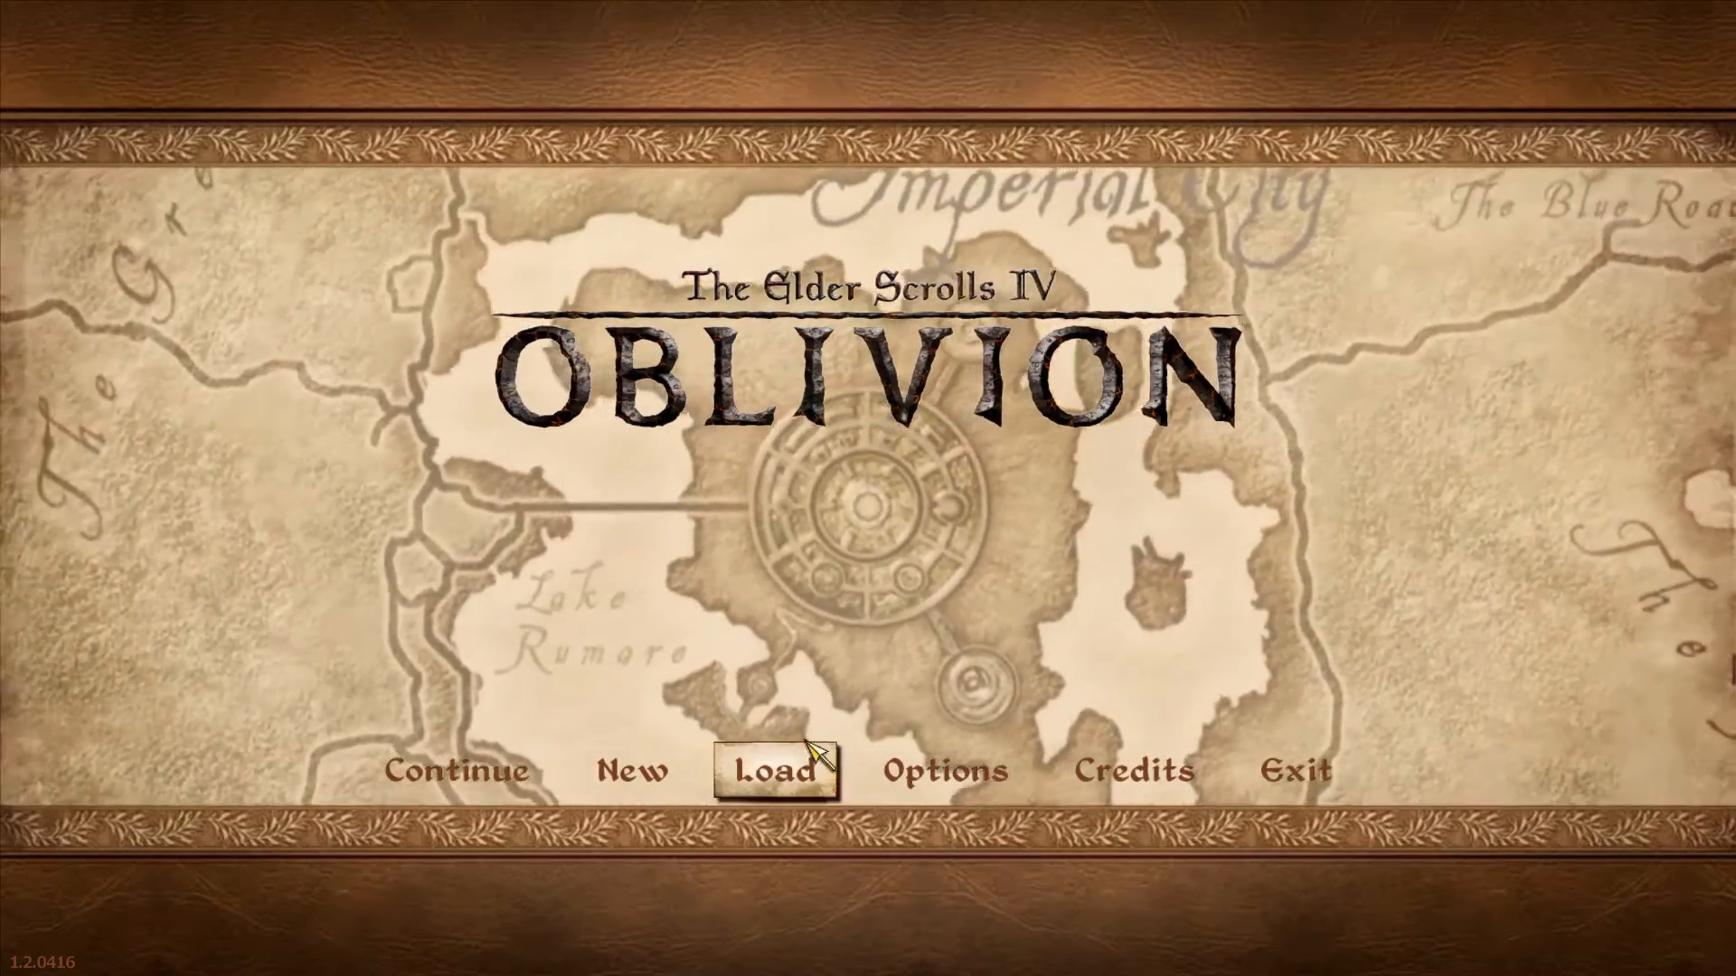
- Load the saved game Save 222 and confirm loading it
click(775, 776)
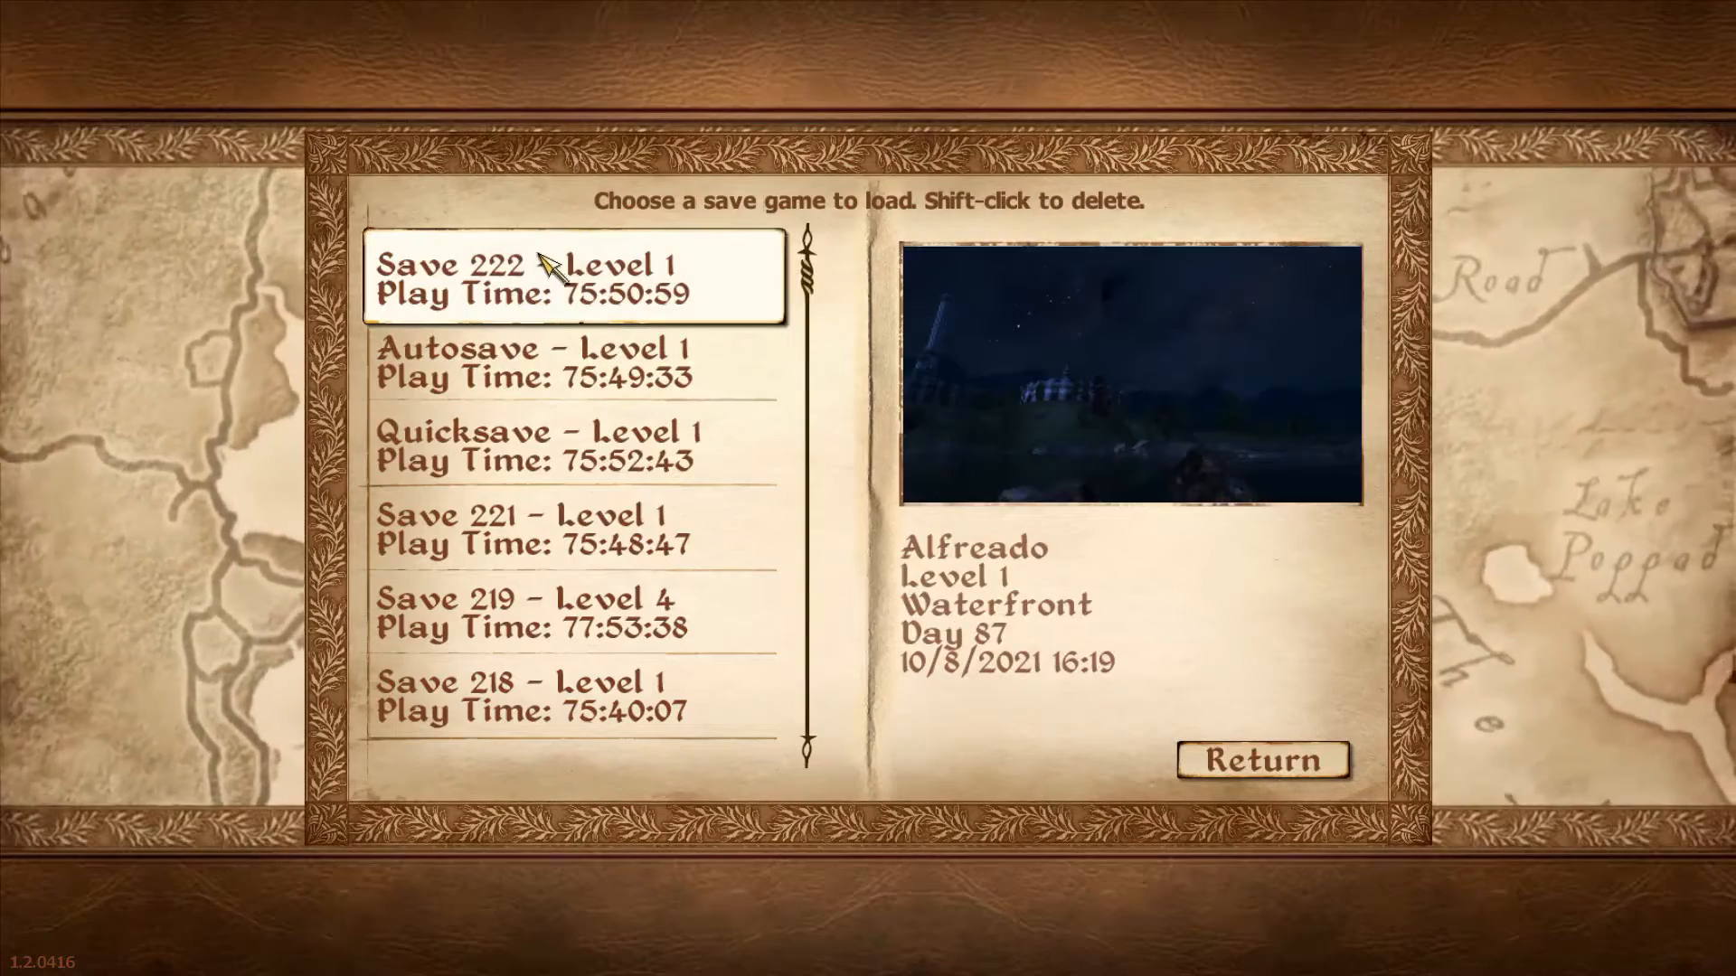
click(541, 262)
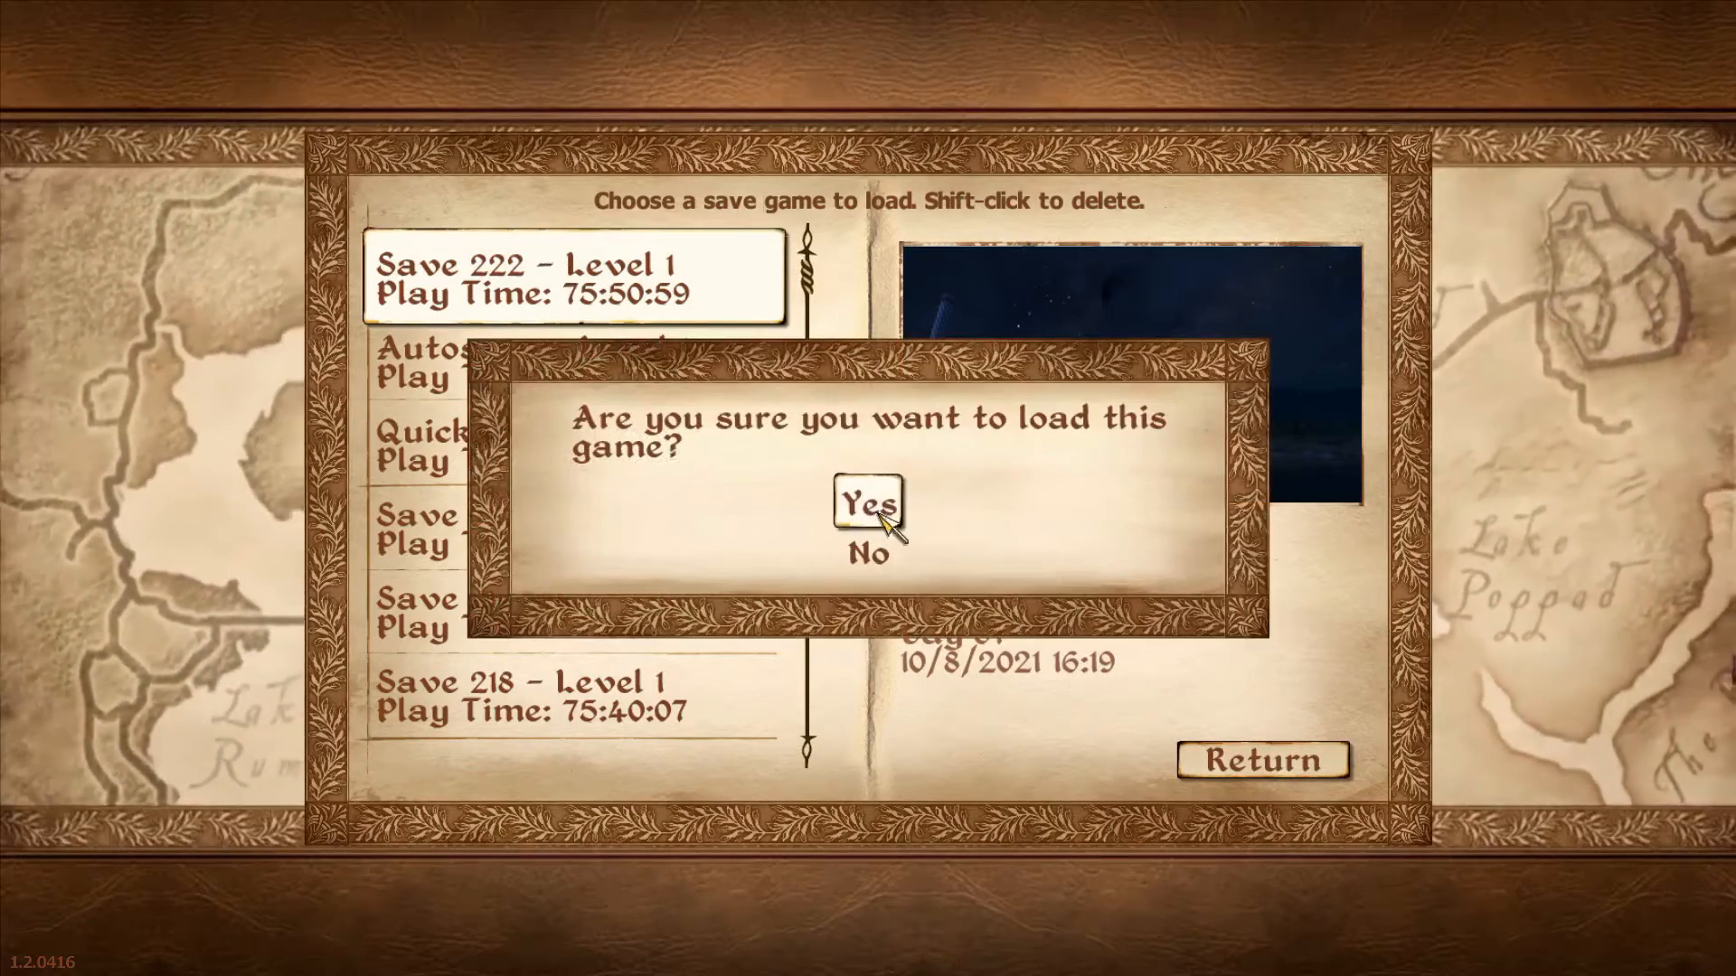
click(877, 511)
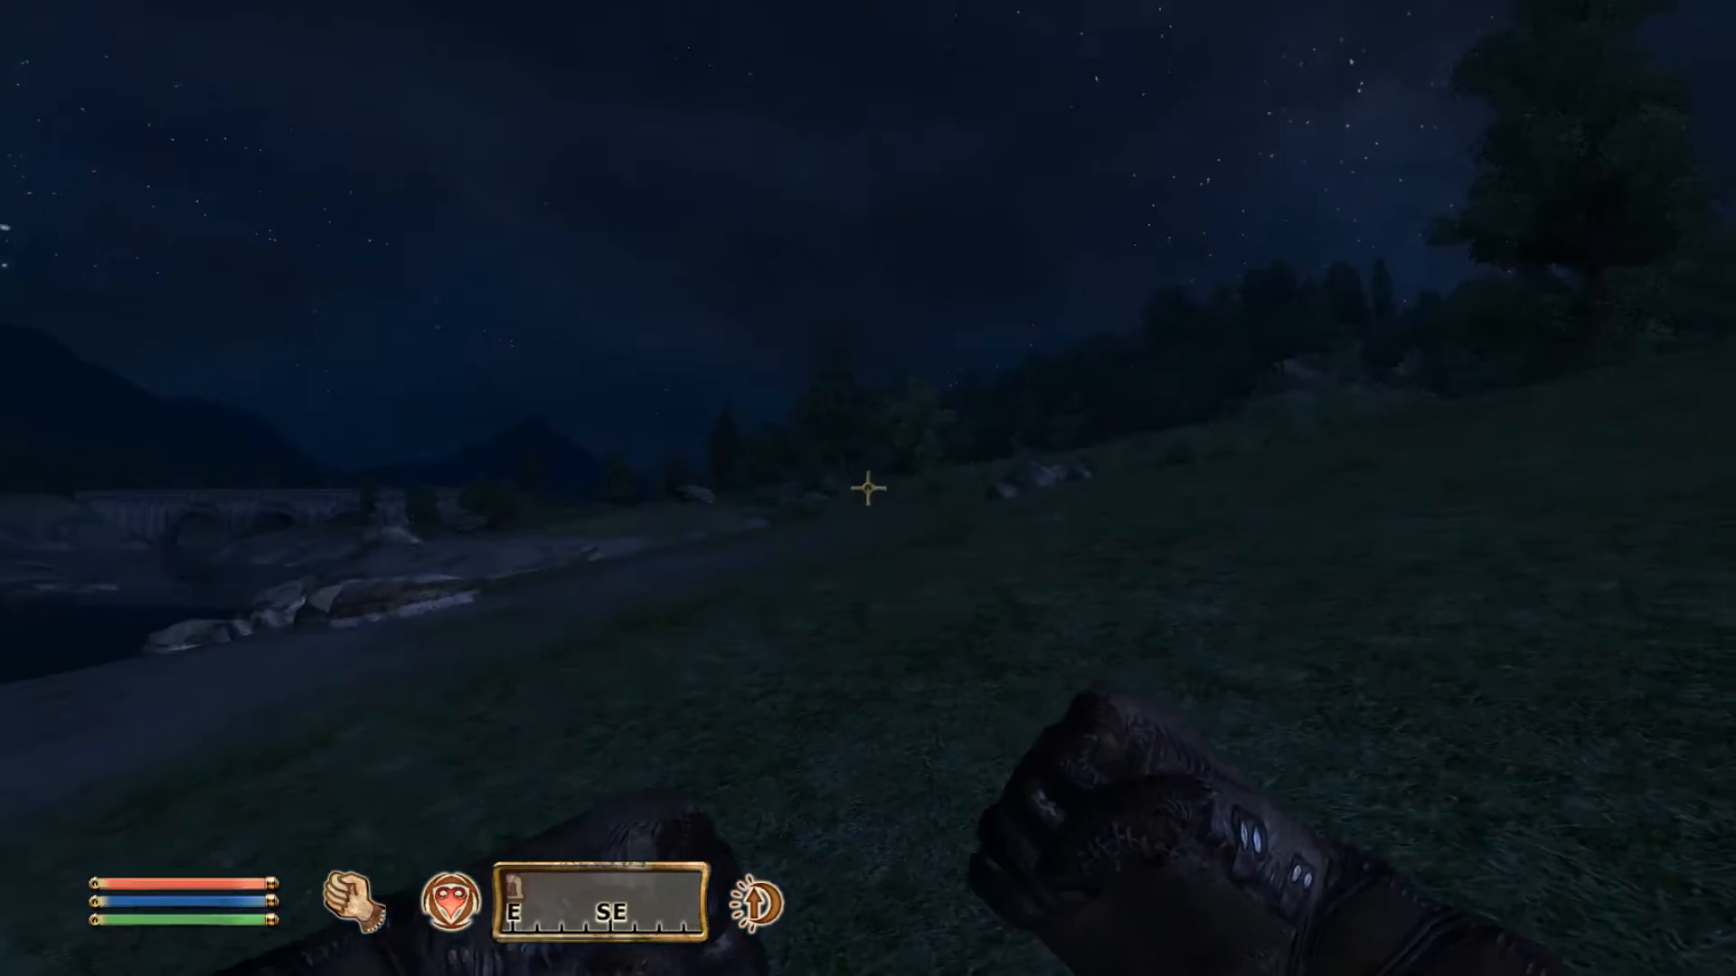
key(Escape)
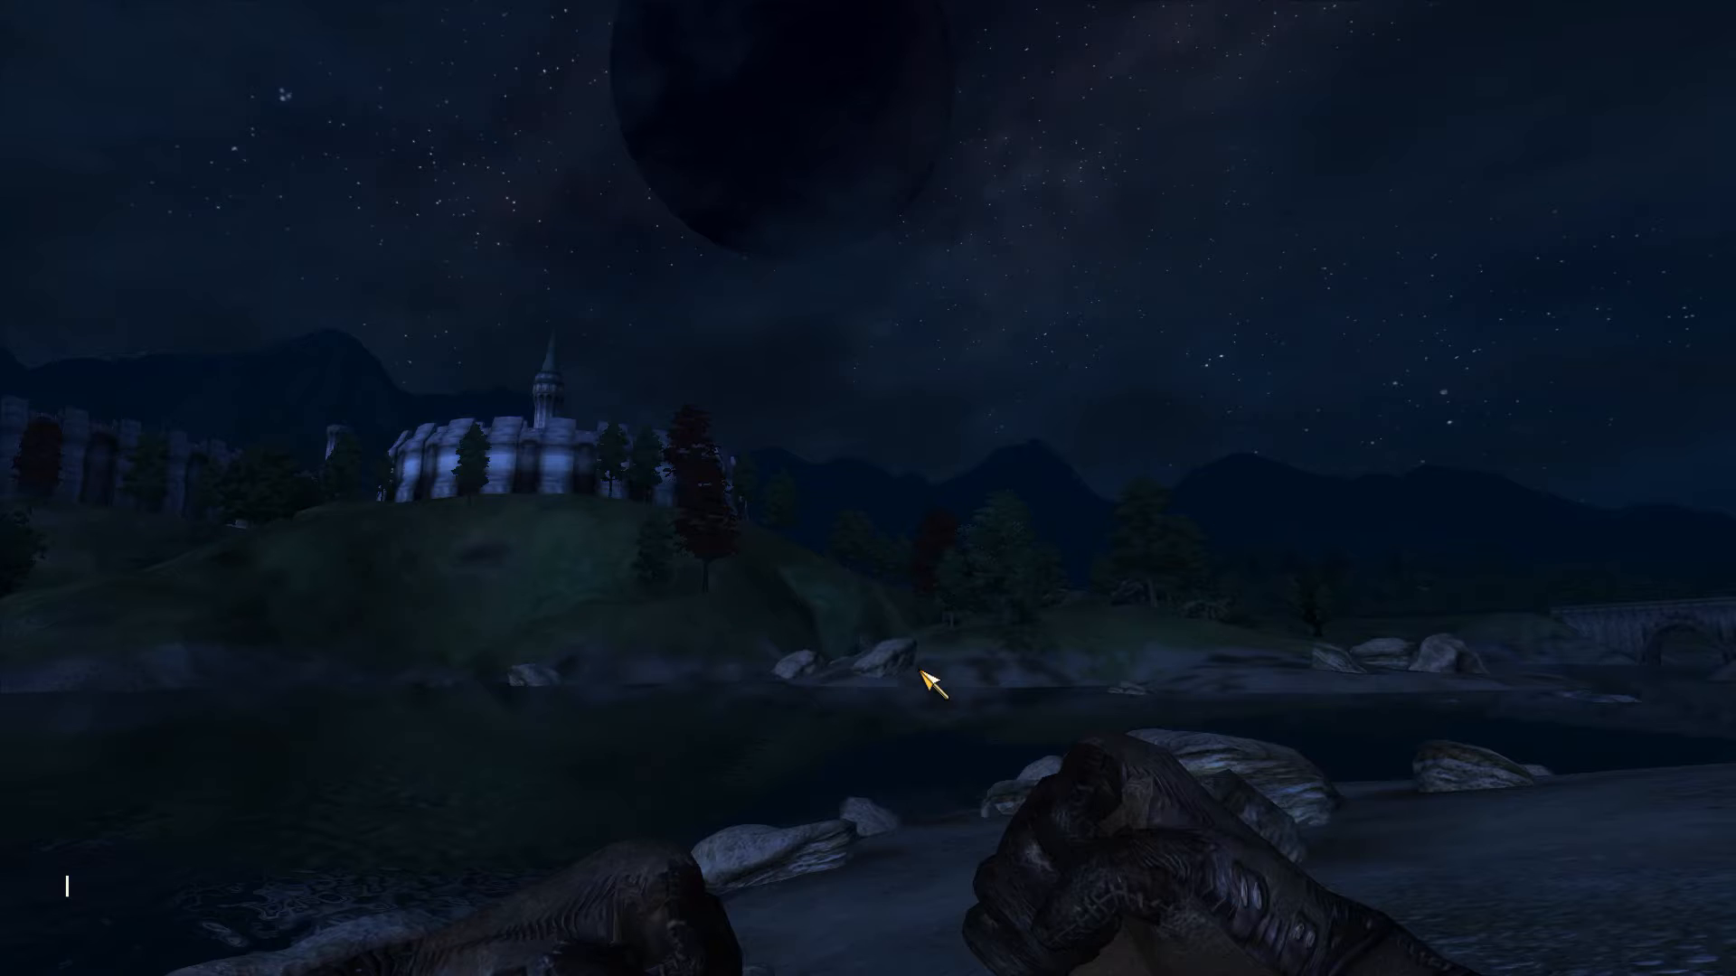
text(time)
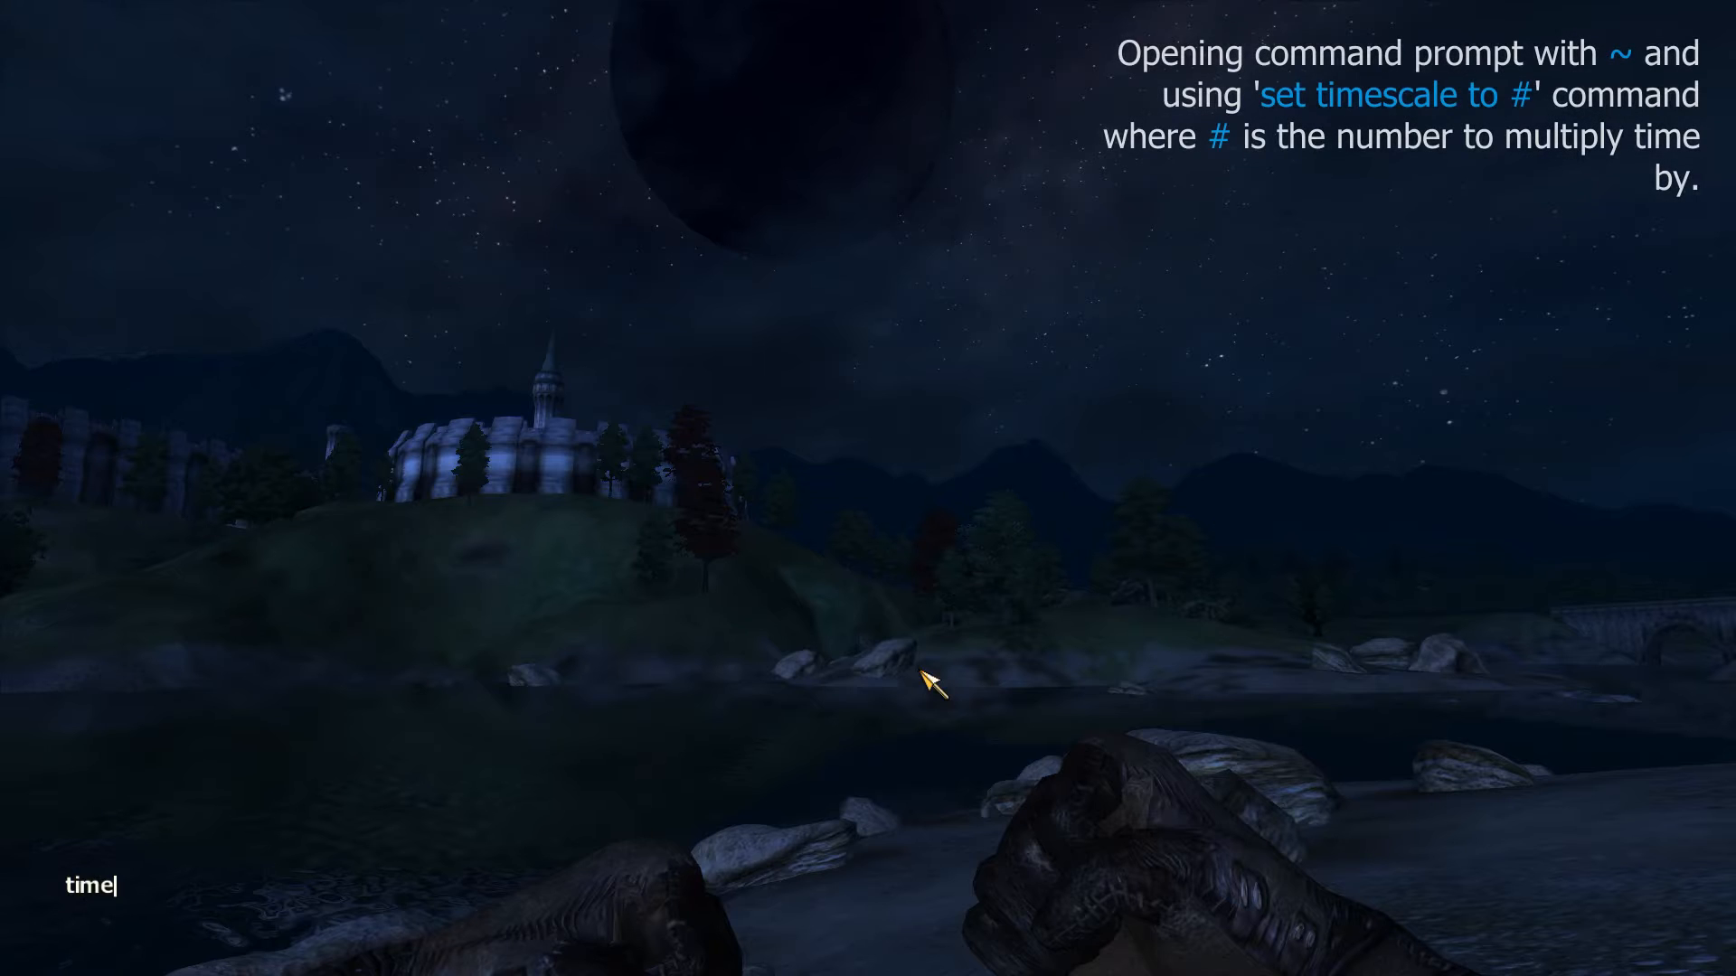
key(BackSpace)
key(BackSpace)
key(BackSpace)
key(BackSpace)
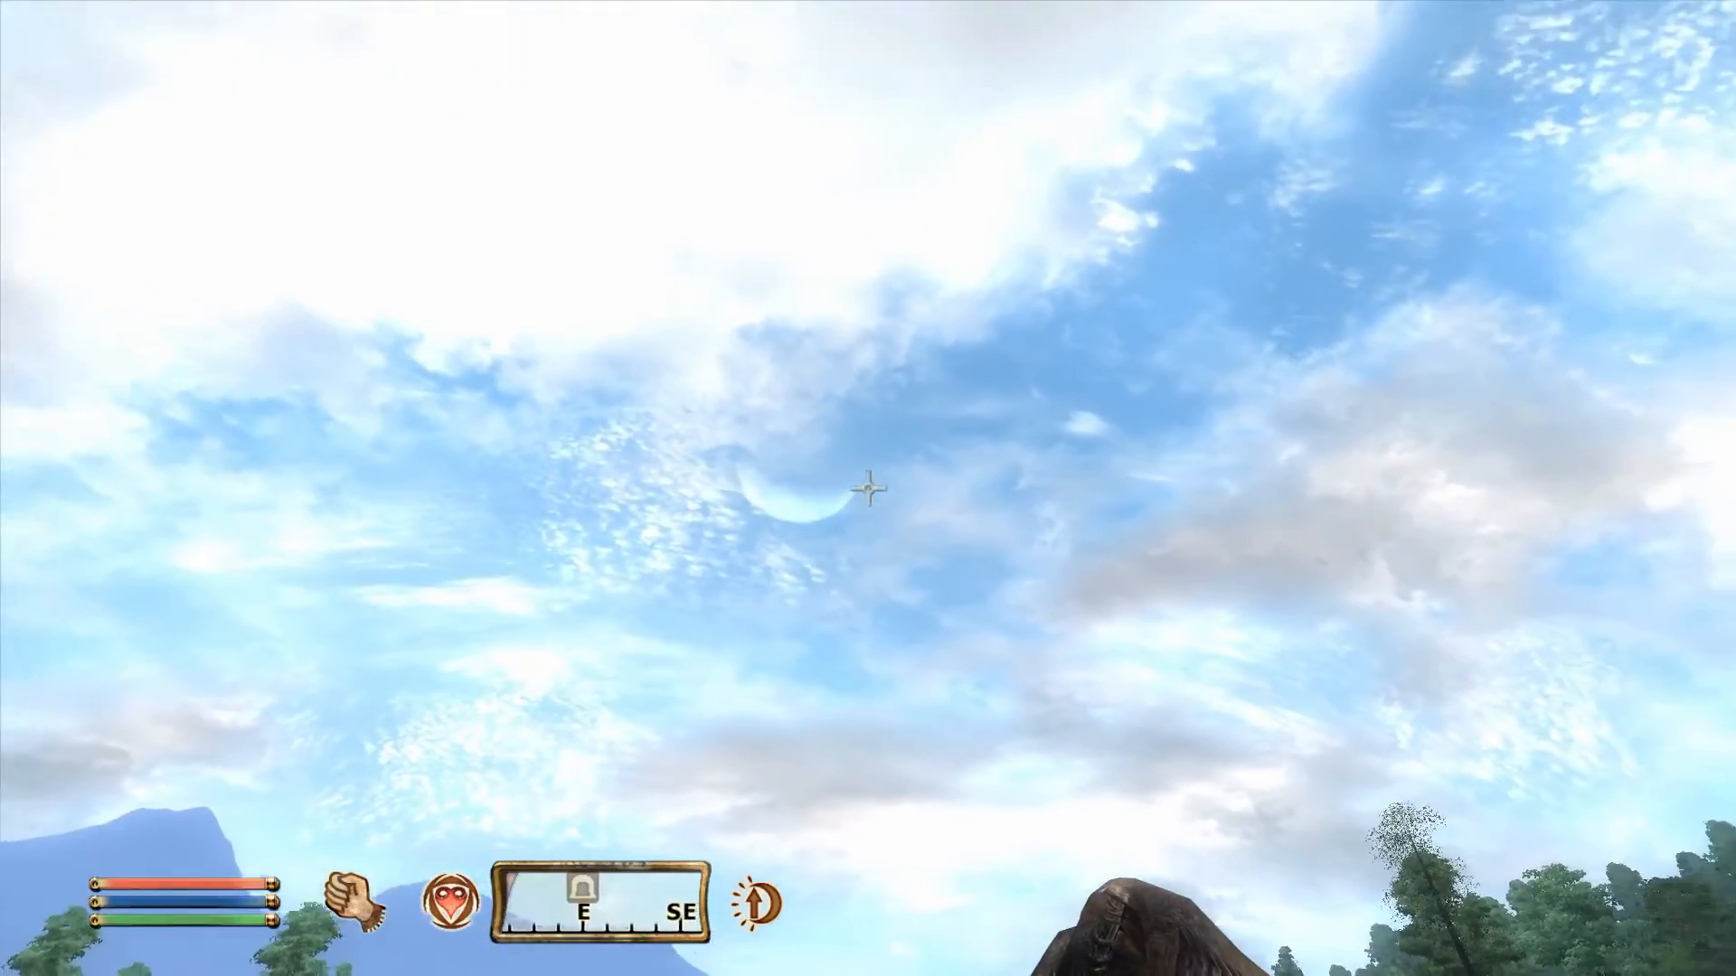
- Set the game's timescale to 1 through the console while both moons are in the night sky
key(grave)
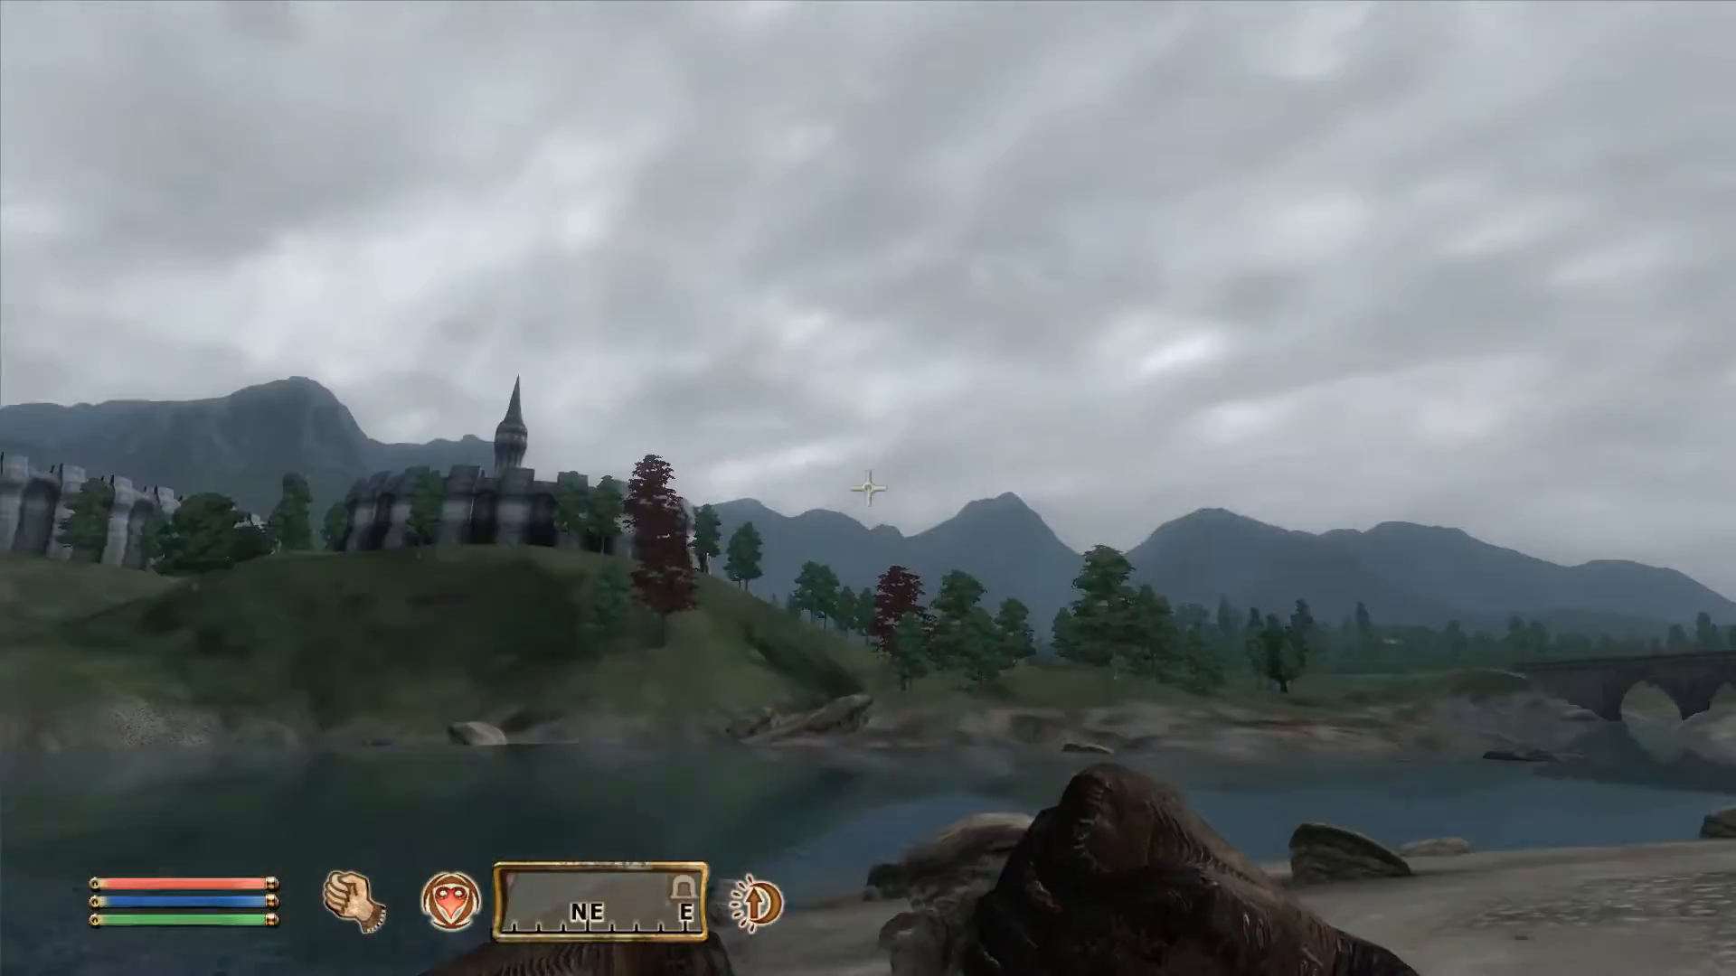
key(grave)
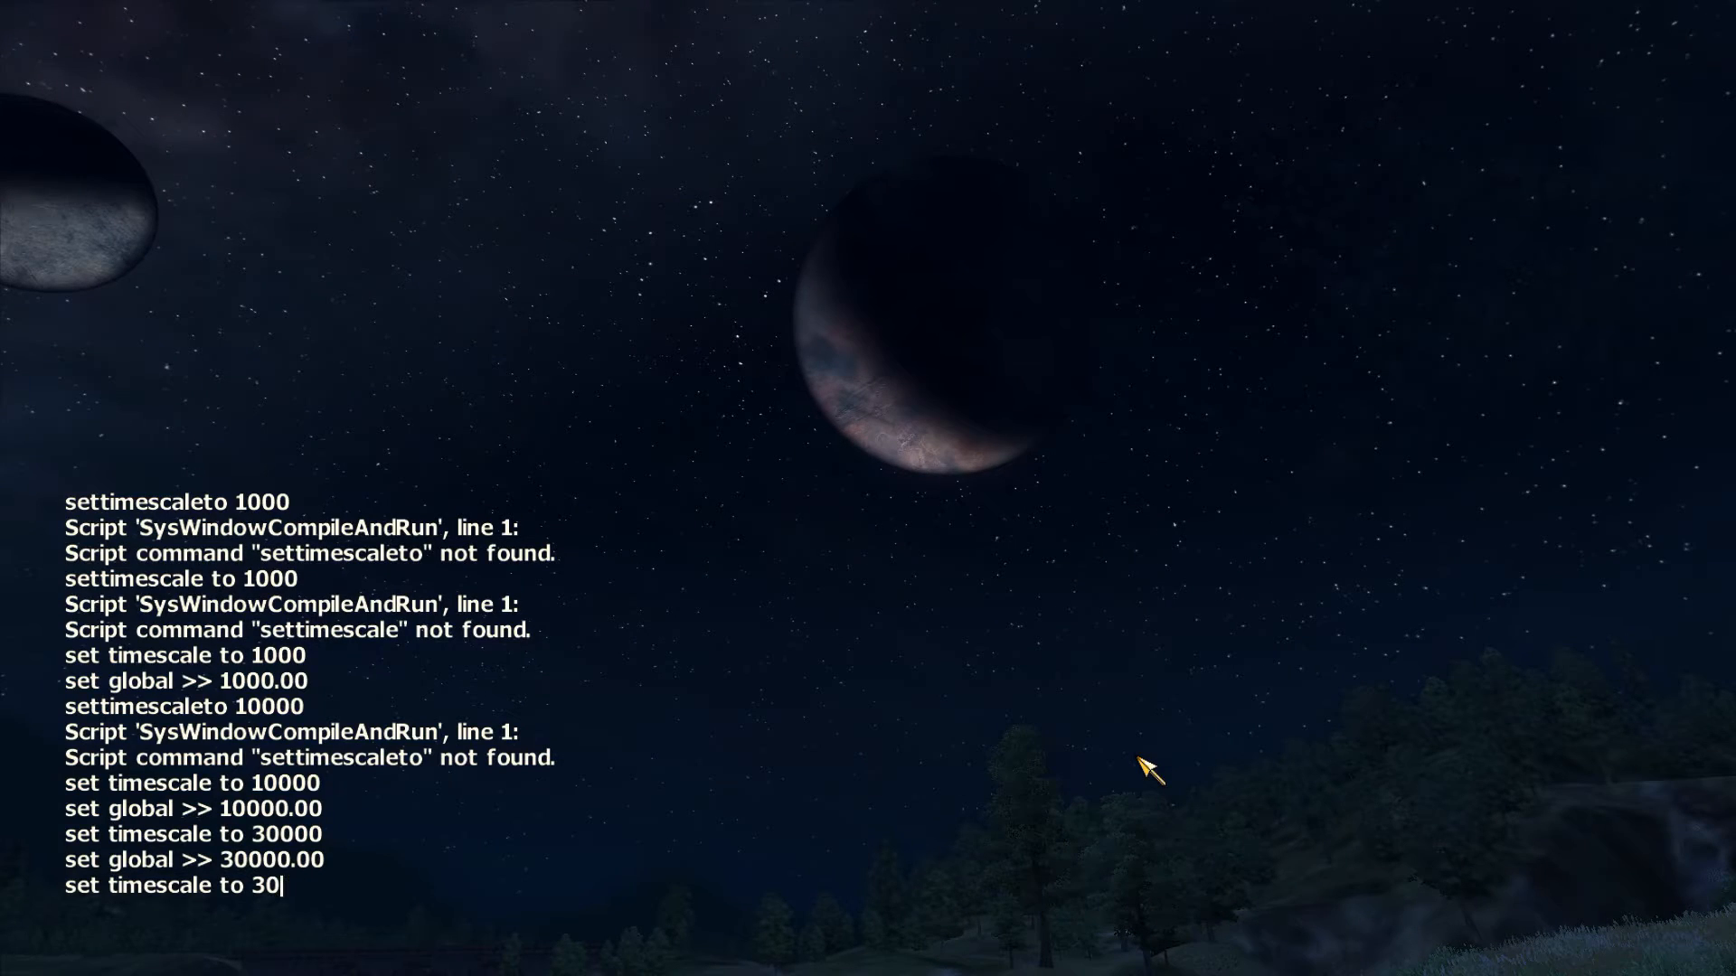
key(Return)
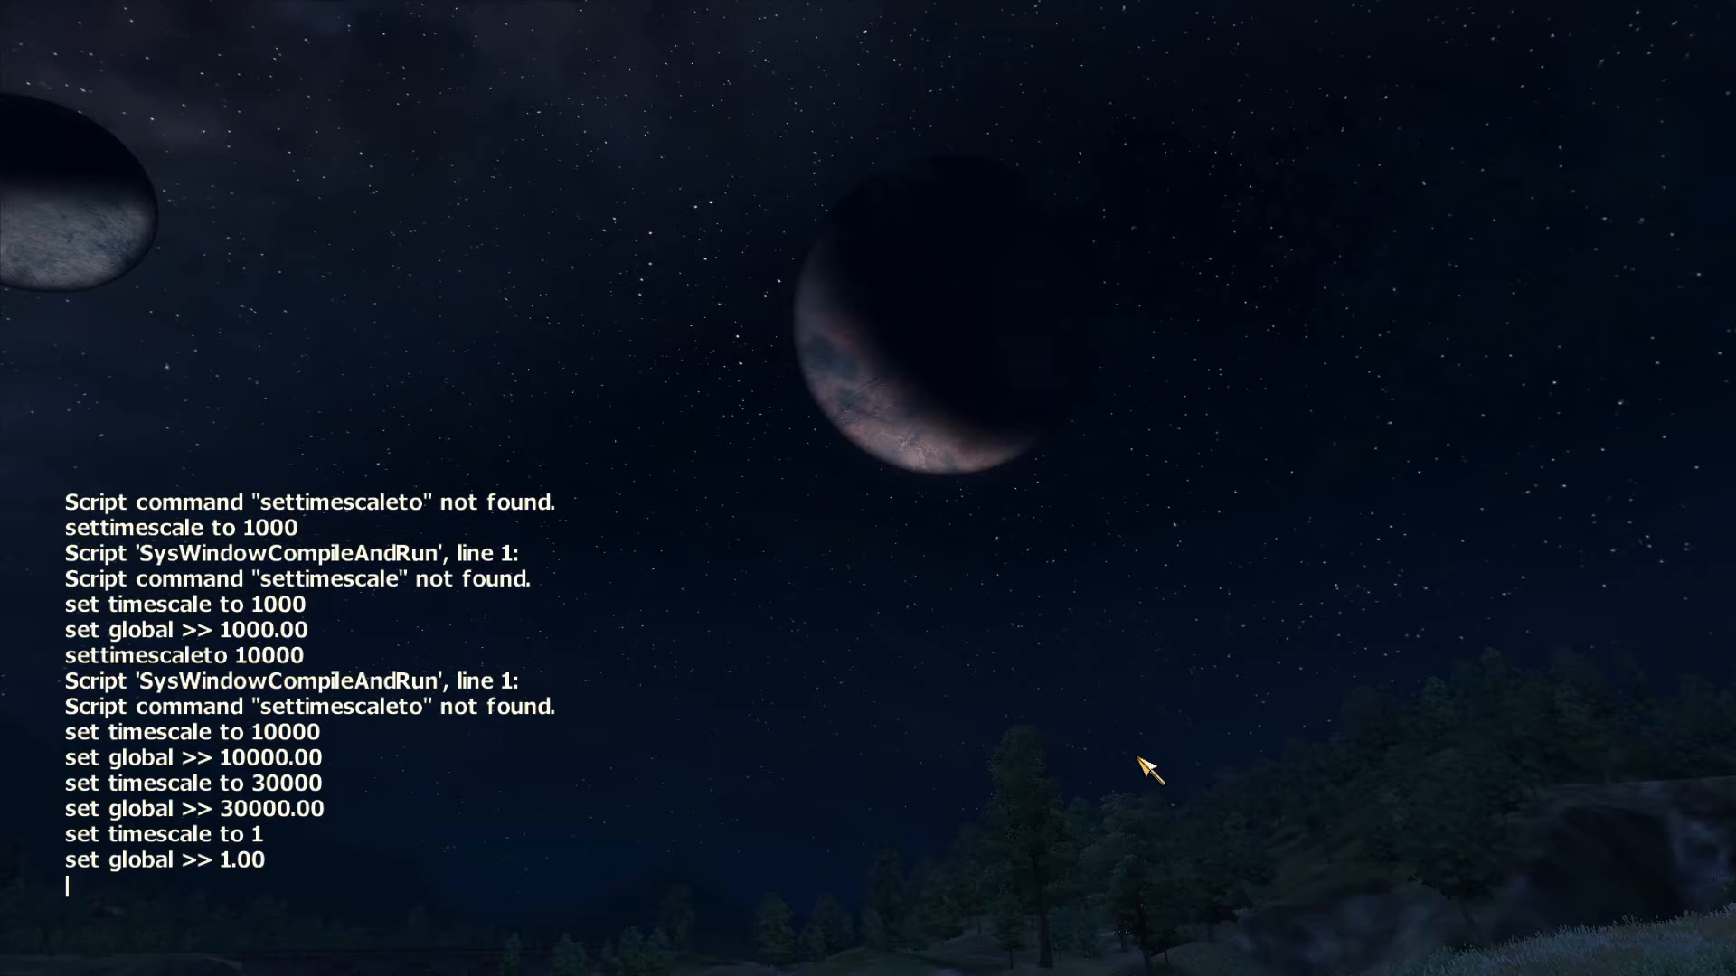
key(grave)
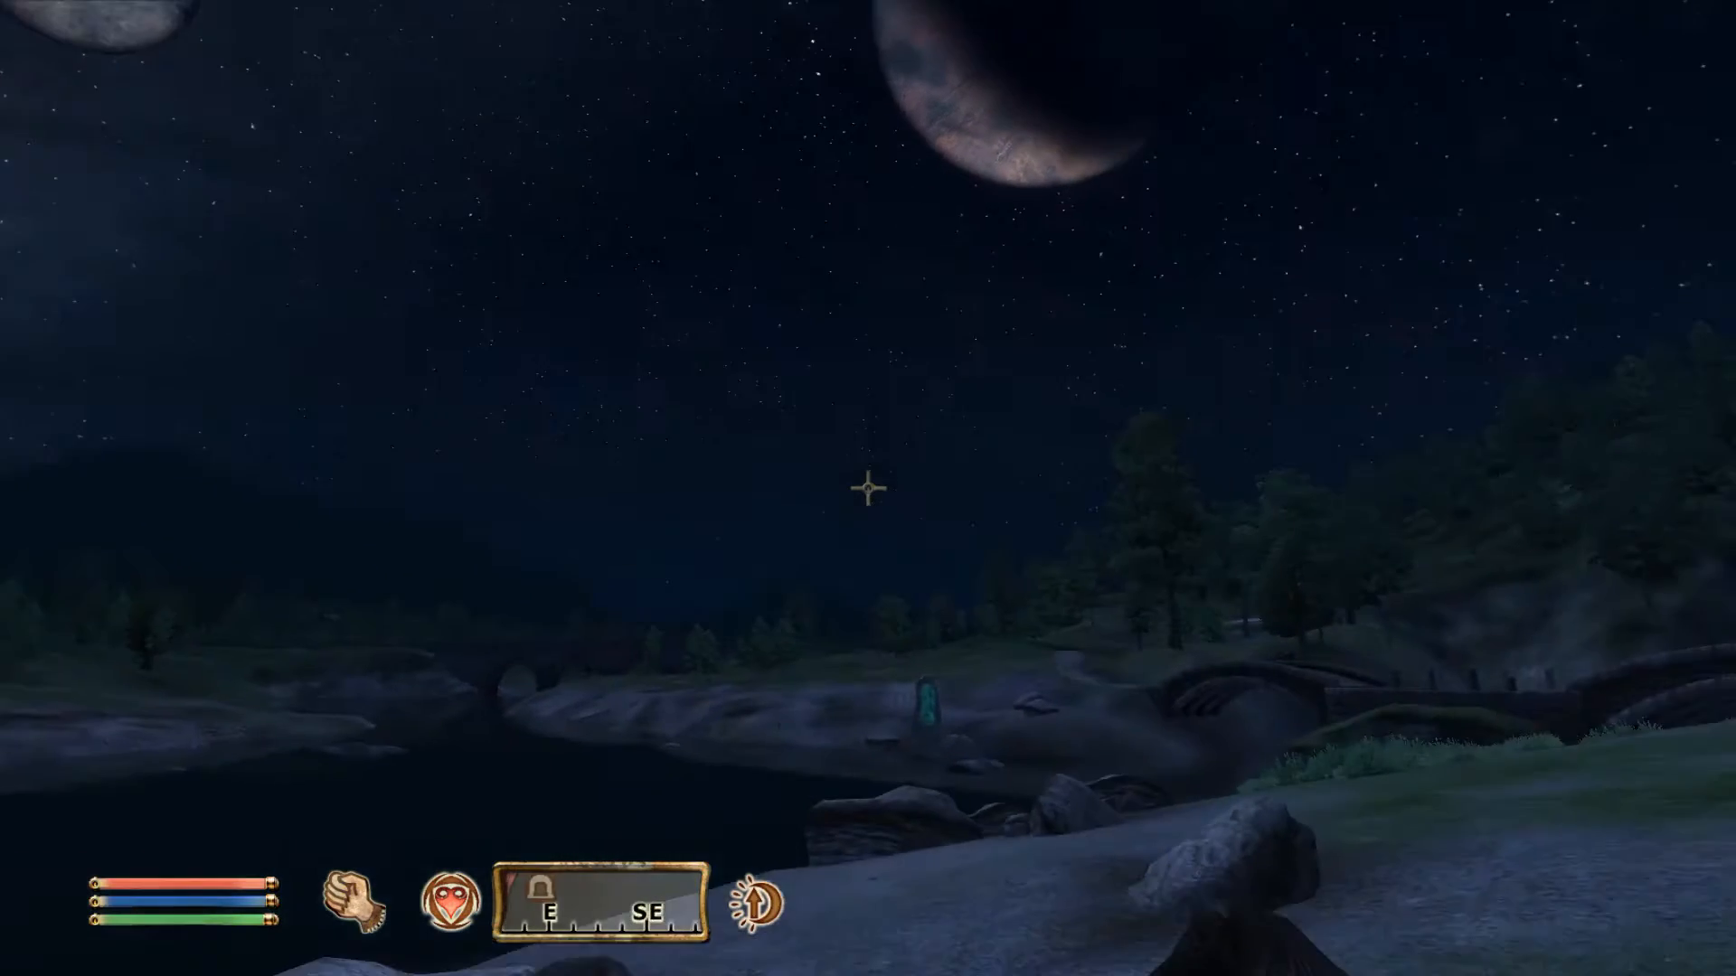
key(grave)
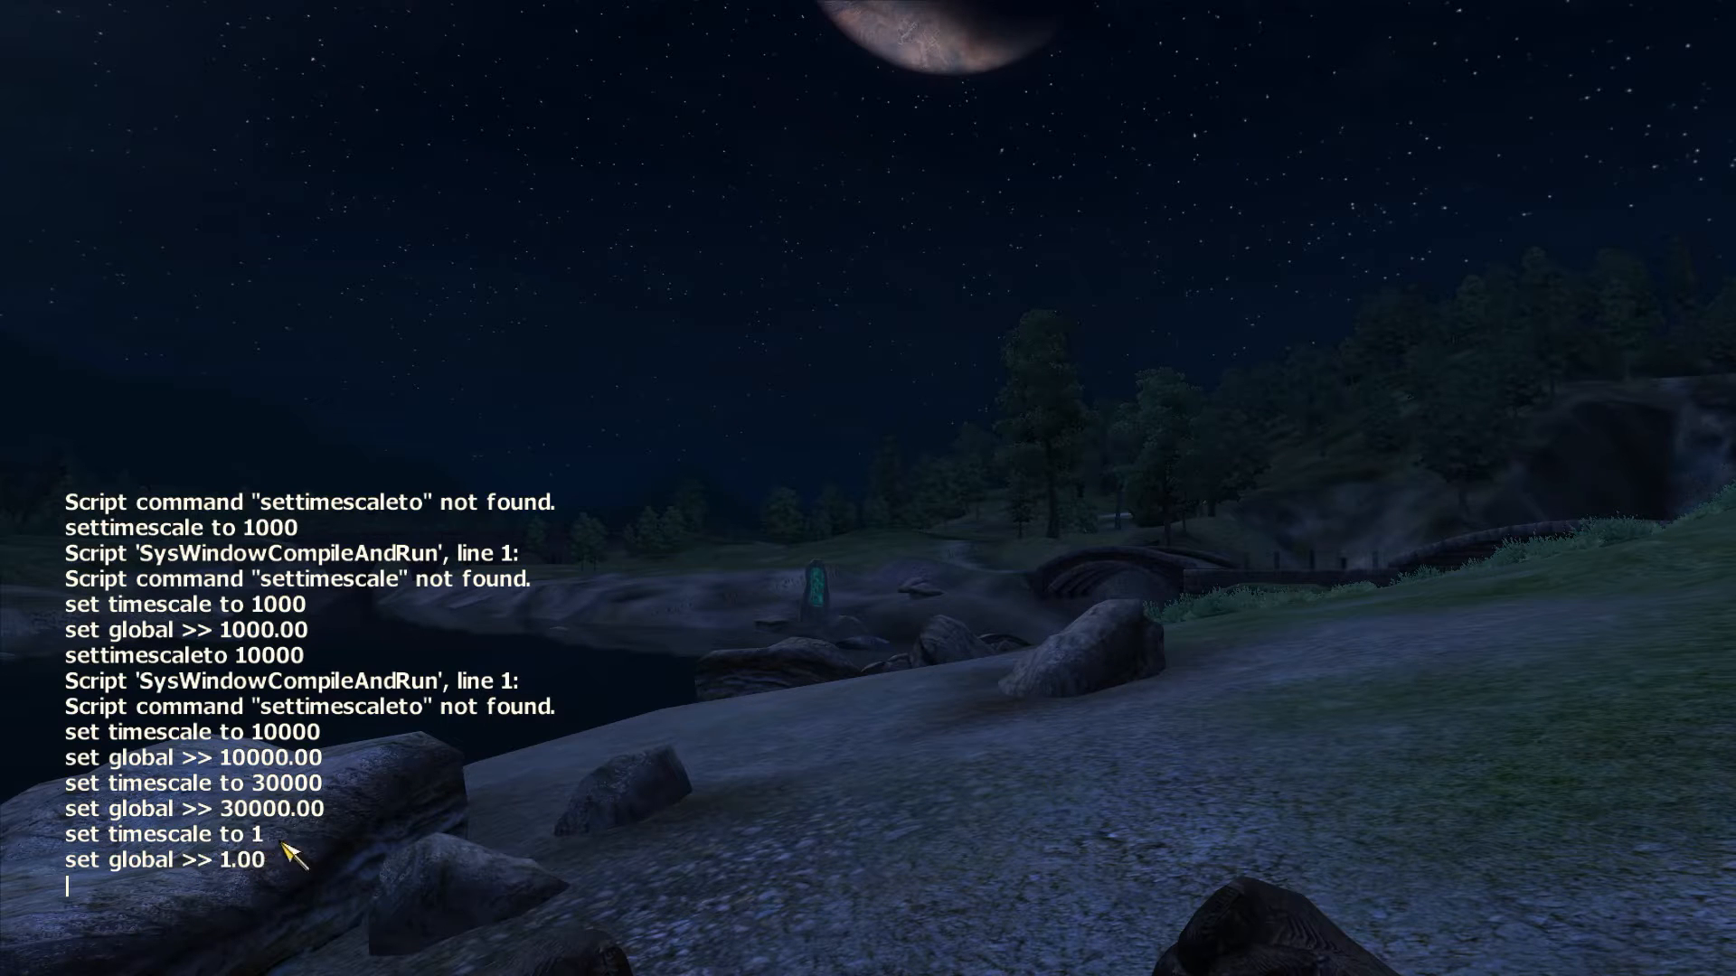
key(grave)
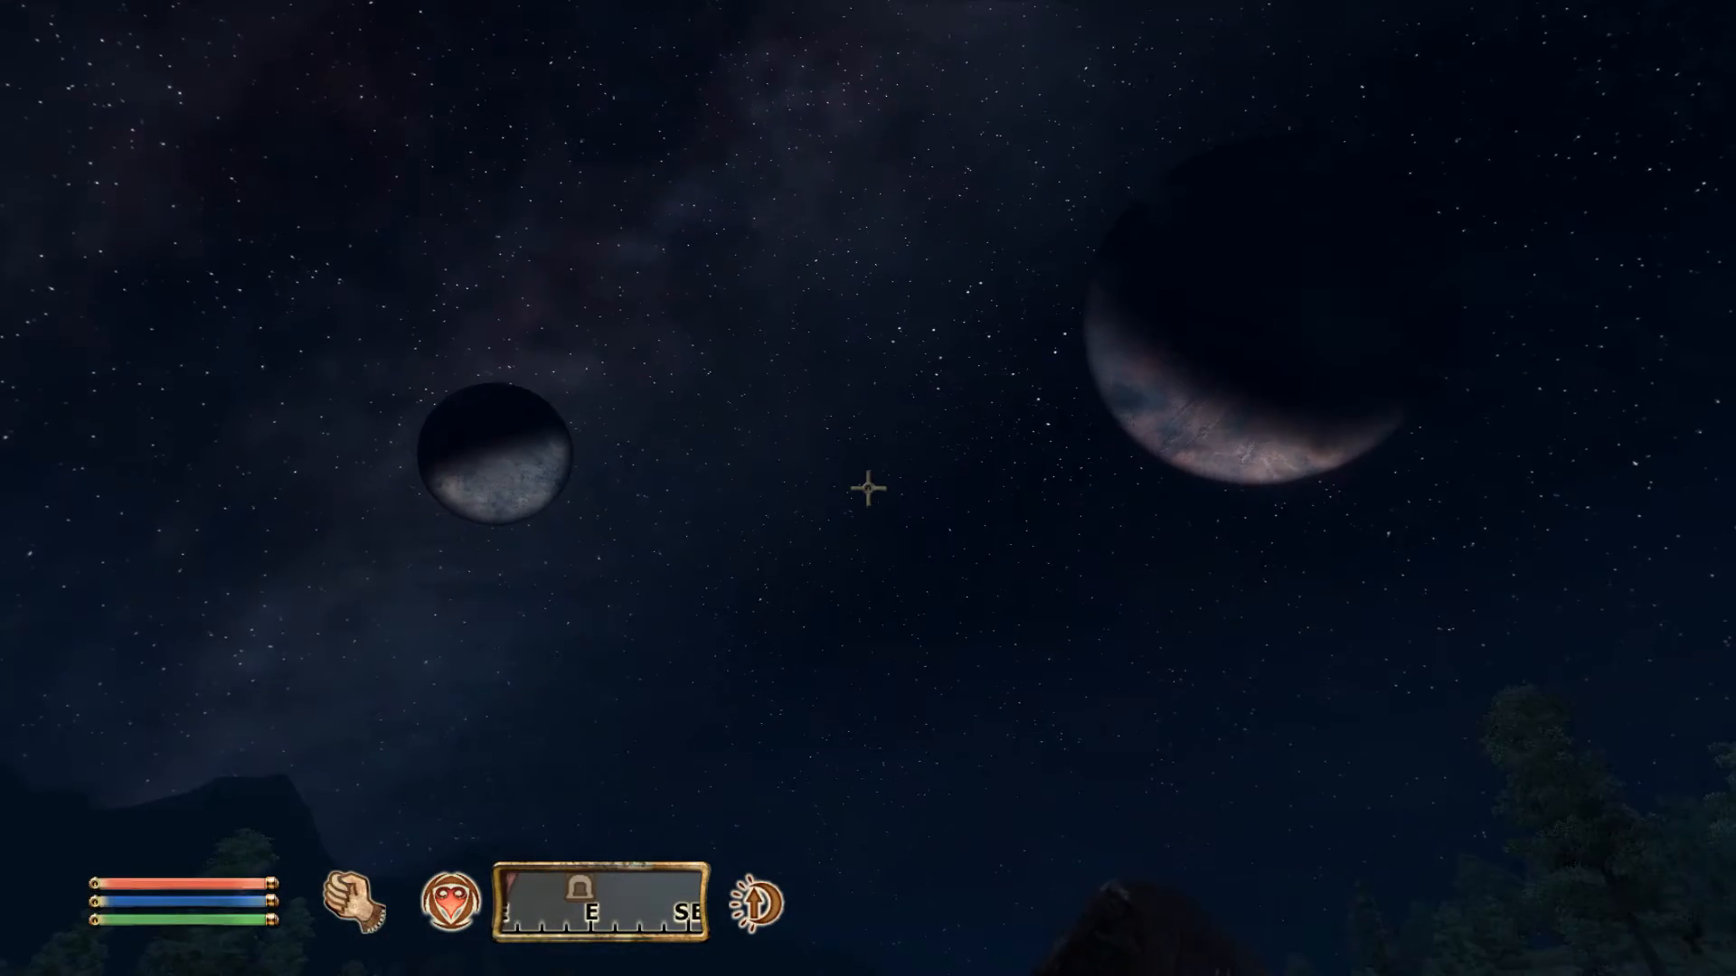
- Save the game with both moons in view and leave the pause menu
key(Escape)
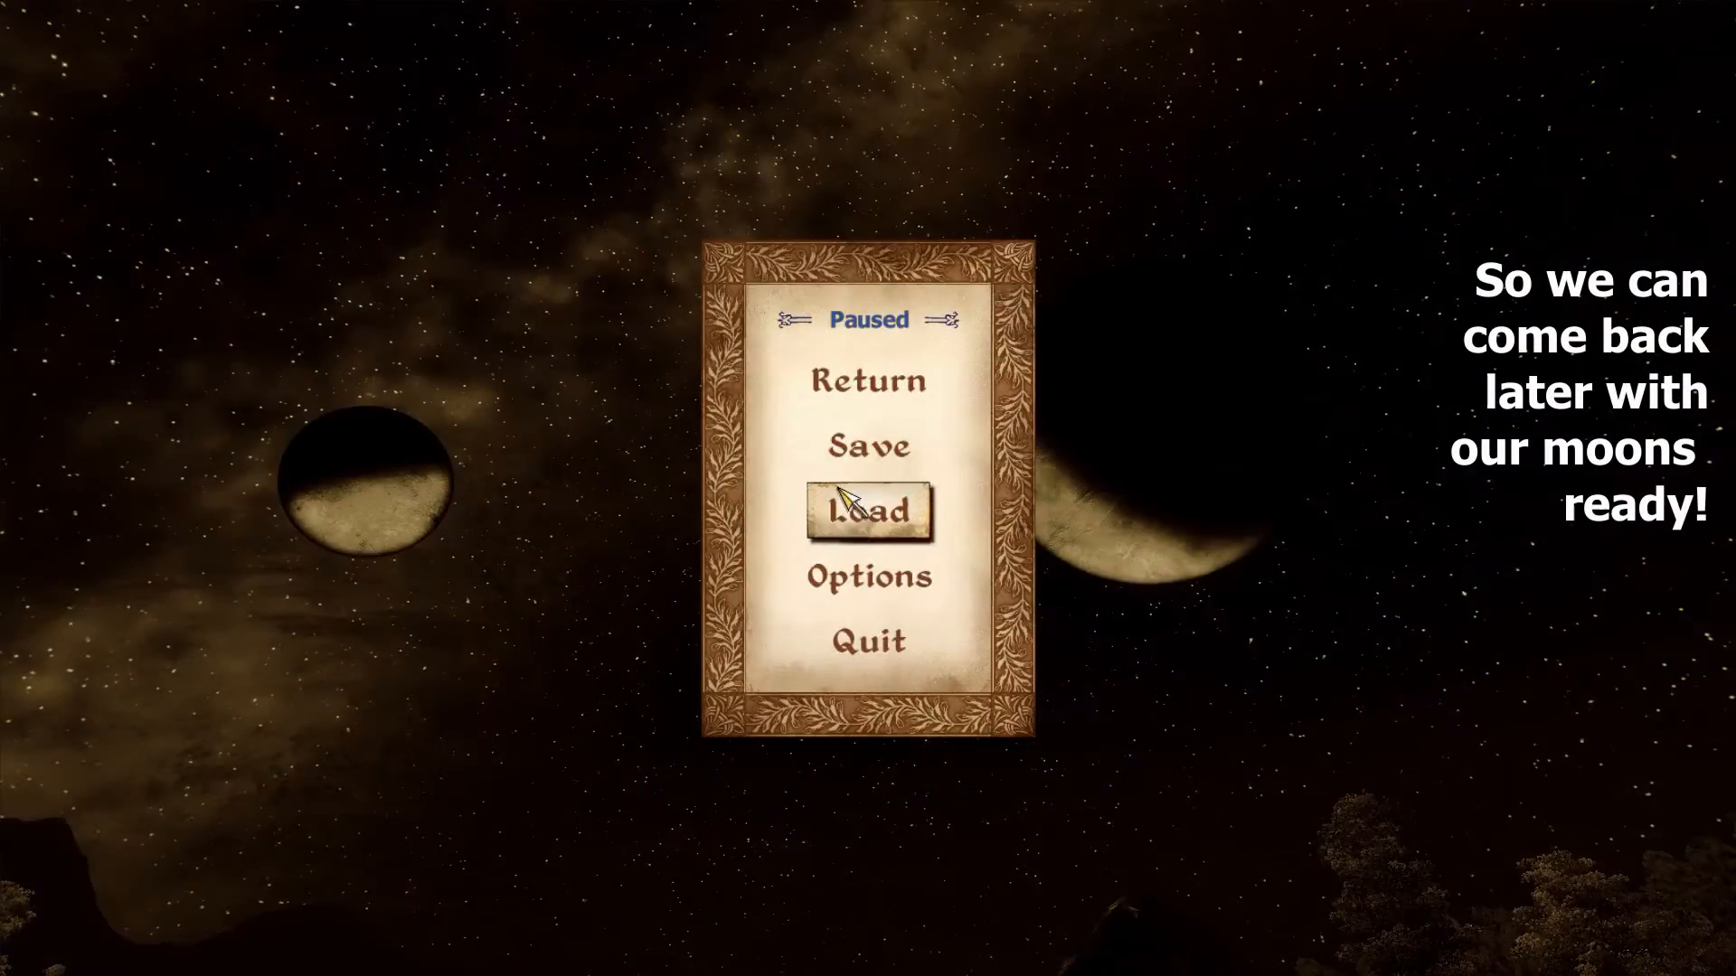
click(844, 454)
click(566, 279)
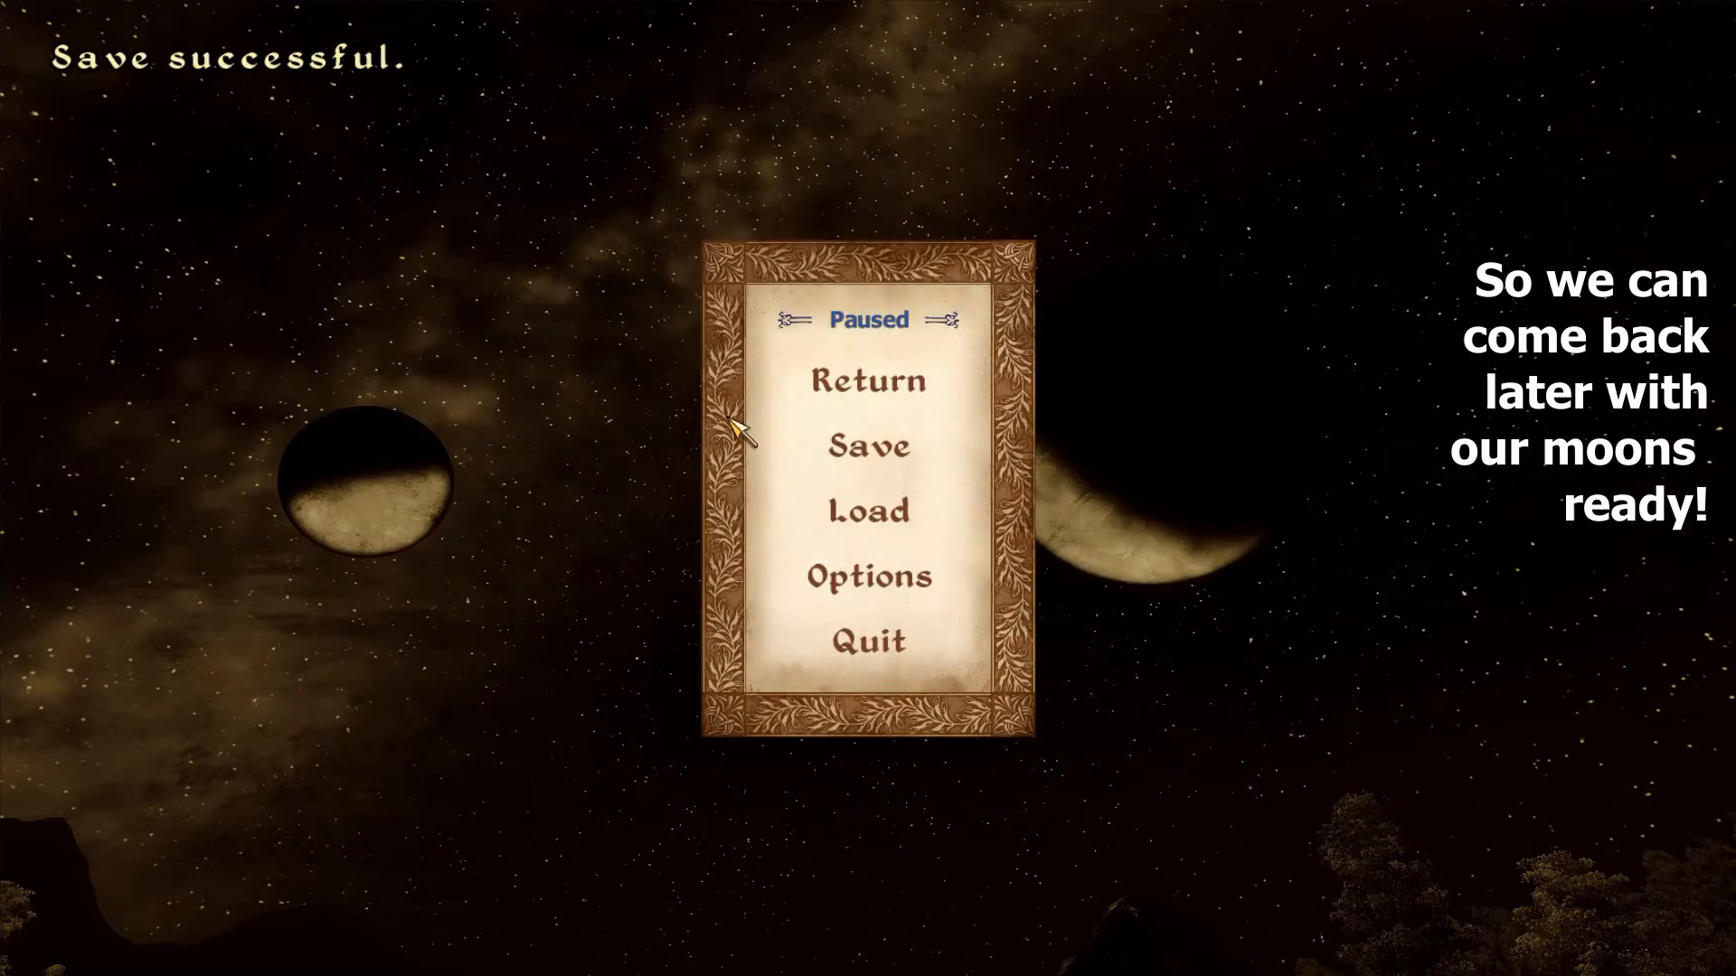
key(Escape)
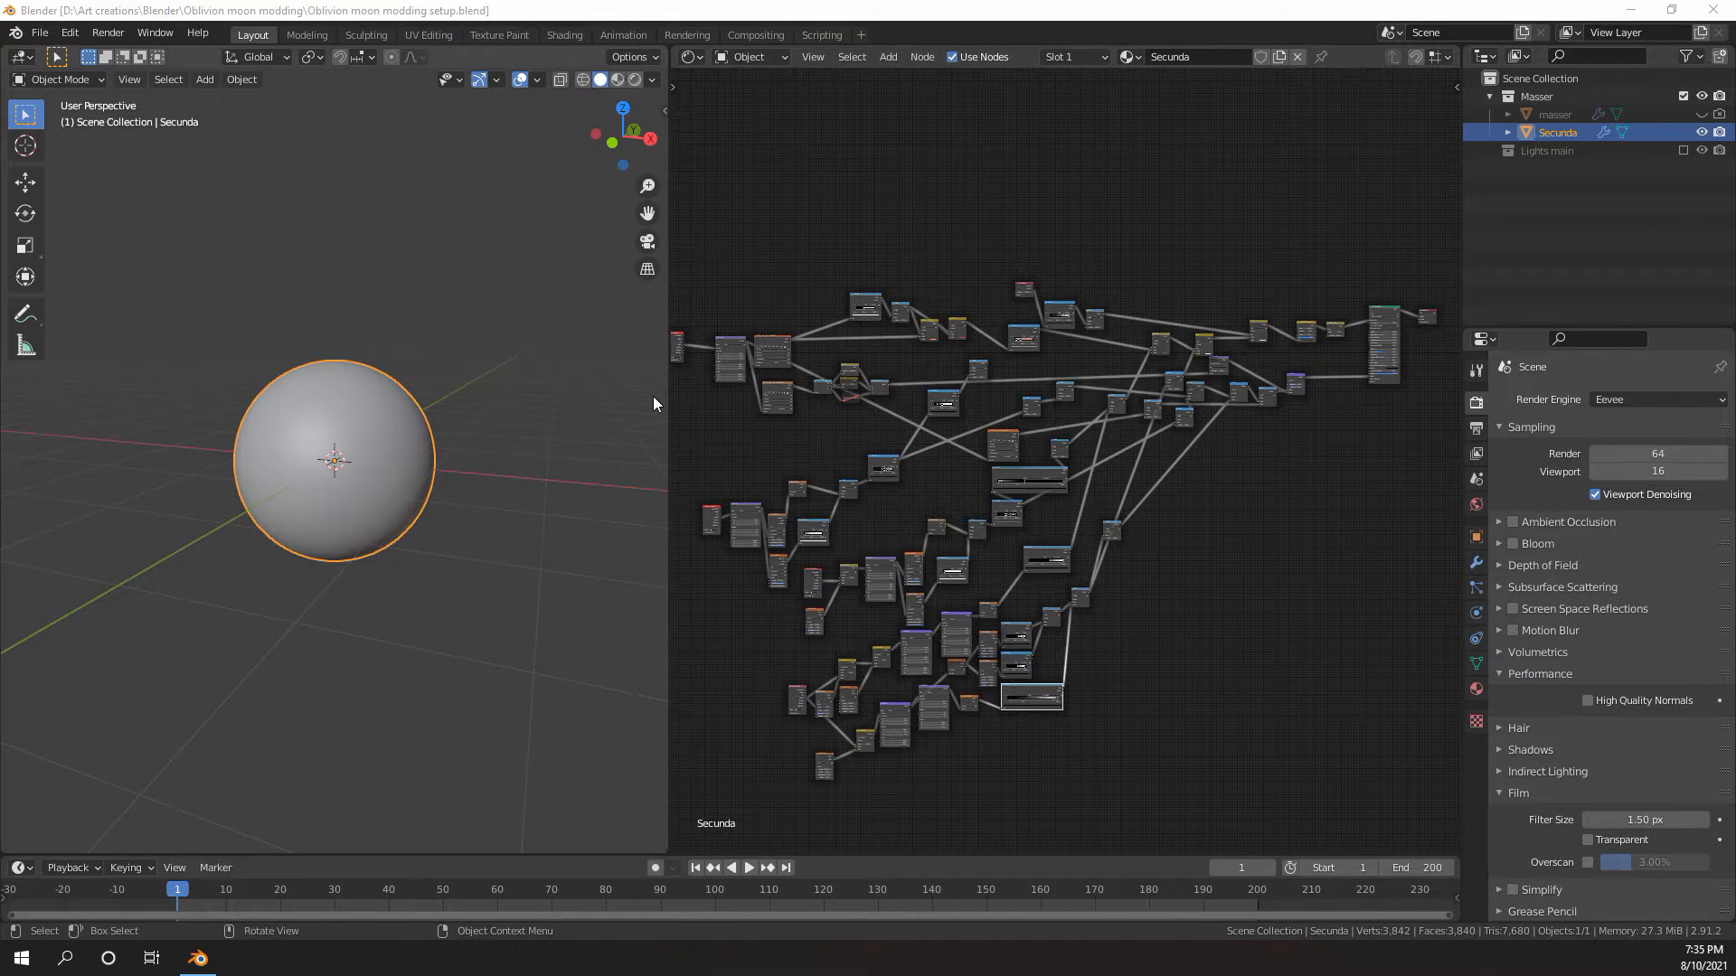
- Switch to Blender and examine the Secunda sphere from several angles in rendered shading, then return to solid shading
scroll(403, 419, down, 3)
scroll(387, 510, up, 5)
middle_drag(403, 419, 404, 470)
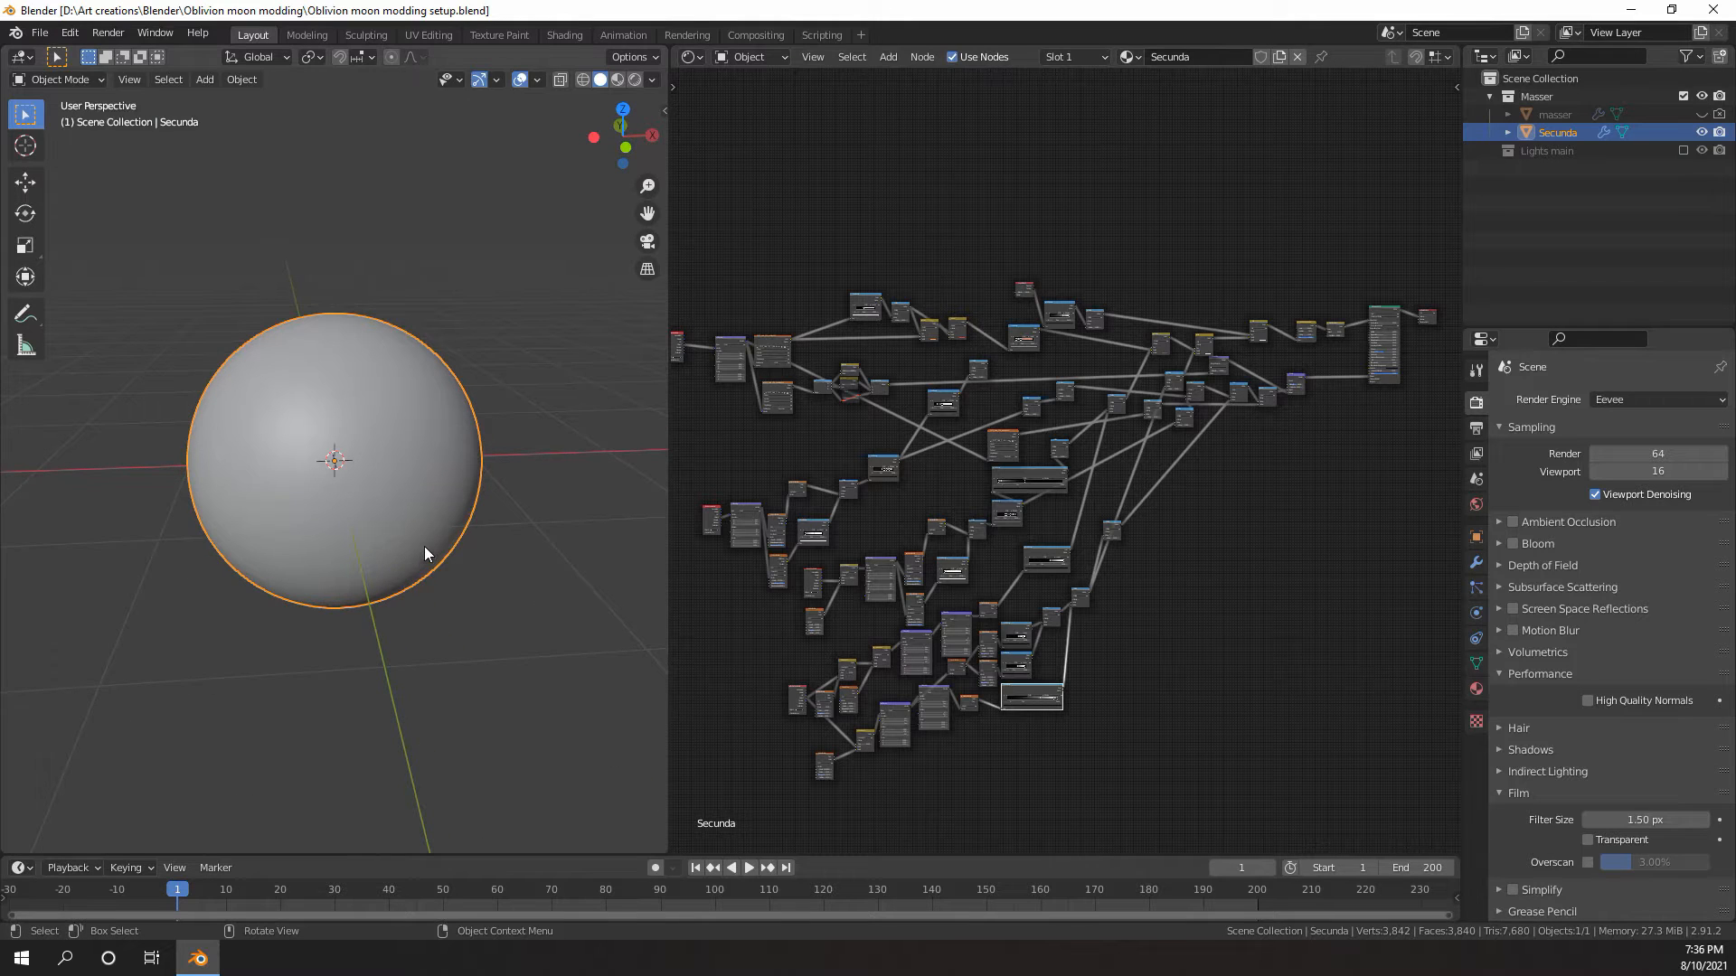
middle_drag(425, 546, 421, 512)
key(z)
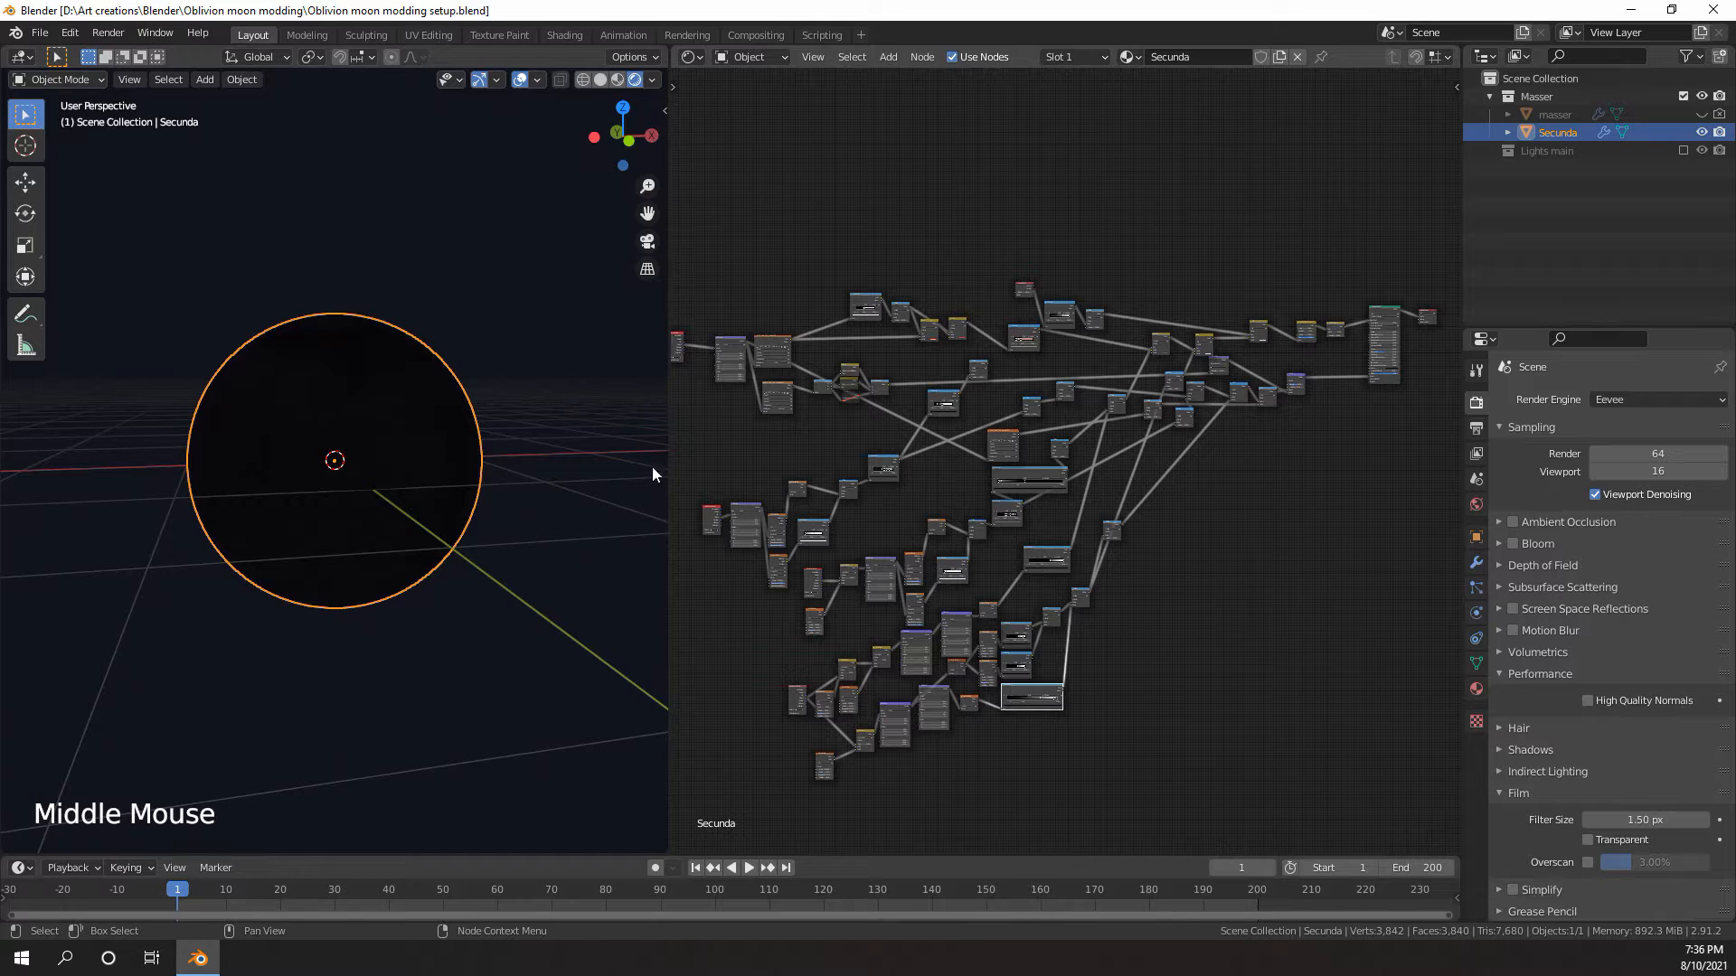
mouse_move(653, 474)
middle_down()
mouse_move(304, 486)
mouse_move(419, 476)
mouse_move(349, 543)
mouse_move(344, 503)
mouse_move(293, 535)
mouse_move(409, 508)
mouse_move(412, 529)
mouse_move(356, 532)
mouse_move(333, 461)
mouse_move(416, 498)
mouse_move(386, 464)
middle_up()
scroll(301, 492, down, 3)
scroll(410, 482, up, 4)
scroll(410, 479, down, 4)
scroll(349, 546, up, 3)
scroll(411, 506, up, 2)
key(z)
- Add a Sun light to the scene at the centre of the Secunda sphere
scroll(383, 464, down, 4)
key(shift+a)
mouse_move(309, 476)
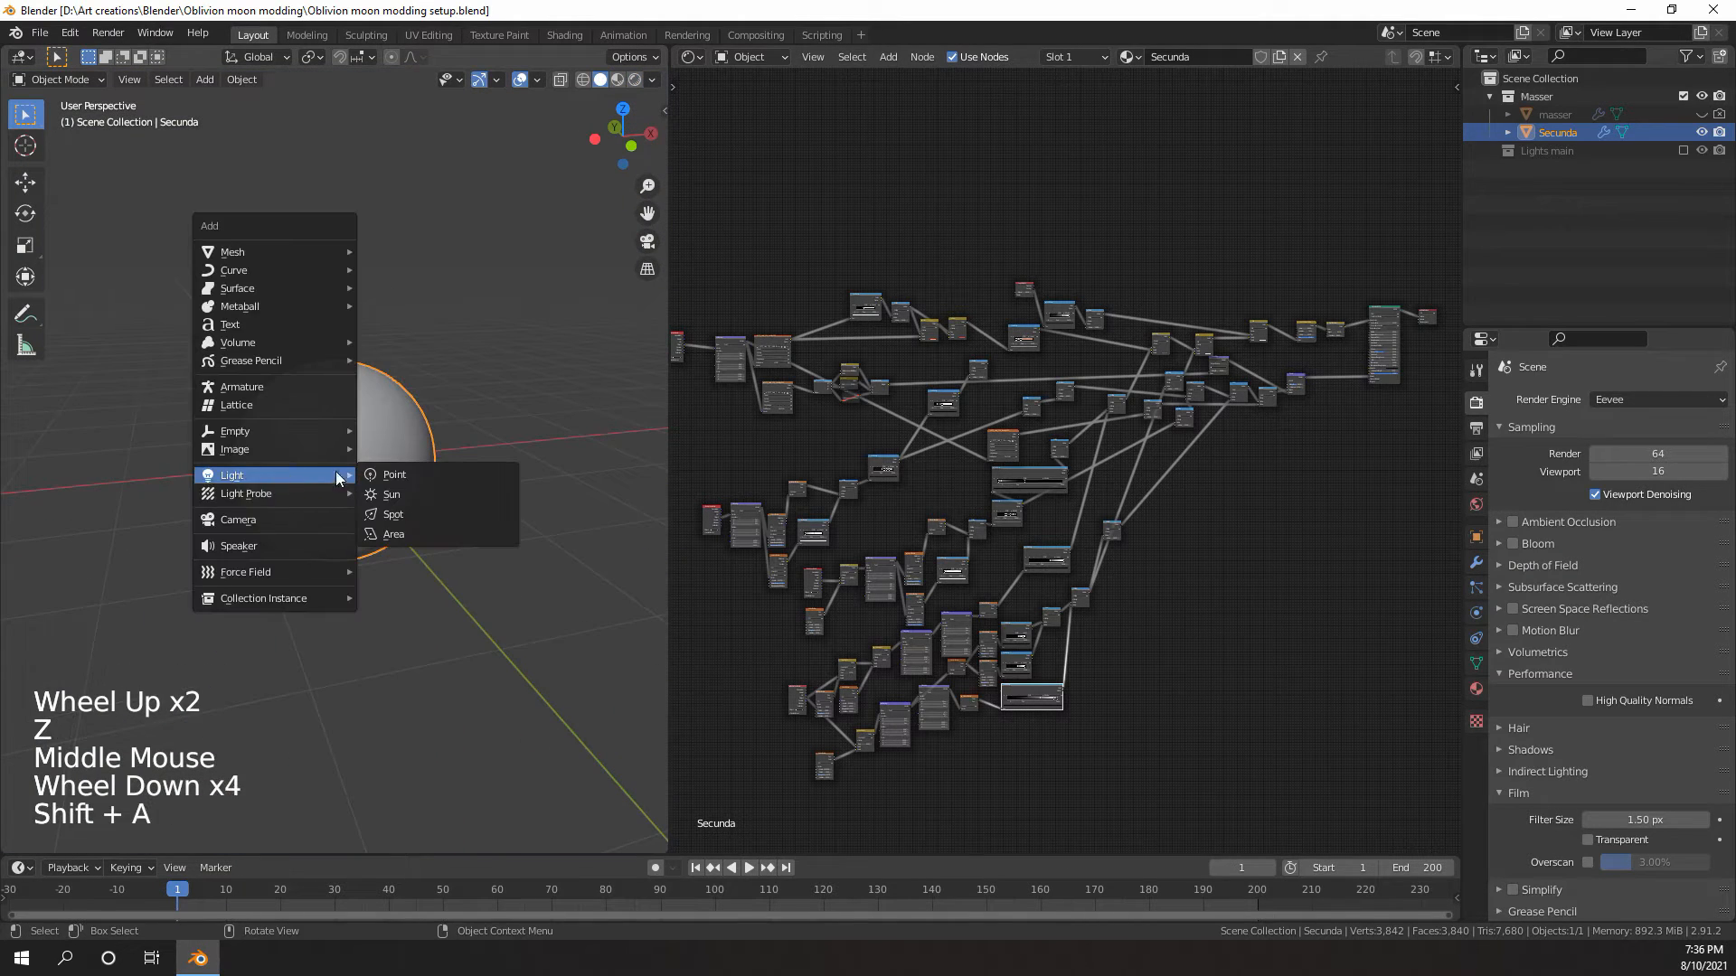
click(395, 496)
scroll(379, 511, down, 6)
scroll(376, 517, up, 1)
scroll(385, 486, up, 5)
mouse_move(376, 517)
middle_down()
mouse_move(385, 487)
mouse_move(309, 562)
mouse_move(269, 513)
mouse_move(360, 475)
mouse_move(231, 481)
mouse_move(347, 481)
middle_up()
- Display the viewport in rendered shading to inspect Secunda under the new Sun light
key(z)
click(383, 416)
scroll(377, 464, down, 3)
scroll(377, 463, up, 5)
scroll(231, 481, up, 3)
scroll(259, 483, down, 5)
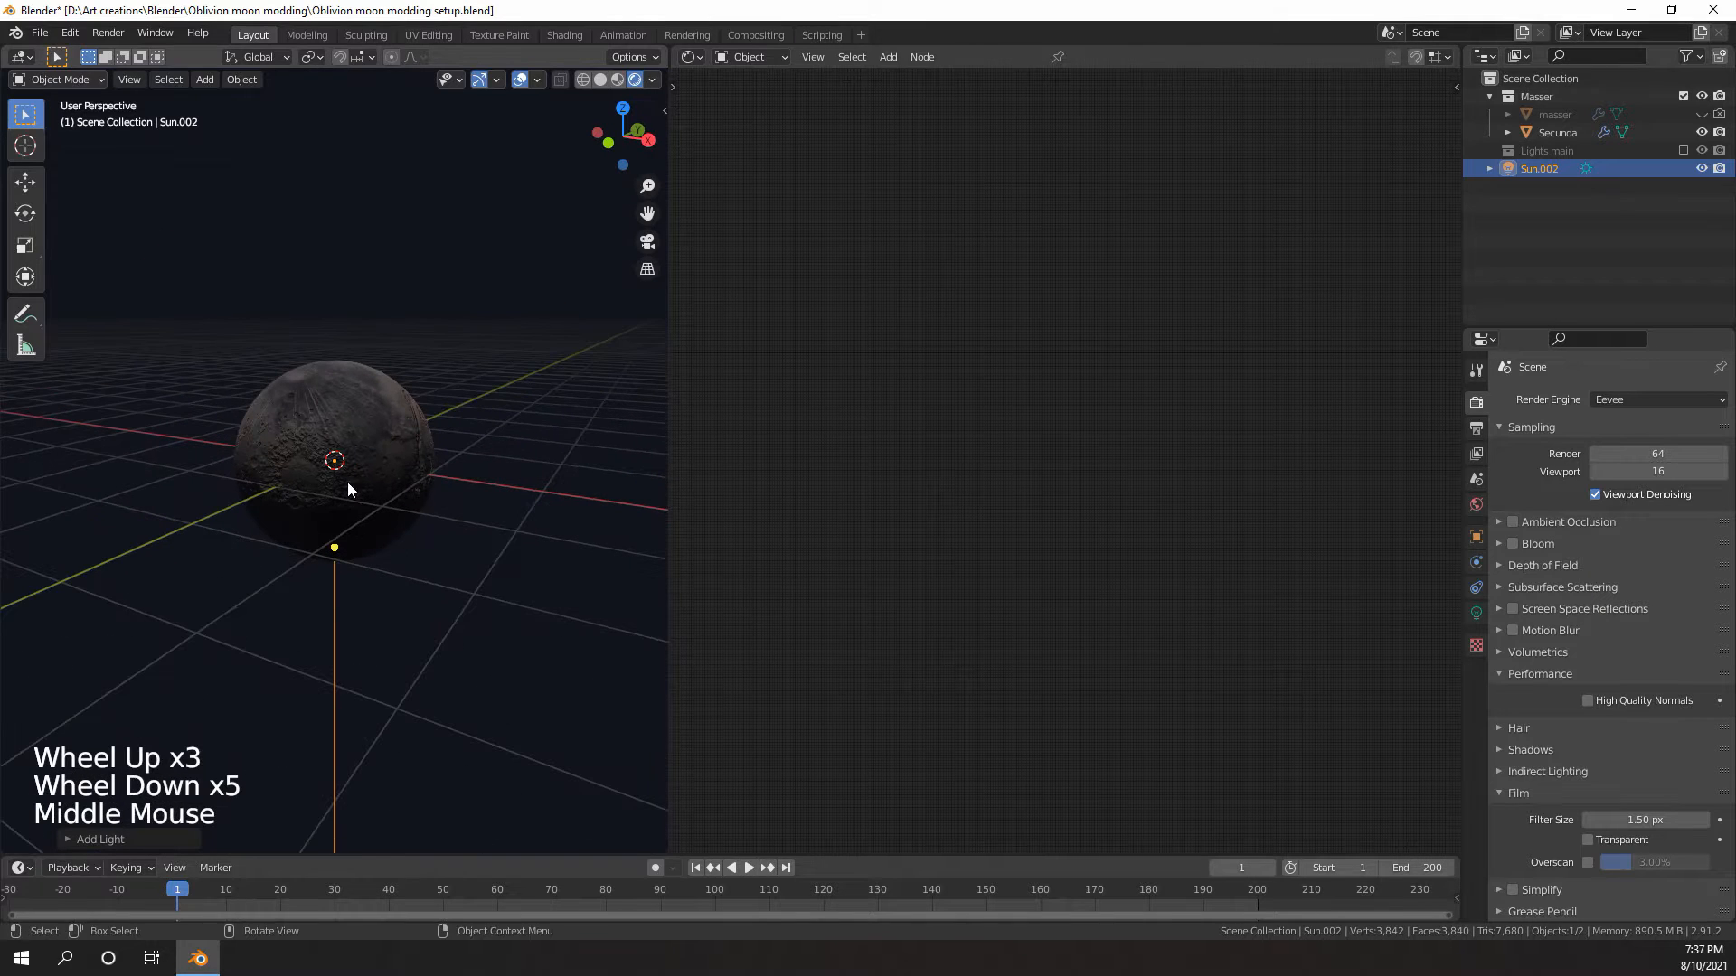
scroll(347, 481, up, 1)
- Hide the Secunda sphere and show the masser sphere in the viewport
click(1553, 132)
click(1555, 112)
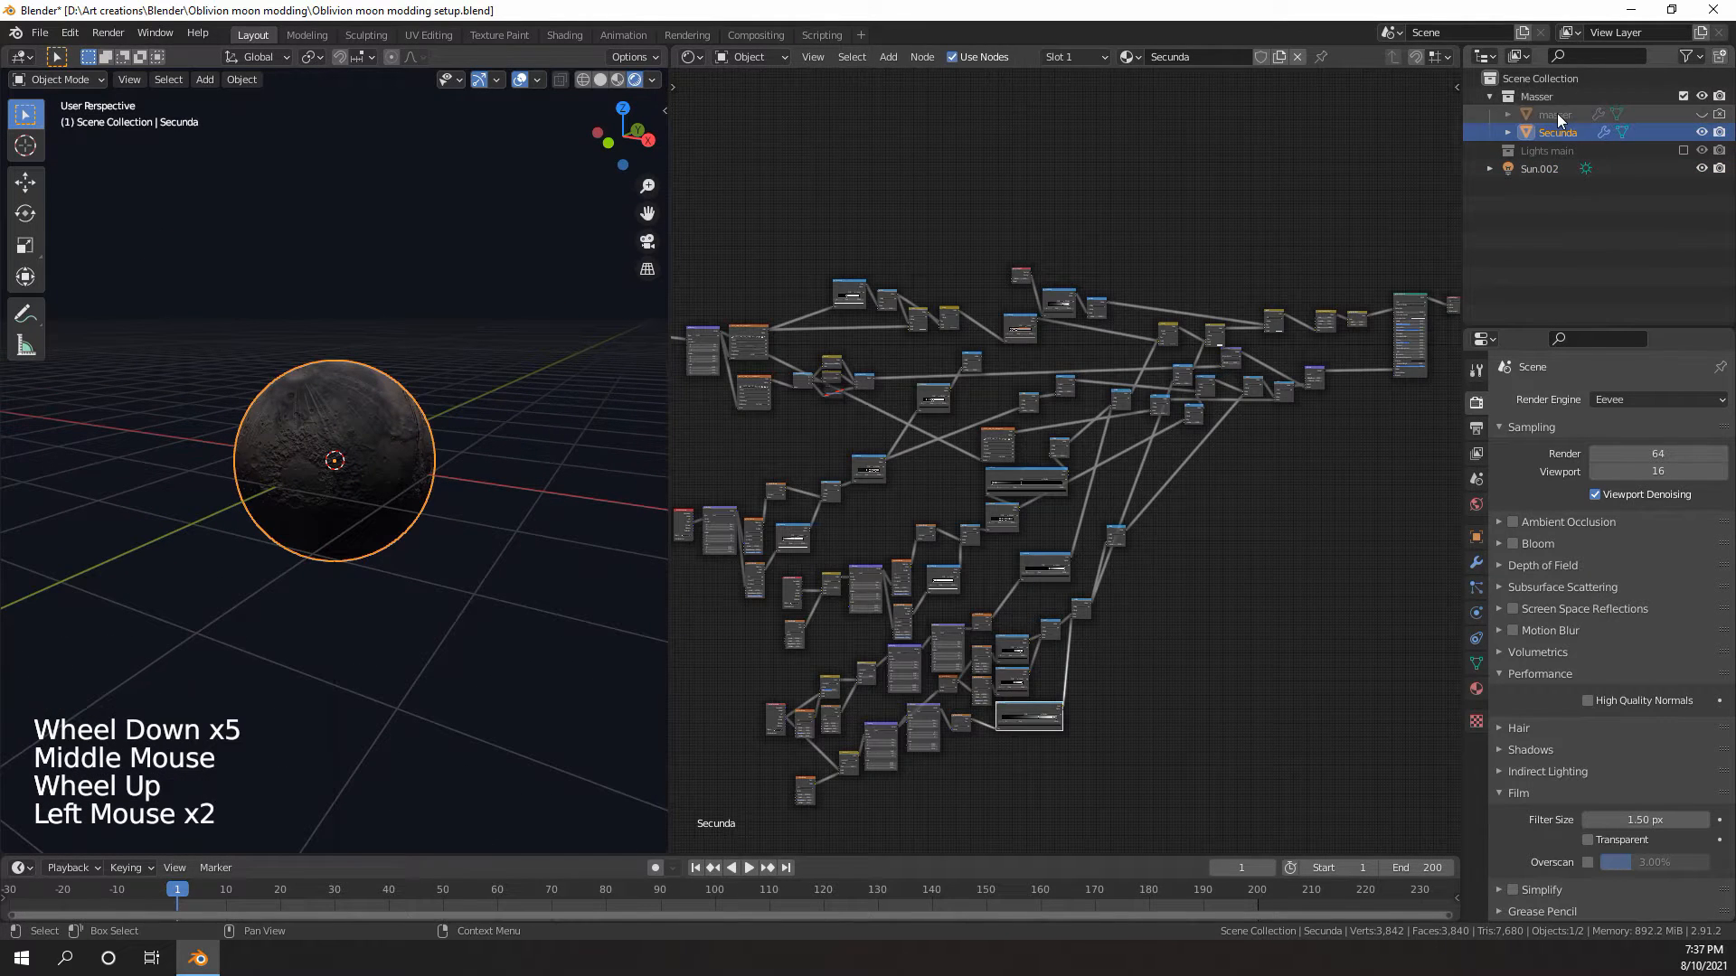
click(1701, 132)
click(1701, 114)
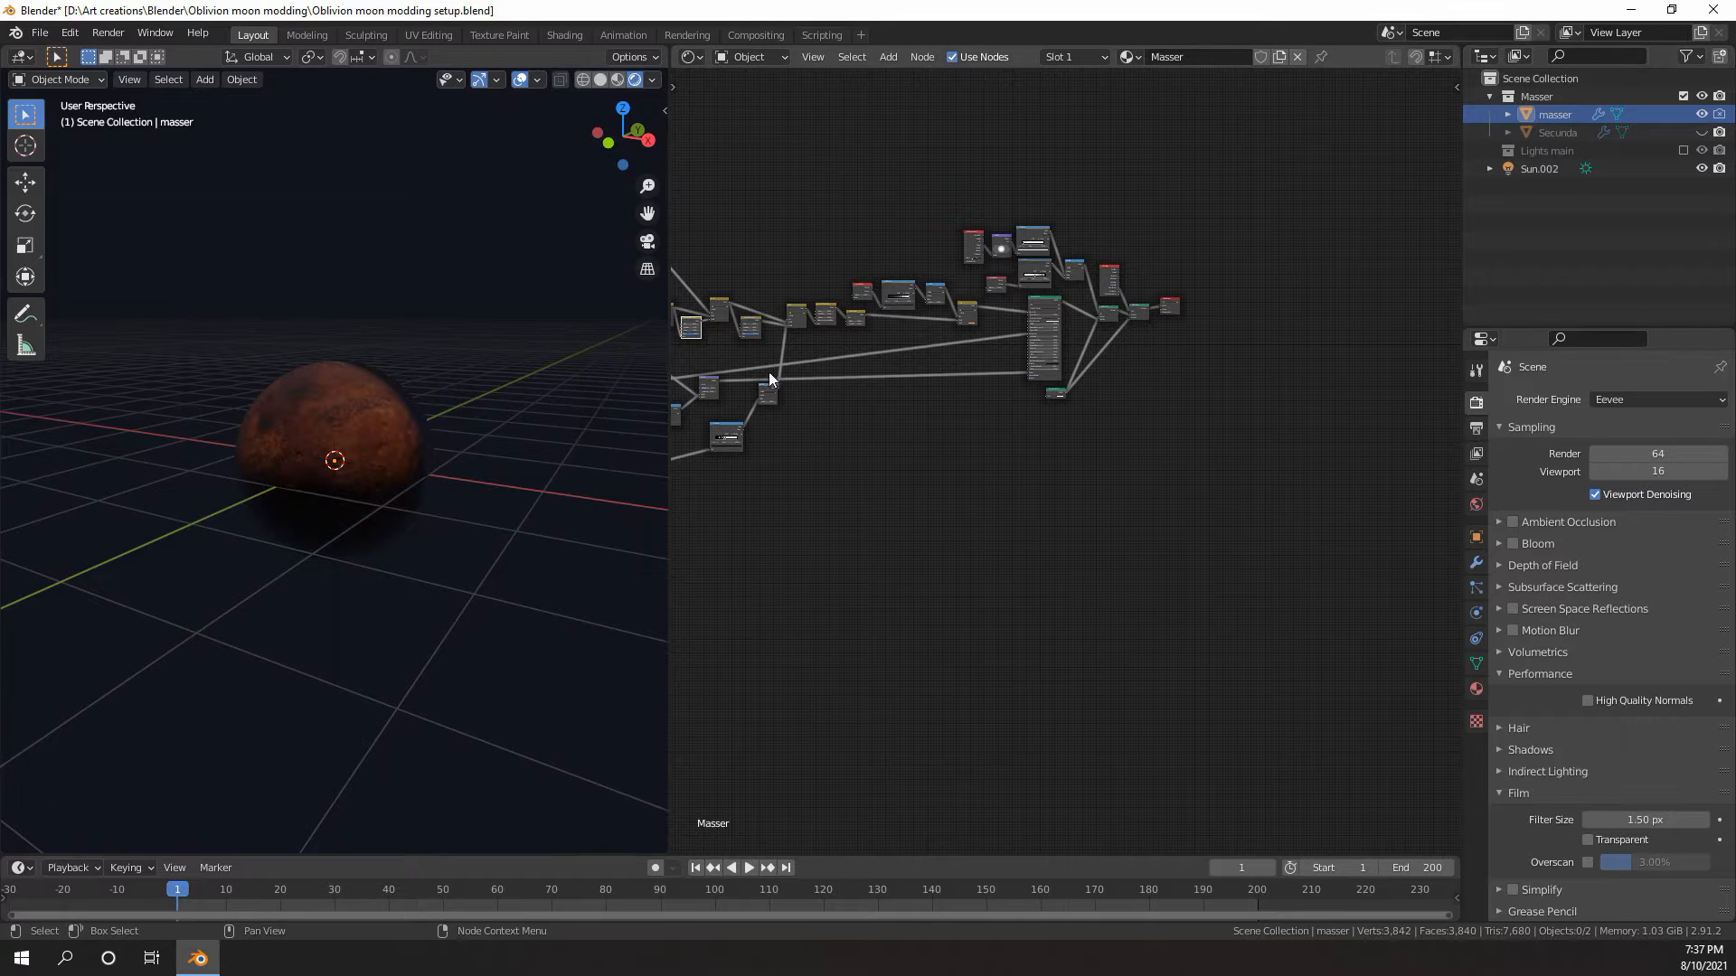
- Set the Sun light's strength to 8.4
middle_drag(506, 443, 316, 506)
scroll(472, 458, up, 4)
click(335, 712)
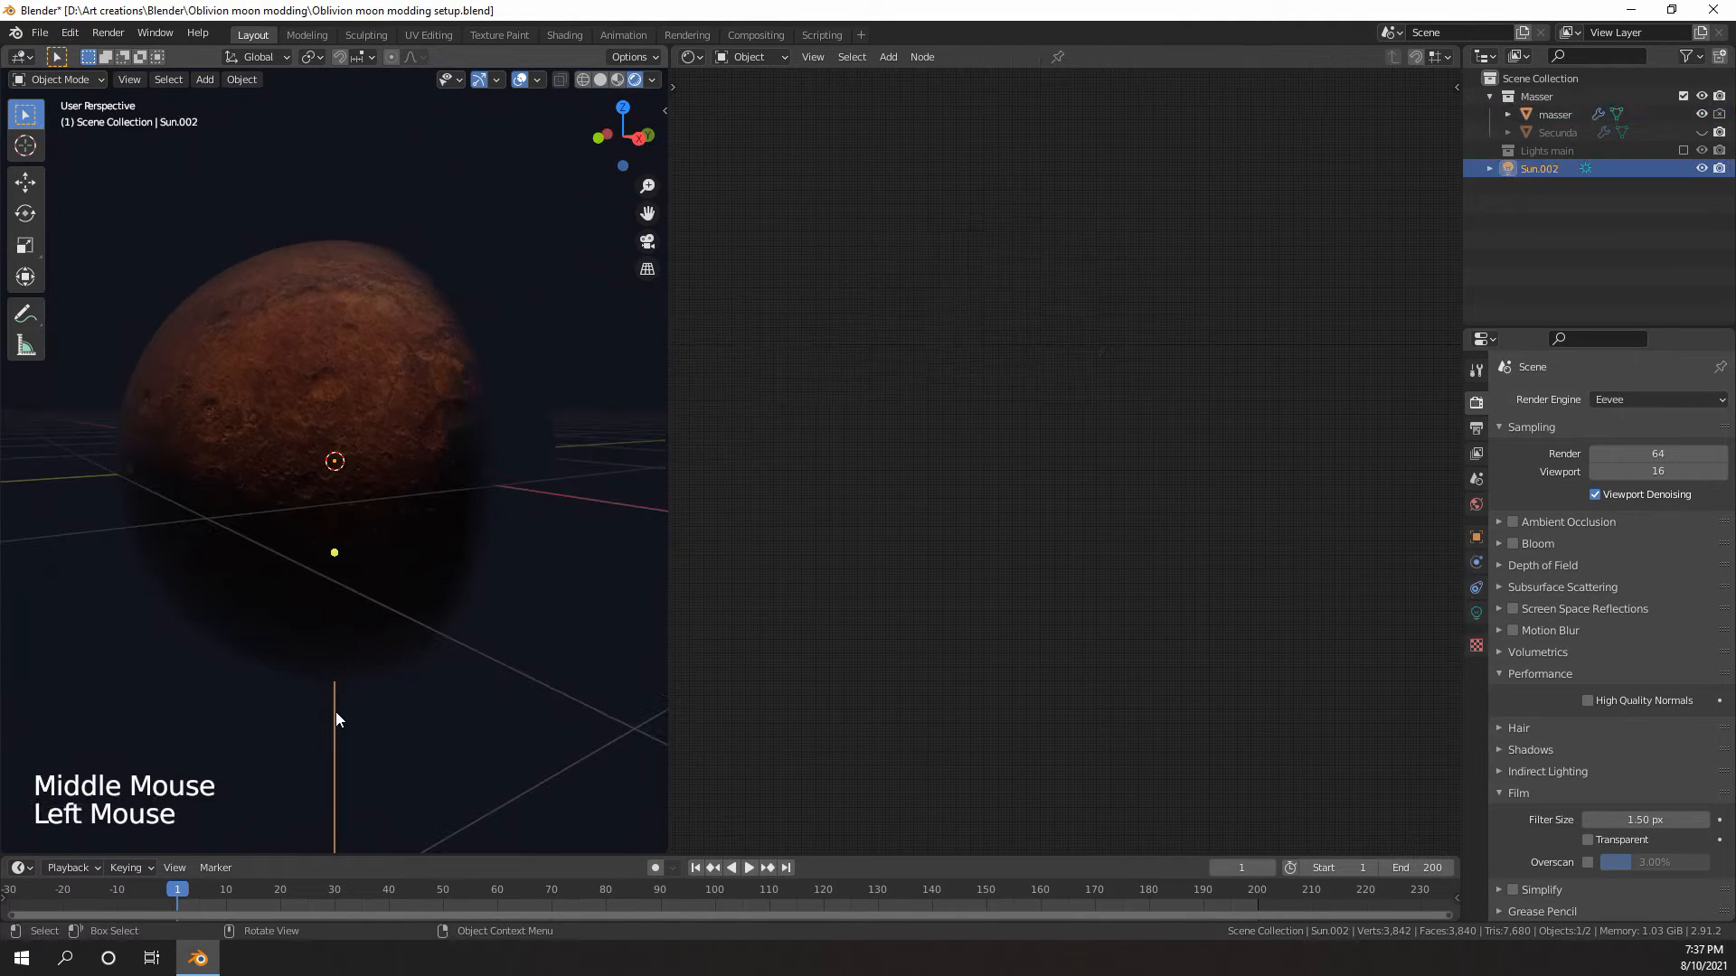
click(1476, 613)
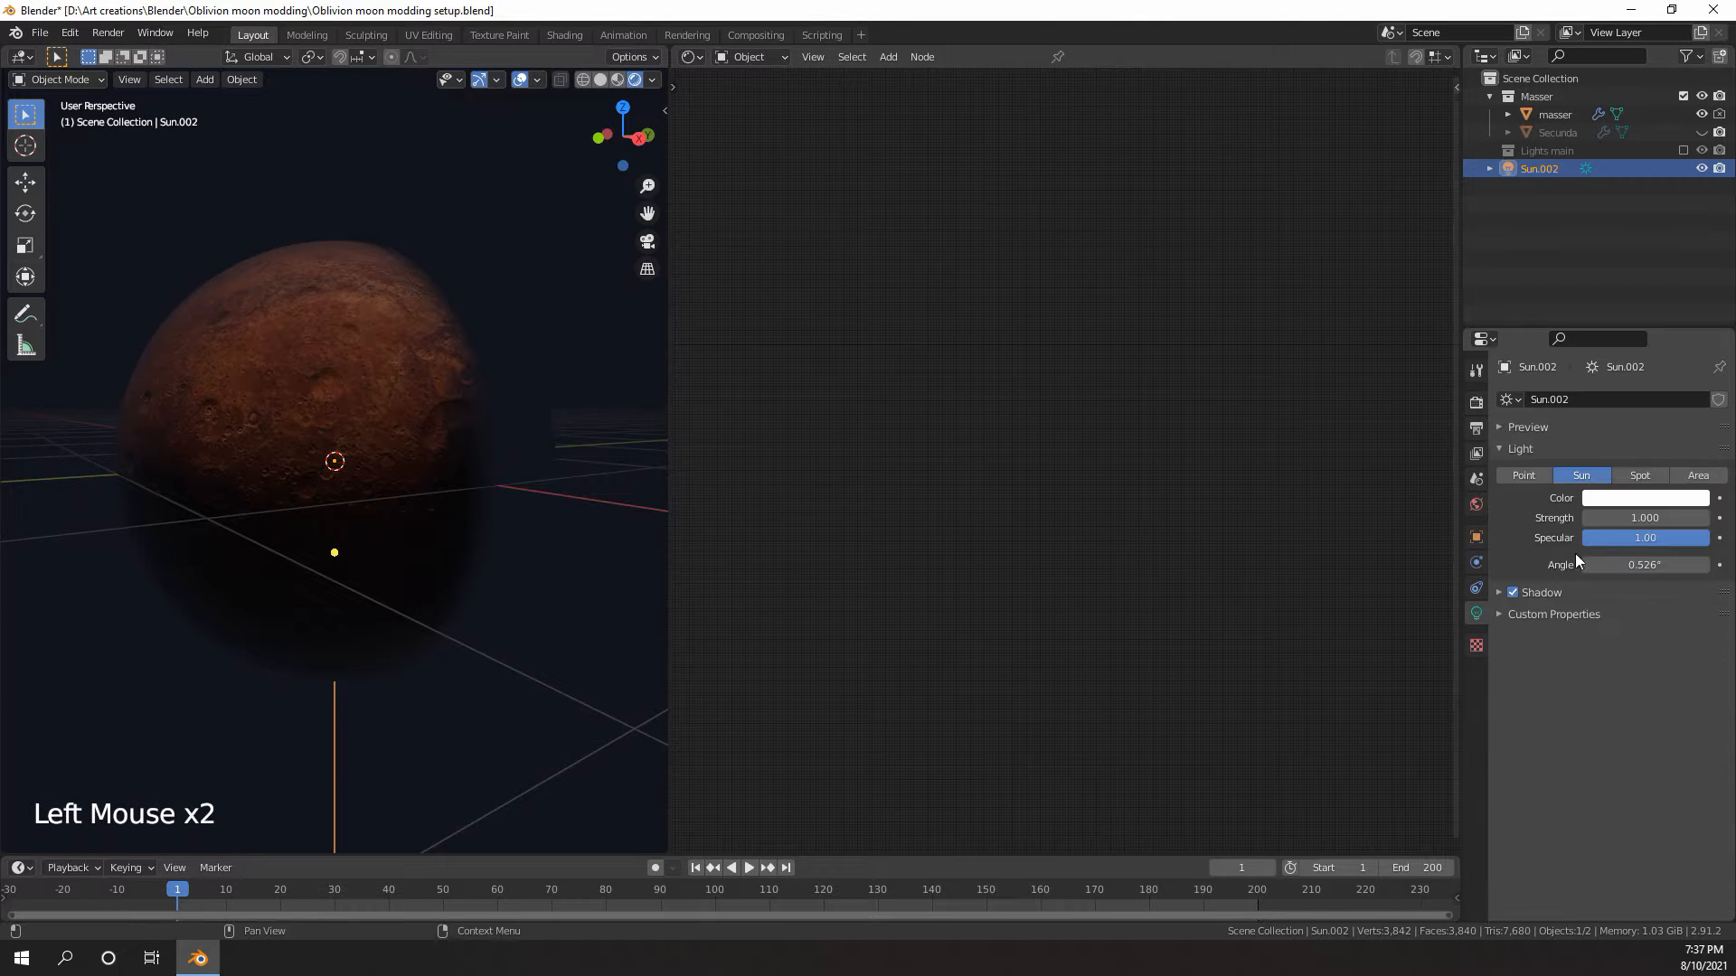
click(1657, 516)
text(8.4)
key(Return)
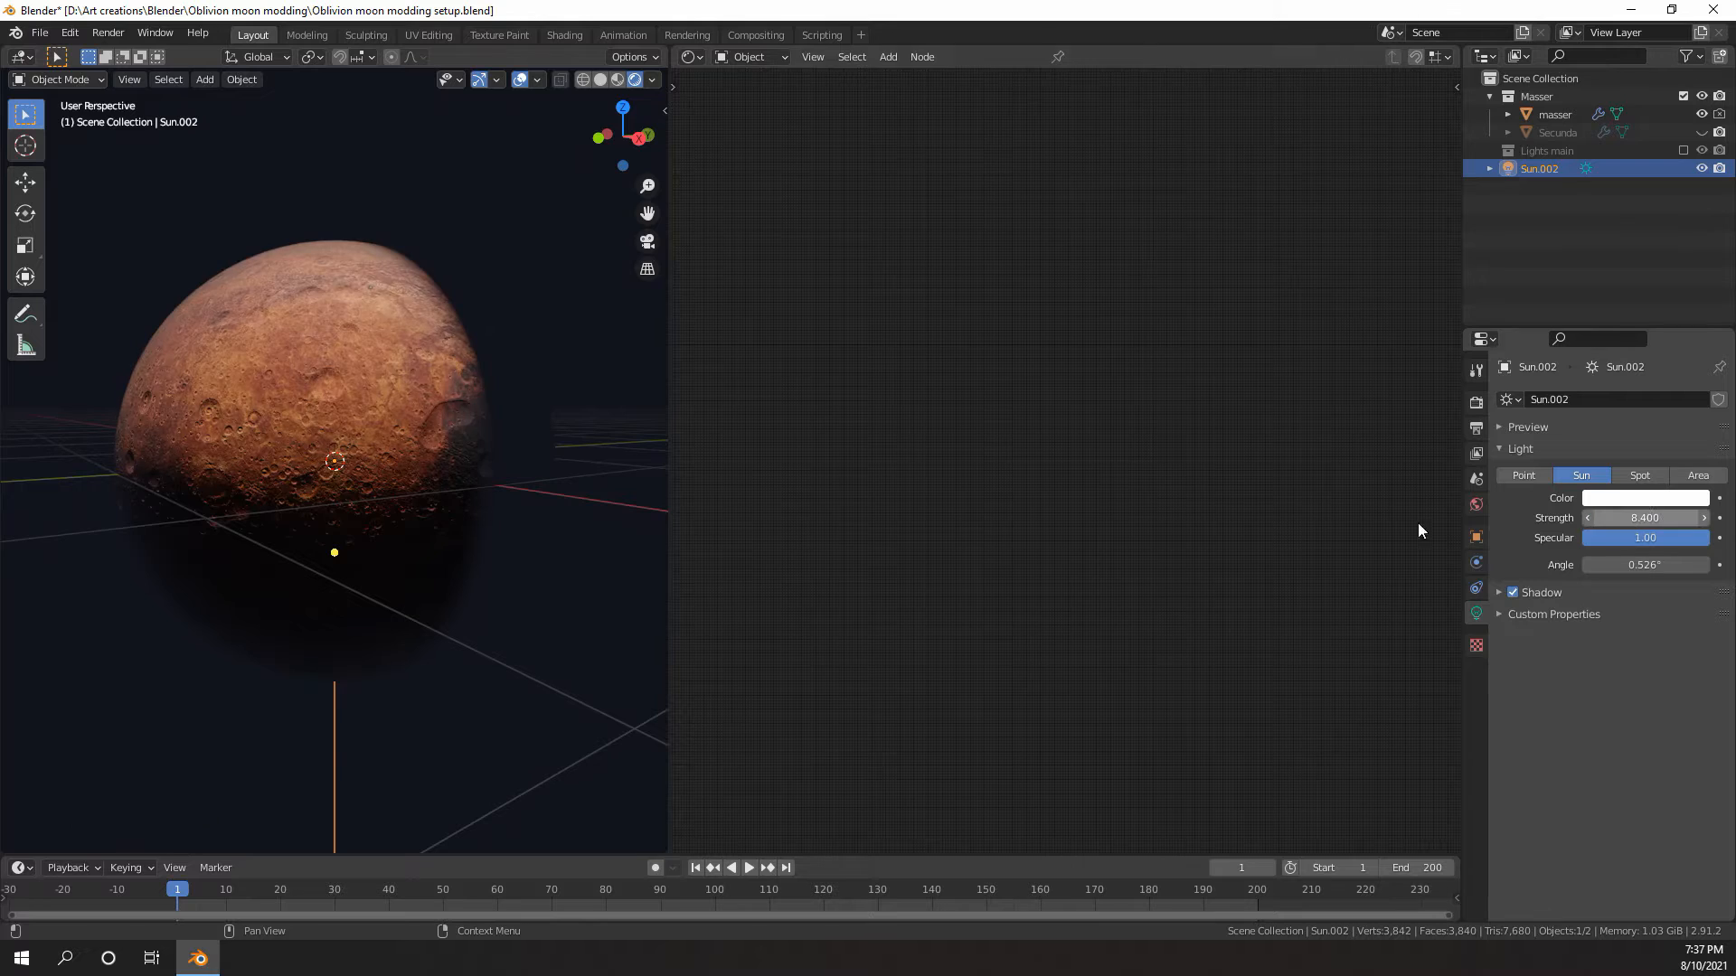
- Examine how the Sun light falls on the masser sphere in the front view
scroll(434, 490, down, 3)
mouse_move(434, 490)
middle_down()
mouse_move(544, 521)
mouse_move(428, 492)
mouse_move(459, 478)
middle_up()
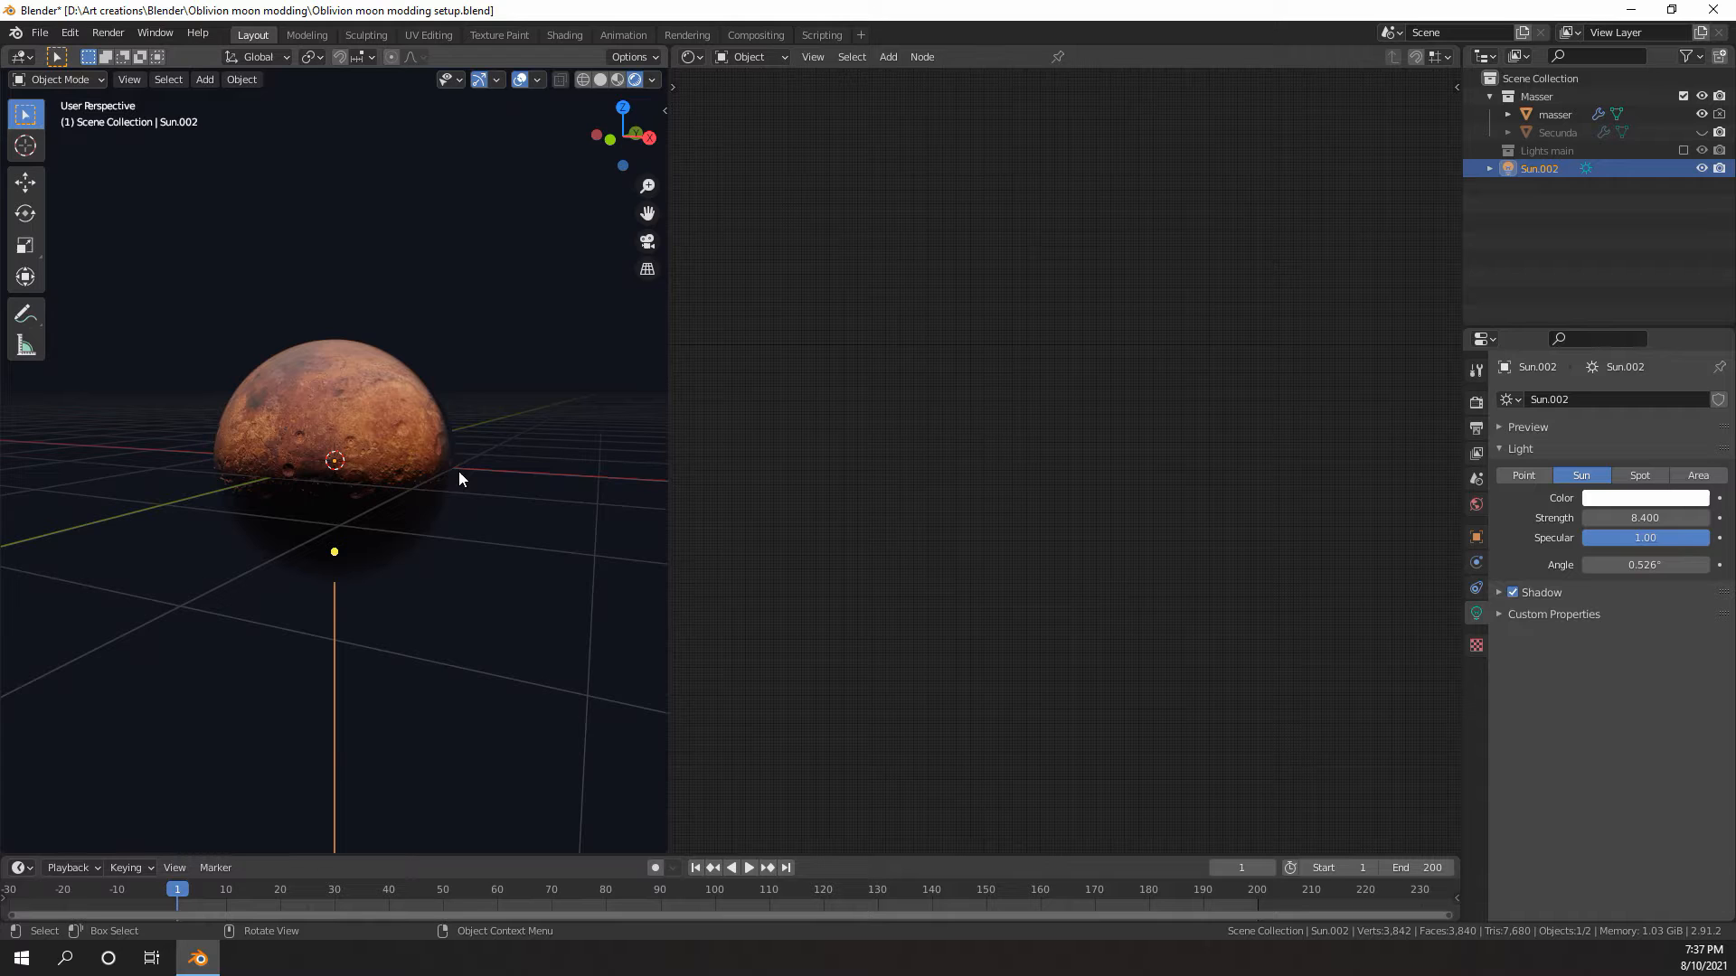
key(KP_1)
scroll(453, 476, up, 5)
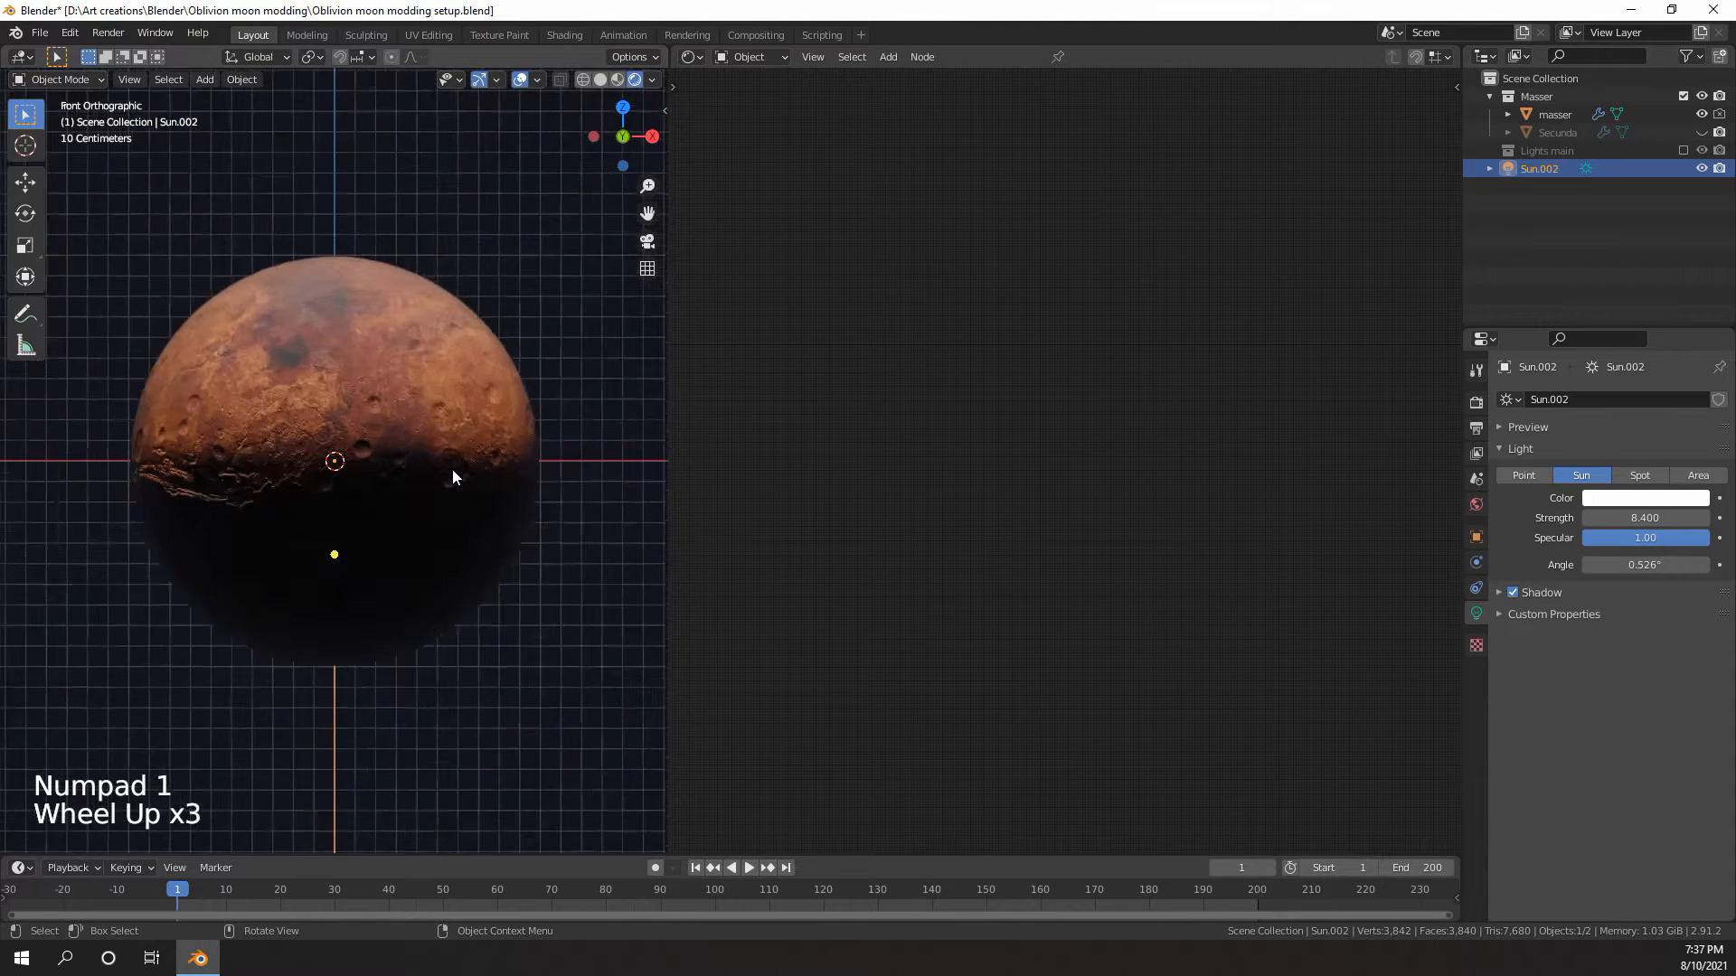
scroll(425, 484, down, 4)
scroll(418, 477, up, 4)
scroll(403, 443, down, 3)
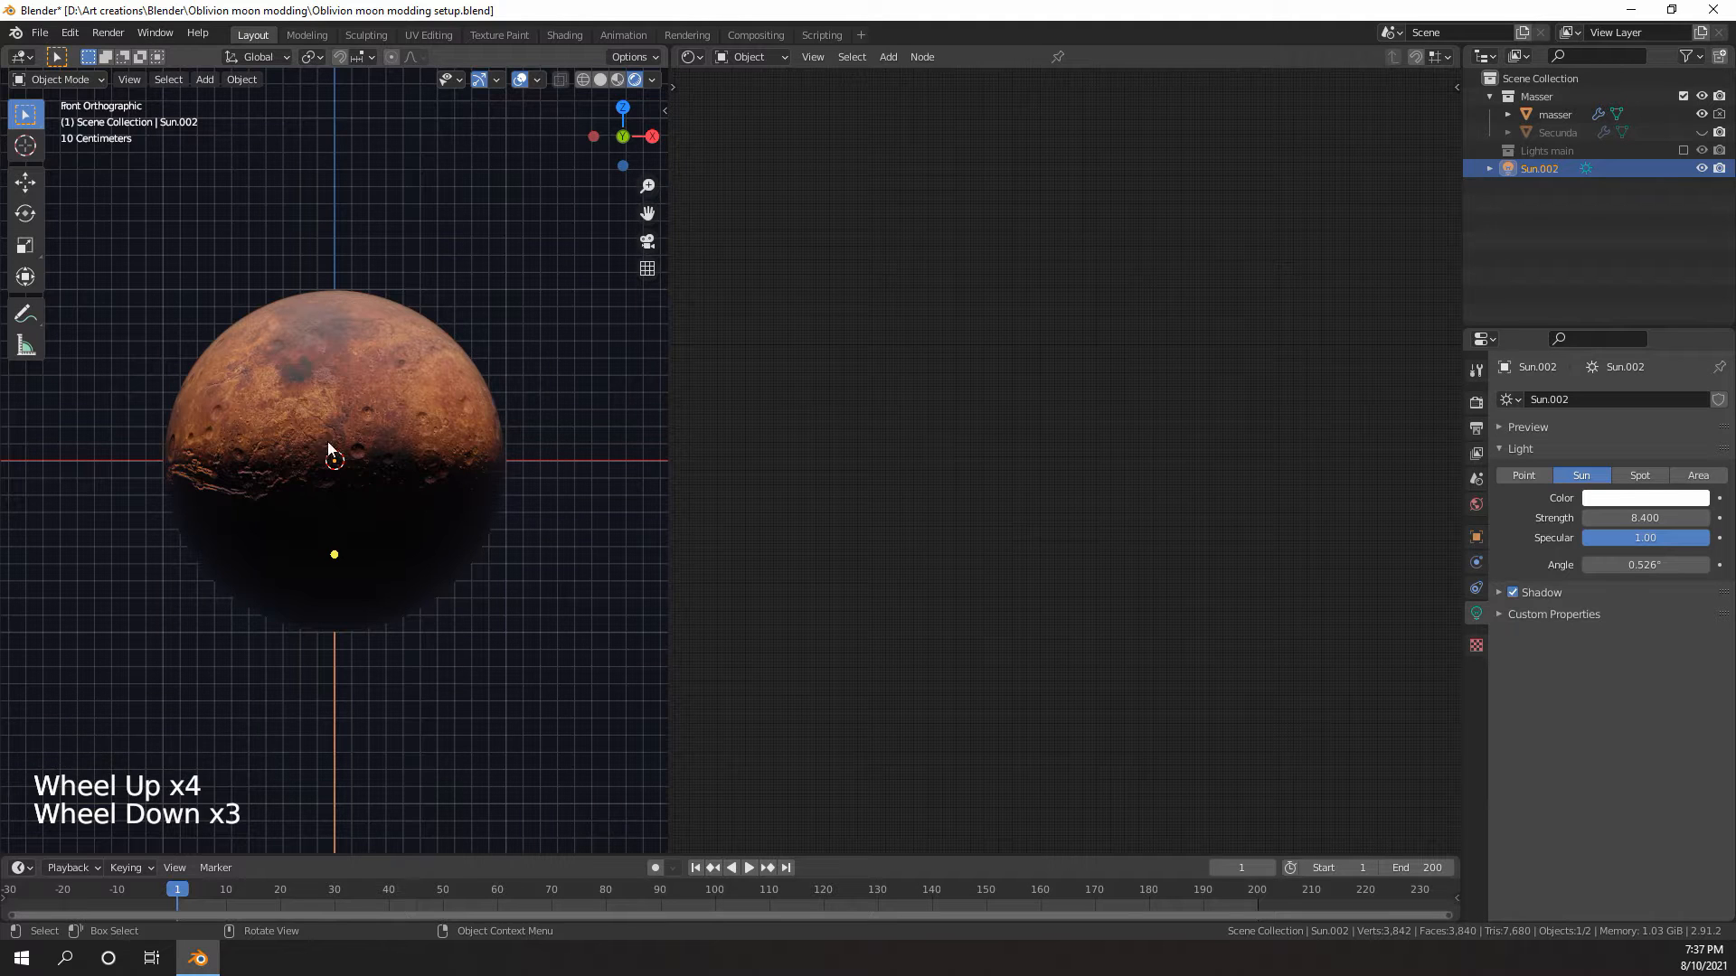
- Rotate the Sun light 90 degrees about the global X axis
middle_drag(329, 449, 206, 457)
scroll(136, 447, down, 3)
scroll(247, 461, down, 2)
key(r)
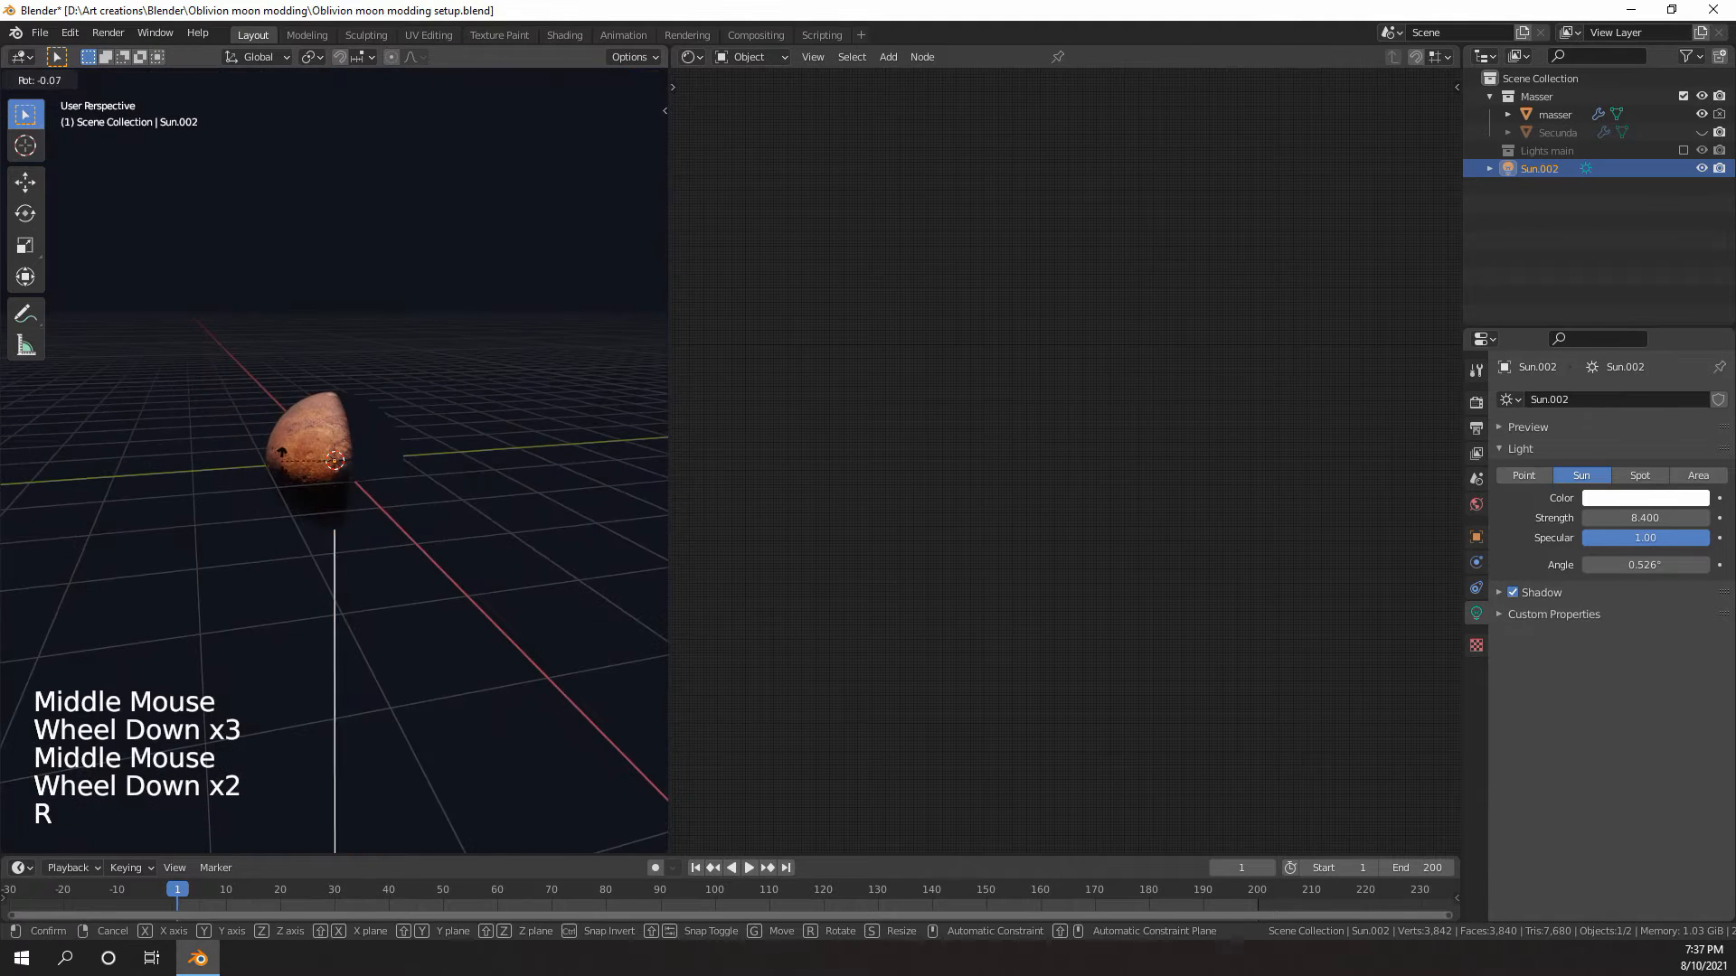
text(x)
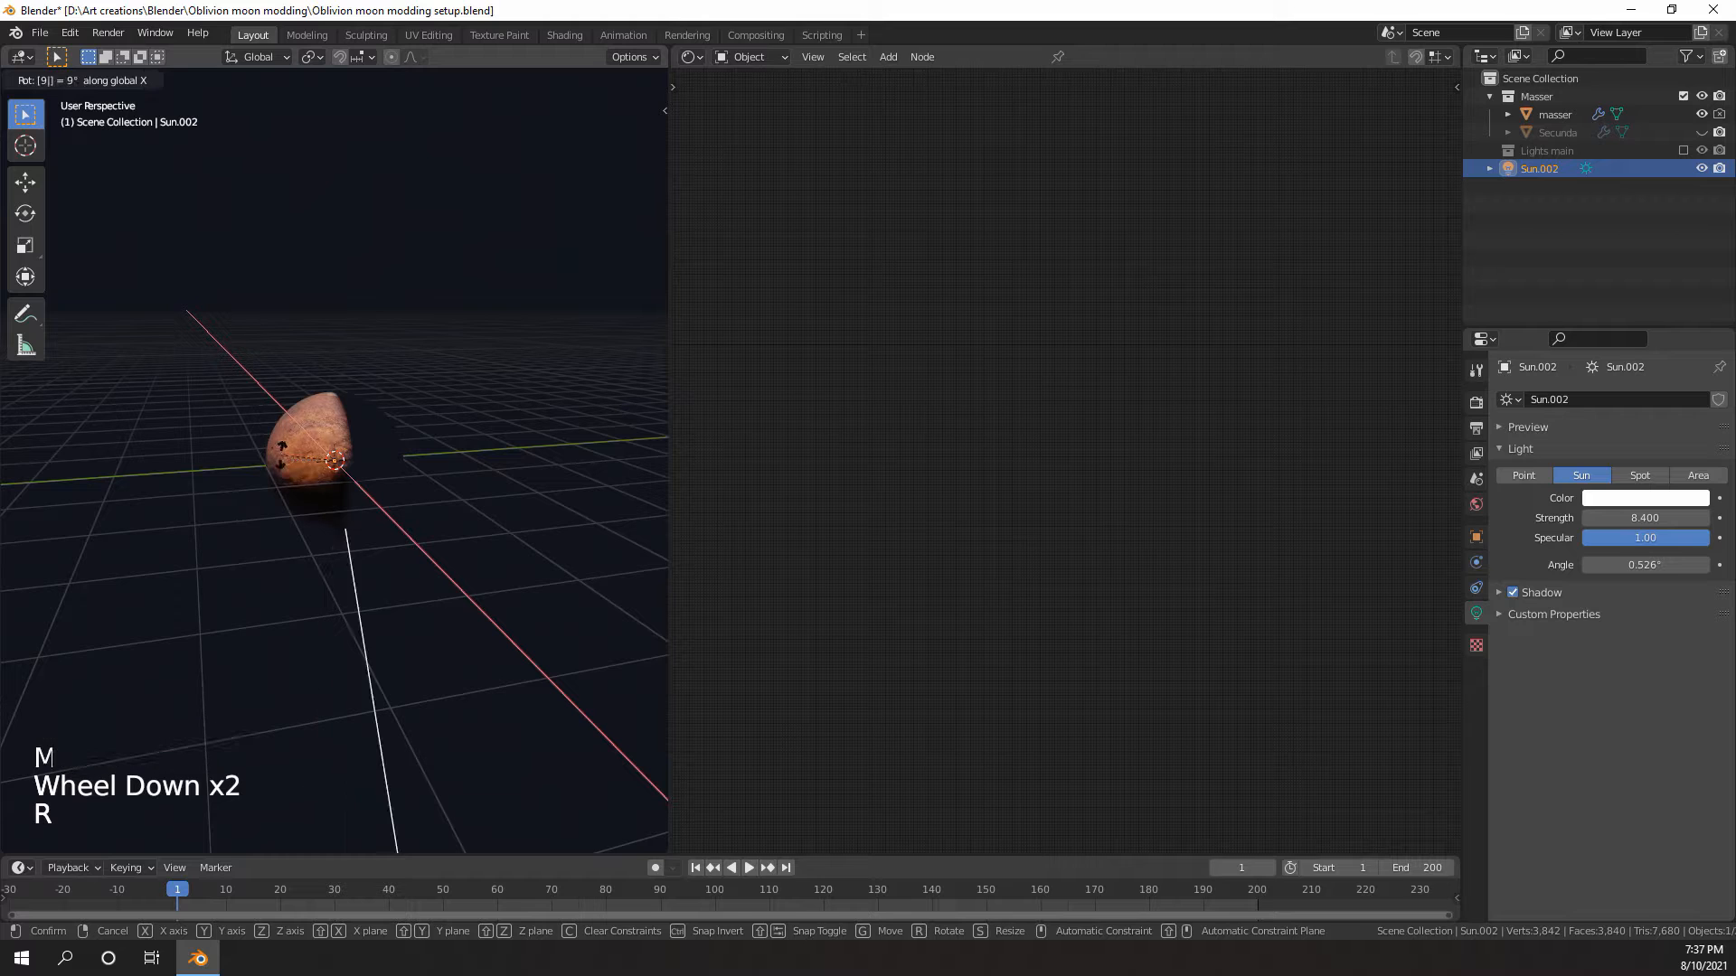
text(90)
key(Return)
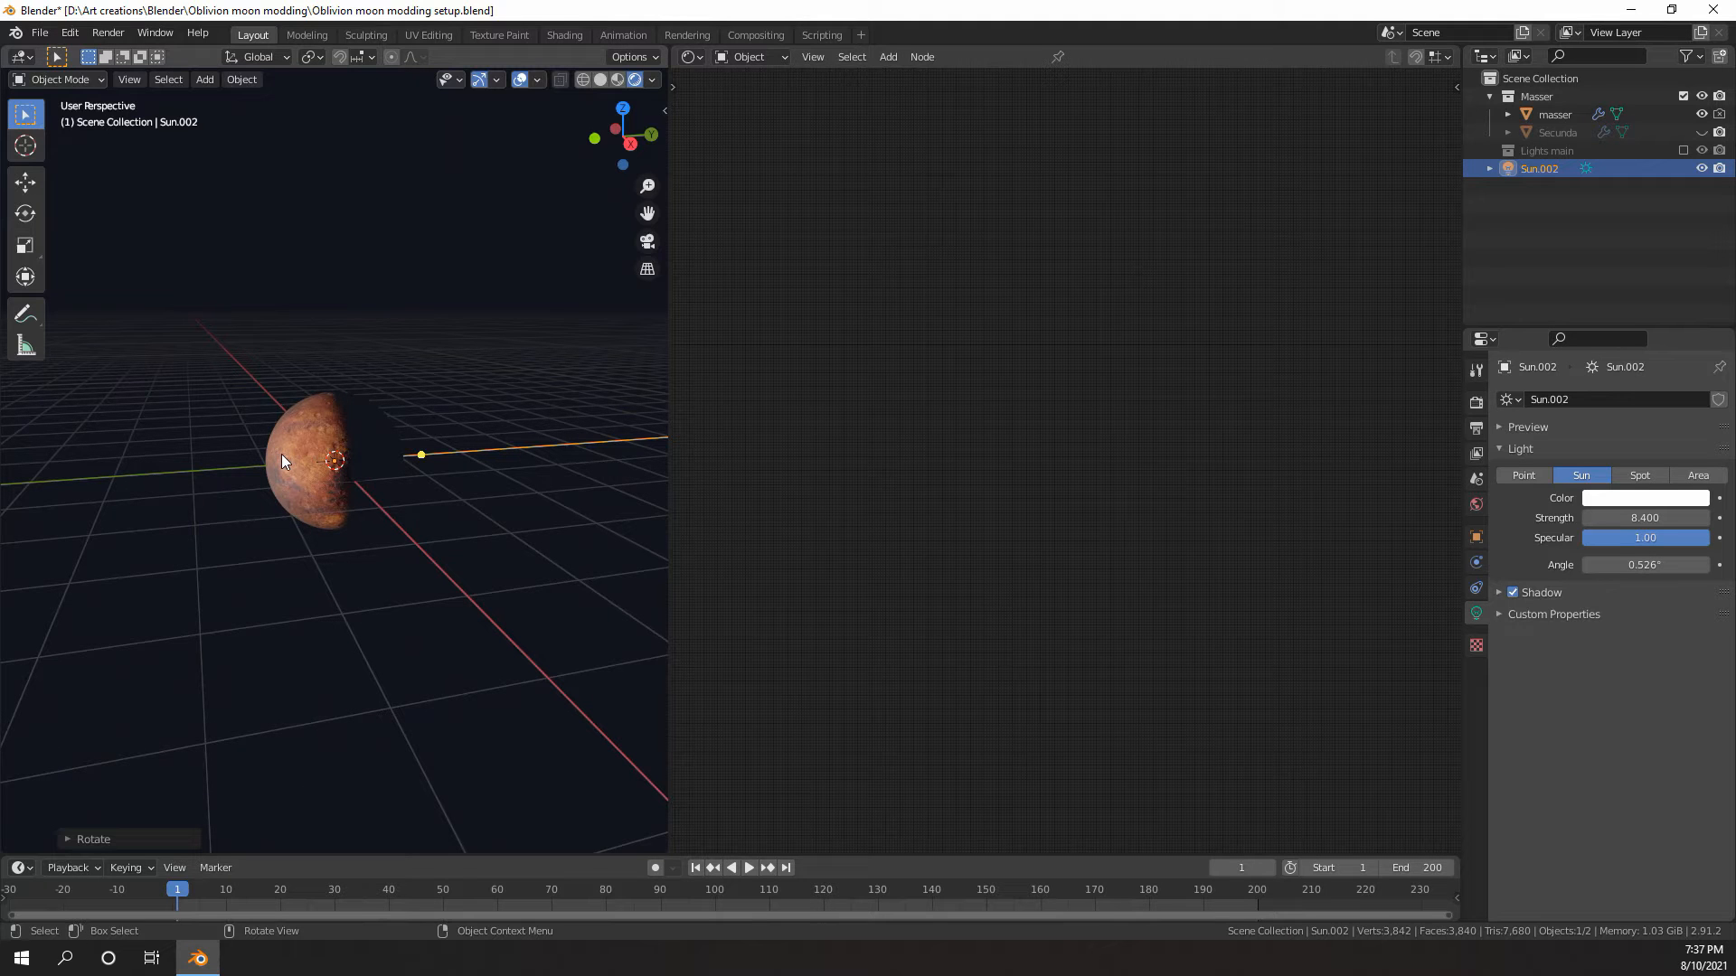
- Examine the lit masser surface from the front and from oblique angles, near and far
key(KP_1)
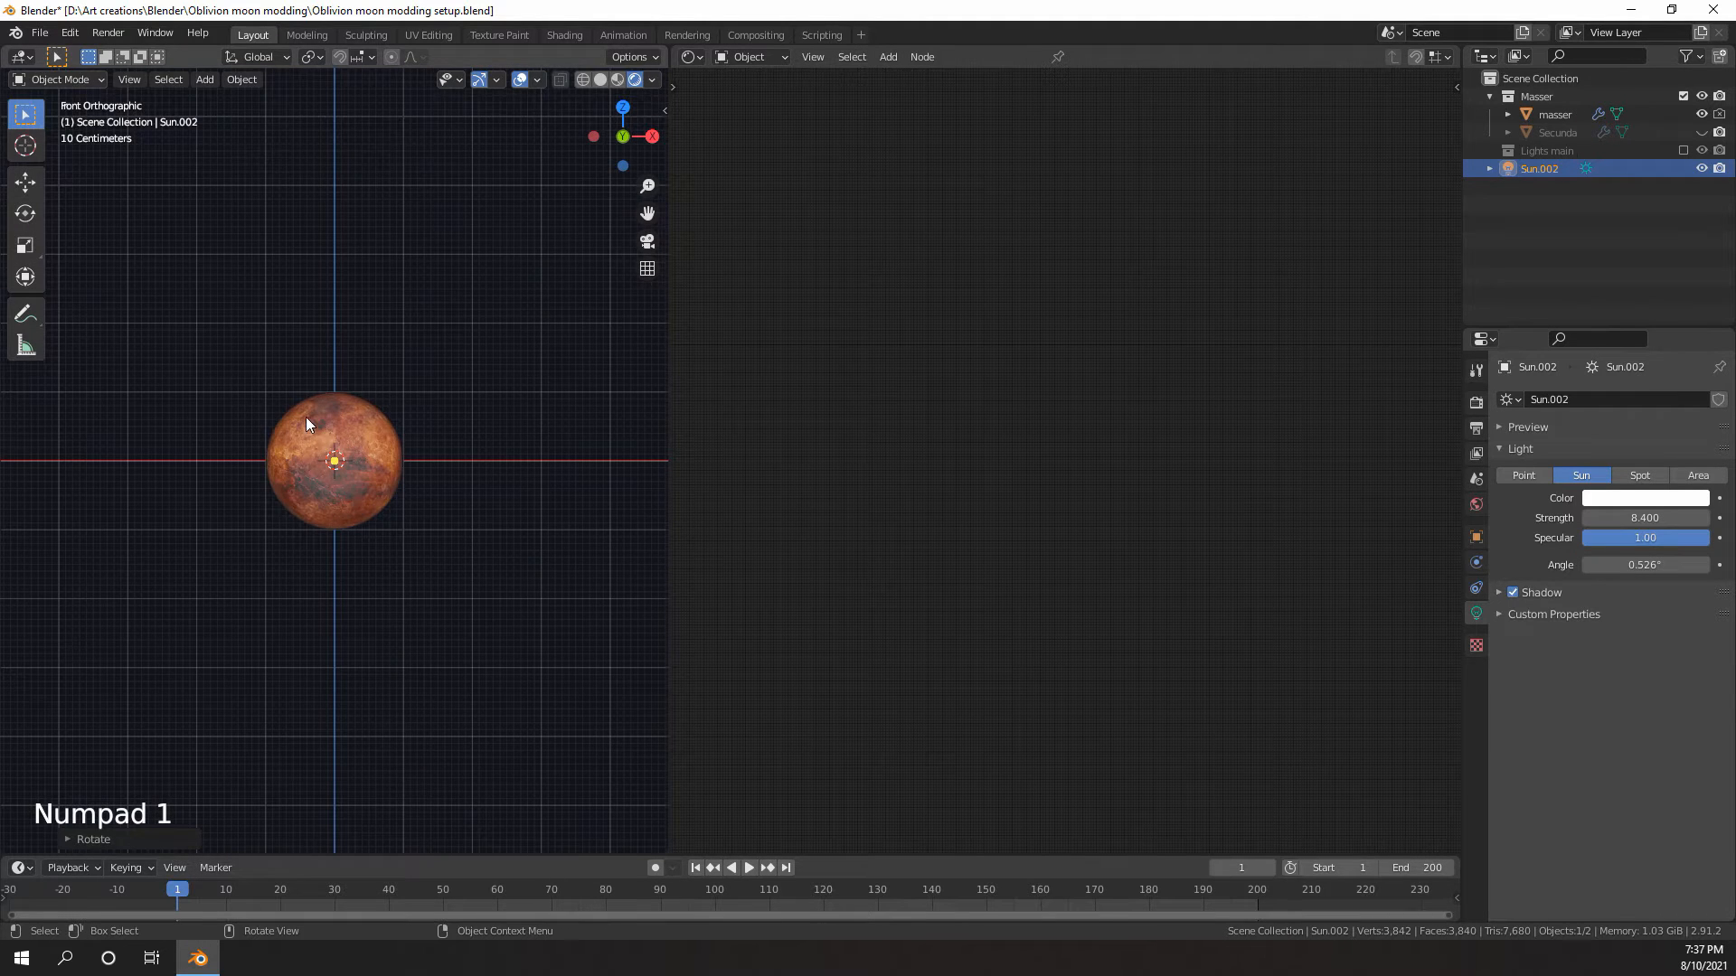
scroll(311, 411, up, 7)
scroll(308, 406, up, 5)
scroll(306, 403, down, 9)
scroll(295, 403, up, 6)
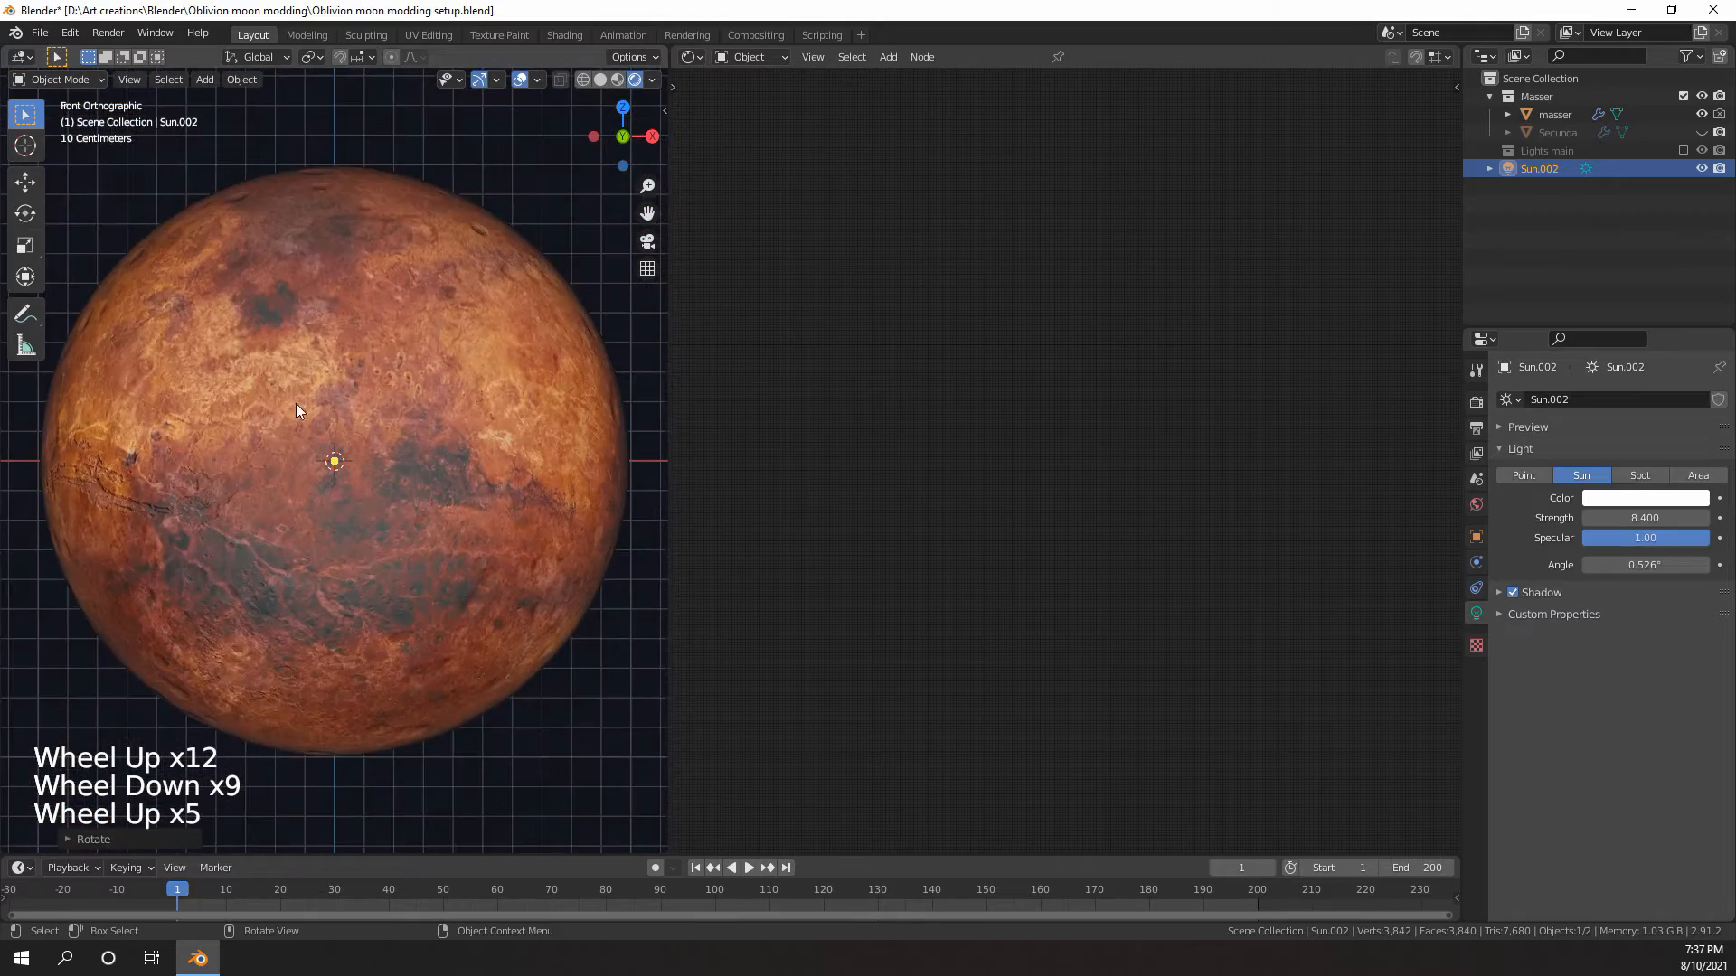
scroll(287, 401, down, 1)
scroll(294, 395, up, 2)
scroll(300, 388, down, 8)
scroll(300, 388, up, 1)
middle_drag(300, 388, 340, 458)
scroll(297, 399, up, 5)
scroll(365, 408, down, 6)
scroll(340, 458, up, 6)
middle_drag(340, 457, 267, 459)
scroll(309, 469, down, 5)
scroll(275, 463, up, 2)
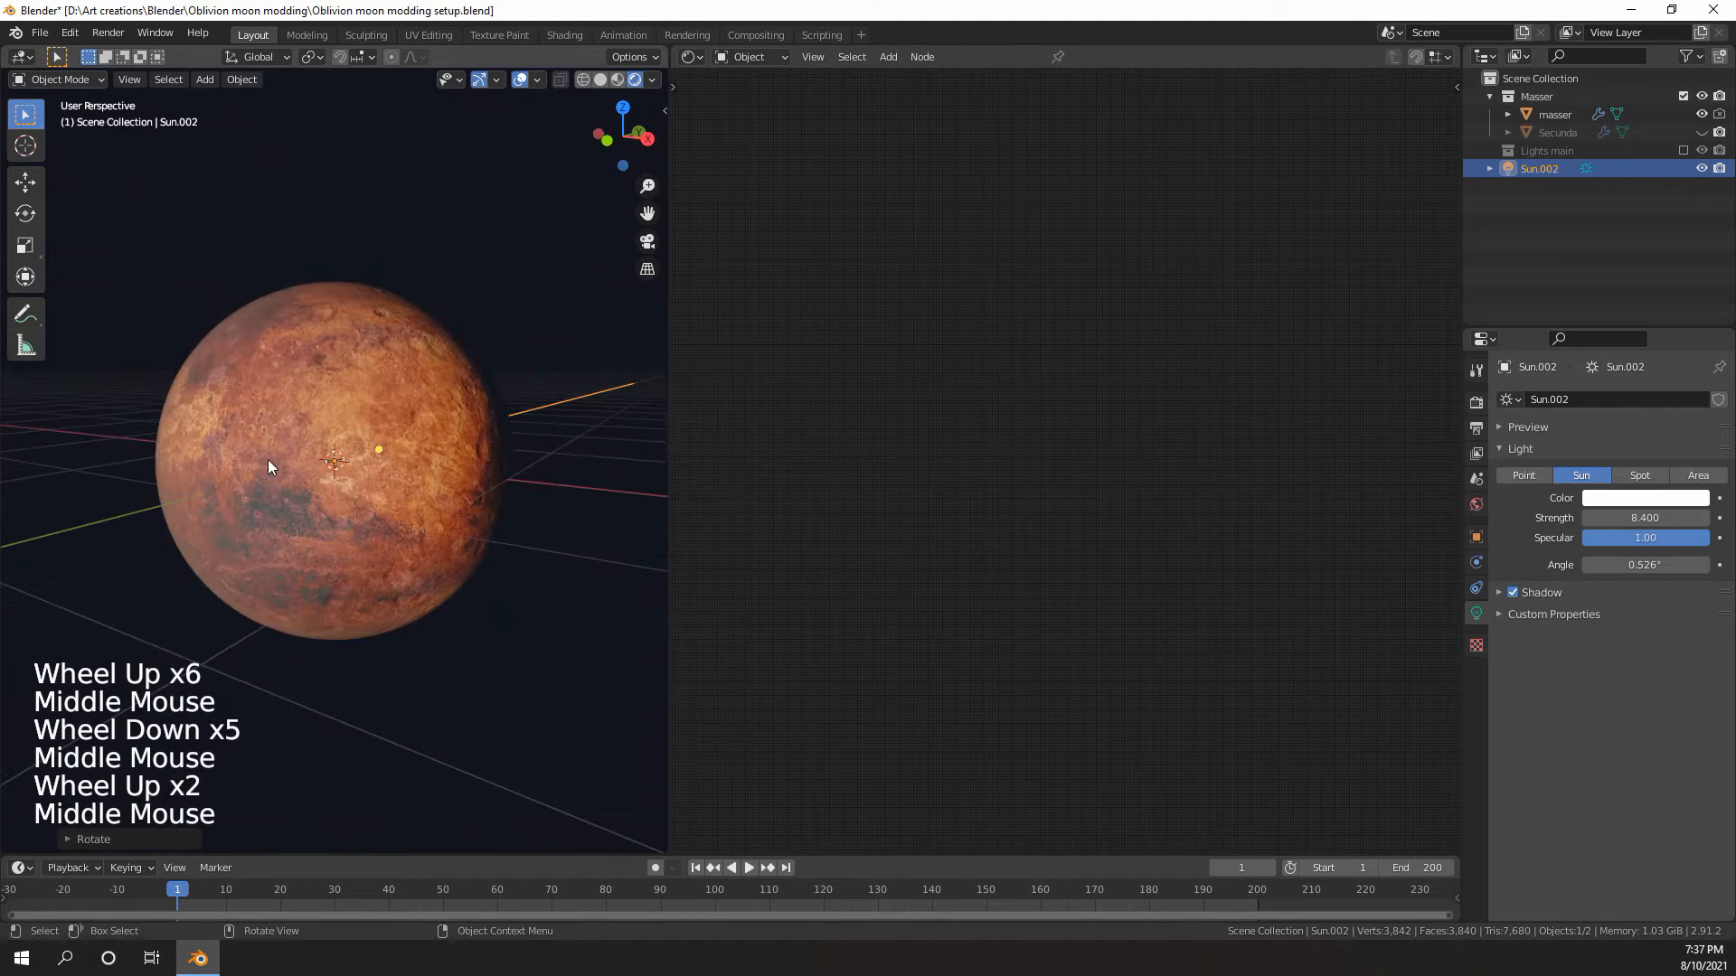
- Hide the masser sphere and make Secunda visible in its place to inspect its surface under the Sun light
click(1703, 115)
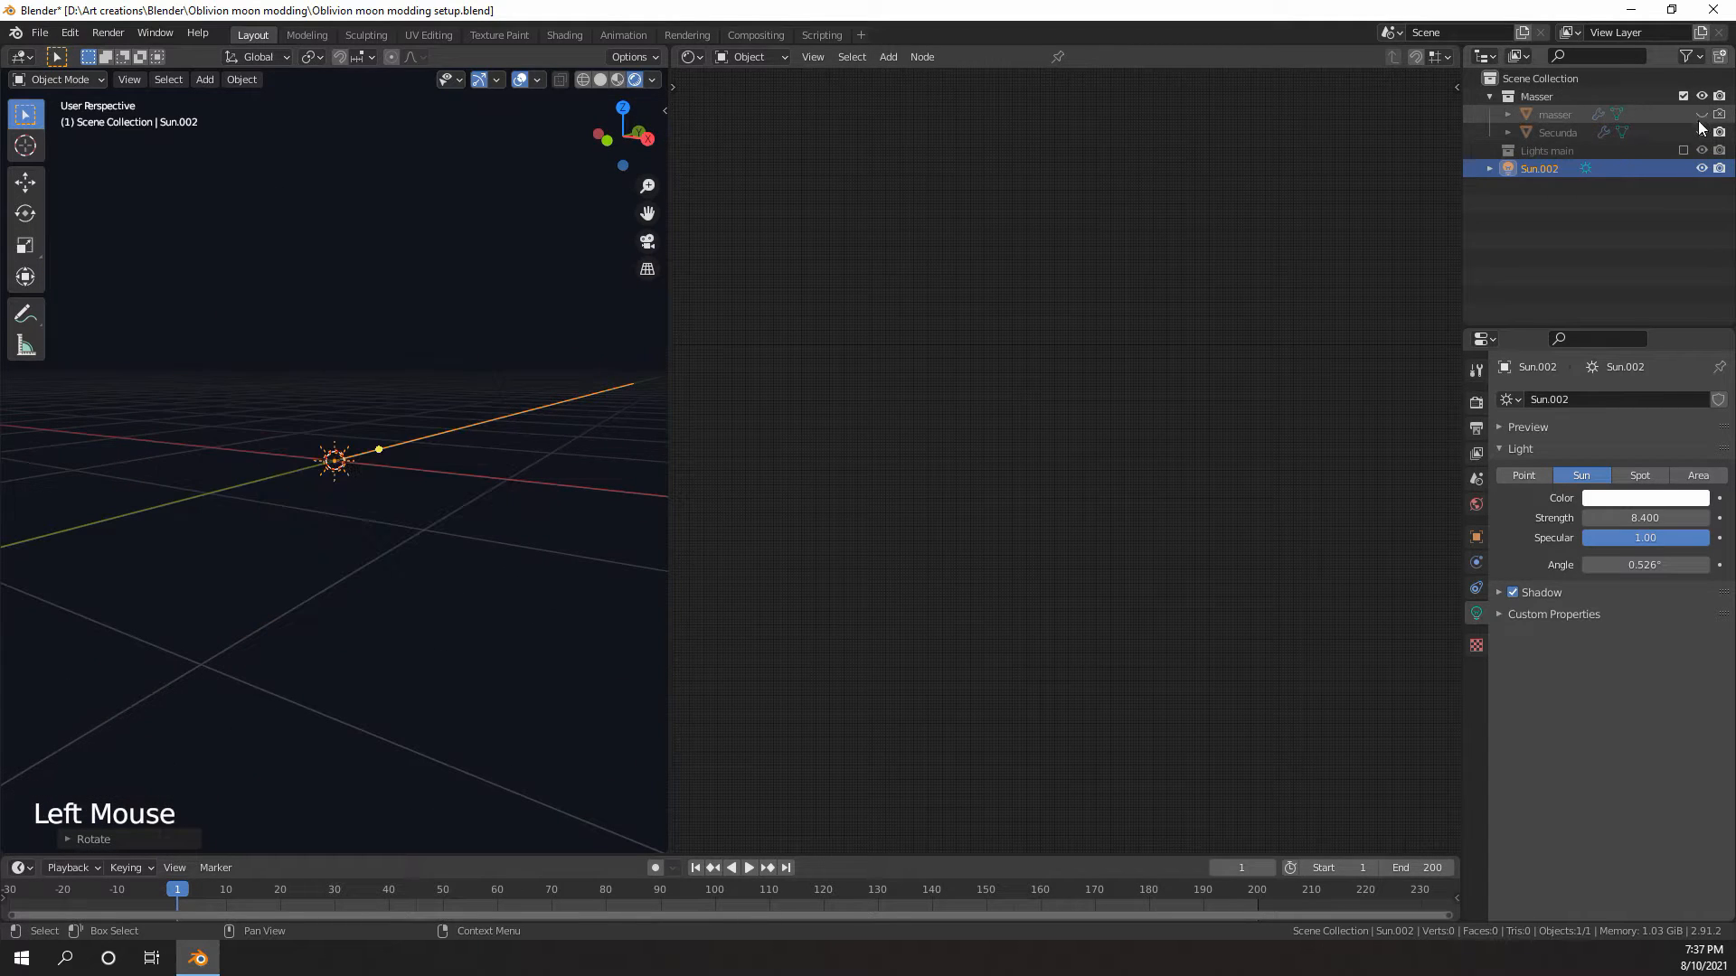
click(1702, 132)
scroll(220, 389, down, 5)
scroll(409, 393, up, 5)
middle_drag(219, 389, 360, 420)
scroll(379, 371, down, 3)
scroll(360, 420, up, 3)
scroll(379, 398, up, 1)
click(392, 382)
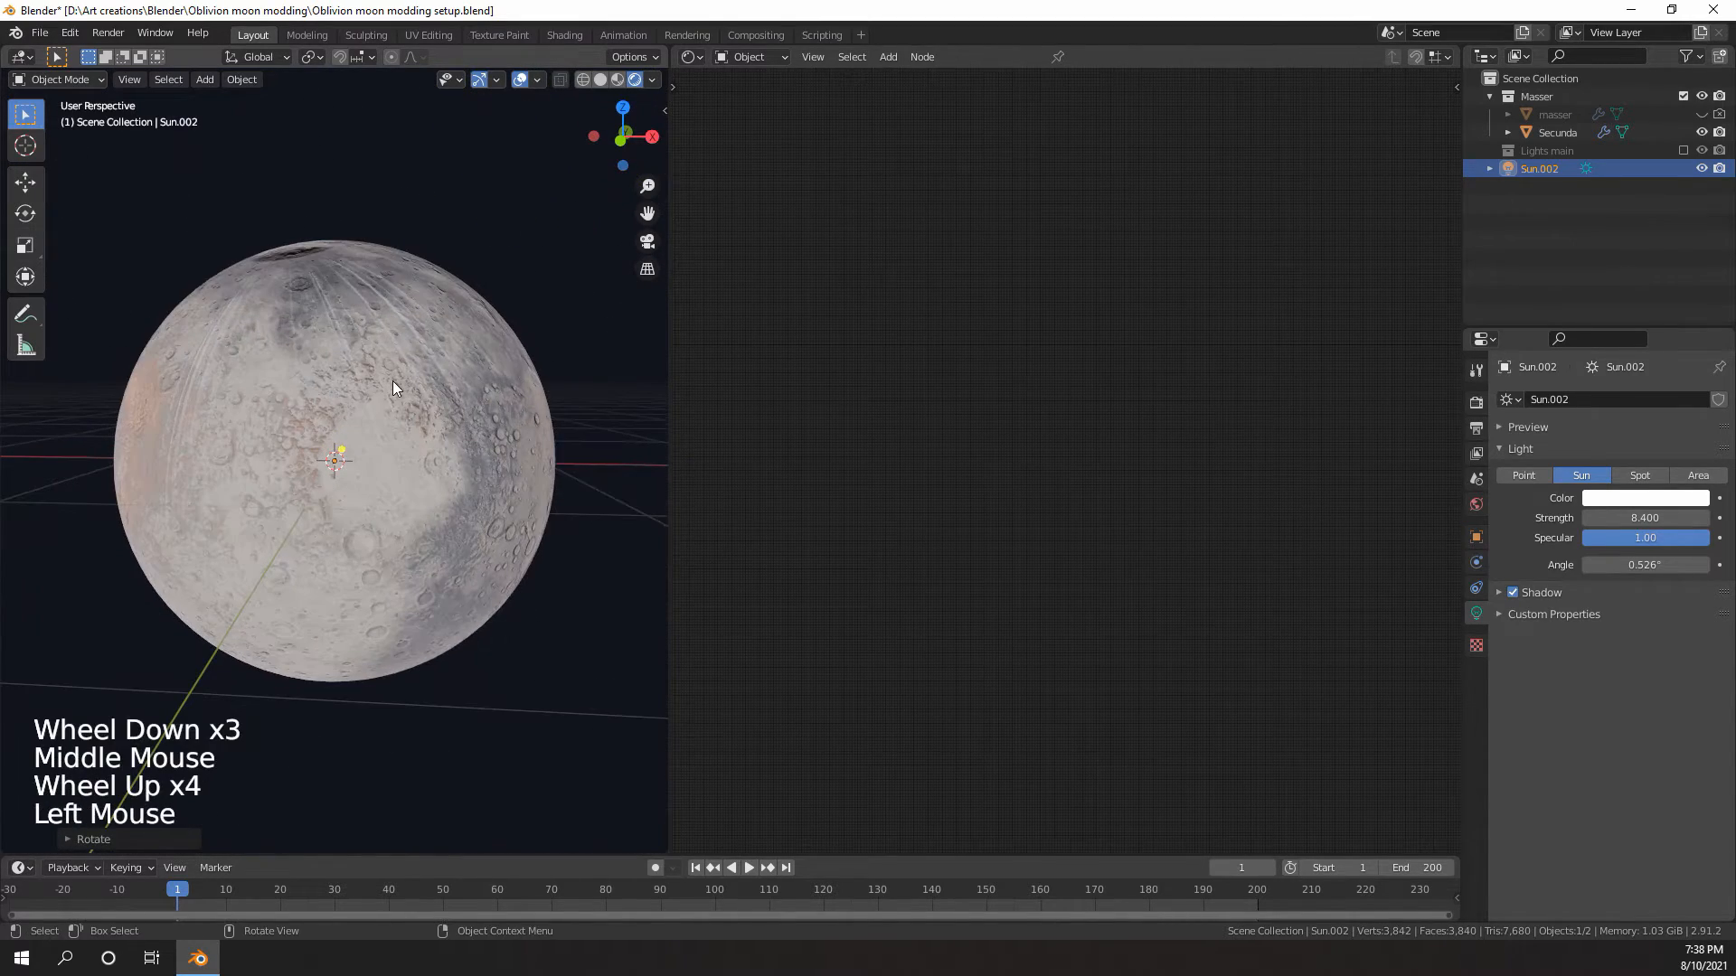
- Select Secunda and look over its material's shader node network
scroll(994, 434, down, 11)
middle_drag(1040, 452, 1139, 462)
scroll(1139, 461, up, 6)
middle_drag(1139, 461, 1111, 366)
scroll(1171, 467, up, 6)
scroll(1218, 405, up, 4)
scroll(1218, 405, down, 8)
scroll(1090, 280, up, 6)
scroll(1060, 296, up, 3)
scroll(397, 379, down, 3)
- Examine Secunda's large crater and the streaks radiating from it, close up and from oblique angles
middle_drag(398, 380, 296, 266)
scroll(415, 368, up, 5)
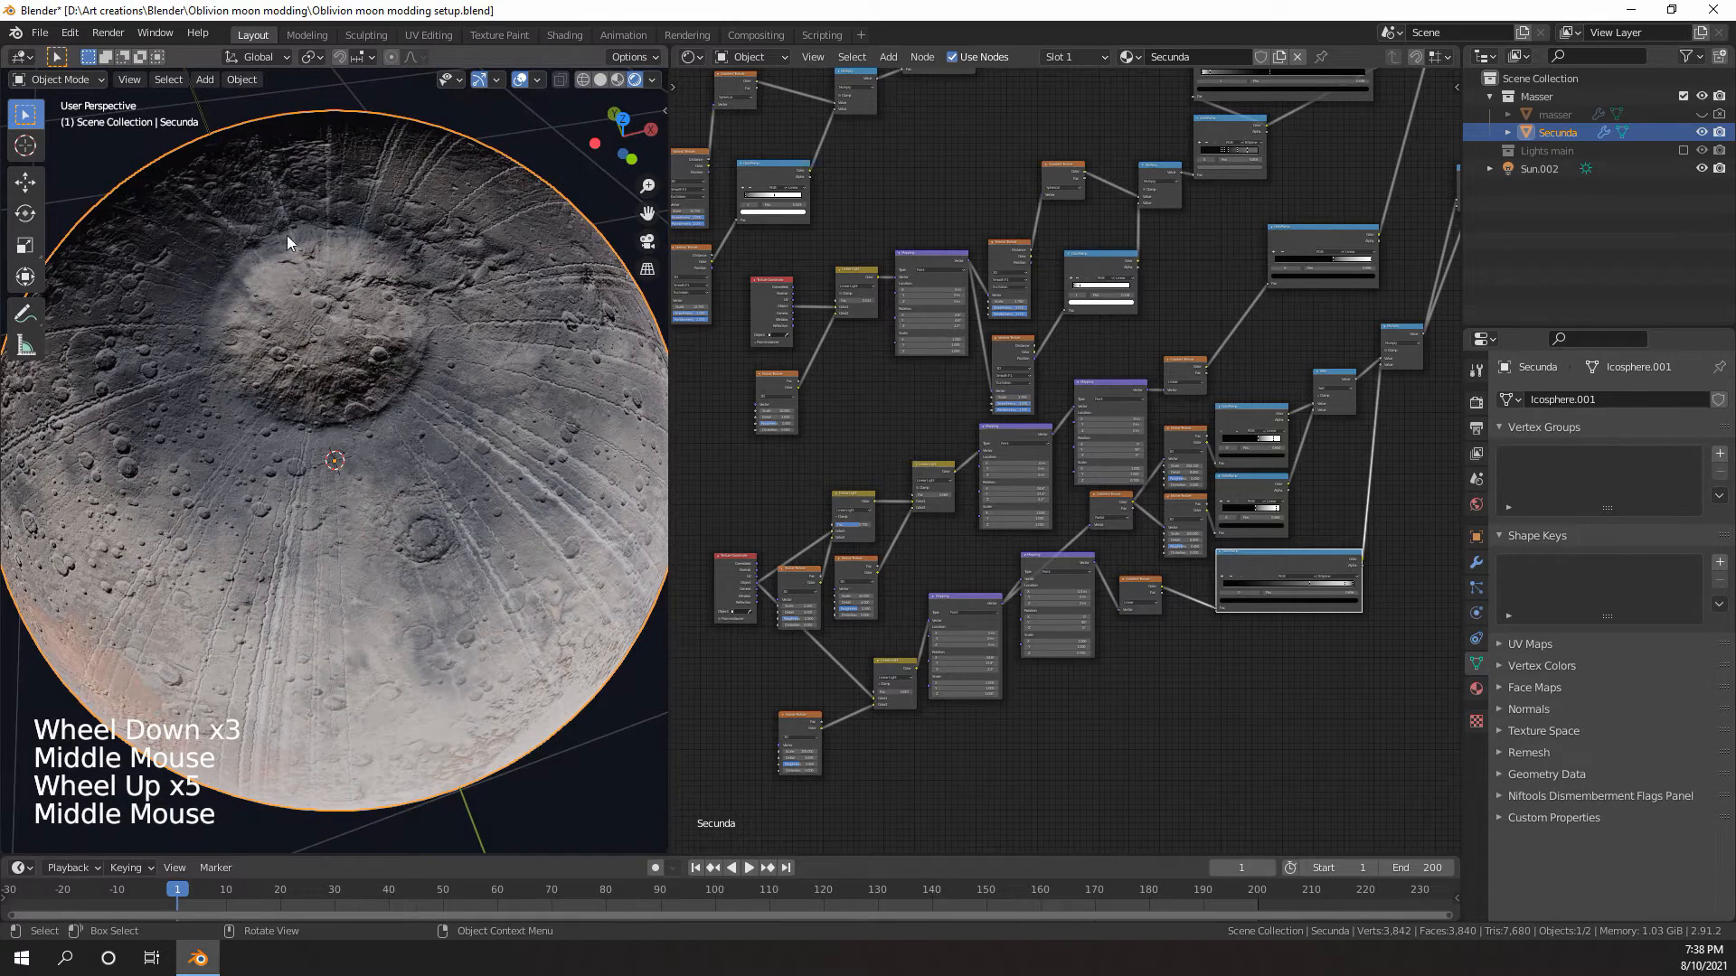
middle_drag(353, 320, 258, 219)
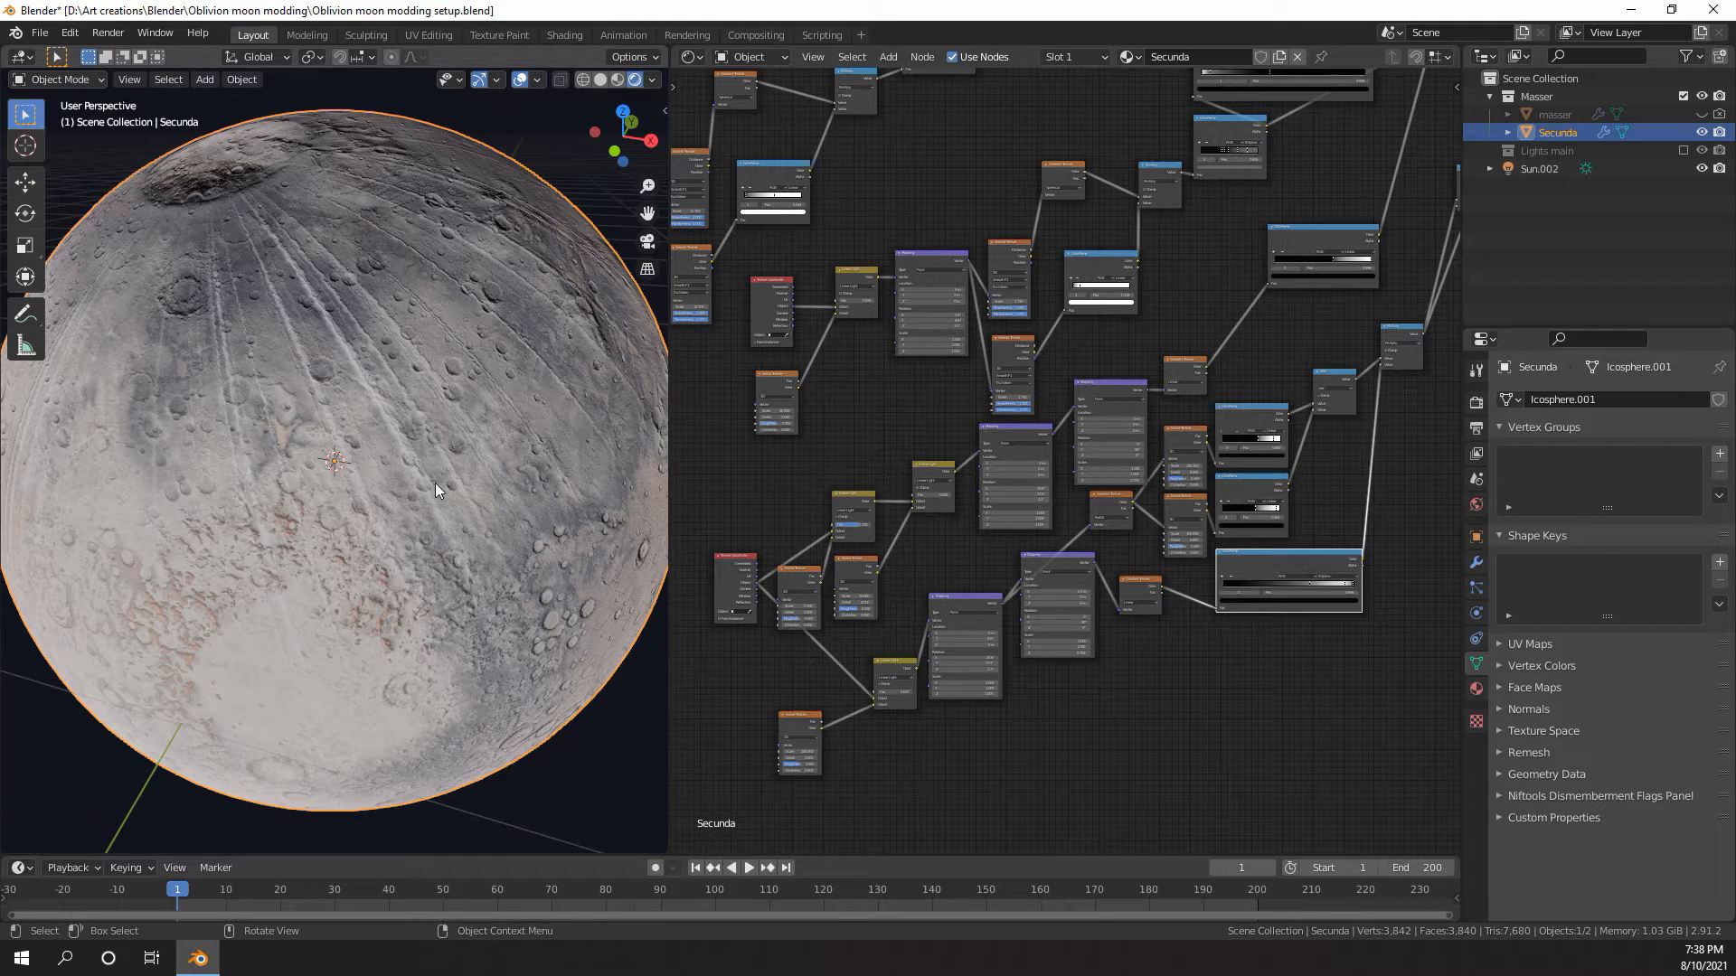
mouse_move(237, 193)
middle_down()
mouse_move(256, 239)
mouse_move(235, 160)
middle_up()
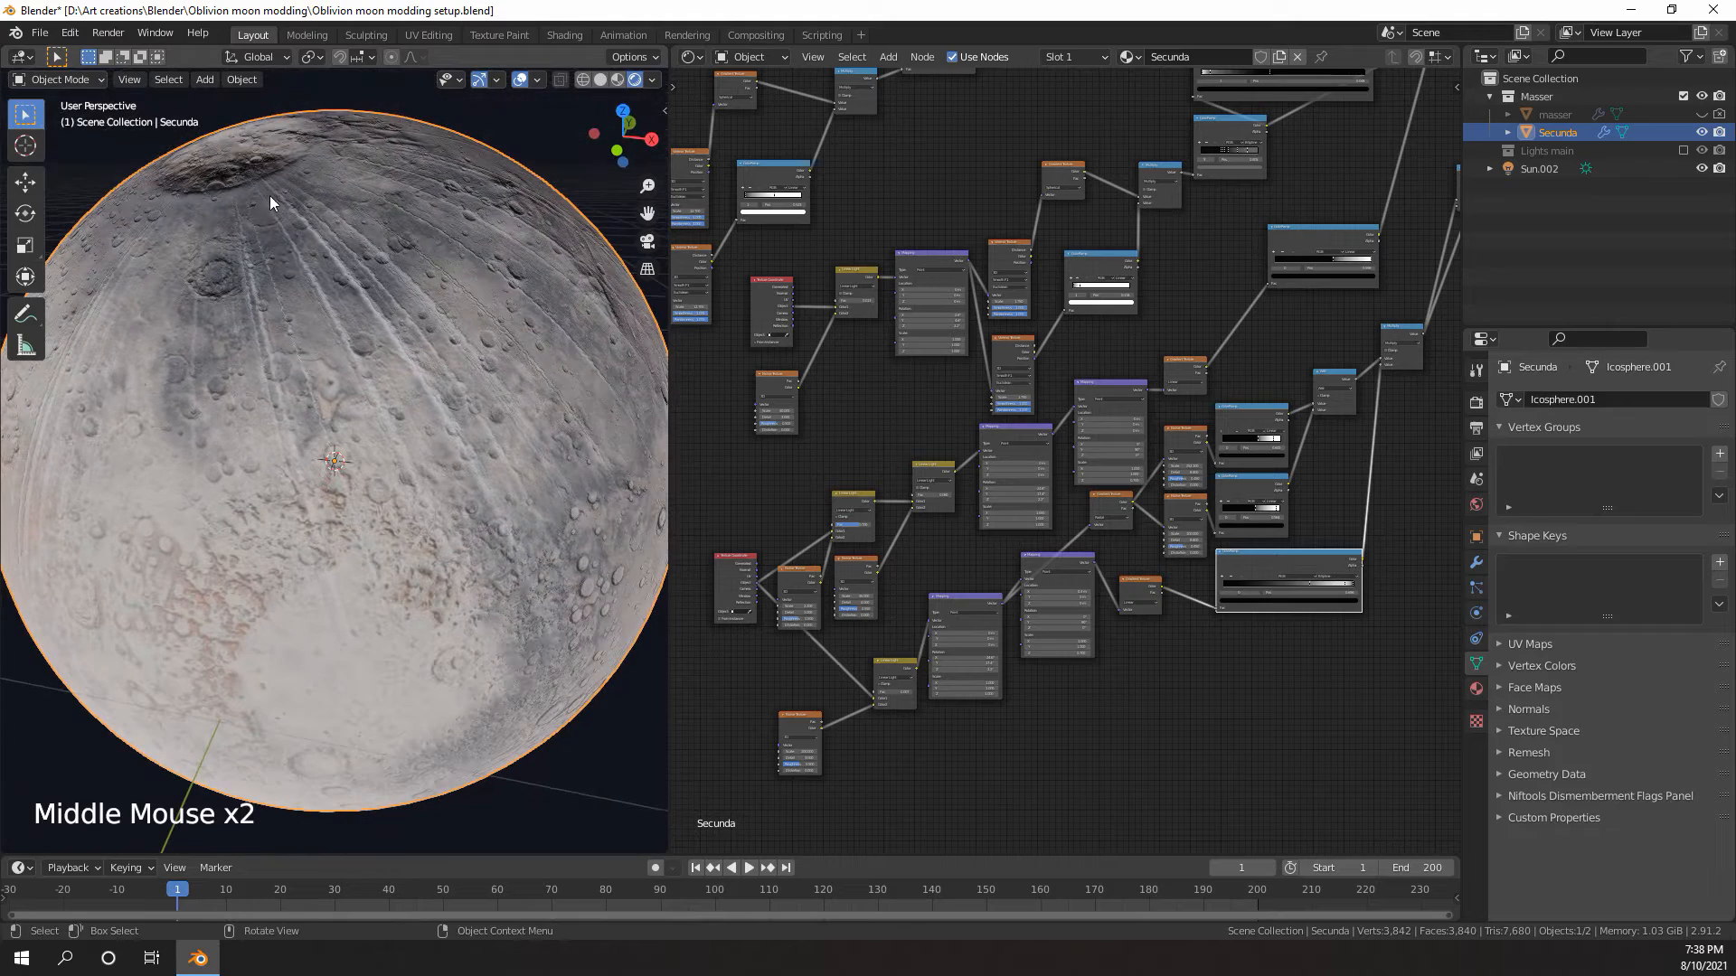
middle_drag(355, 283, 414, 320)
scroll(381, 272, down, 3)
scroll(899, 342, down, 5)
- Inspect the 5672_mars_12k color and normal image texture nodes in Secunda's material
mouse_move(940, 371)
middle_down()
mouse_move(970, 389)
mouse_move(959, 407)
mouse_move(956, 382)
middle_up()
scroll(960, 393, down, 5)
scroll(961, 441, up, 15)
scroll(958, 407, up, 6)
scroll(957, 389, up, 8)
scroll(956, 382, down, 4)
scroll(956, 382, down, 3)
scroll(953, 296, up, 4)
middle_drag(1025, 449, 973, 346)
drag(930, 155, 978, 158)
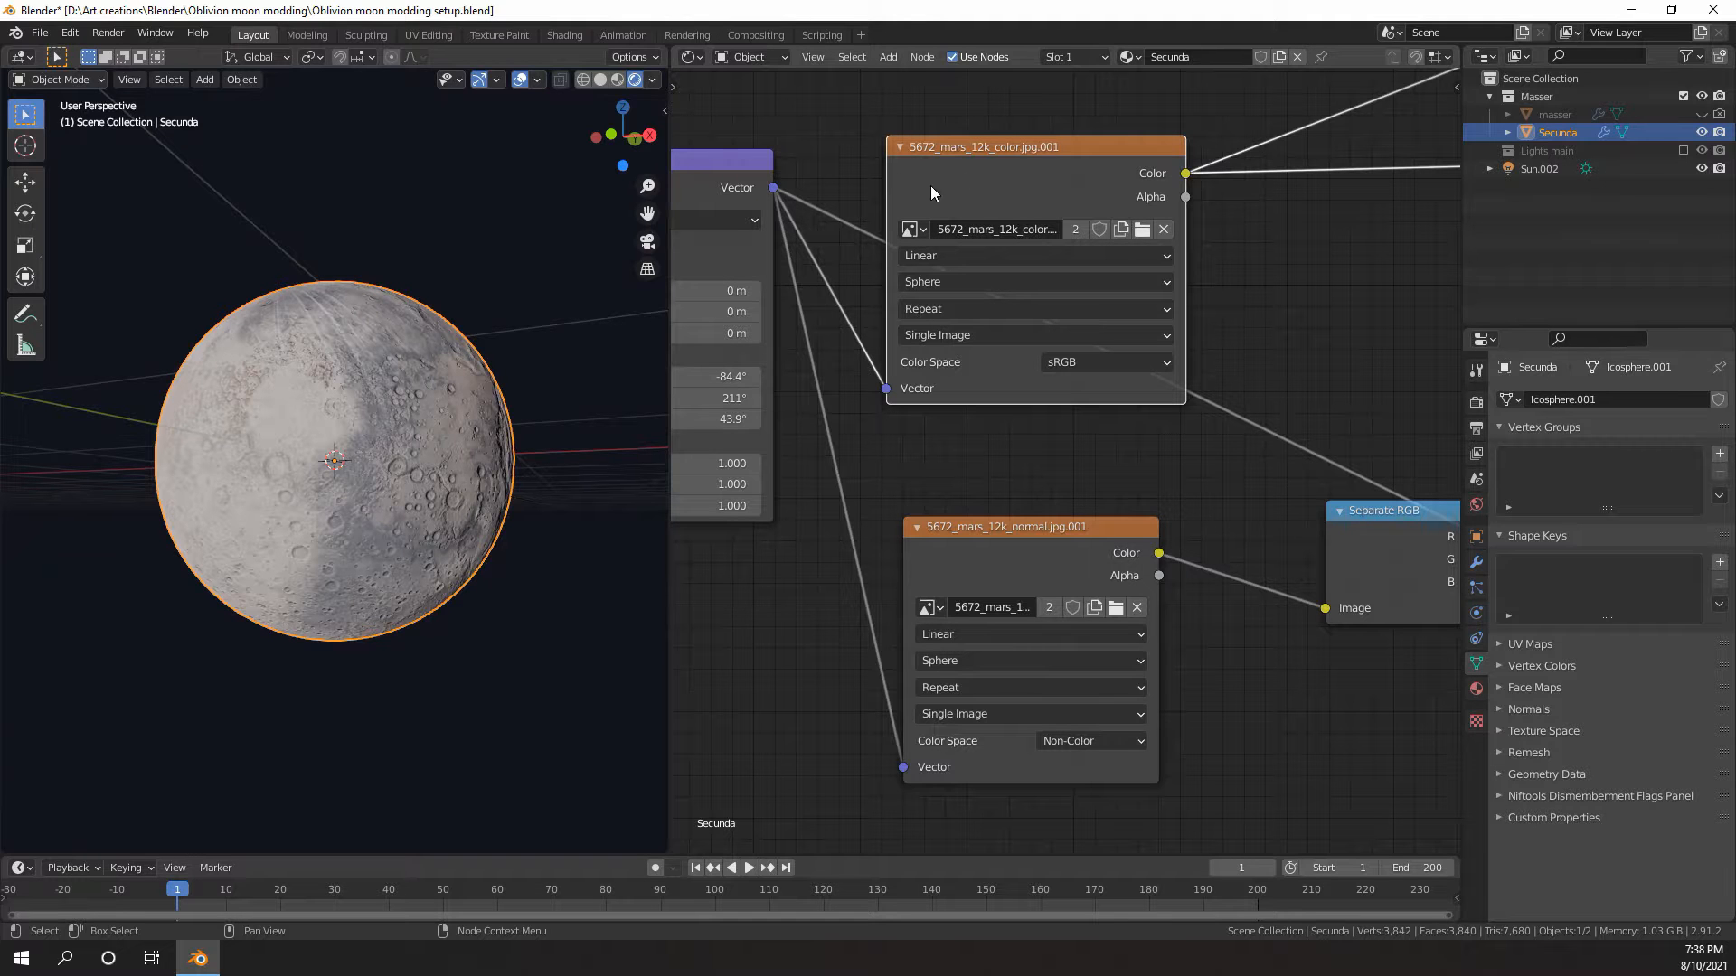
- Examine the canyon and ridge relief where Secunda's lit side meets the shadow, near and far
middle_drag(577, 248, 376, 384)
scroll(374, 345, up, 4)
scroll(374, 346, down, 6)
scroll(469, 336, up, 2)
scroll(387, 378, down, 4)
scroll(403, 411, up, 4)
scroll(437, 378, up, 3)
scroll(438, 378, down, 4)
middle_drag(376, 384, 298, 454)
scroll(192, 400, up, 5)
scroll(214, 437, down, 4)
scroll(230, 372, up, 4)
scroll(322, 381, down, 1)
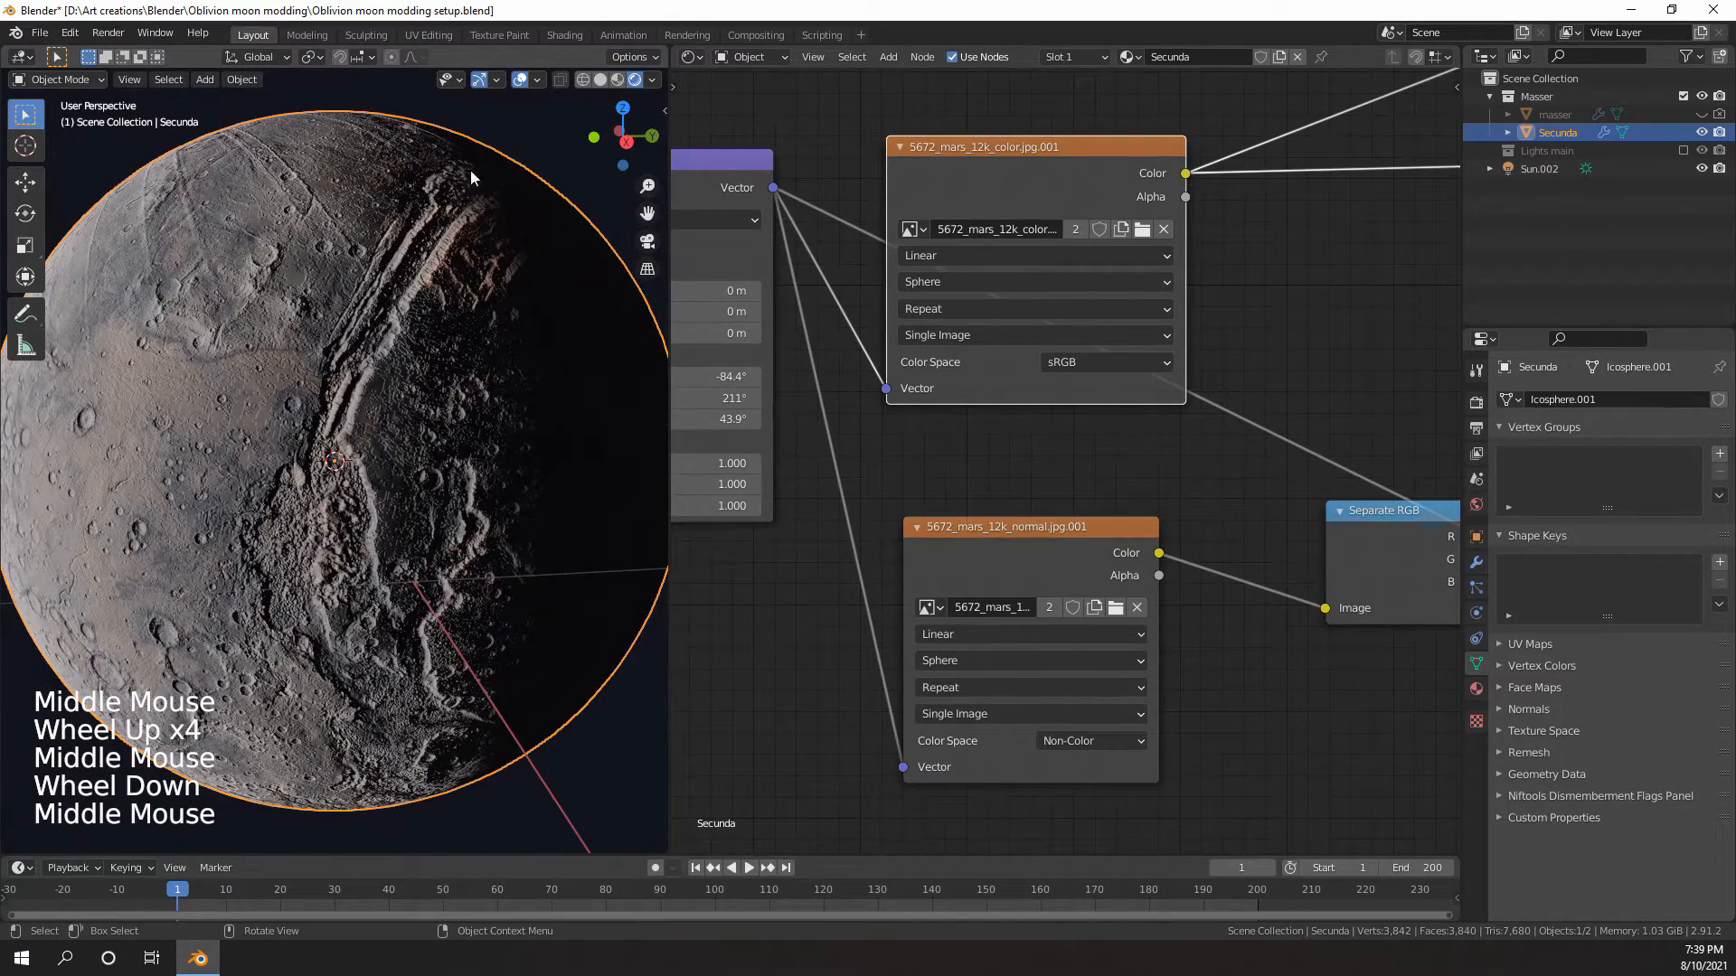
middle_drag(434, 230, 453, 492)
scroll(357, 344, down, 4)
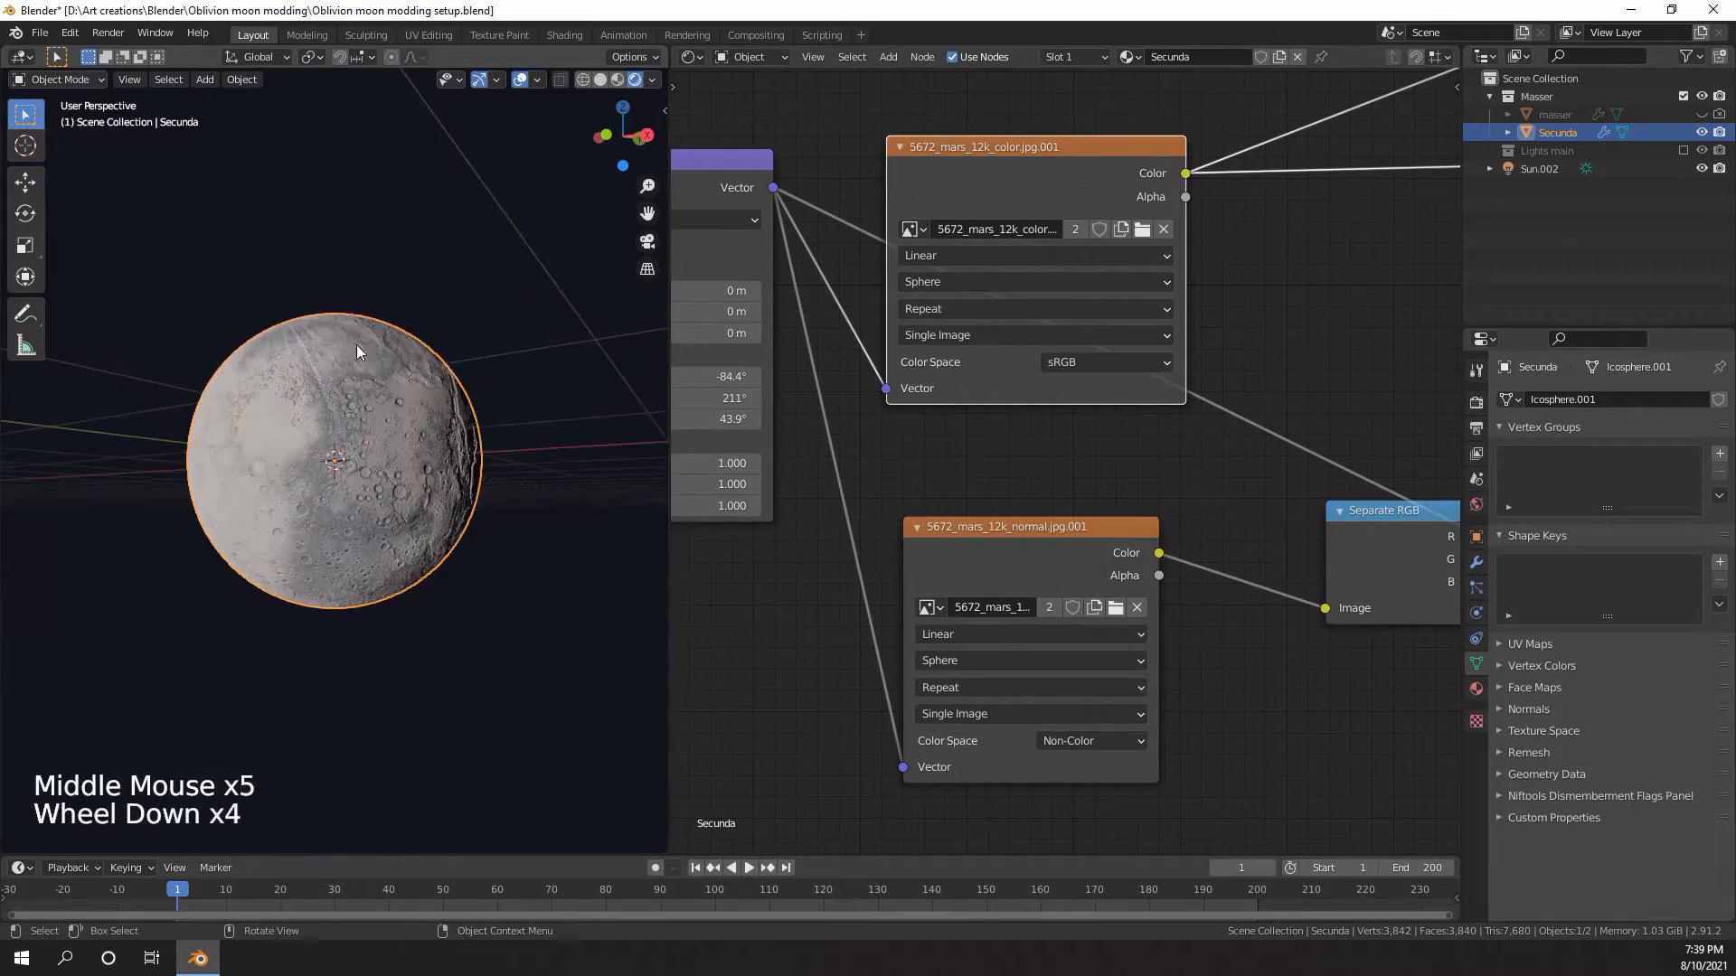
- Examine Secunda's light and dark surface areas from various angles and distances
scroll(334, 354, up, 3)
middle_drag(357, 344, 418, 353)
scroll(414, 425, up, 2)
scroll(364, 392, down, 4)
scroll(417, 353, up, 3)
scroll(417, 352, down, 1)
middle_drag(418, 352, 388, 467)
scroll(433, 397, down, 4)
scroll(359, 457, up, 4)
scroll(323, 465, down, 2)
scroll(402, 461, up, 4)
scroll(367, 469, down, 5)
scroll(336, 469, up, 3)
scroll(335, 467, down, 5)
middle_drag(388, 467, 425, 422)
scroll(446, 470, up, 3)
scroll(371, 437, down, 3)
scroll(309, 459, down, 4)
scroll(566, 414, up, 3)
scroll(251, 414, down, 2)
scroll(273, 417, up, 1)
scroll(271, 415, up, 5)
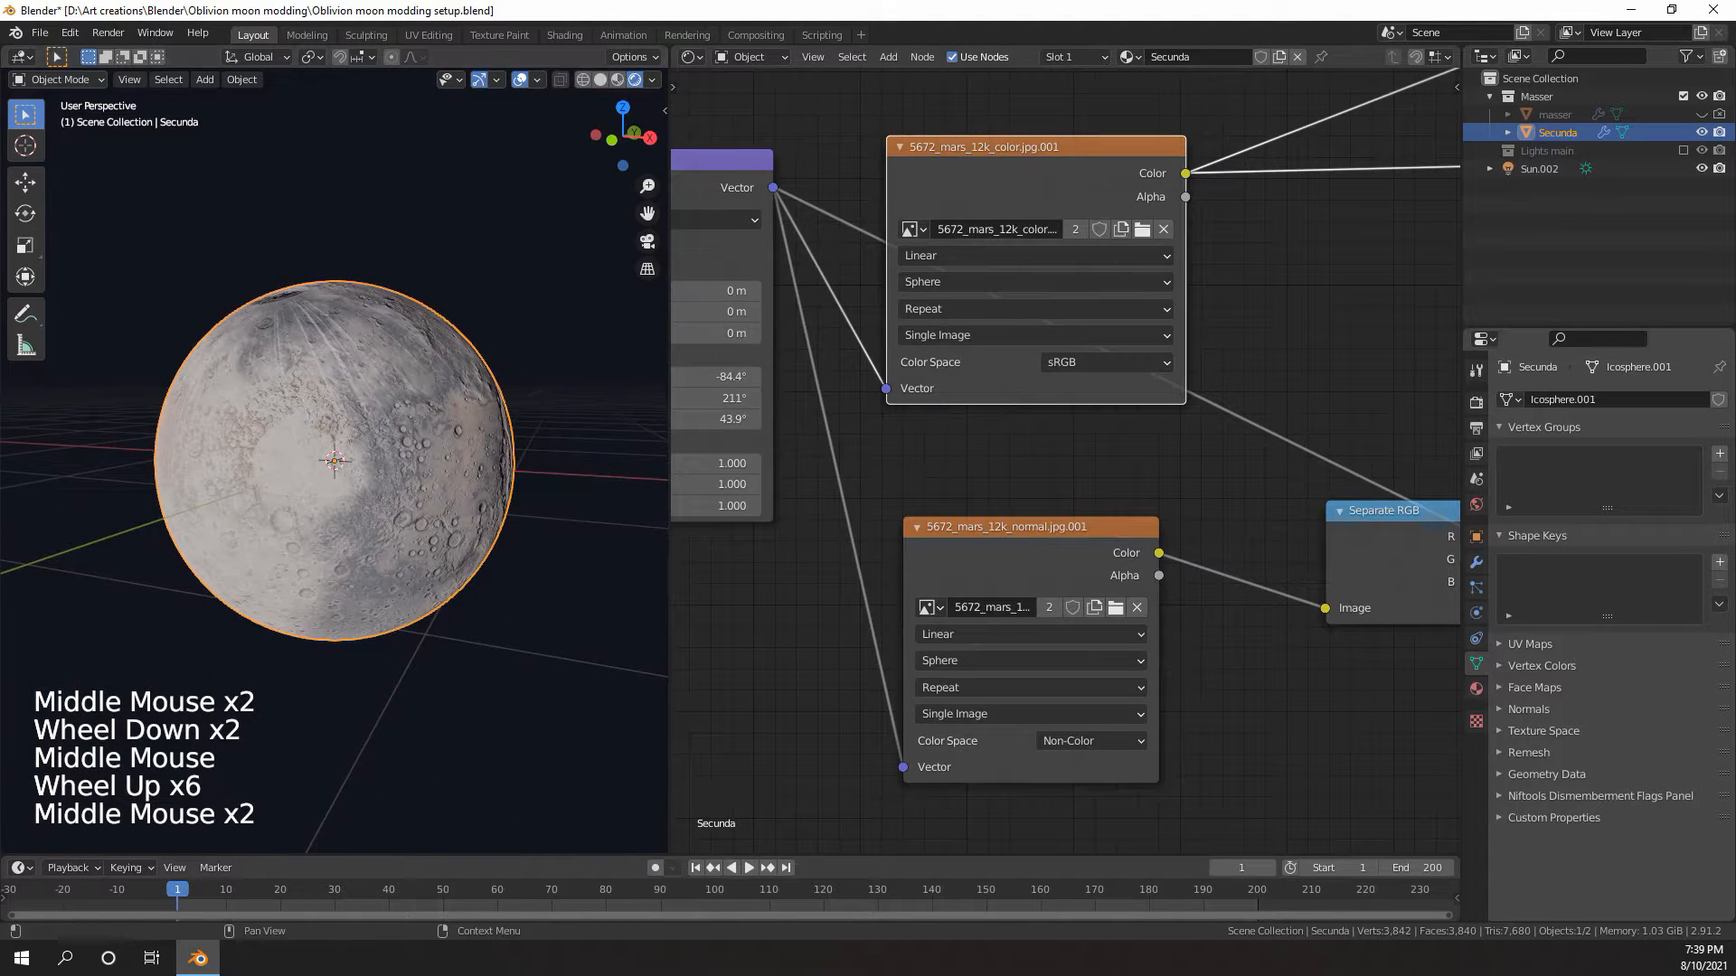
scroll(324, 496, down, 4)
scroll(231, 543, up, 3)
middle_drag(324, 496, 271, 533)
scroll(271, 534, down, 3)
middle_drag(271, 533, 323, 537)
- Switch the 3D viewport from rendered to Solid shading with the Secunda sphere in view
scroll(324, 537, down, 5)
key(z)
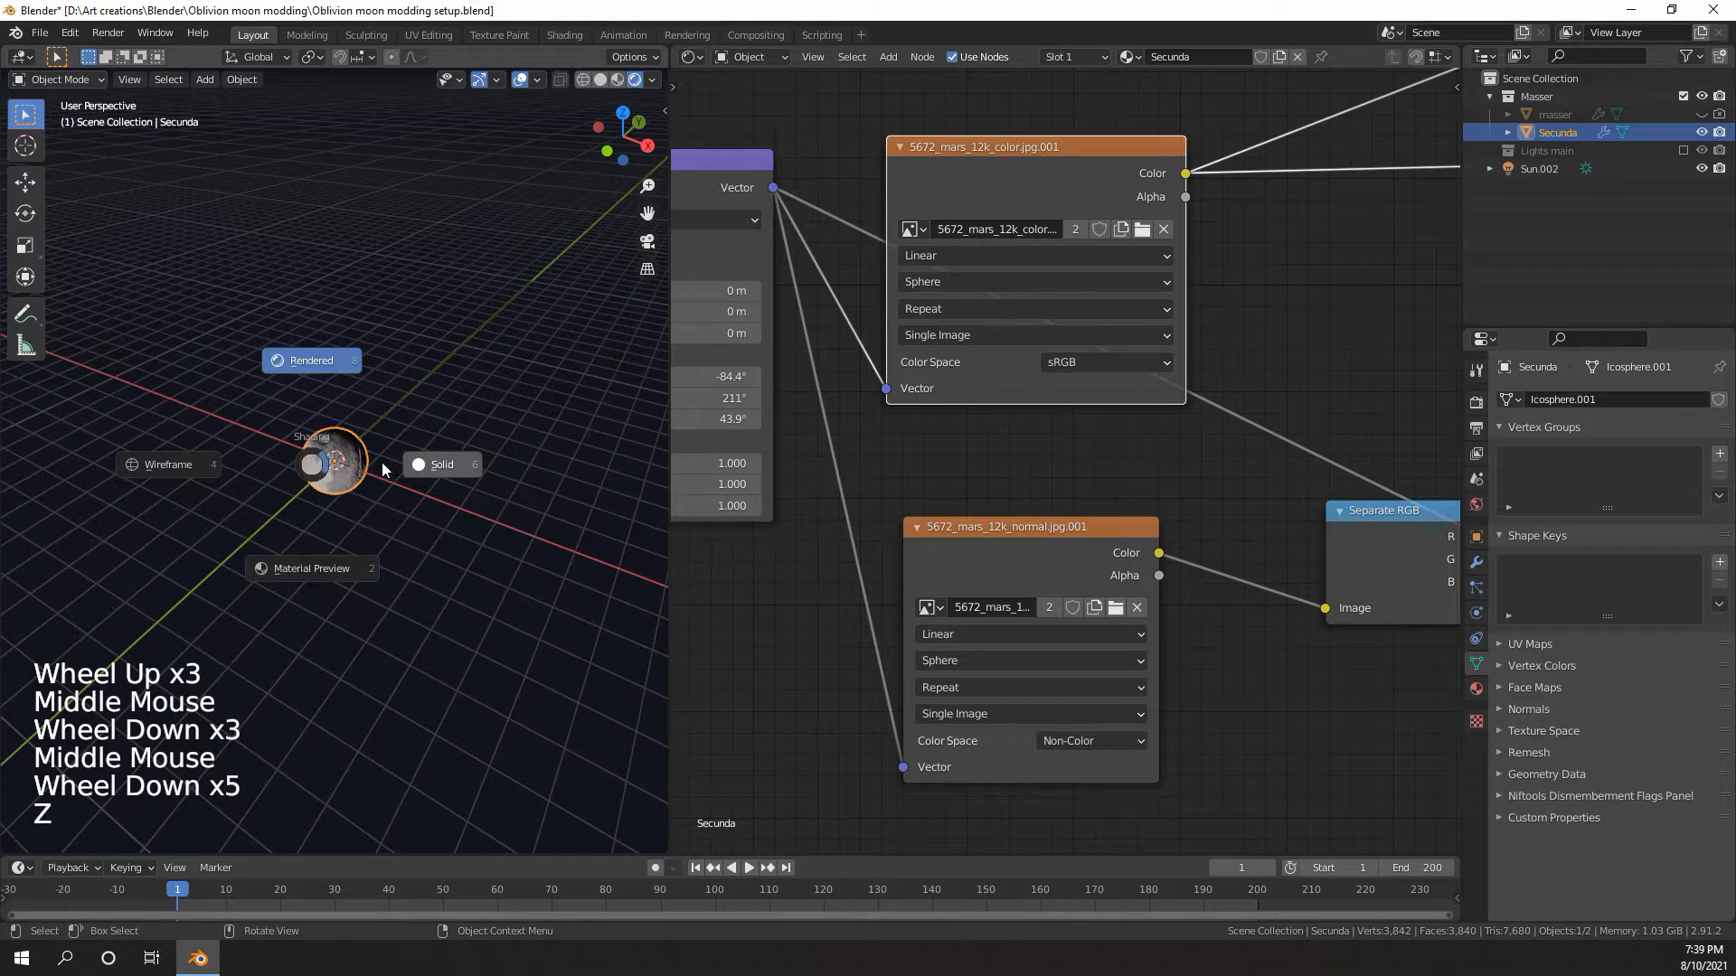
click(448, 465)
middle_drag(464, 464, 434, 472)
shift+scroll(405, 484, up, 2)
scroll(405, 484, up, 2)
shift+middle_drag(434, 472, 379, 506)
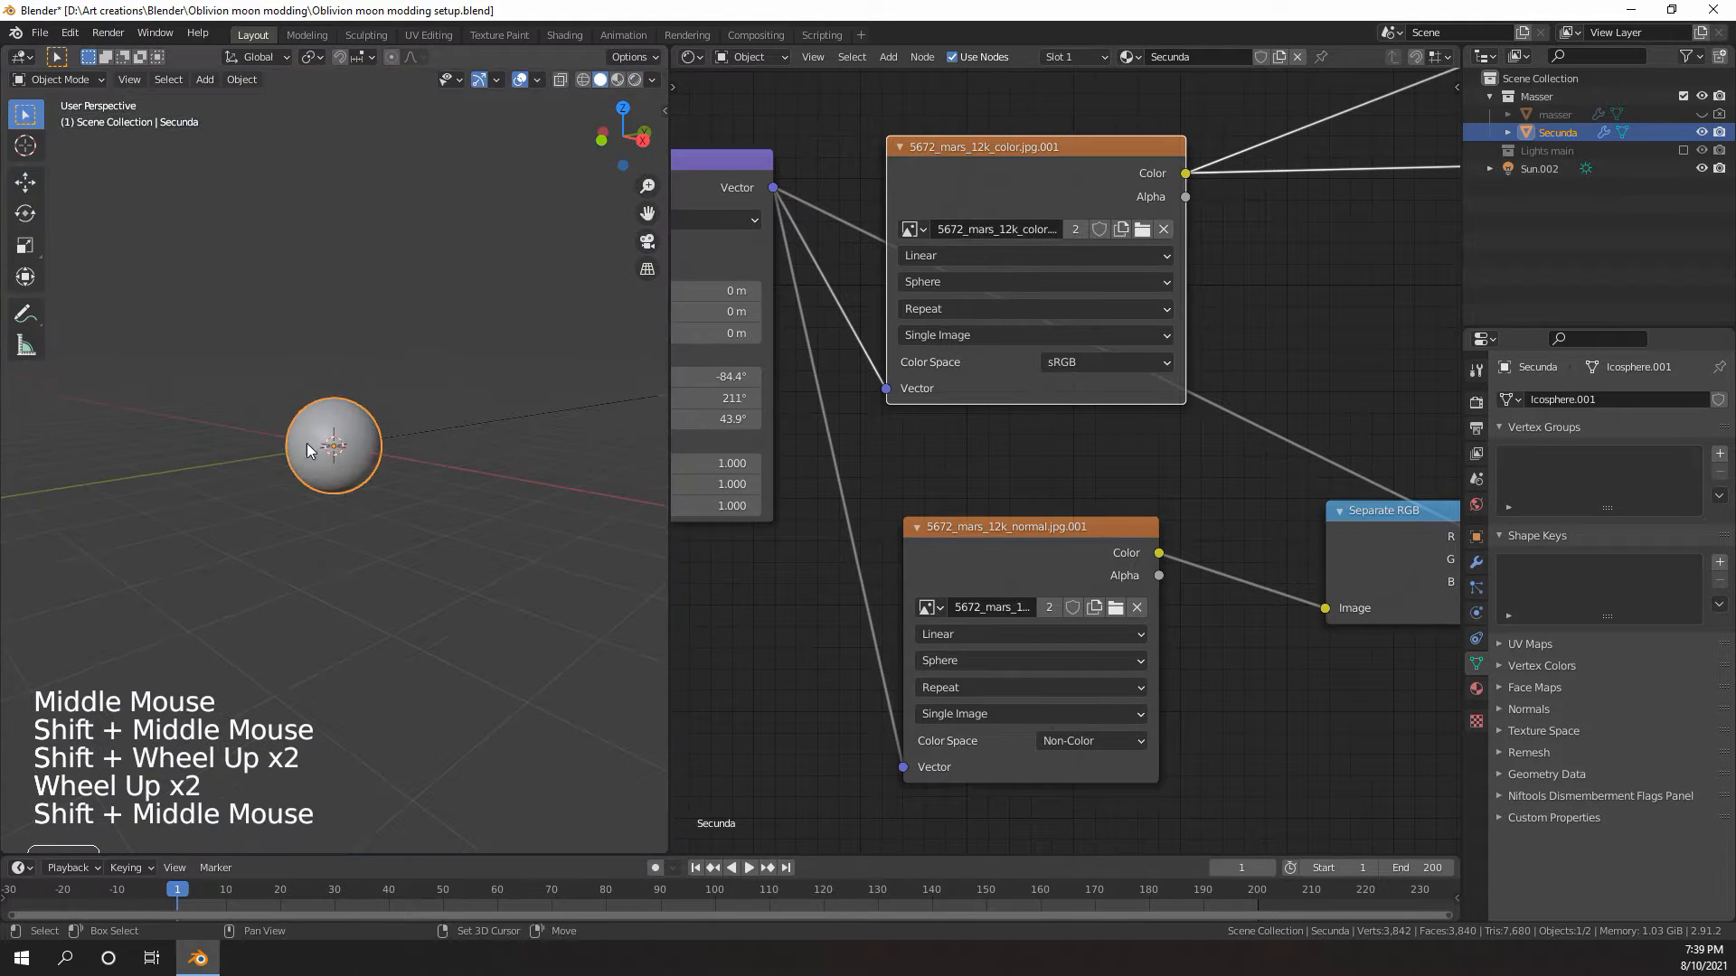
- Add a camera to the scene and view it beside the Secunda sphere
key(shift+a)
mouse_move(312, 441)
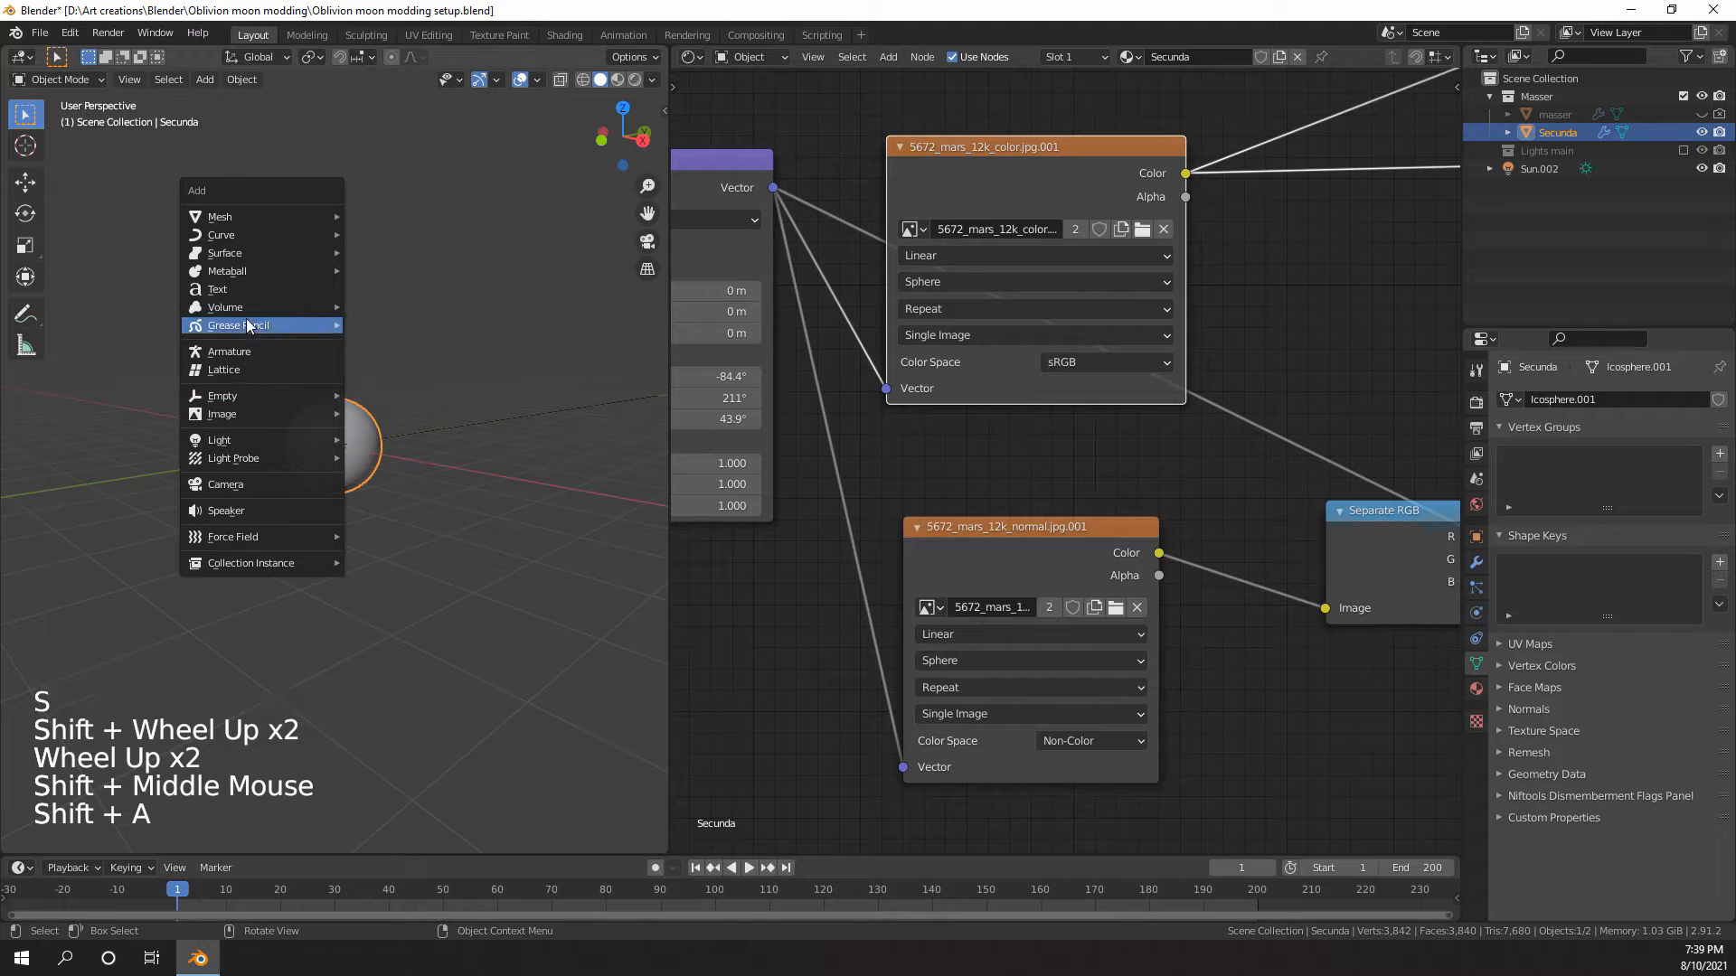
click(237, 484)
middle_drag(236, 475, 426, 464)
scroll(286, 484, down, 6)
scroll(344, 513, up, 7)
scroll(344, 513, down, 1)
scroll(291, 413, up, 5)
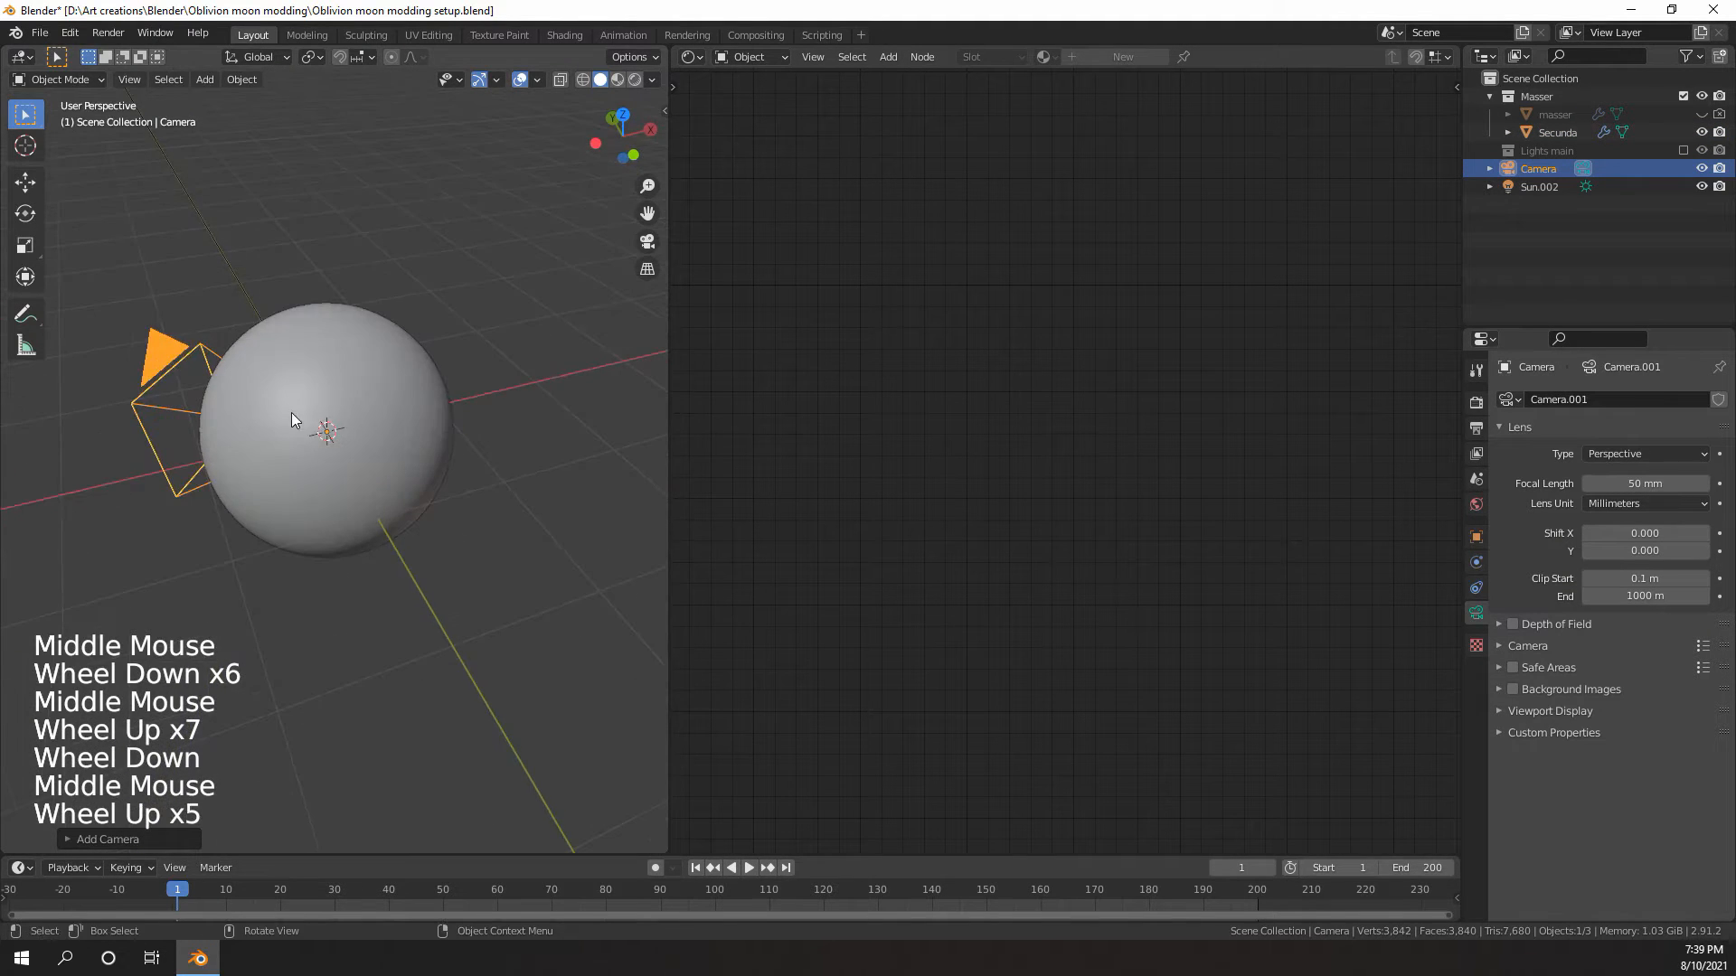
scroll(291, 412, down, 1)
middle_drag(291, 413, 220, 403)
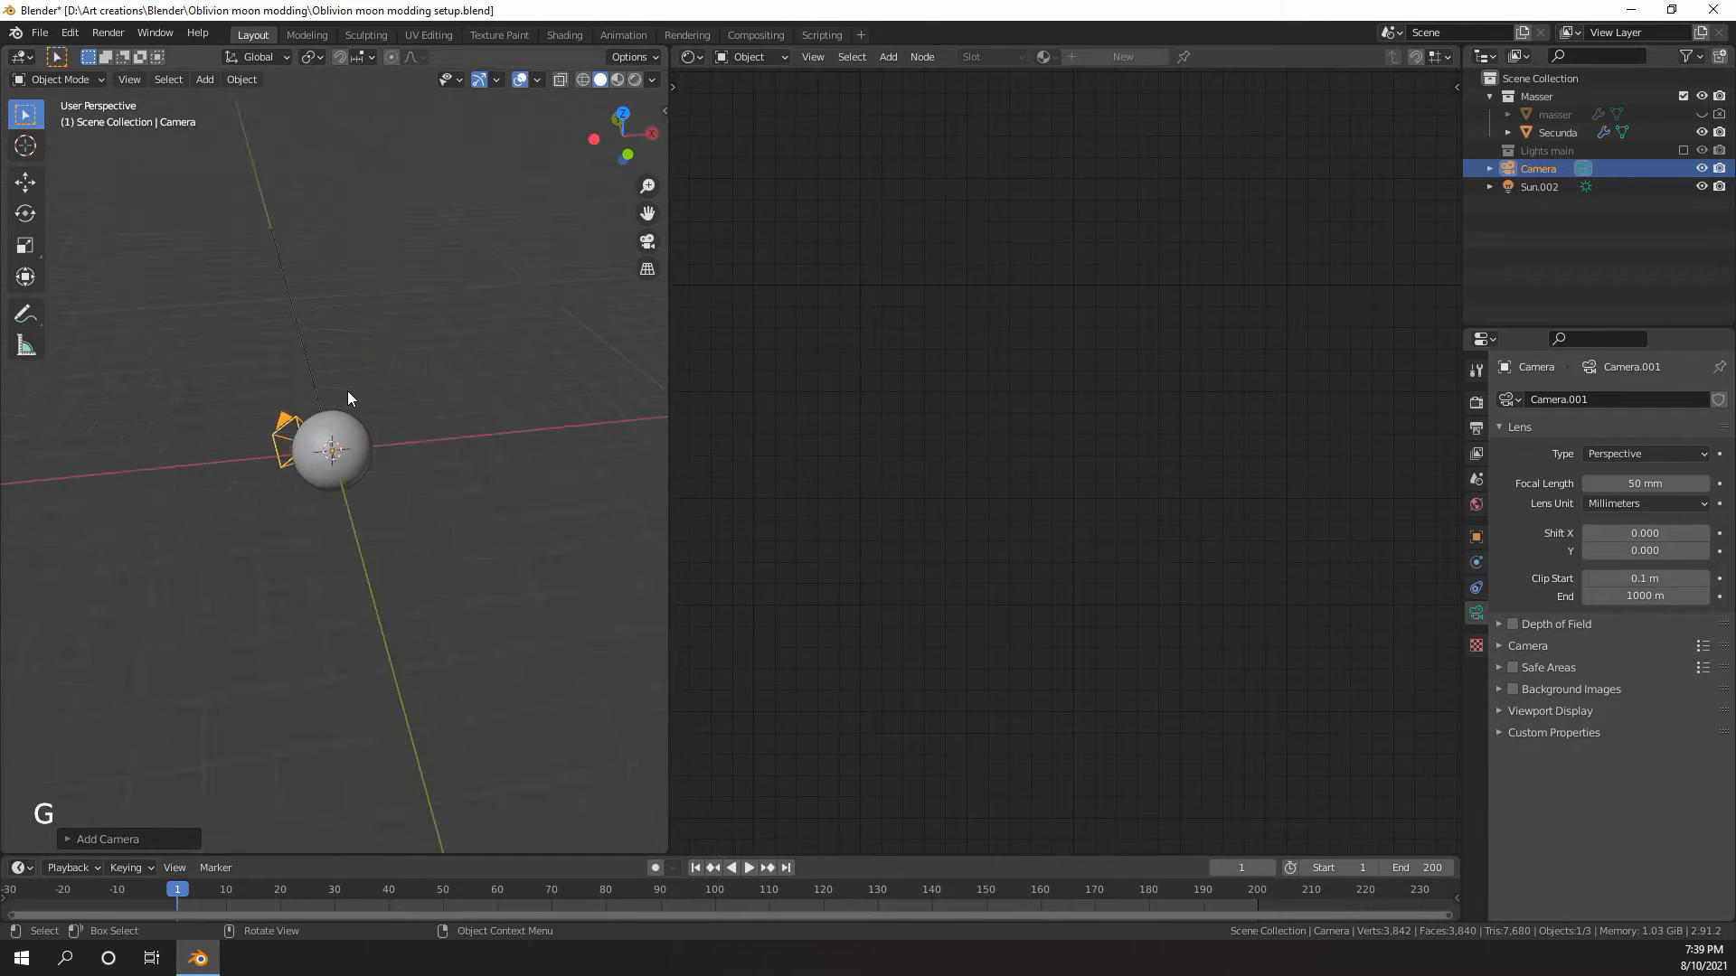
- Select the Secunda sphere and frame it in the centre of the 3D viewport
middle_drag(347, 390, 307, 373)
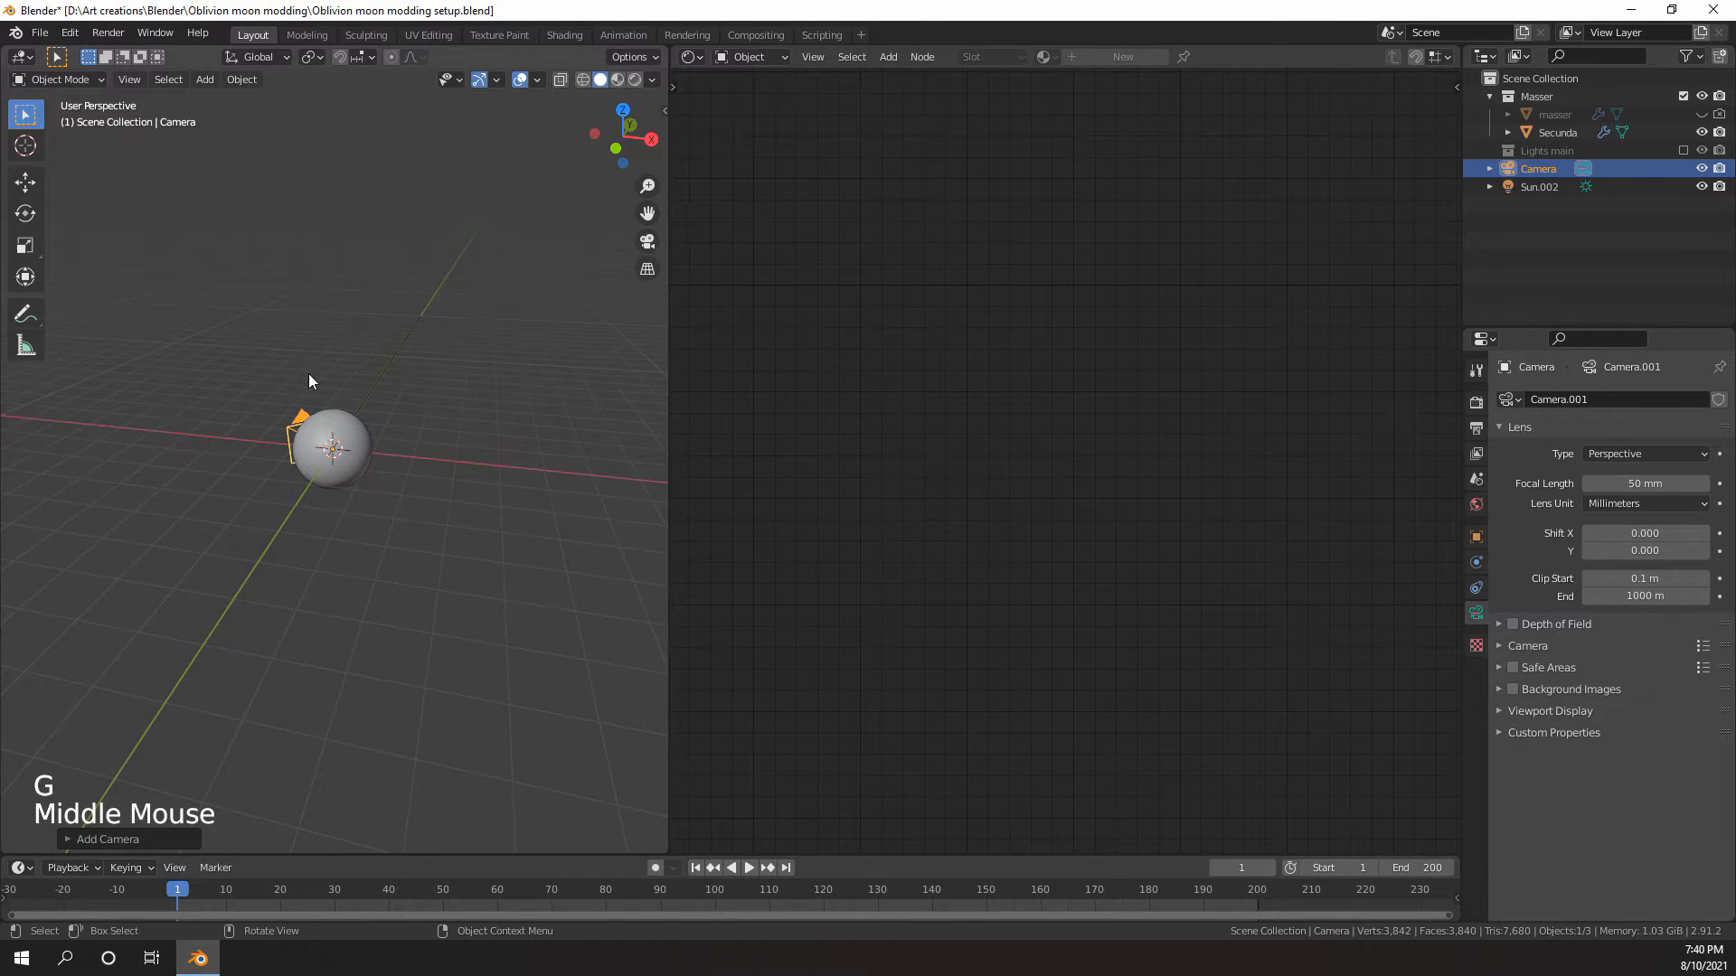
click(345, 423)
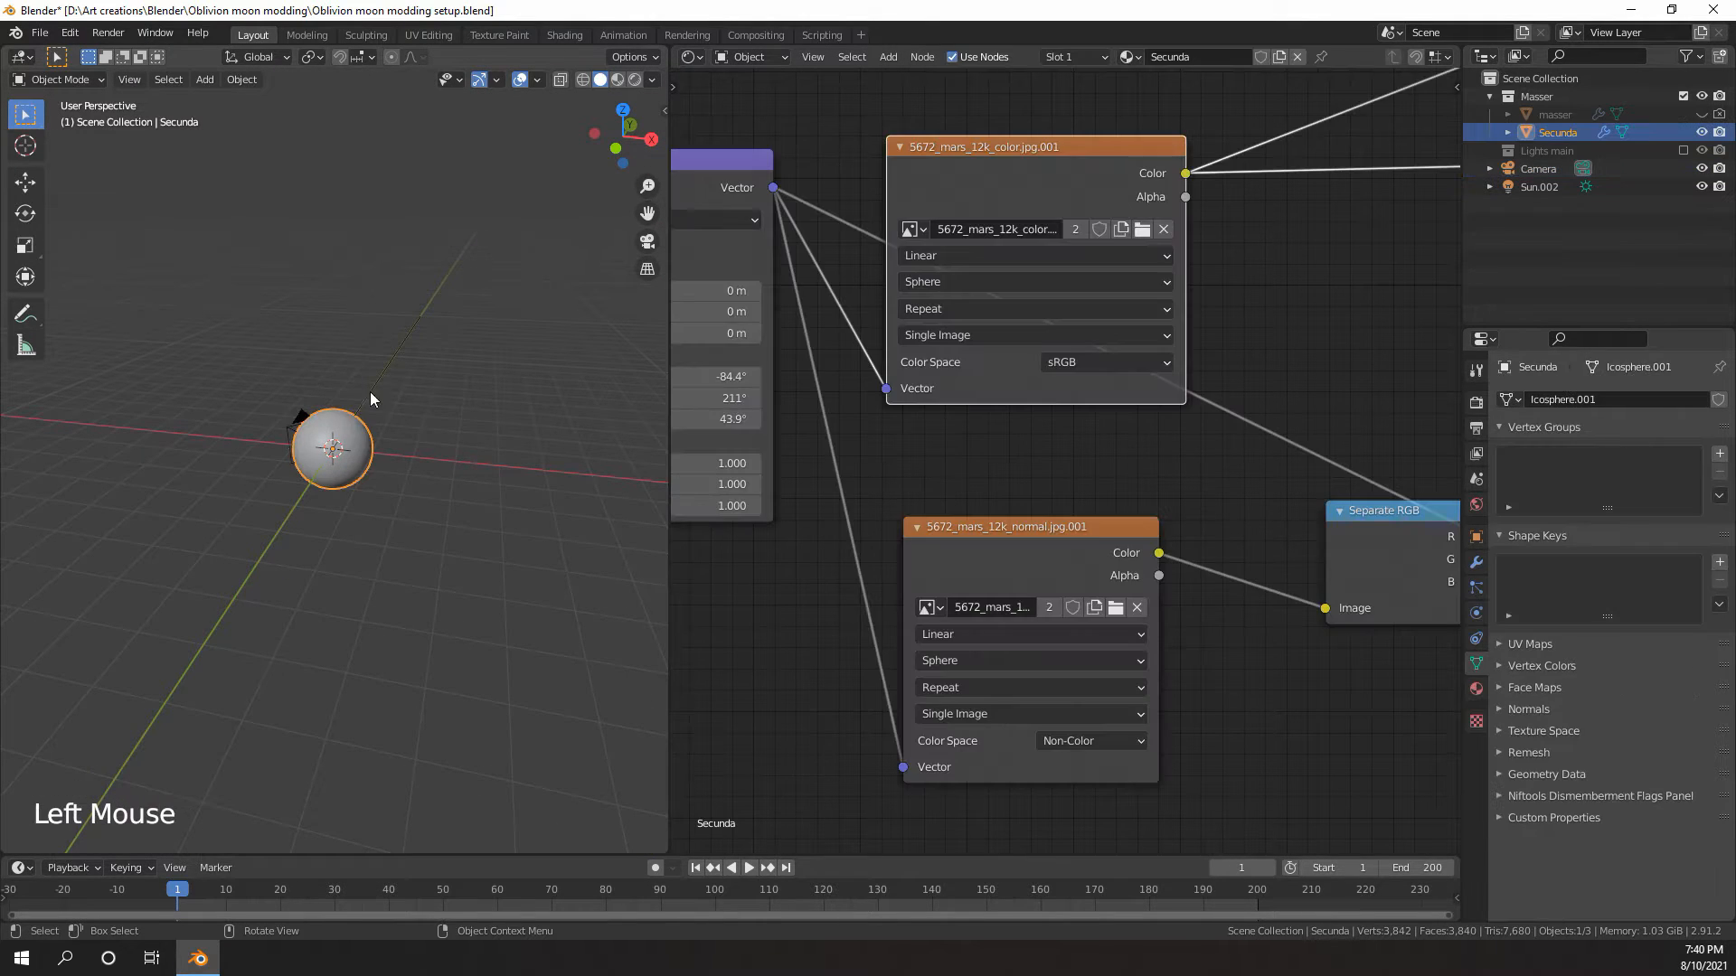
mouse_move(371, 398)
shift+middle_down()
mouse_move(356, 349)
mouse_move(294, 349)
mouse_move(274, 418)
mouse_move(318, 434)
mouse_move(395, 423)
shift+middle_up()
scroll(398, 436, up, 4)
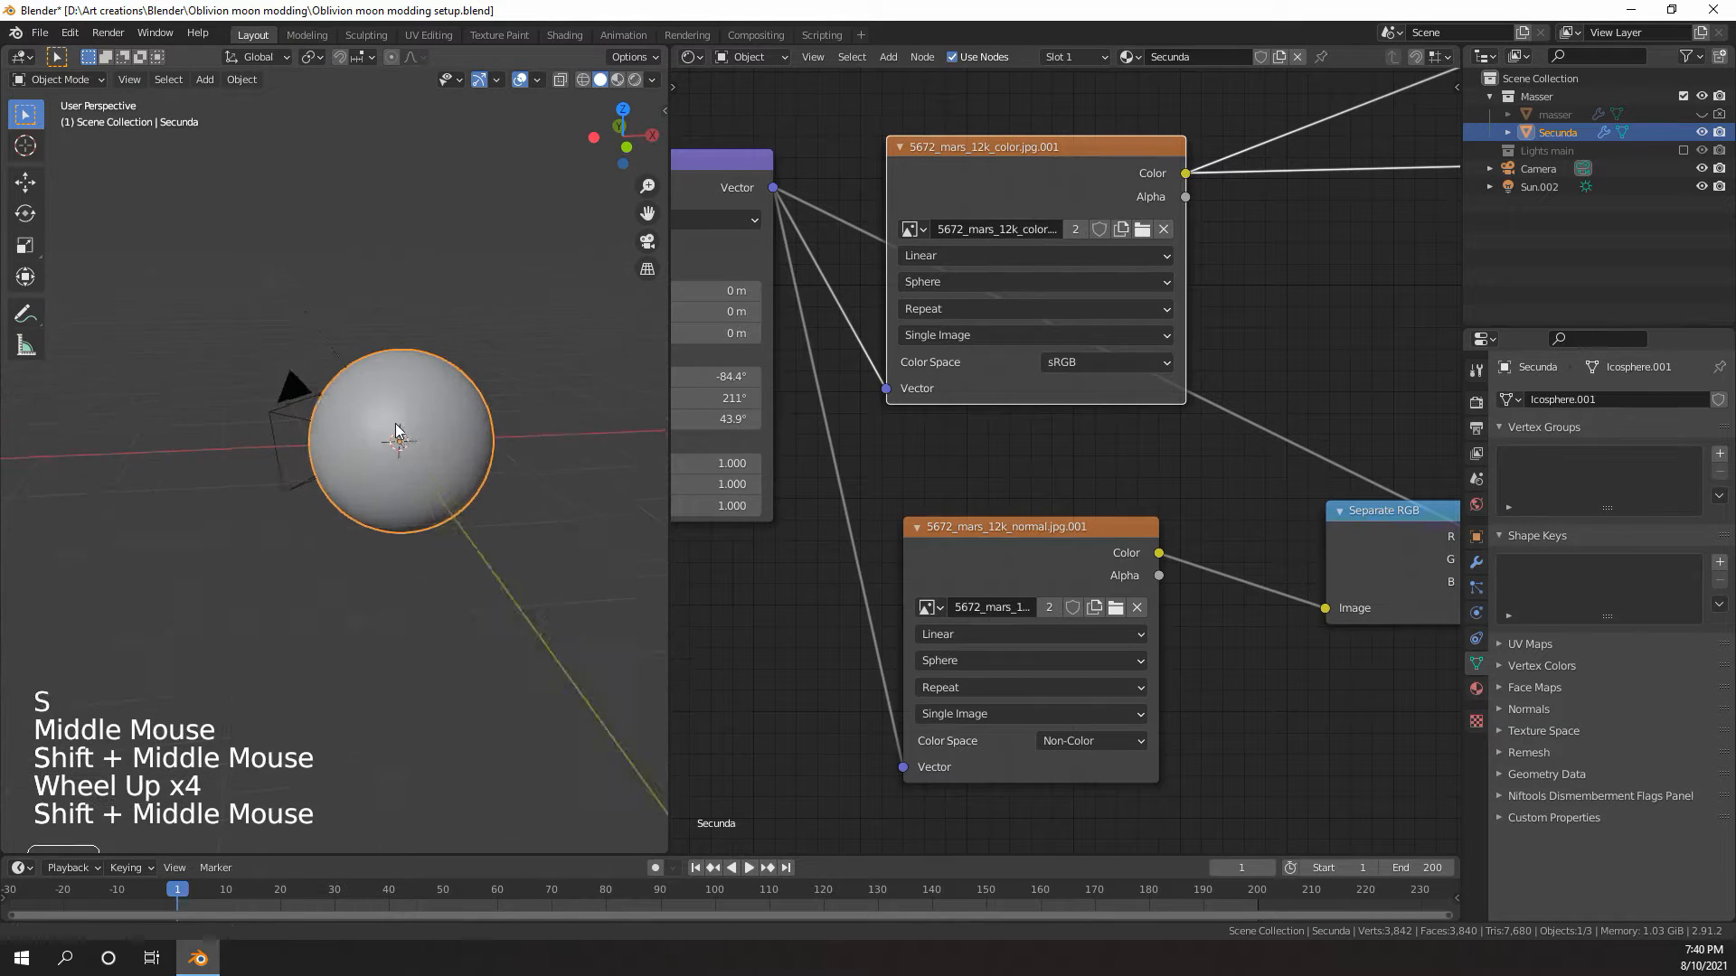
scroll(366, 360, up, 2)
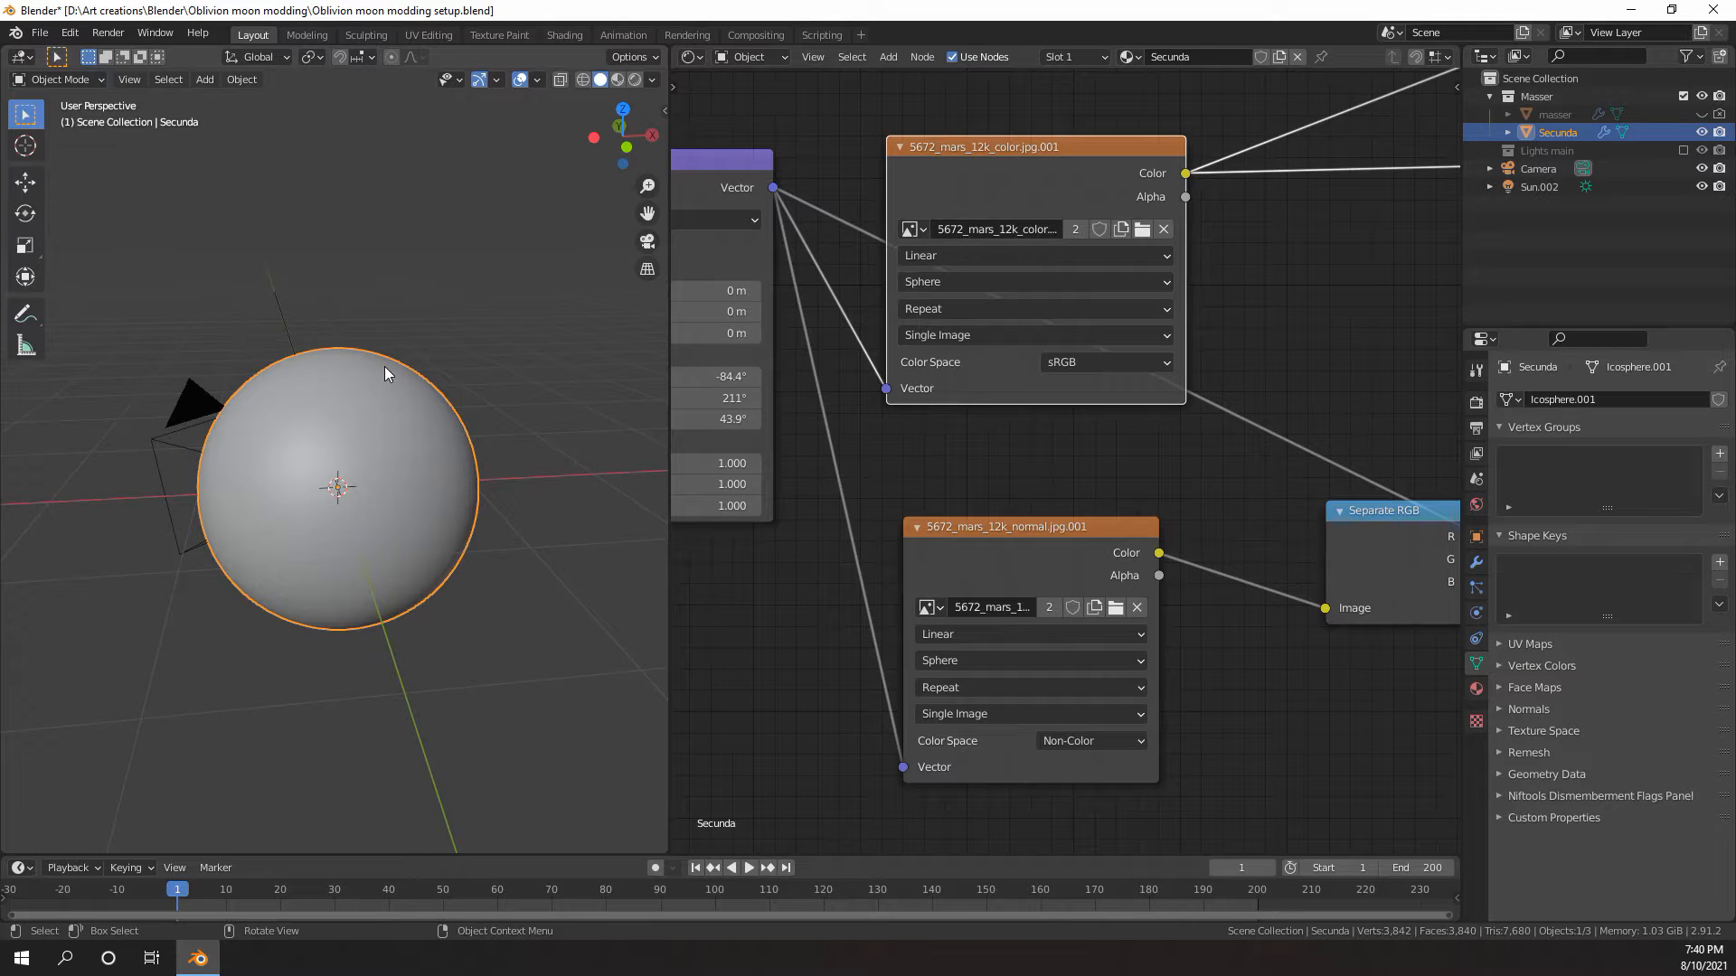
key(KP_Decimal)
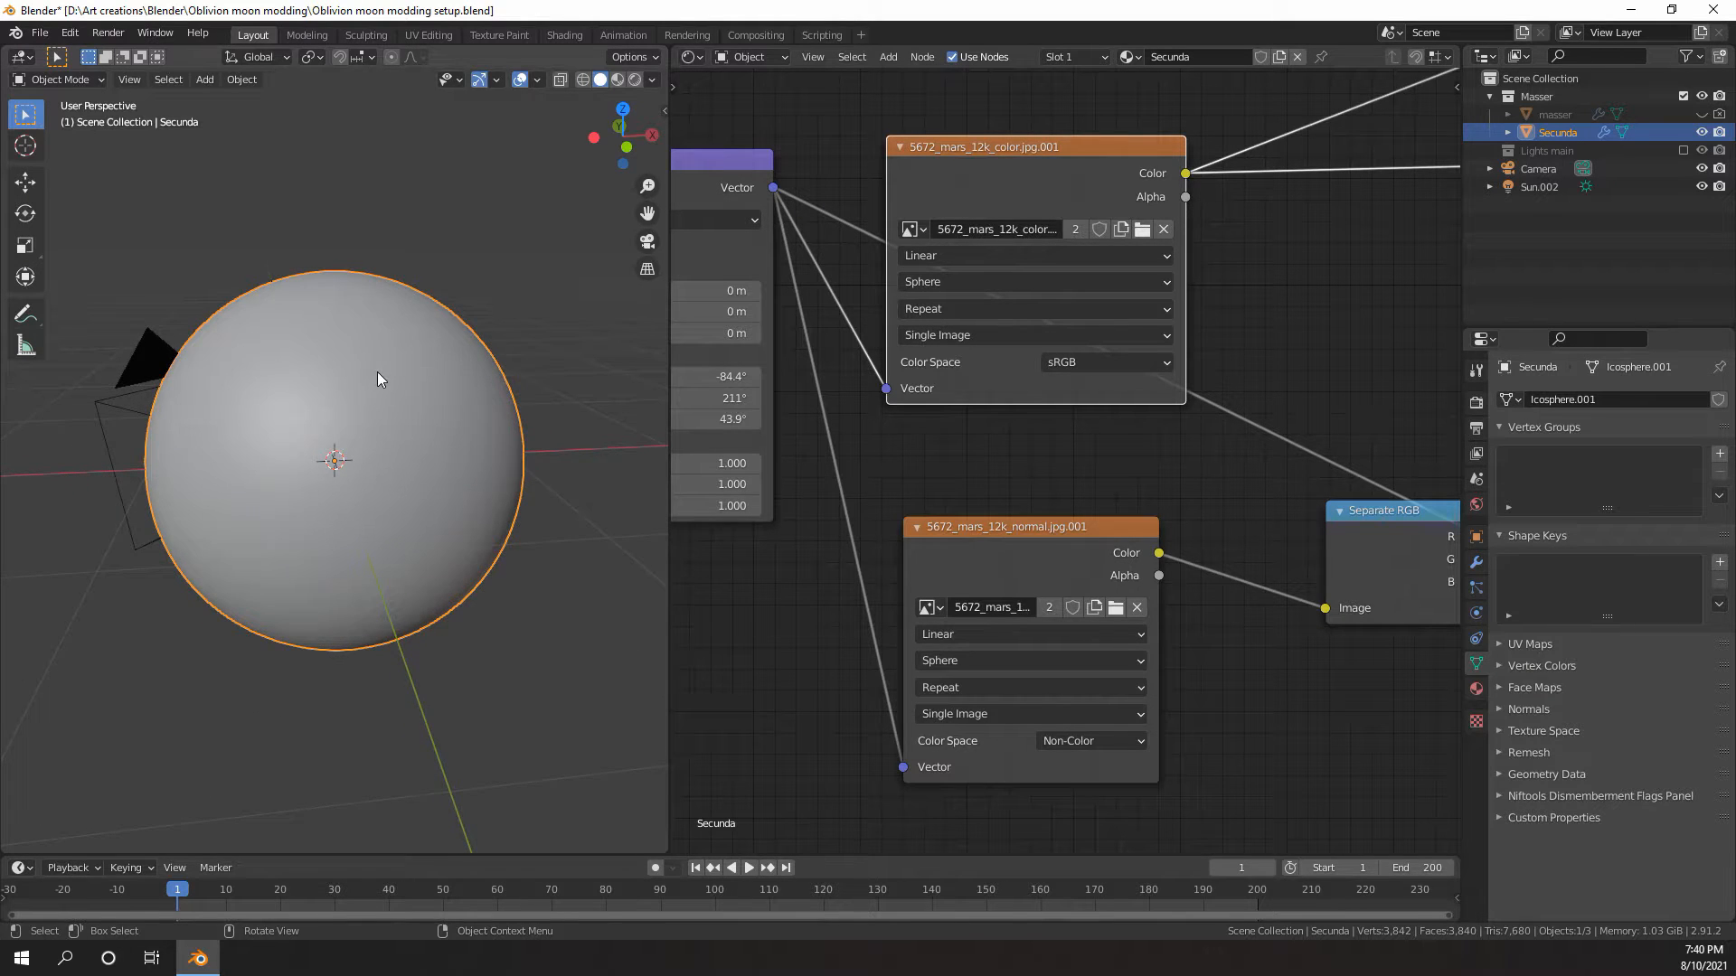
middle_drag(377, 371, 347, 381)
scroll(347, 382, down, 15)
scroll(443, 427, up, 4)
scroll(443, 428, up, 3)
shift+middle_drag(443, 429, 214, 405)
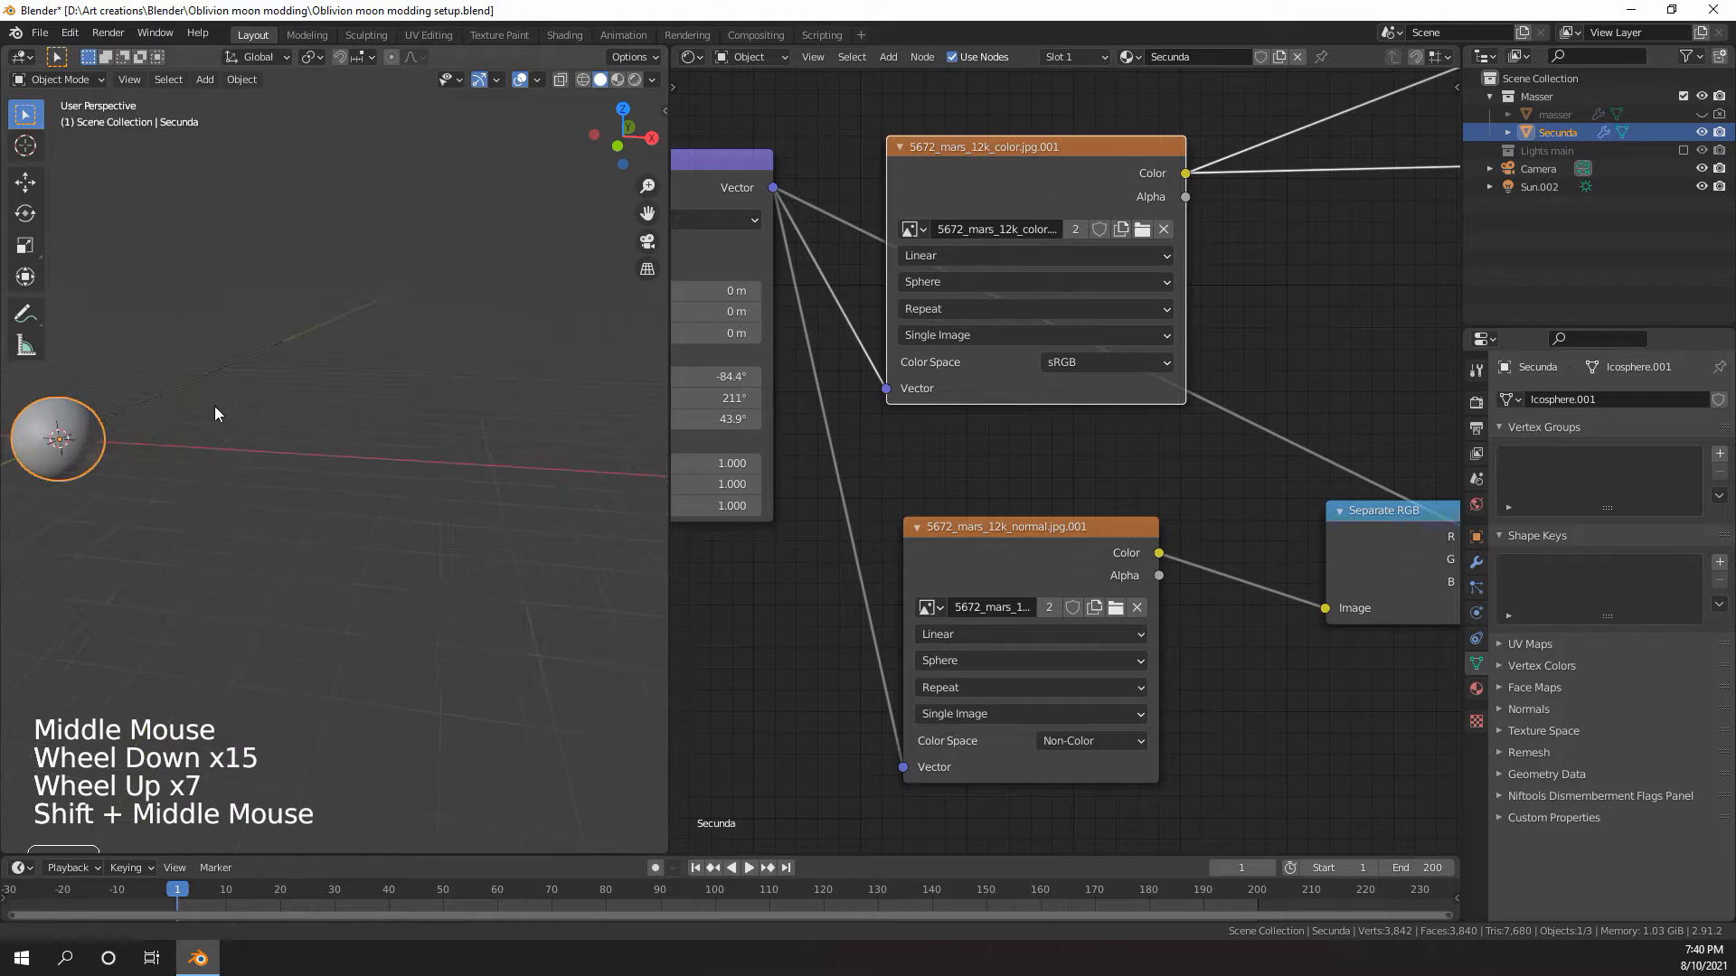
scroll(214, 405, down, 7)
shift+middle_drag(366, 403, 278, 361)
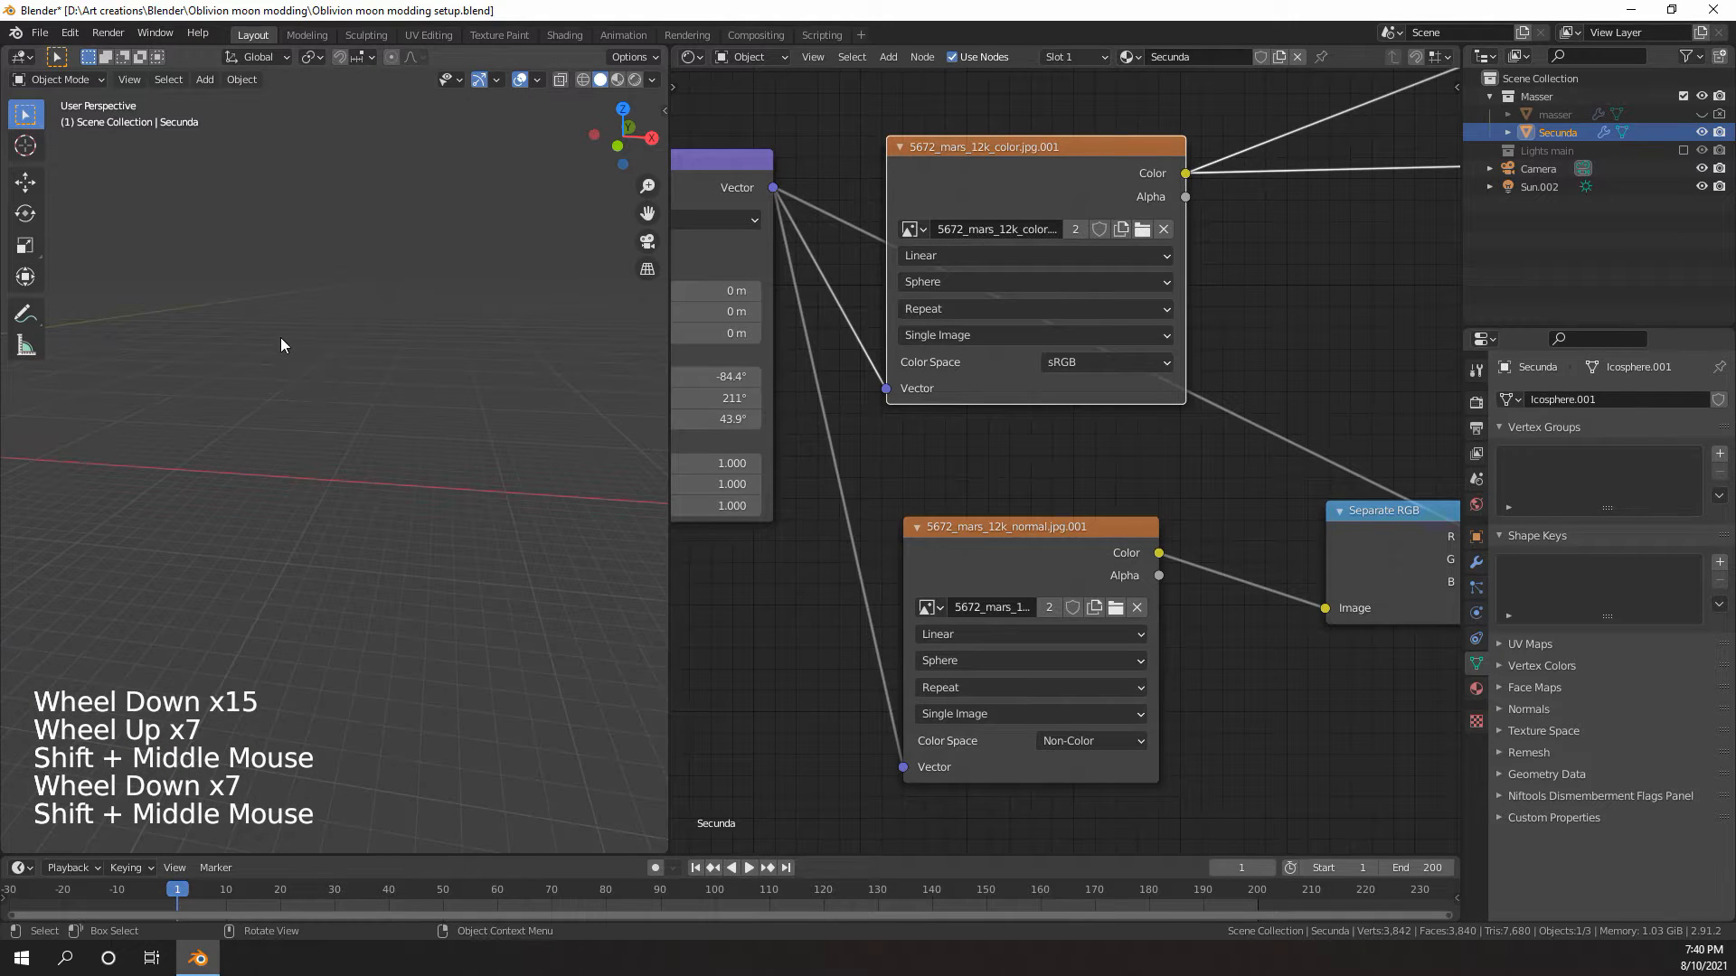
- Centre the viewport on Secunda, view it from the front, and snap the camera to that view
key(KP_Decimal)
scroll(273, 334, down, 1)
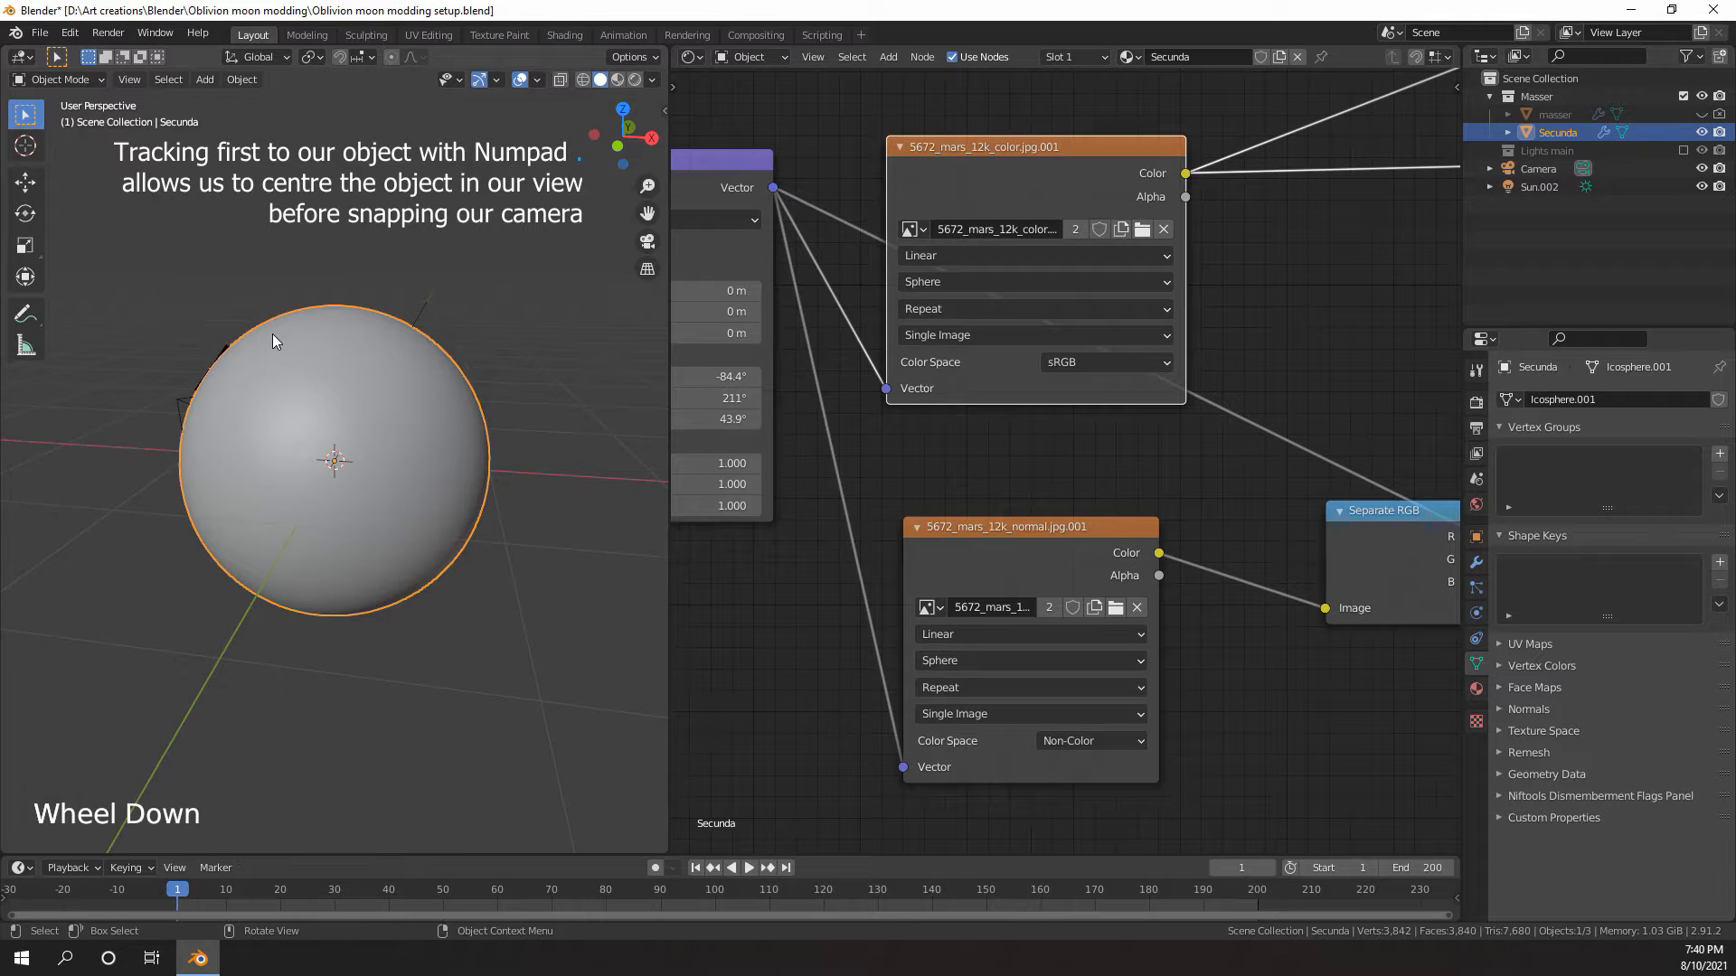
key(KP_1)
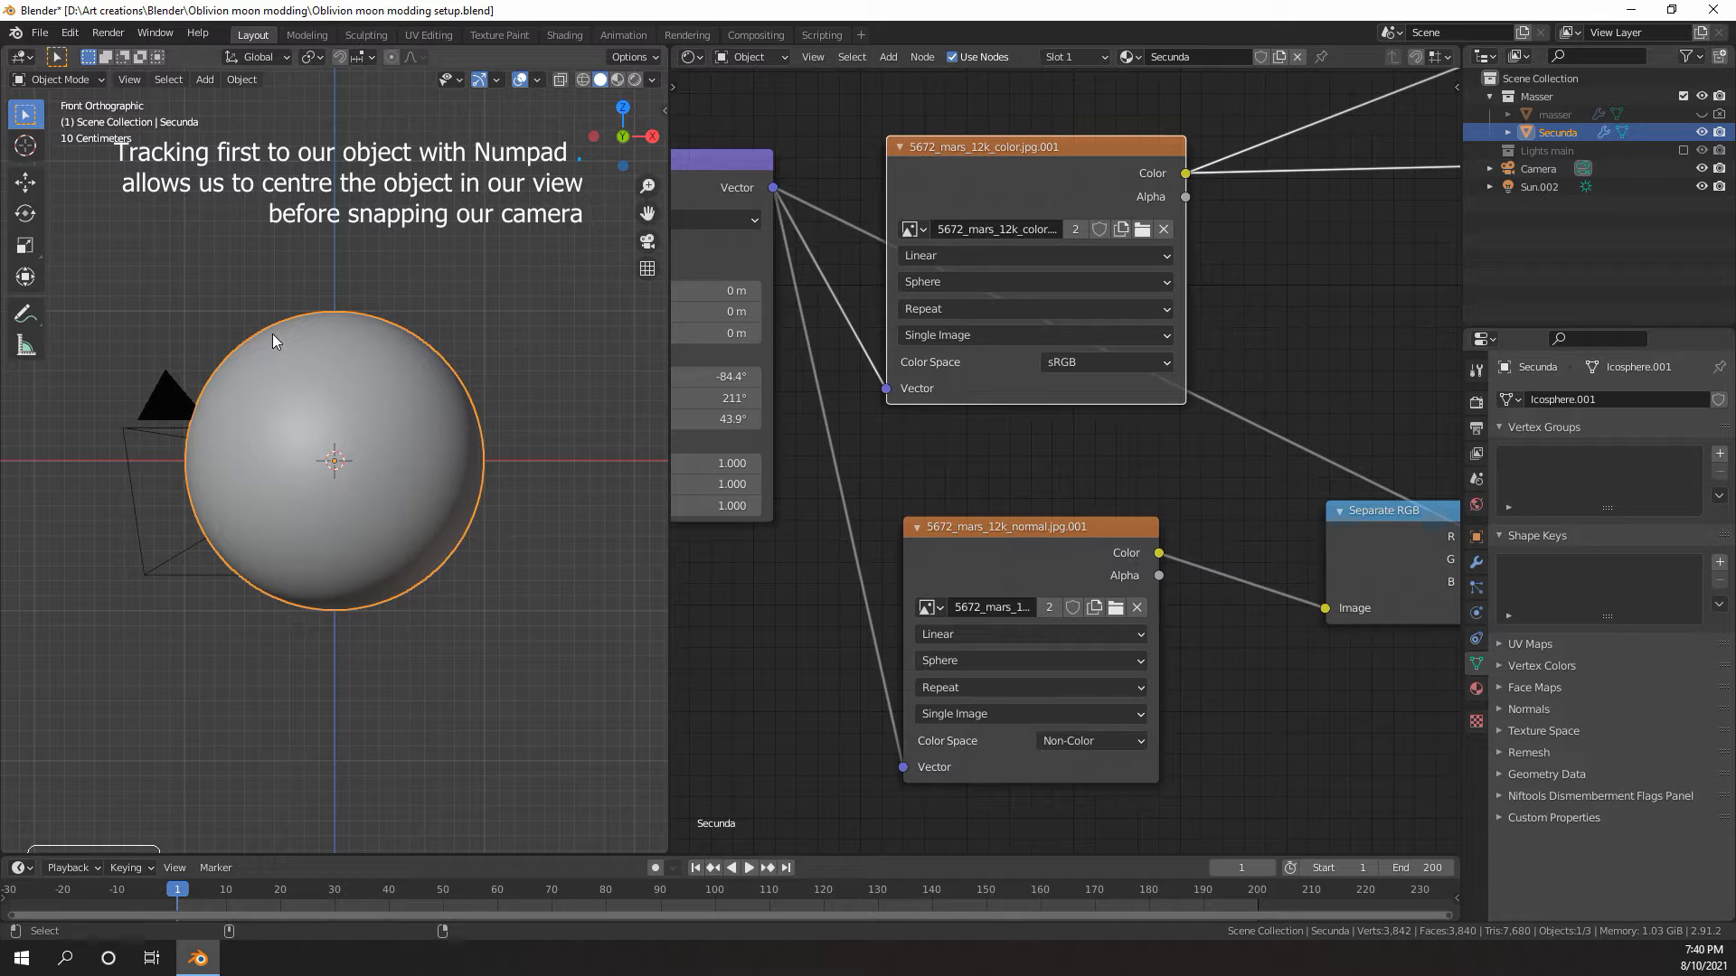
key(ctrl+alt+KP_0)
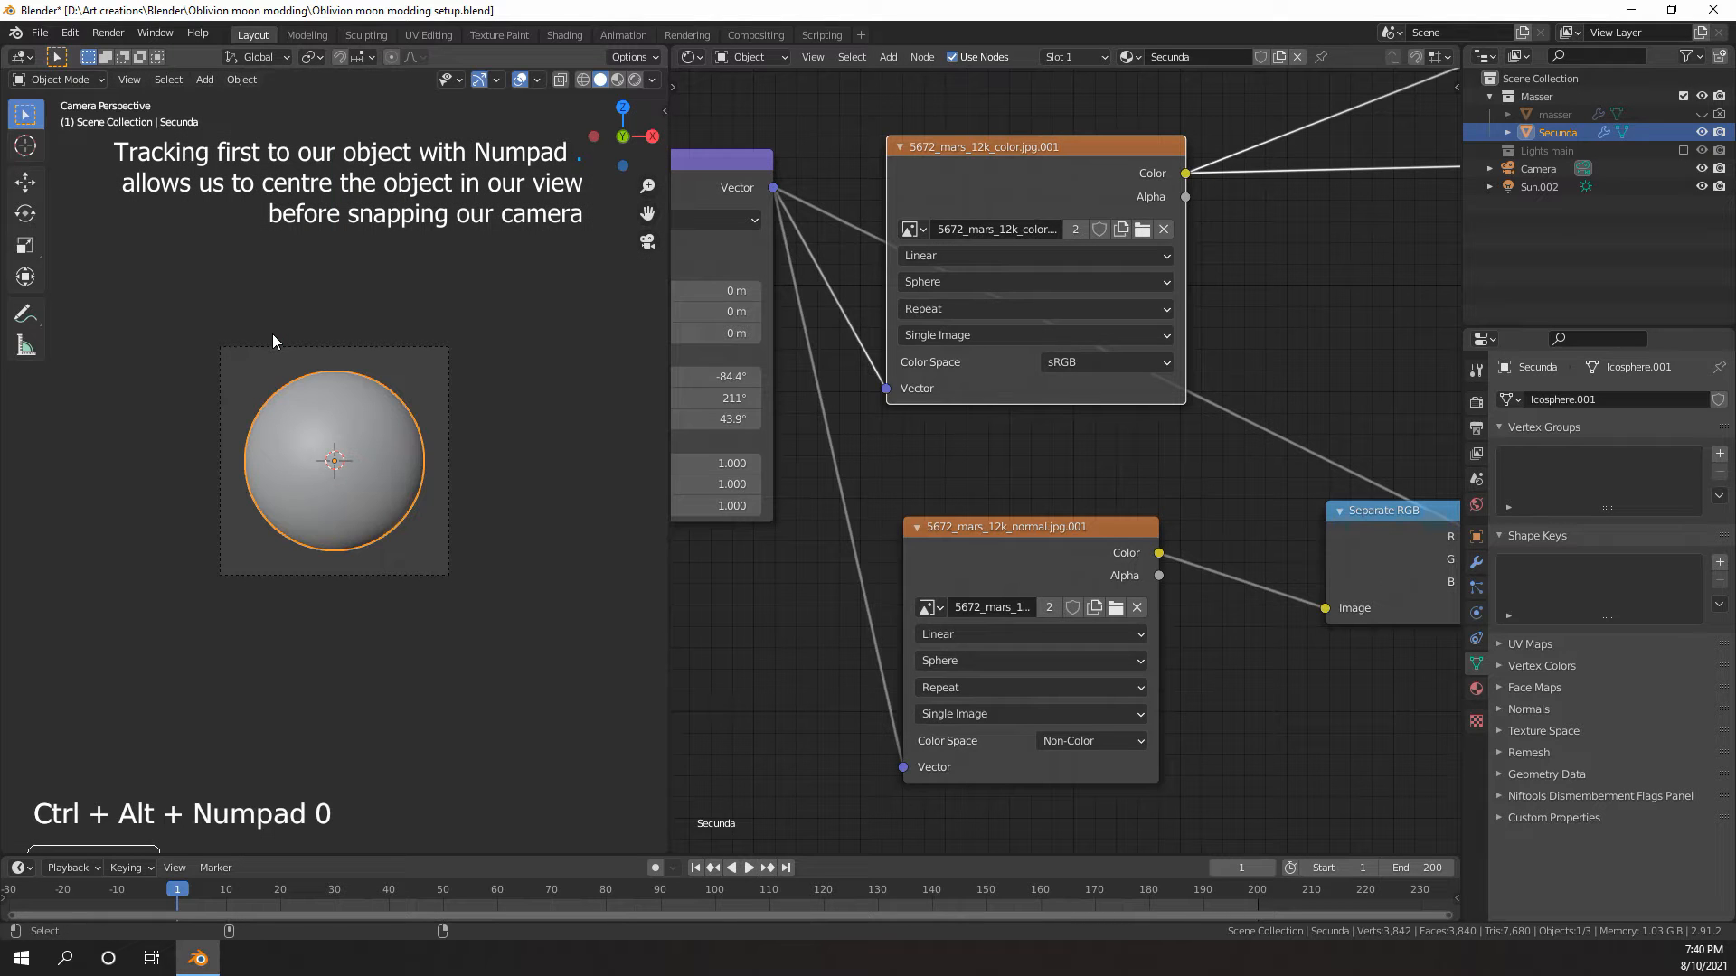
scroll(280, 329, up, 5)
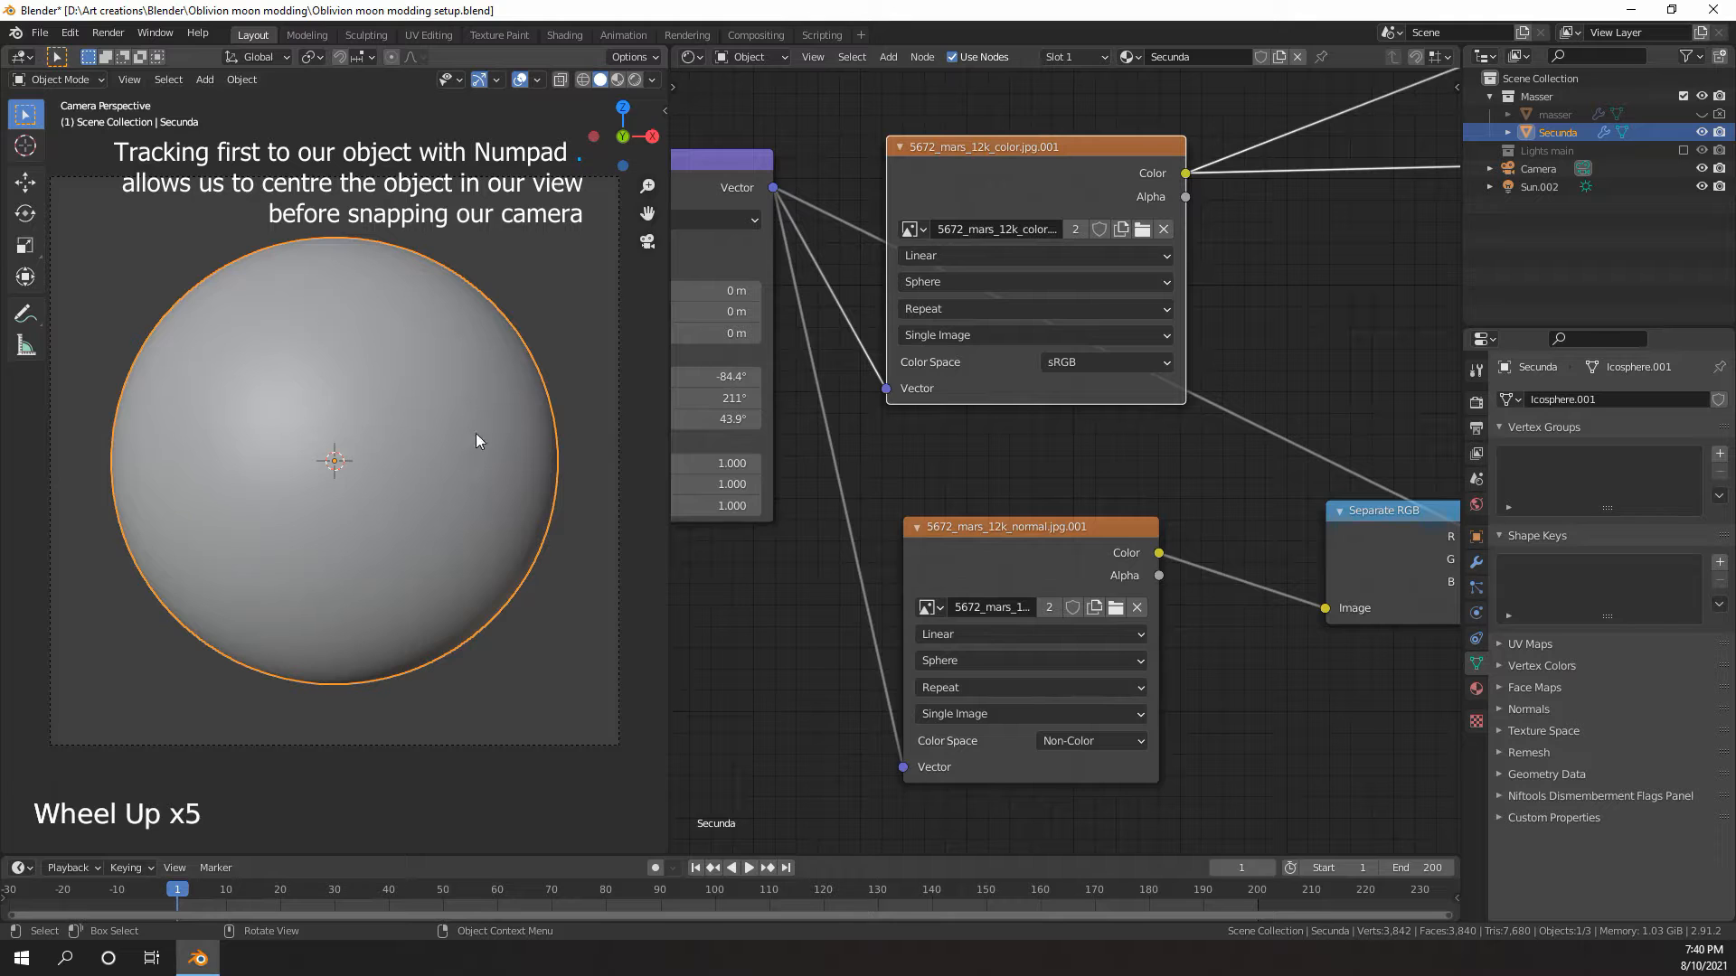
scroll(394, 381, down, 5)
scroll(540, 298, up, 4)
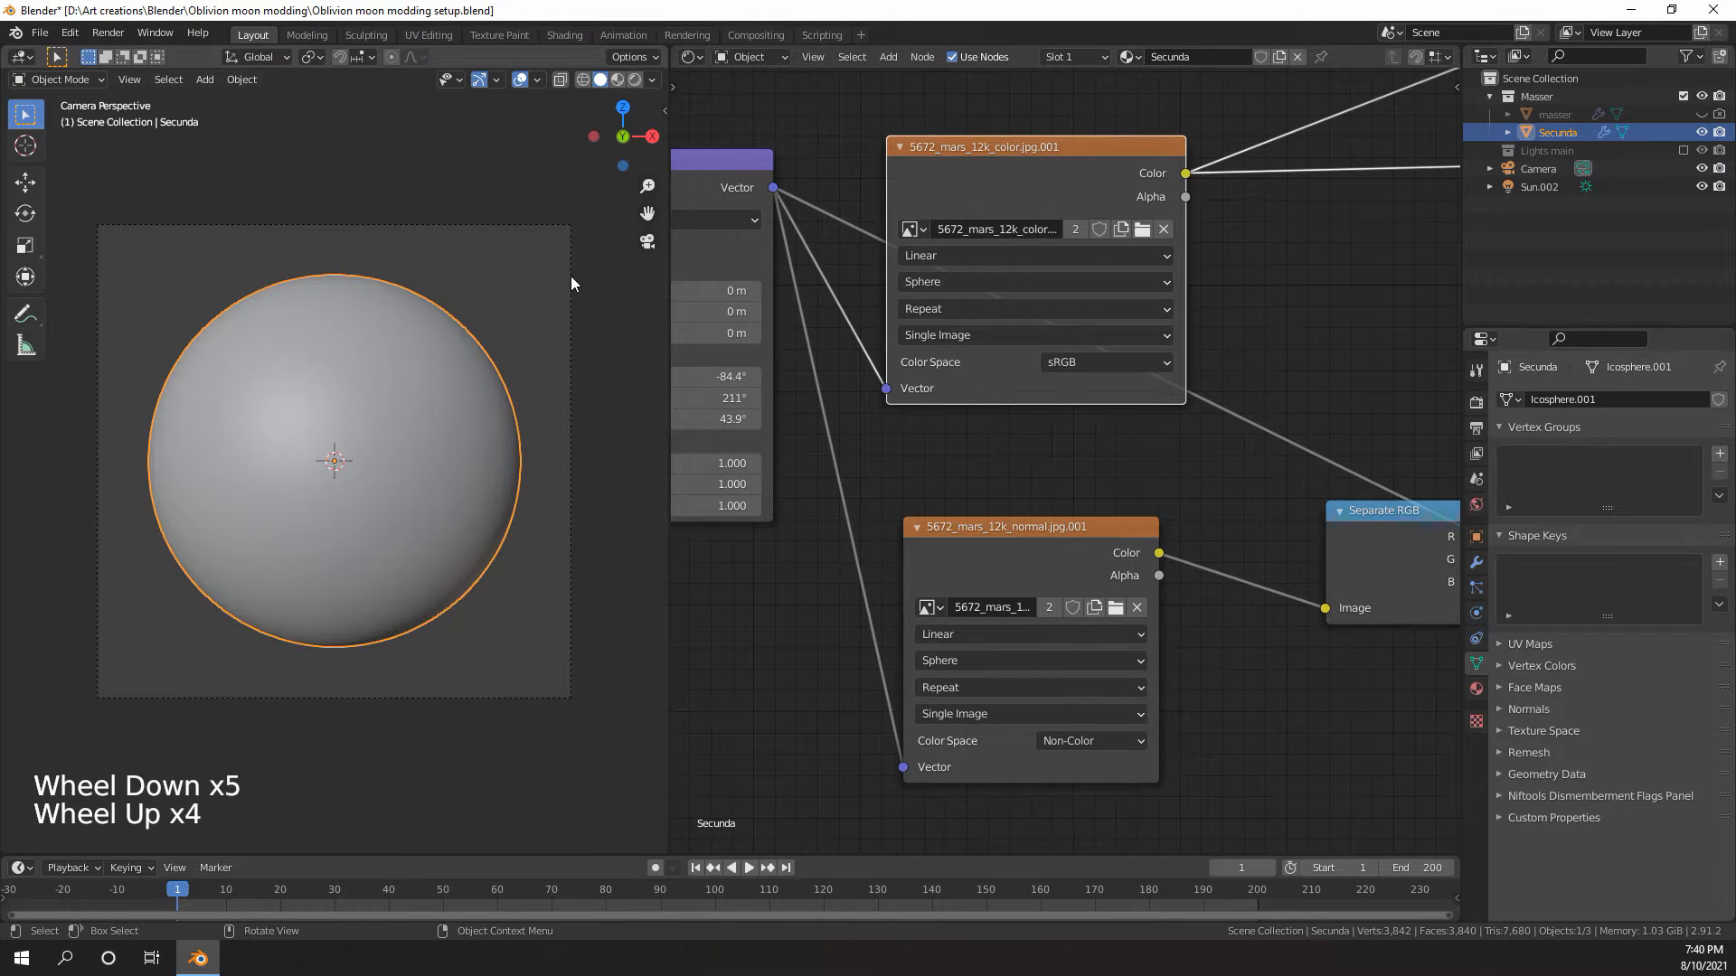
- Change the camera's lens type to Orthographic and reduce its orthographic scale to 2.0
click(571, 275)
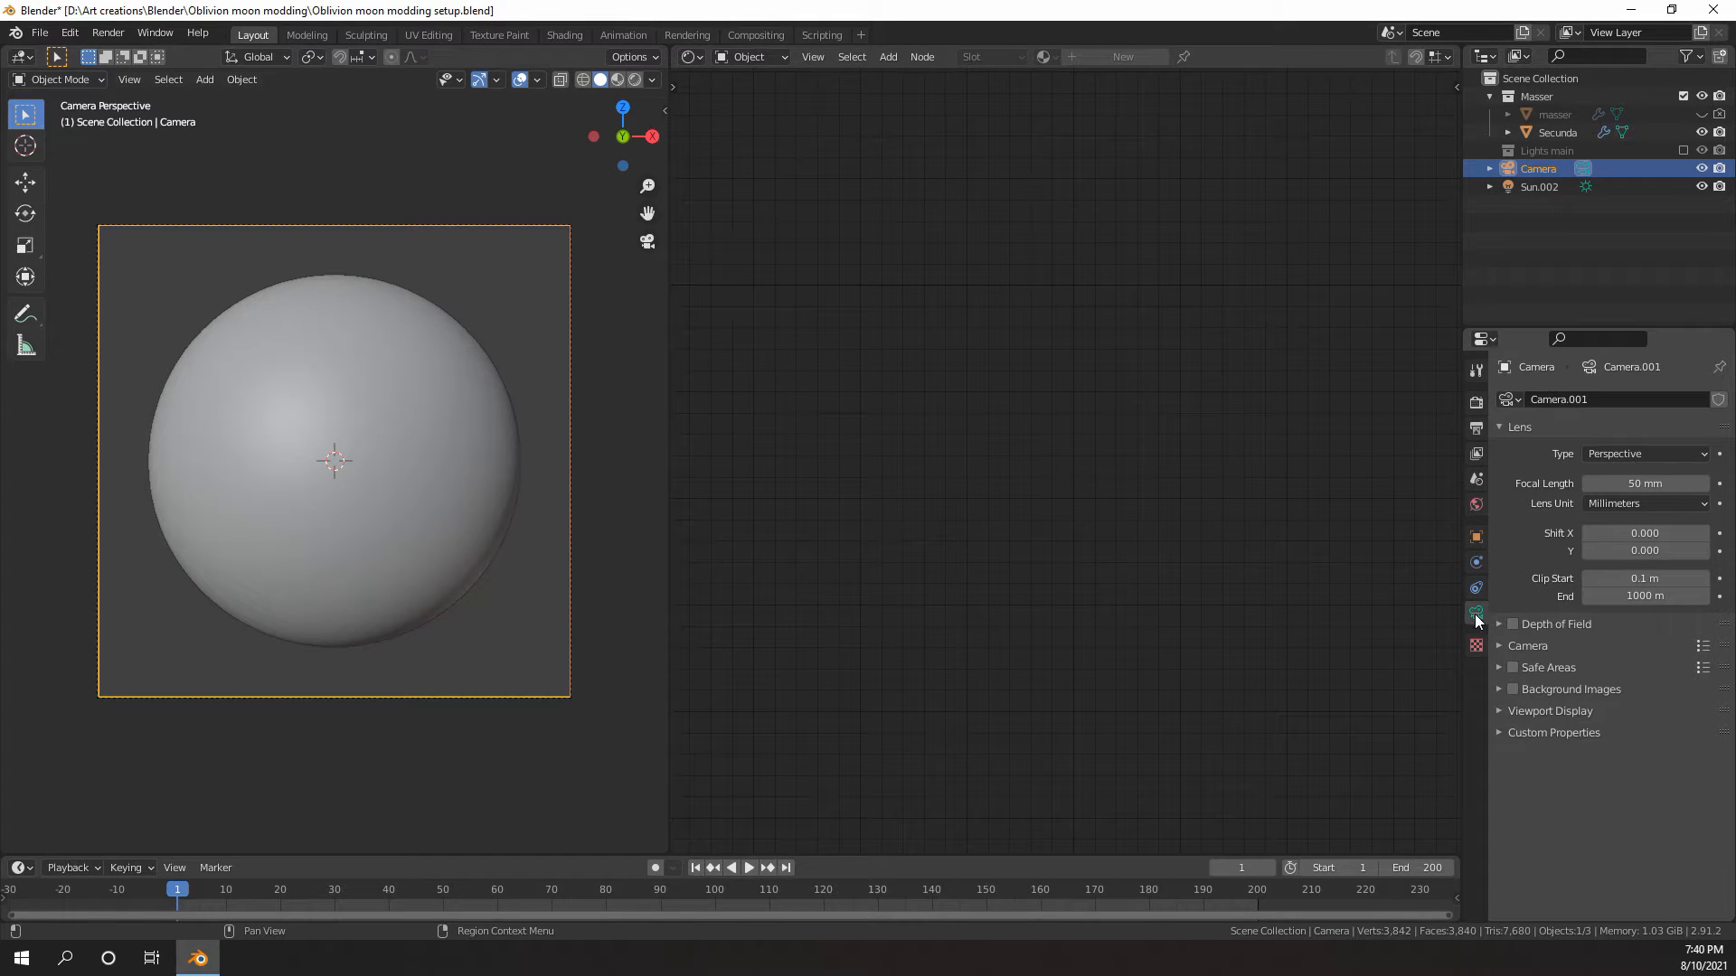
click(1613, 454)
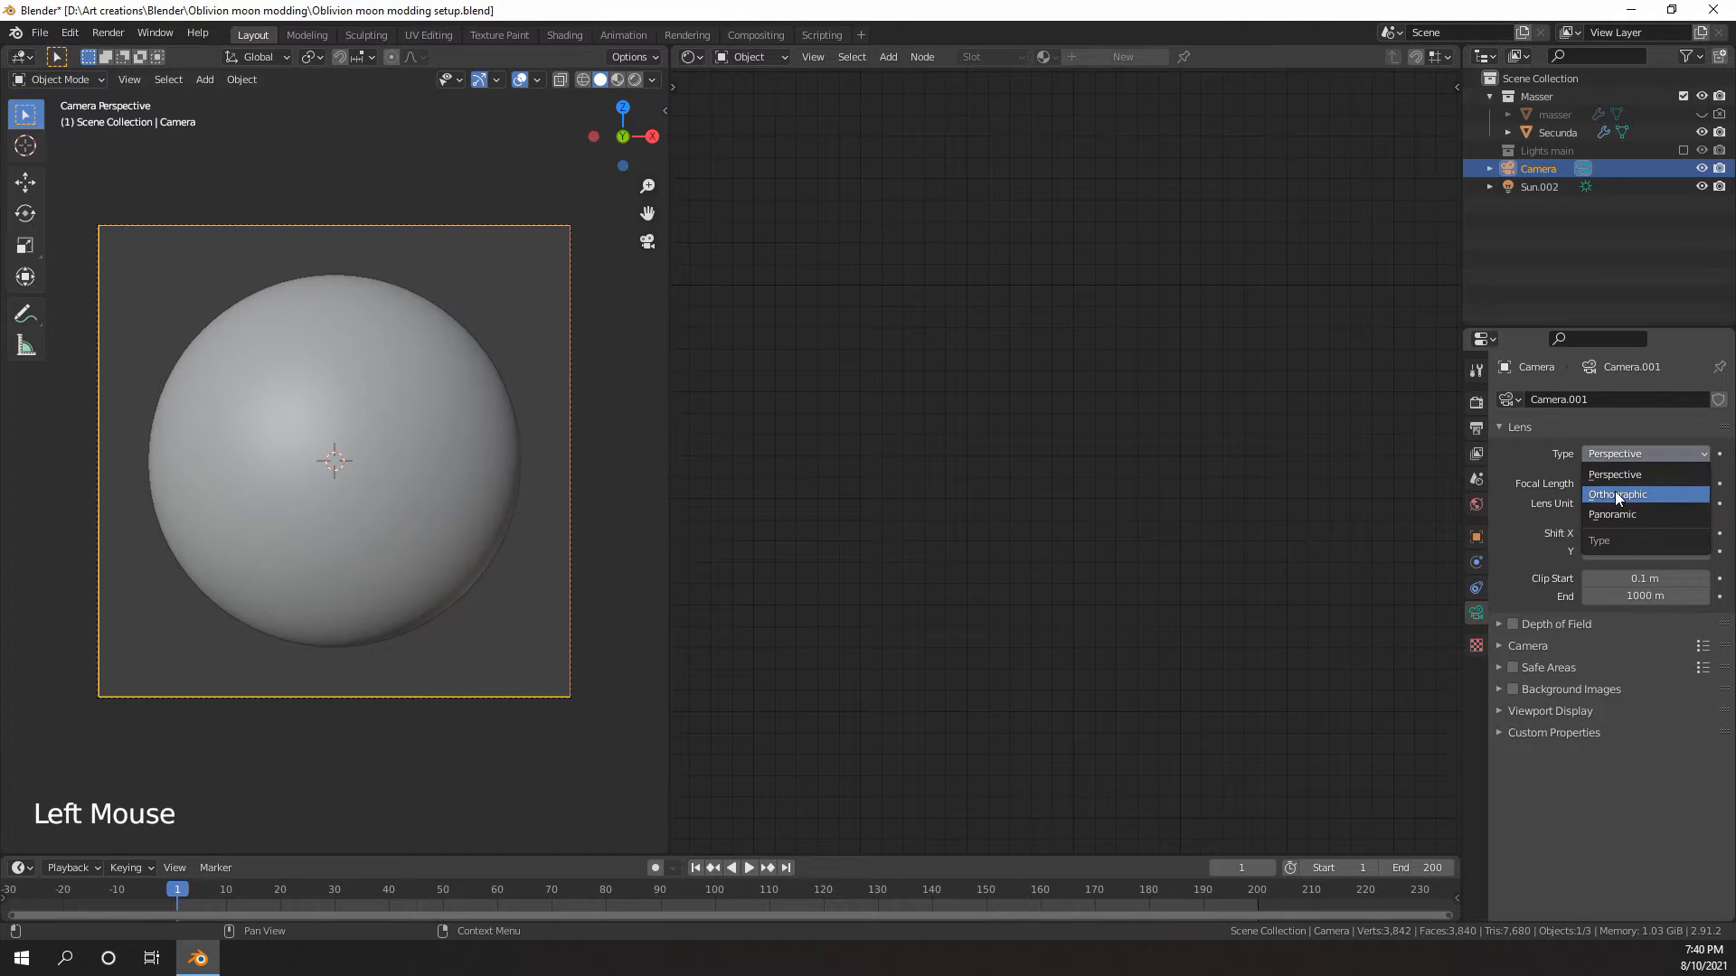
click(1617, 497)
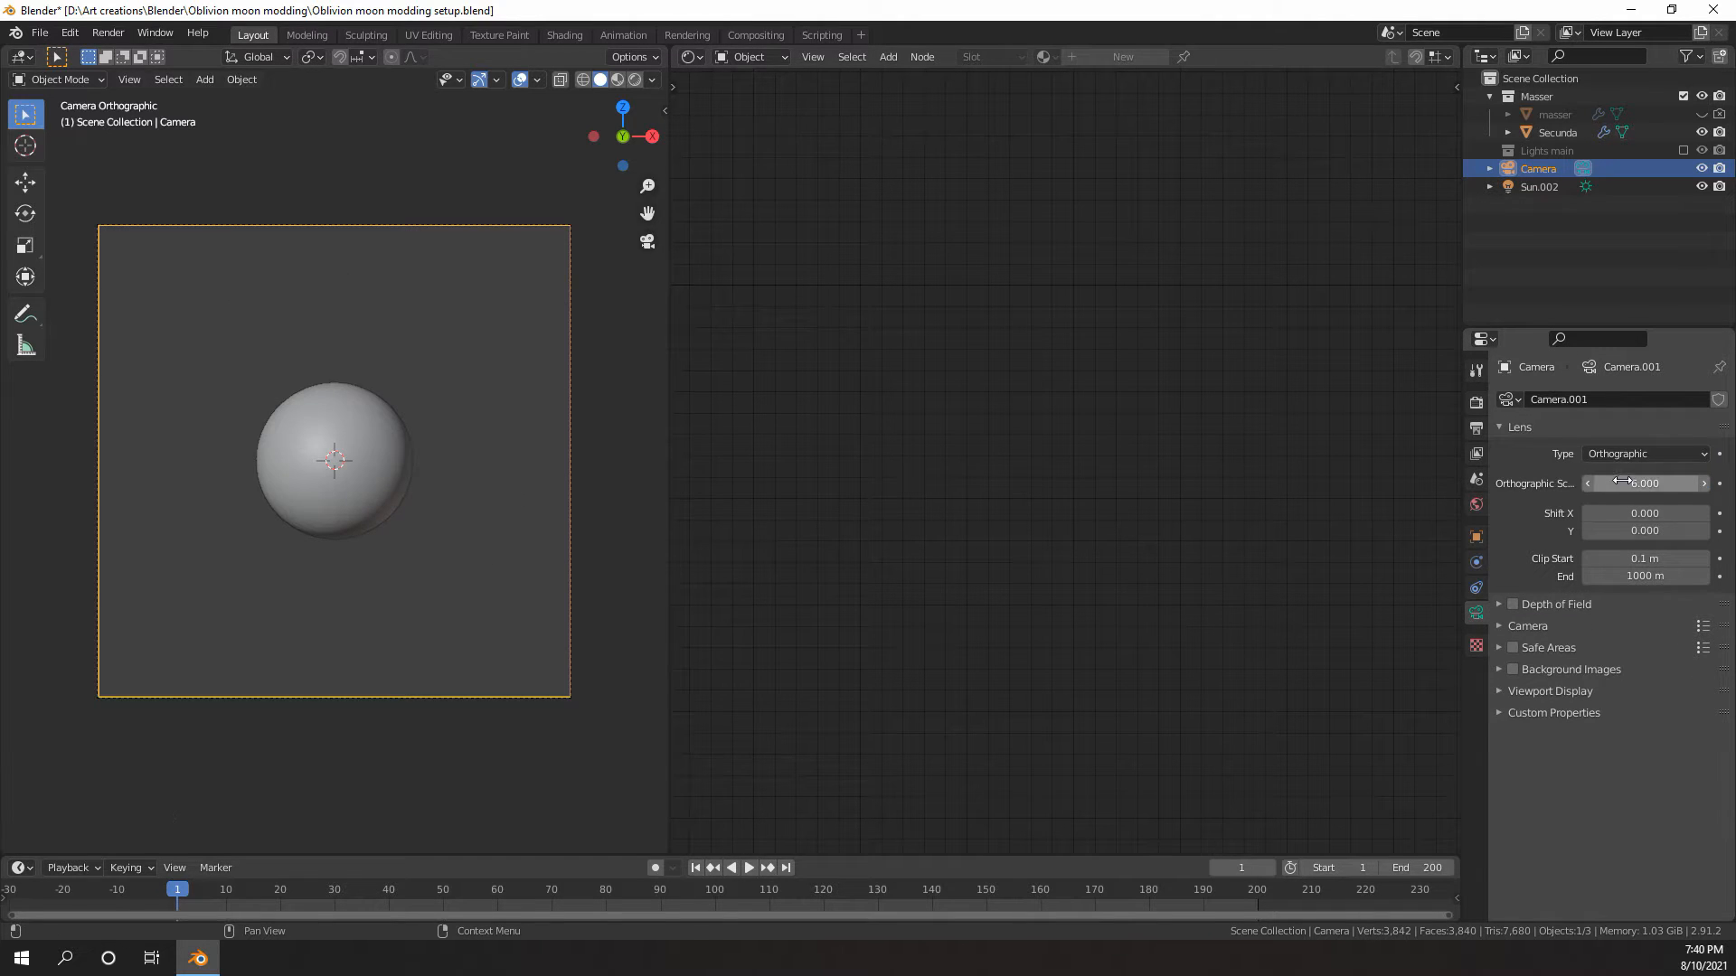
drag(1621, 481, 1537, 481)
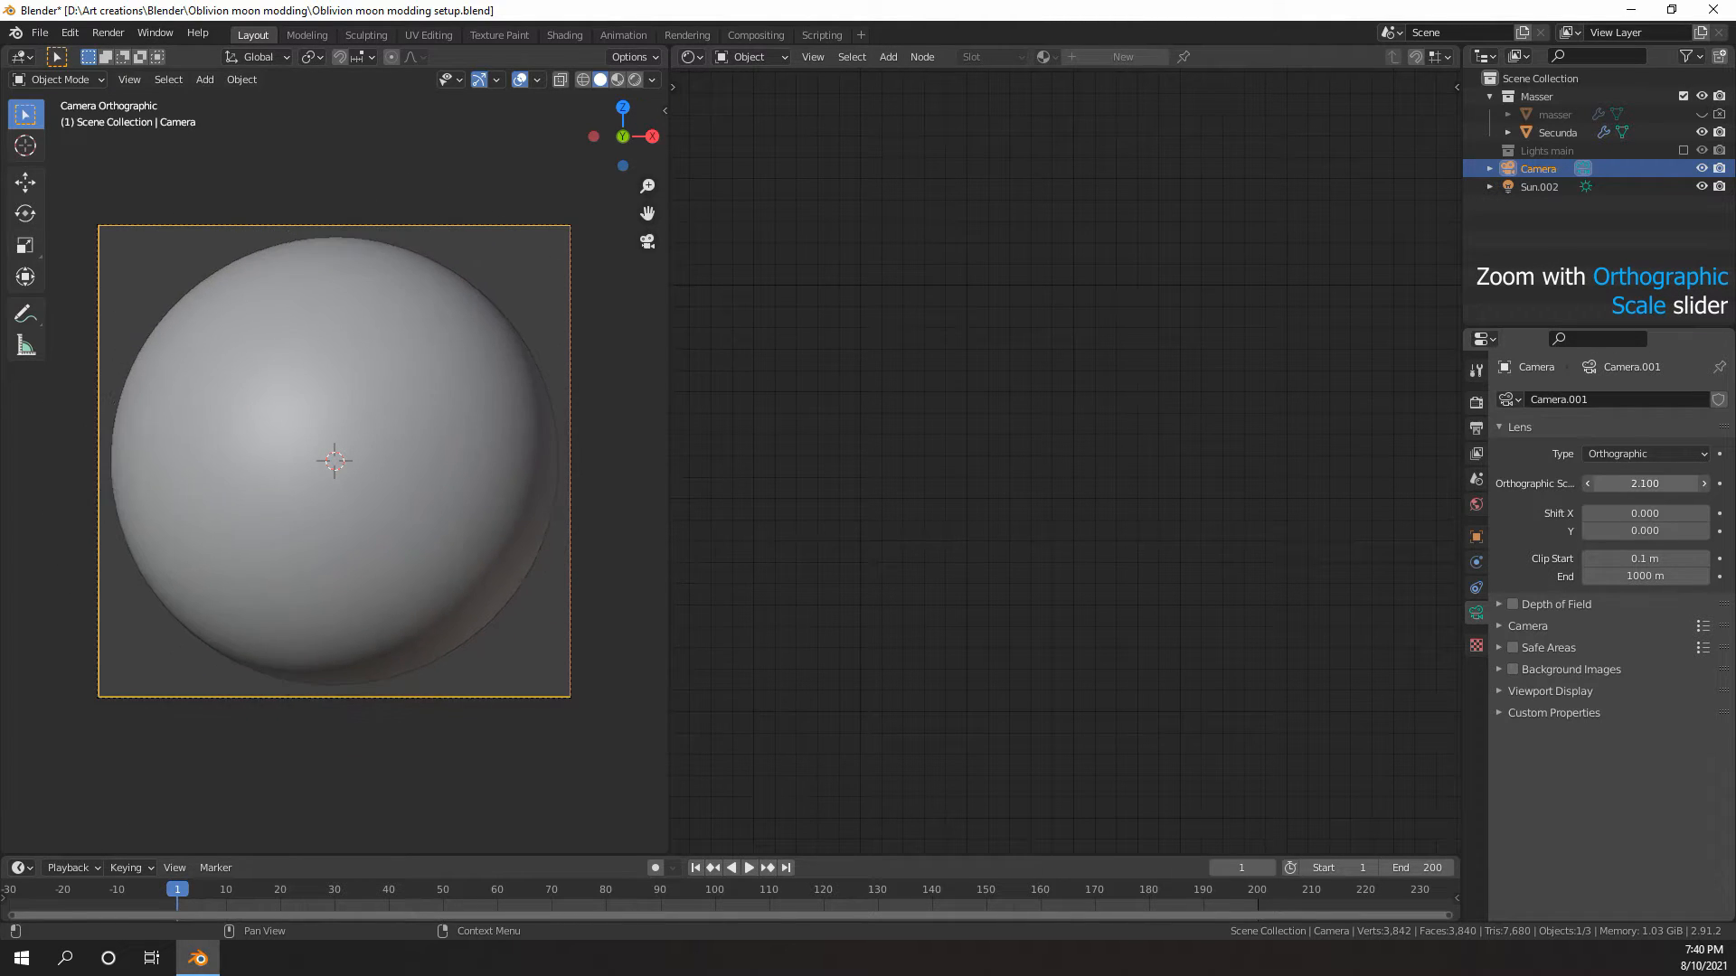
drag(1650, 481, 1638, 481)
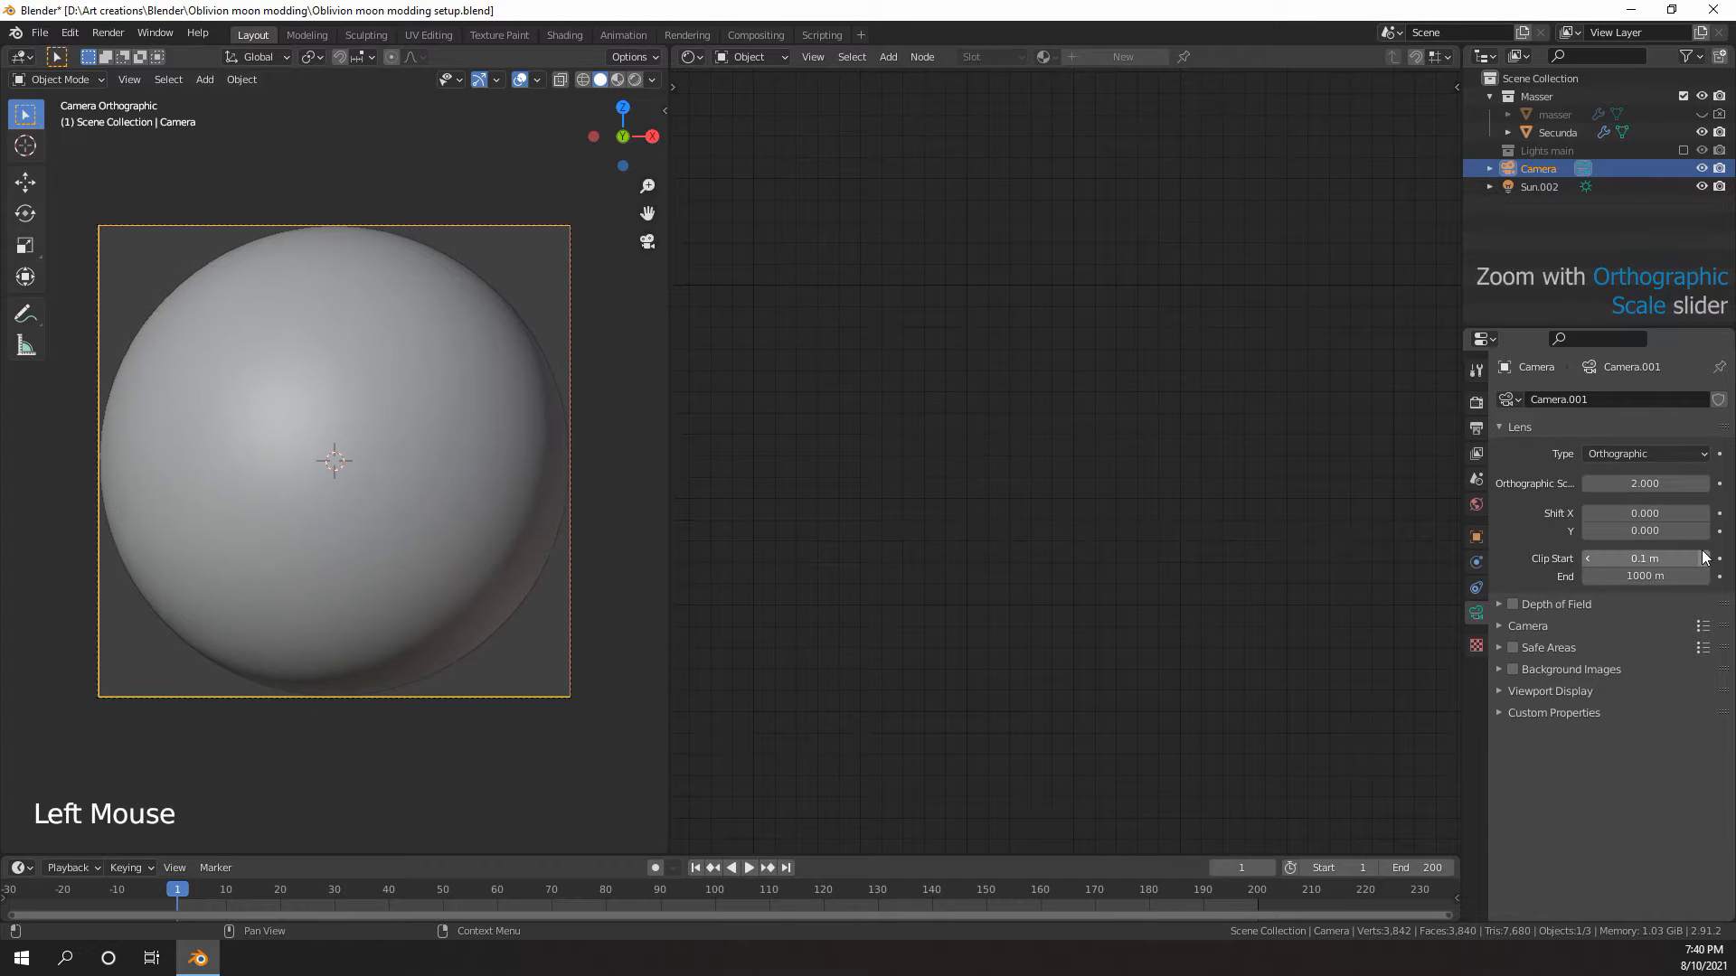
- Fine-tune the camera's orthographic scale to 2.03 to leave a small margin around the sphere
scroll(273, 248, up, 2)
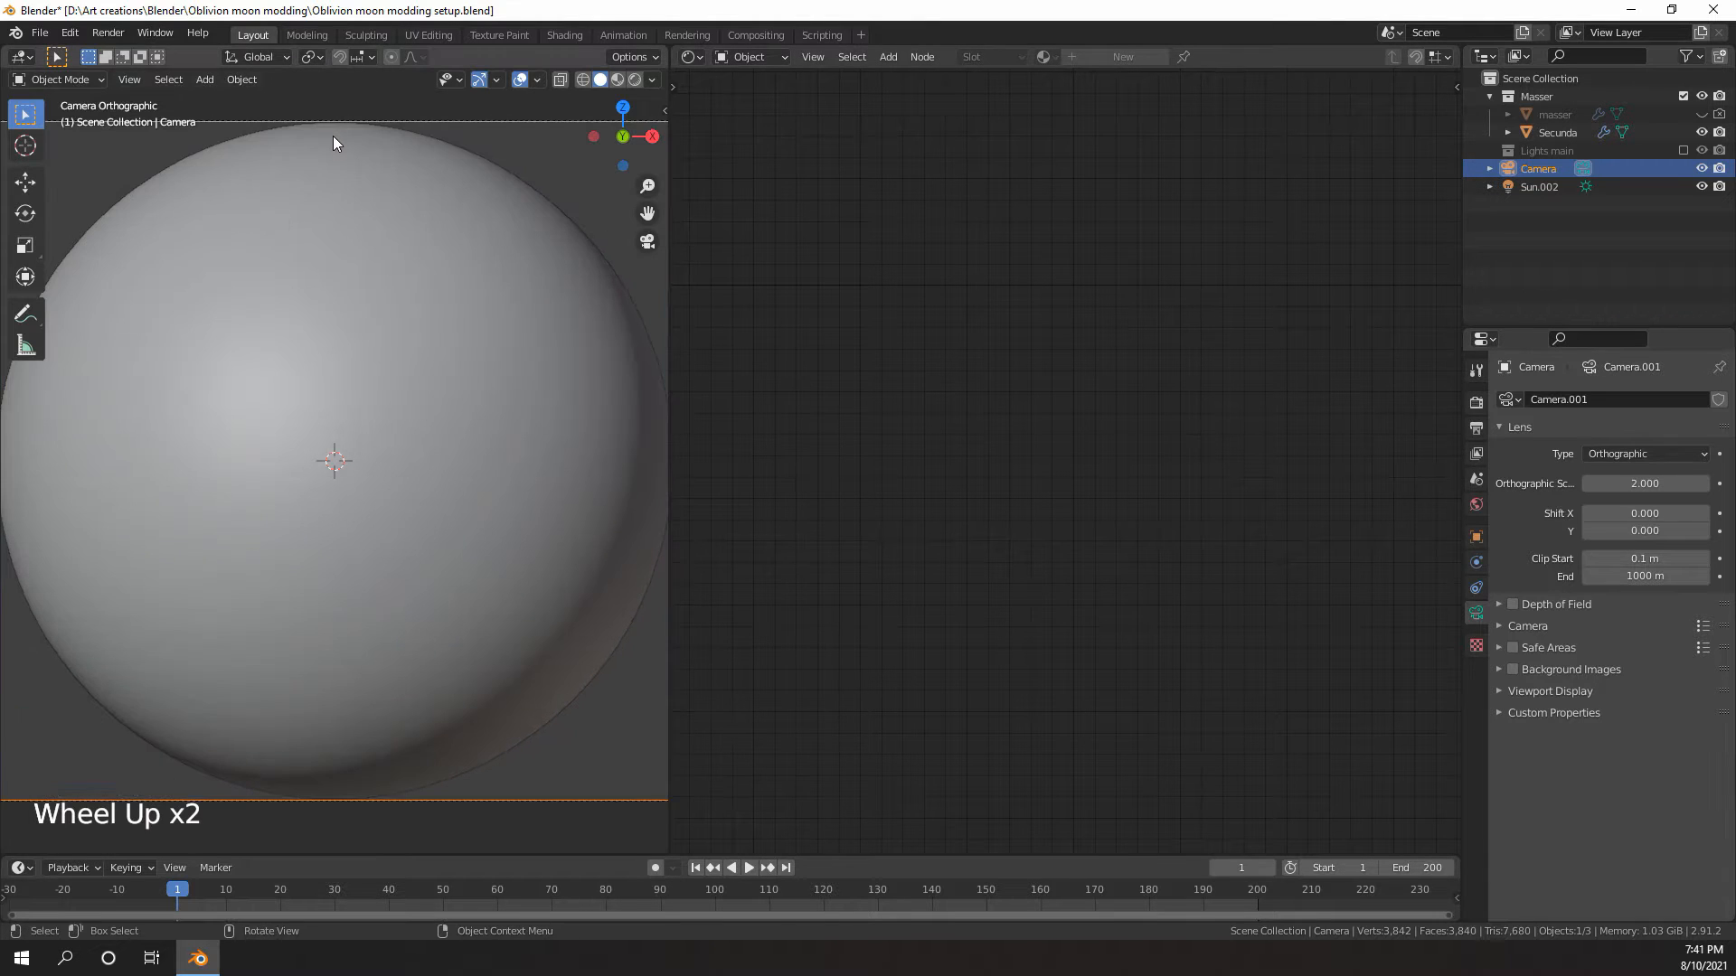
click(332, 140)
click(371, 119)
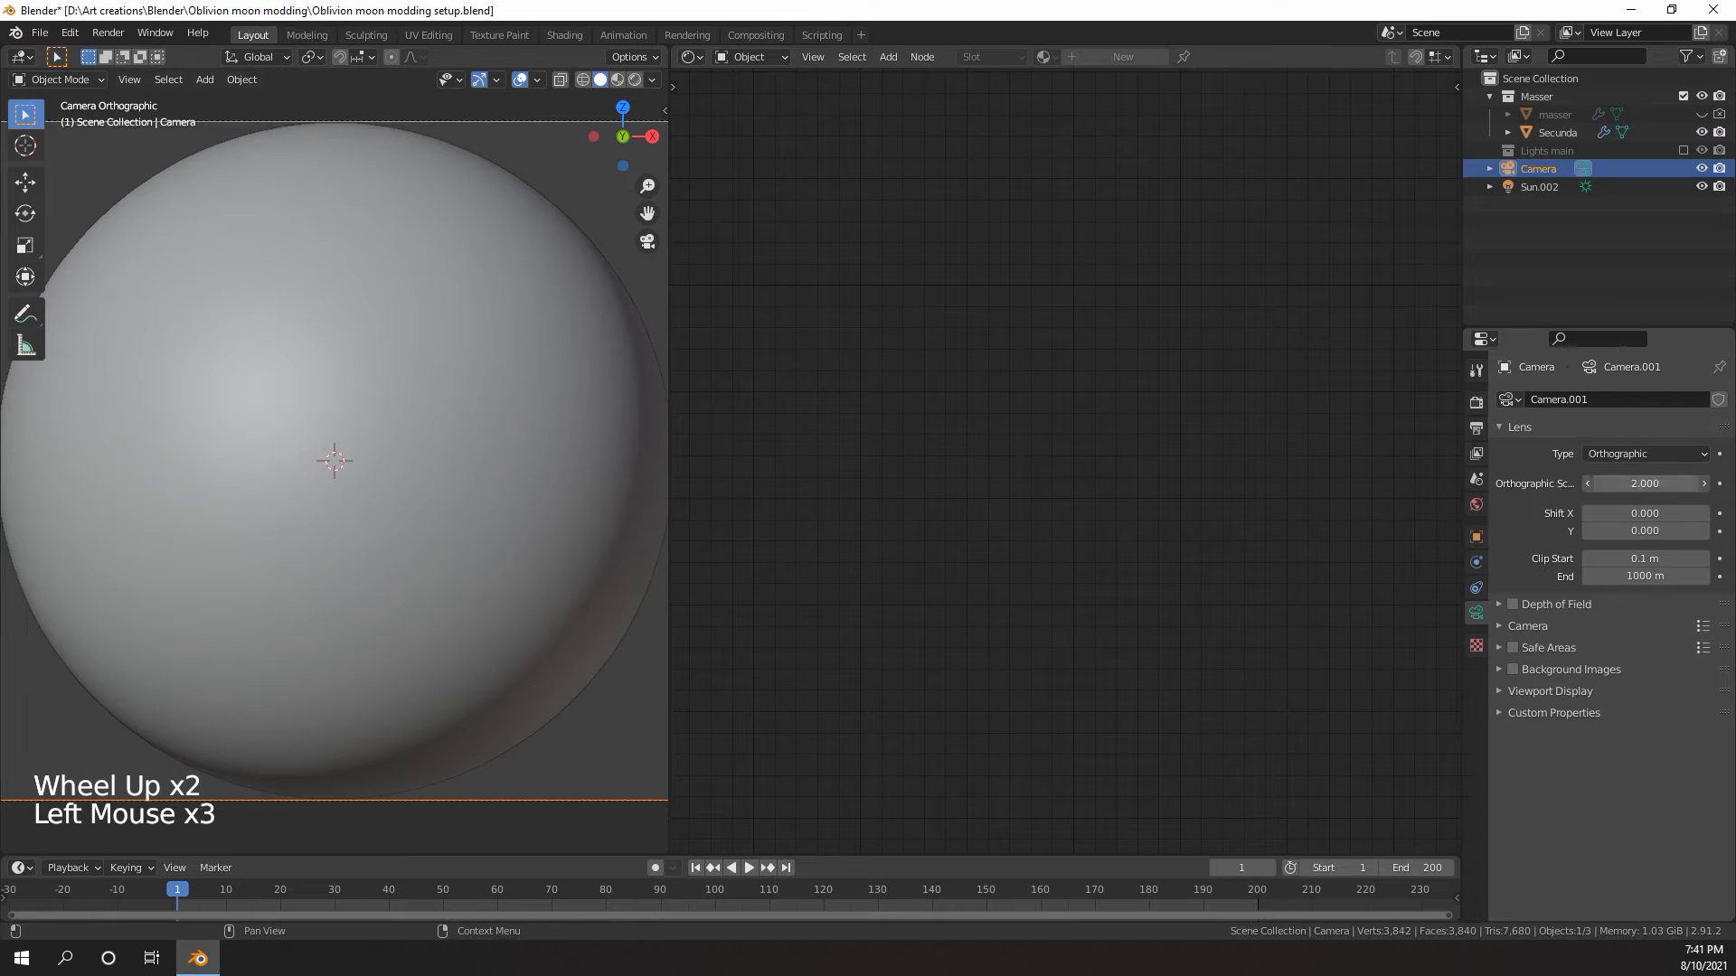
click(1679, 484)
click(1703, 485)
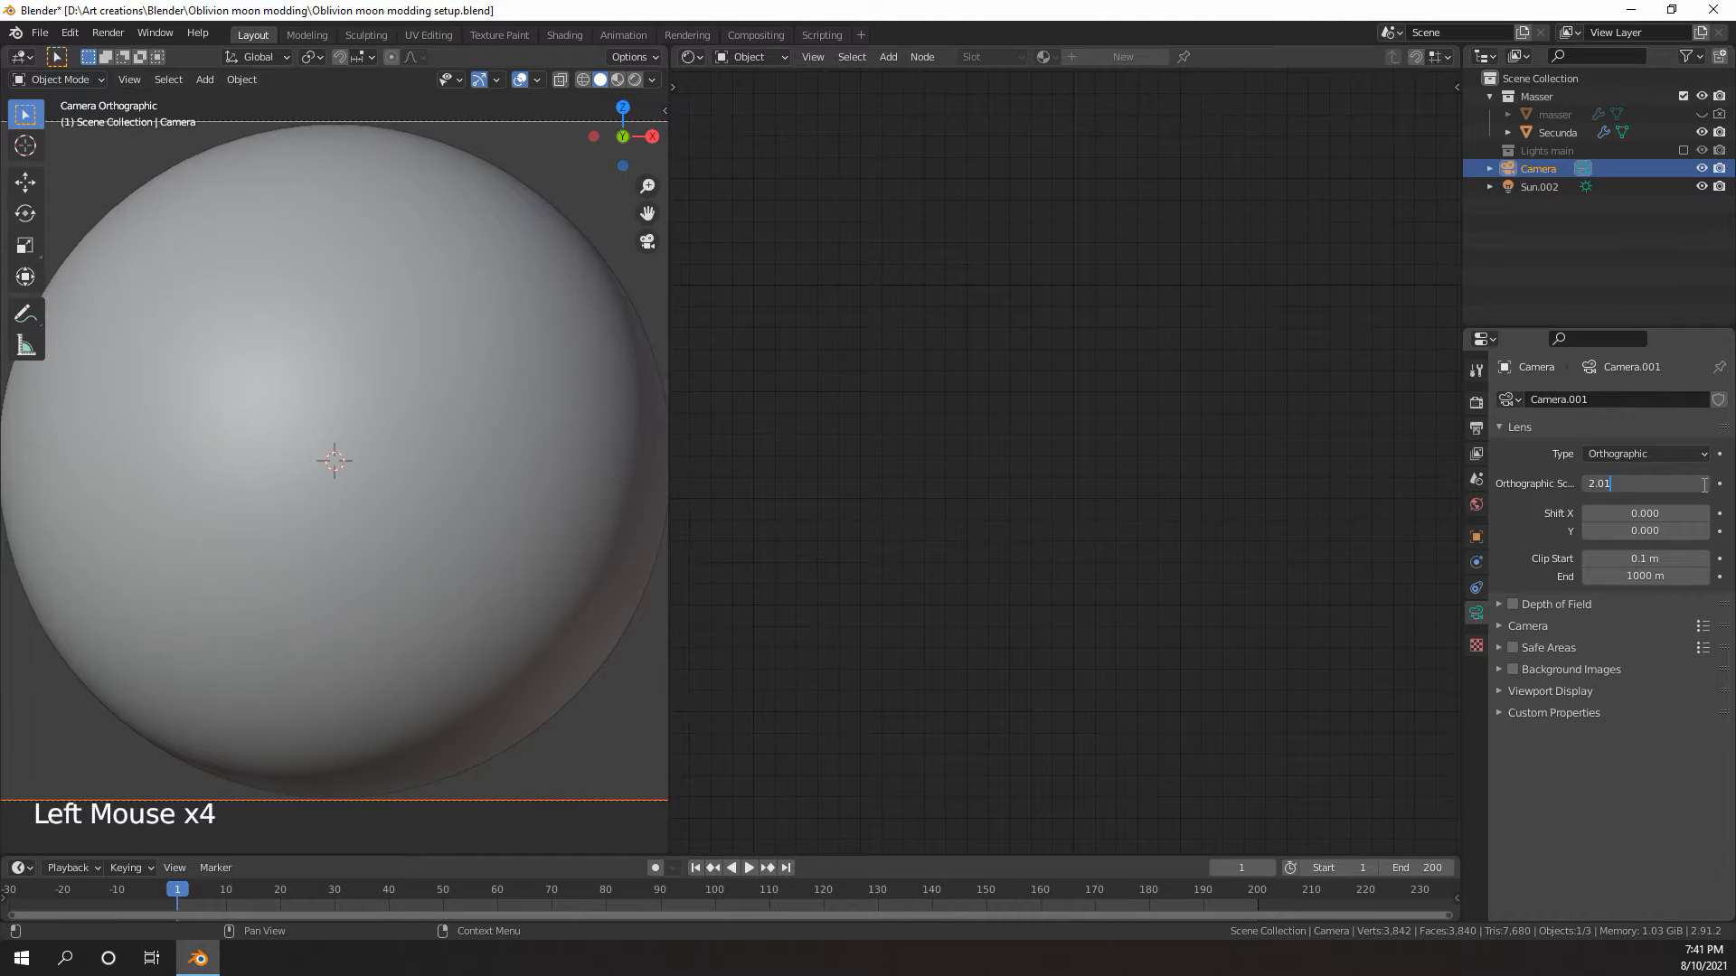
key(BackSpace)
text(4)
key(Return)
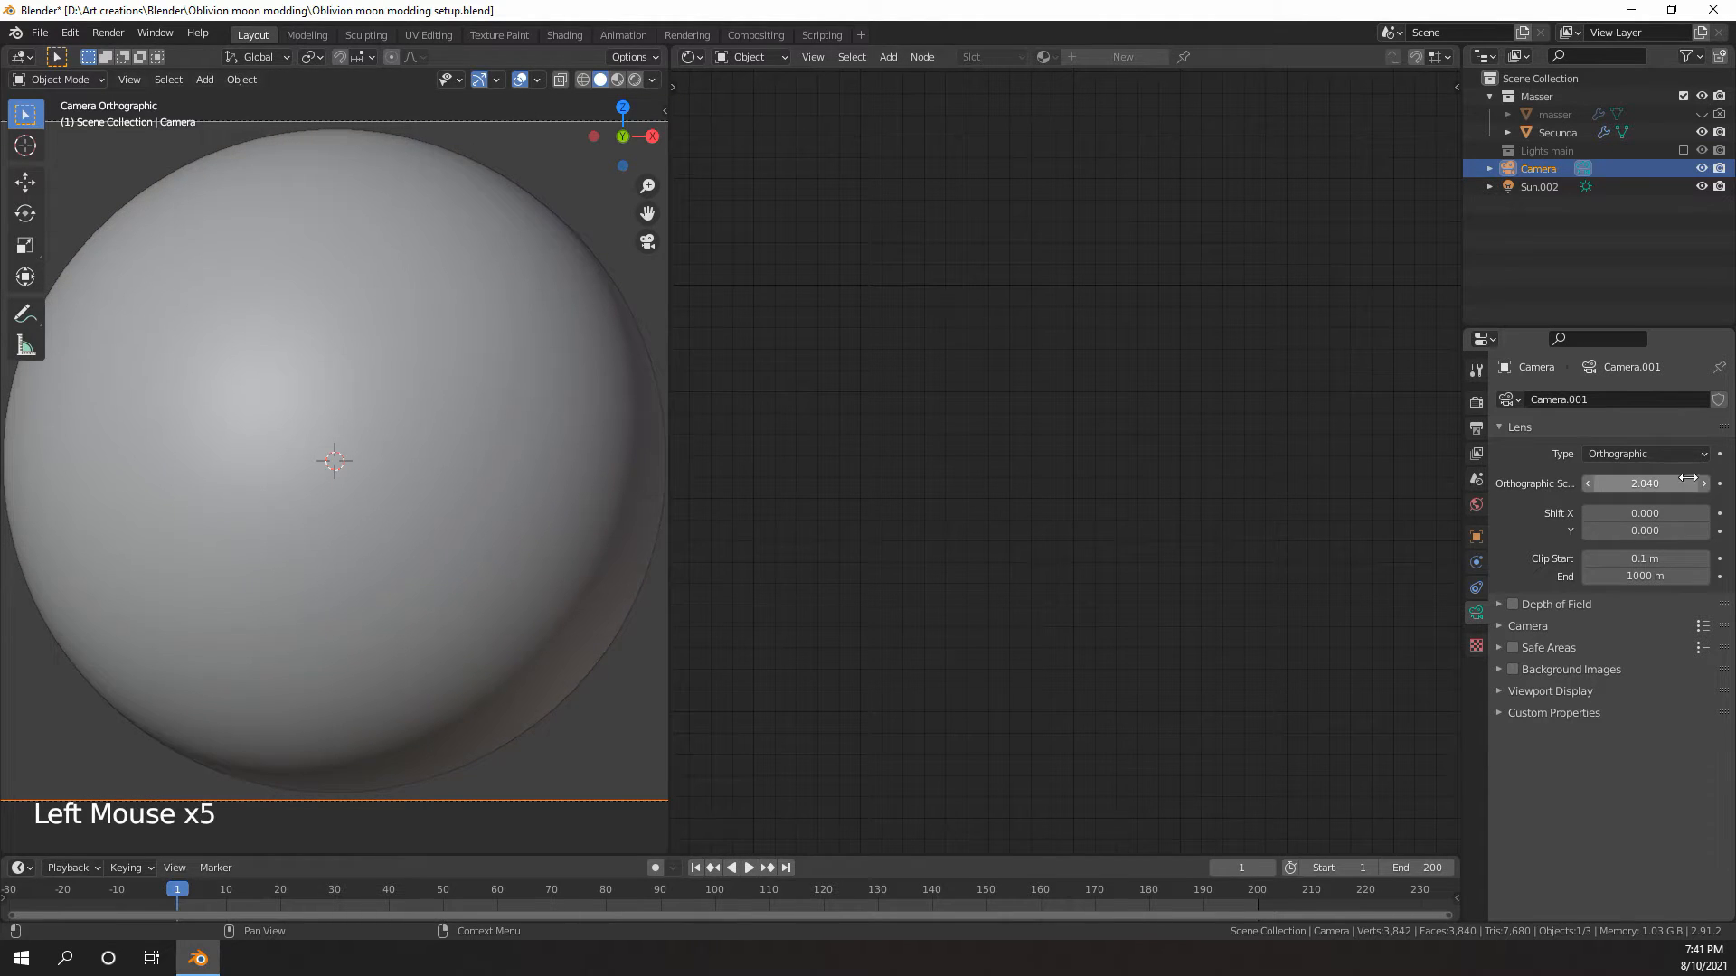
click(1648, 480)
- Check Secunda's framing through the camera and the camera's placement from outside the camera view
scroll(372, 405, down, 6)
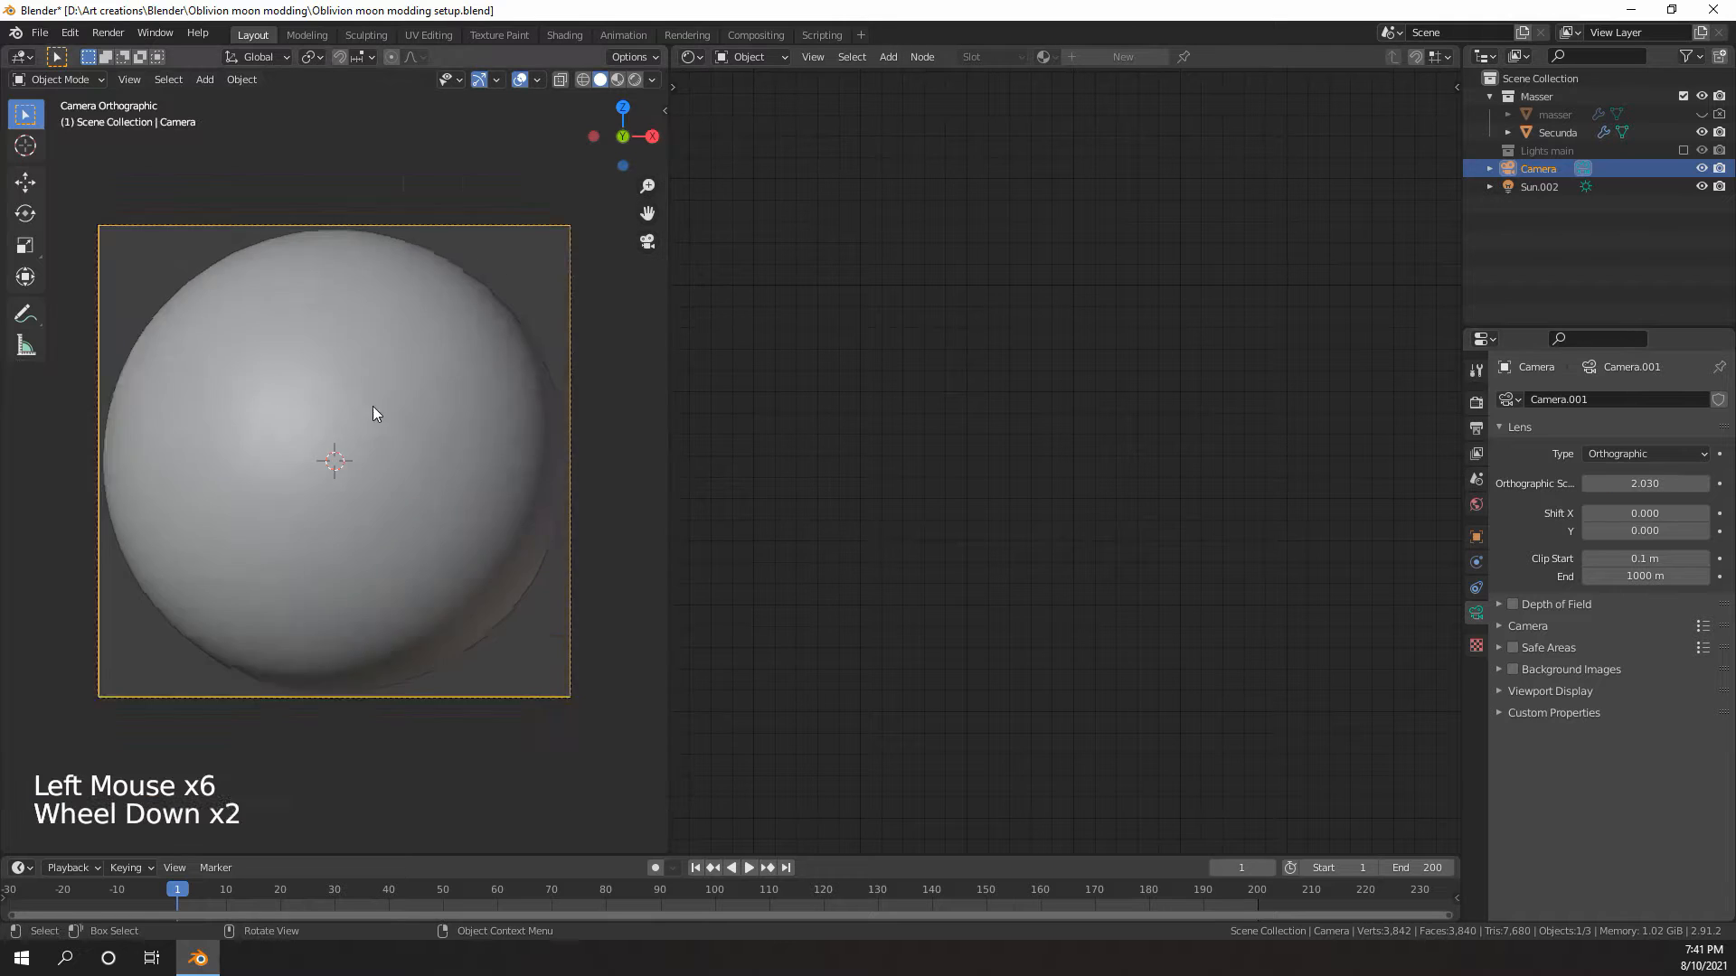
scroll(348, 409, up, 6)
scroll(361, 398, down, 3)
shift+middle_drag(361, 399, 318, 403)
scroll(440, 390, down, 2)
scroll(175, 421, down, 5)
middle_drag(175, 422, 393, 401)
scroll(382, 410, up, 4)
scroll(370, 412, down, 4)
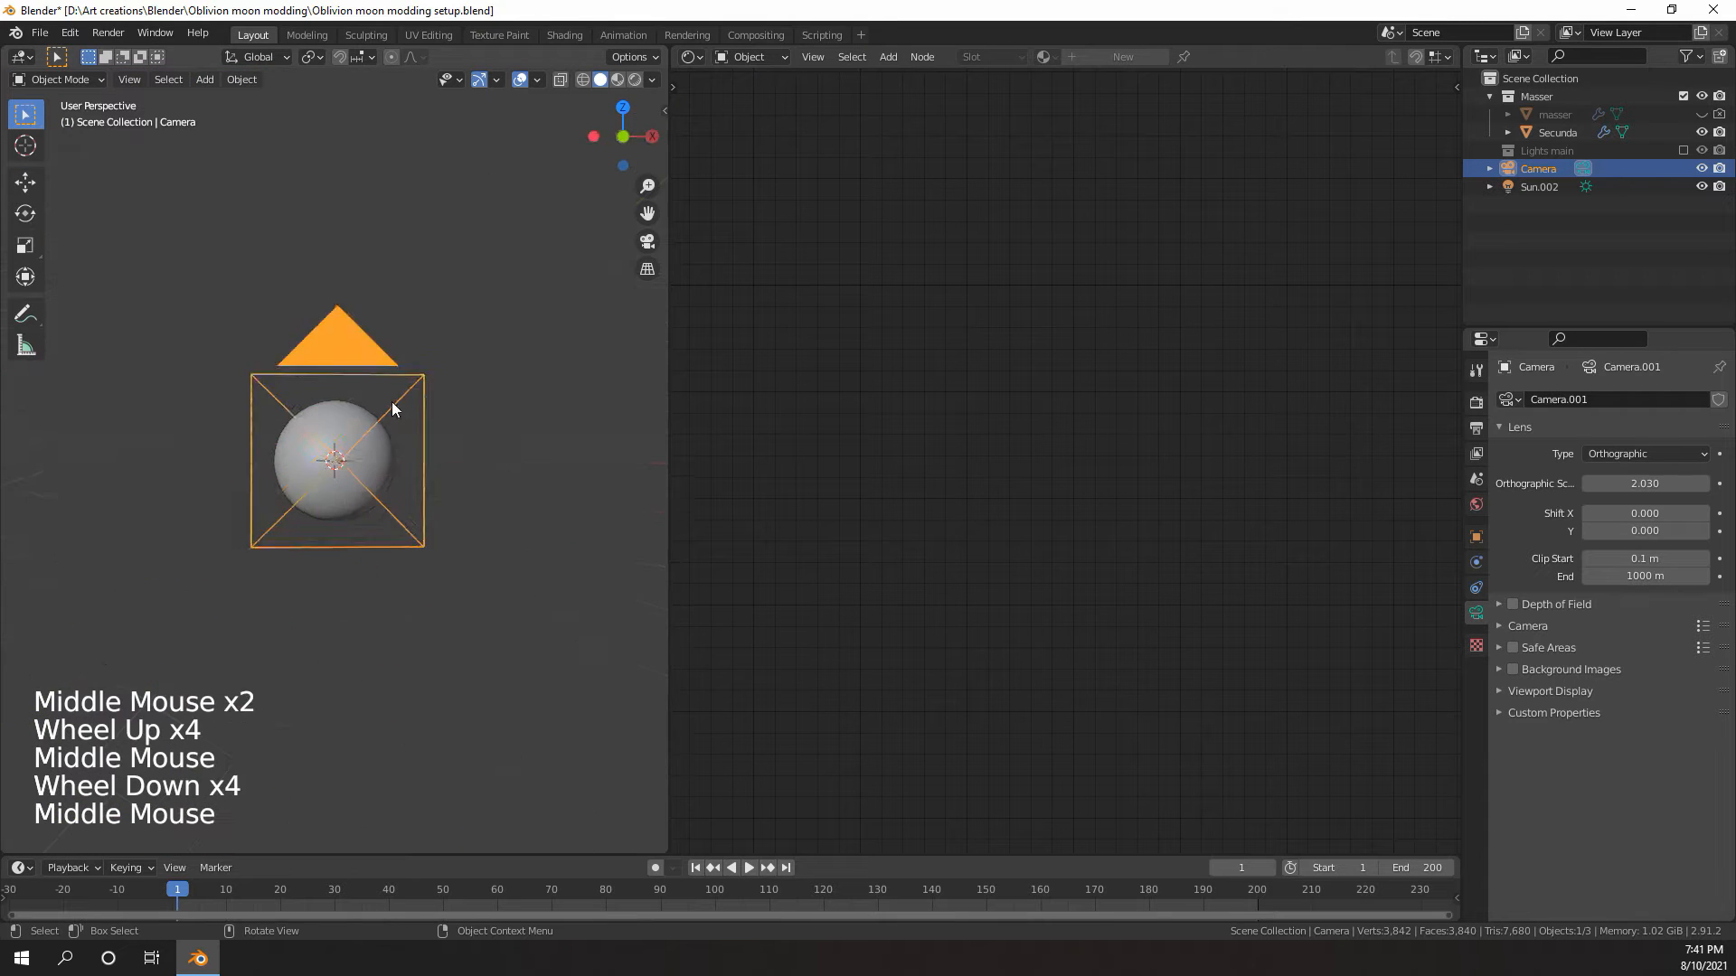
- View Secunda through the camera and review the Eevee render settings
scroll(392, 410, up, 4)
key(KP_0)
click(1476, 402)
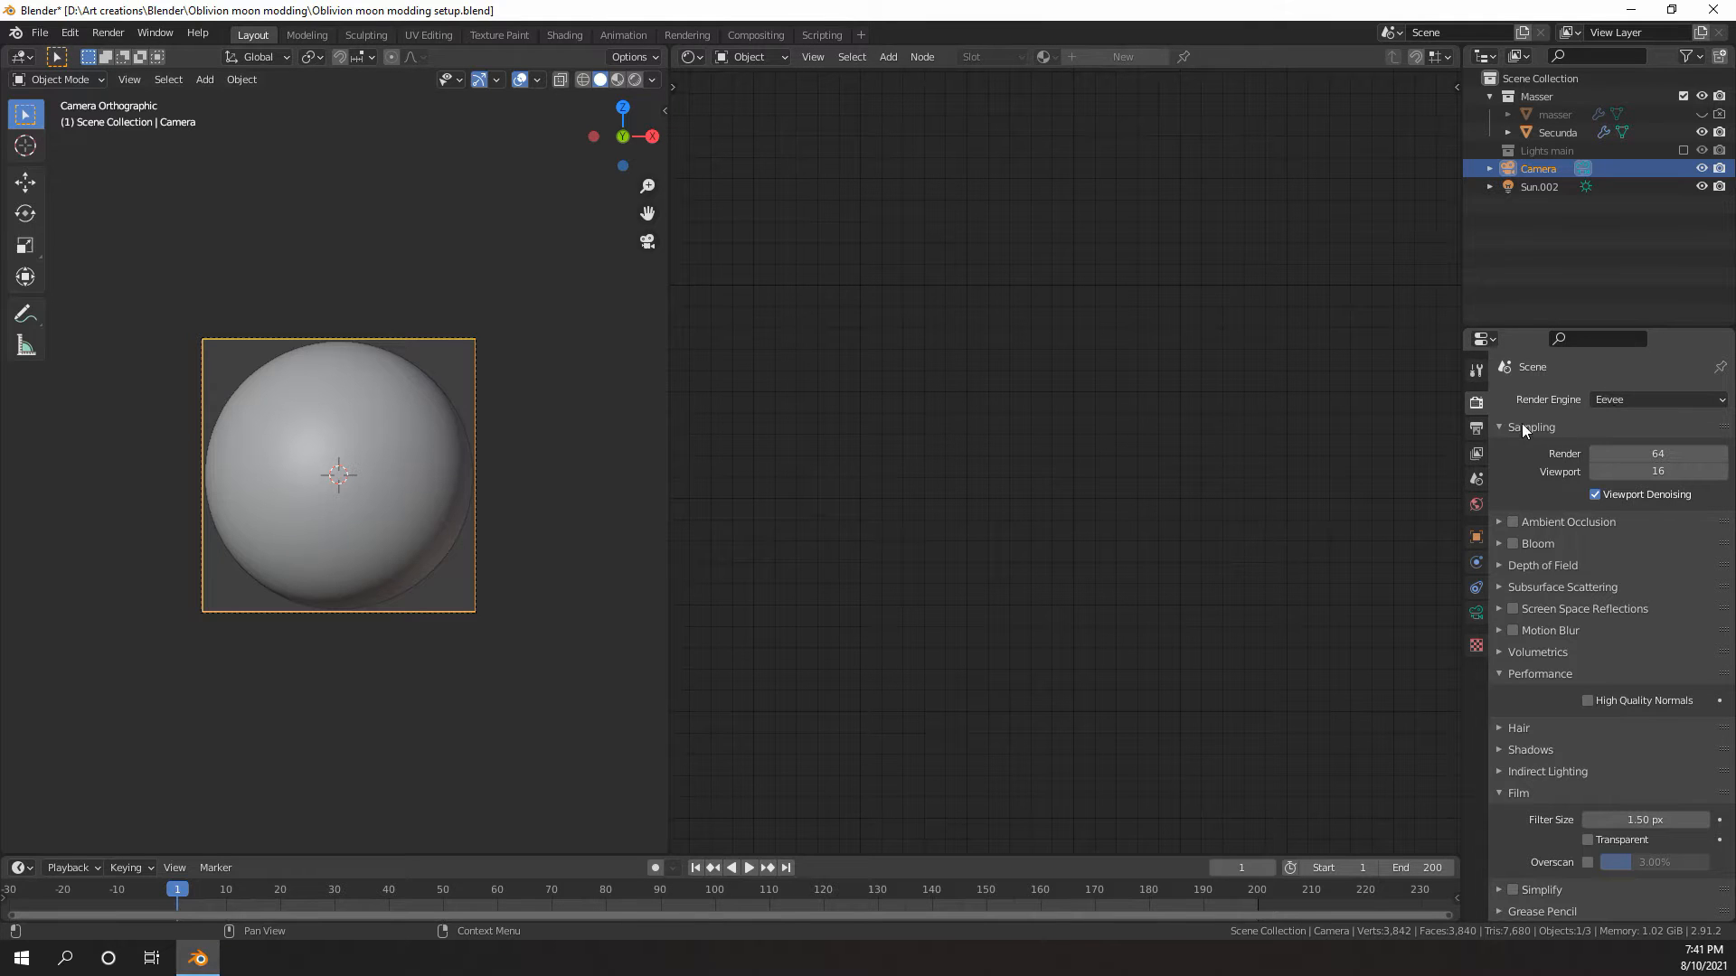
scroll(1543, 582, down, 7)
scroll(1551, 560, up, 2)
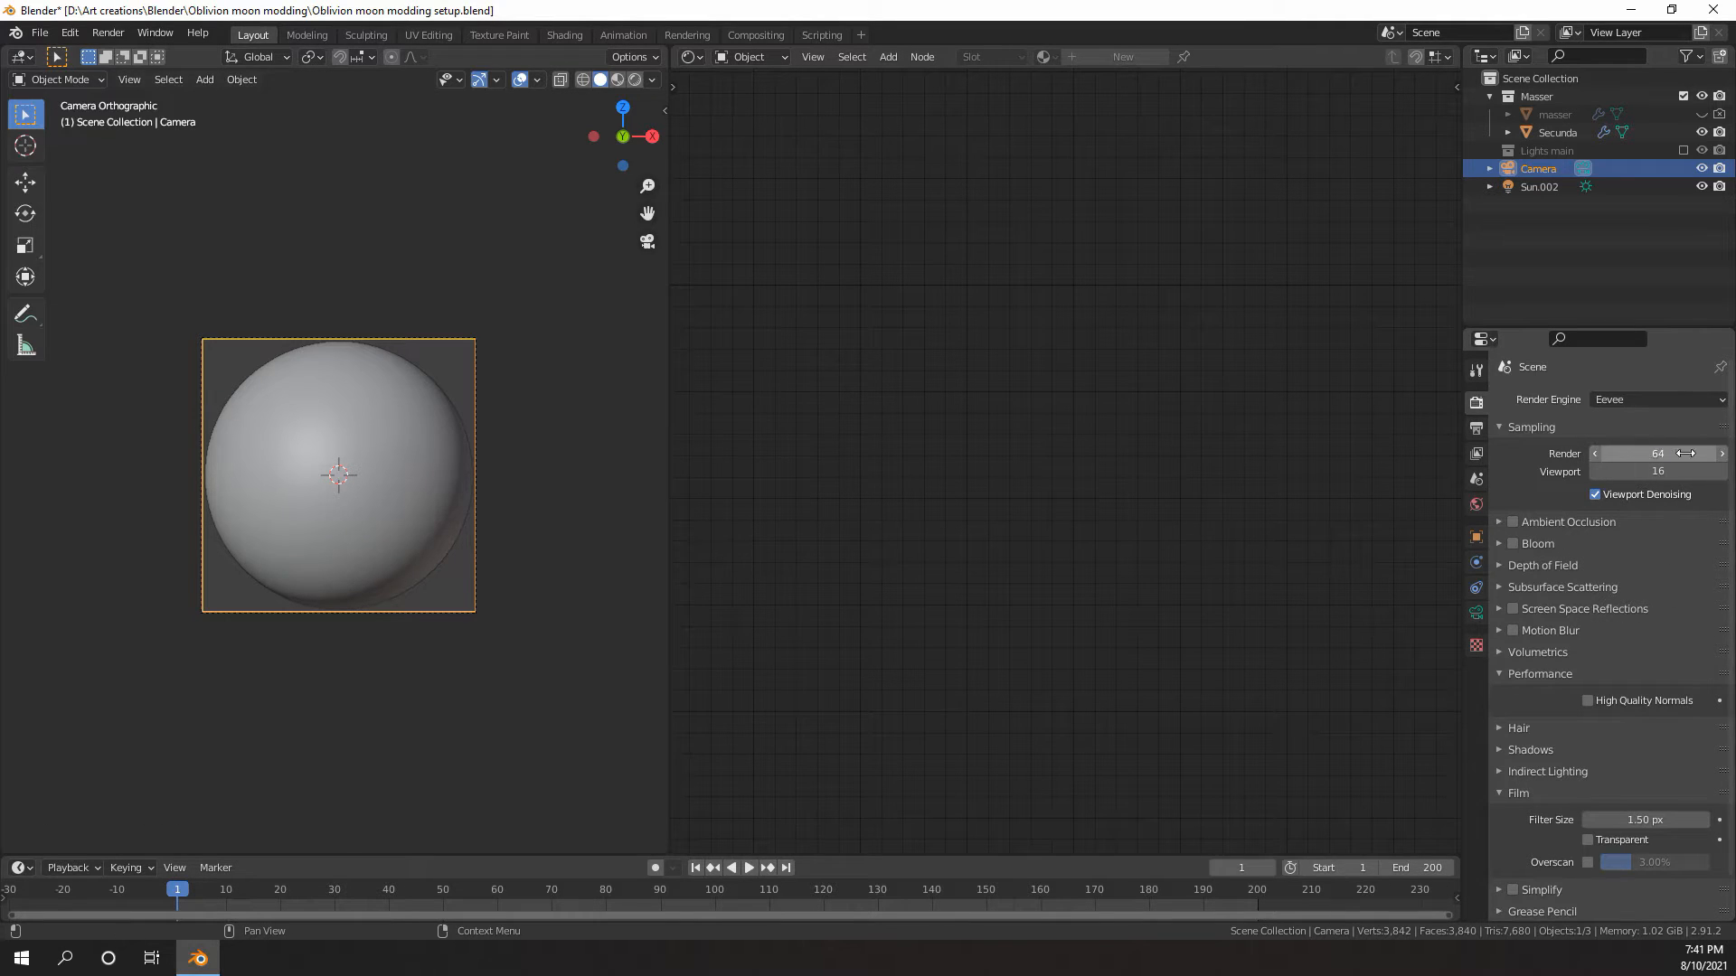
scroll(397, 539, down, 4)
- Switch the viewport to Rendered shading and inspect Secunda's lit surface from outside the camera
middle_drag(389, 534, 398, 538)
scroll(398, 539, up, 1)
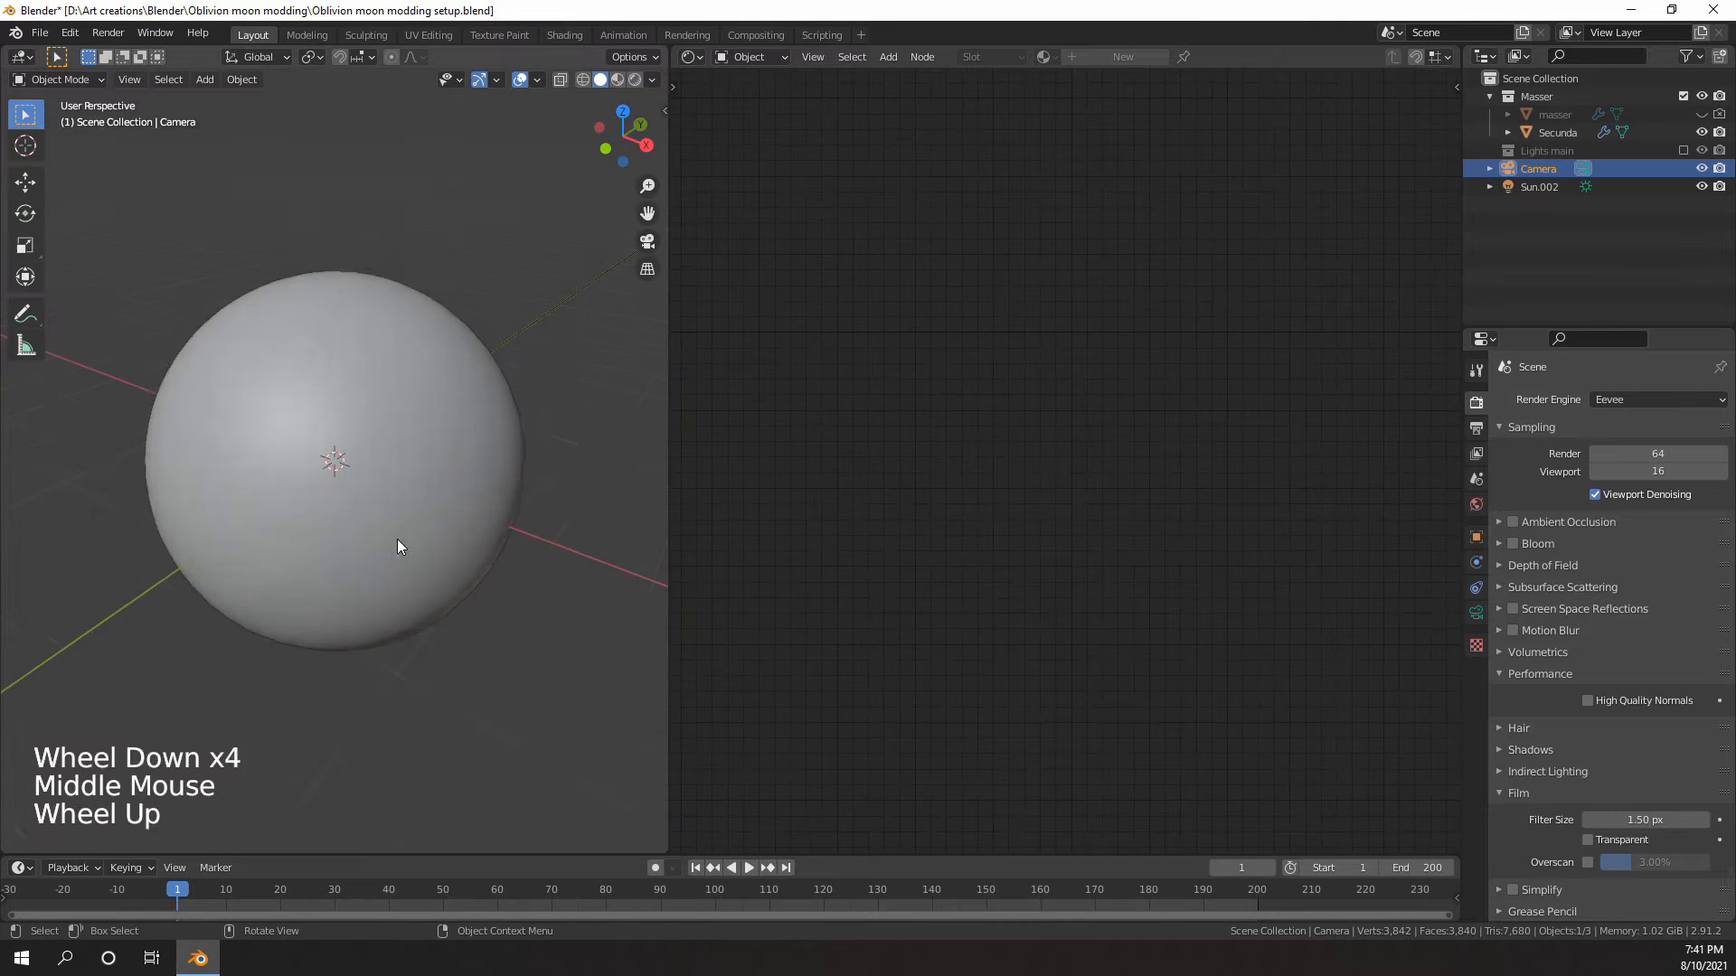
scroll(397, 515, down, 10)
key(z)
click(400, 409)
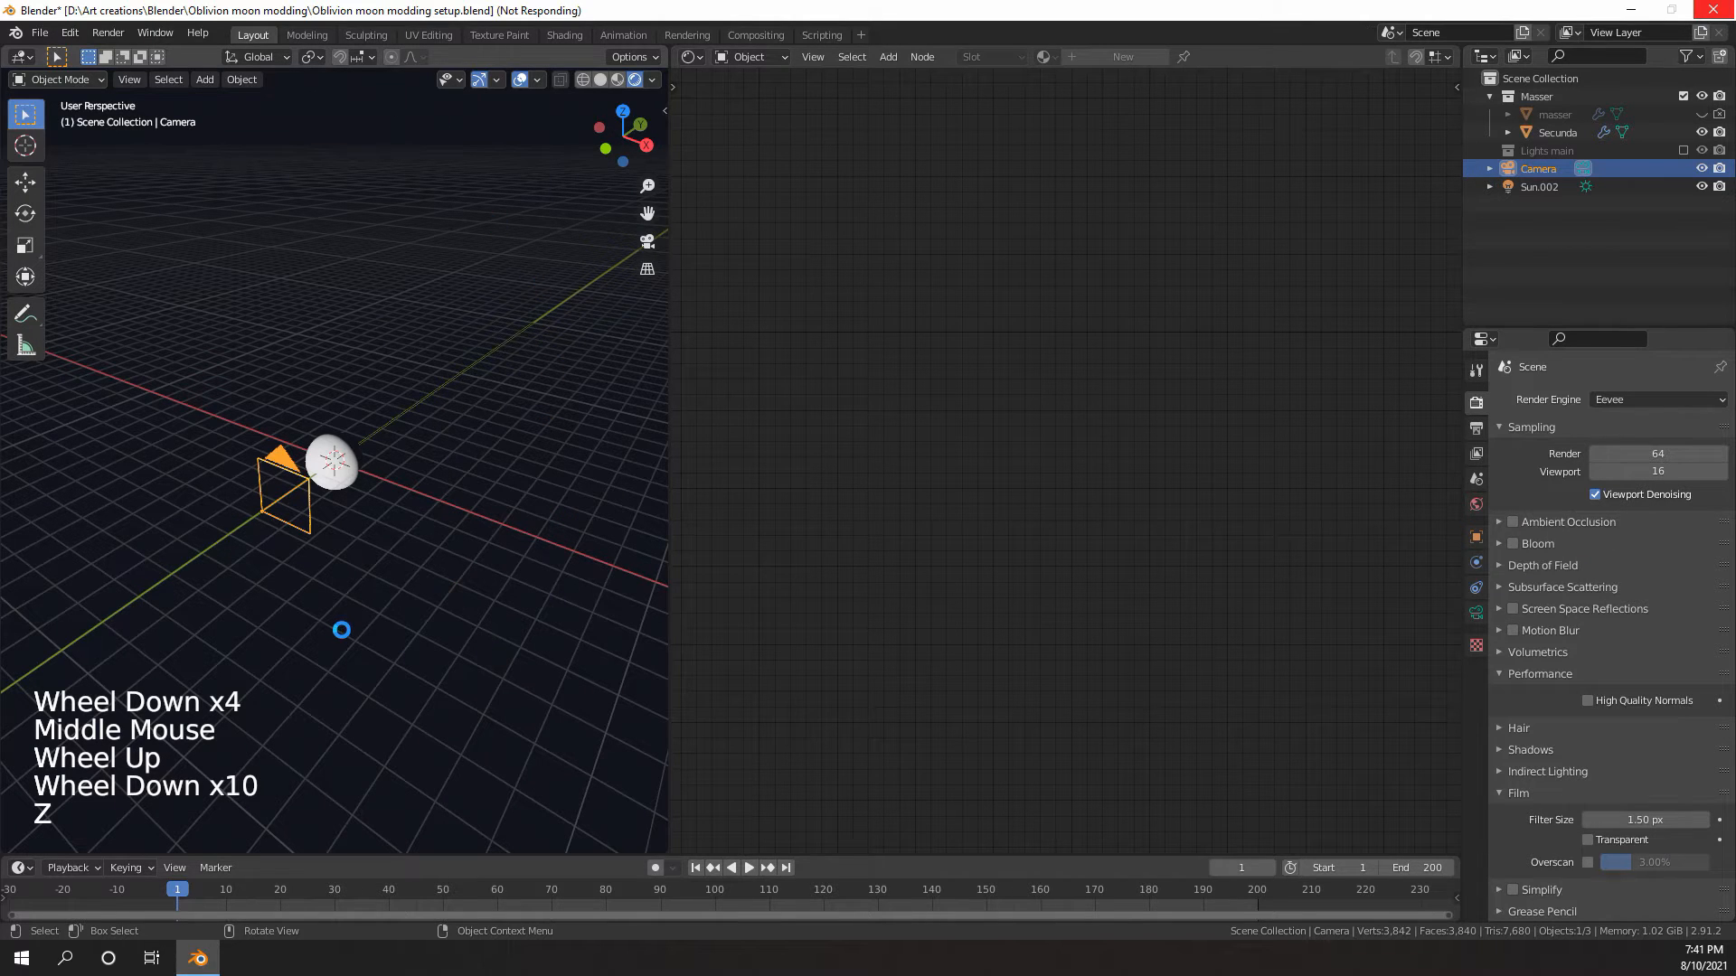
middle_click(350, 607)
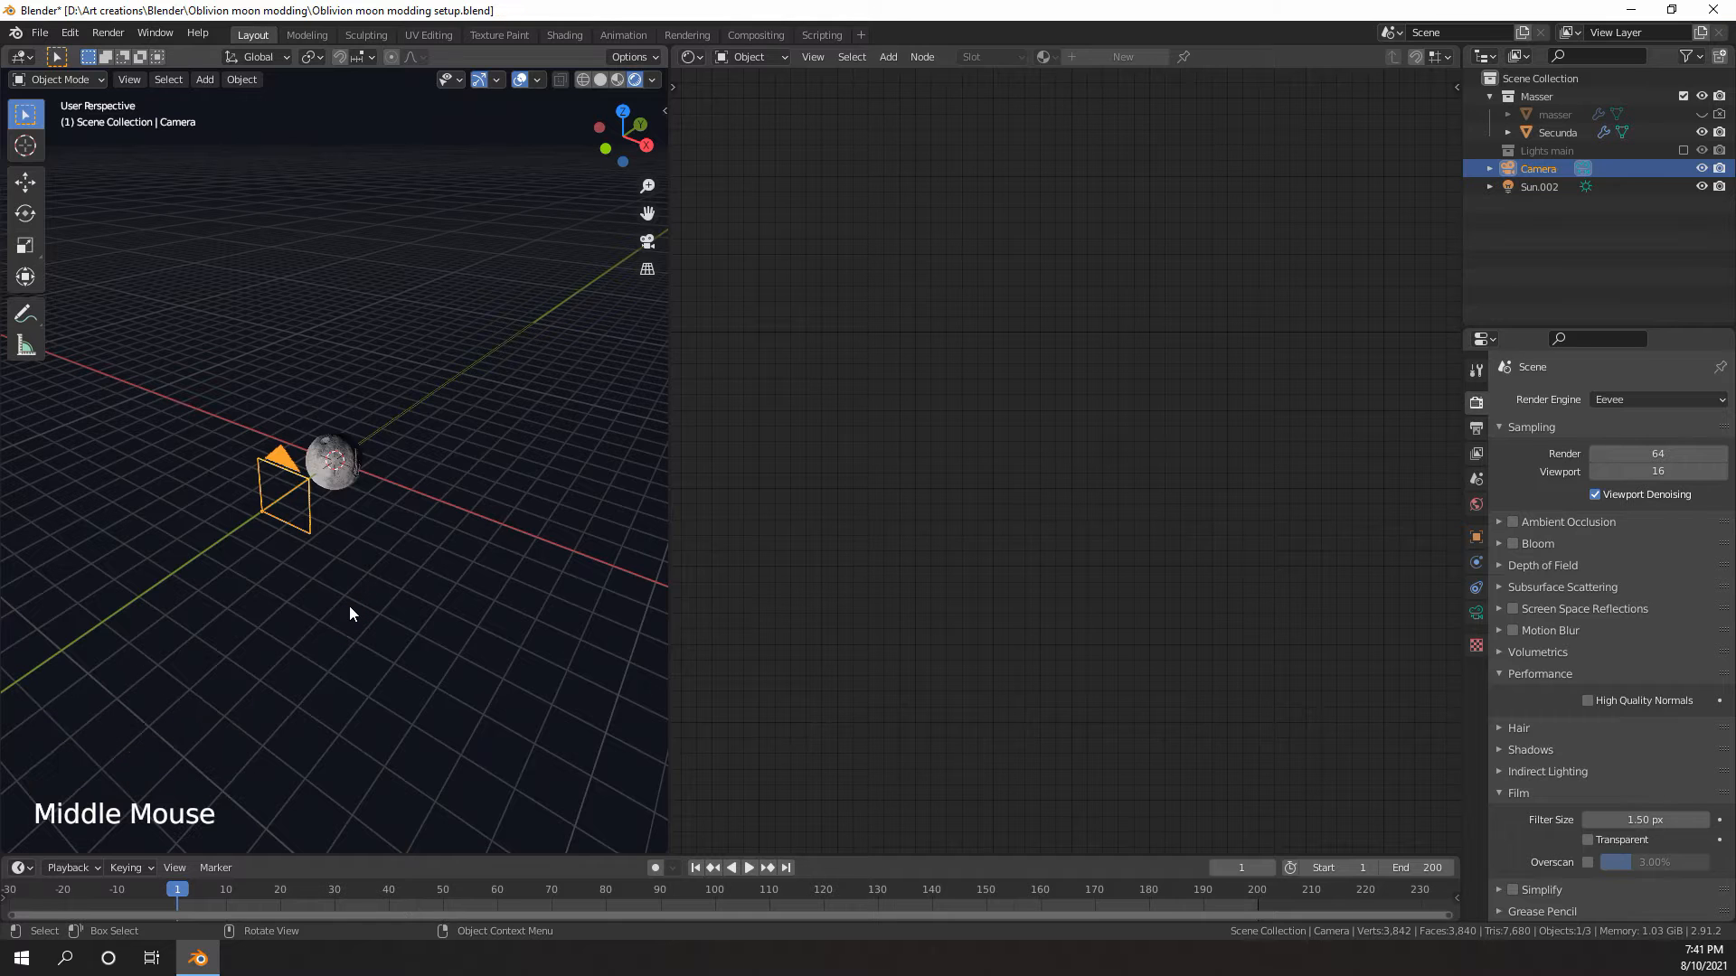
scroll(355, 590, up, 5)
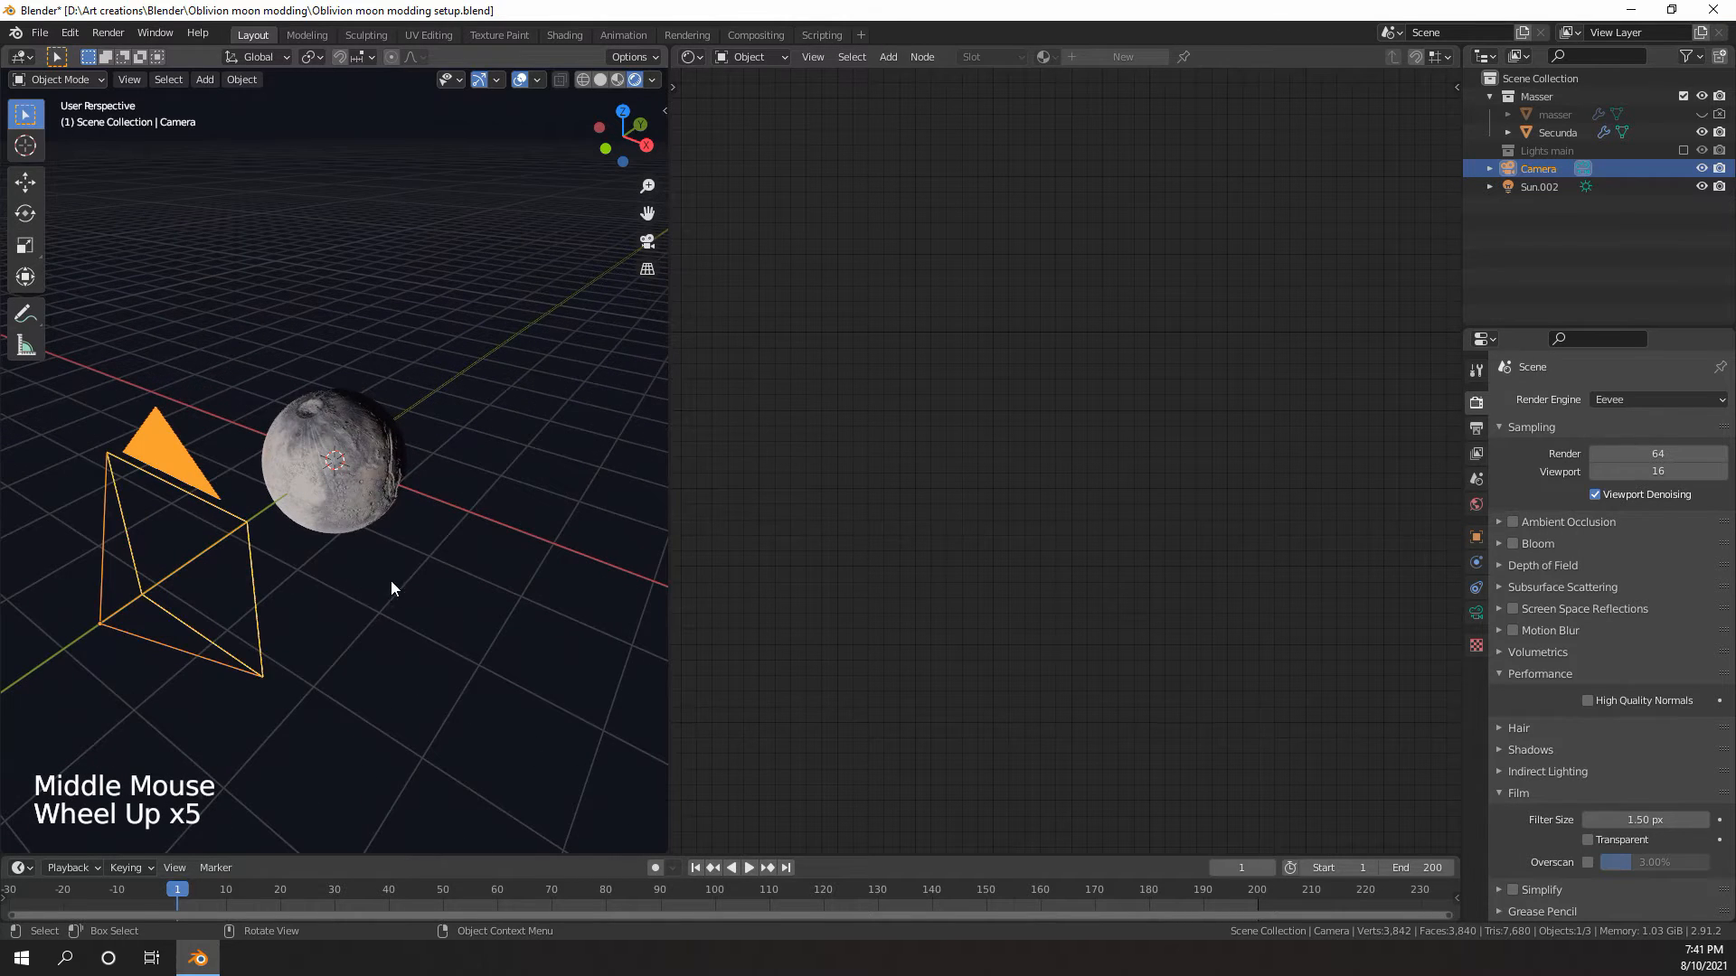
middle_drag(391, 583, 307, 385)
scroll(387, 555, up, 4)
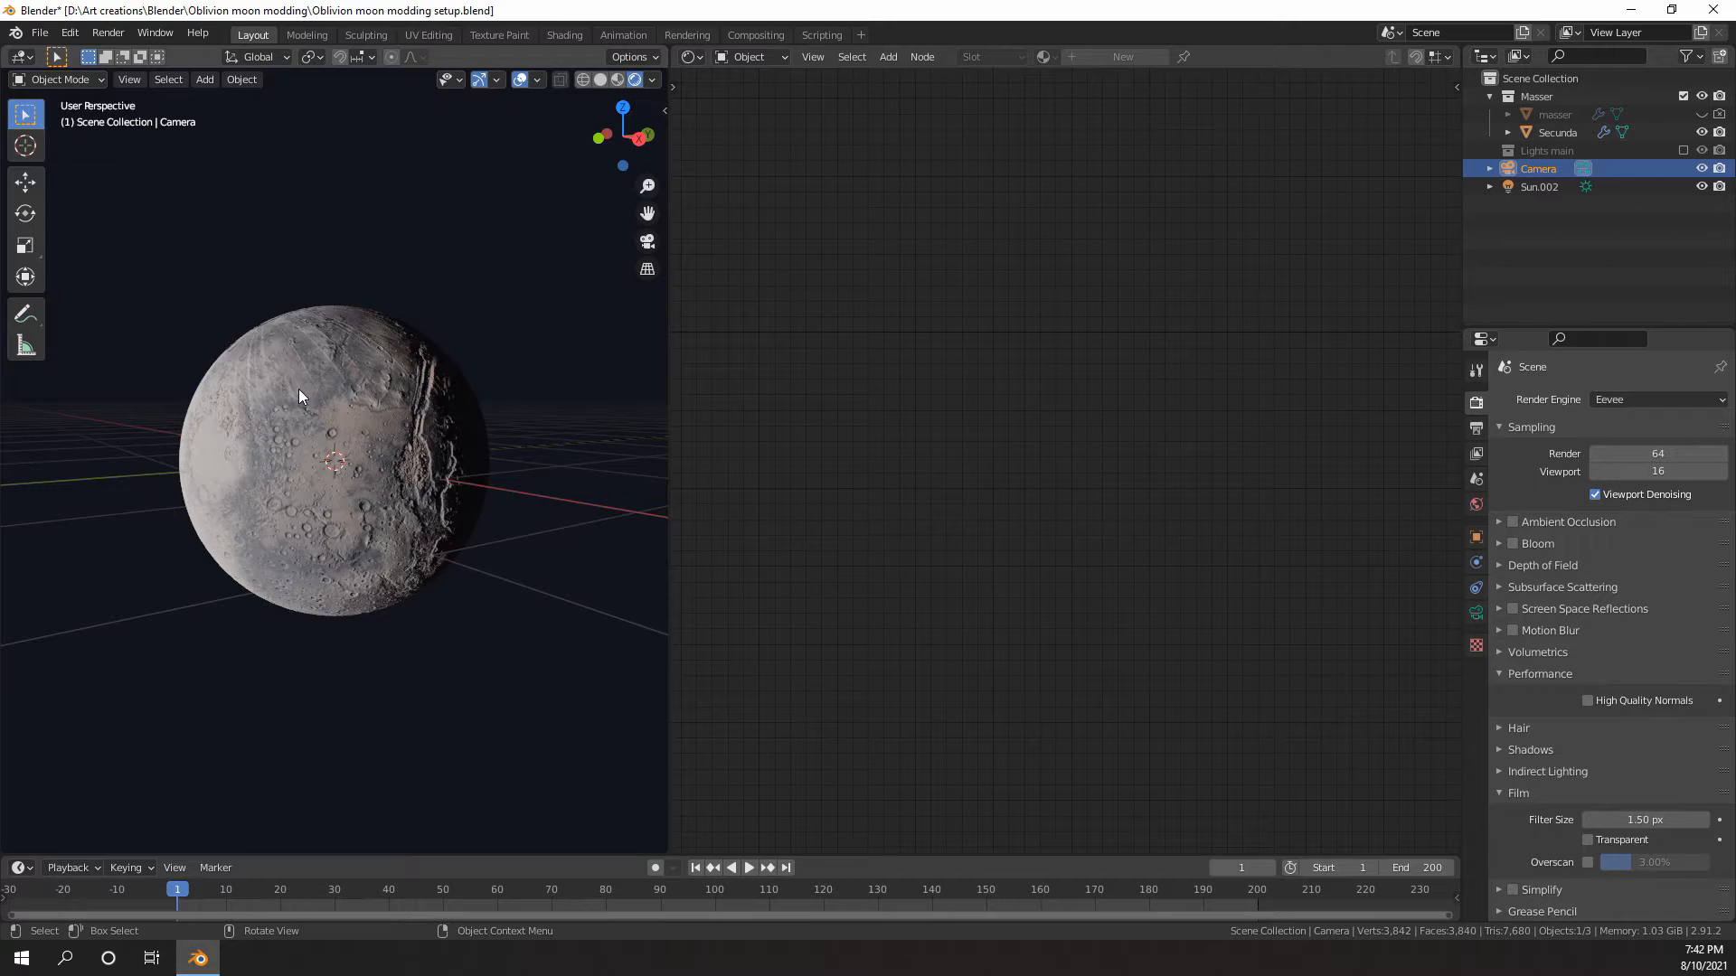
scroll(299, 396, down, 2)
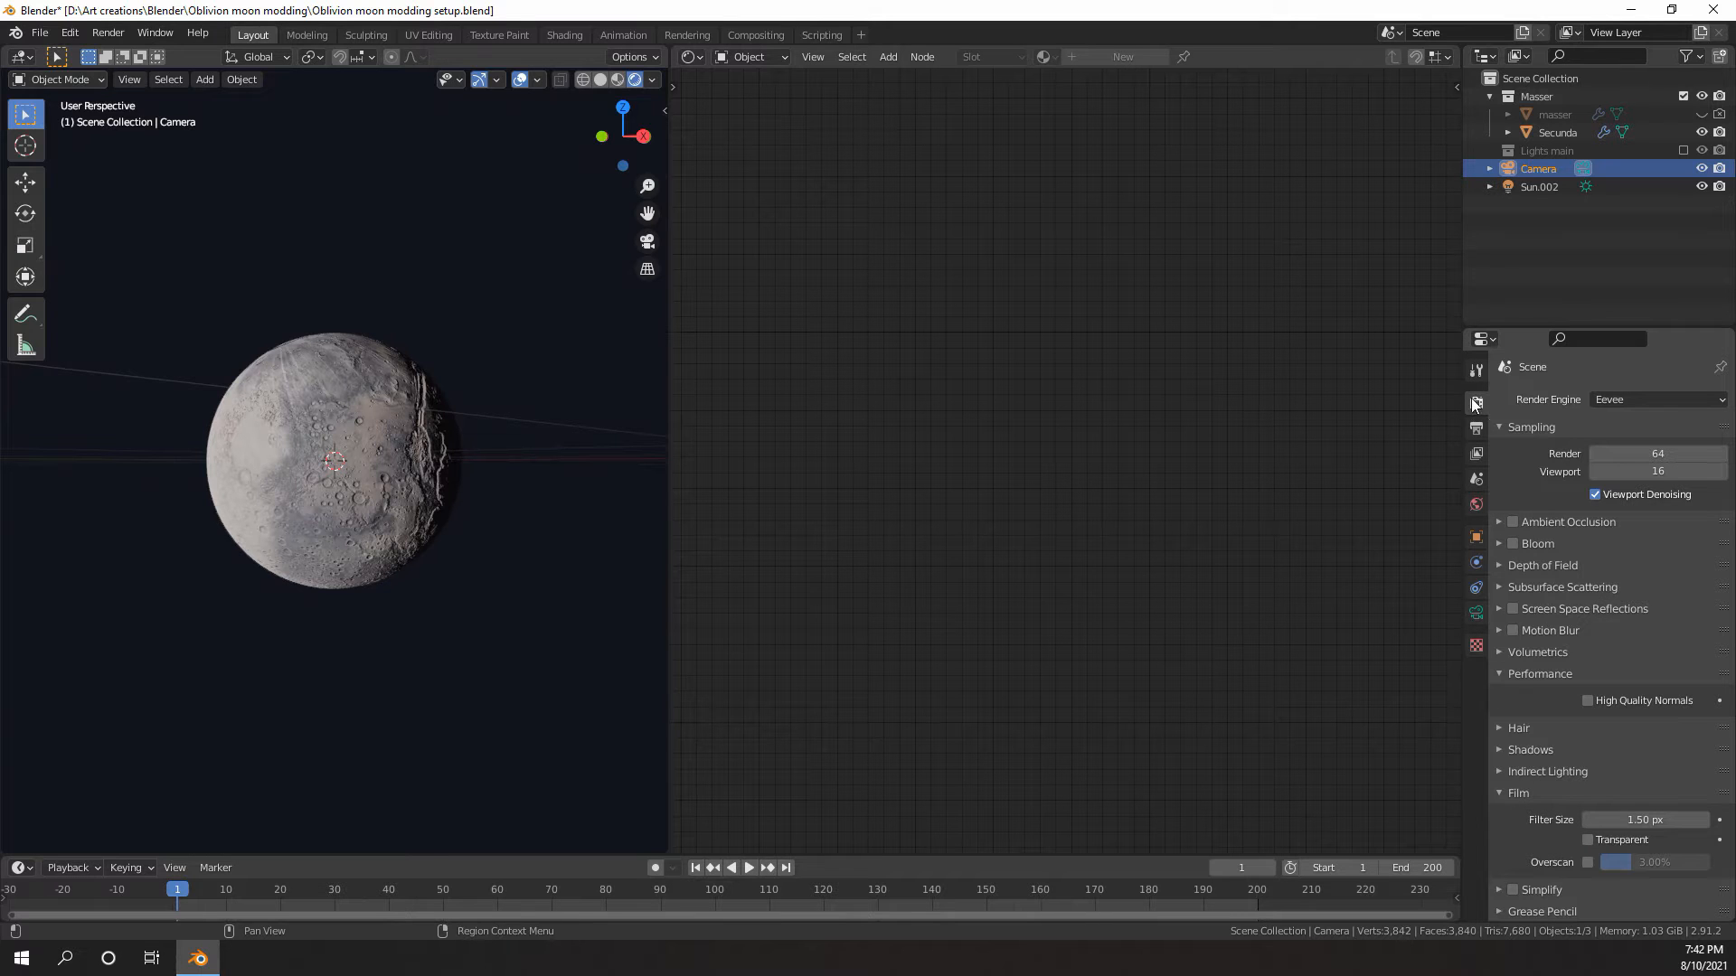
- Make the render's film background transparent and check Secunda against it from several angles
click(1587, 841)
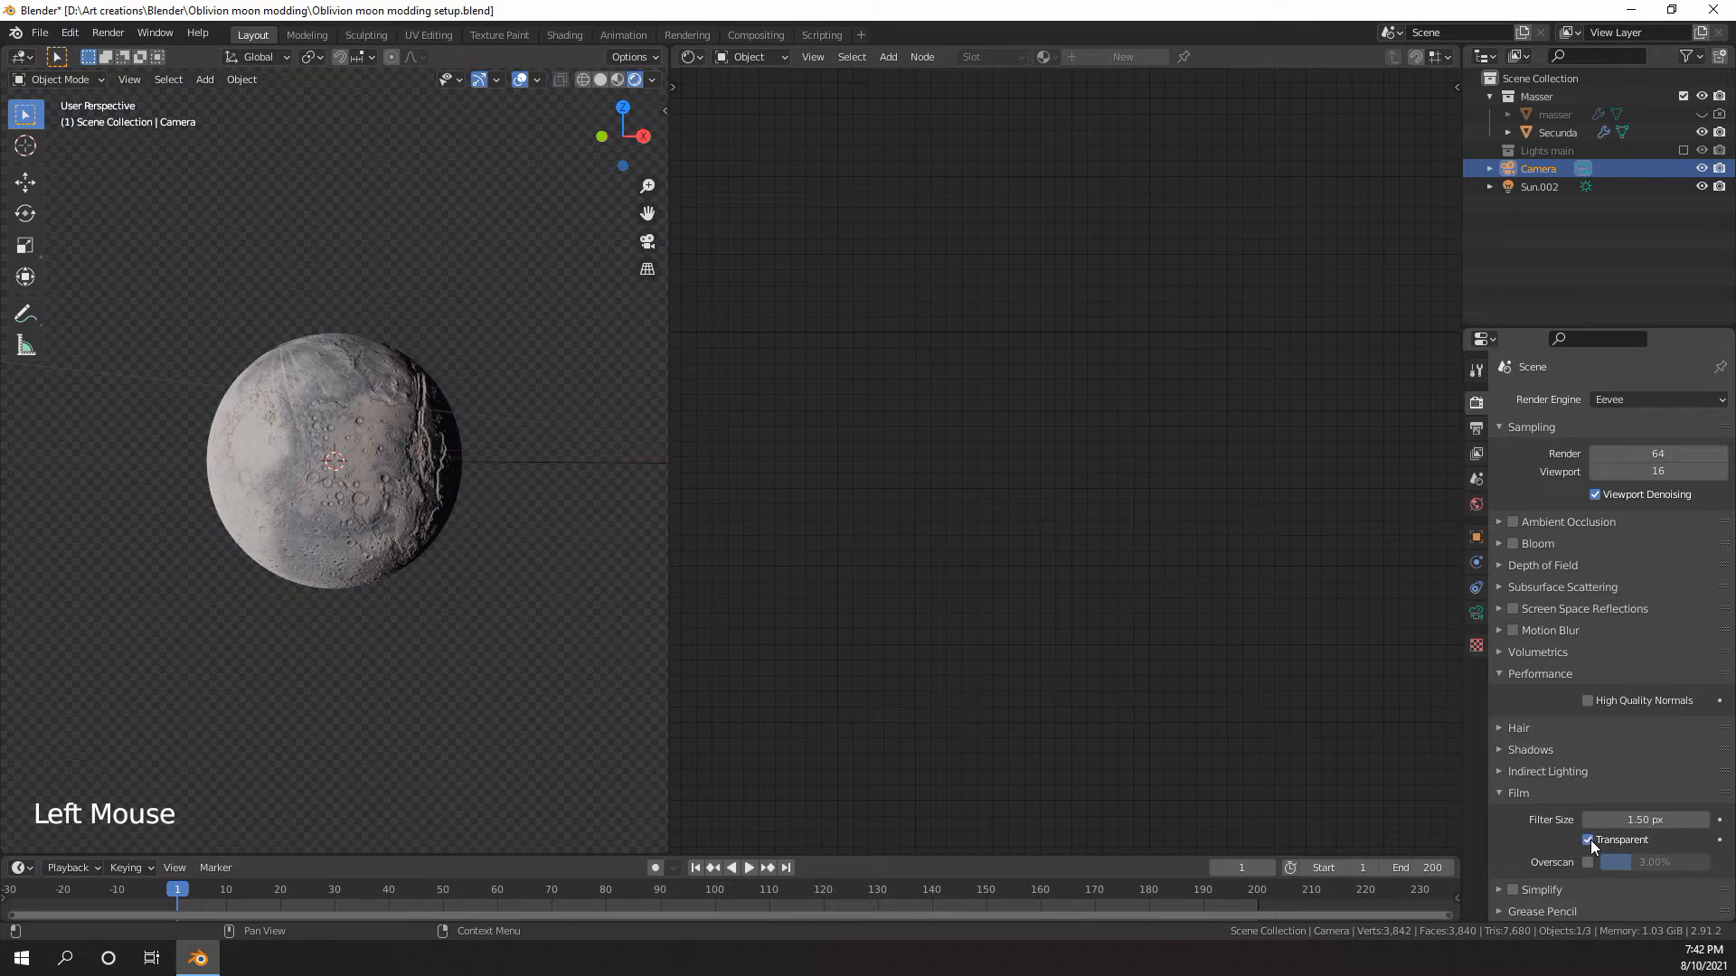
scroll(414, 356, down, 3)
middle_drag(415, 356, 327, 387)
scroll(437, 410, up, 6)
middle_drag(437, 411, 391, 513)
scroll(287, 409, up, 3)
scroll(331, 406, down, 5)
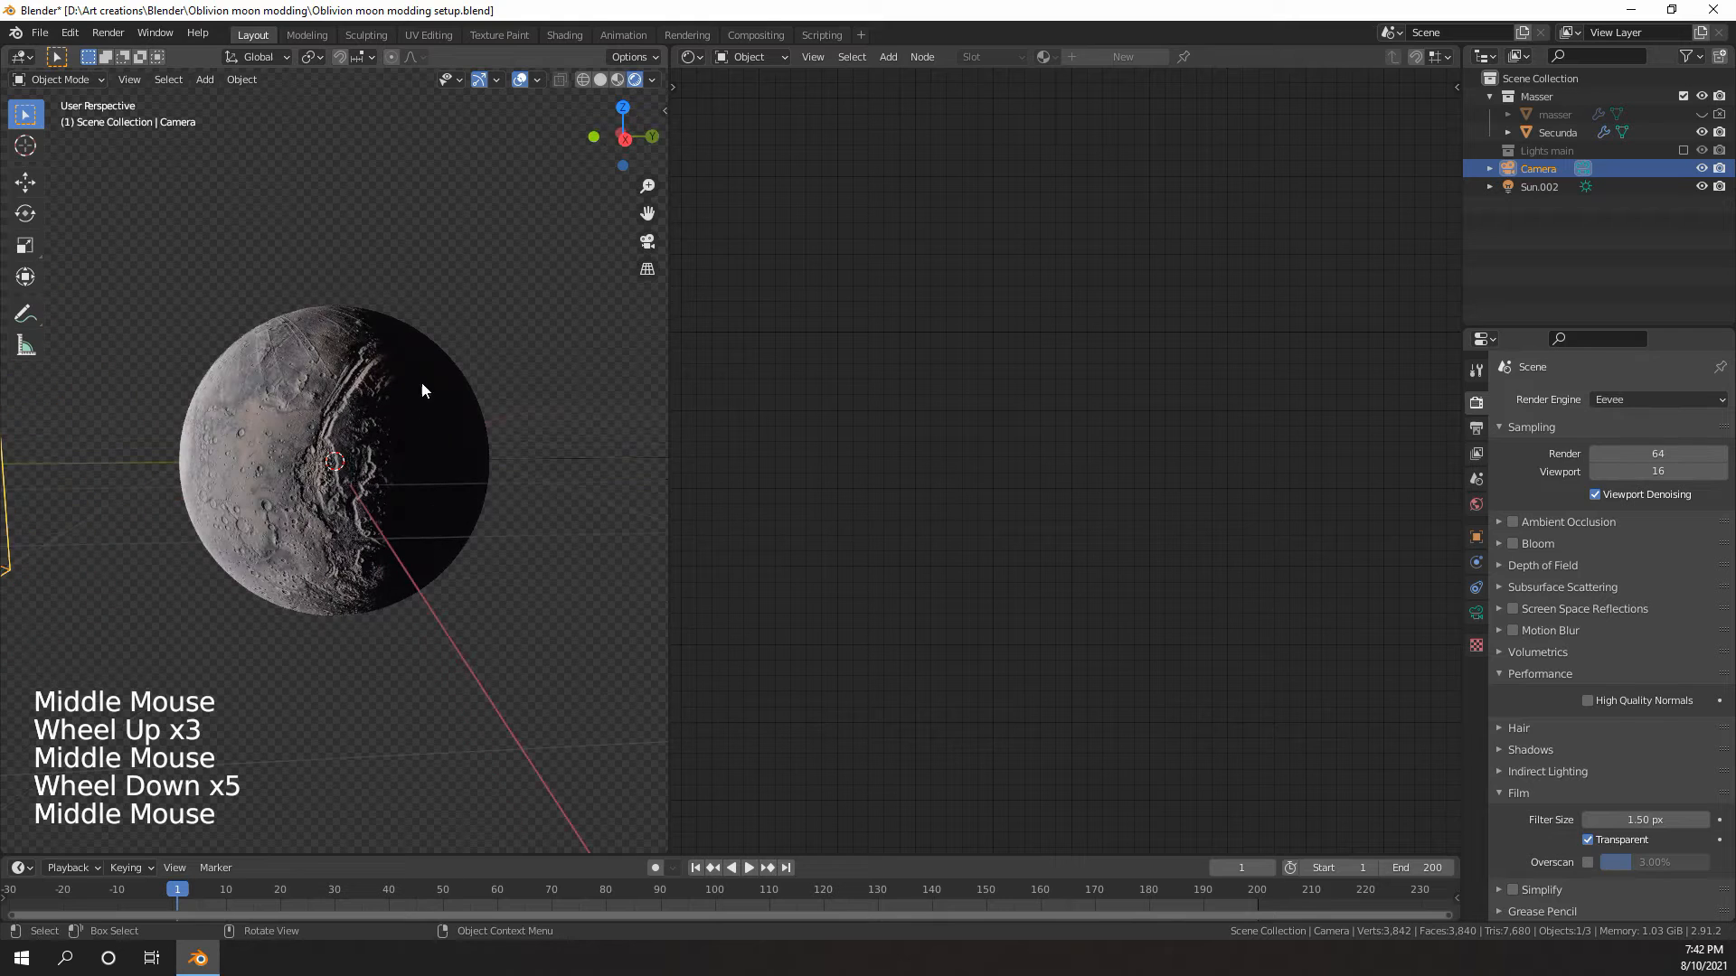
scroll(421, 384, down, 7)
middle_drag(421, 384, 291, 233)
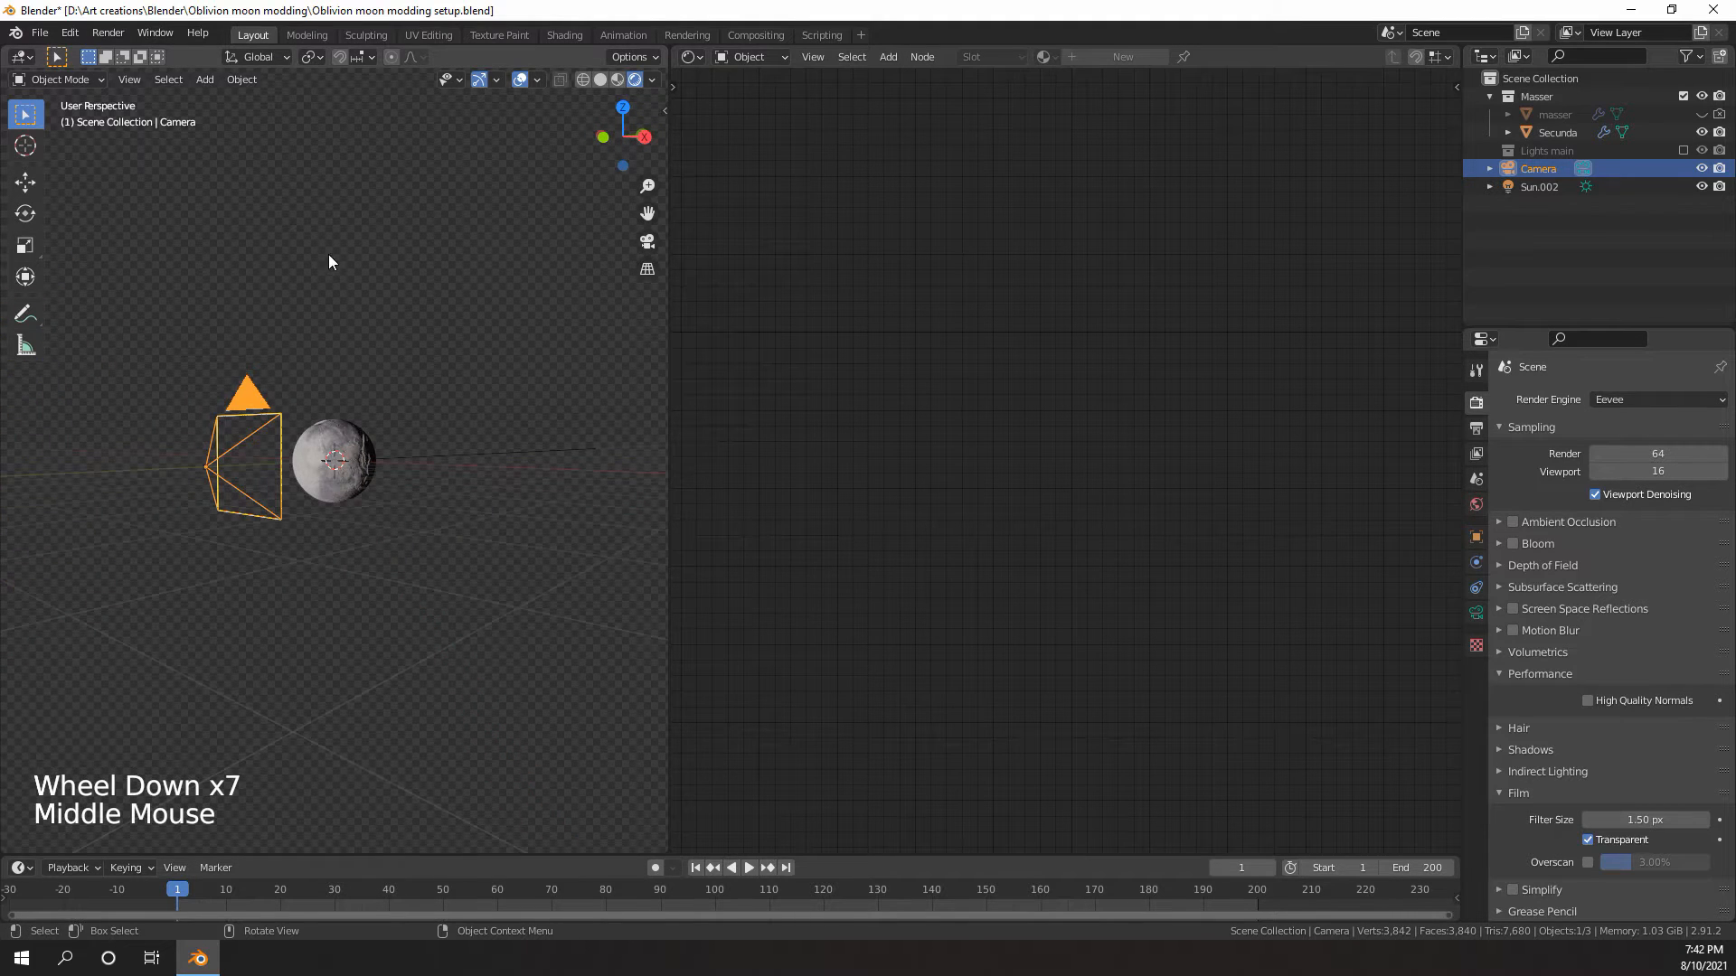
scroll(311, 296, up, 3)
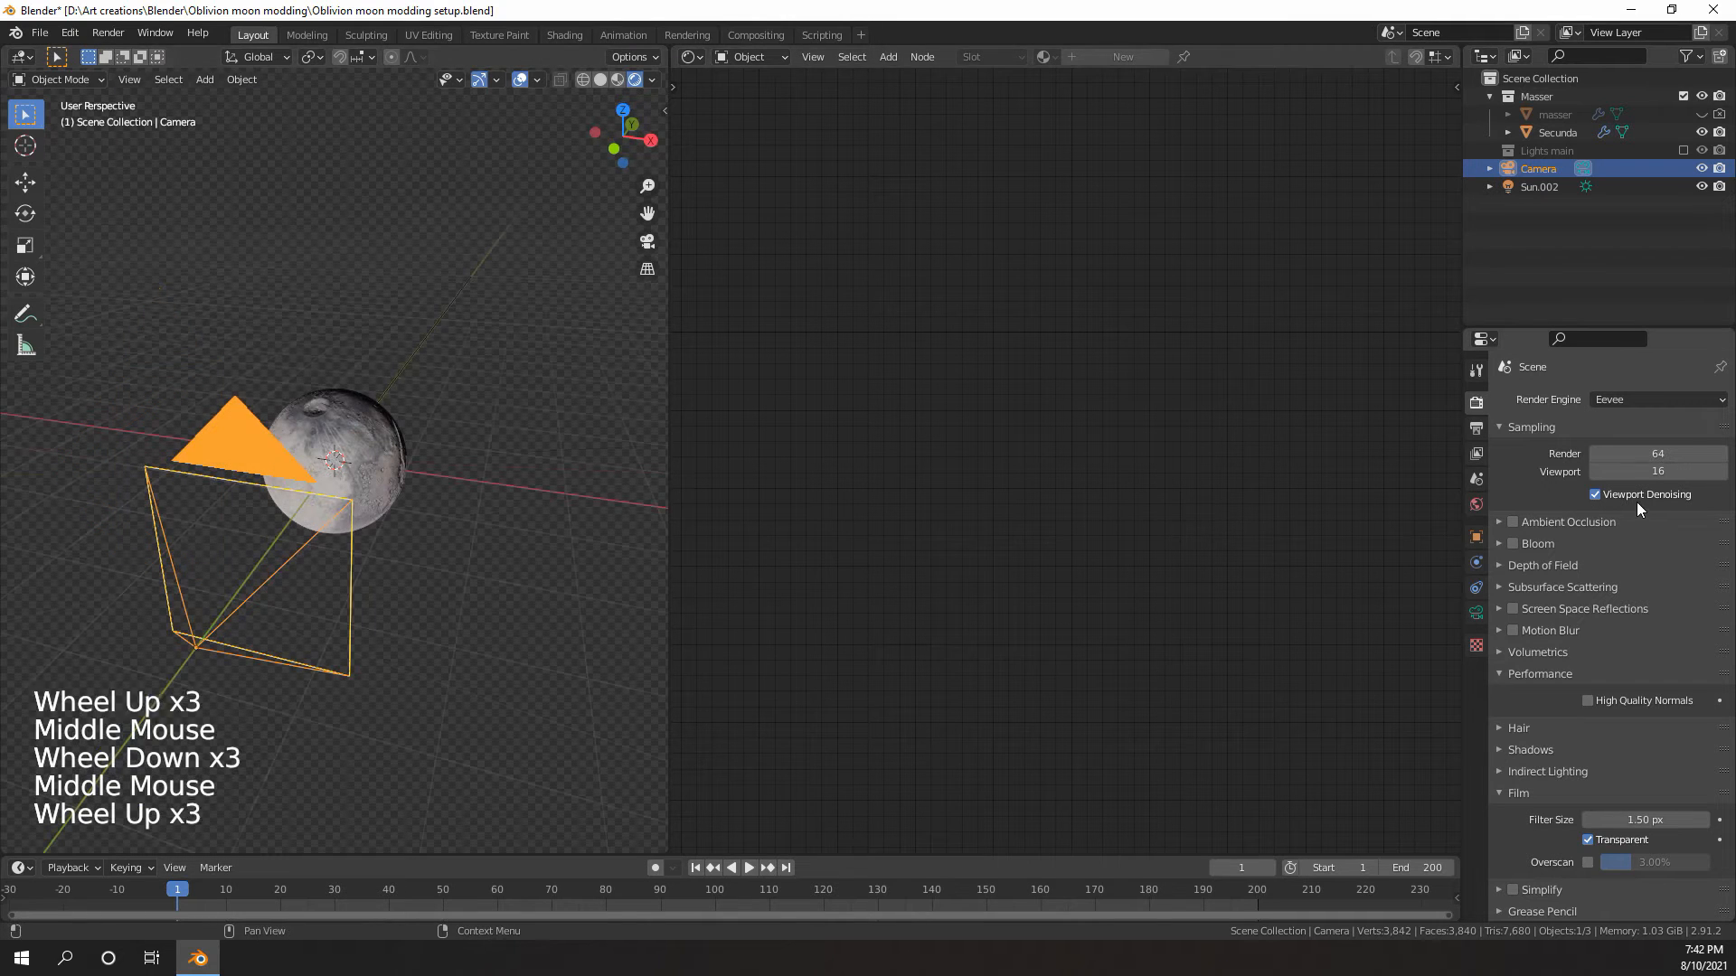
- Review the output dimensions and file format, and choose RGBA as the PNG color mode
scroll(1637, 502, up, 3)
click(1476, 427)
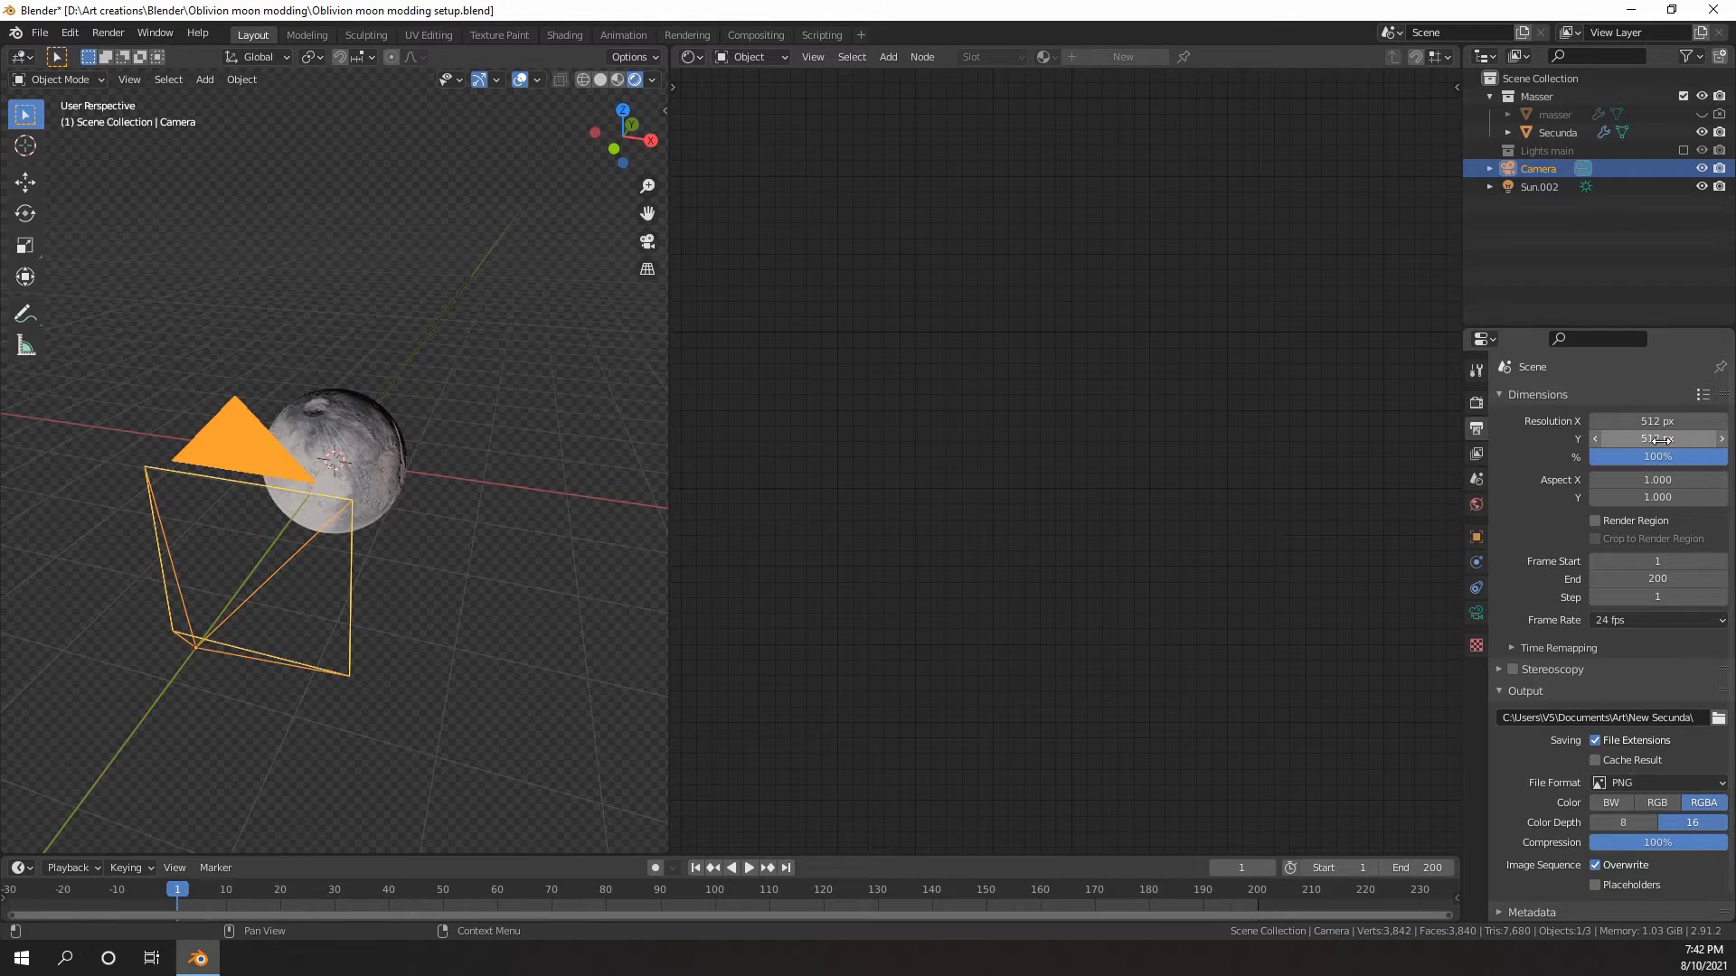
middle_drag(468, 505, 387, 454)
scroll(398, 447, up, 3)
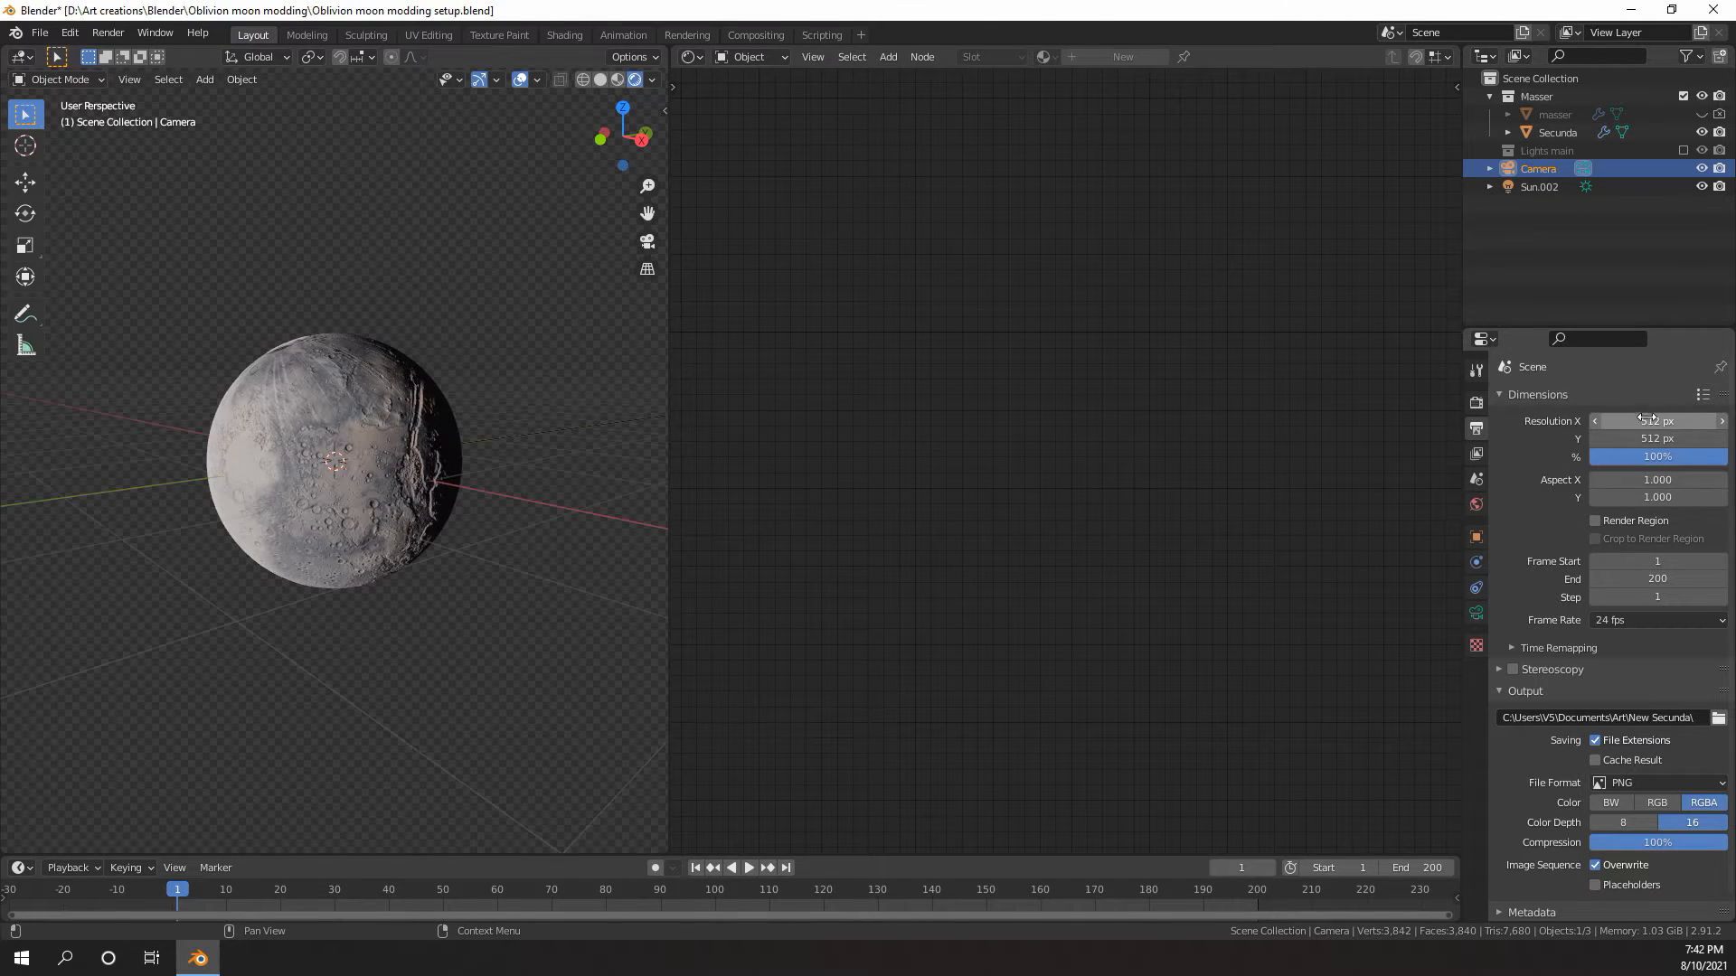
scroll(1648, 756, down, 4)
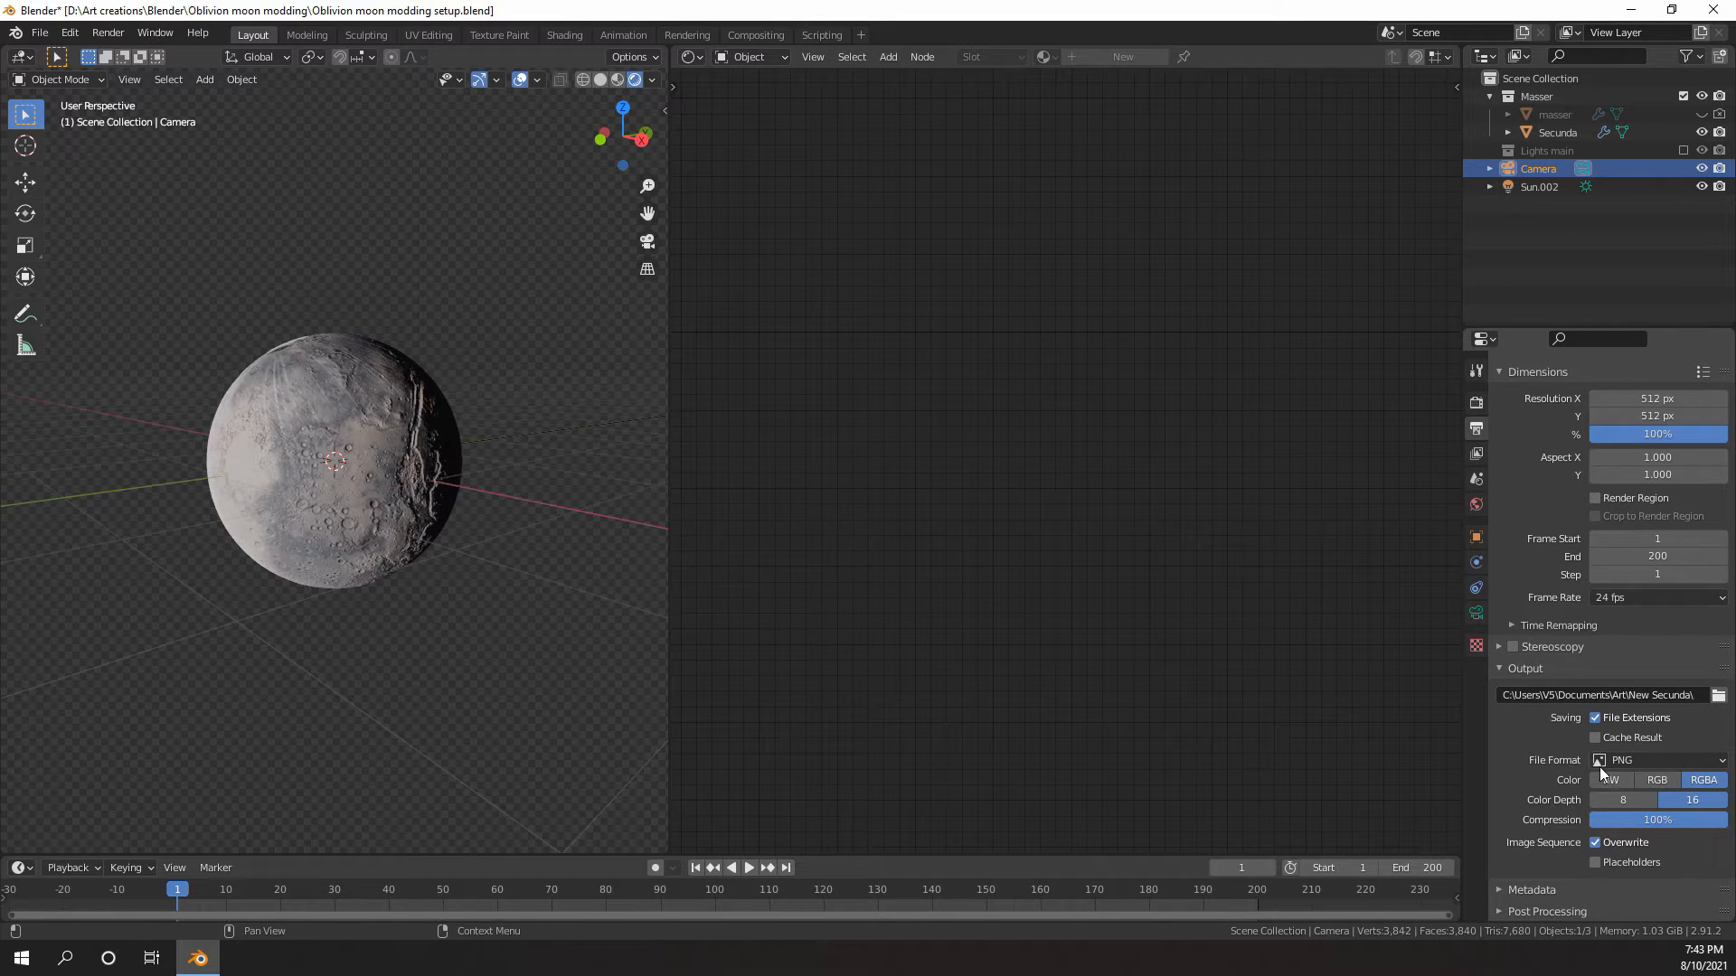
click(1710, 783)
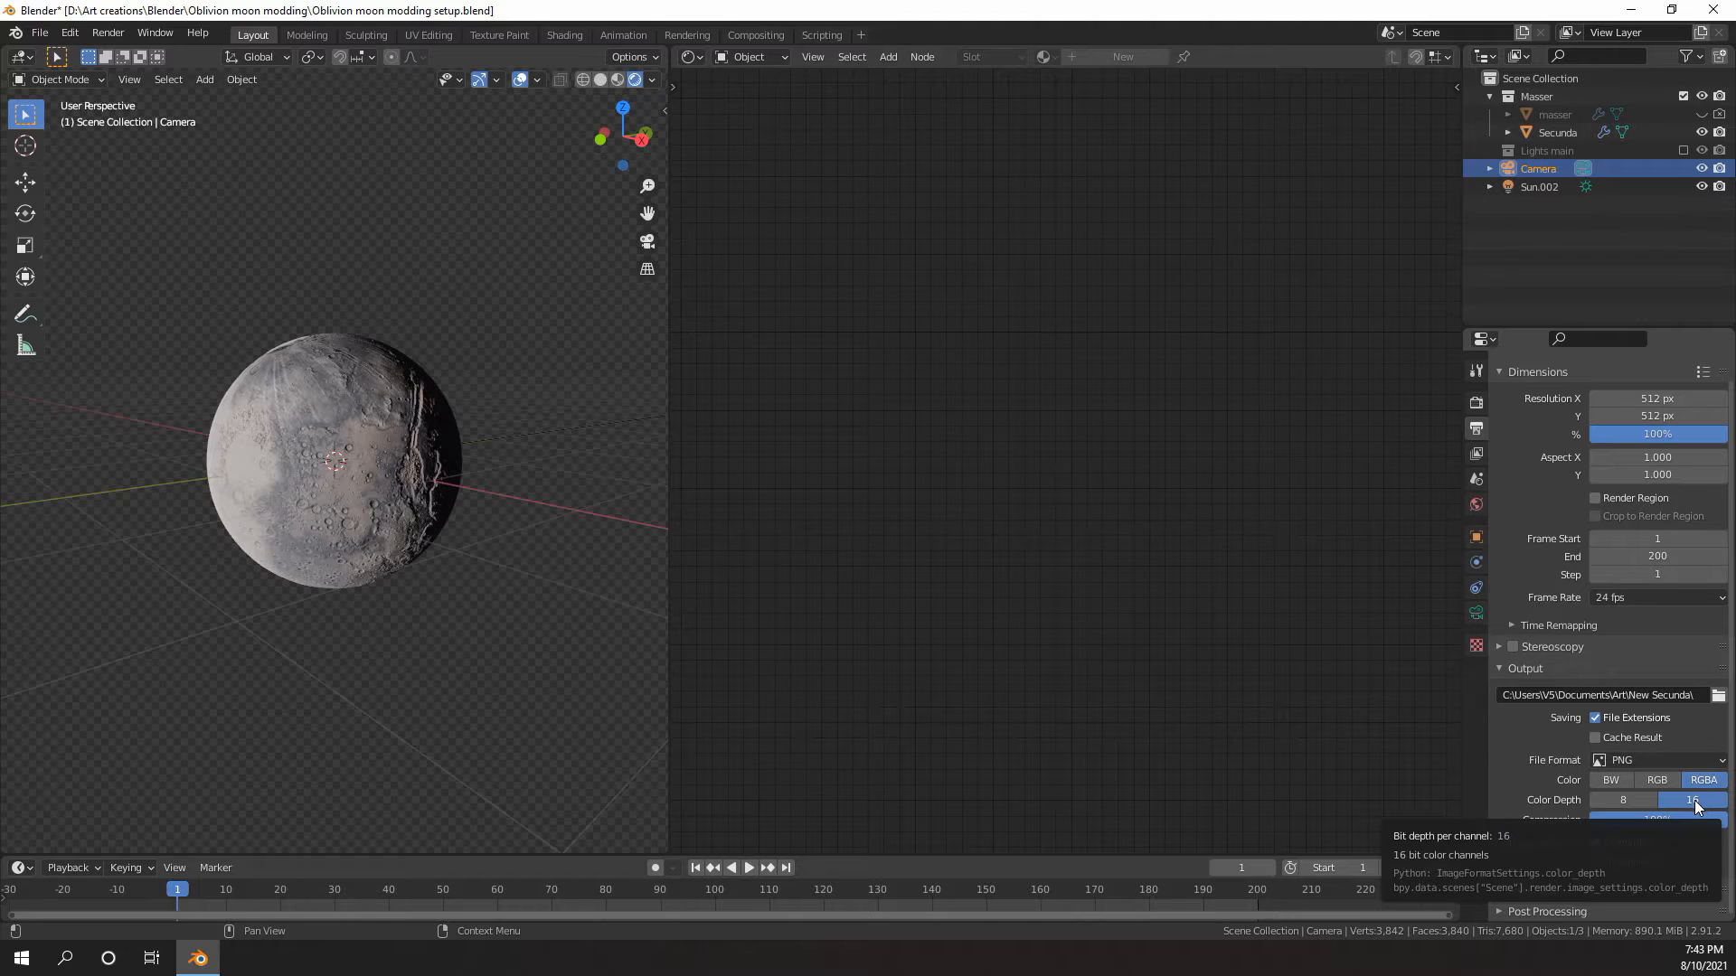
- Examine Secunda and the camera from several angles against the transparent background
scroll(470, 597, down, 4)
middle_drag(470, 596, 463, 593)
scroll(463, 593, up, 3)
middle_drag(463, 592, 458, 534)
scroll(456, 587, down, 10)
scroll(368, 599, up, 5)
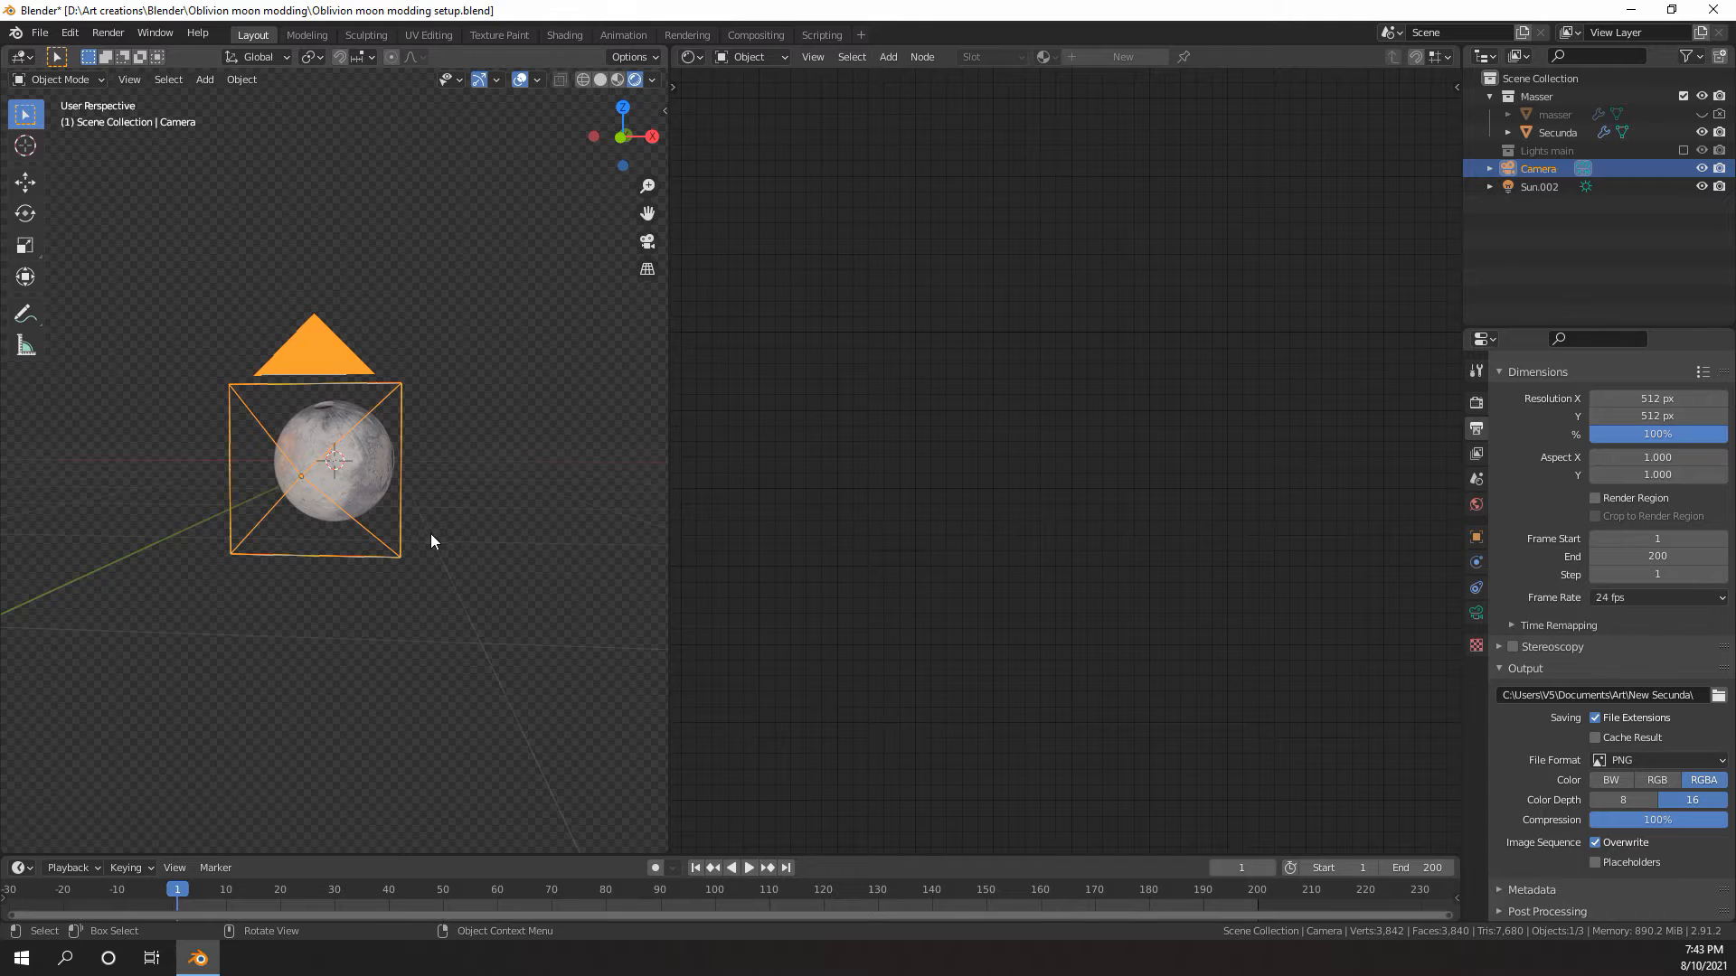
middle_drag(430, 534, 459, 533)
scroll(459, 534, up, 3)
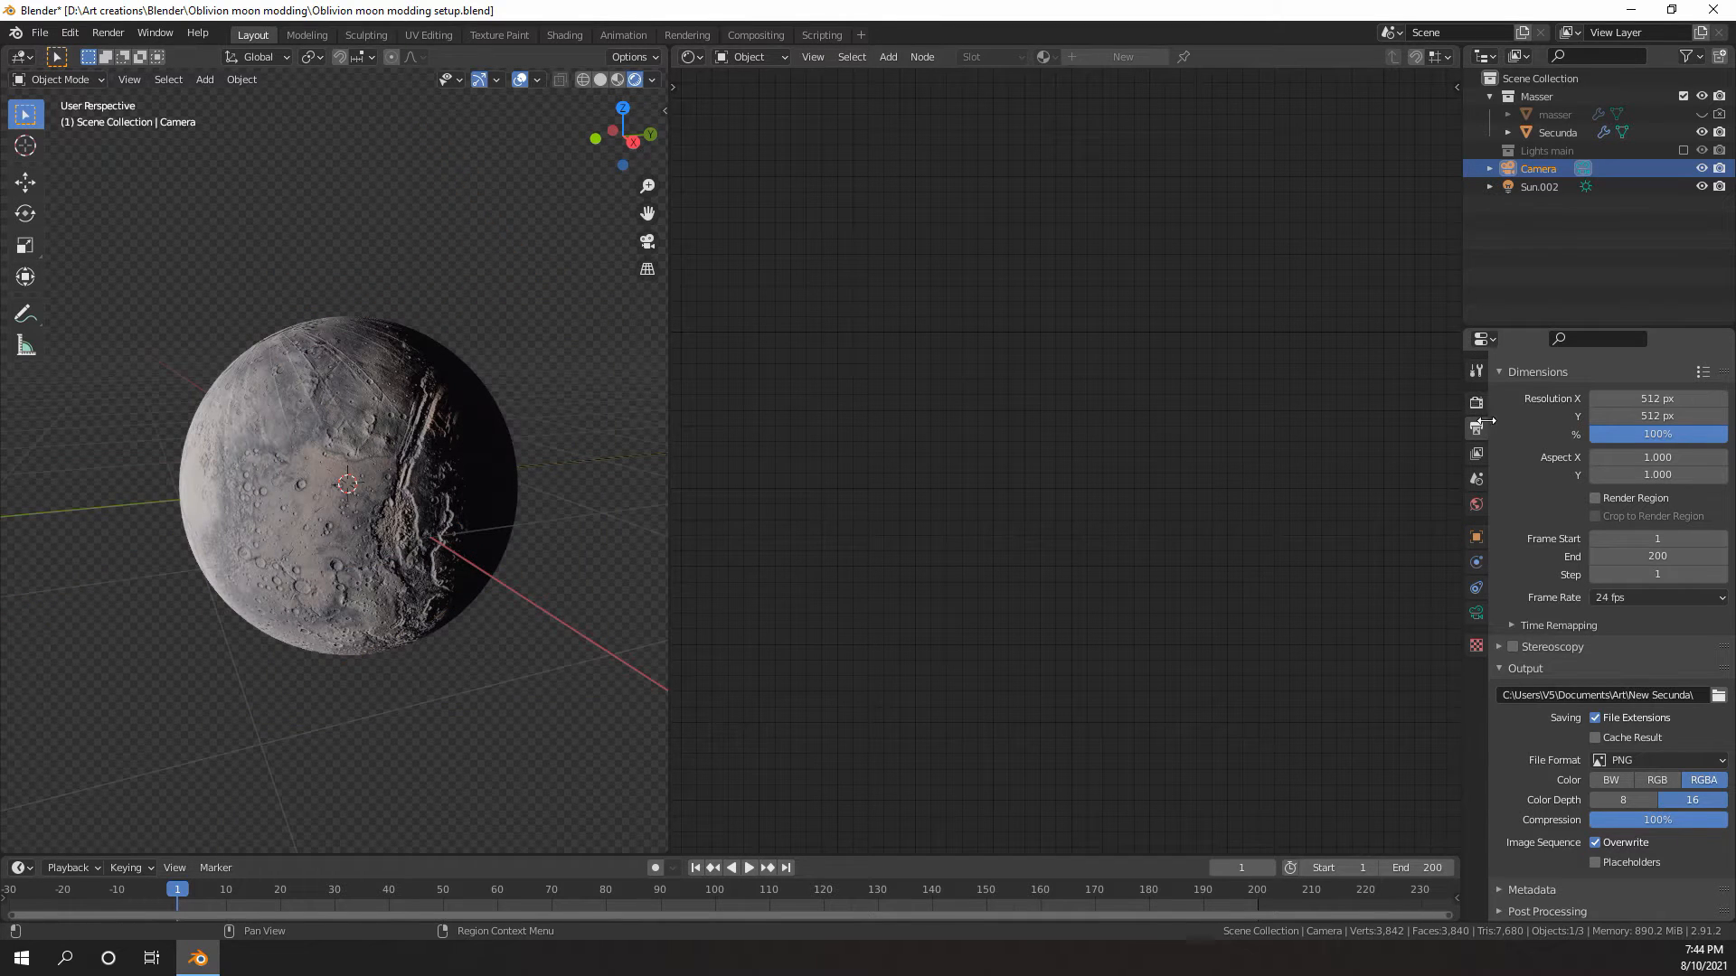
- Review the render, view layer, scene and camera settings
click(1476, 404)
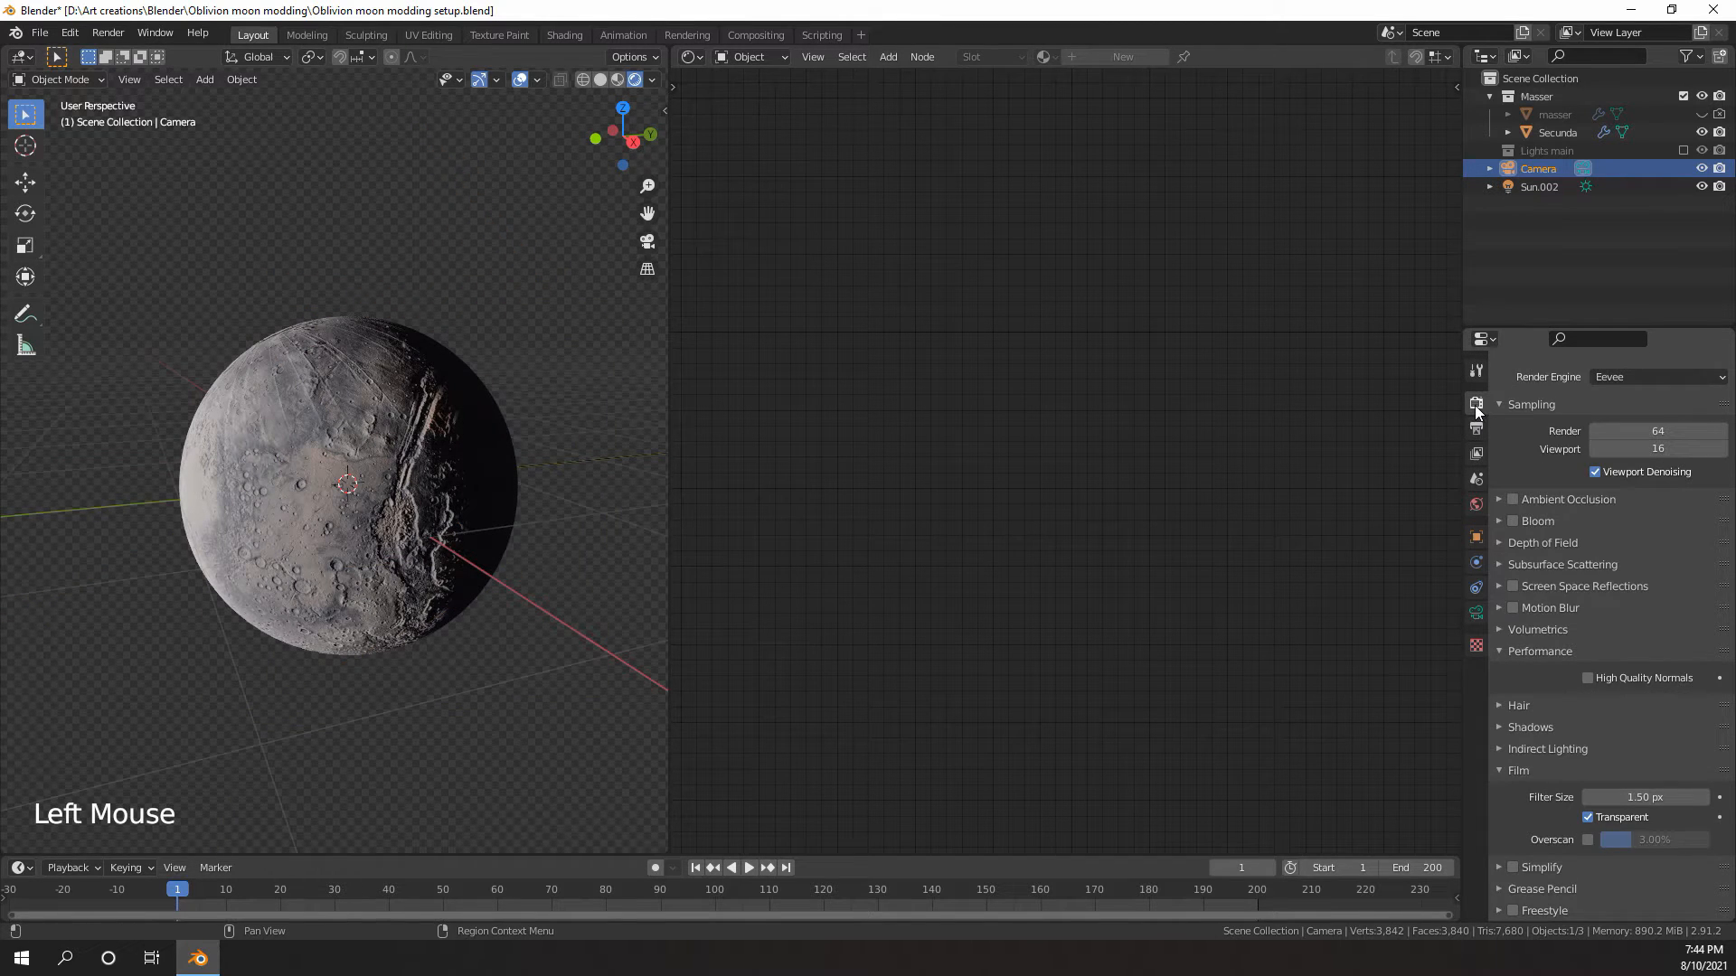
click(1476, 453)
click(1477, 479)
scroll(214, 517, down, 8)
middle_drag(215, 518, 235, 575)
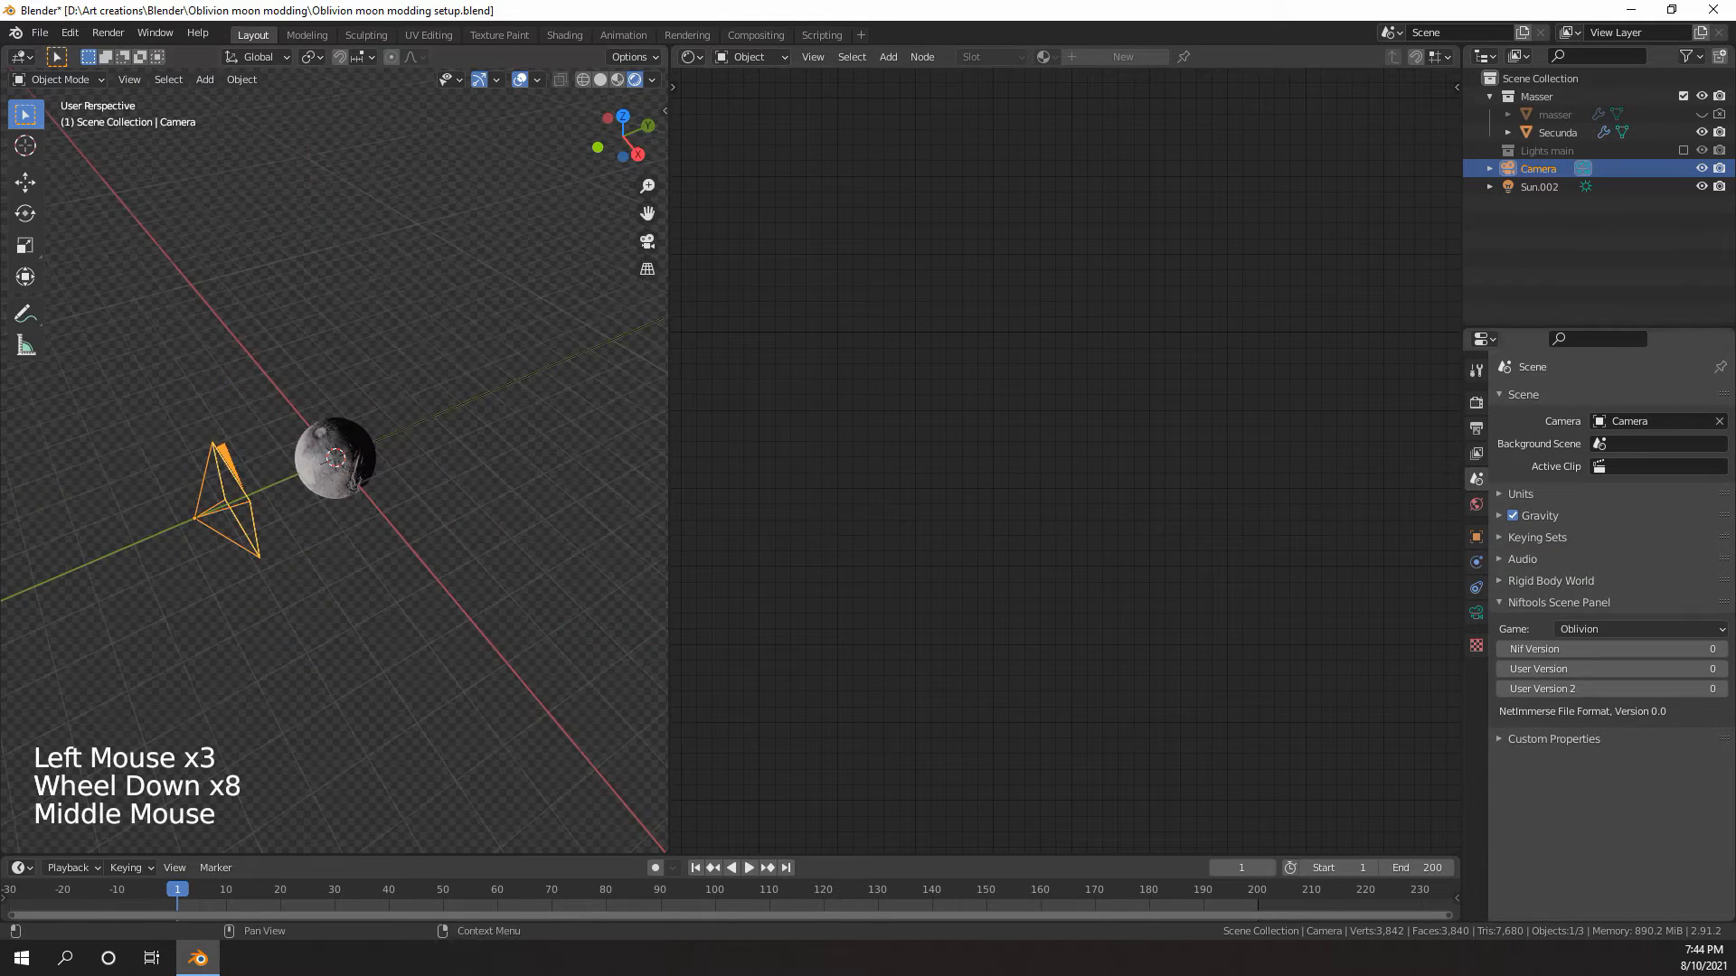
click(1476, 612)
middle_drag(533, 551, 551, 509)
- Select the sun light and try rotating it around the global Z axis to shift Secunda's shadow
click(1552, 188)
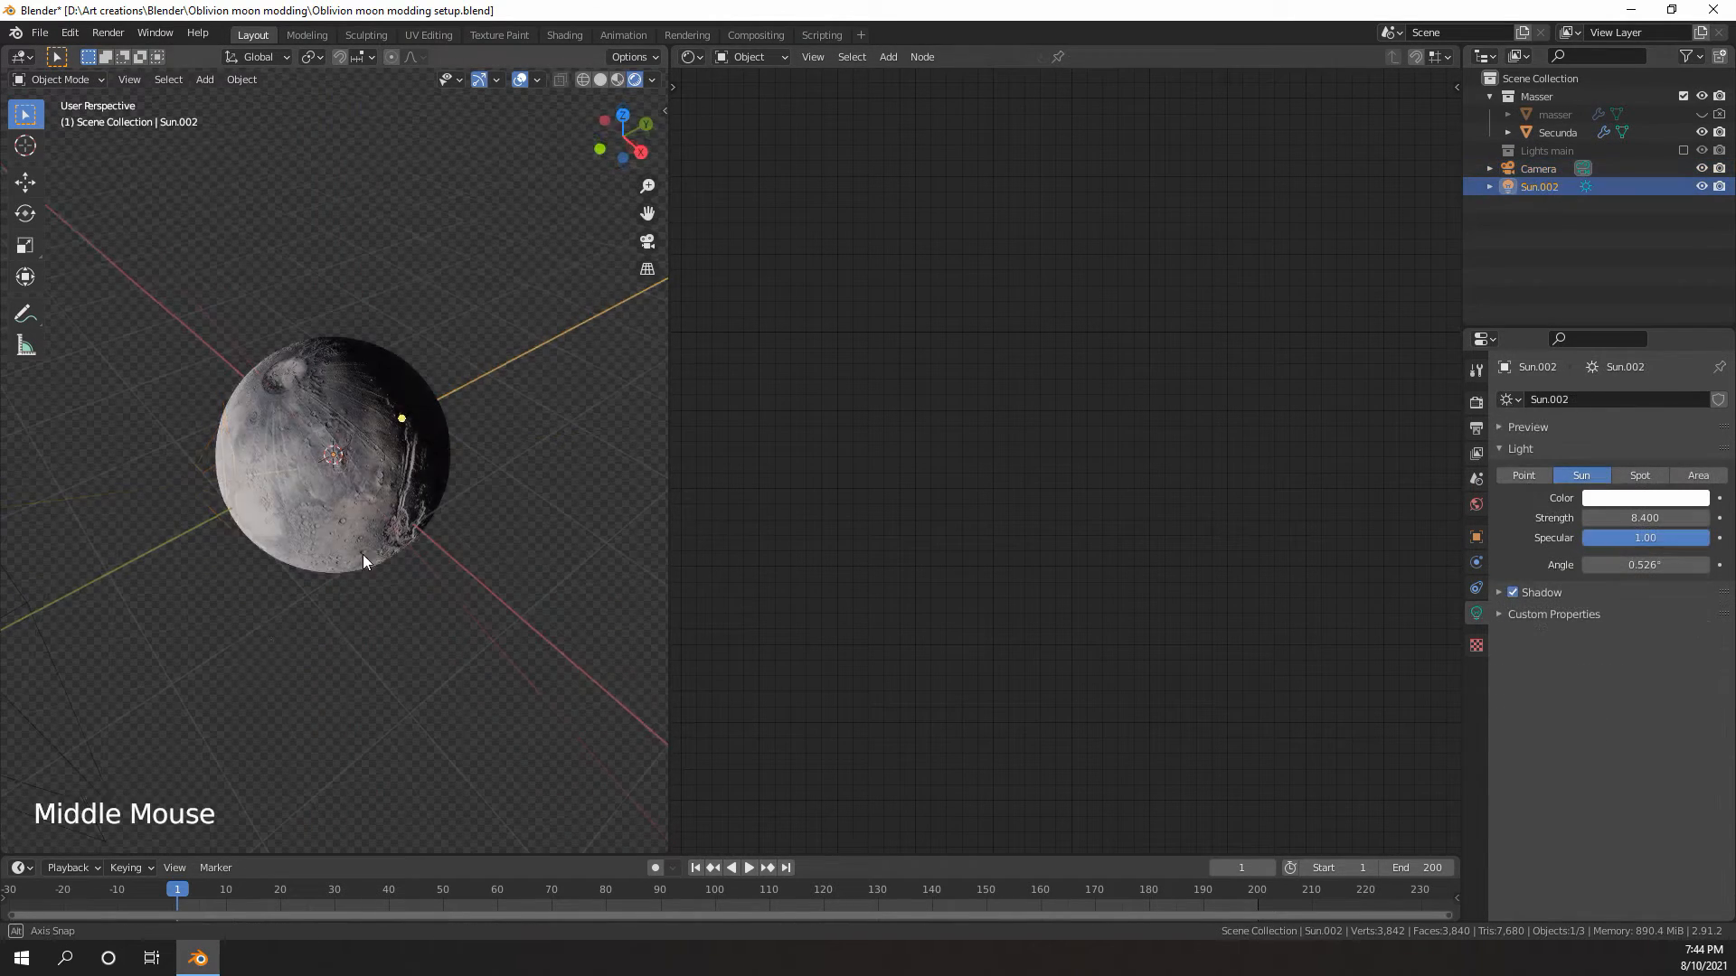
scroll(382, 546, down, 3)
middle_drag(362, 555, 405, 562)
scroll(381, 546, down, 3)
scroll(343, 547, up, 6)
scroll(361, 544, down, 4)
scroll(405, 562, up, 3)
scroll(391, 492, down, 4)
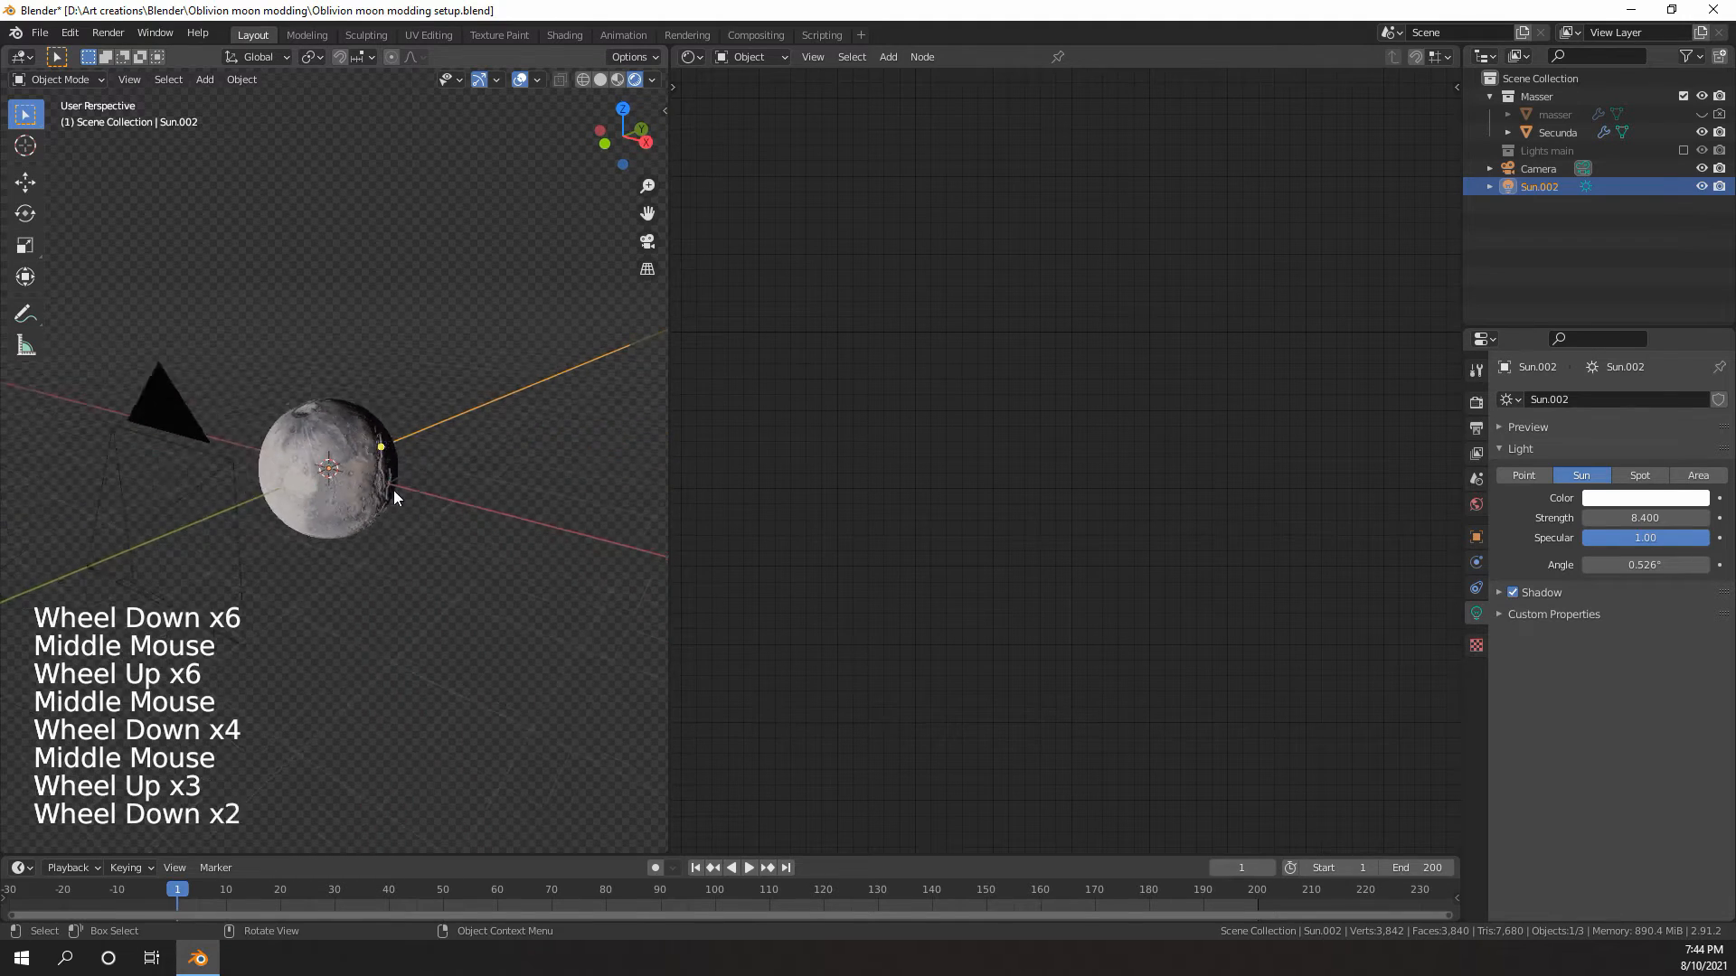
middle_drag(391, 492, 349, 539)
scroll(384, 524, up, 3)
scroll(384, 523, down, 6)
scroll(383, 522, up, 6)
key(r)
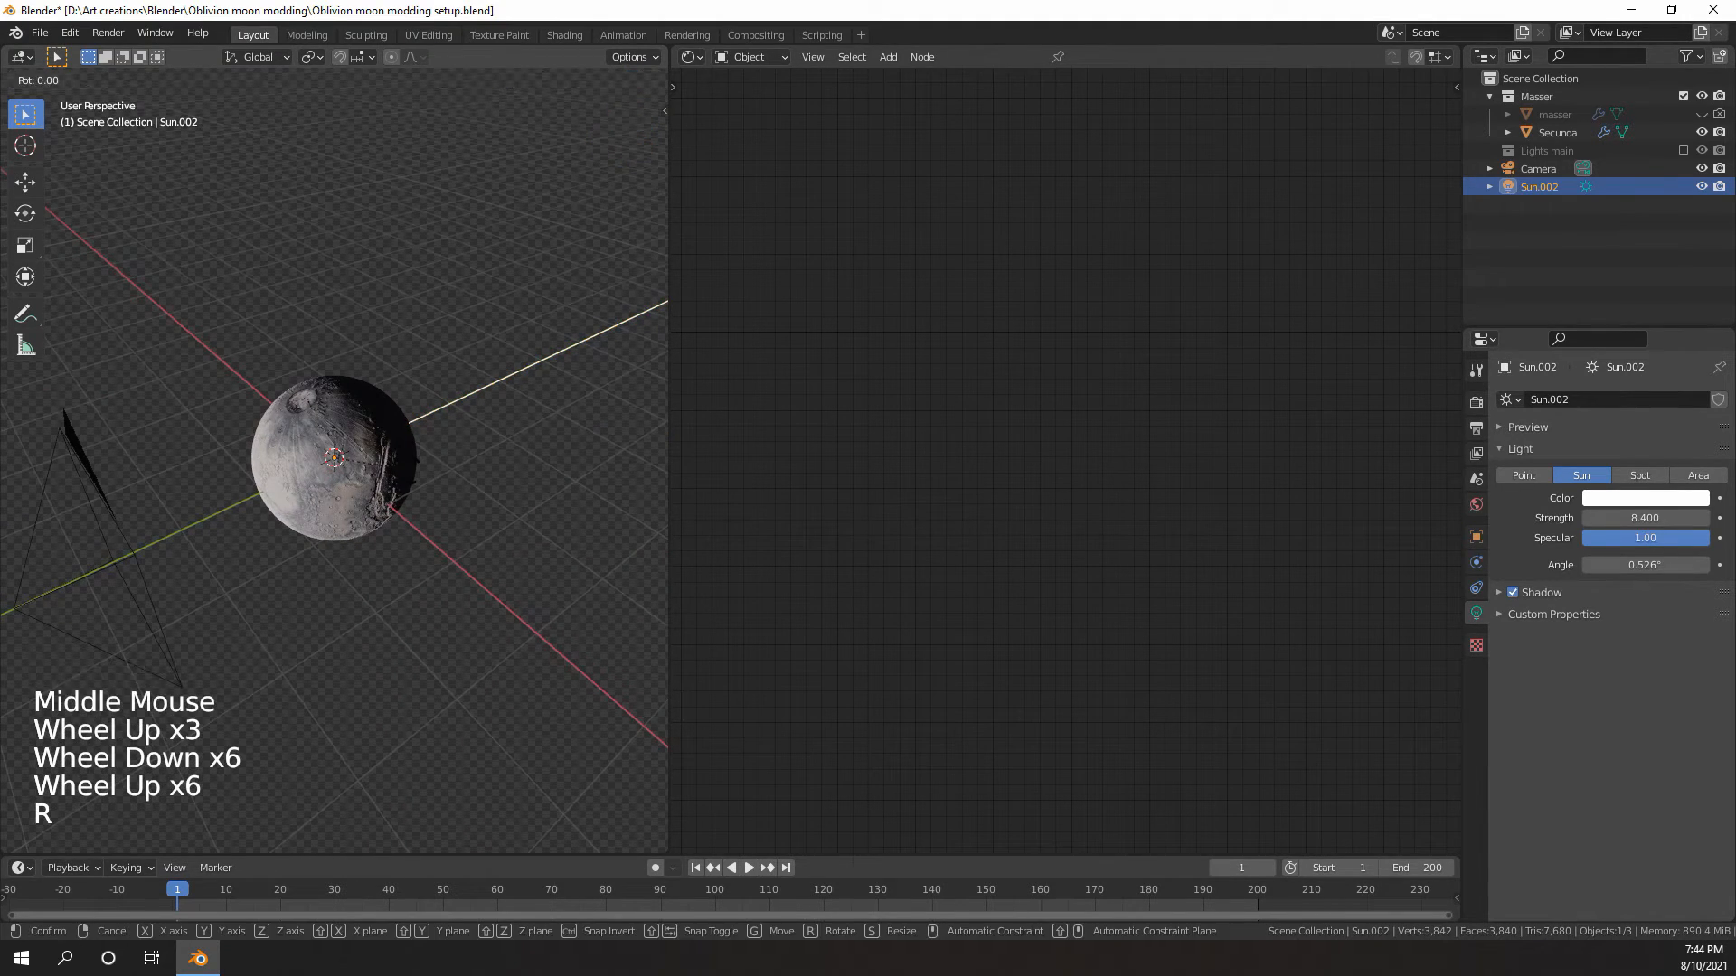
key(z)
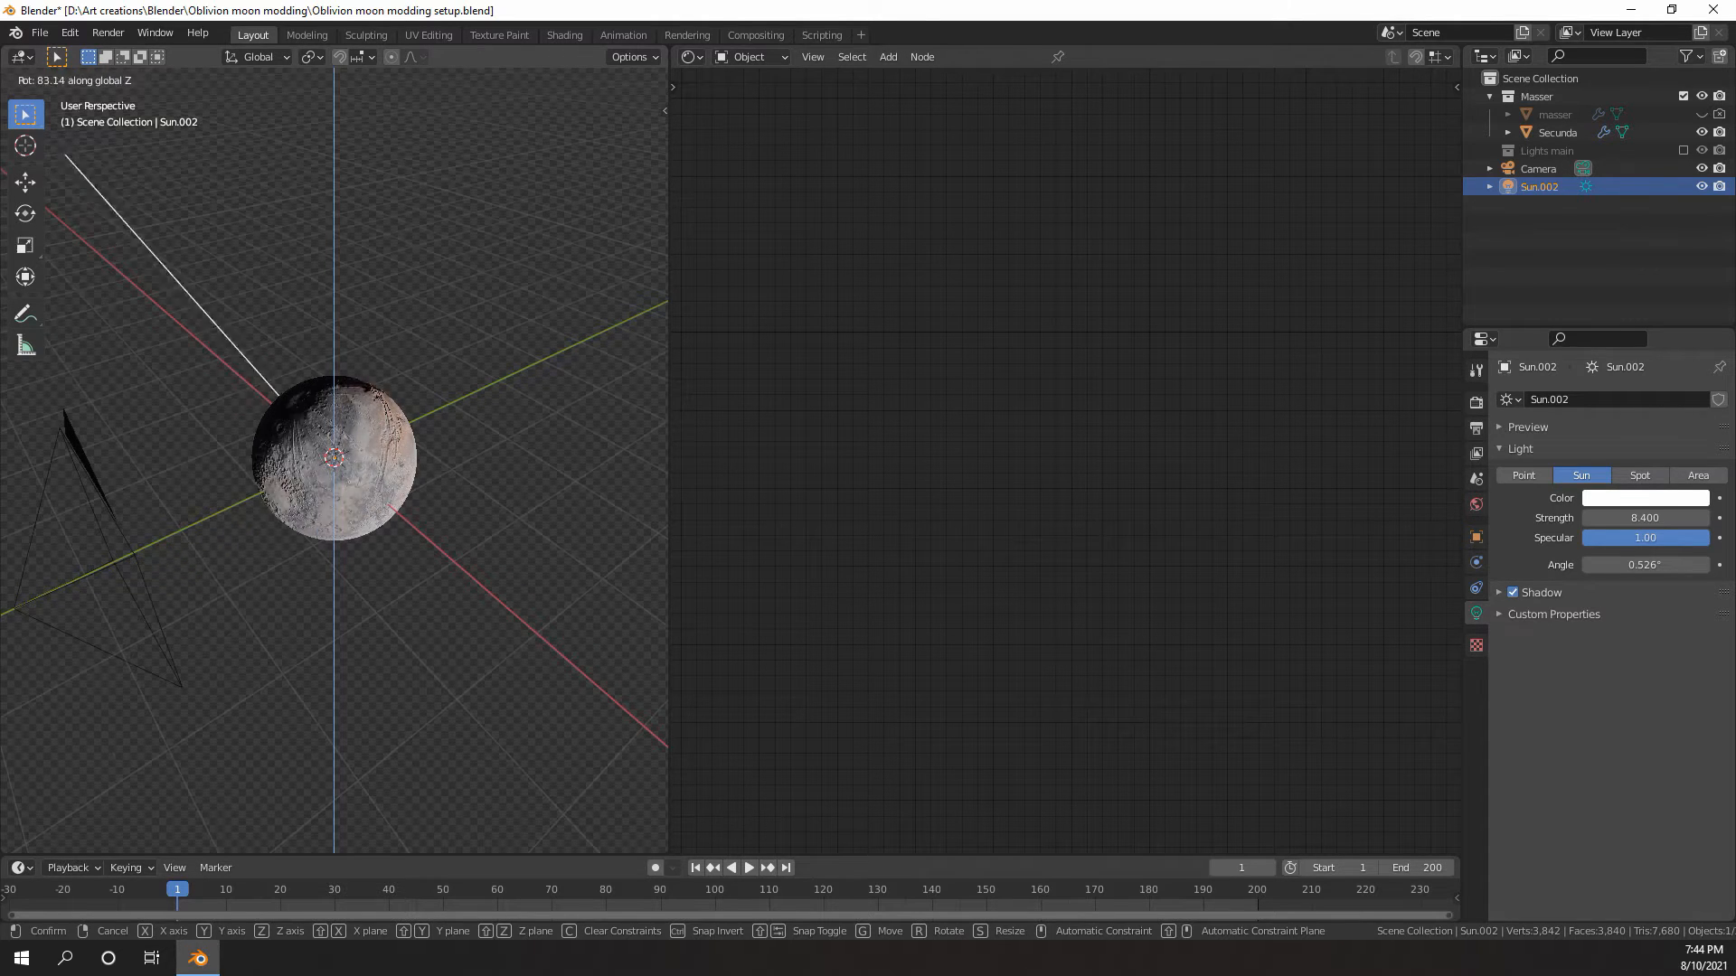
click(370, 437)
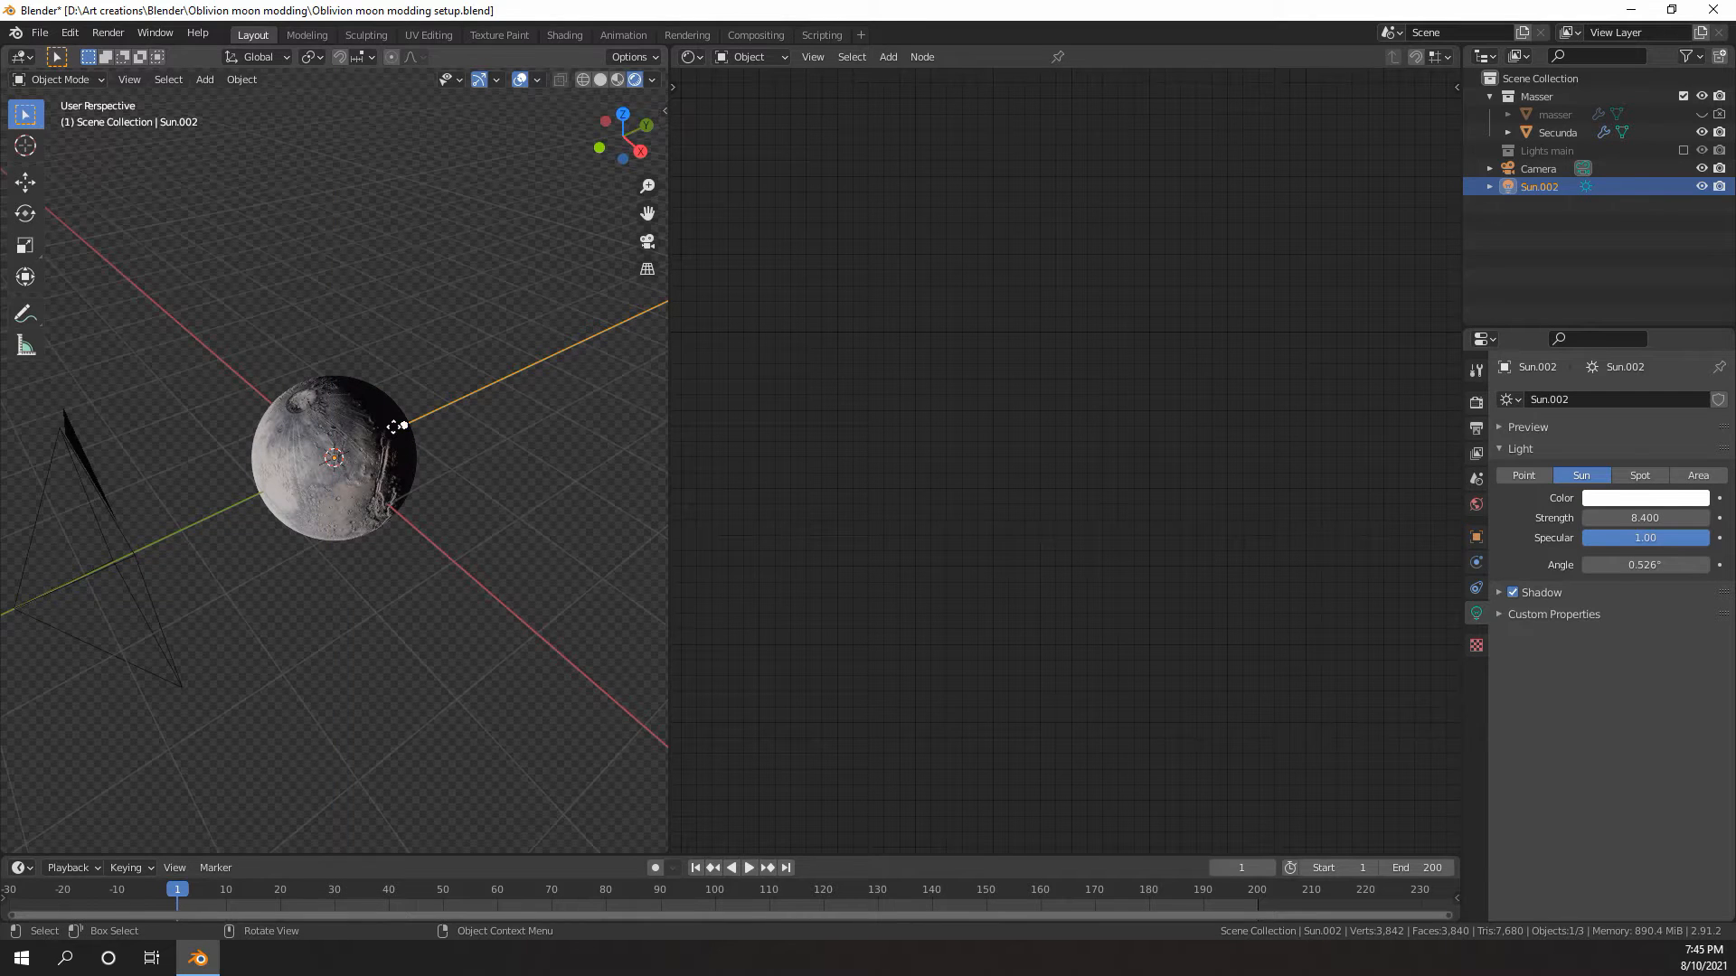
- Try rotating the sun around the global Z axis while viewing Secunda's phases through the camera
key(KP_0)
scroll(388, 423, up, 4)
scroll(461, 533, down, 3)
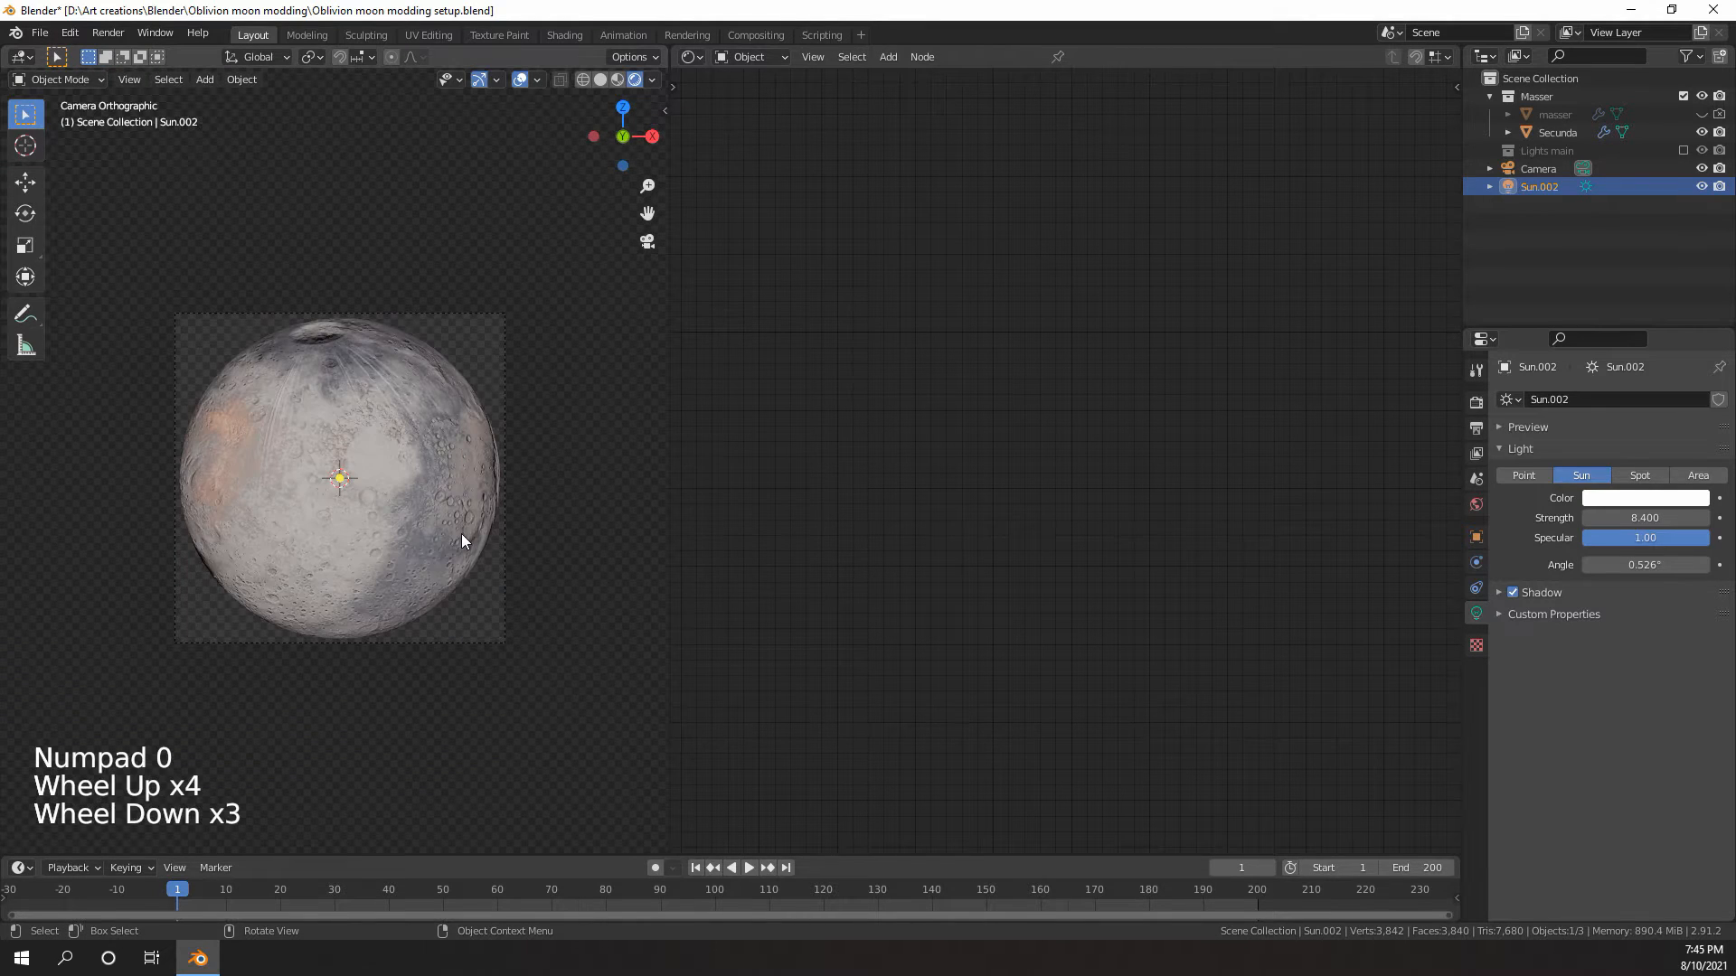
key(r)
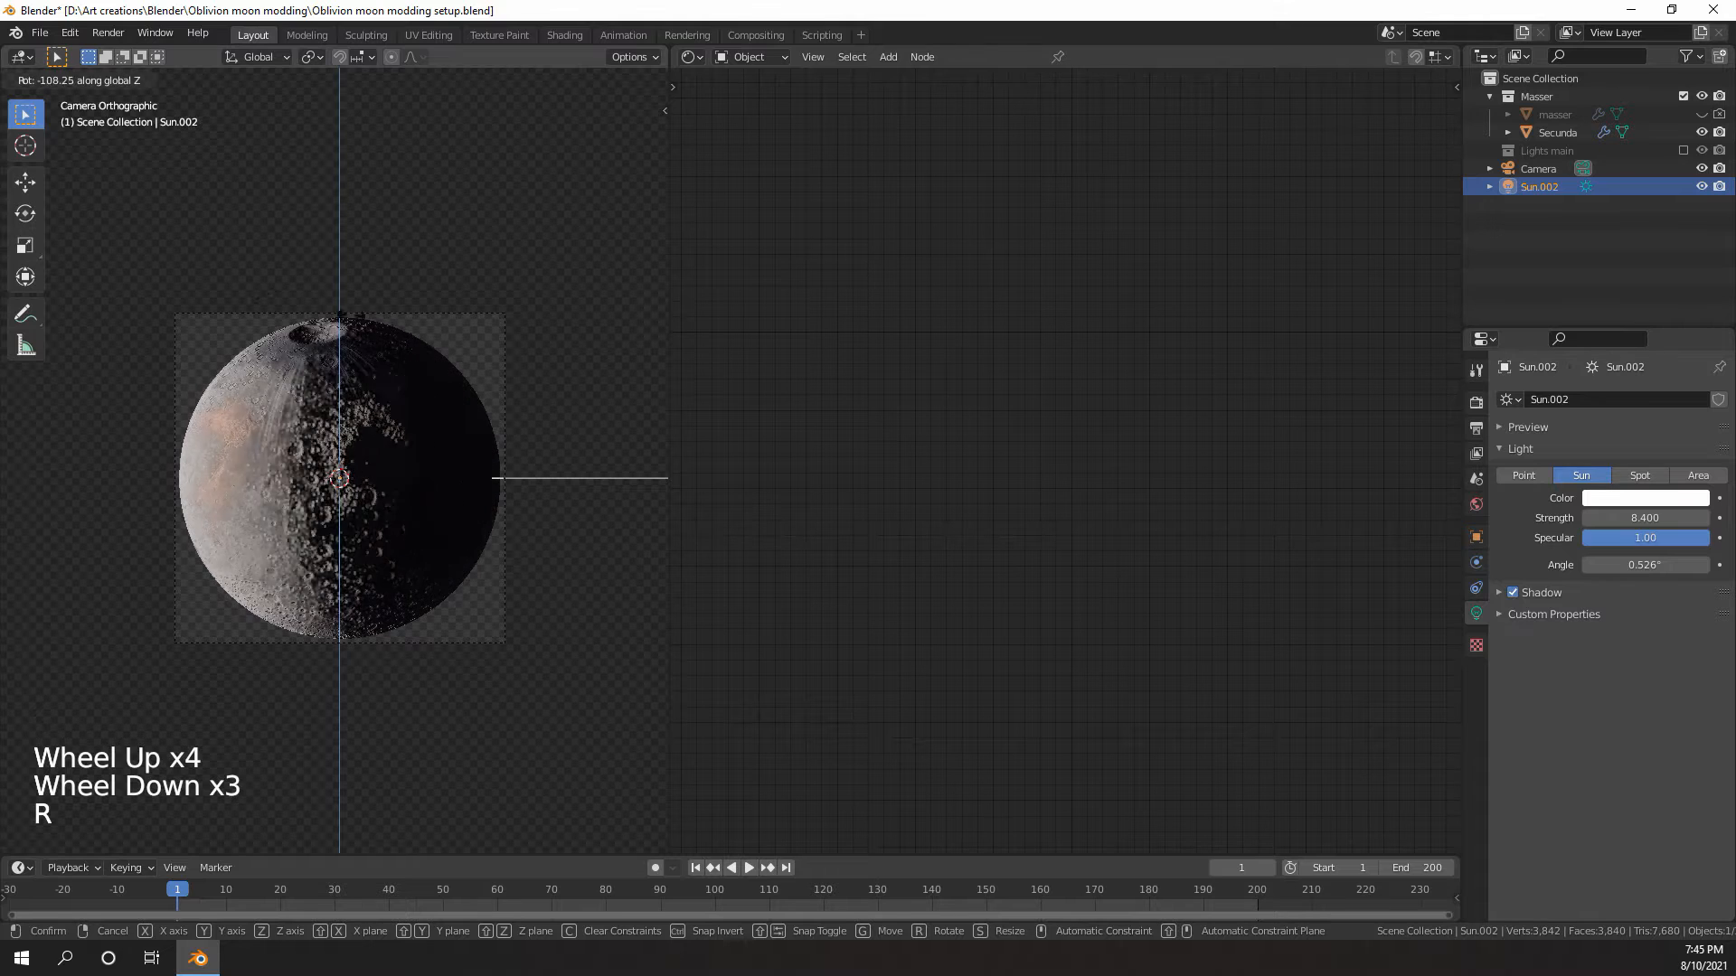
key(z)
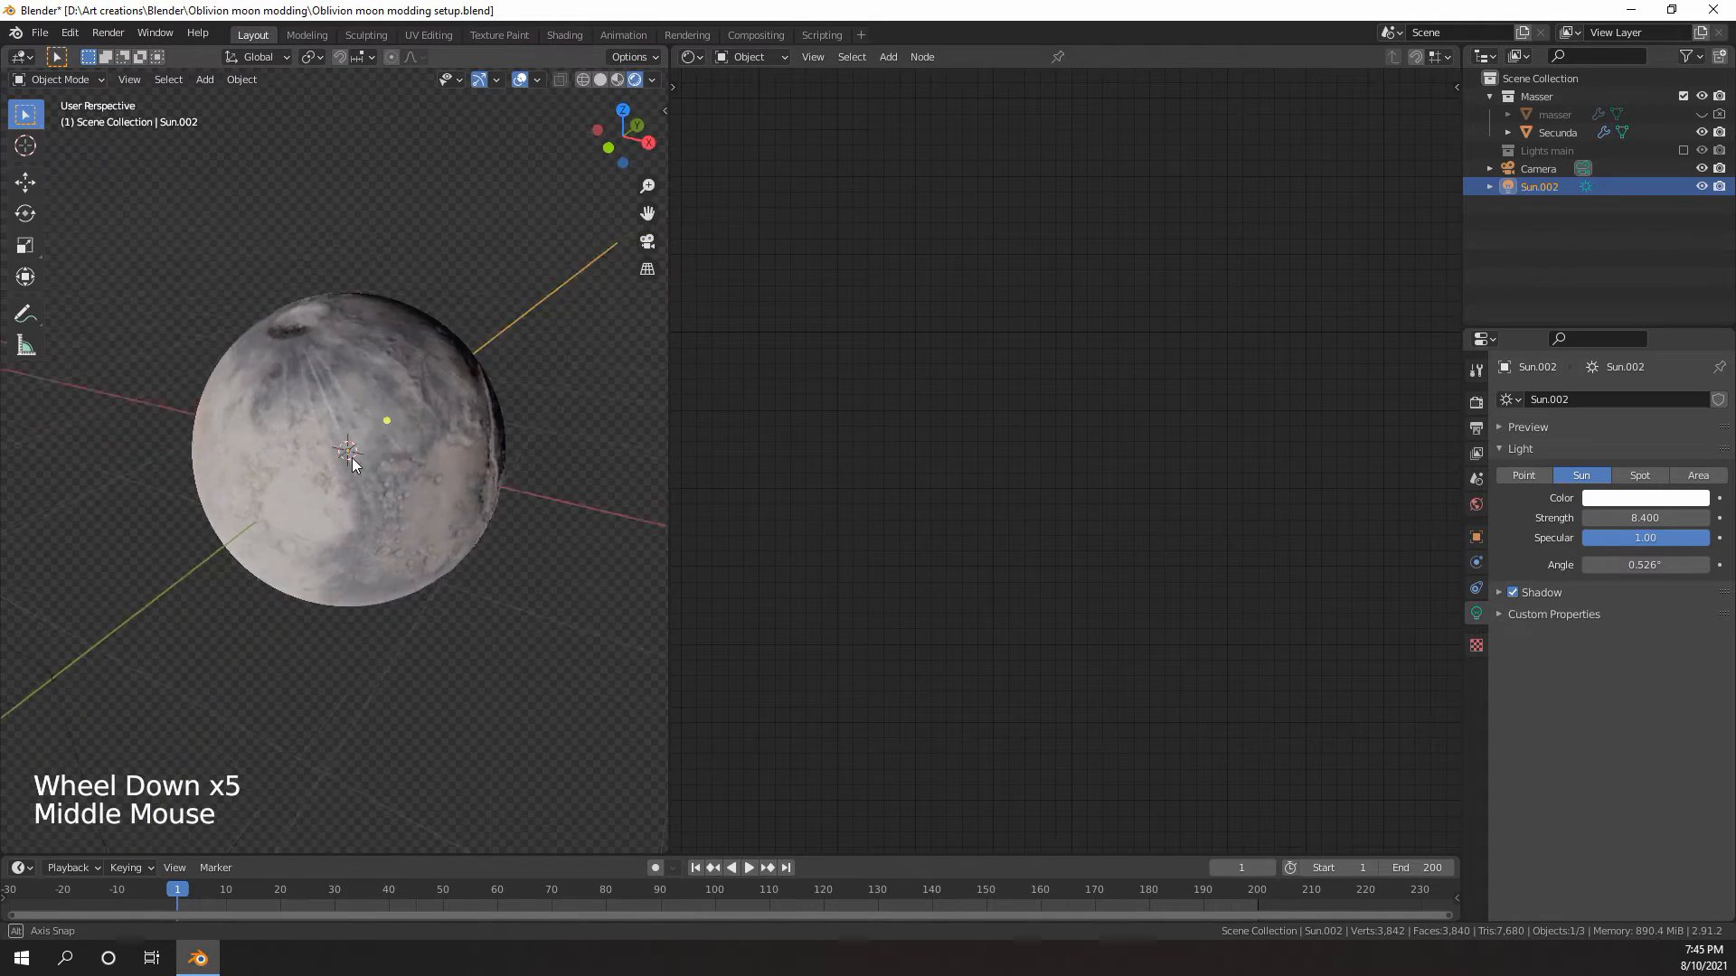
- Examine the sun's direction and the lit and dark sides of Secunda from outside the camera
scroll(351, 453, up, 1)
scroll(351, 453, down, 1)
middle_drag(351, 453, 428, 443)
scroll(335, 449, down, 3)
scroll(389, 415, up, 2)
scroll(391, 424, up, 1)
scroll(352, 380, down, 3)
scroll(401, 441, up, 5)
scroll(344, 418, down, 4)
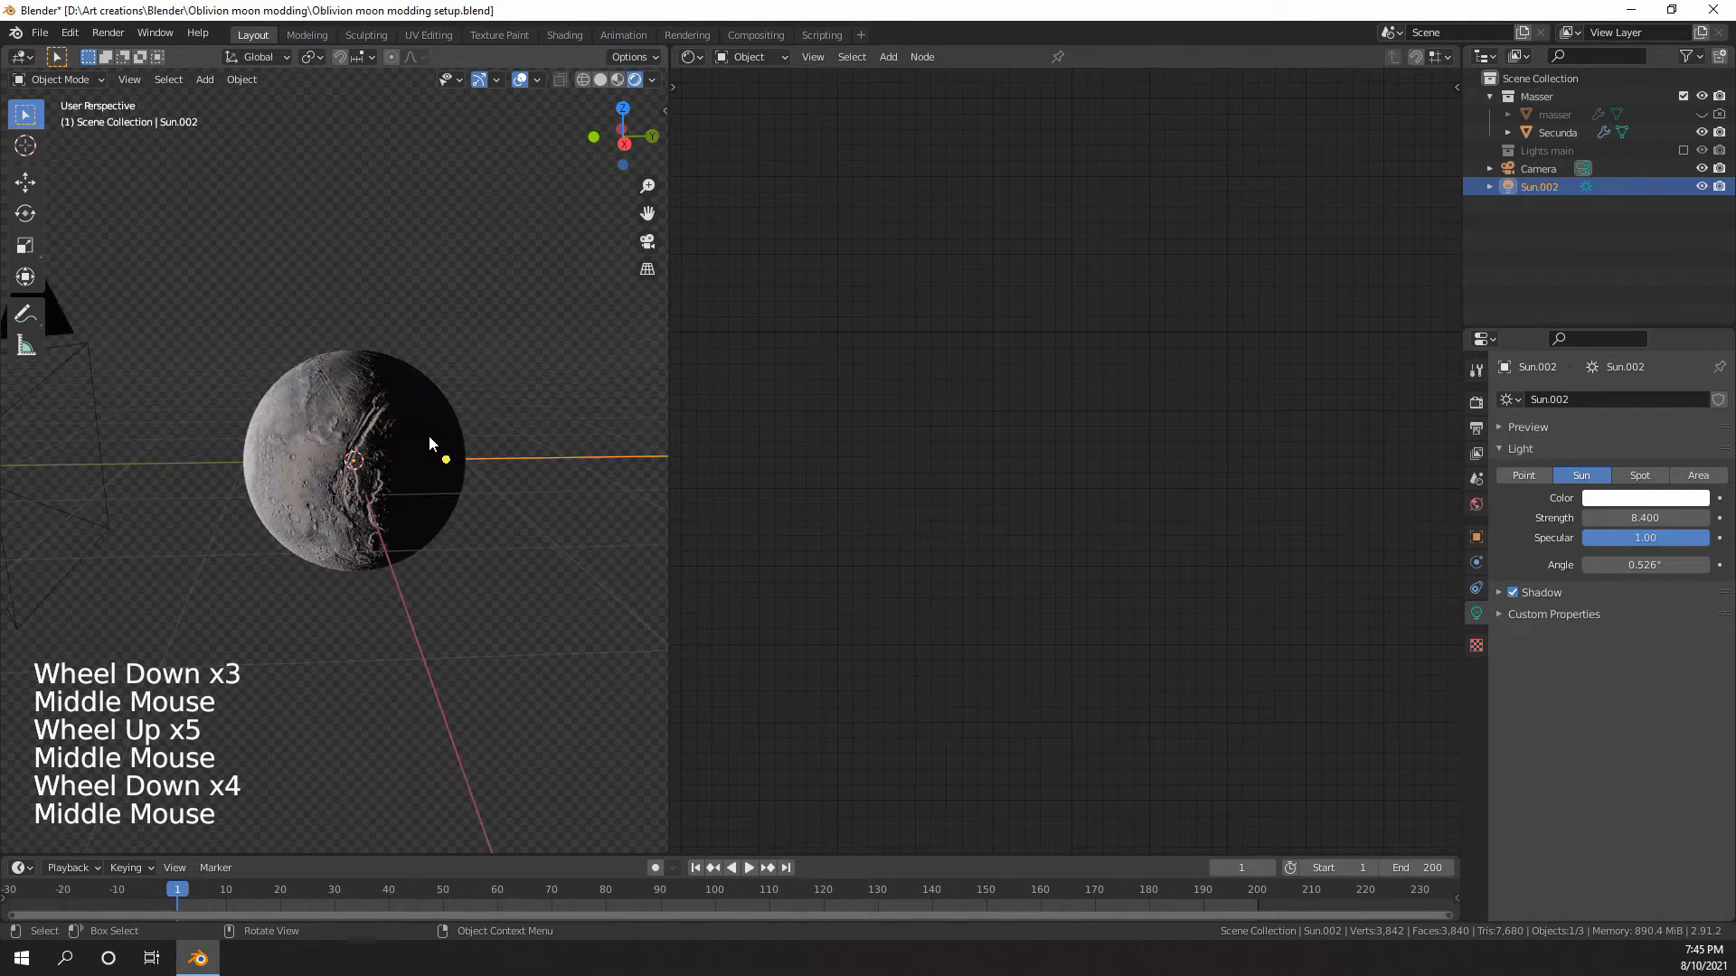
scroll(427, 436, up, 1)
- In the camera view, rotate the sun about 106° around the global Z axis, and undo the rotation
key(KP_0)
scroll(426, 436, up, 8)
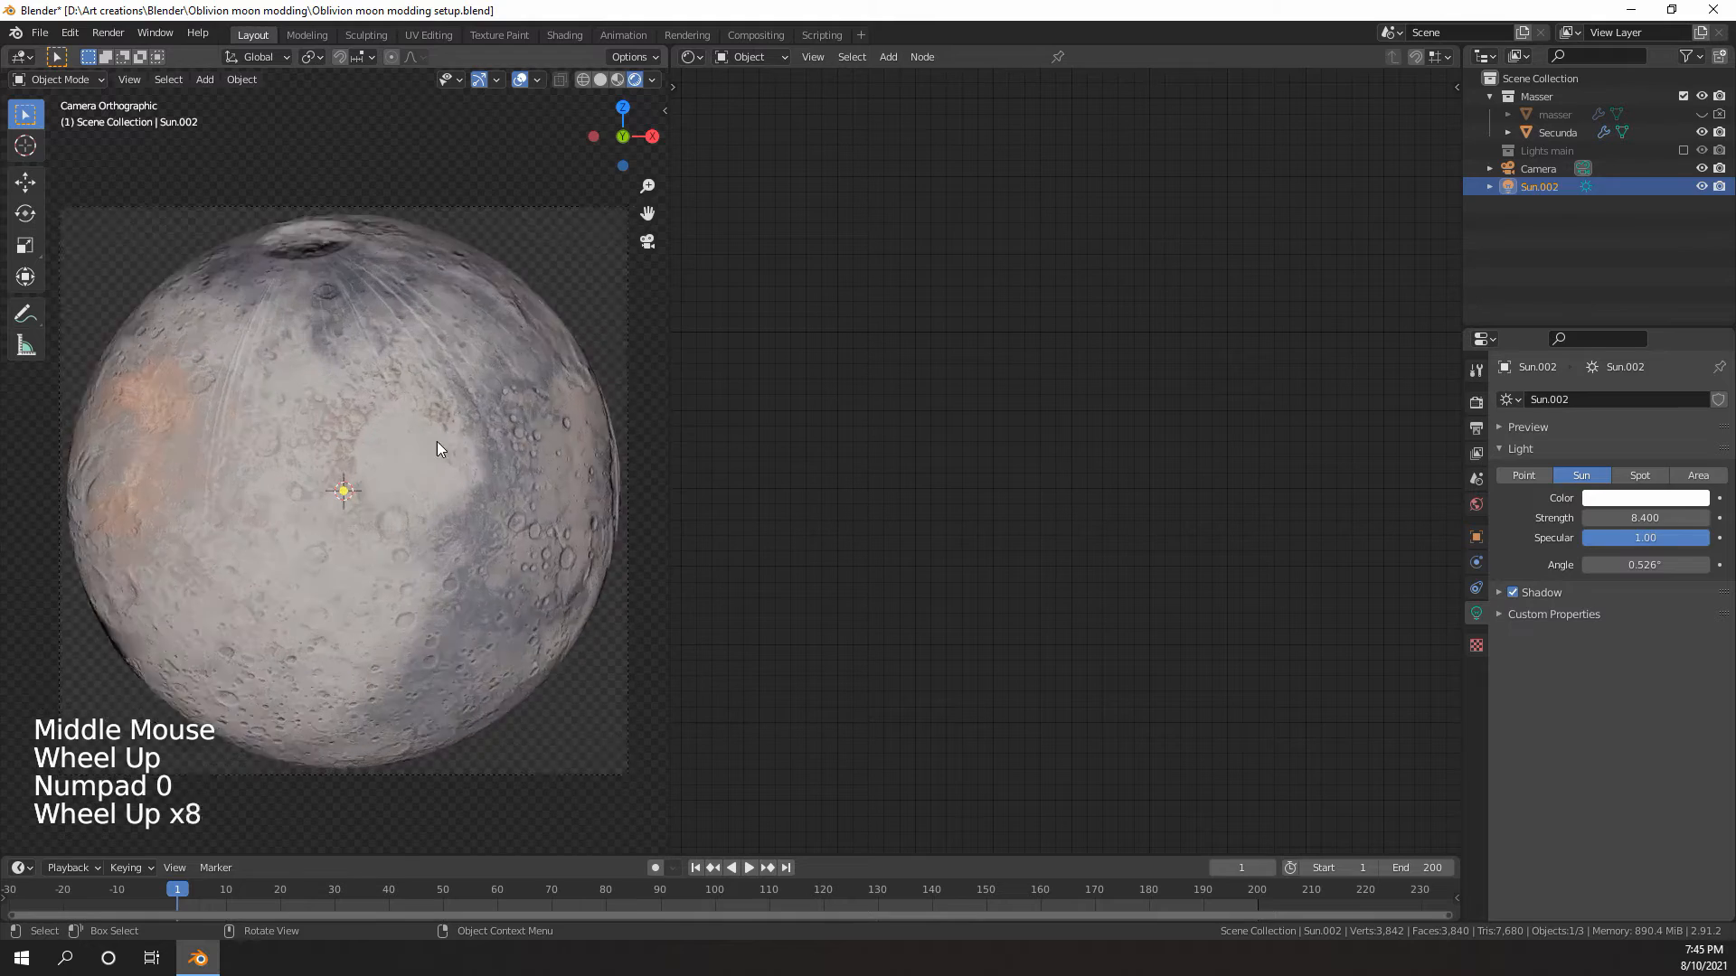
scroll(437, 450, up, 3)
key(r)
scroll(473, 469, down, 4)
key(r)
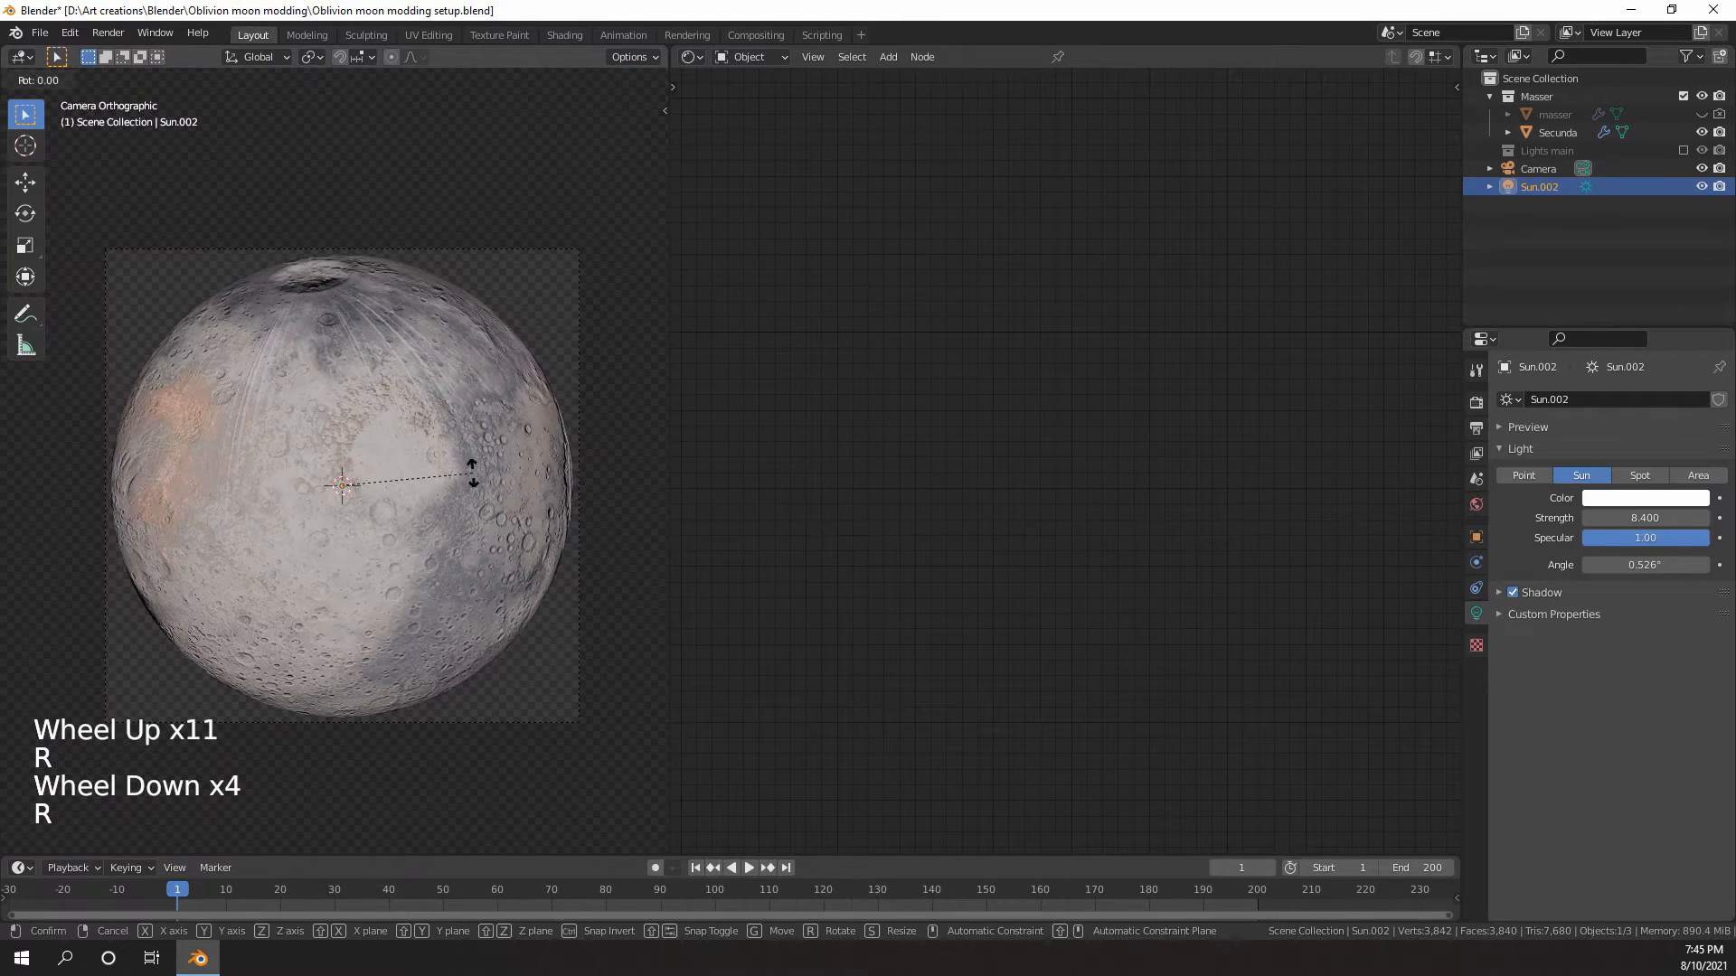
key(z)
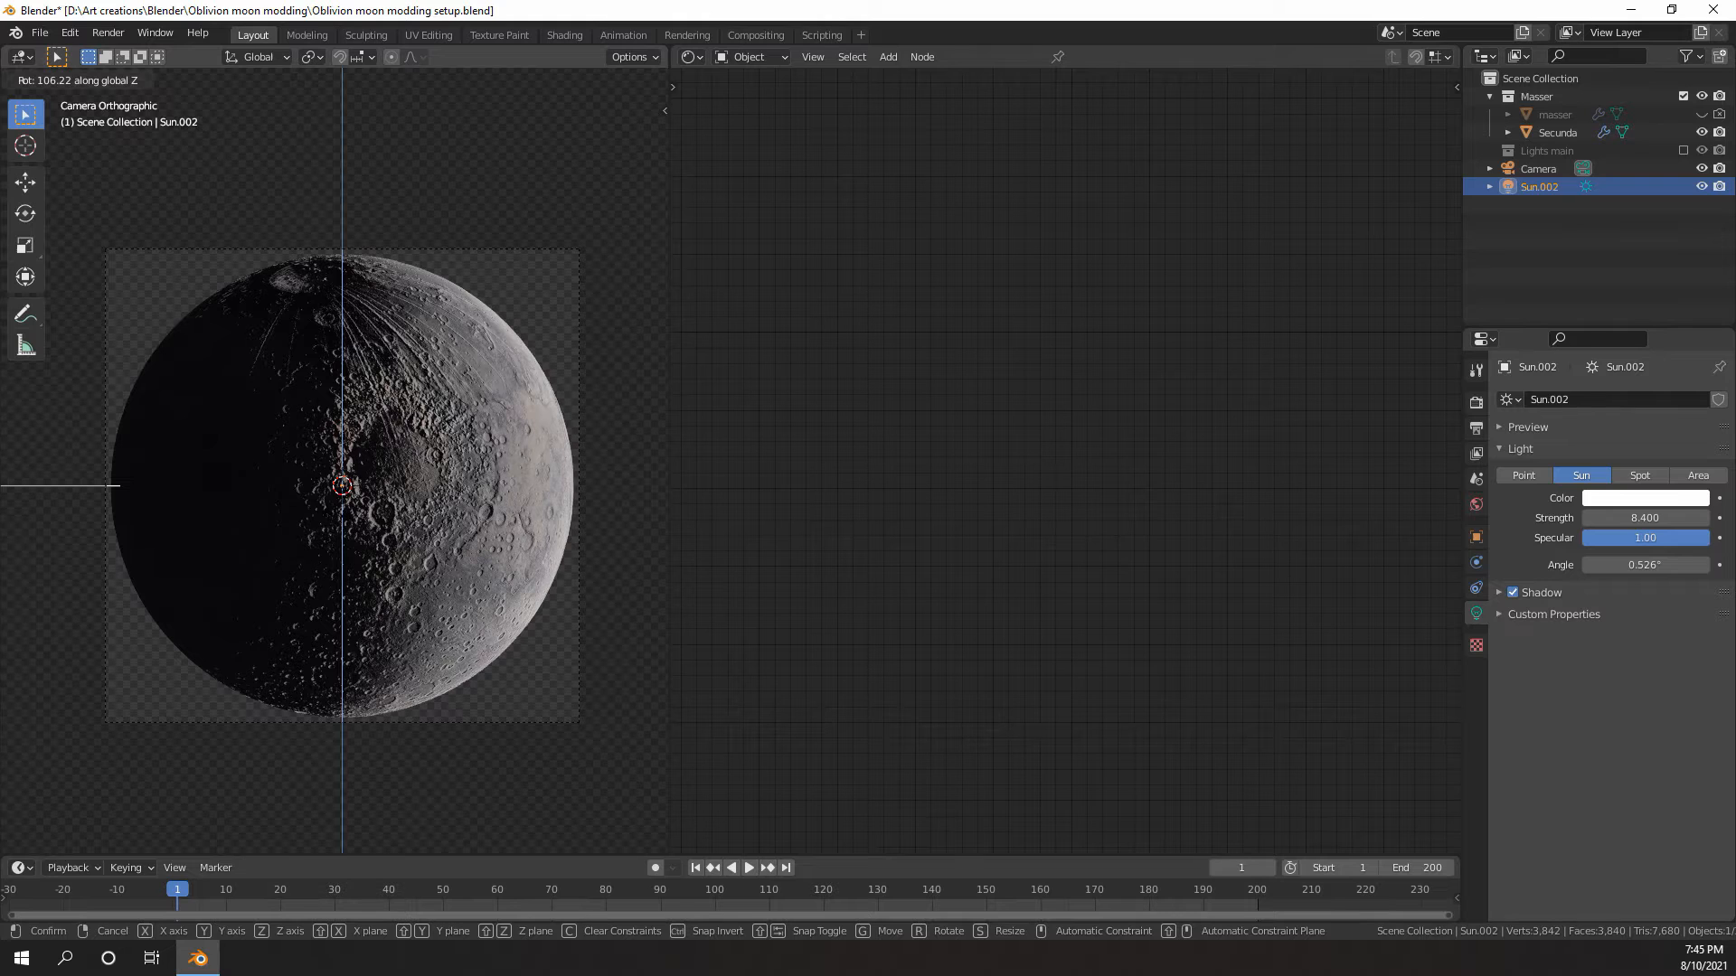
click(340, 535)
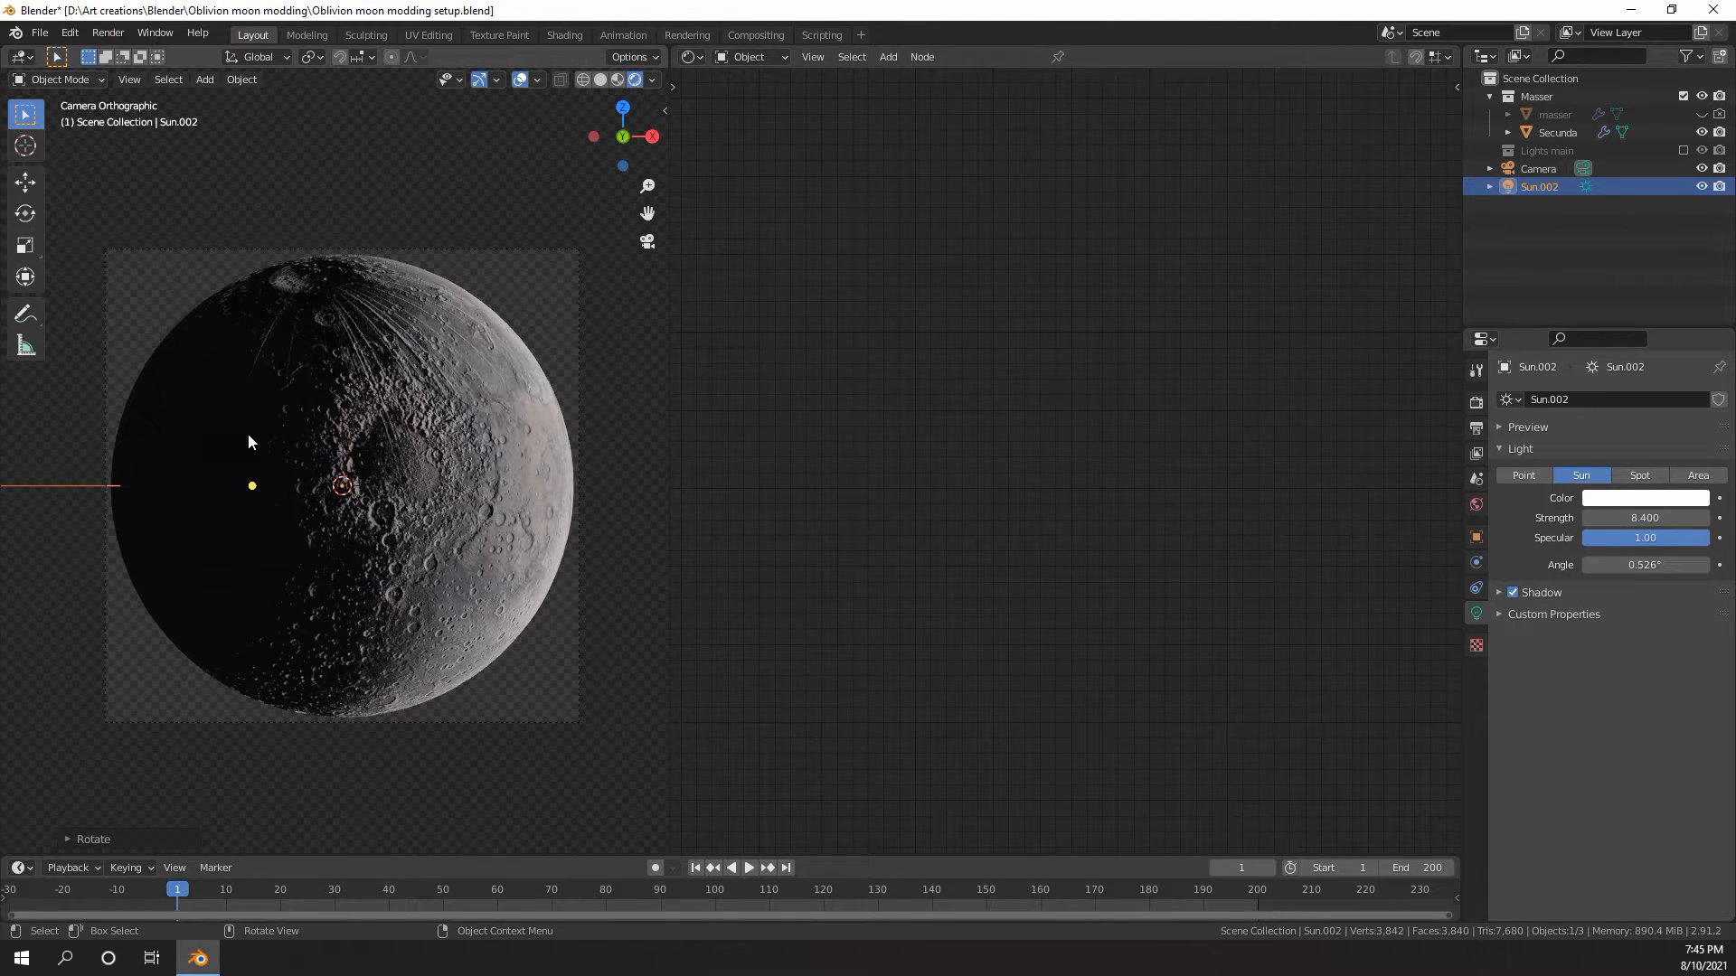
key(ctrl+z)
- Select Secunda and examine its material node tree, from the texture nodes to the Principled BSDF and Material Output
middle_drag(573, 408, 369, 427)
scroll(369, 426, down, 1)
click(354, 414)
scroll(1074, 441, down, 7)
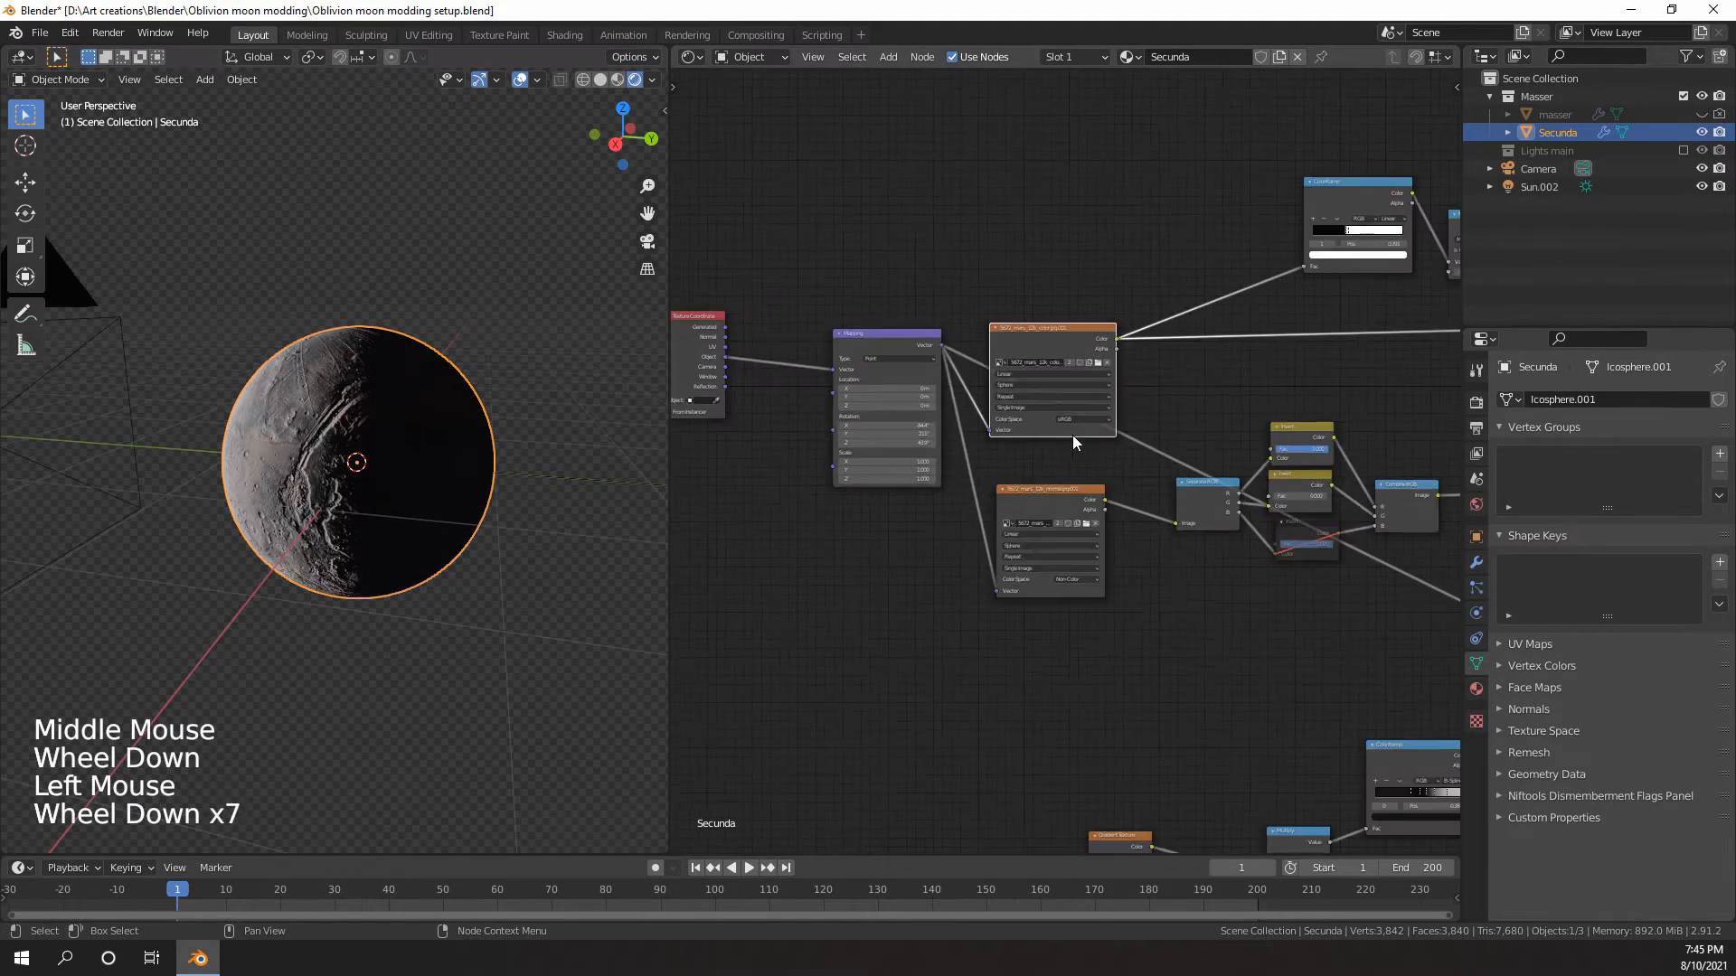
scroll(1074, 441, down, 15)
scroll(1162, 453, down, 5)
middle_drag(1163, 453, 824, 313)
scroll(1061, 446, up, 6)
scroll(1054, 465, up, 14)
scroll(1054, 465, down, 1)
scroll(1054, 465, up, 15)
scroll(824, 313, down, 2)
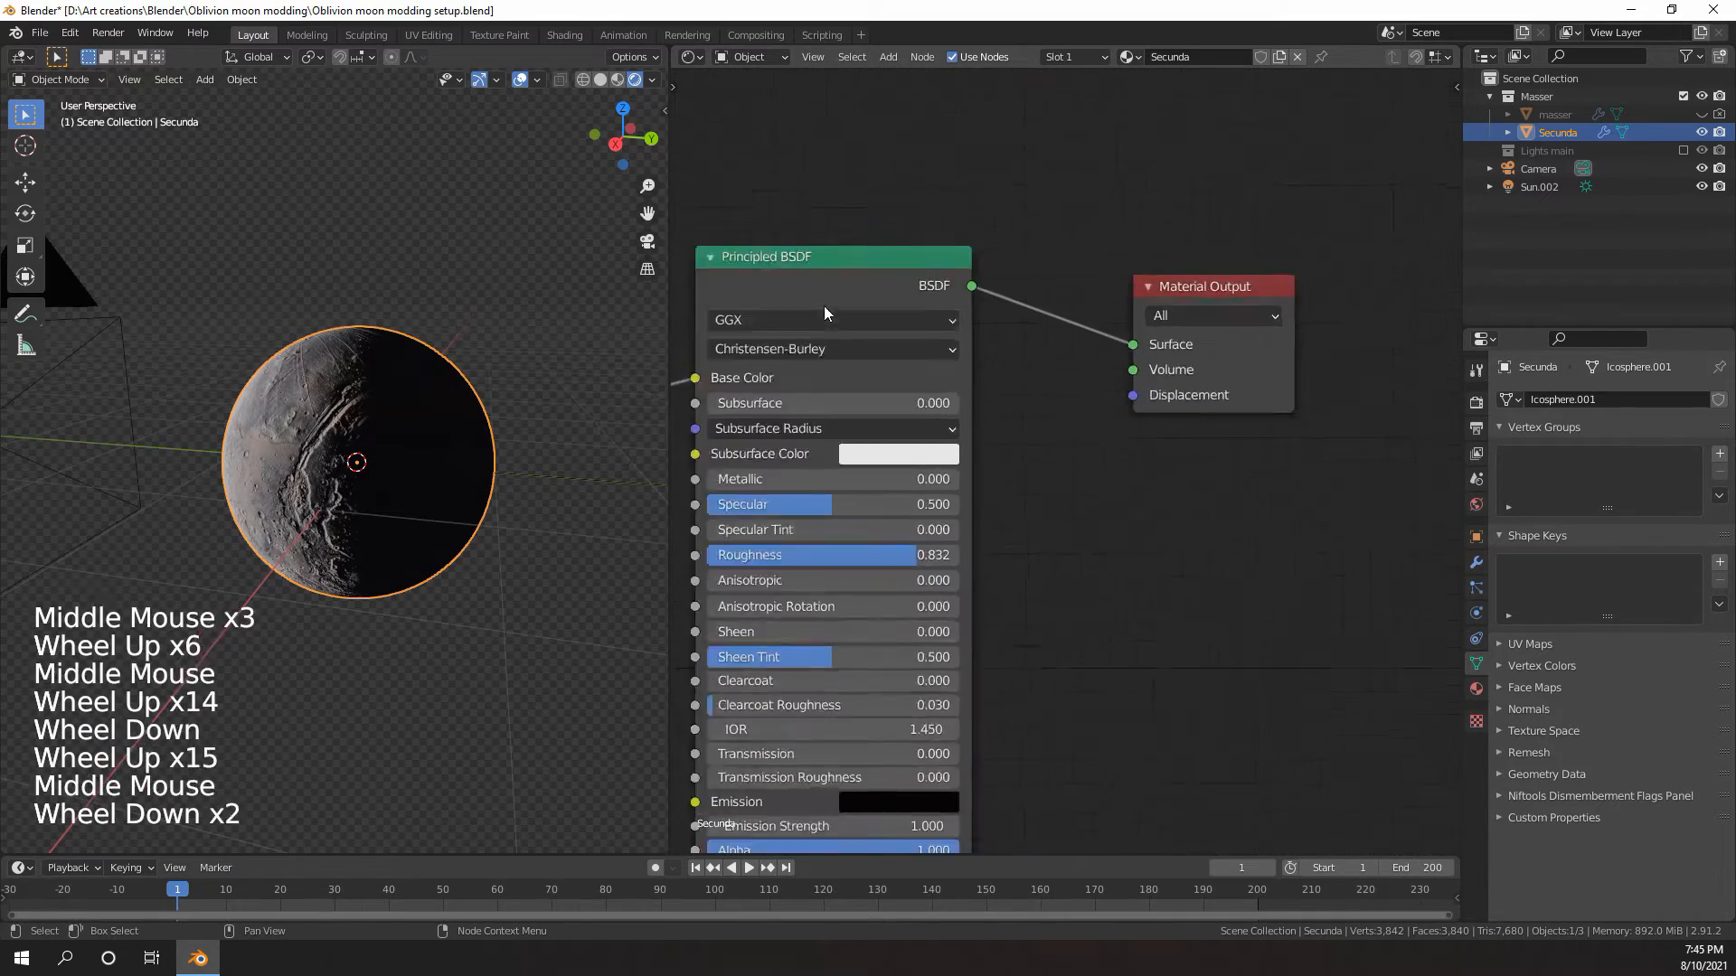
- Add a Mix Shader node between Secunda's Principled BSDF and Material Output nodes
scroll(825, 313, up, 1)
scroll(824, 313, down, 8)
click(692, 56)
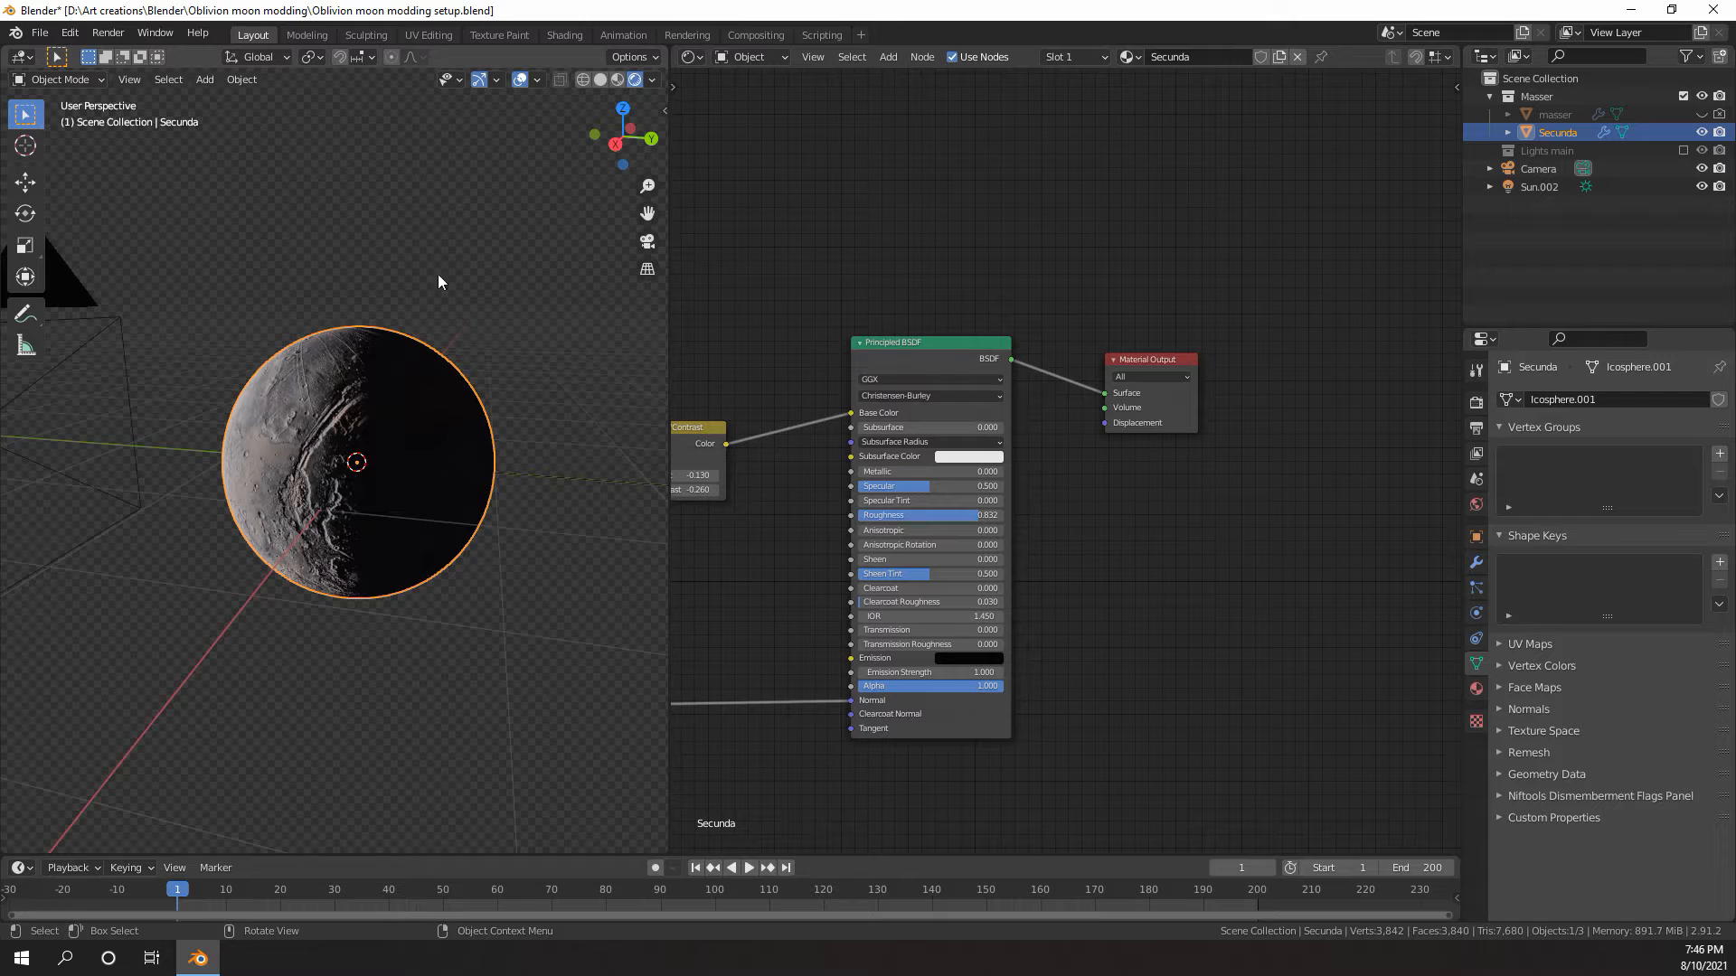
middle_drag(988, 362, 1063, 342)
mouse_move(1083, 353)
middle_down()
mouse_move(1042, 442)
mouse_move(1083, 295)
mouse_move(1078, 363)
middle_up()
scroll(1042, 441, up, 6)
scroll(1083, 294, down, 6)
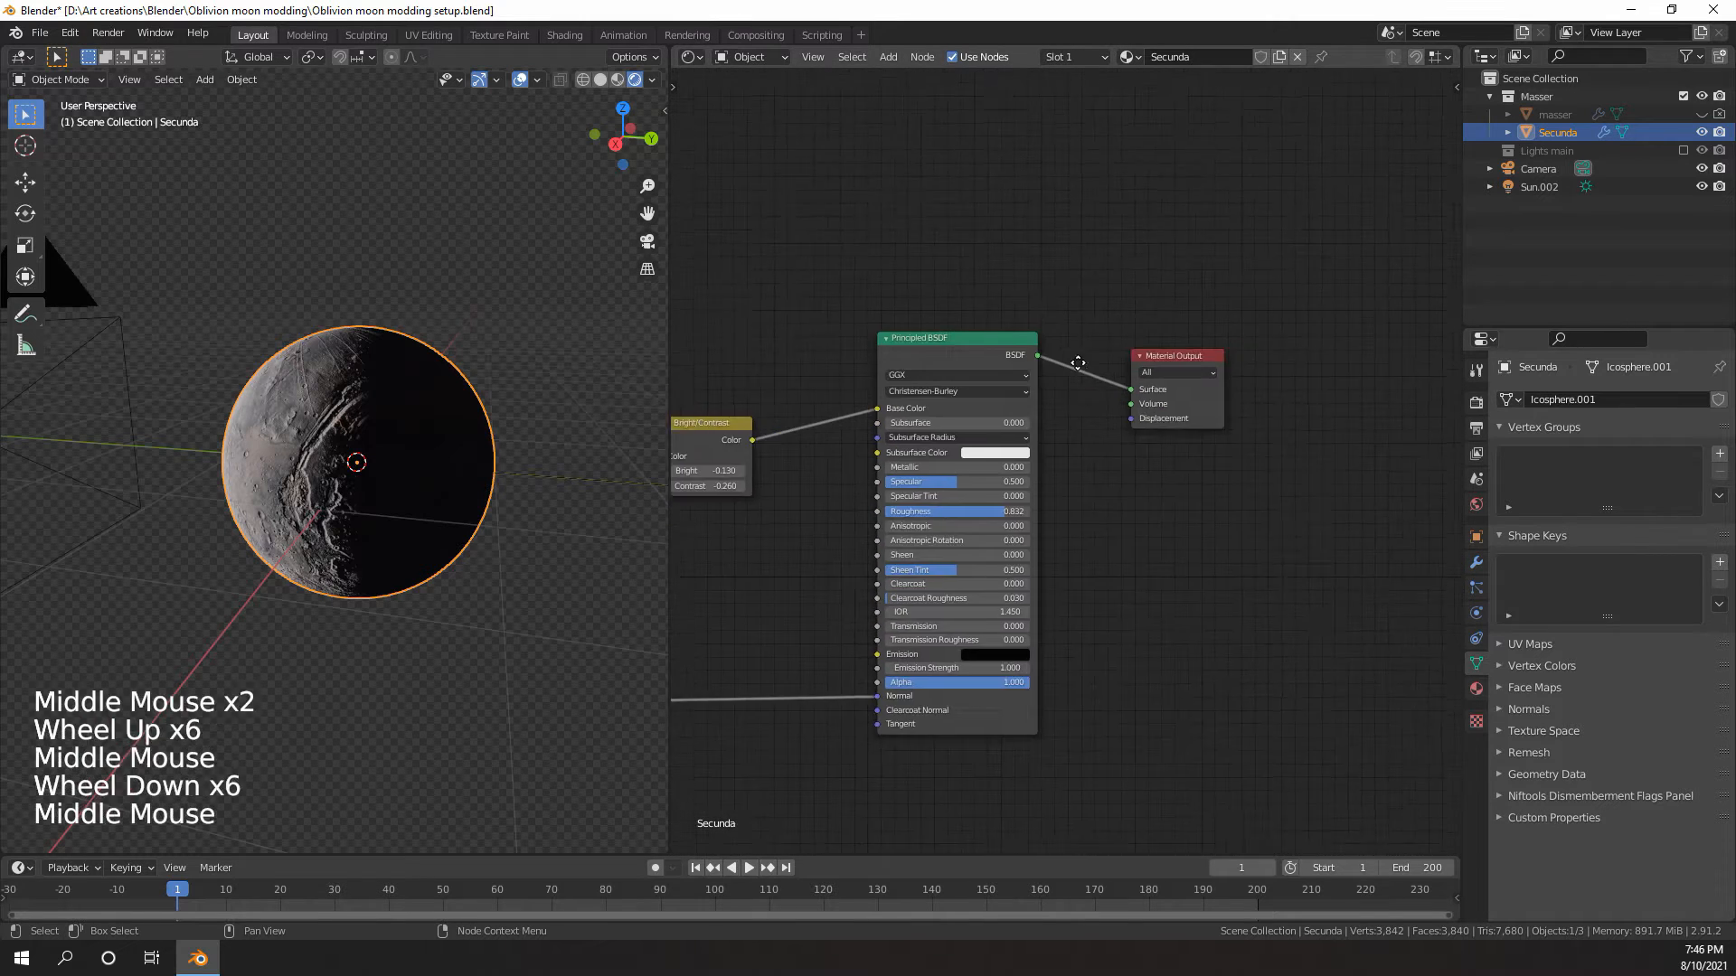
scroll(1077, 362, up, 4)
click(908, 312)
middle_drag(908, 312, 985, 247)
scroll(984, 246, up, 3)
key(shift+a)
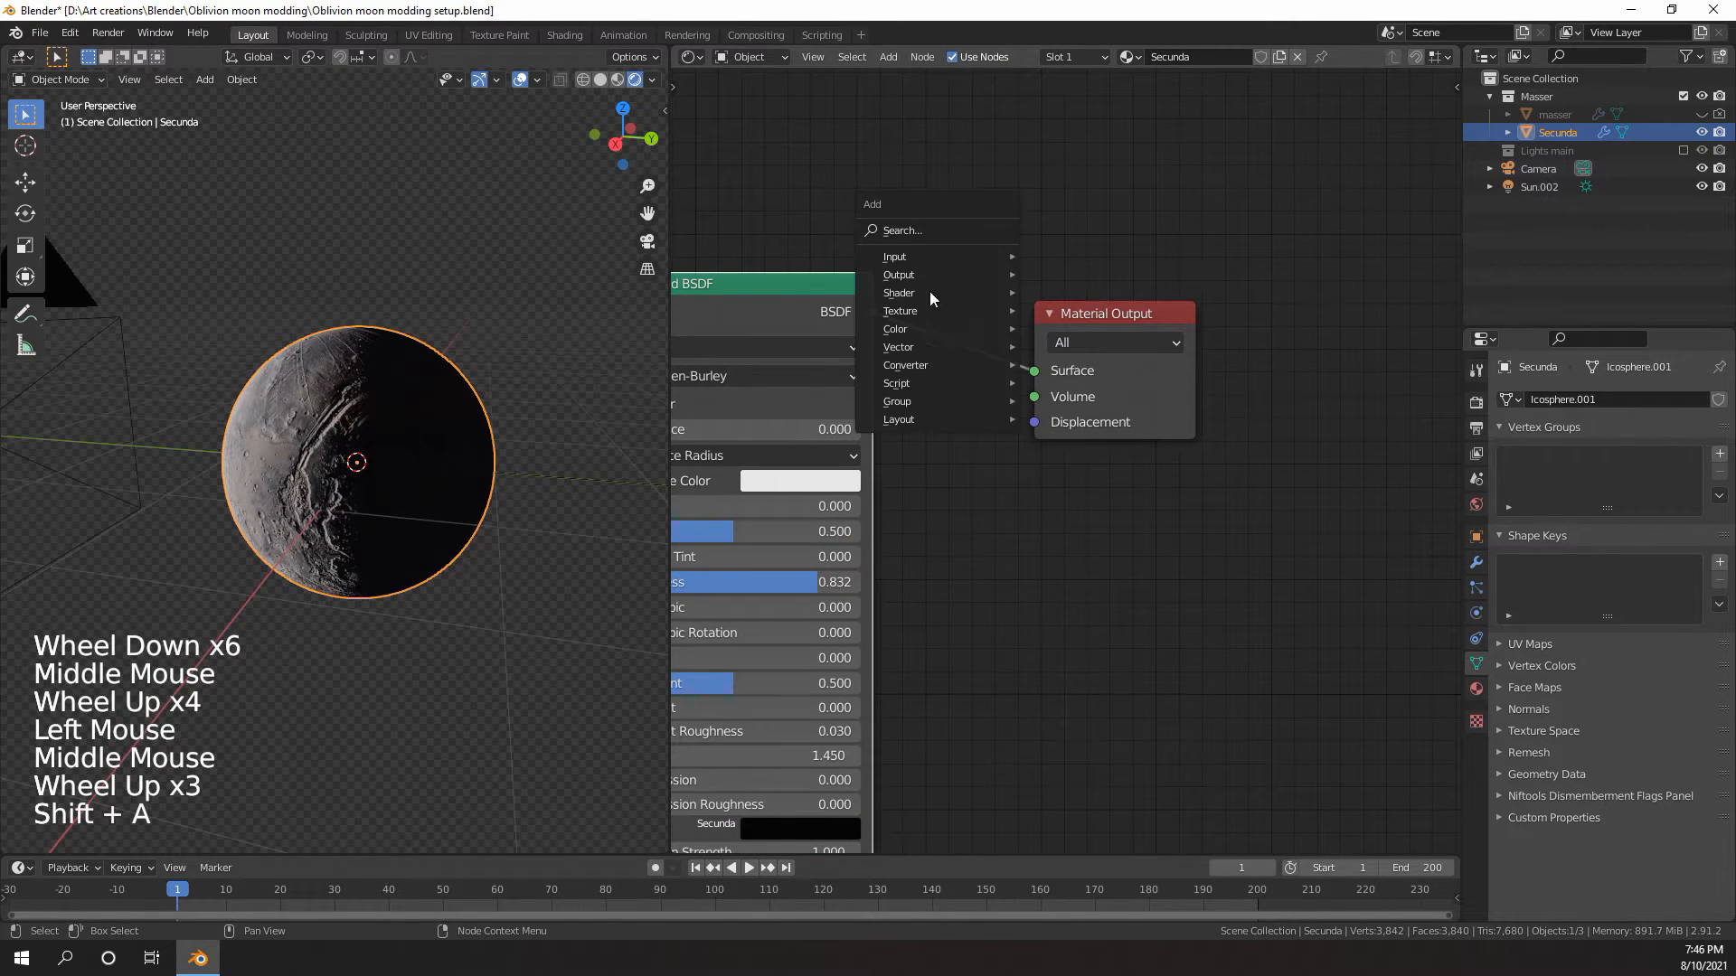
mouse_move(926, 290)
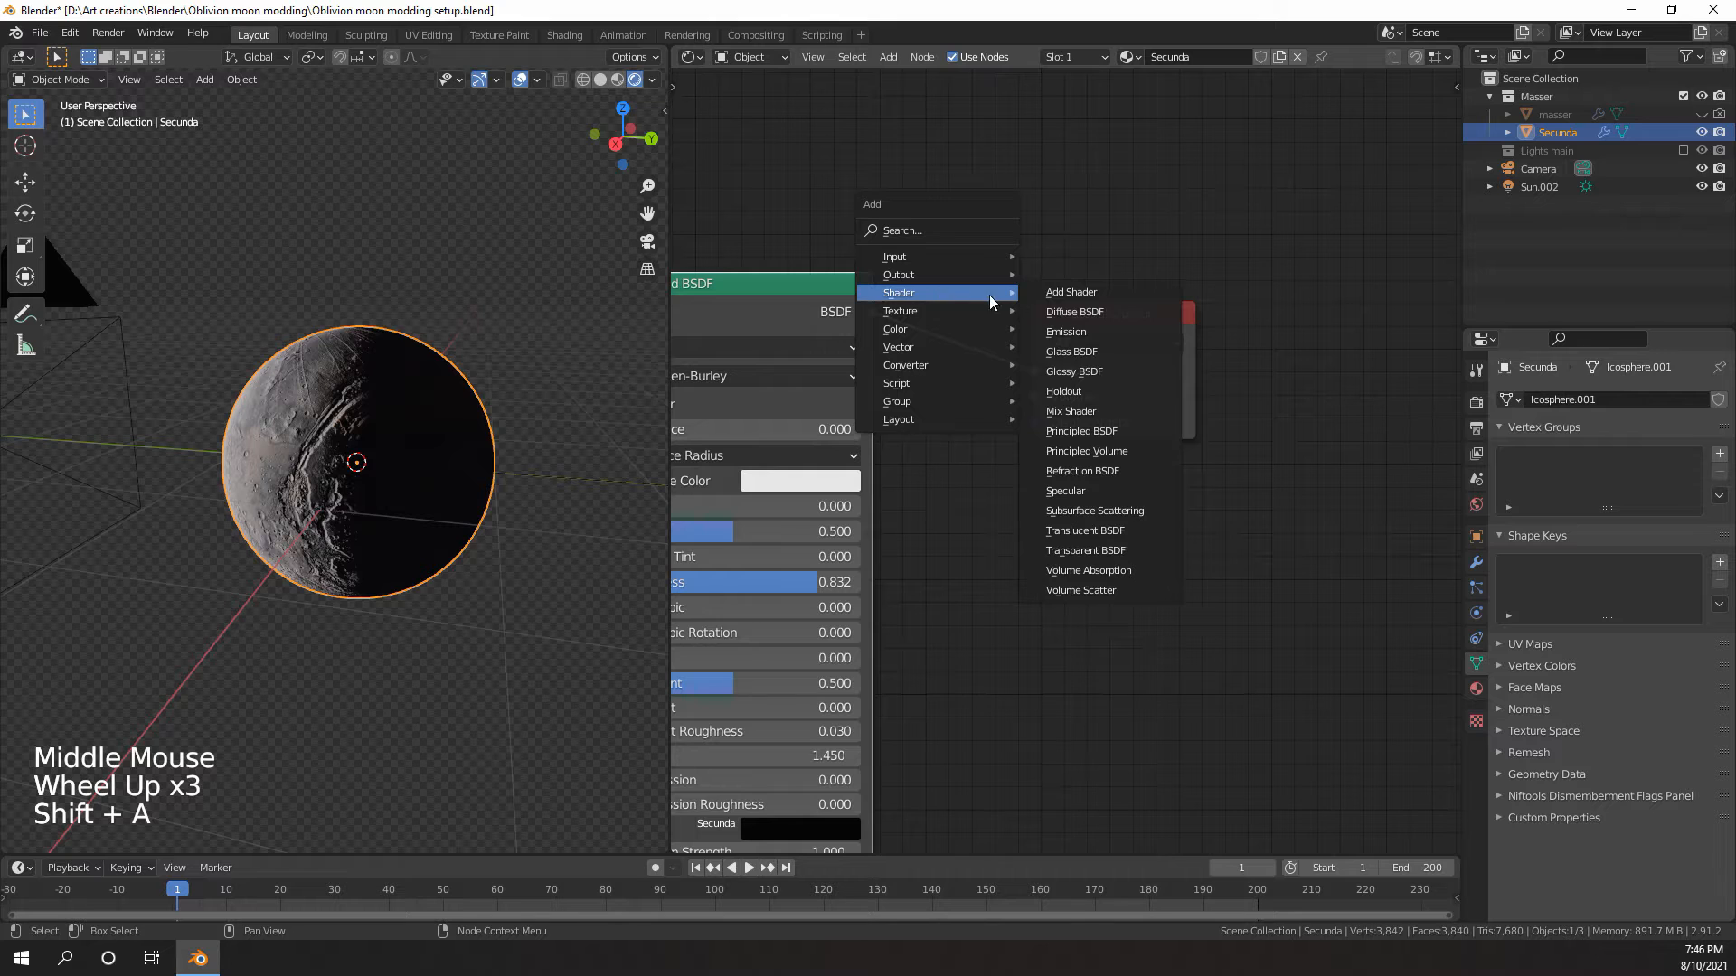
click(1079, 411)
click(908, 293)
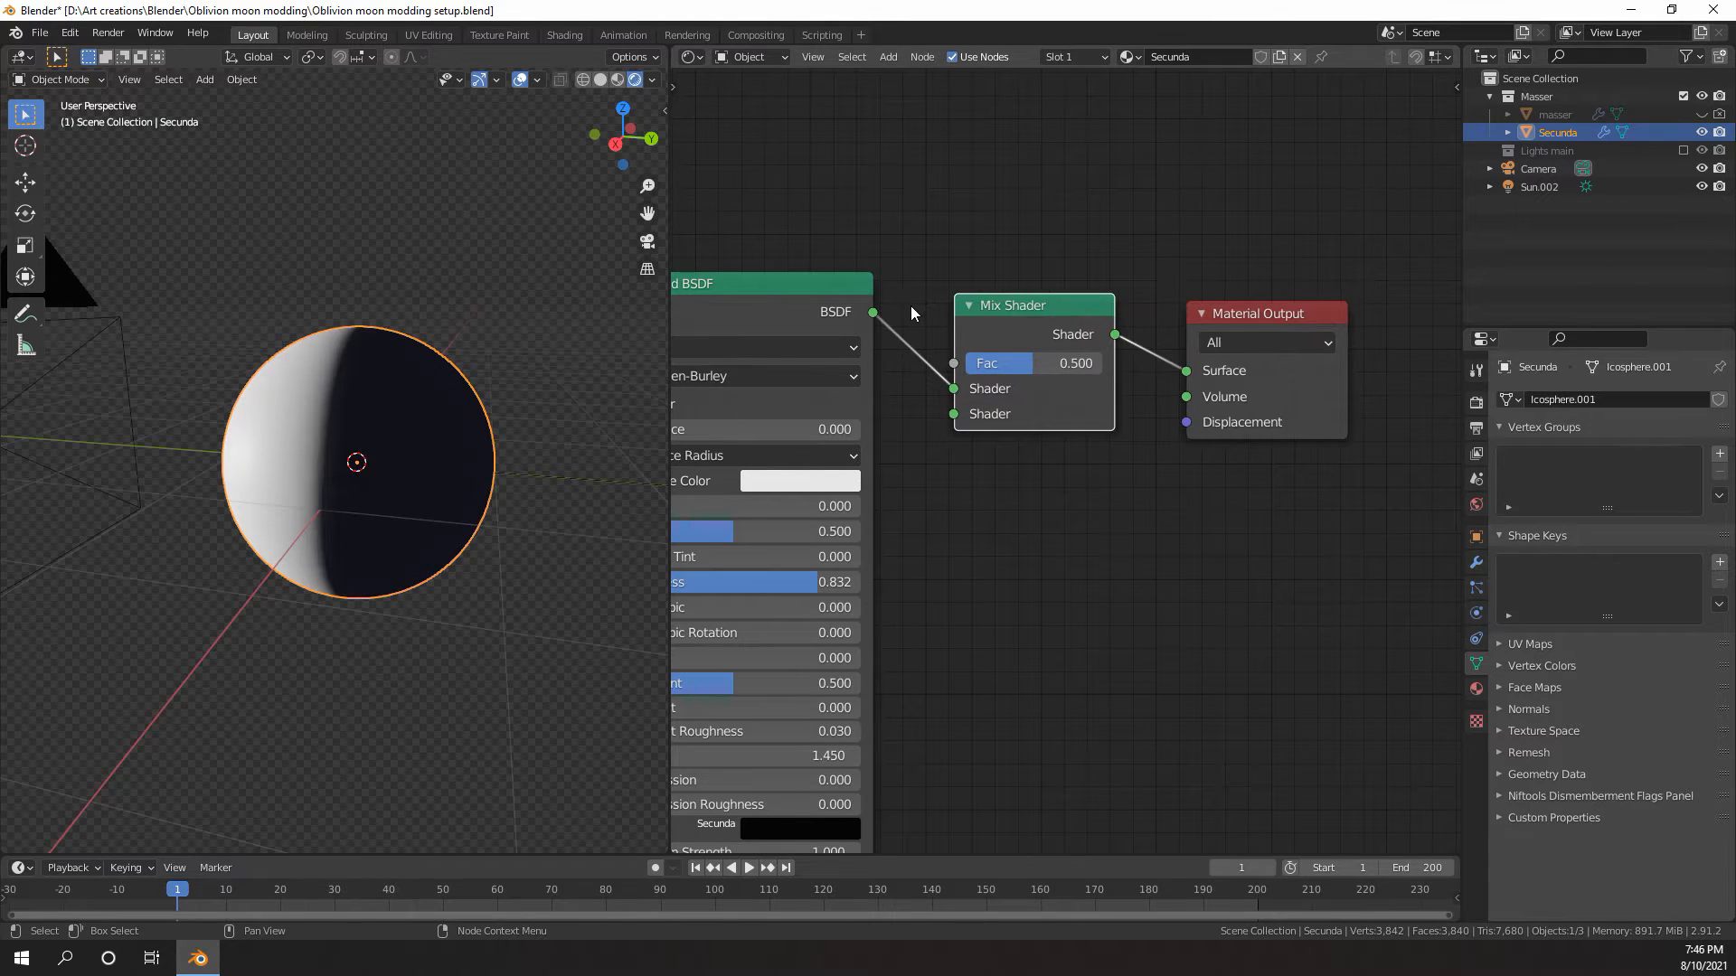
- Switch the viewport to Solid shading and save the Blender file
scroll(970, 386, down, 6)
scroll(969, 386, down, 1)
scroll(278, 378, up, 1)
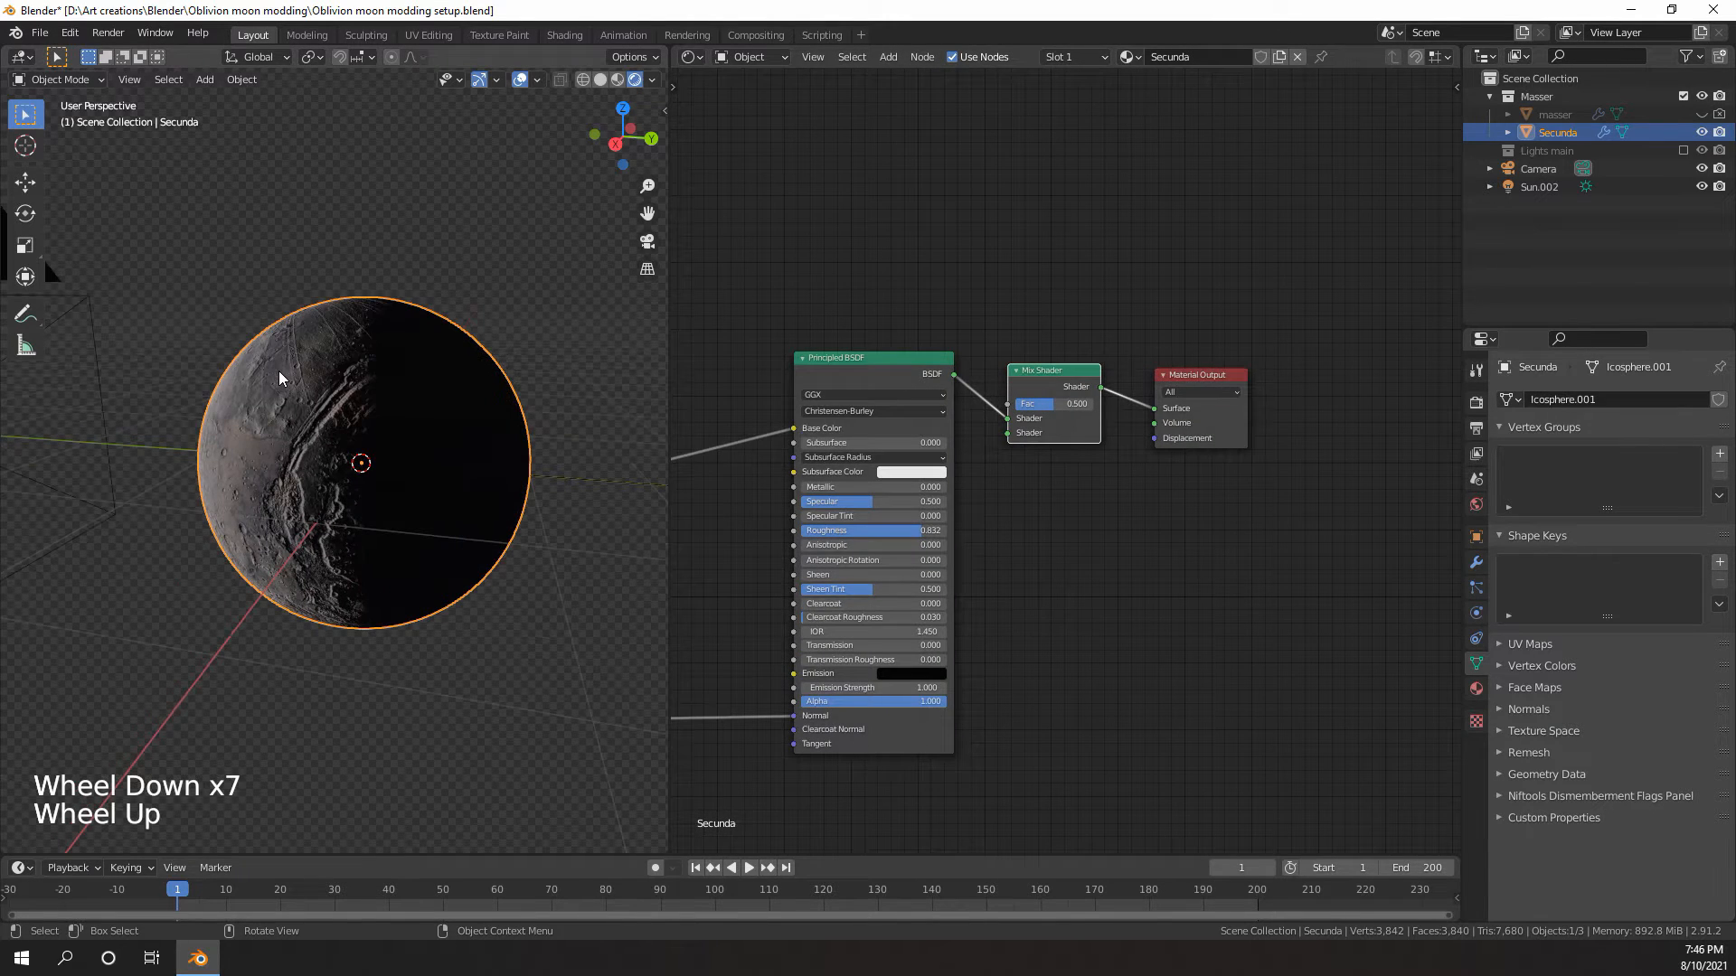
key(z)
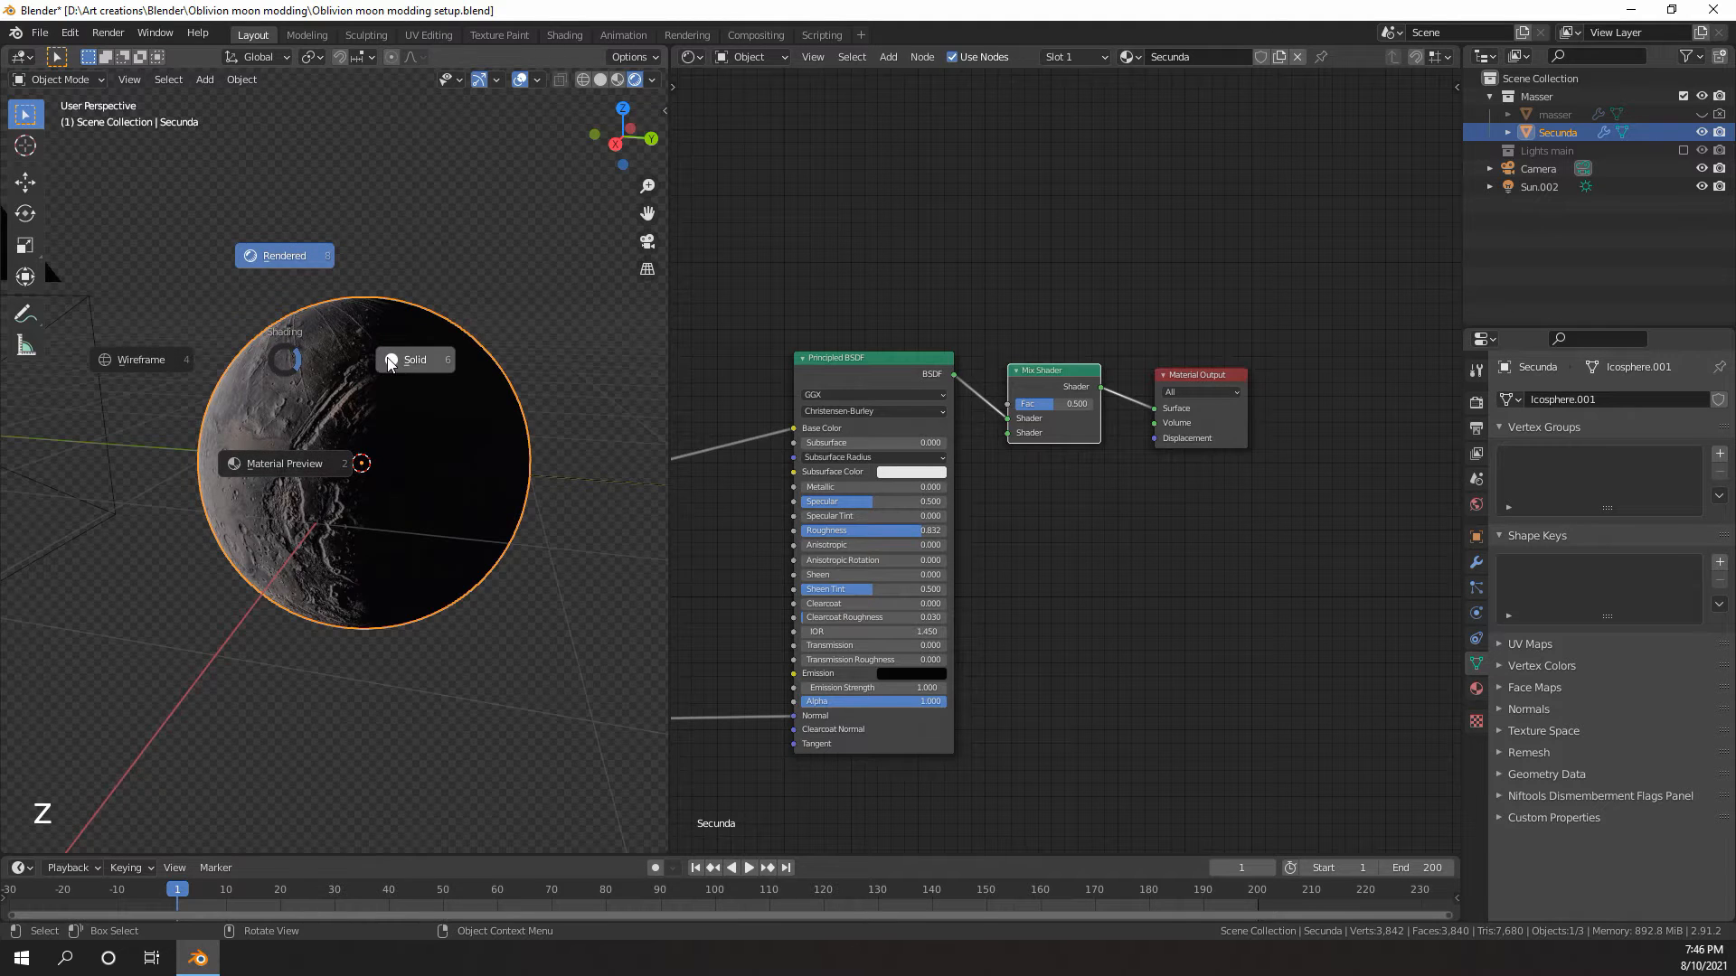
click(41, 32)
click(54, 154)
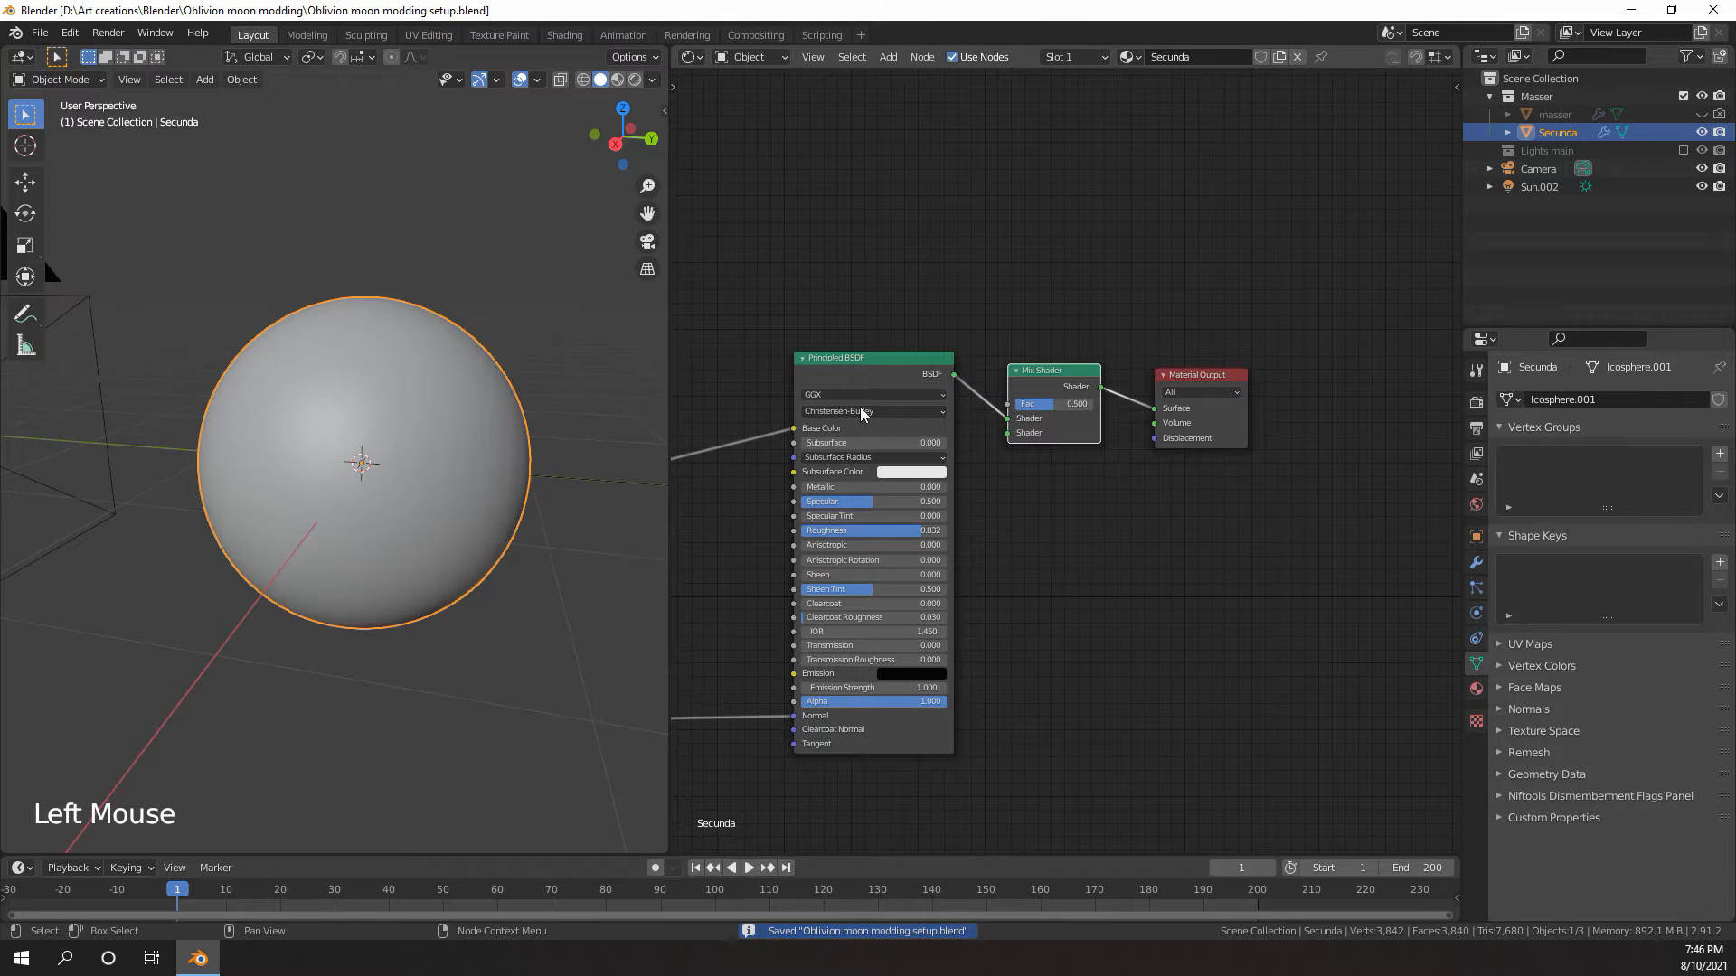
- Add a Transparent BSDF node to Secunda's material in the empty area above the Principled BSDF
scroll(924, 328, down, 2)
scroll(924, 328, up, 12)
mouse_move(924, 328)
middle_down()
mouse_move(958, 298)
mouse_move(924, 328)
middle_up()
scroll(924, 328, down, 11)
key(shift+a)
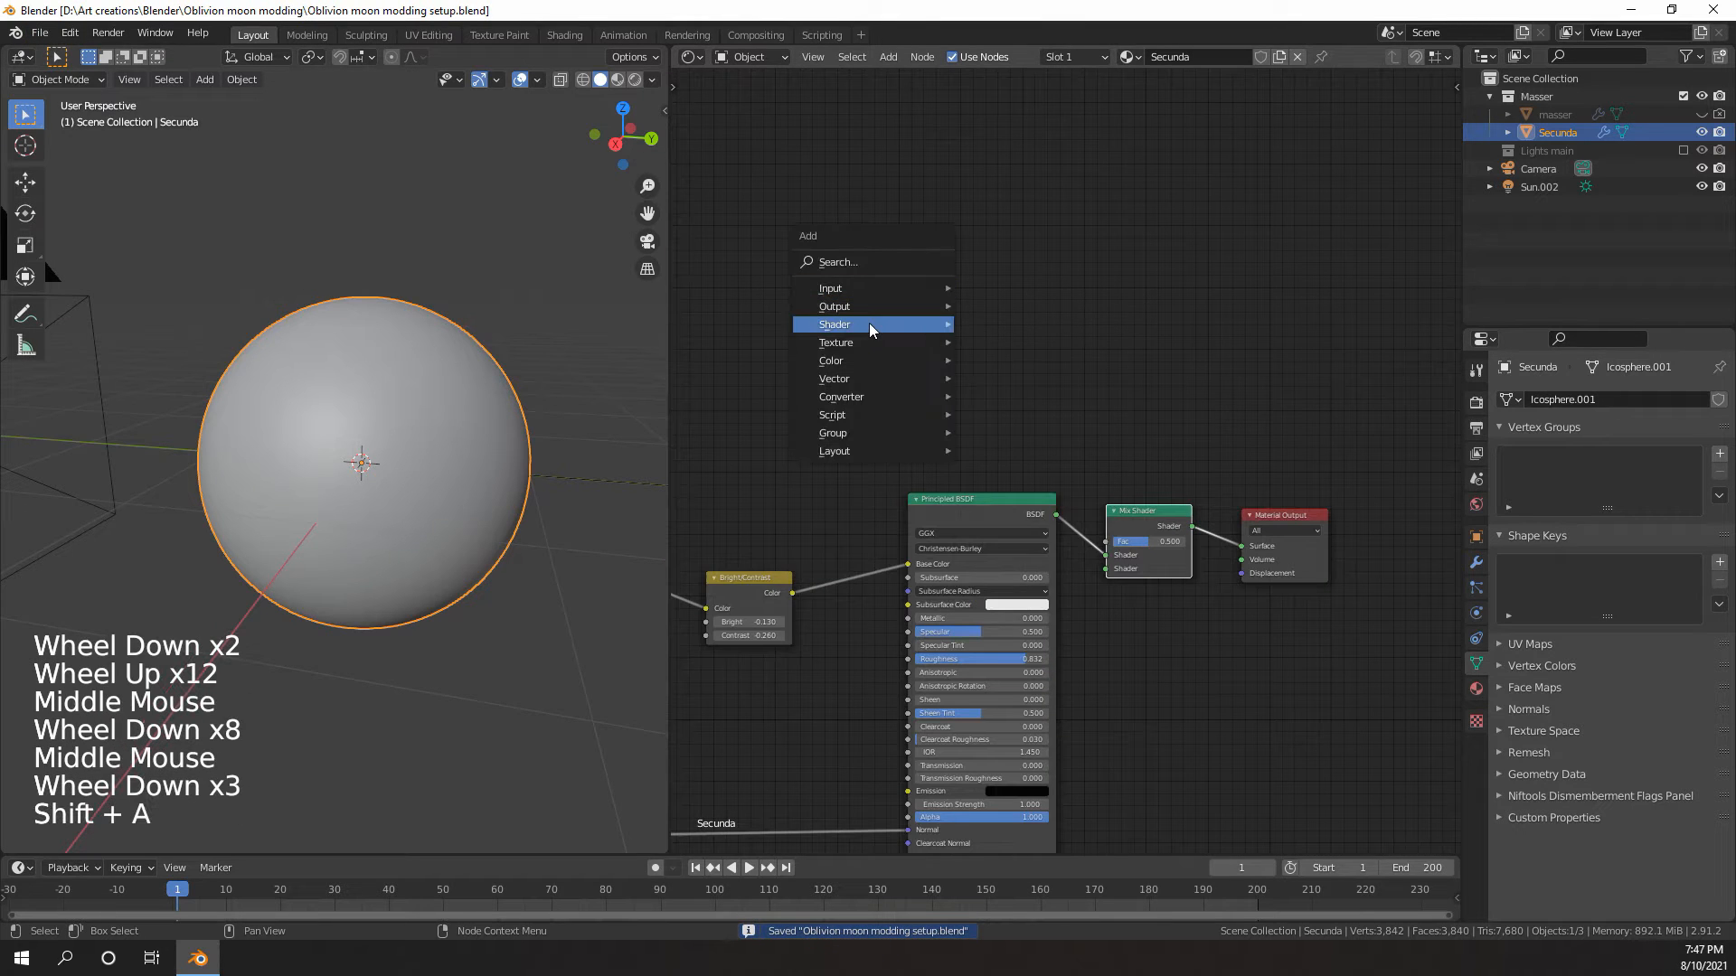
mouse_move(871, 324)
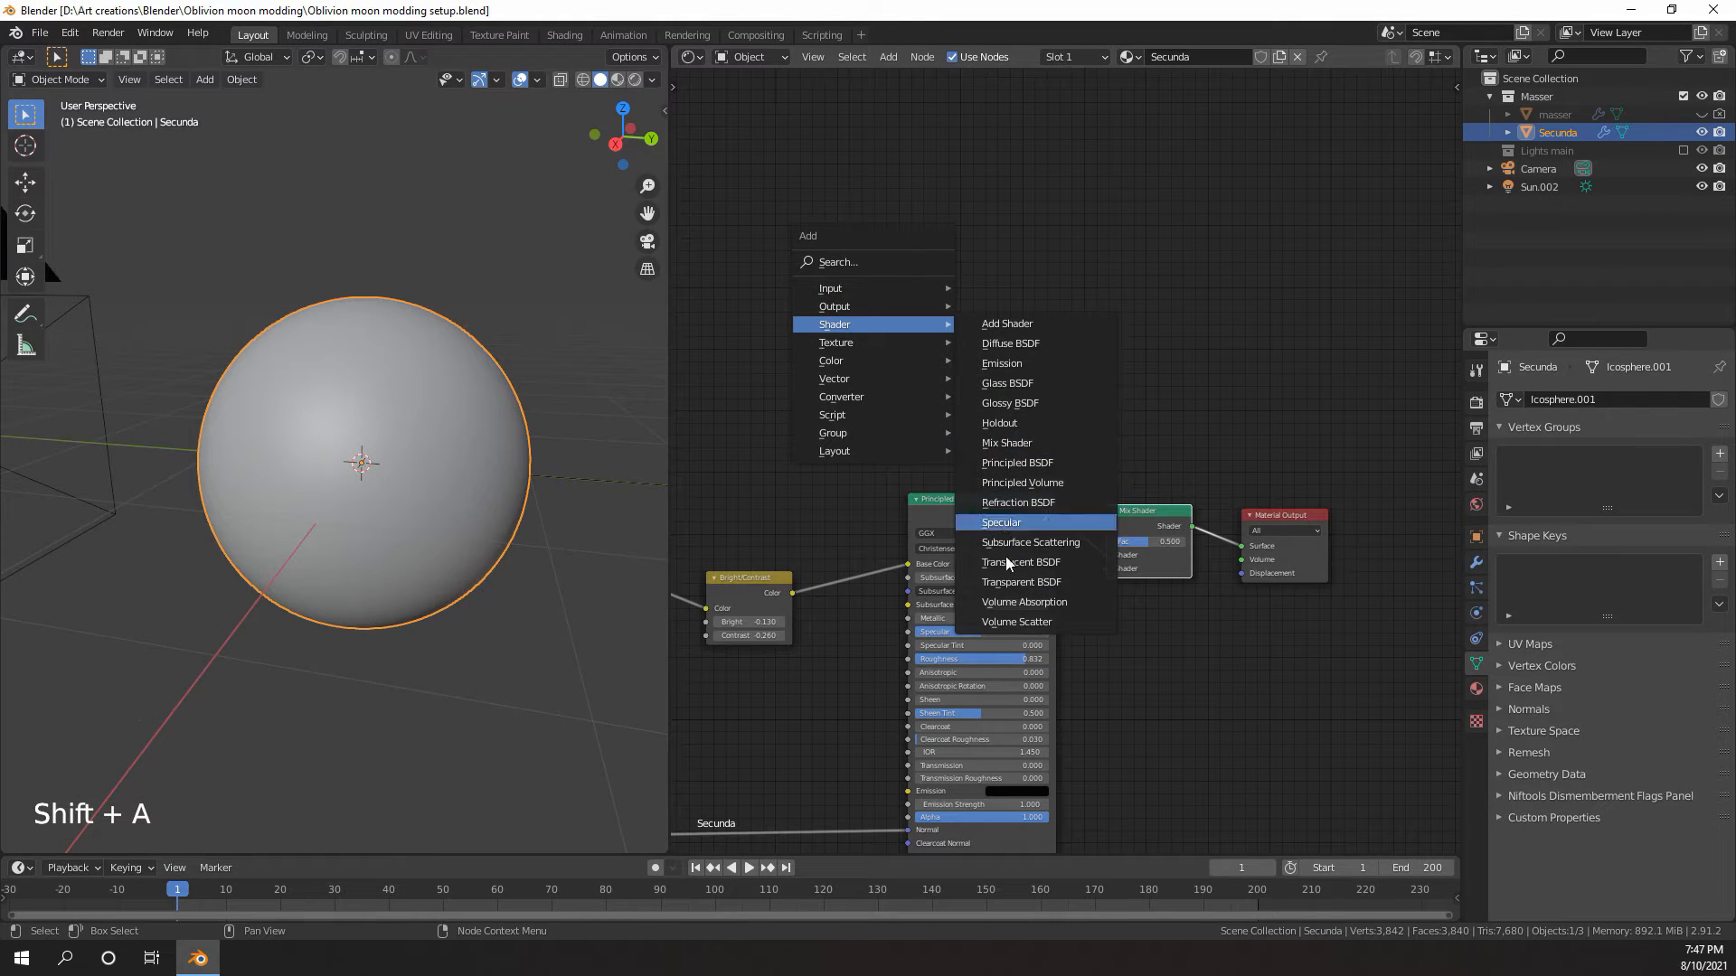
click(1022, 581)
click(1015, 329)
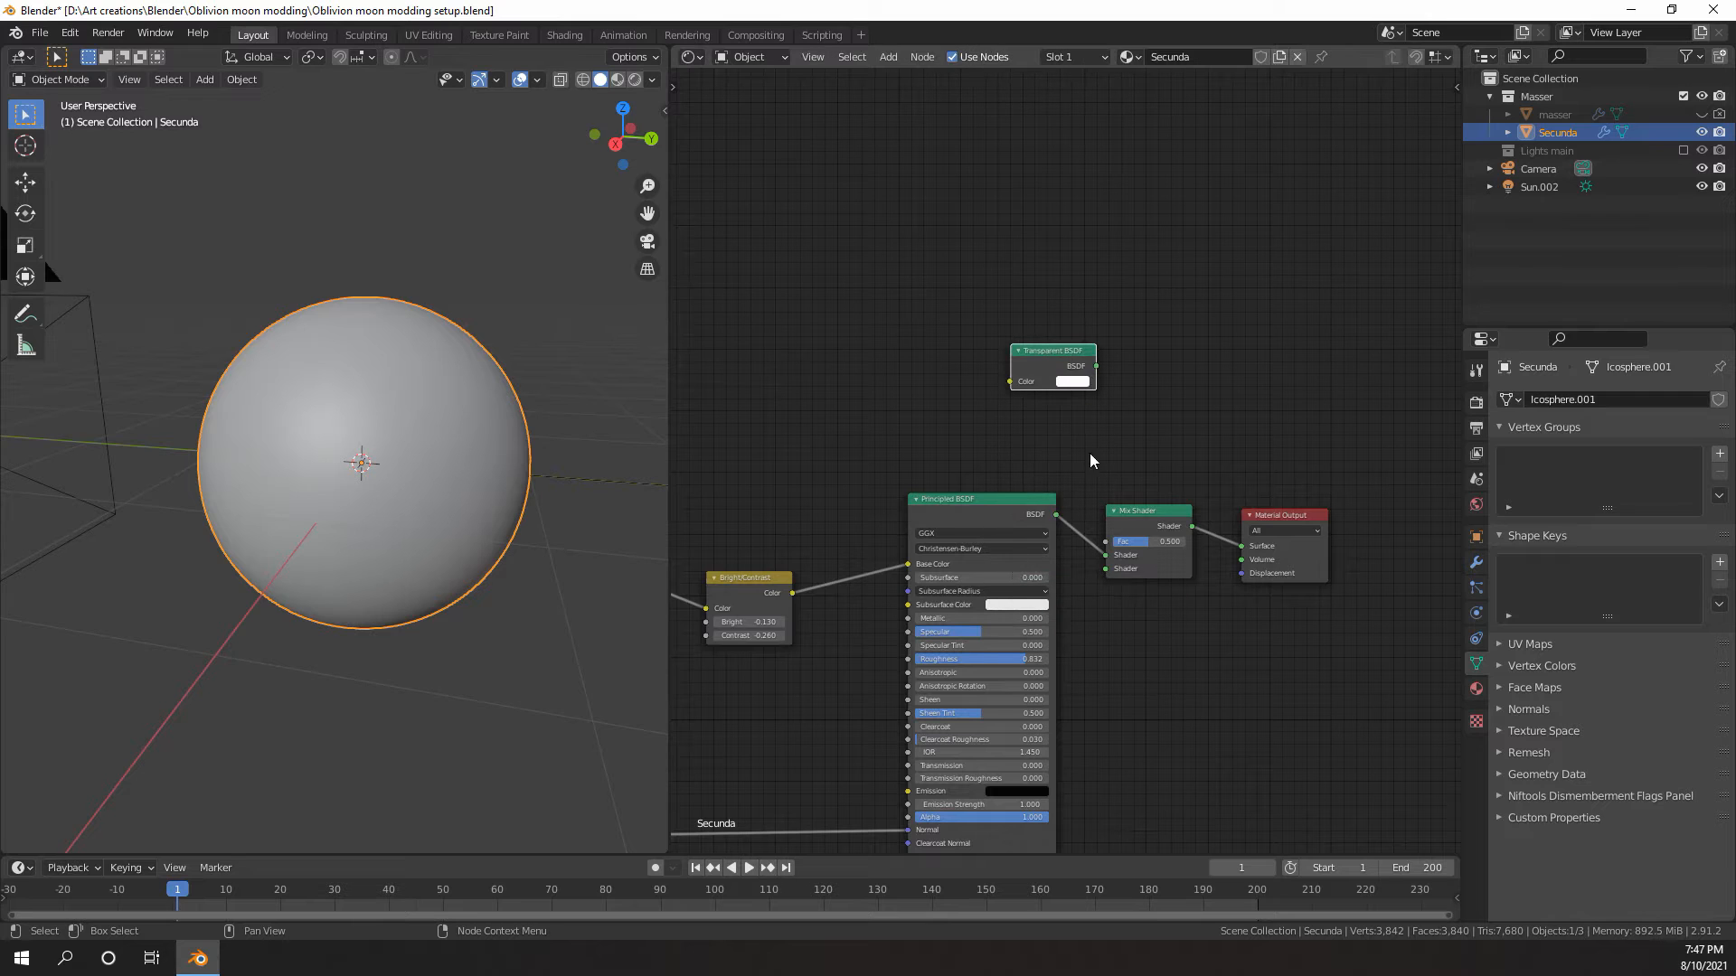
- Move the Transparent BSDF below the Principled BSDF and connect it to the Mix Shader's second Shader input
middle_drag(1092, 477, 1058, 227)
key(g)
click(1015, 773)
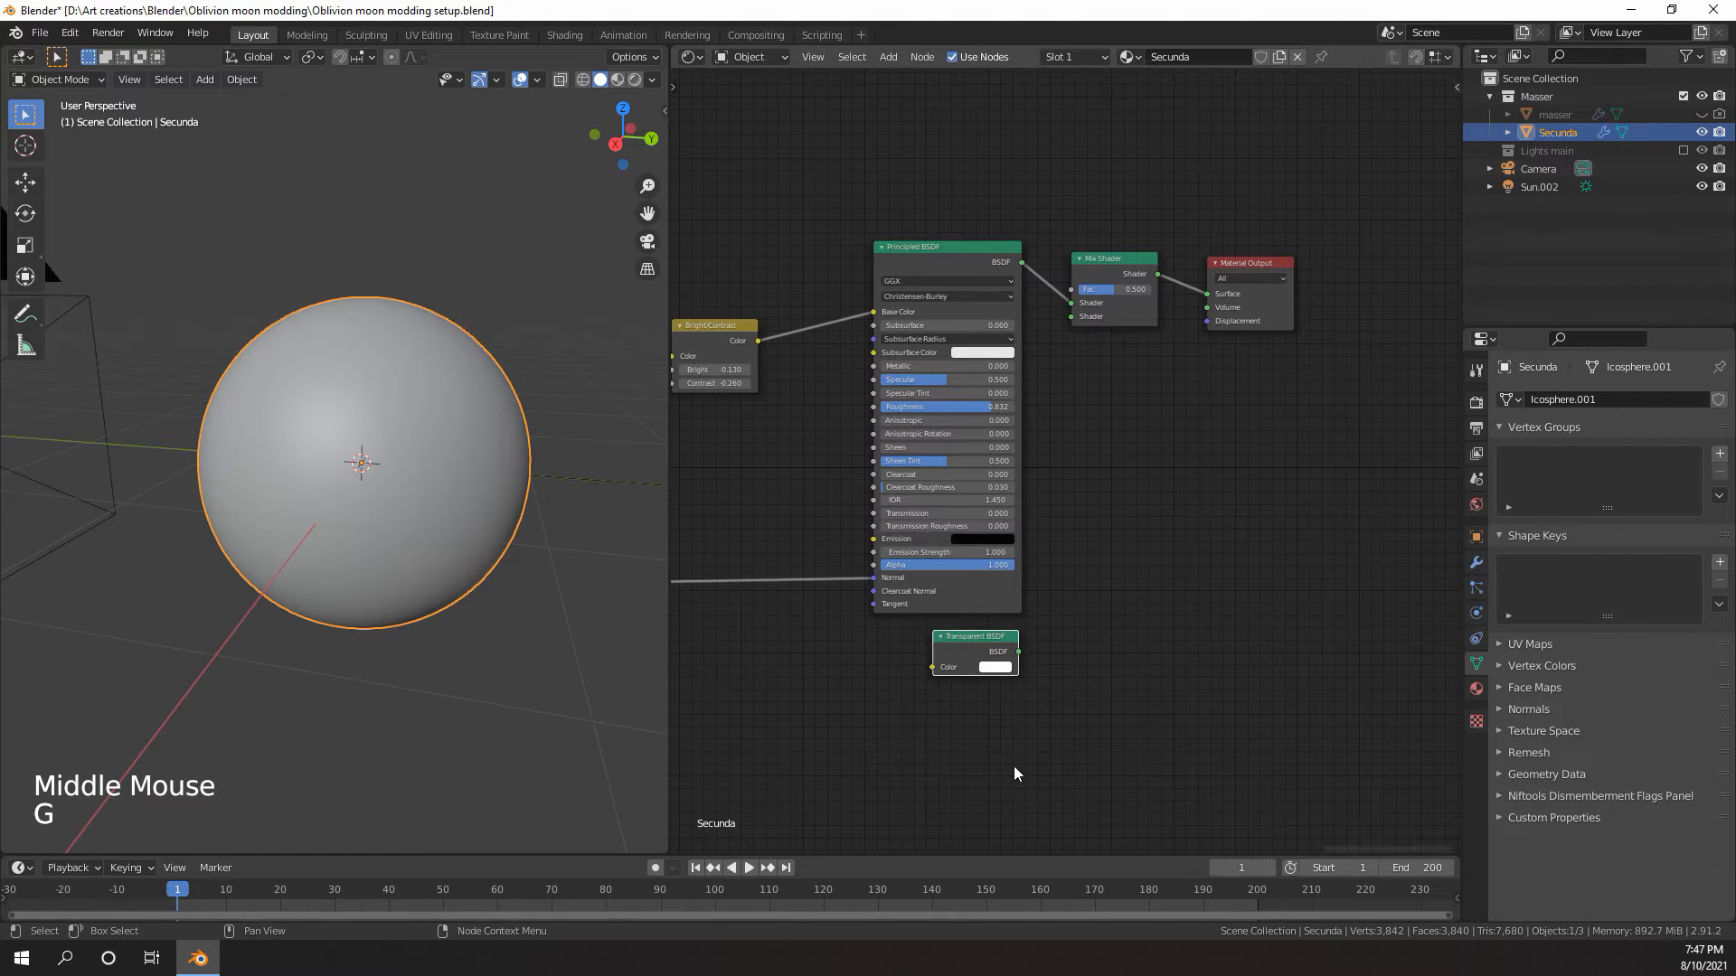
drag(1019, 651, 1077, 323)
key(Delete)
- Add a Normal vector node in the empty area above the Bright/Contrast and Principled BSDF nodes
scroll(1116, 359, down, 3)
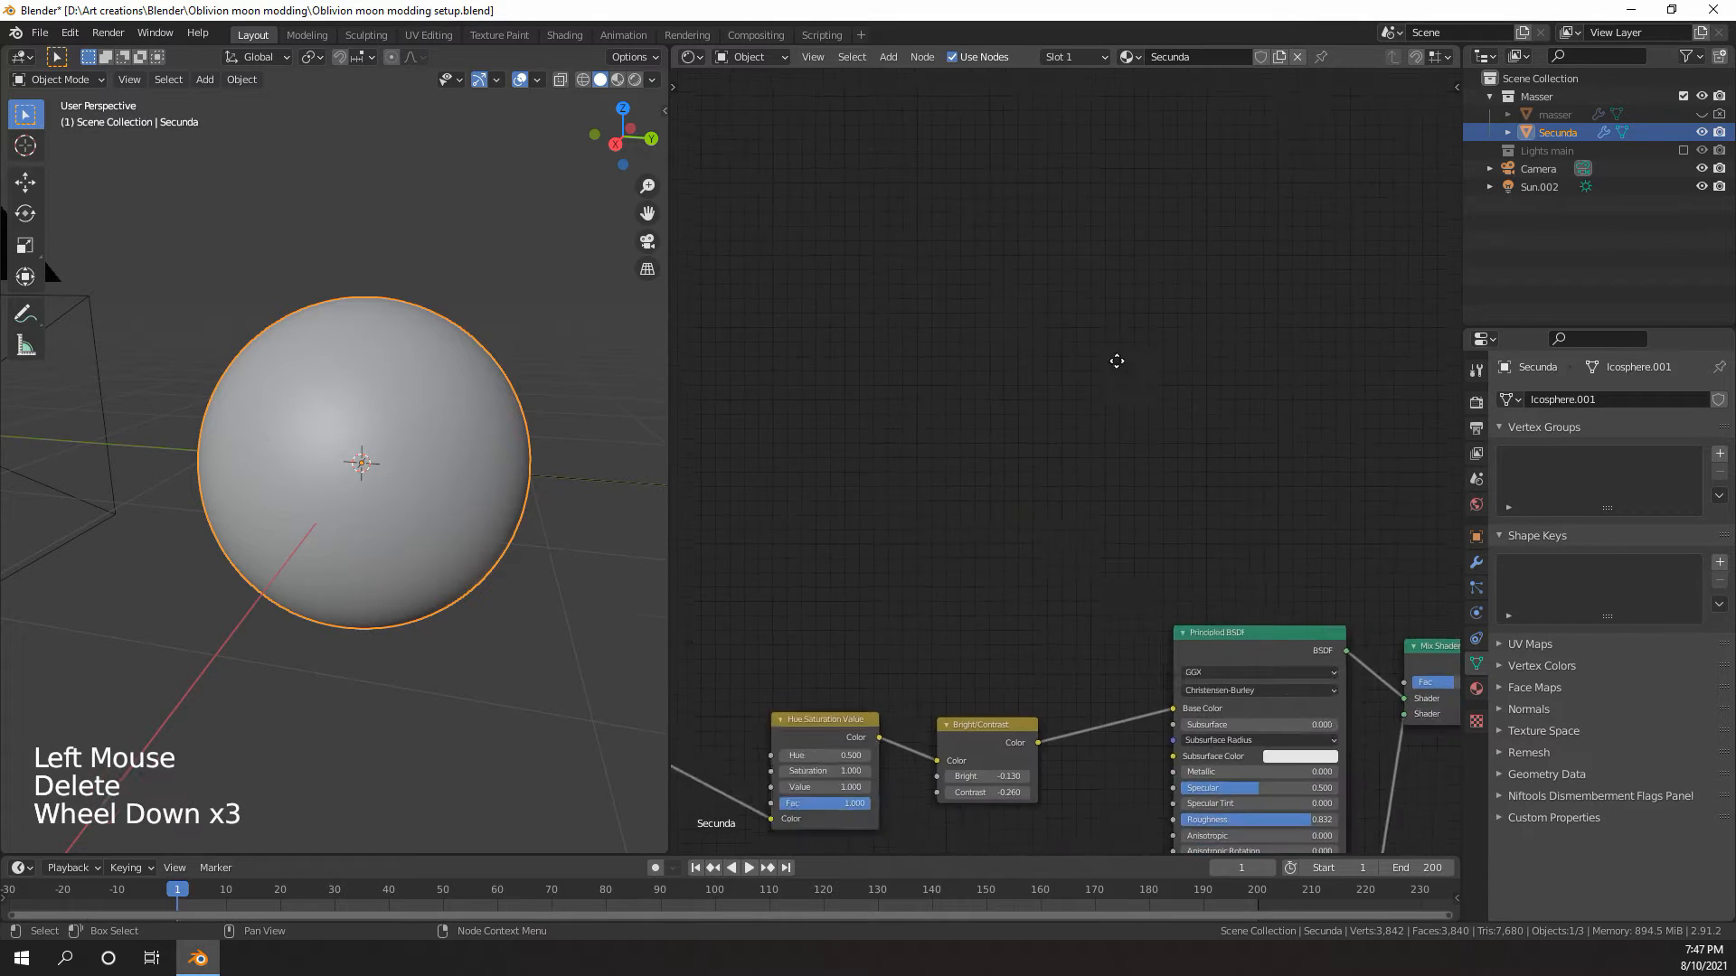
middle_drag(1115, 360, 911, 263)
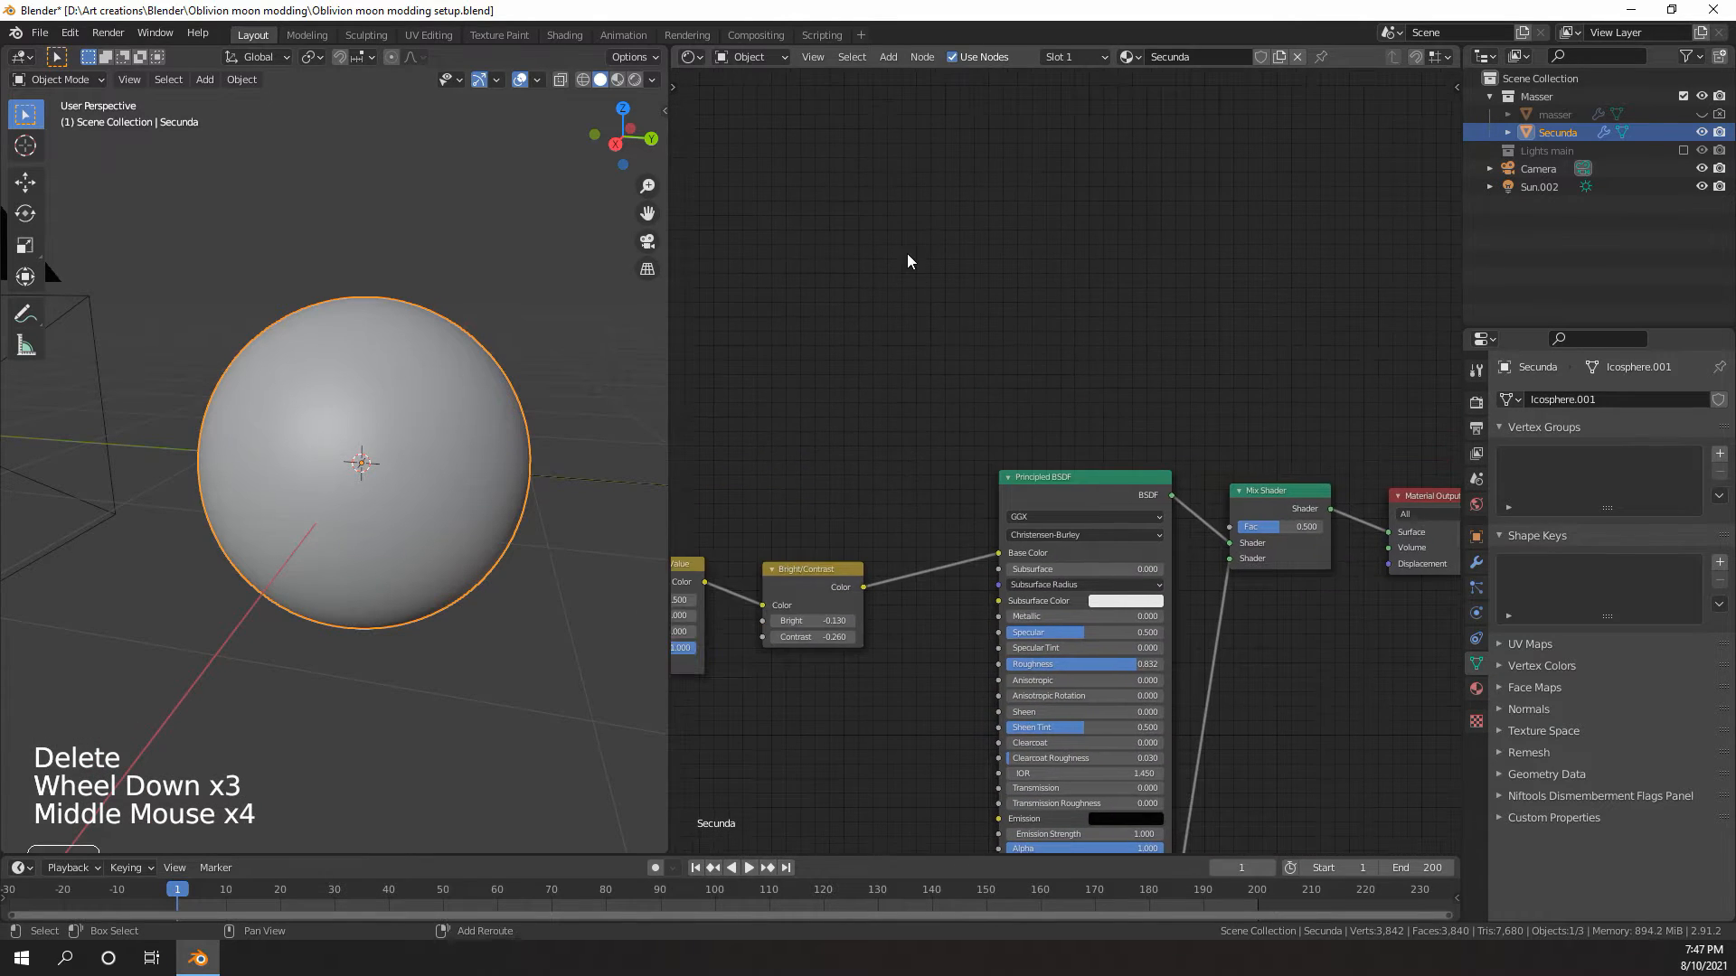
key(shift+a)
mouse_move(902, 260)
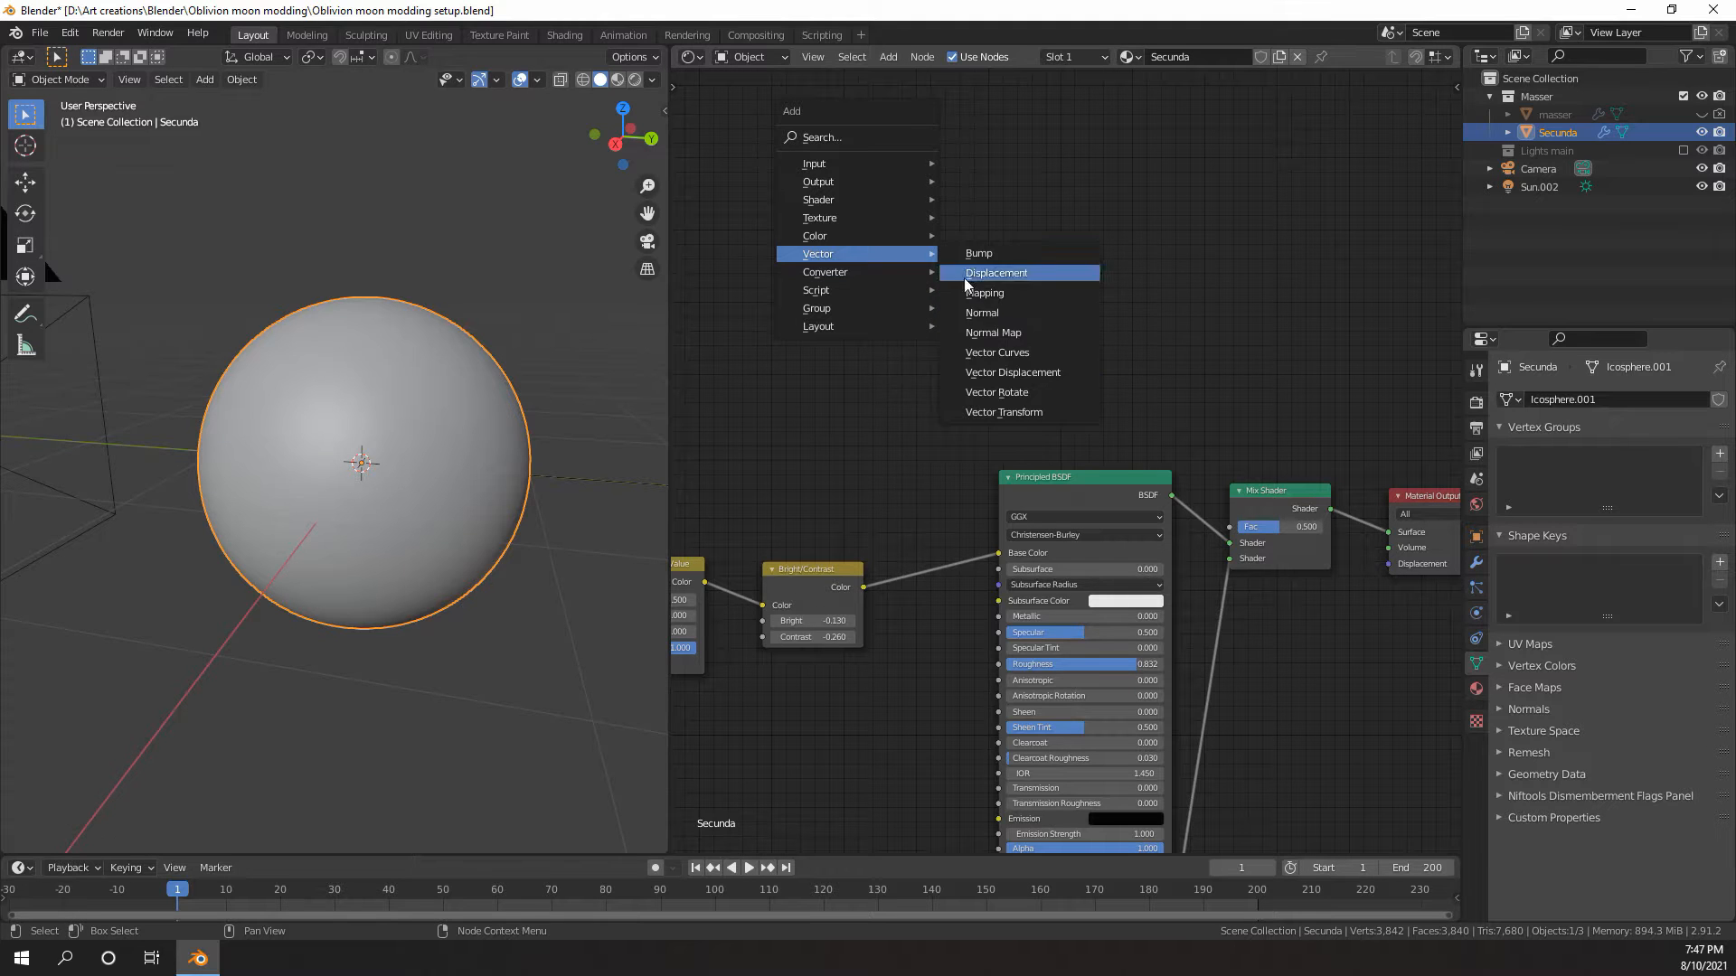
click(980, 313)
scroll(1076, 334, up, 2)
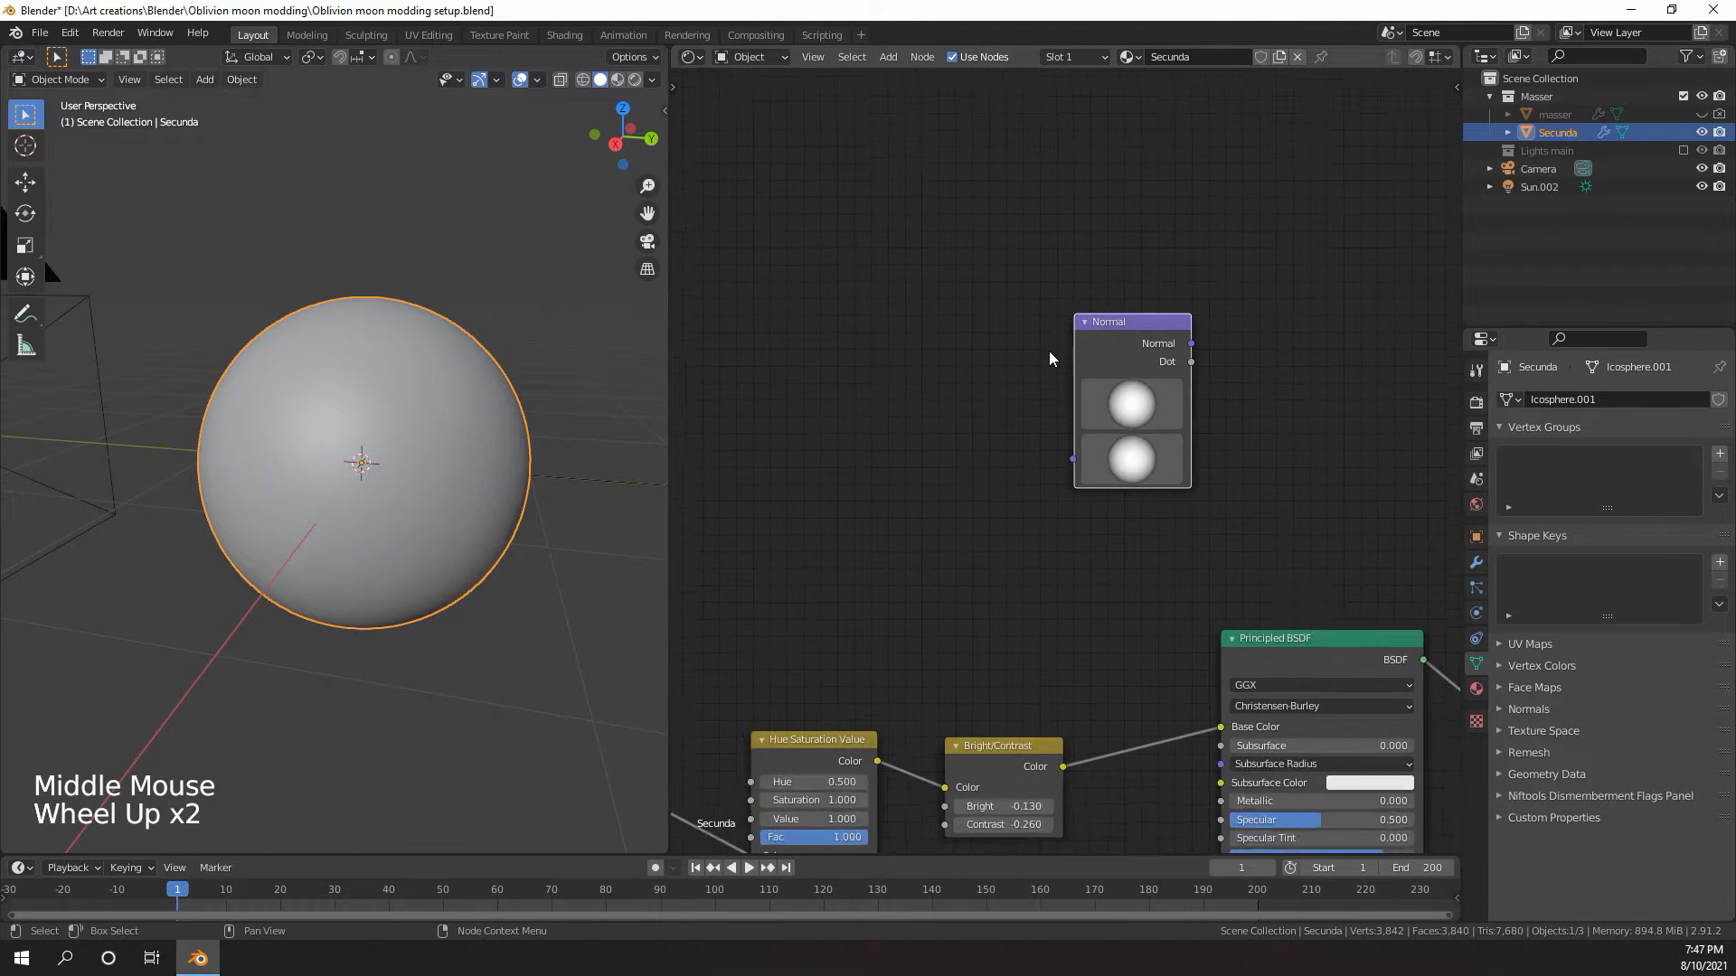
- Add a Texture Coordinate node beside the Normal node and connect its Object output to the Normal input
scroll(1098, 431, down, 4)
scroll(1099, 431, up, 2)
key(shift+a)
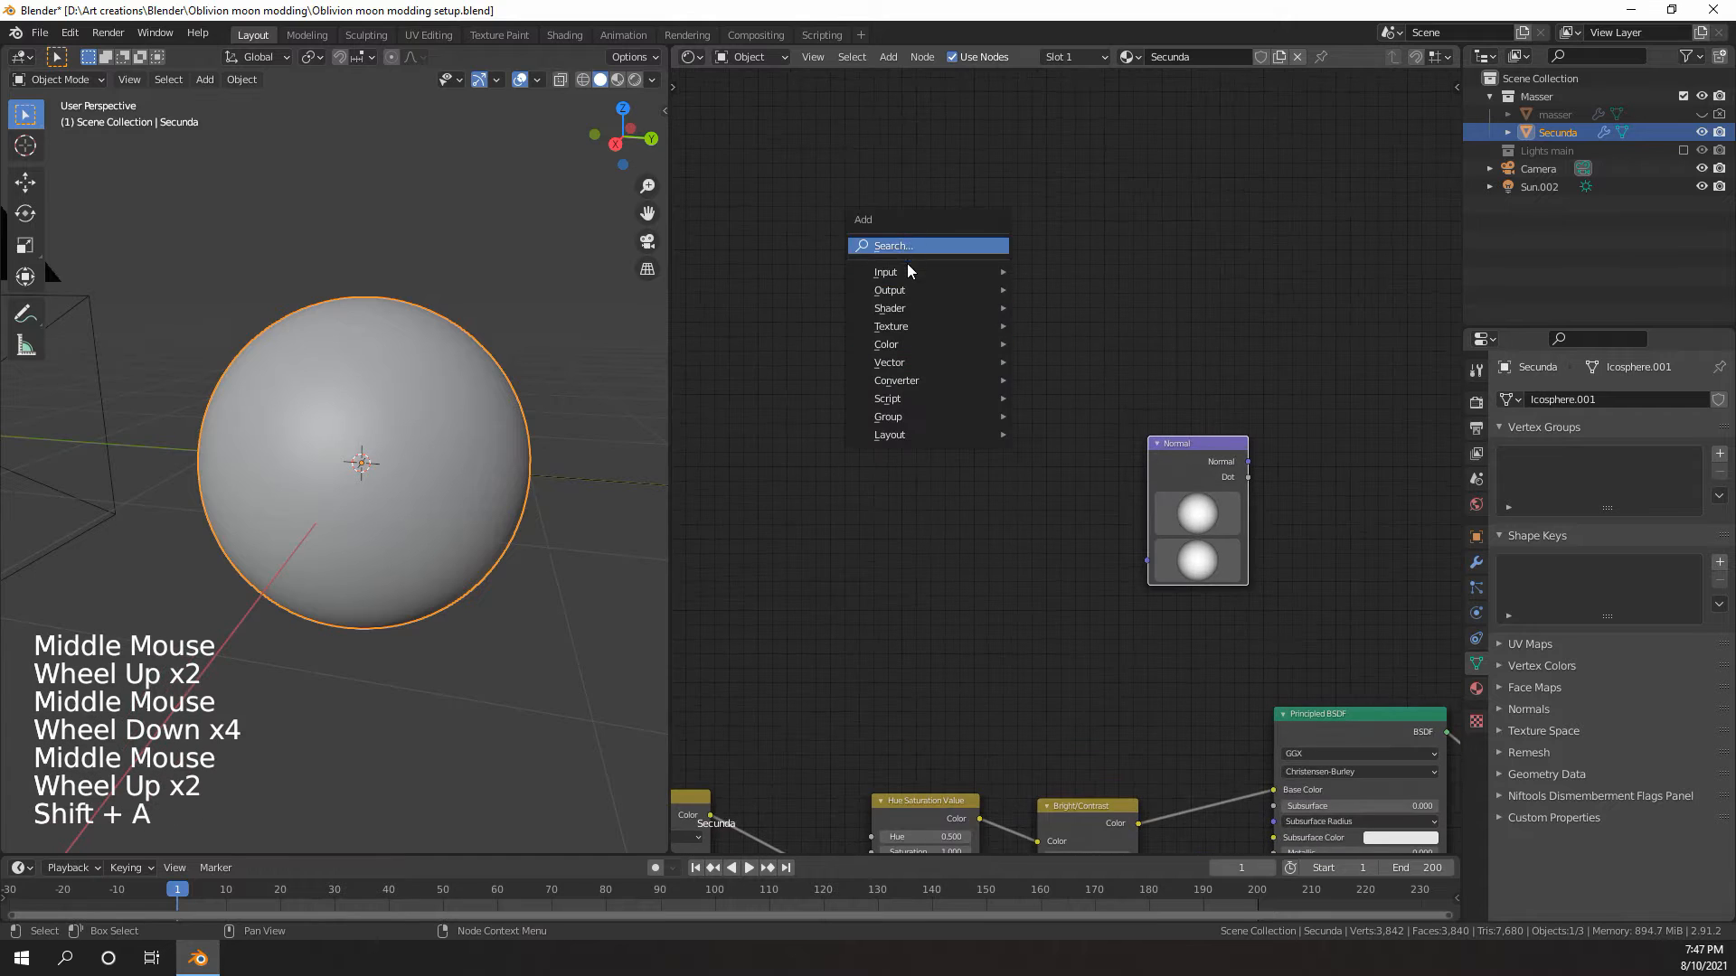
mouse_move(969, 274)
click(1084, 556)
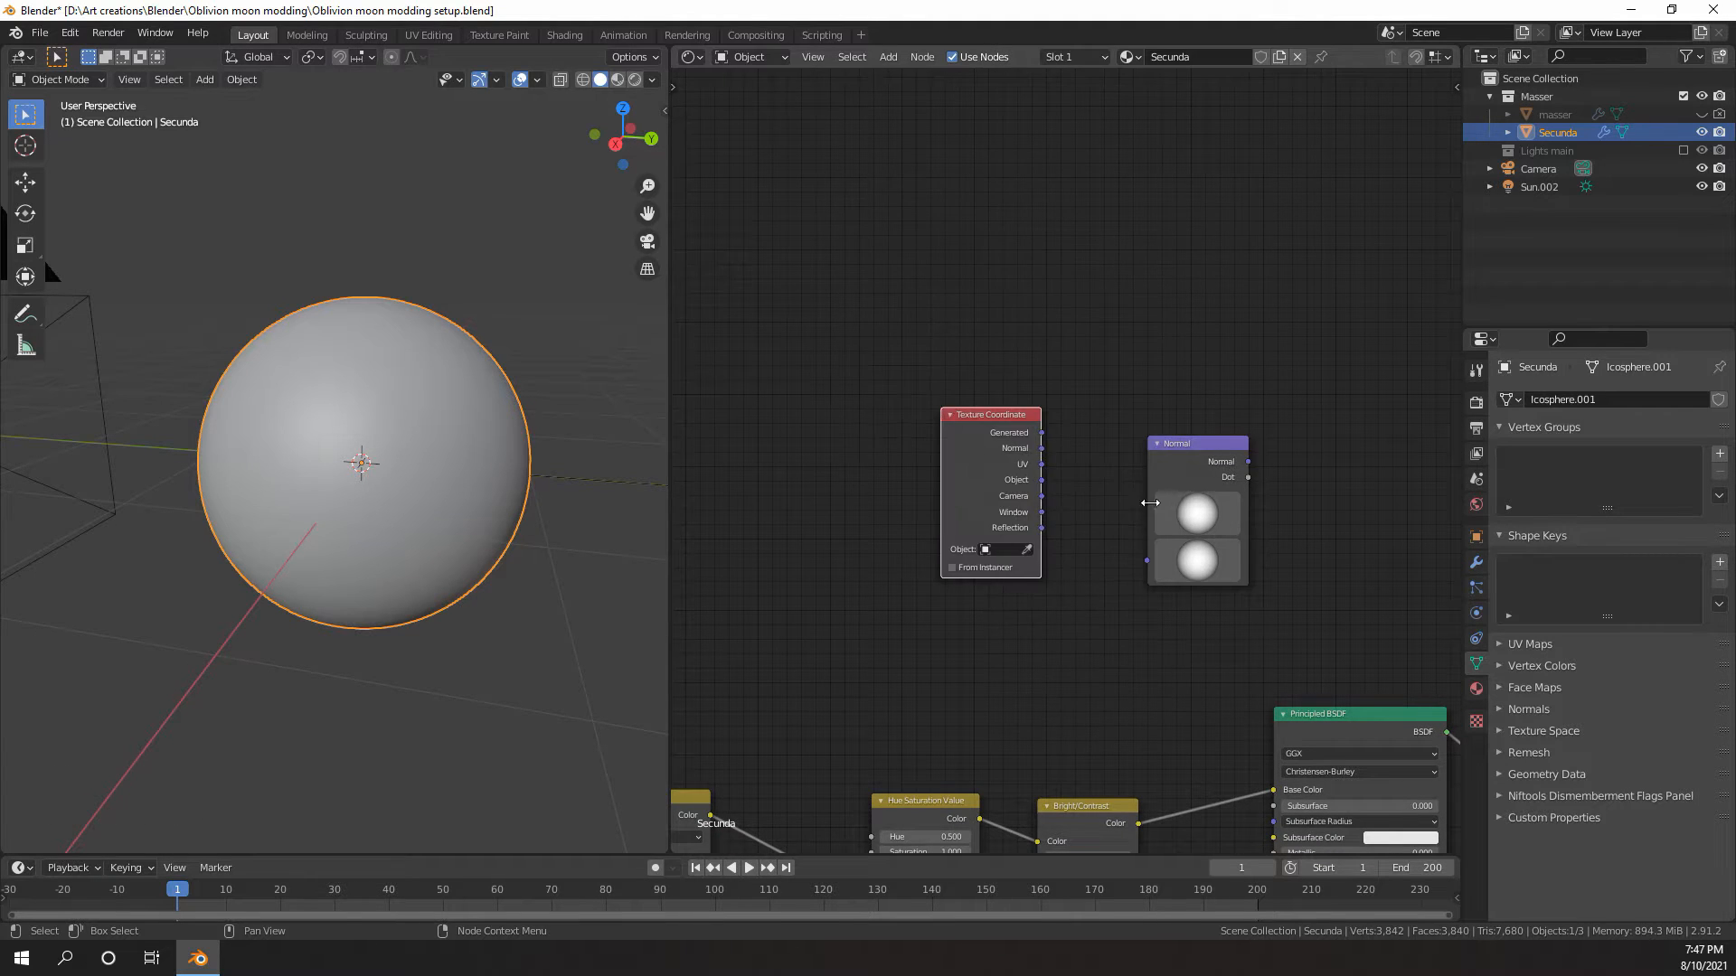
middle_drag(921, 361, 815, 313)
scroll(815, 313, up, 6)
drag(816, 362, 985, 491)
- Look through the objects available as the Texture Coordinate node's reference object
scroll(1139, 486, down, 5)
middle_drag(1139, 487, 923, 461)
scroll(922, 461, up, 3)
middle_drag(773, 411, 1257, 421)
scroll(1053, 522, up, 4)
scroll(1053, 522, up, 4)
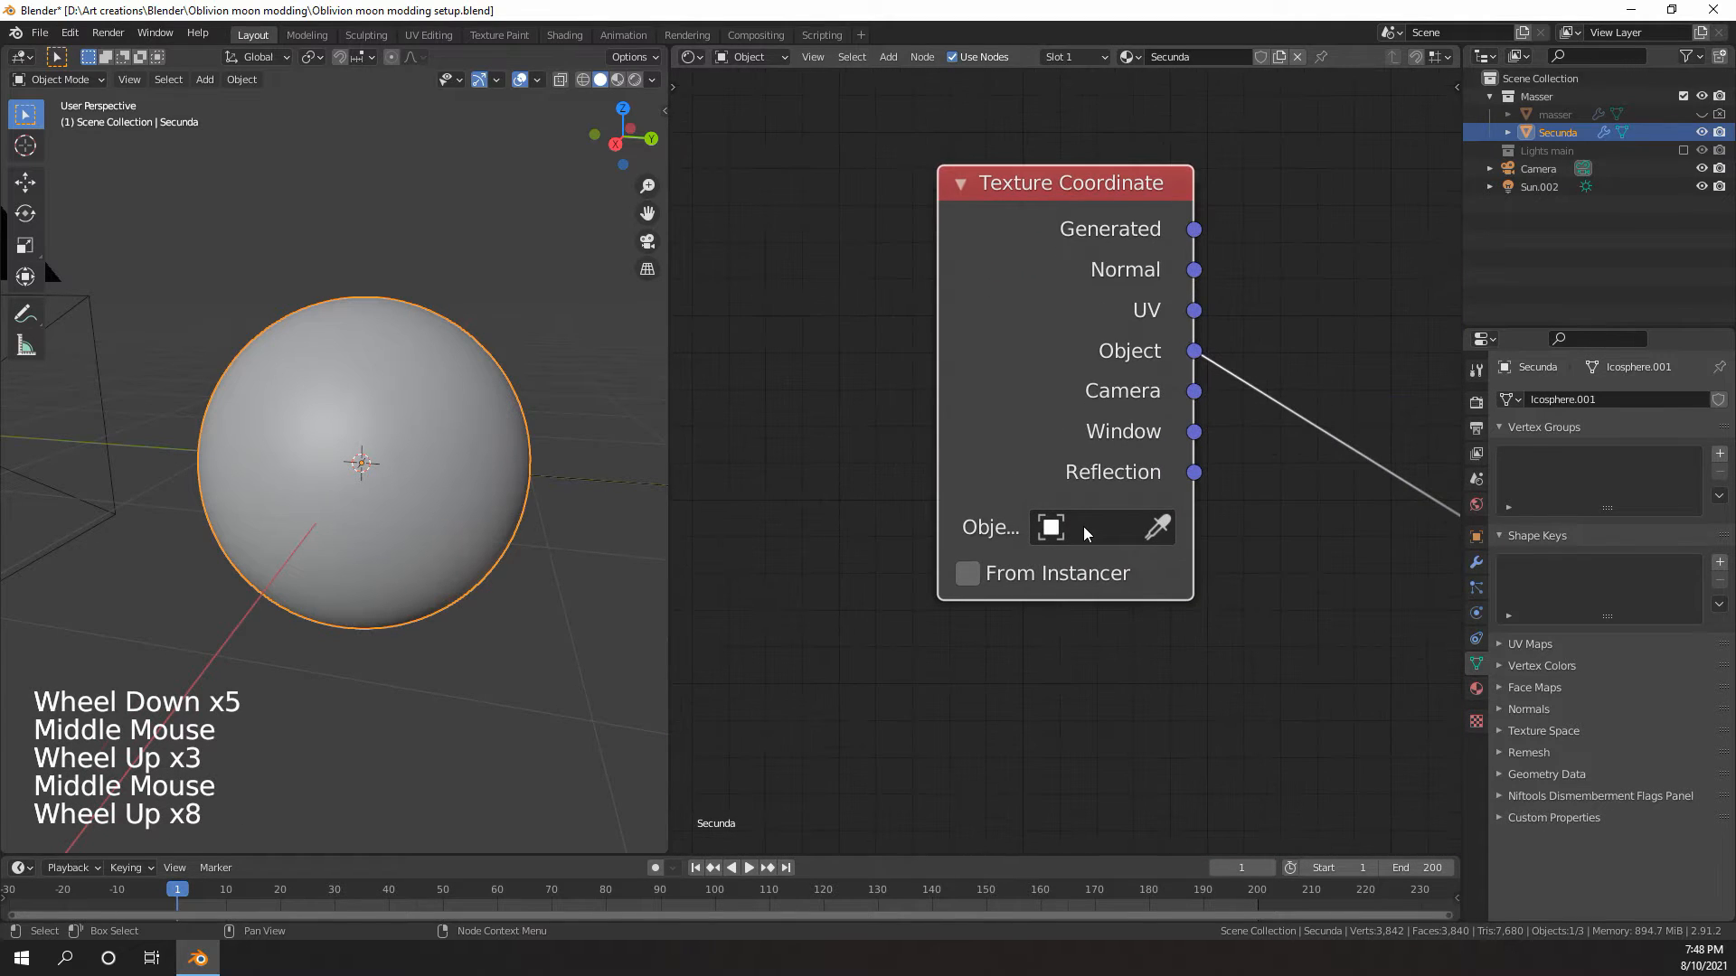
click(1089, 536)
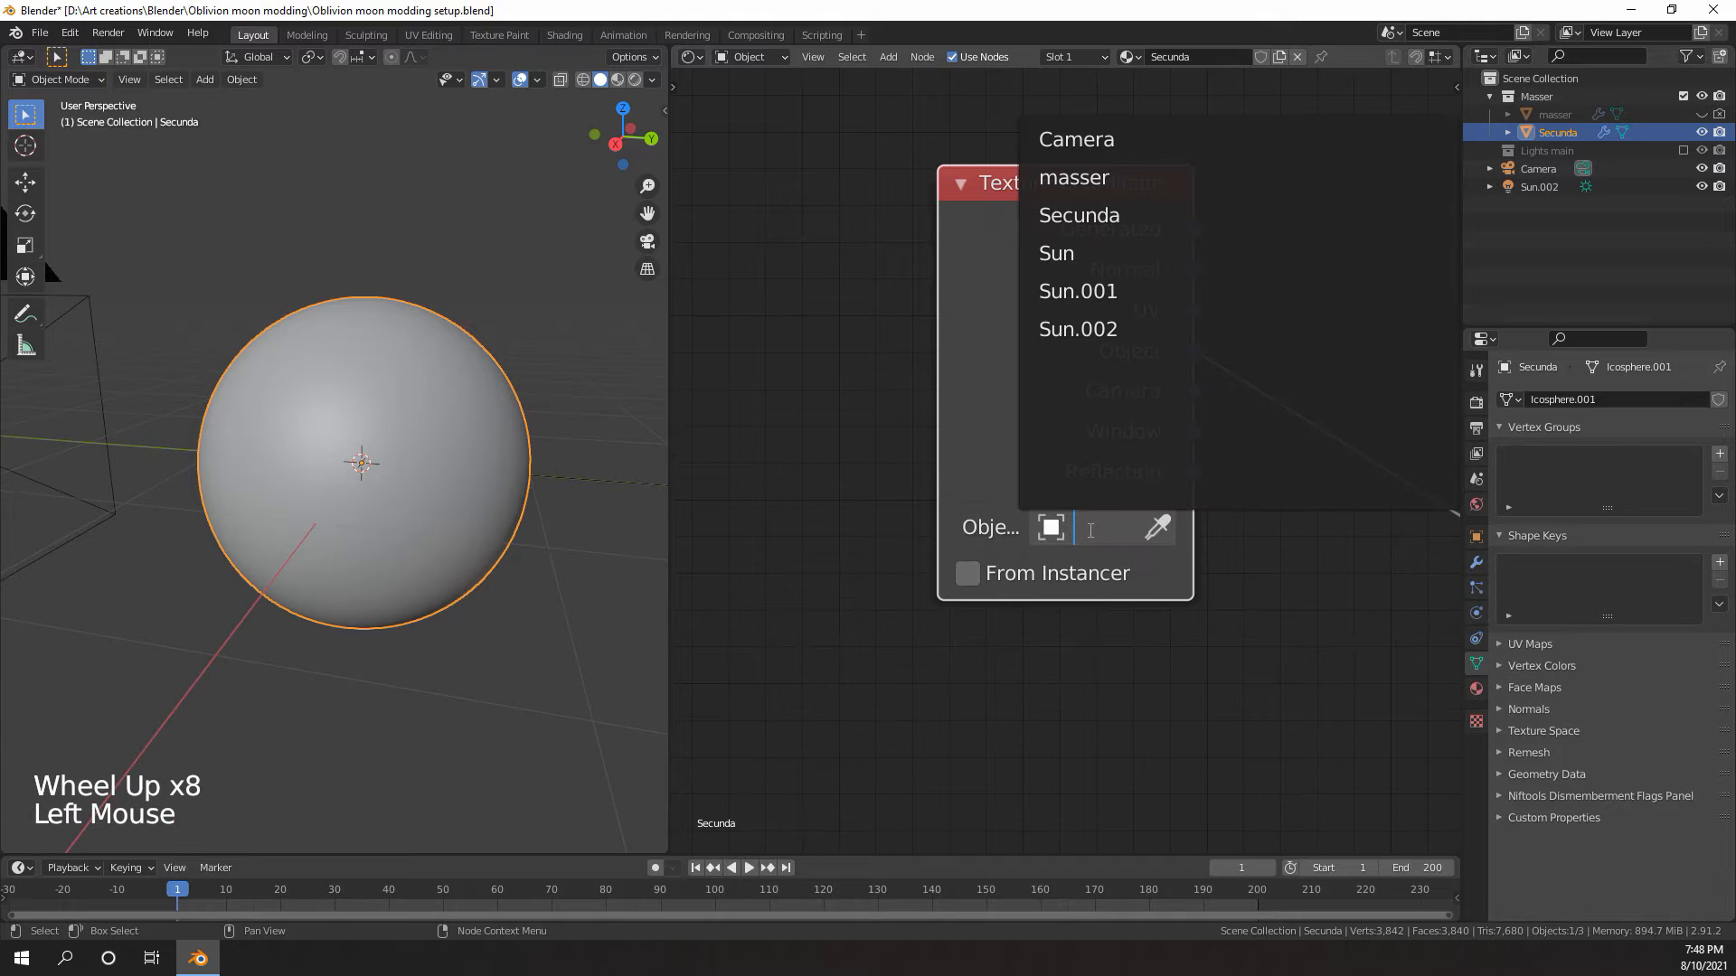
- Switch the viewport to Wireframe shading and select Sun.002 to locate the sun inside Secunda
scroll(624, 479, down, 4)
middle_drag(624, 479, 199, 550)
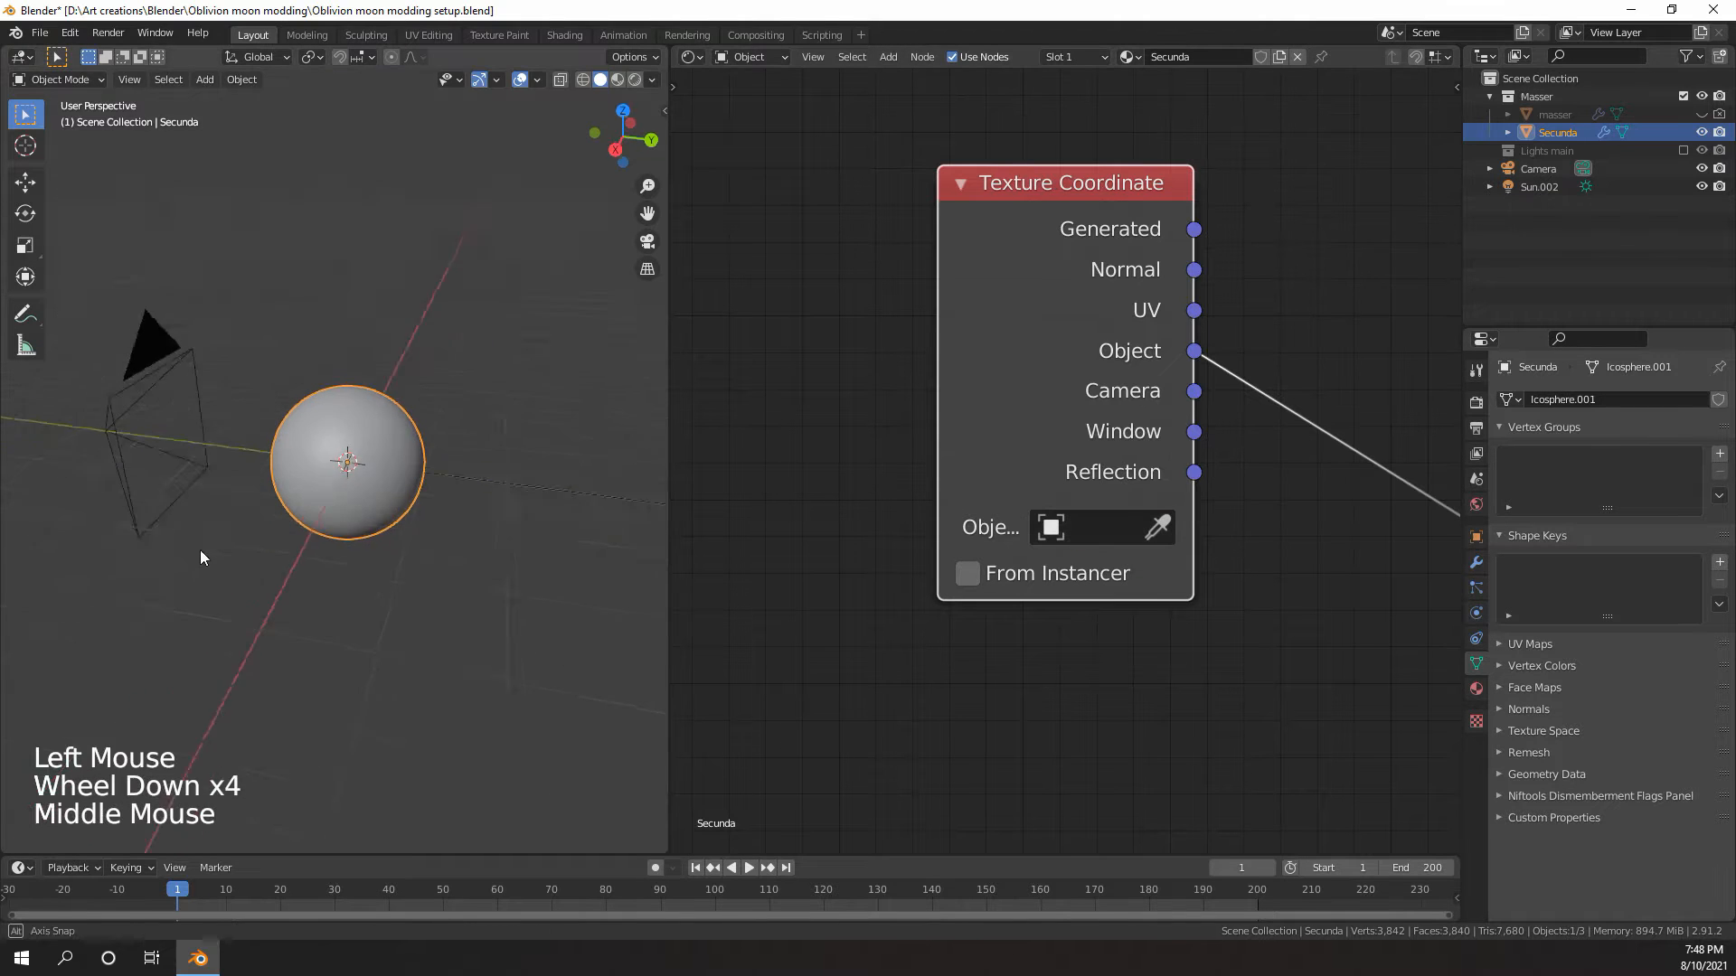
scroll(246, 519, up, 5)
scroll(259, 474, down, 4)
scroll(259, 474, down, 1)
middle_drag(258, 474, 332, 403)
scroll(333, 403, up, 3)
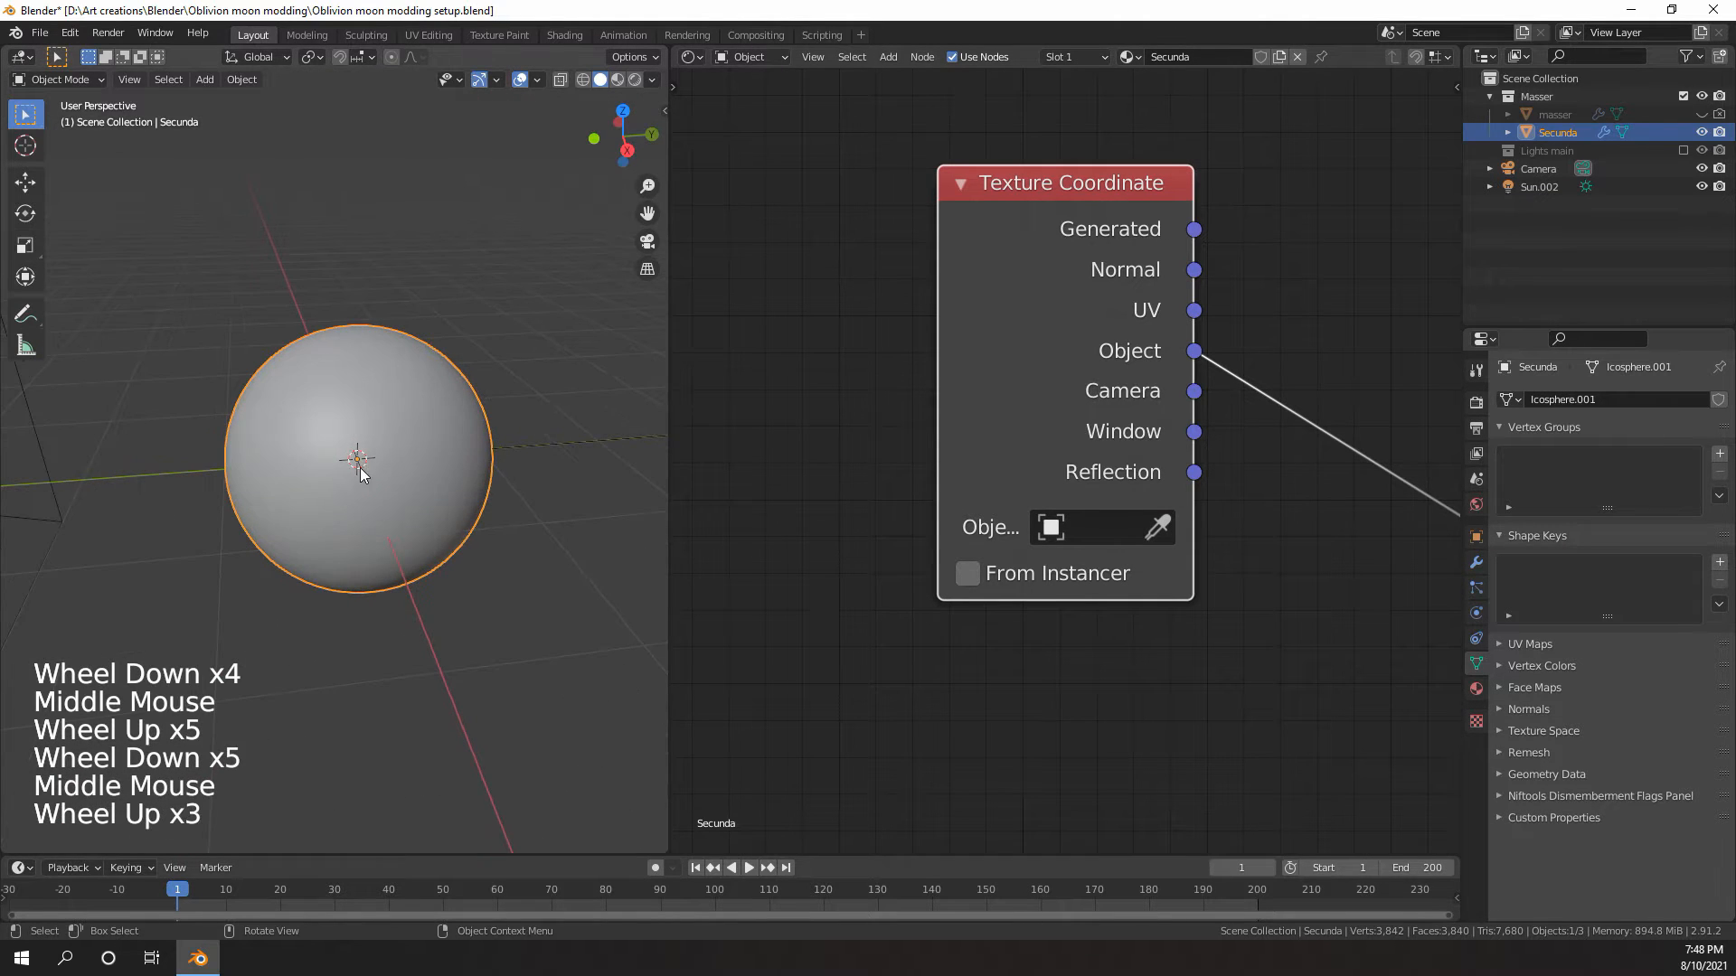
key(z)
click(242, 484)
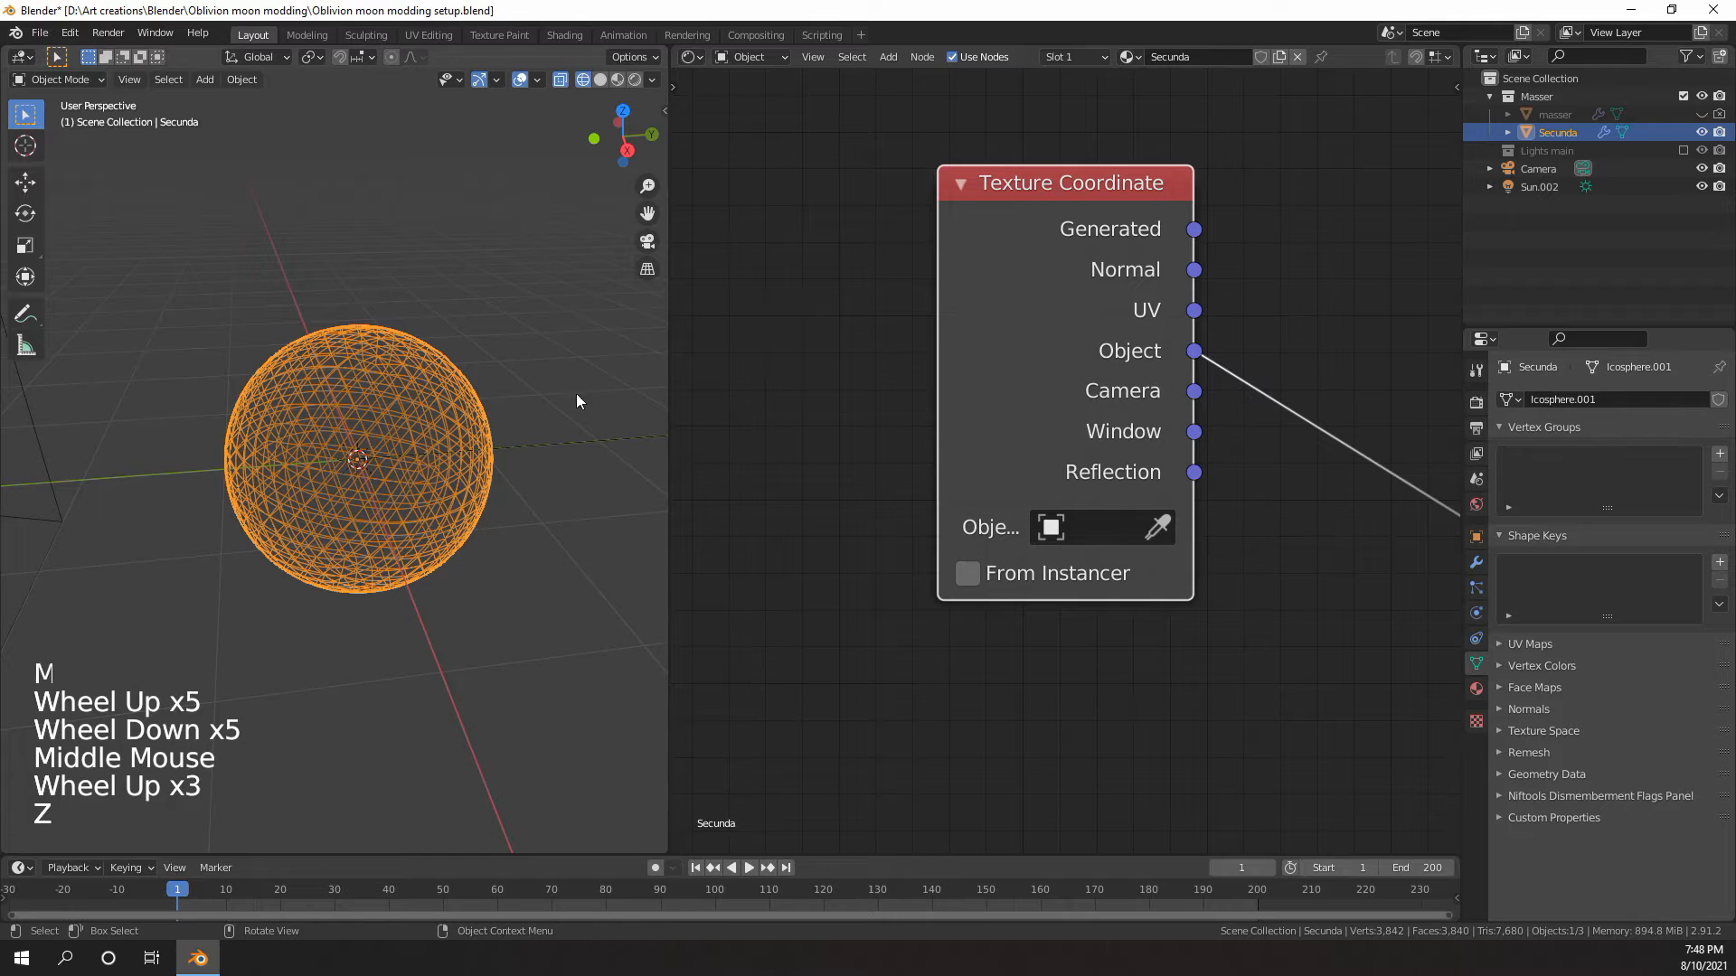
click(1534, 155)
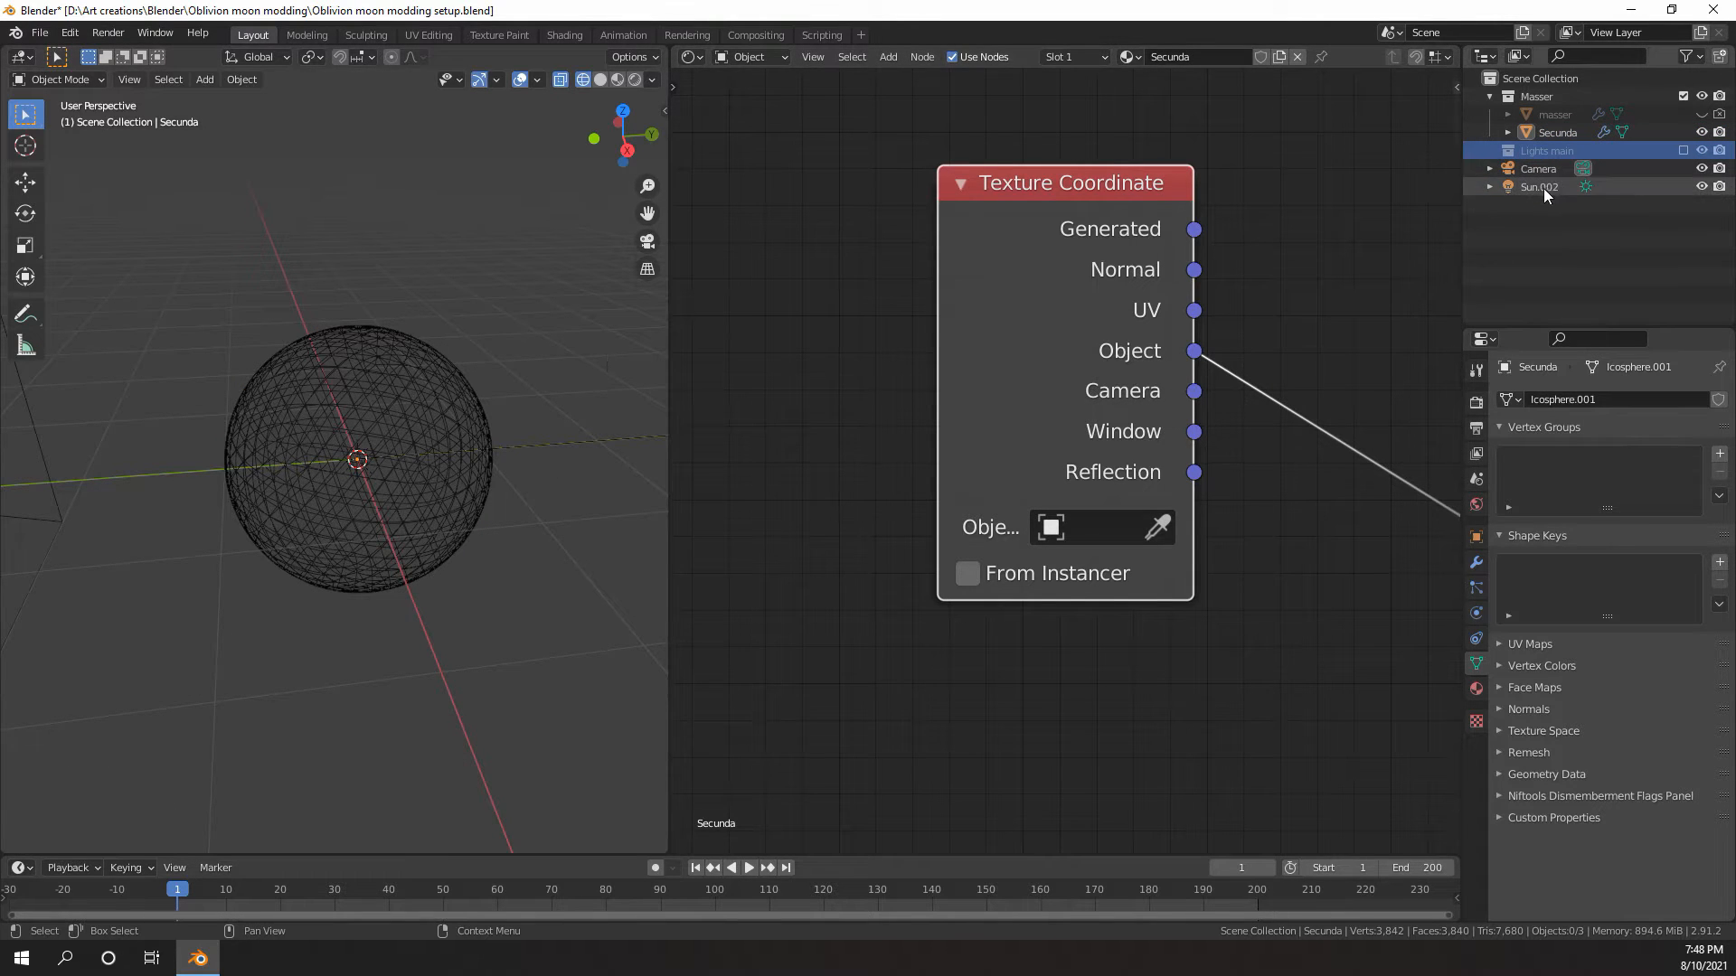
click(1539, 187)
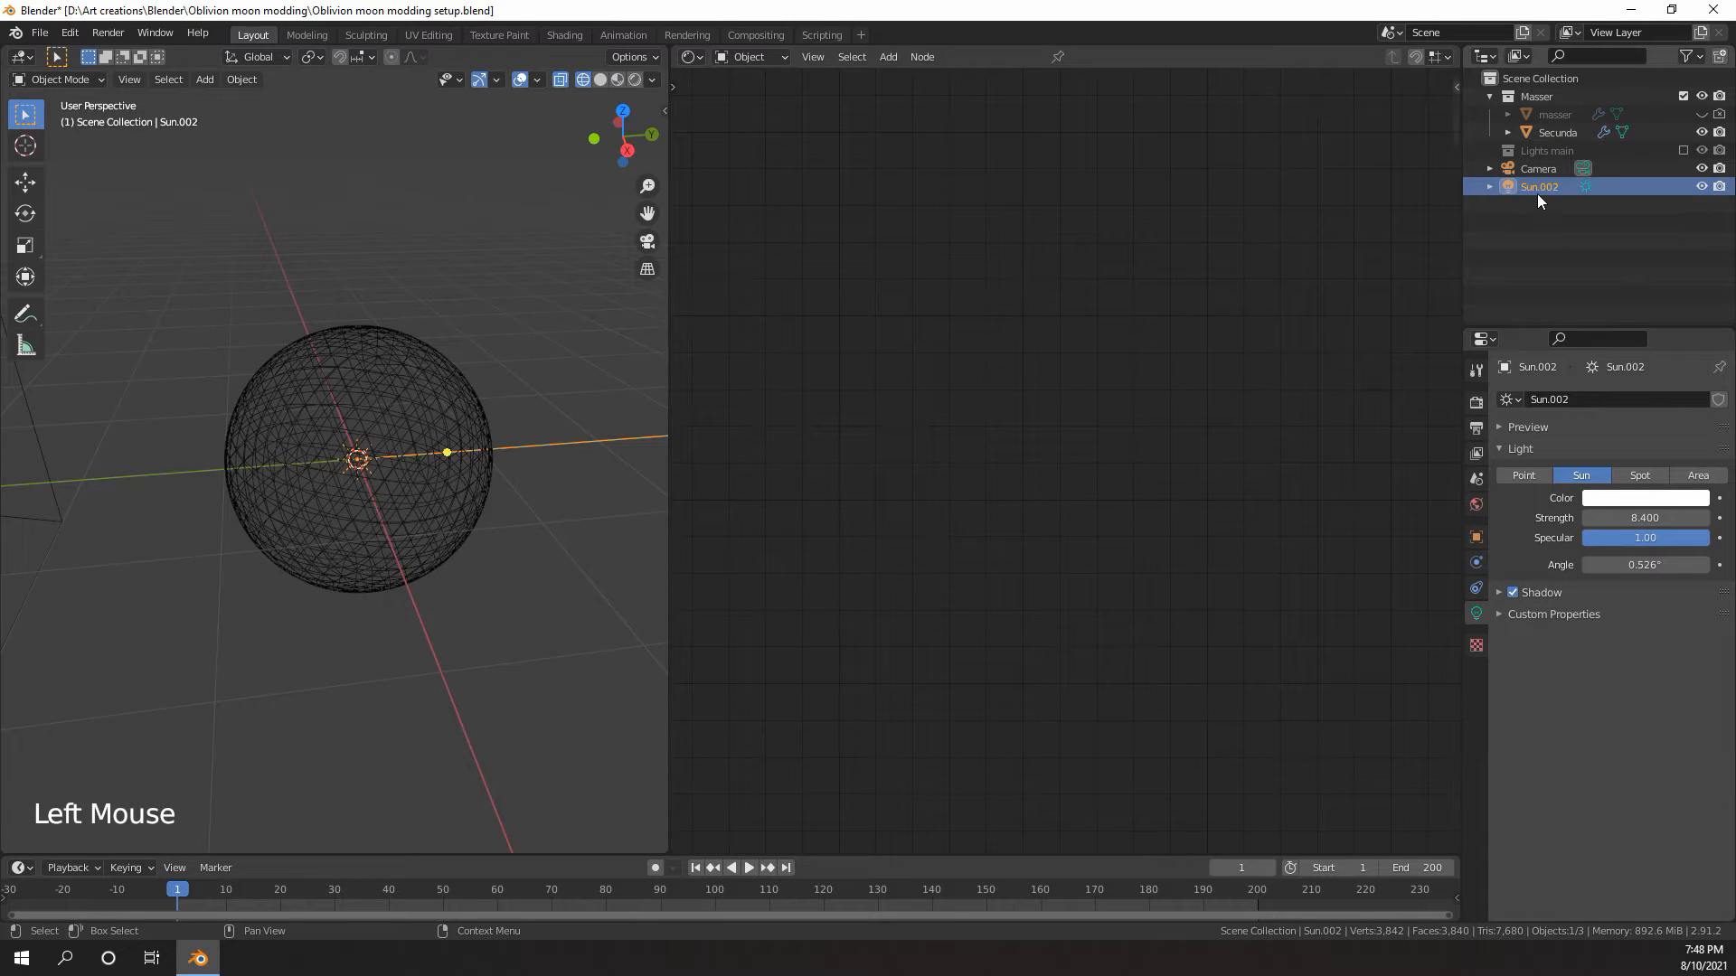
- Reselect Secunda and set the Texture Coordinate node's reference object to Sun.002
click(437, 395)
double_click(1085, 524)
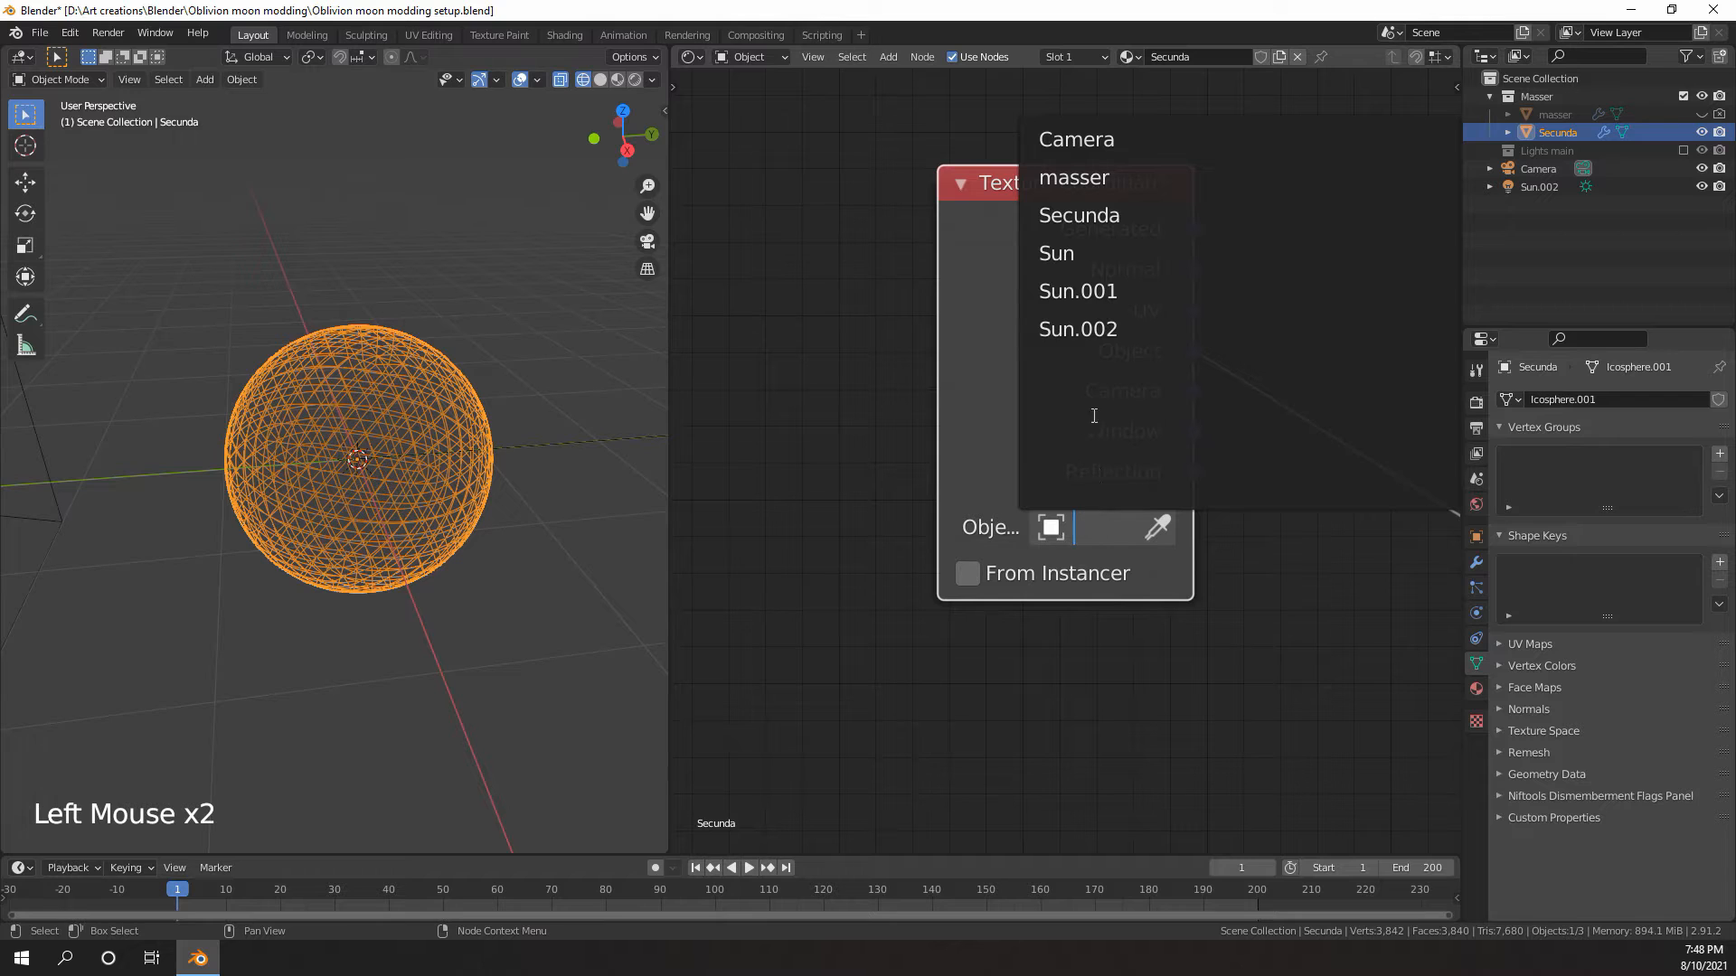
click(1086, 328)
- Add a ColorRamp node after the Normal node and connect the Normal node's Dot output to its Fac input
scroll(1121, 542, down, 6)
scroll(1127, 554, up, 1)
scroll(1127, 554, down, 6)
middle_drag(1154, 531, 1103, 550)
scroll(1154, 569, up, 1)
scroll(1153, 570, down, 5)
scroll(1102, 551, up, 4)
key(shift+a)
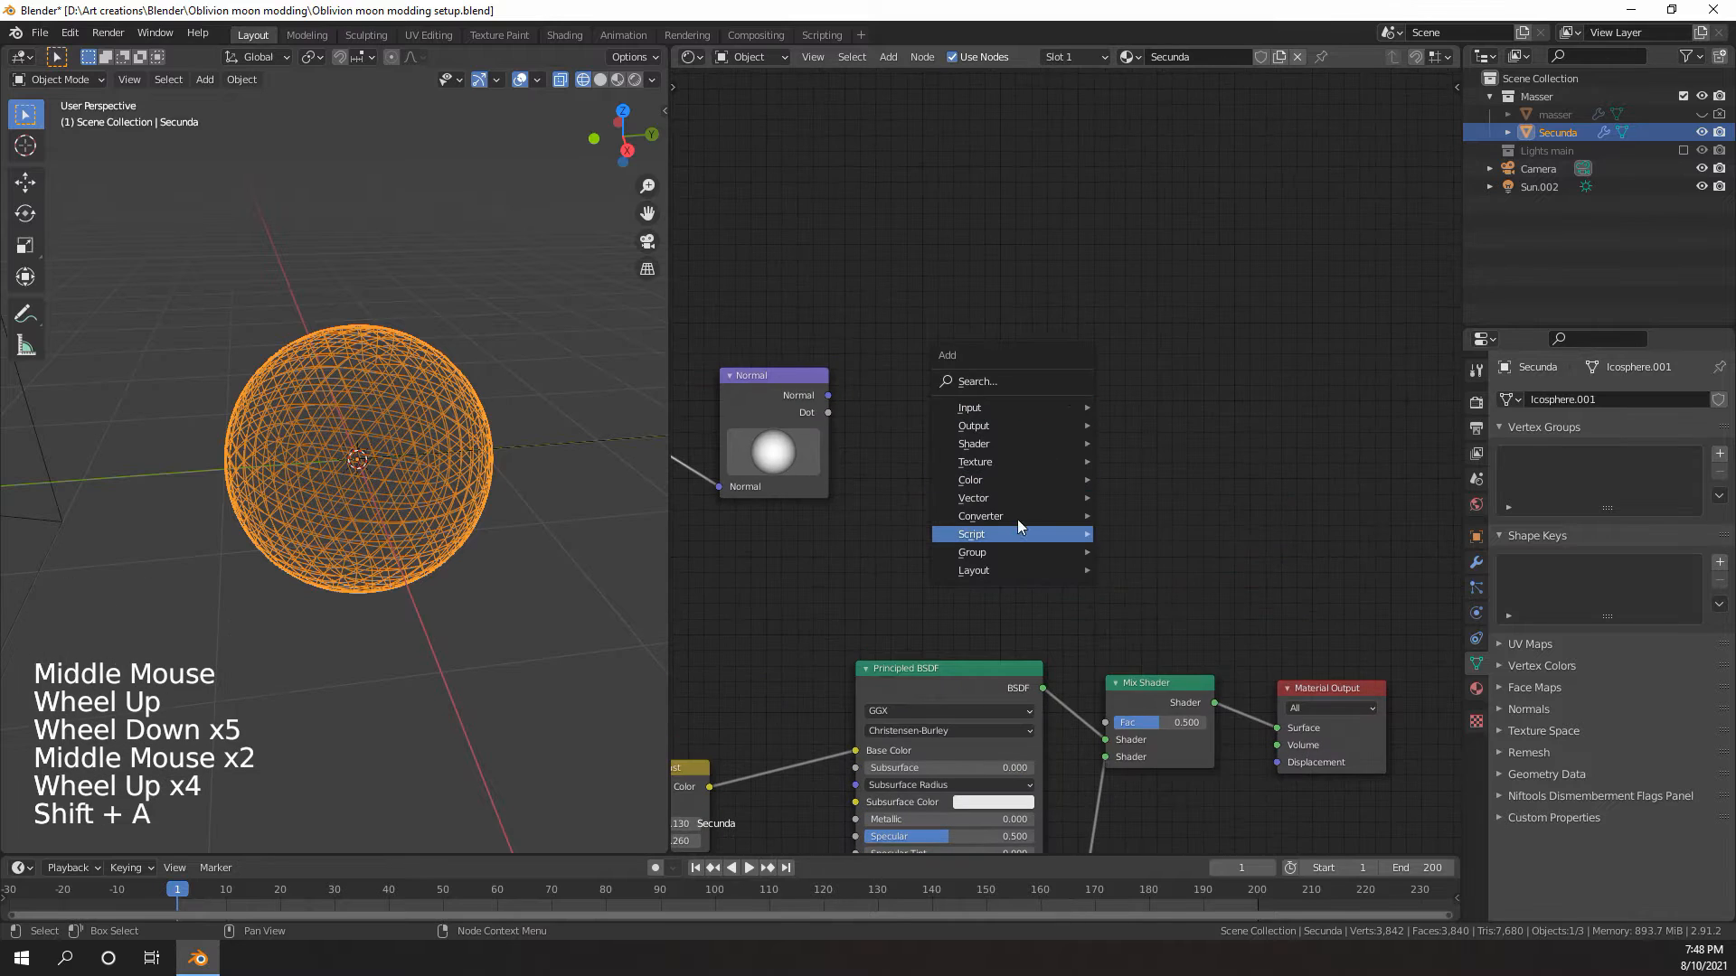
mouse_move(1017, 519)
click(1163, 555)
click(847, 339)
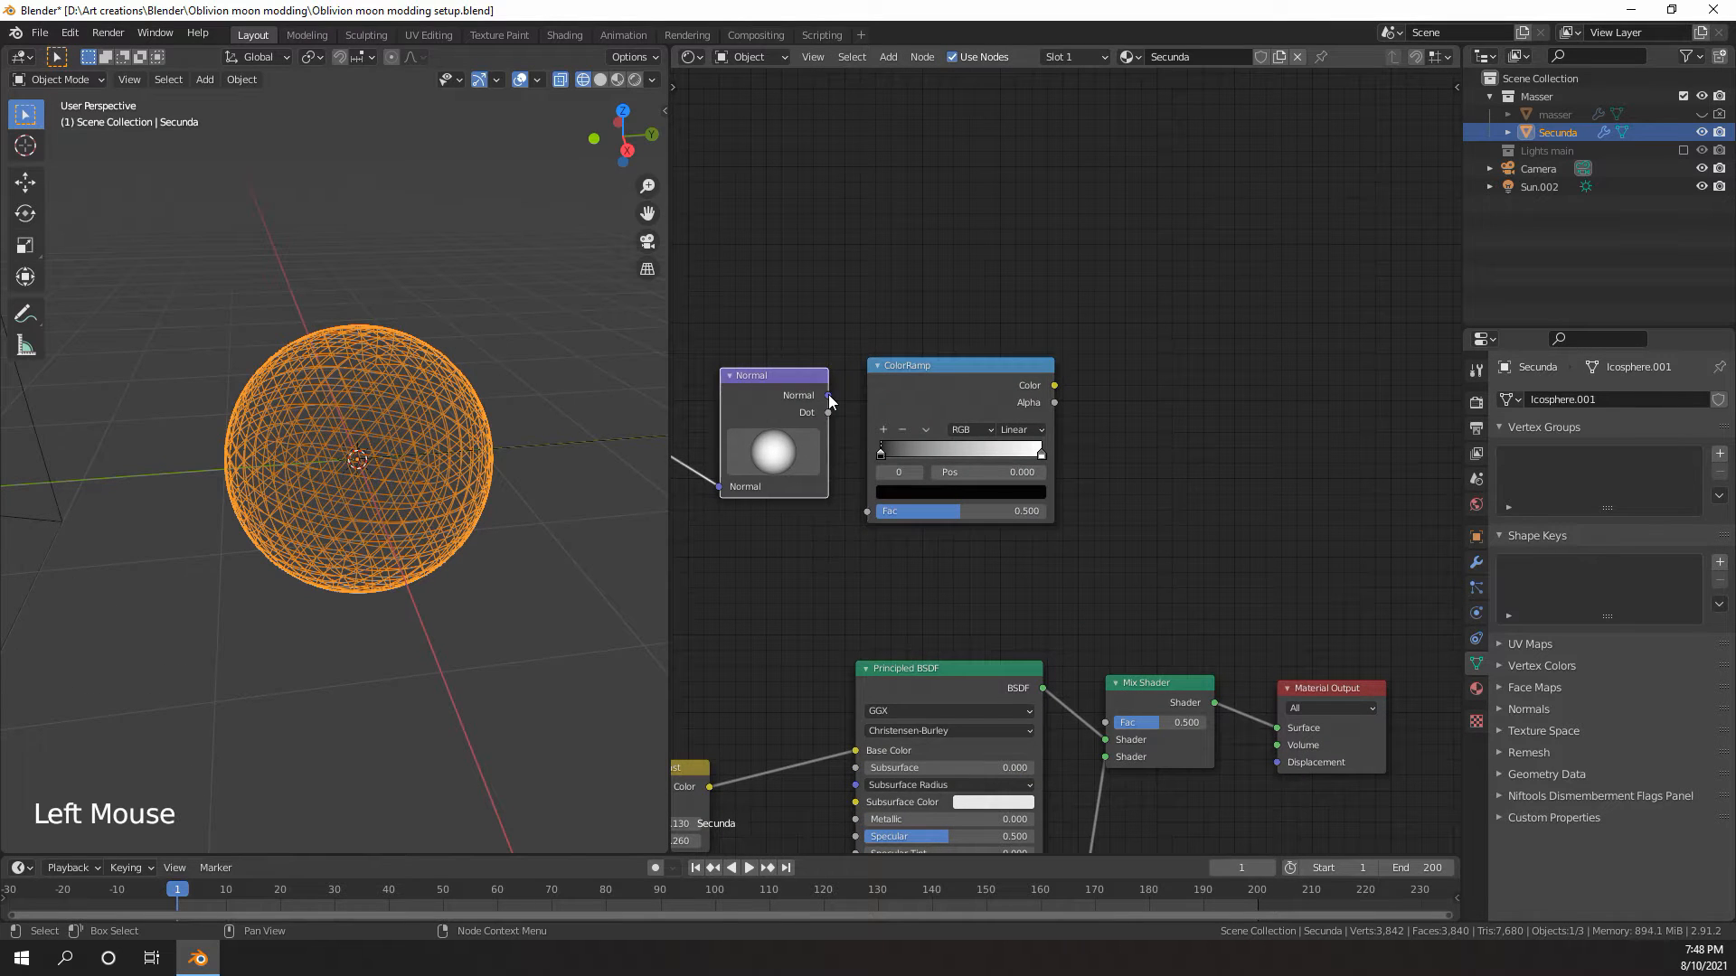
drag(826, 413, 868, 512)
- Reposition the ColorRamp node and connect its output to the Mix Shader's Fac input
middle_drag(871, 515, 888, 416)
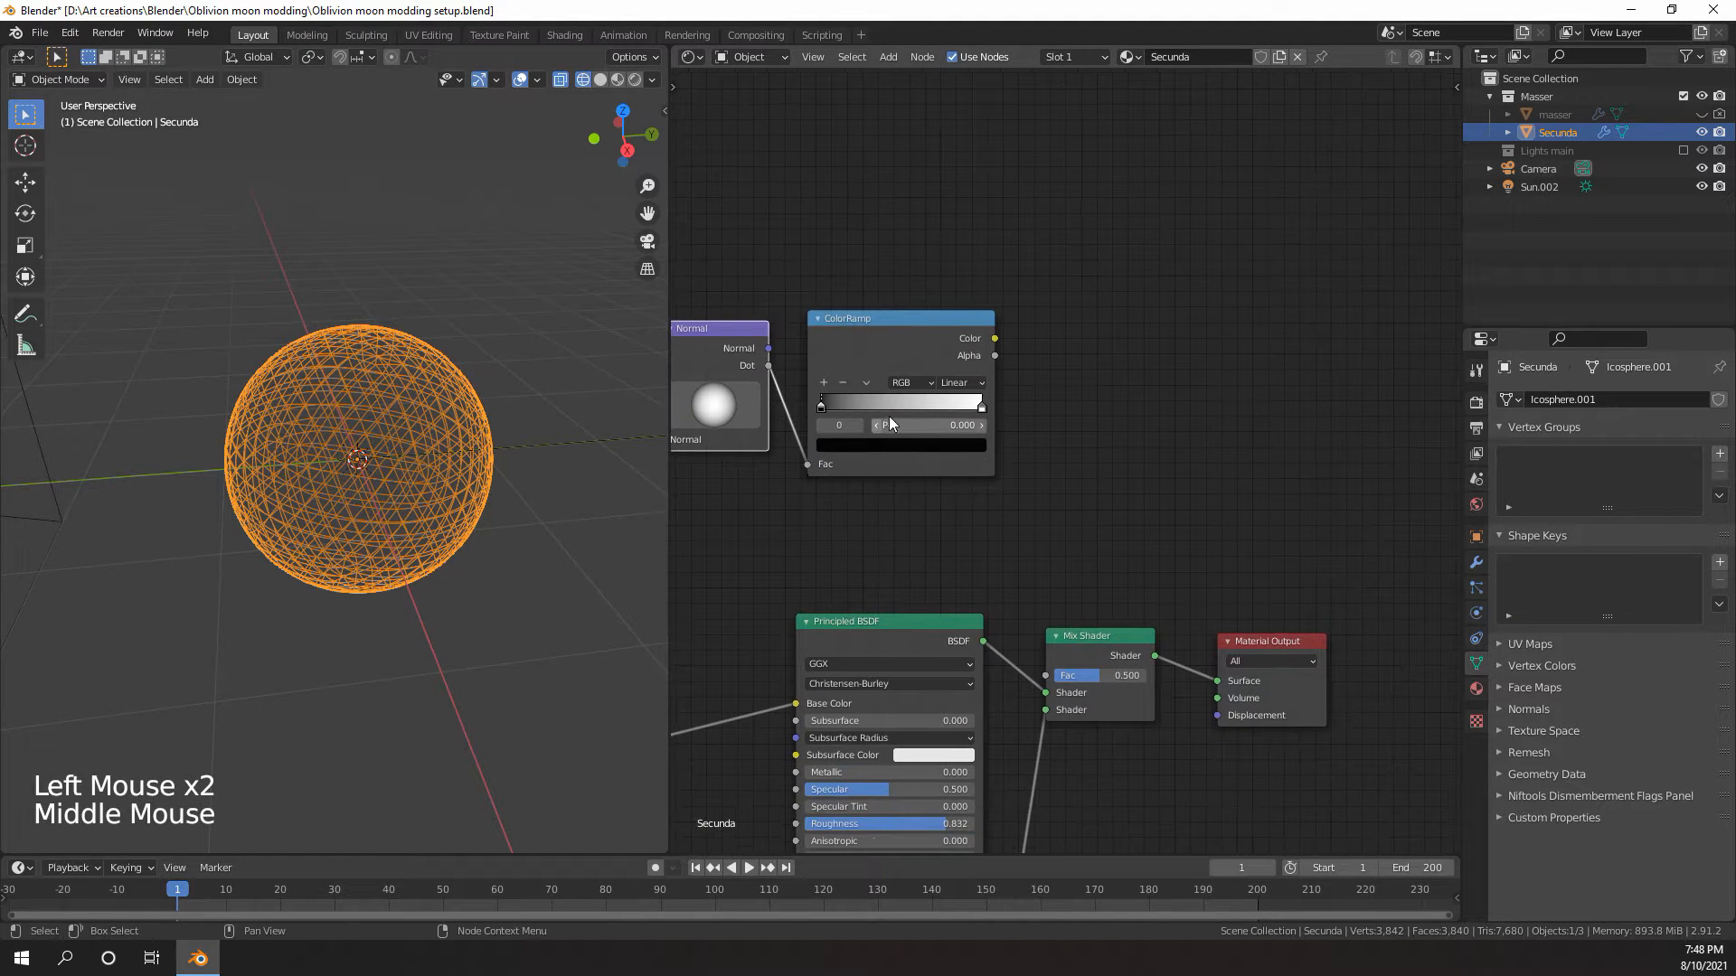
scroll(888, 416, up, 2)
drag(924, 322, 949, 364)
middle_drag(998, 404, 978, 342)
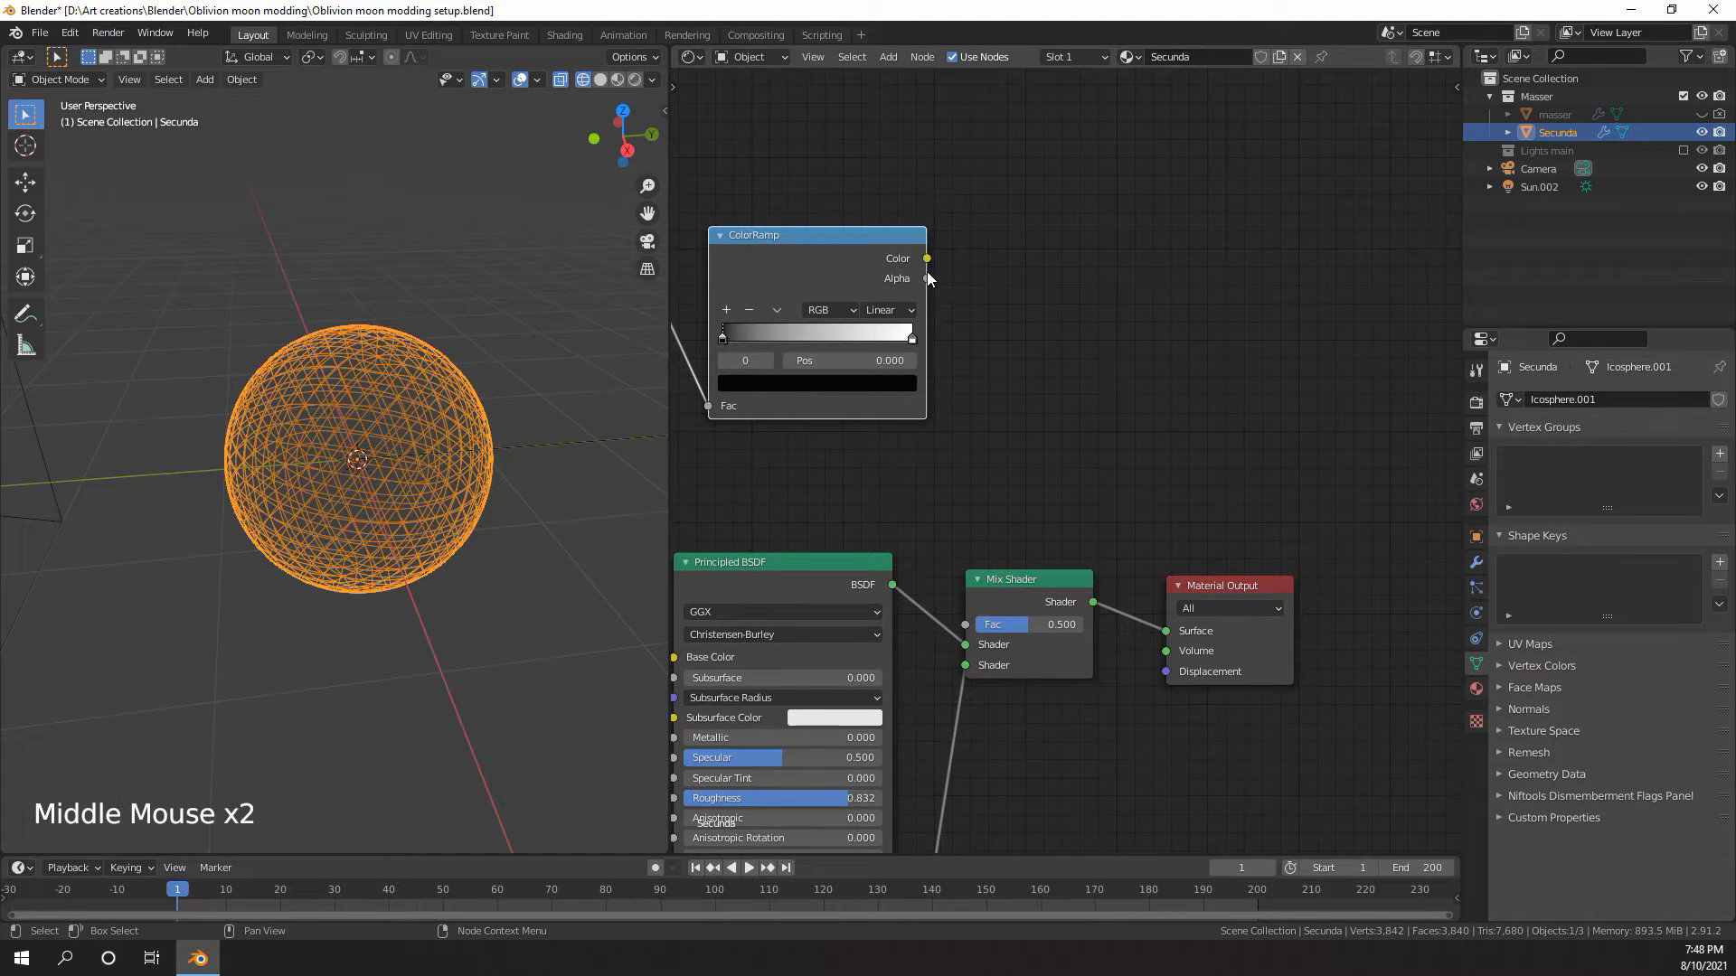
drag(927, 266, 966, 625)
- Switch the viewport to Rendered shading and examine Secunda's lit and dark sides with the new node chain
middle_drag(922, 439, 961, 416)
scroll(949, 416, down, 4)
middle_drag(933, 416, 1211, 502)
scroll(1031, 499, up, 4)
middle_drag(1171, 504, 1326, 508)
middle_drag(245, 509, 158, 530)
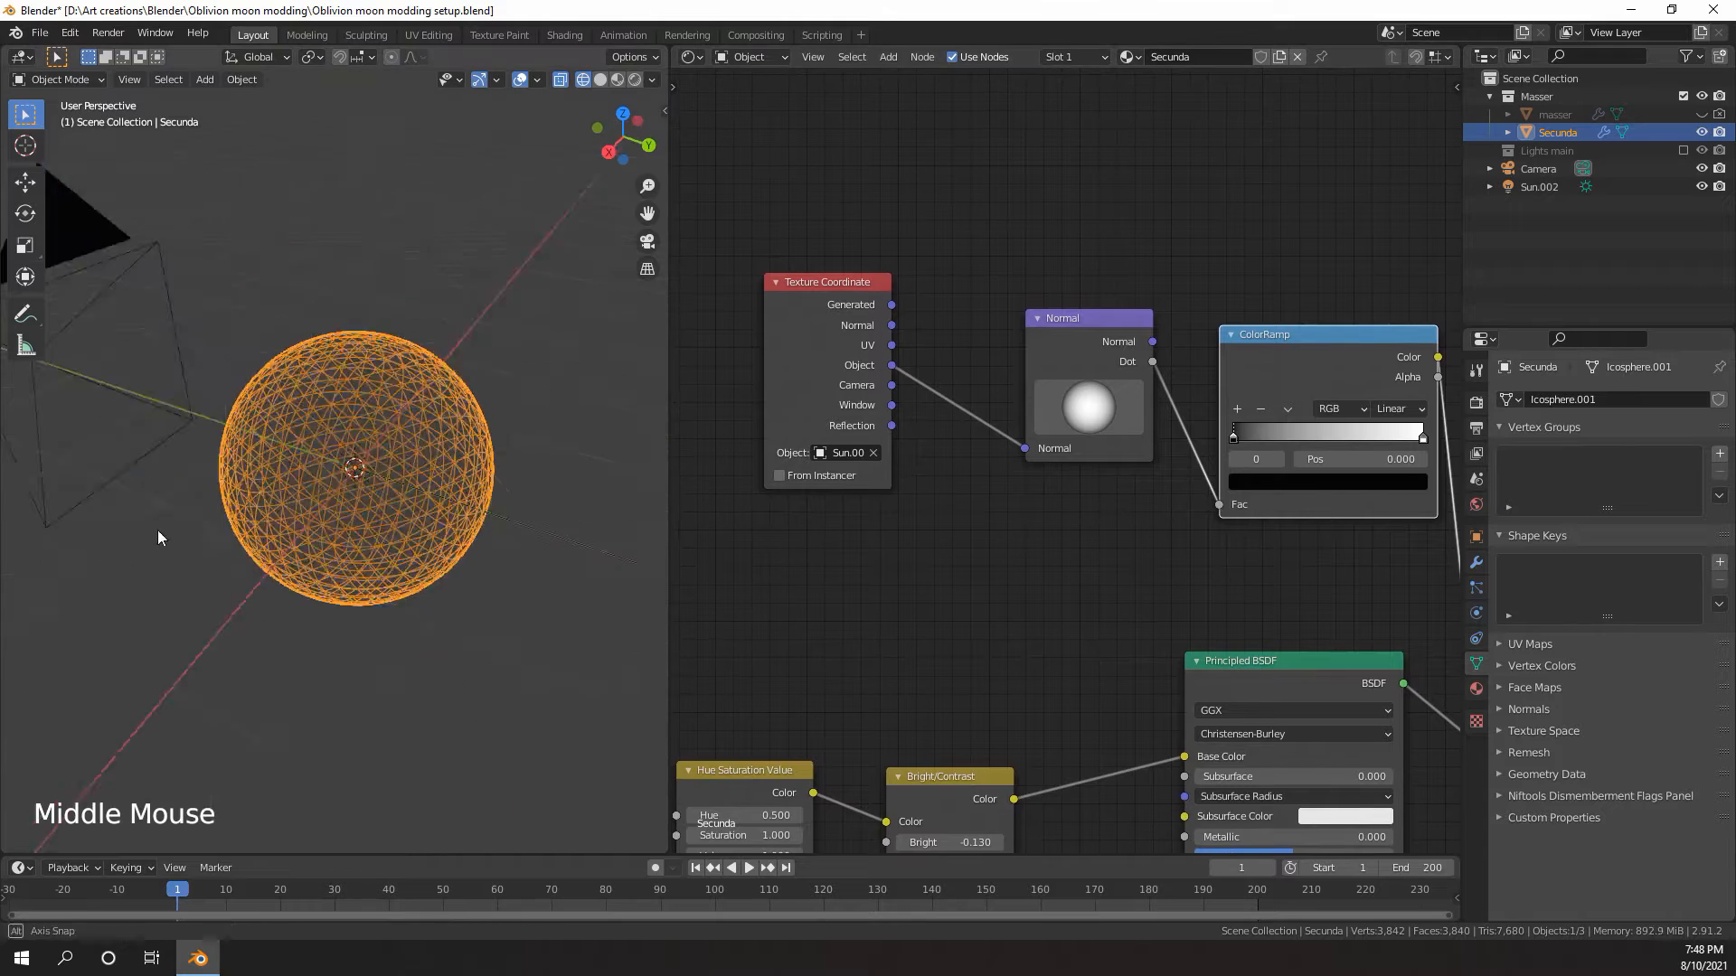
scroll(158, 530, up, 3)
key(z)
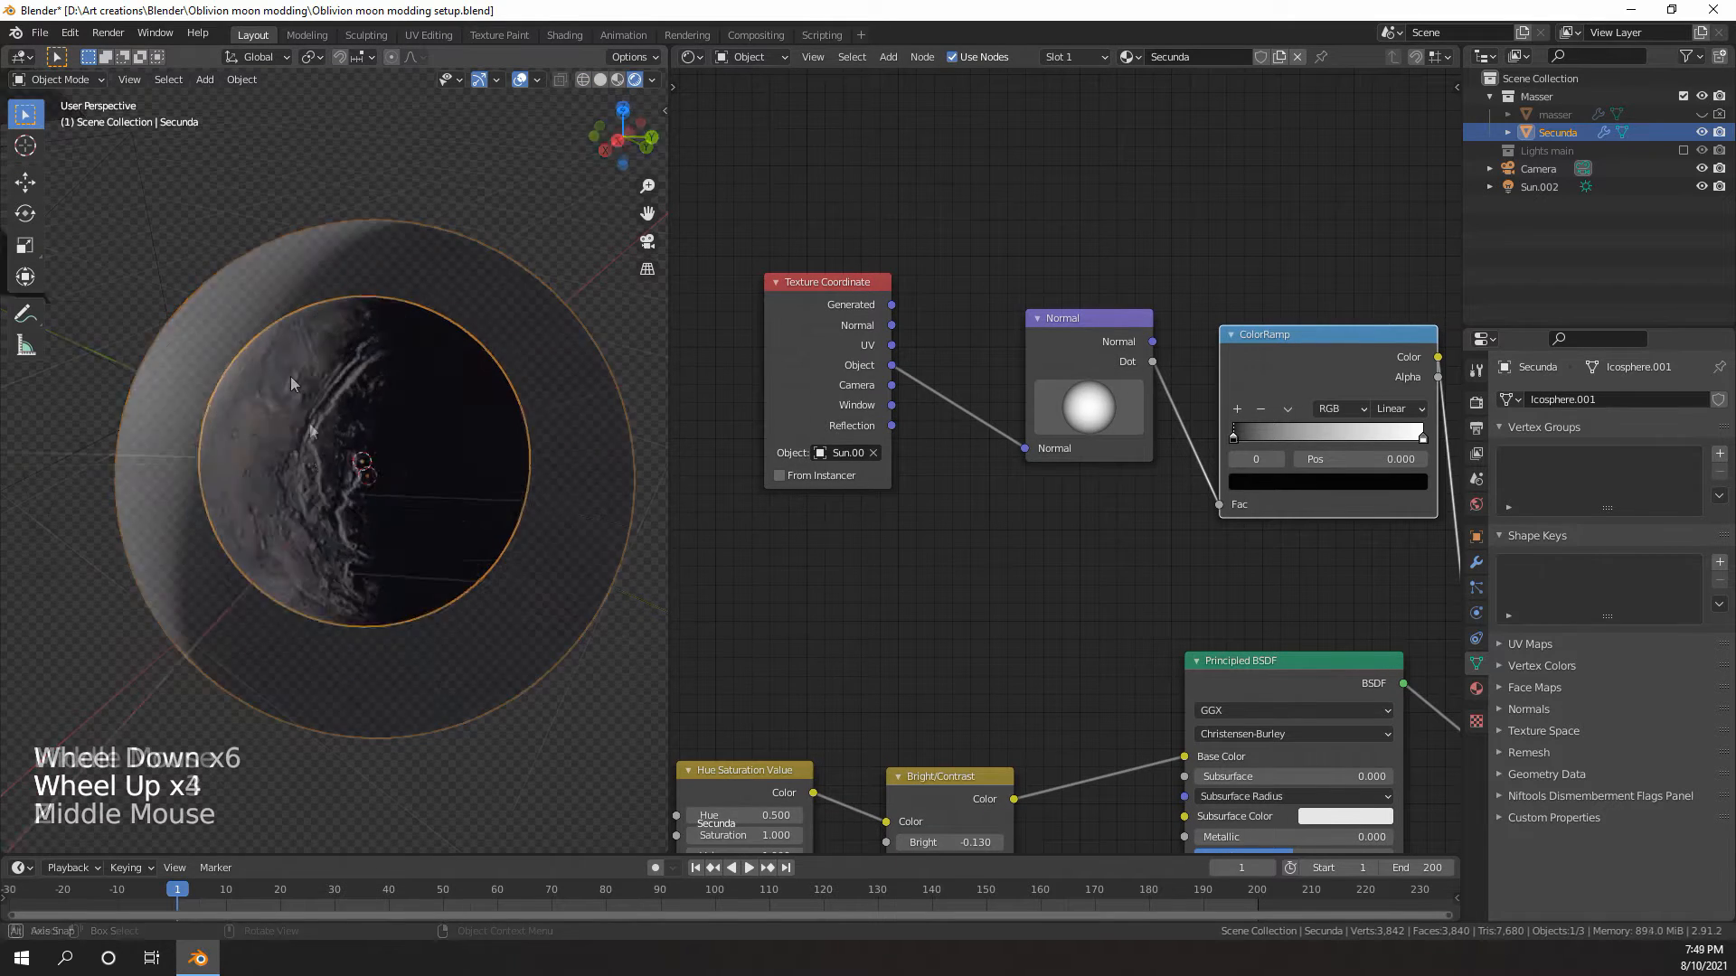
middle_drag(290, 376, 289, 425)
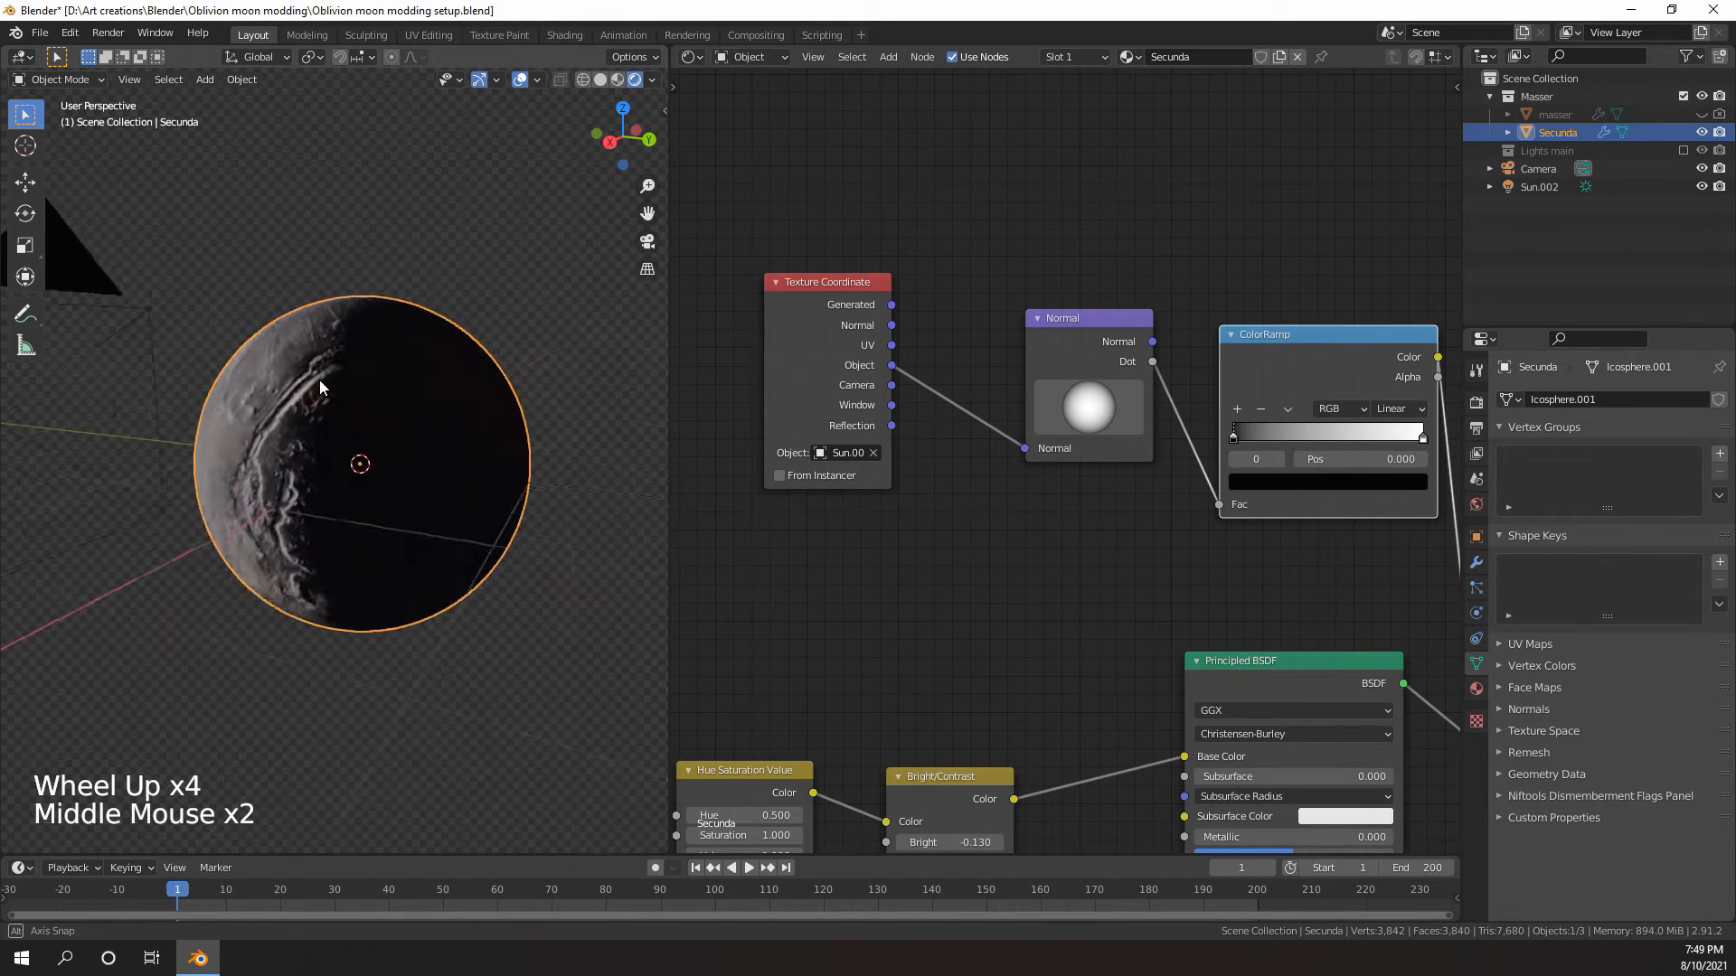
scroll(318, 380, up, 3)
scroll(289, 425, down, 2)
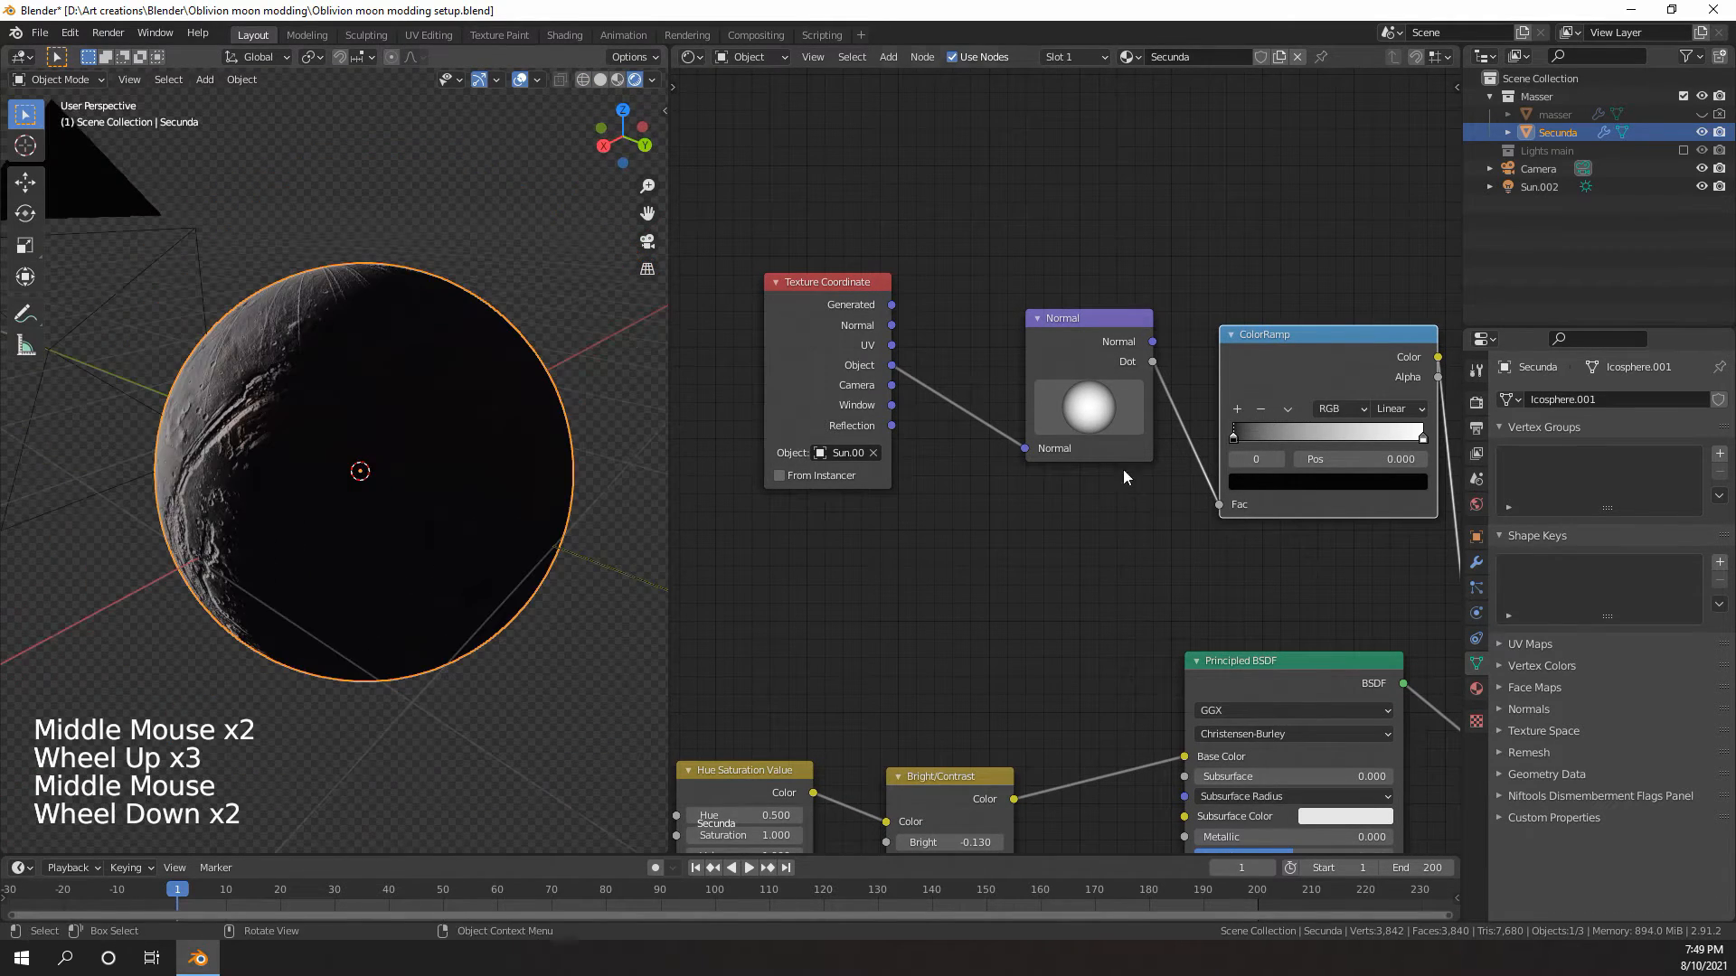
- Switch the scene's render engine to Cycles and set its device to GPU Compute
click(1477, 403)
click(1640, 400)
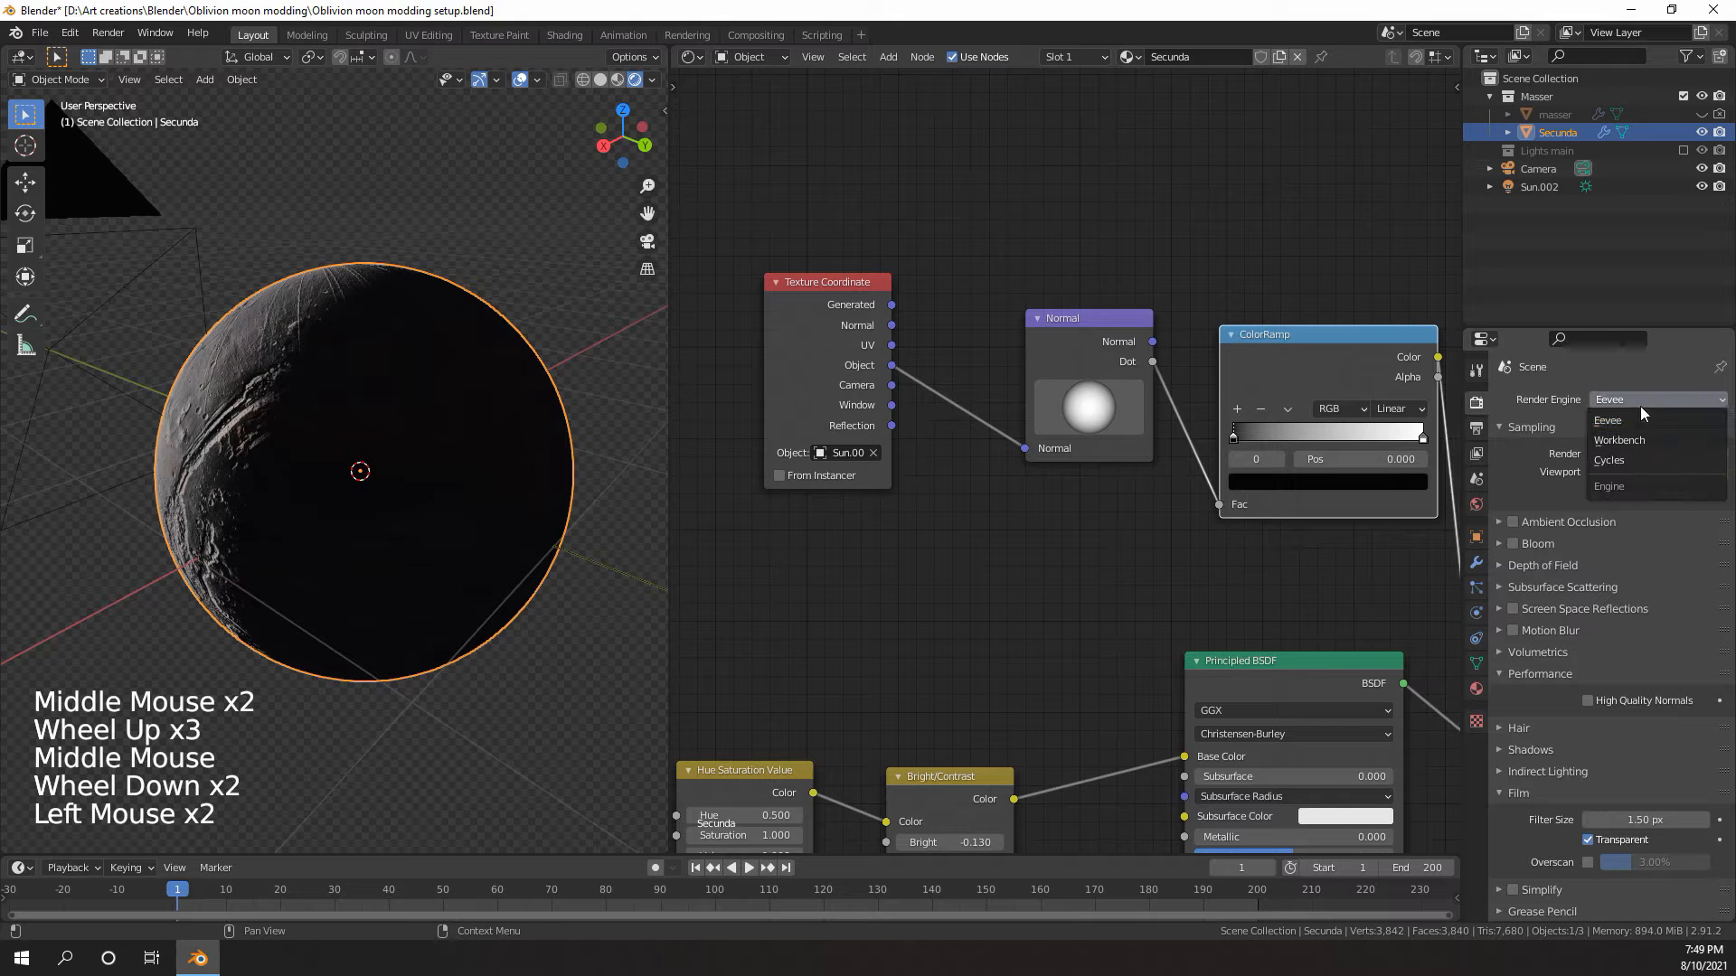
click(1629, 463)
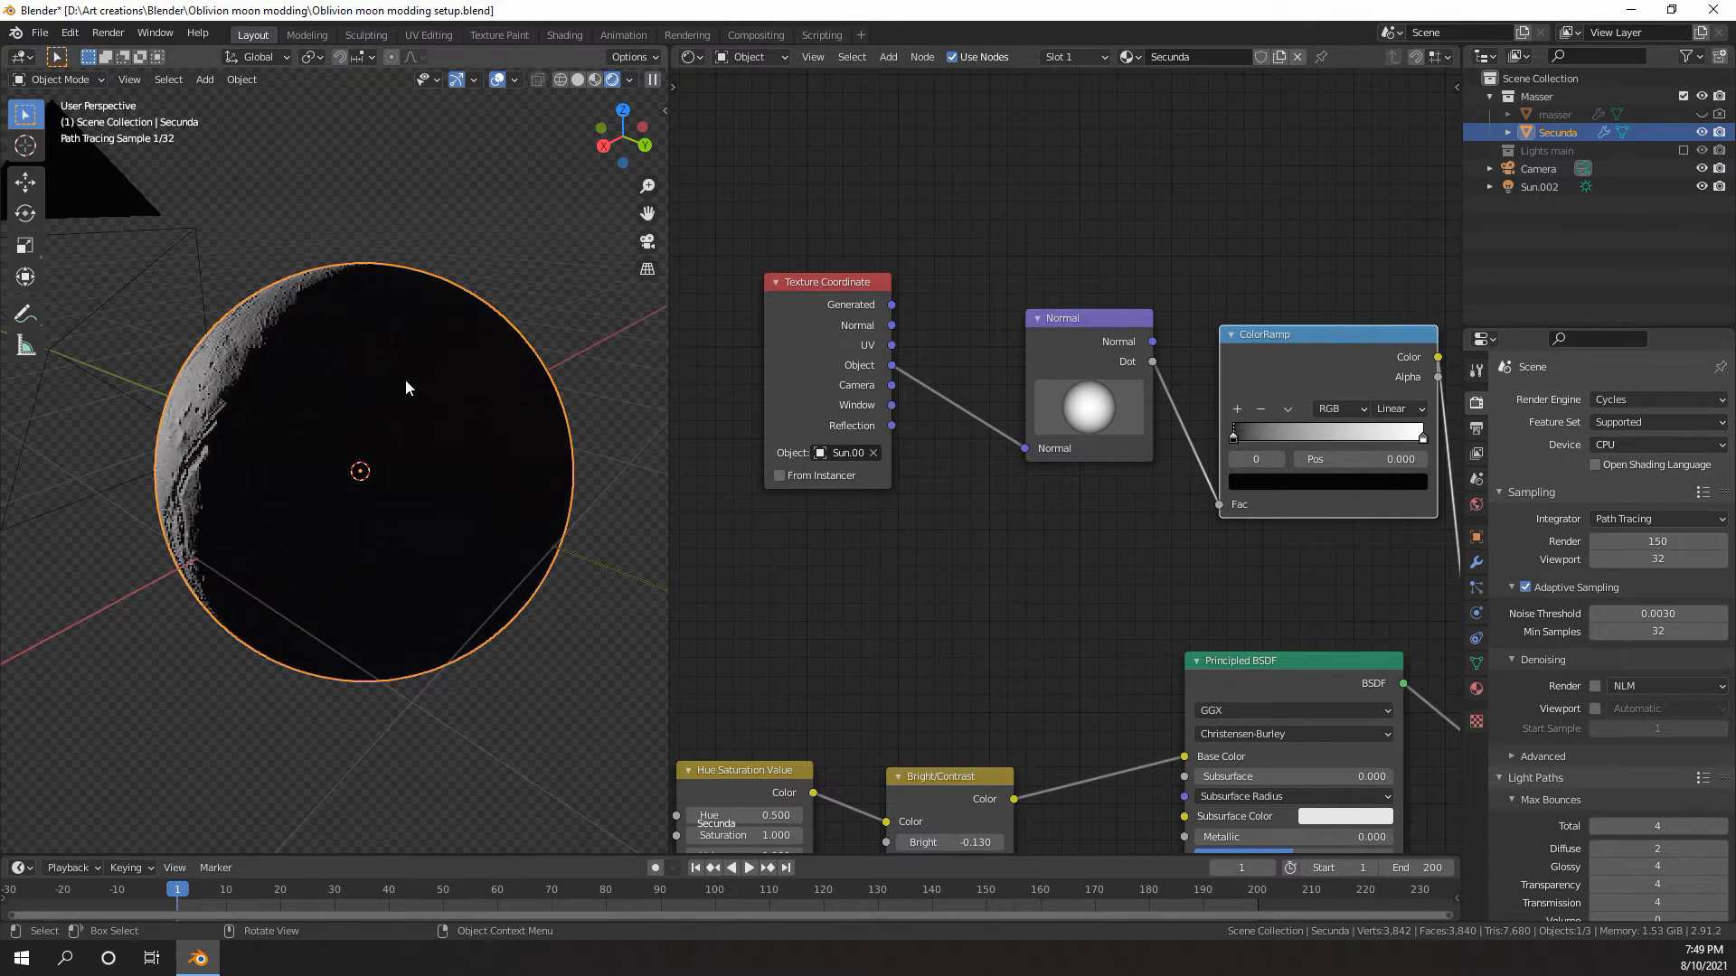
mouse_move(405, 378)
middle_down()
mouse_move(503, 374)
mouse_move(392, 356)
middle_up()
scroll(1028, 507, down, 18)
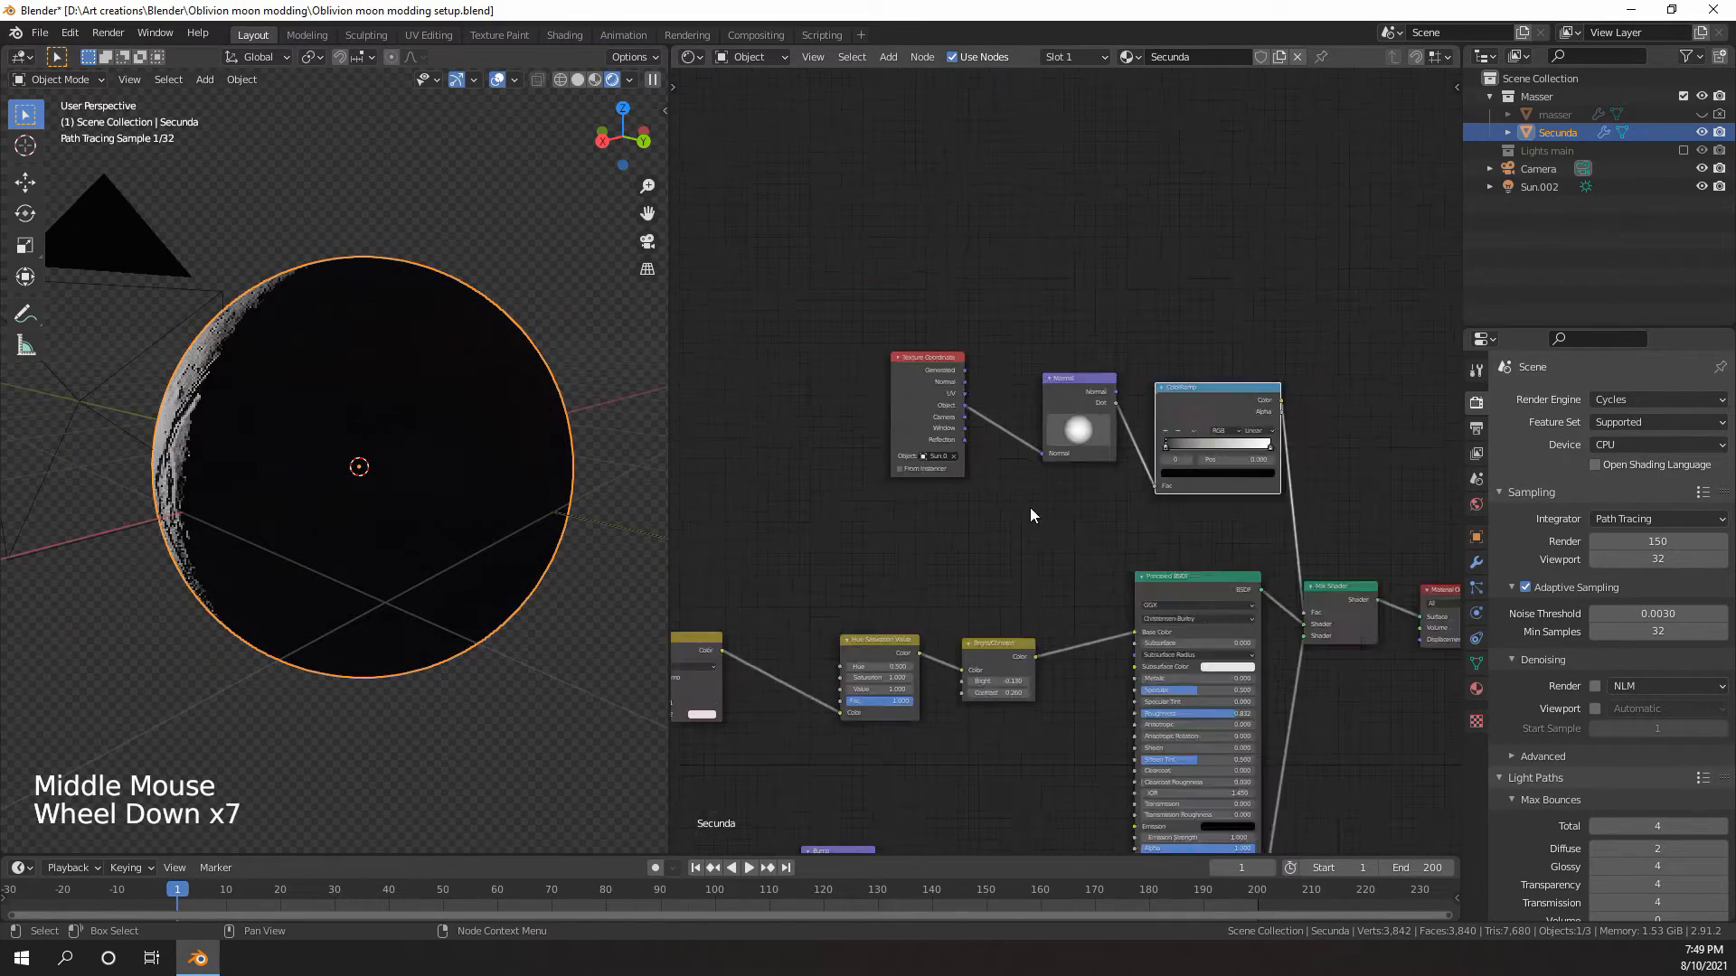
scroll(1083, 566, up, 1)
middle_drag(1083, 566, 1016, 490)
scroll(1016, 490, up, 4)
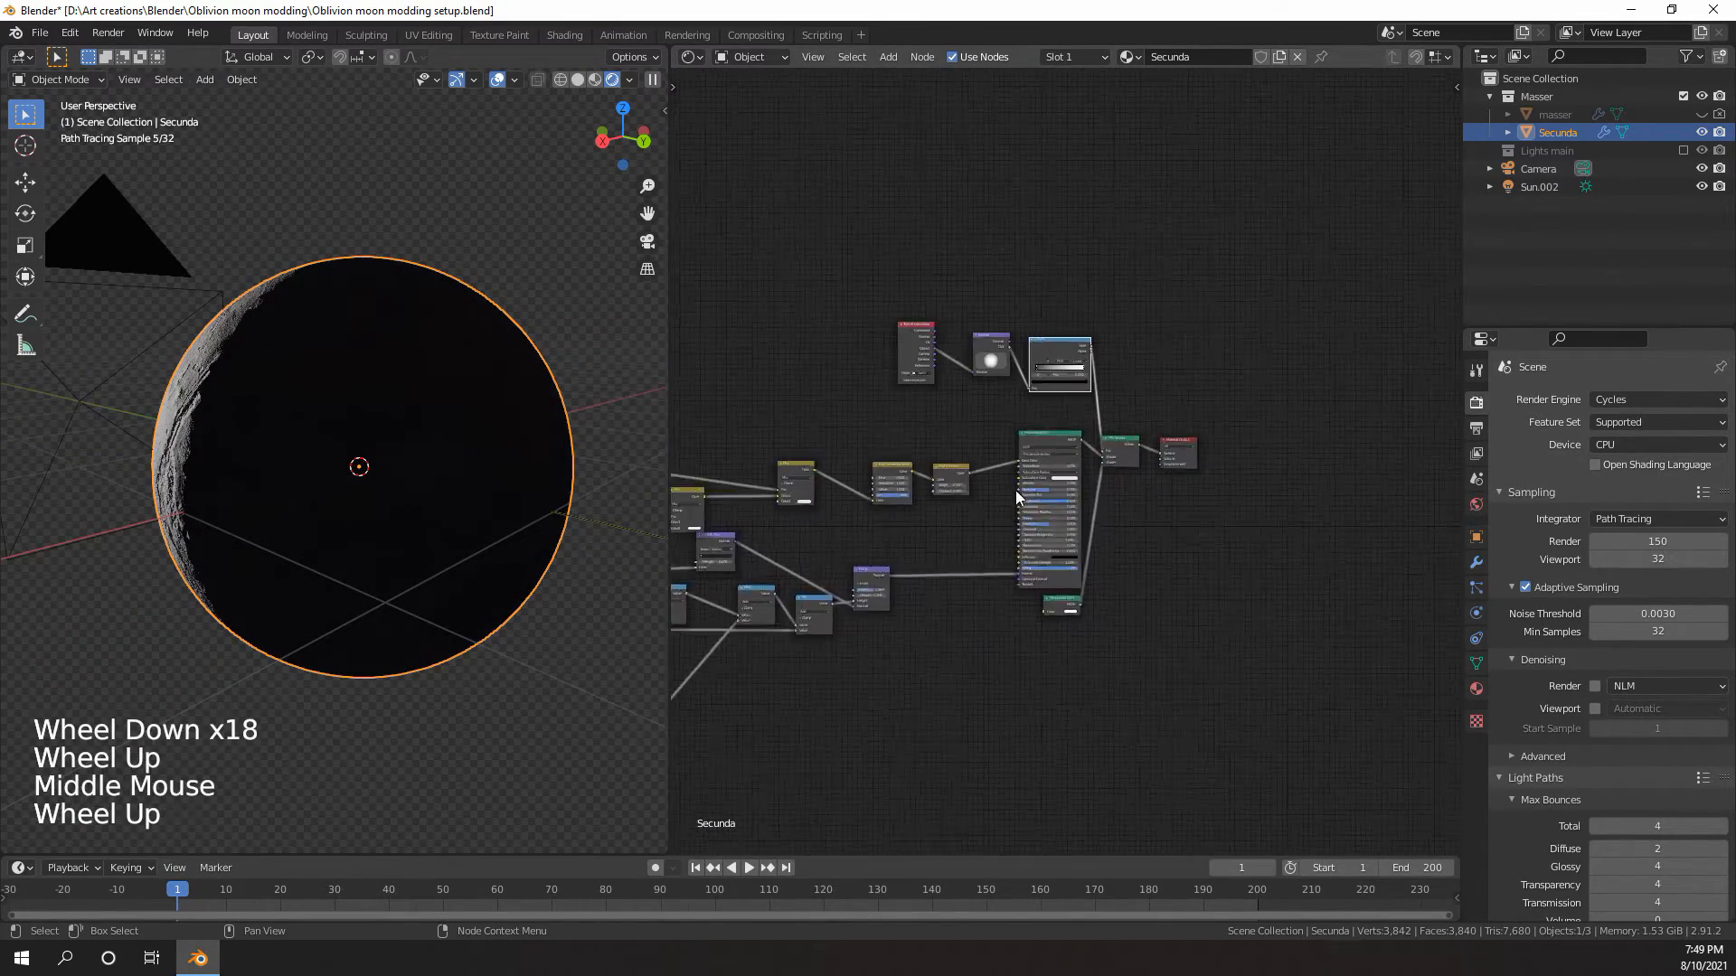
click(1608, 443)
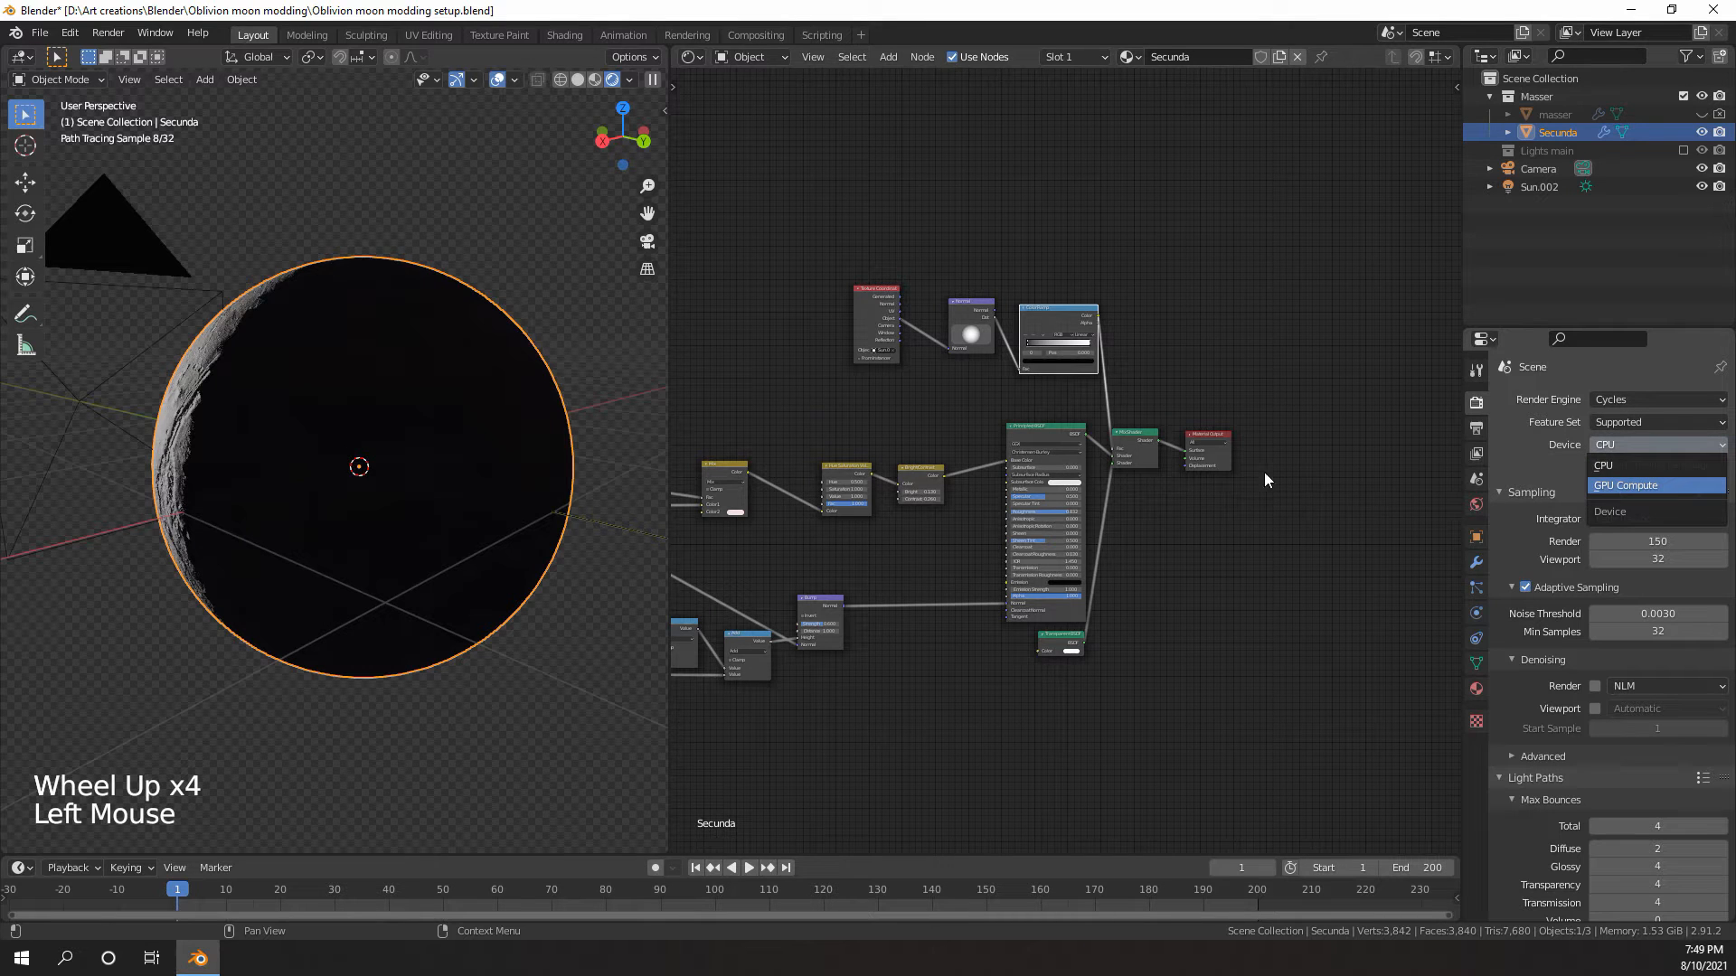
key(Return)
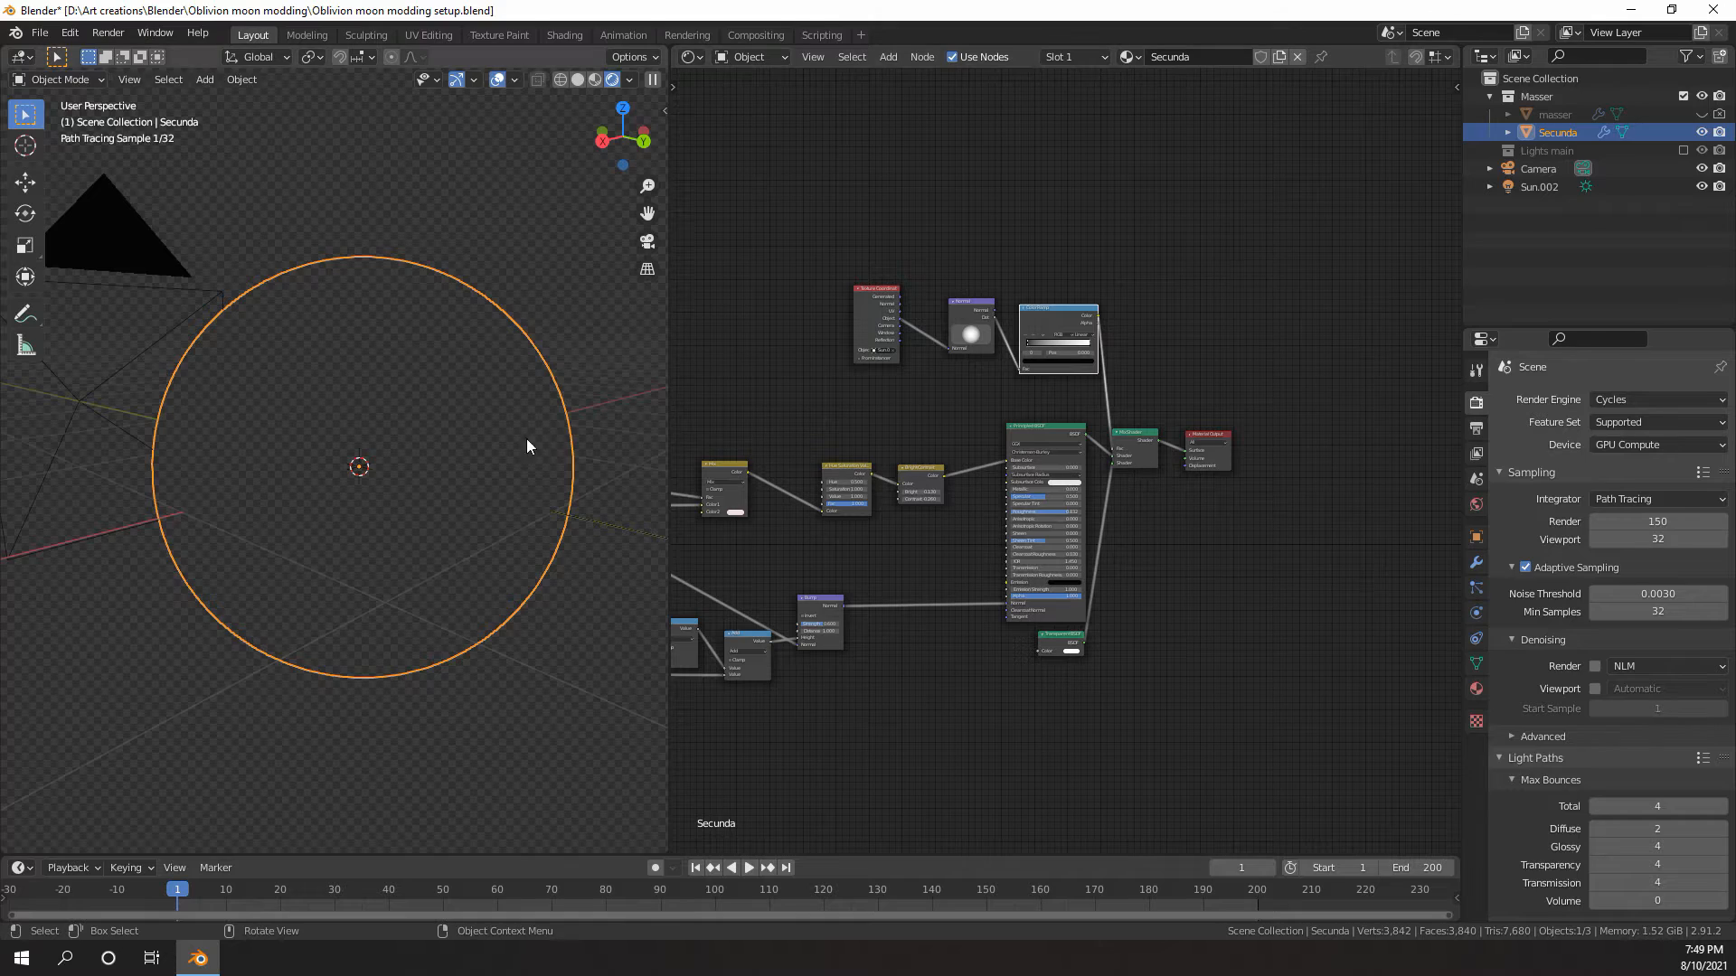
- Examine the boundary between Secunda's lit and dark sides and the shader chain driving it
scroll(543, 440, down, 2)
middle_drag(542, 440, 507, 454)
scroll(405, 457, up, 3)
scroll(1085, 484, up, 1)
middle_drag(1035, 463, 967, 515)
scroll(1084, 484, up, 4)
scroll(967, 515, up, 3)
middle_drag(420, 466, 382, 459)
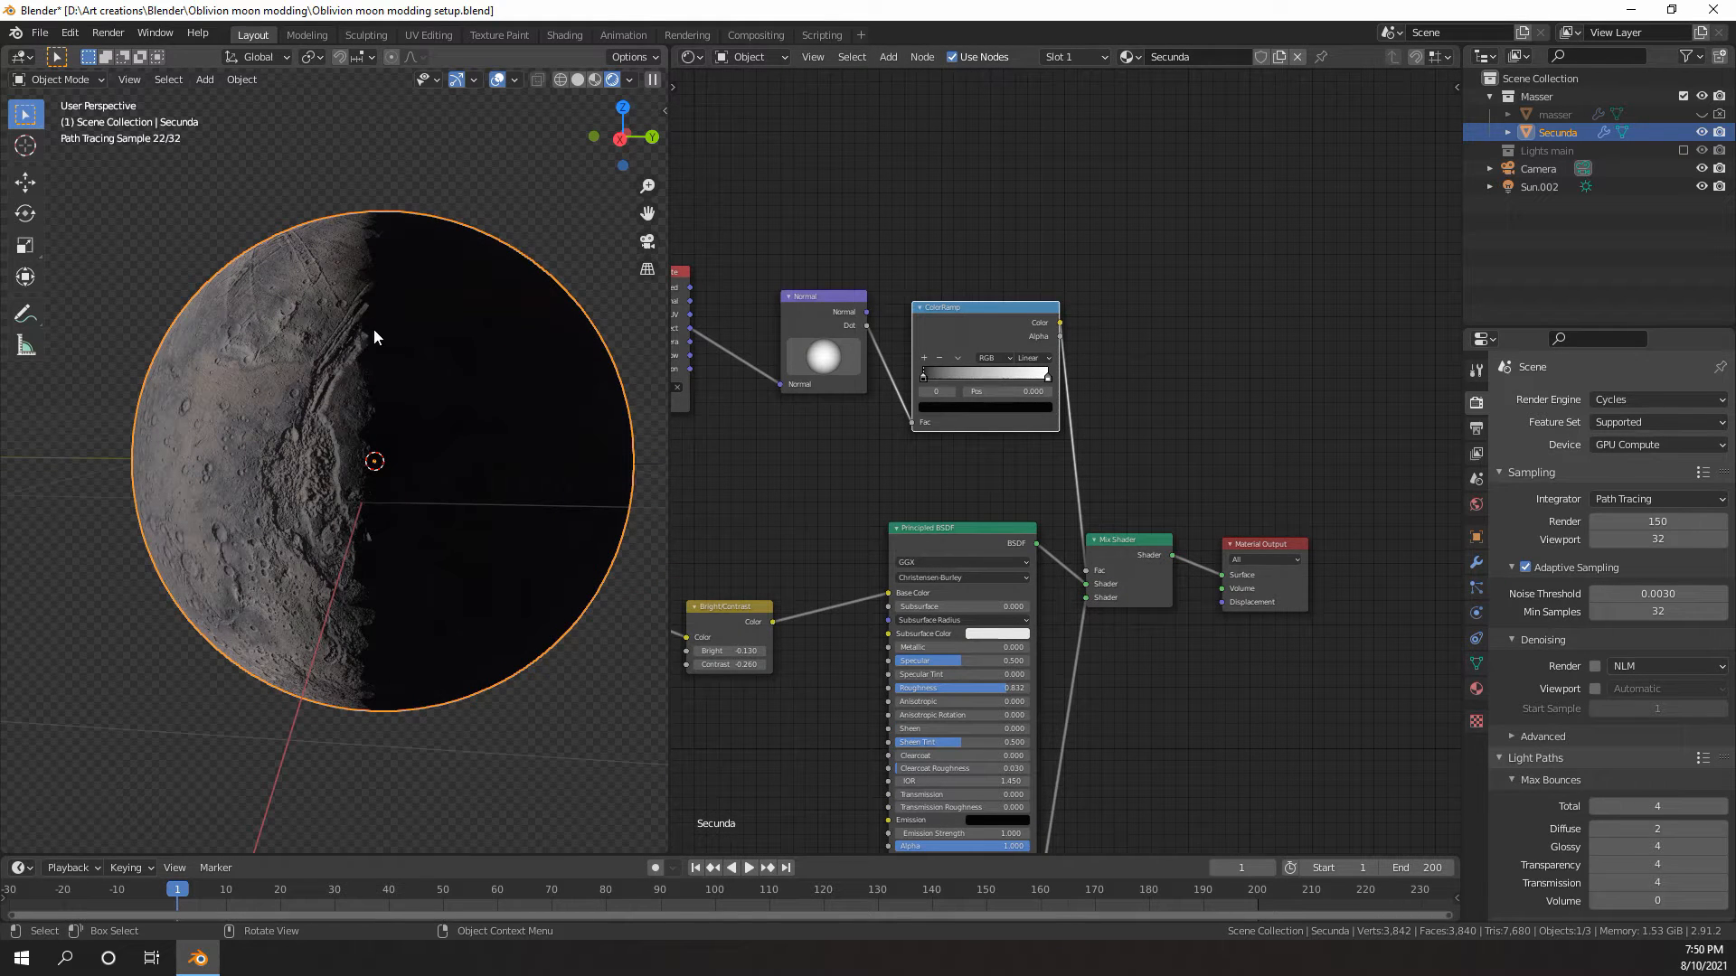
- Set Secunda's Subdivision modifier to 2 levels for both viewport and render, comparing the surface with its viewport display off and on
double_click(1476, 562)
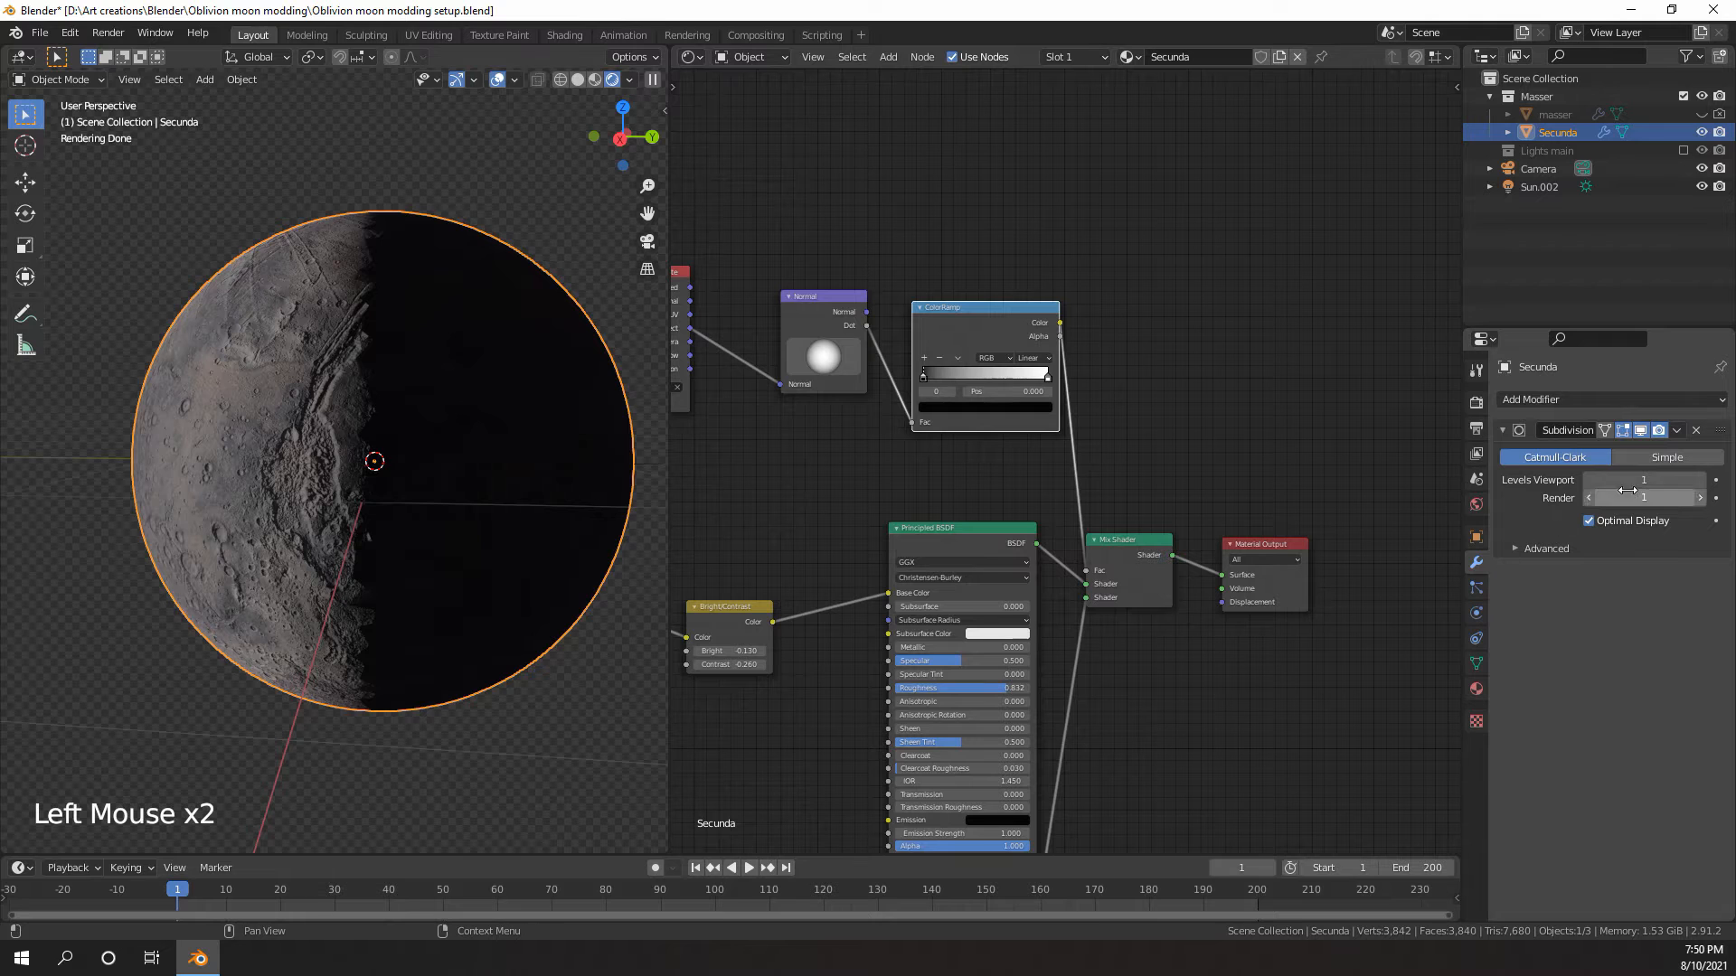
click(1700, 481)
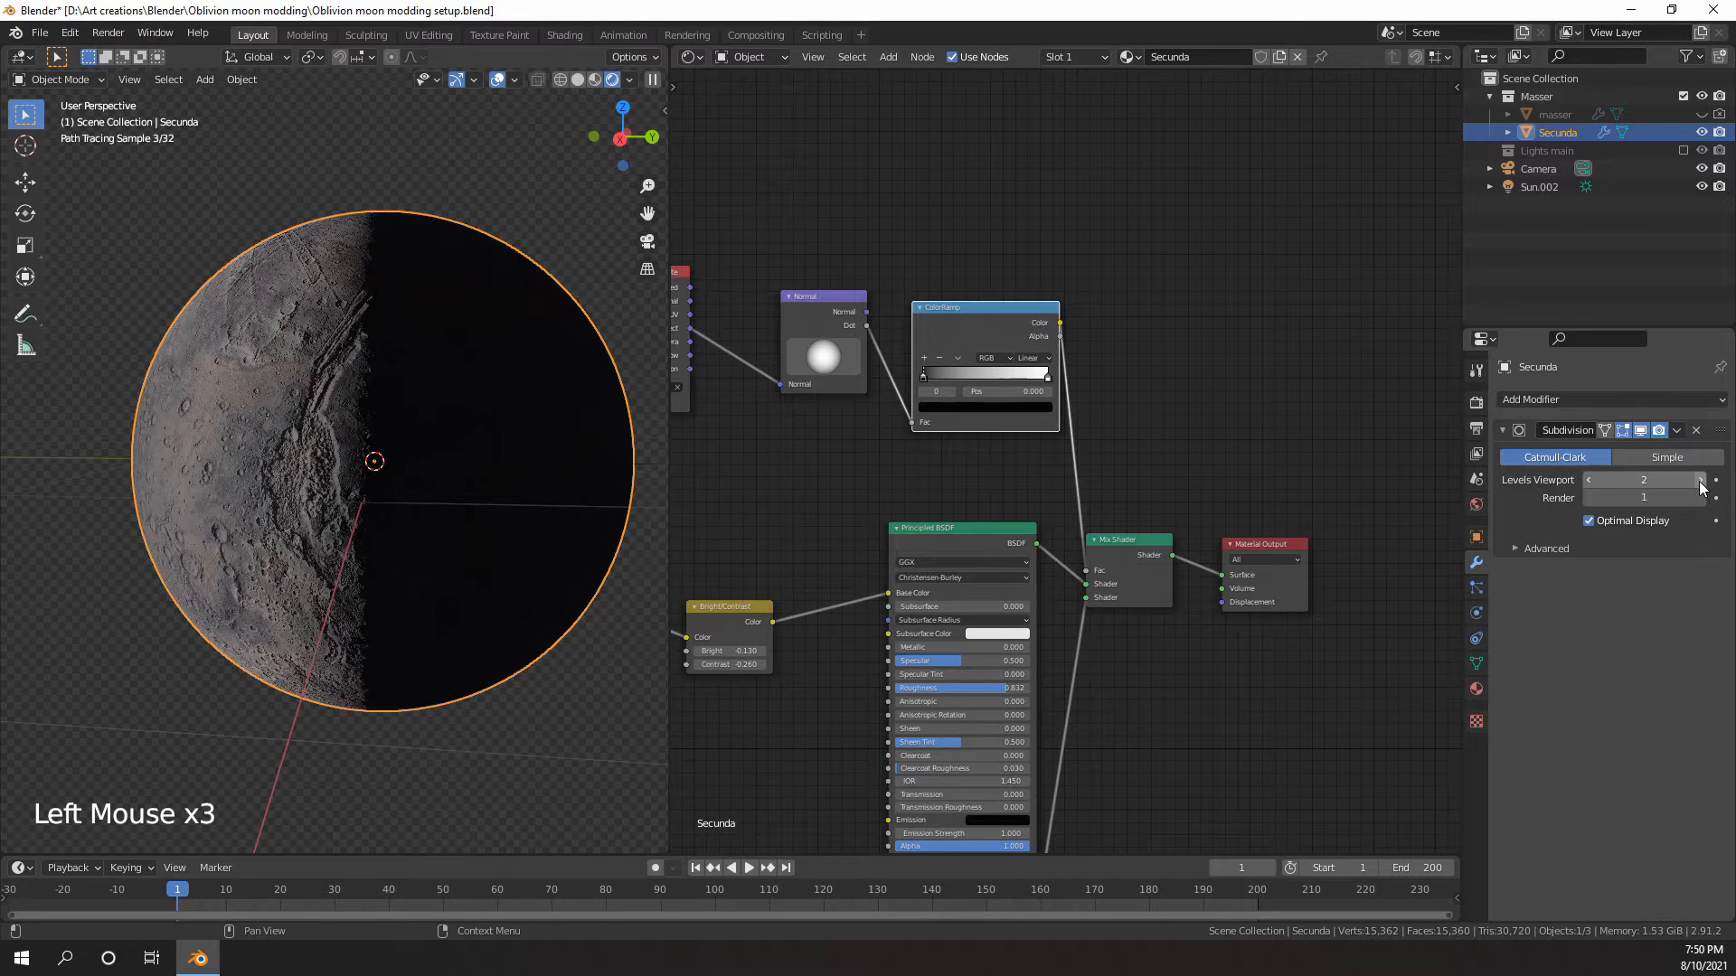
click(1544, 398)
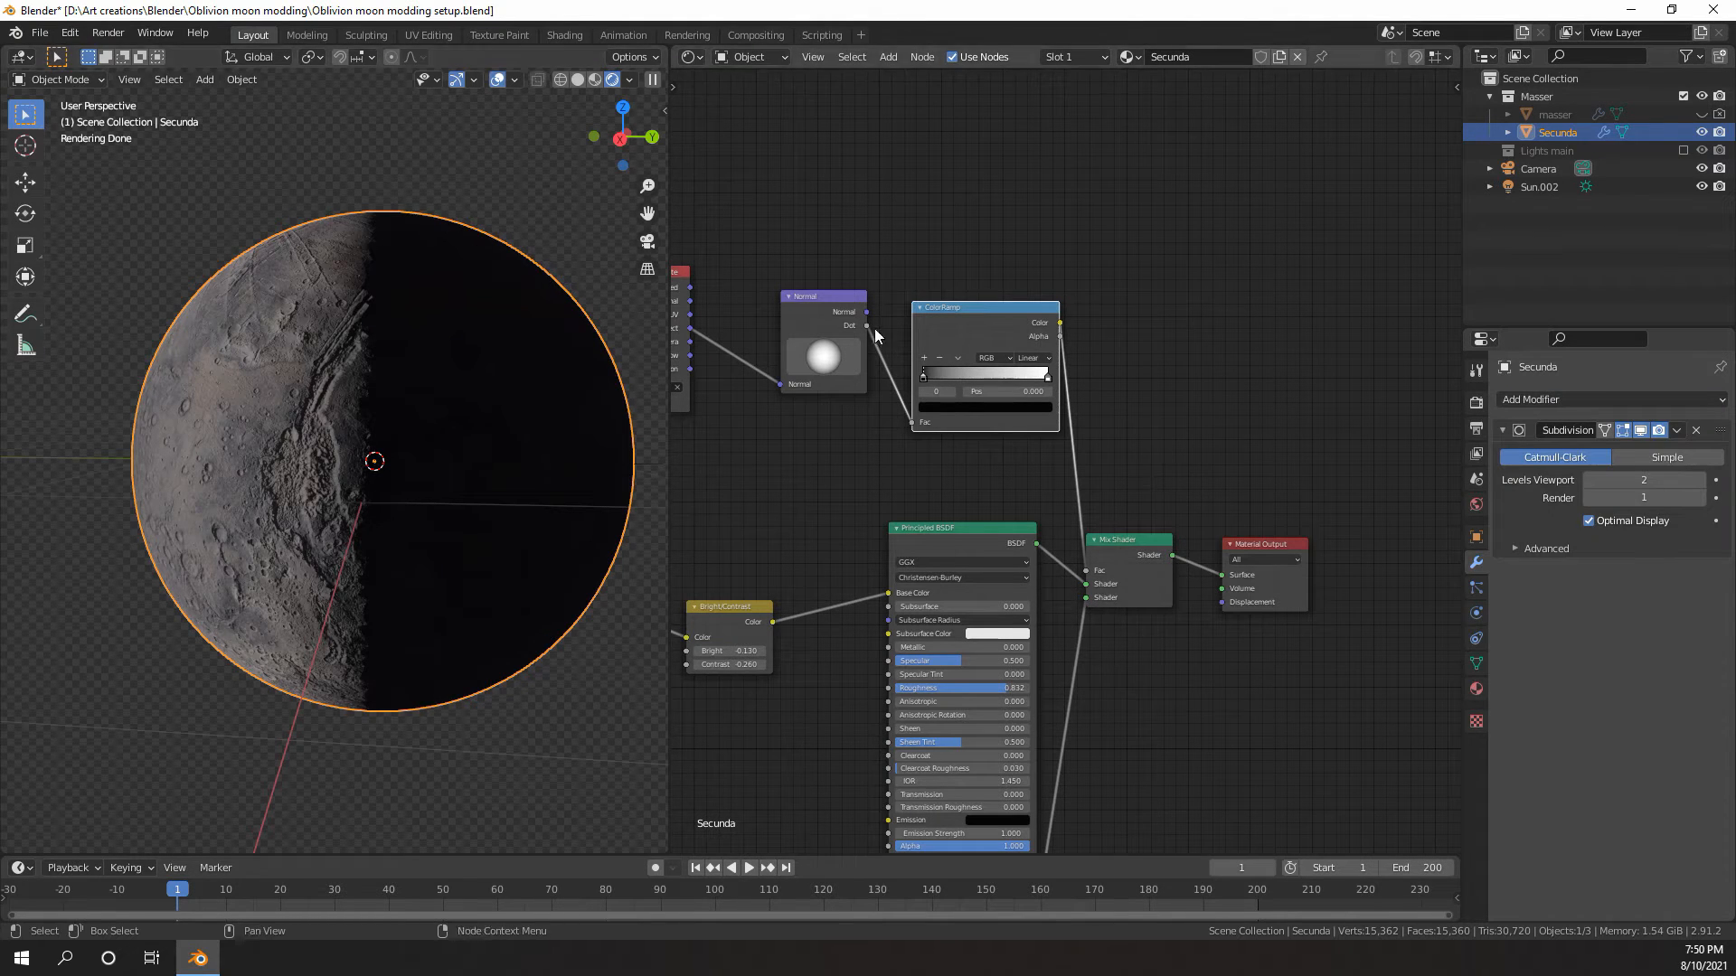
click(1640, 431)
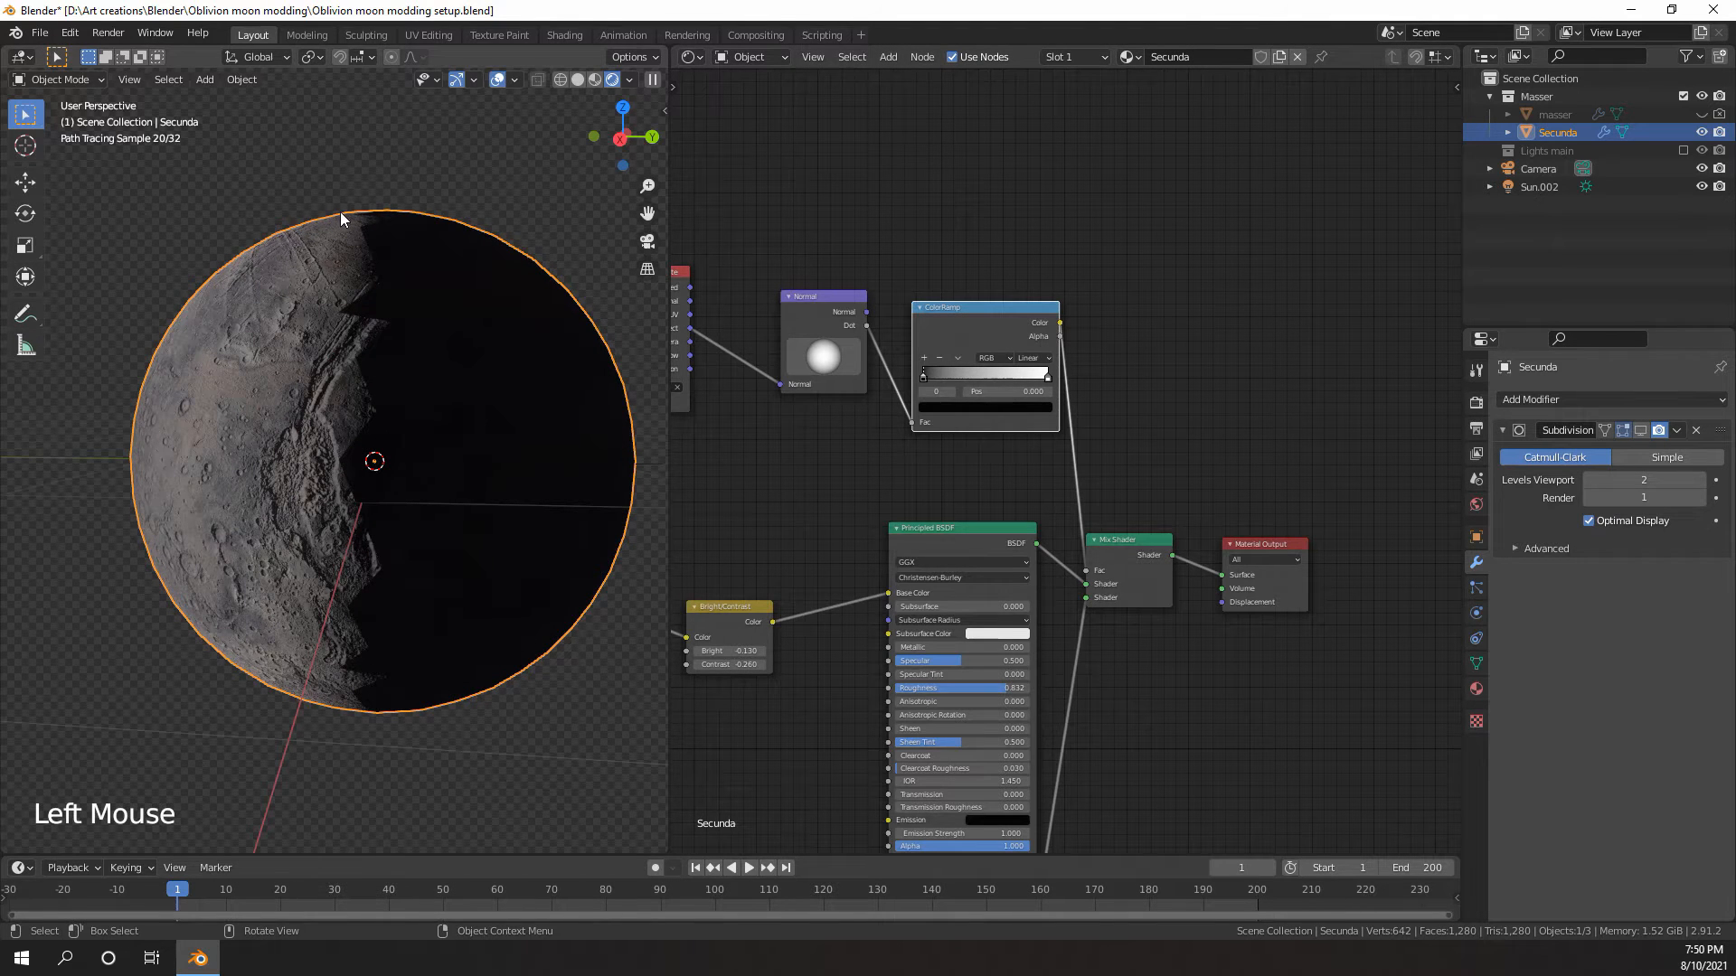
click(1640, 431)
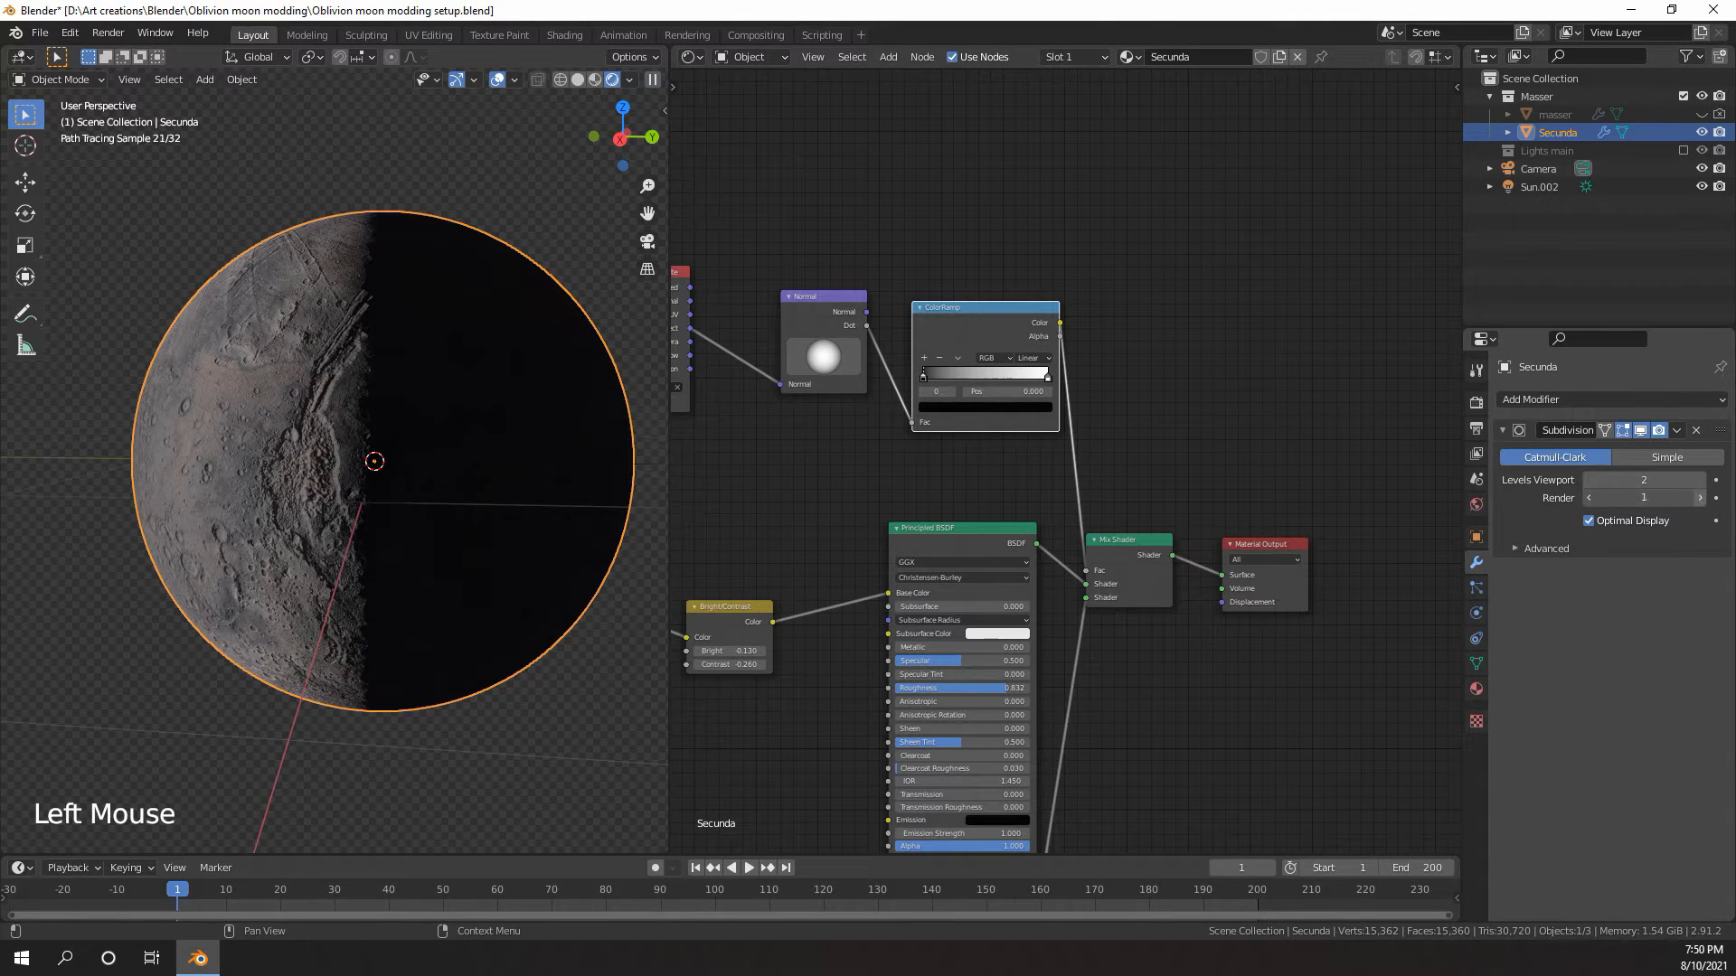
click(1699, 497)
- Inspect Secunda from several angles and move the Texture Coordinate node slightly farther from the Normal node
scroll(507, 384, down, 1)
middle_drag(343, 387, 419, 380)
middle_drag(254, 372, 329, 372)
middle_drag(452, 380, 378, 402)
scroll(919, 425, down, 3)
middle_drag(906, 426, 1022, 378)
scroll(1280, 464, up, 5)
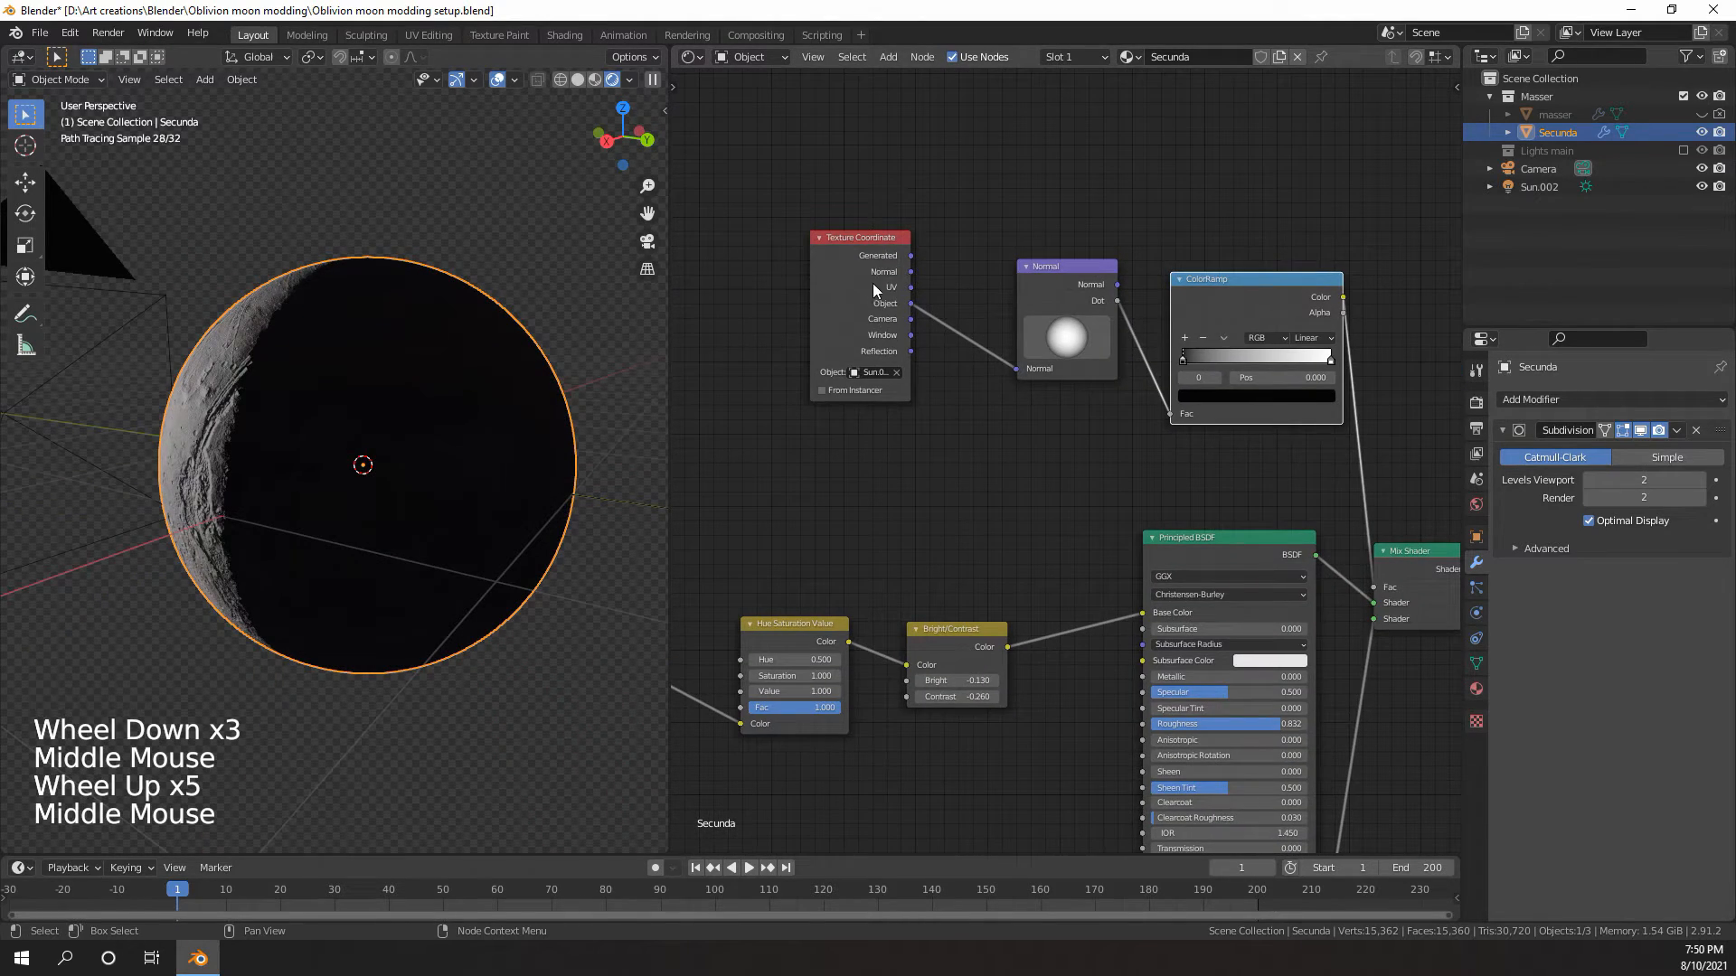
drag(873, 285, 854, 295)
- Swap the Mix Shader's inputs by moving the Principled BSDF link to the second Shader input, and inspect Secunda from several angles
middle_drag(436, 333, 491, 371)
scroll(429, 389, down, 3)
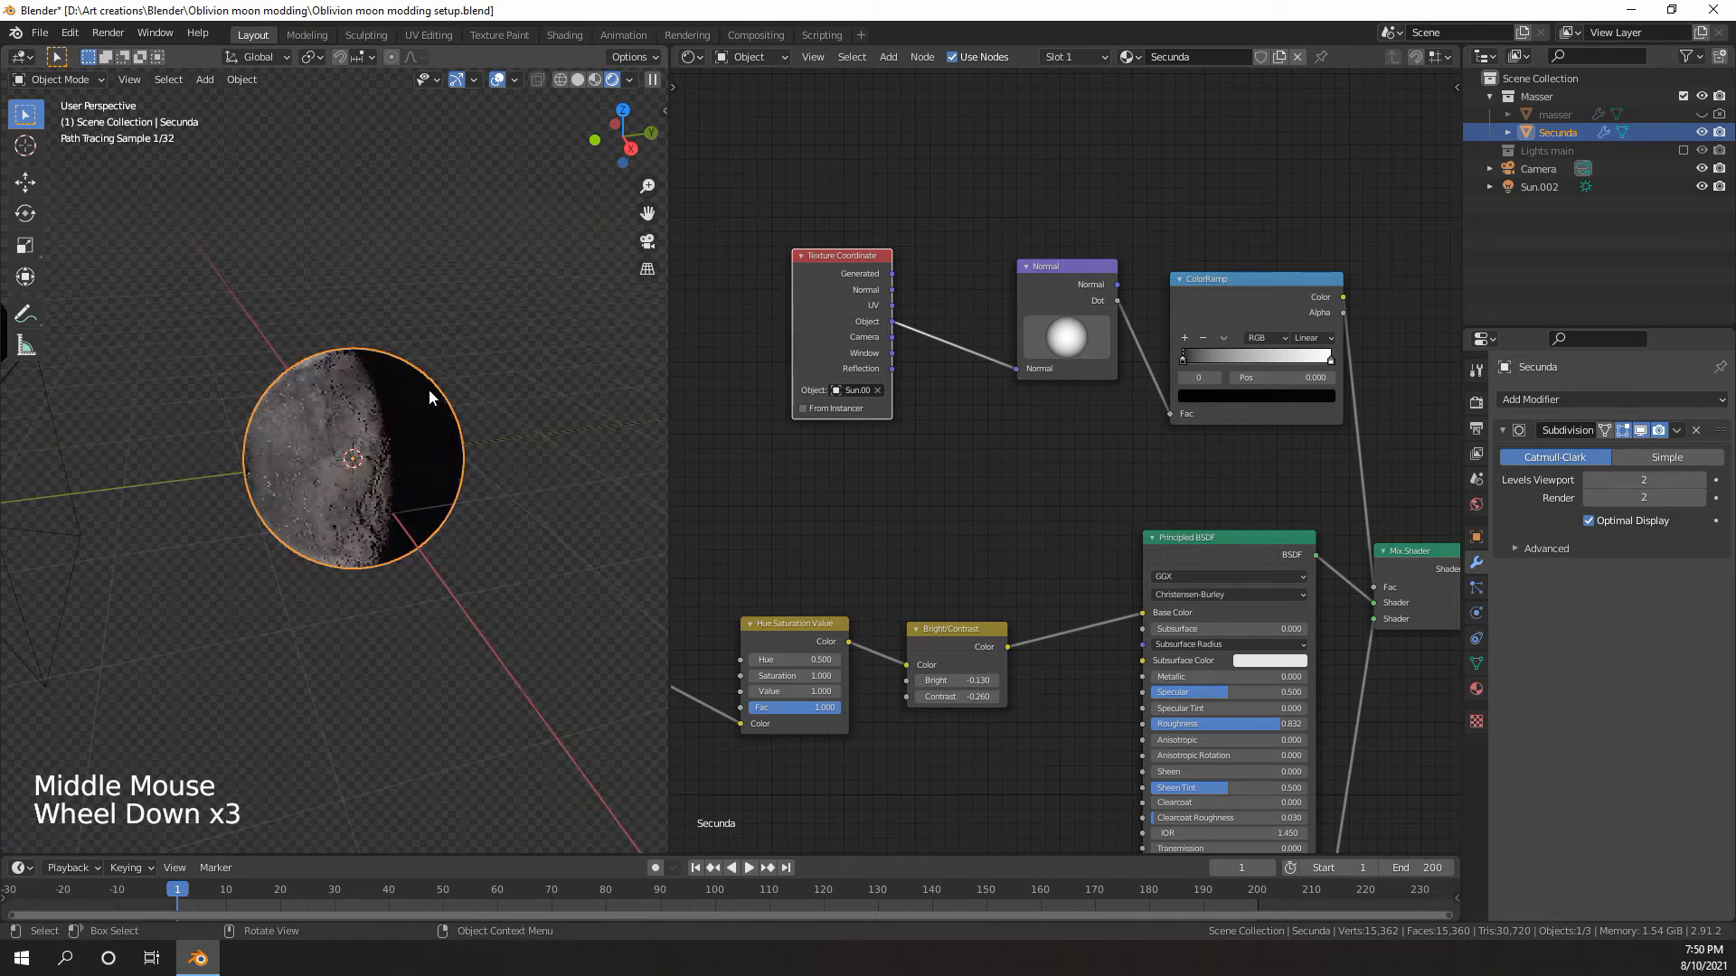
middle_drag(397, 404, 387, 399)
mouse_move(372, 385)
middle_down()
mouse_move(388, 423)
mouse_move(323, 408)
mouse_move(356, 414)
middle_up()
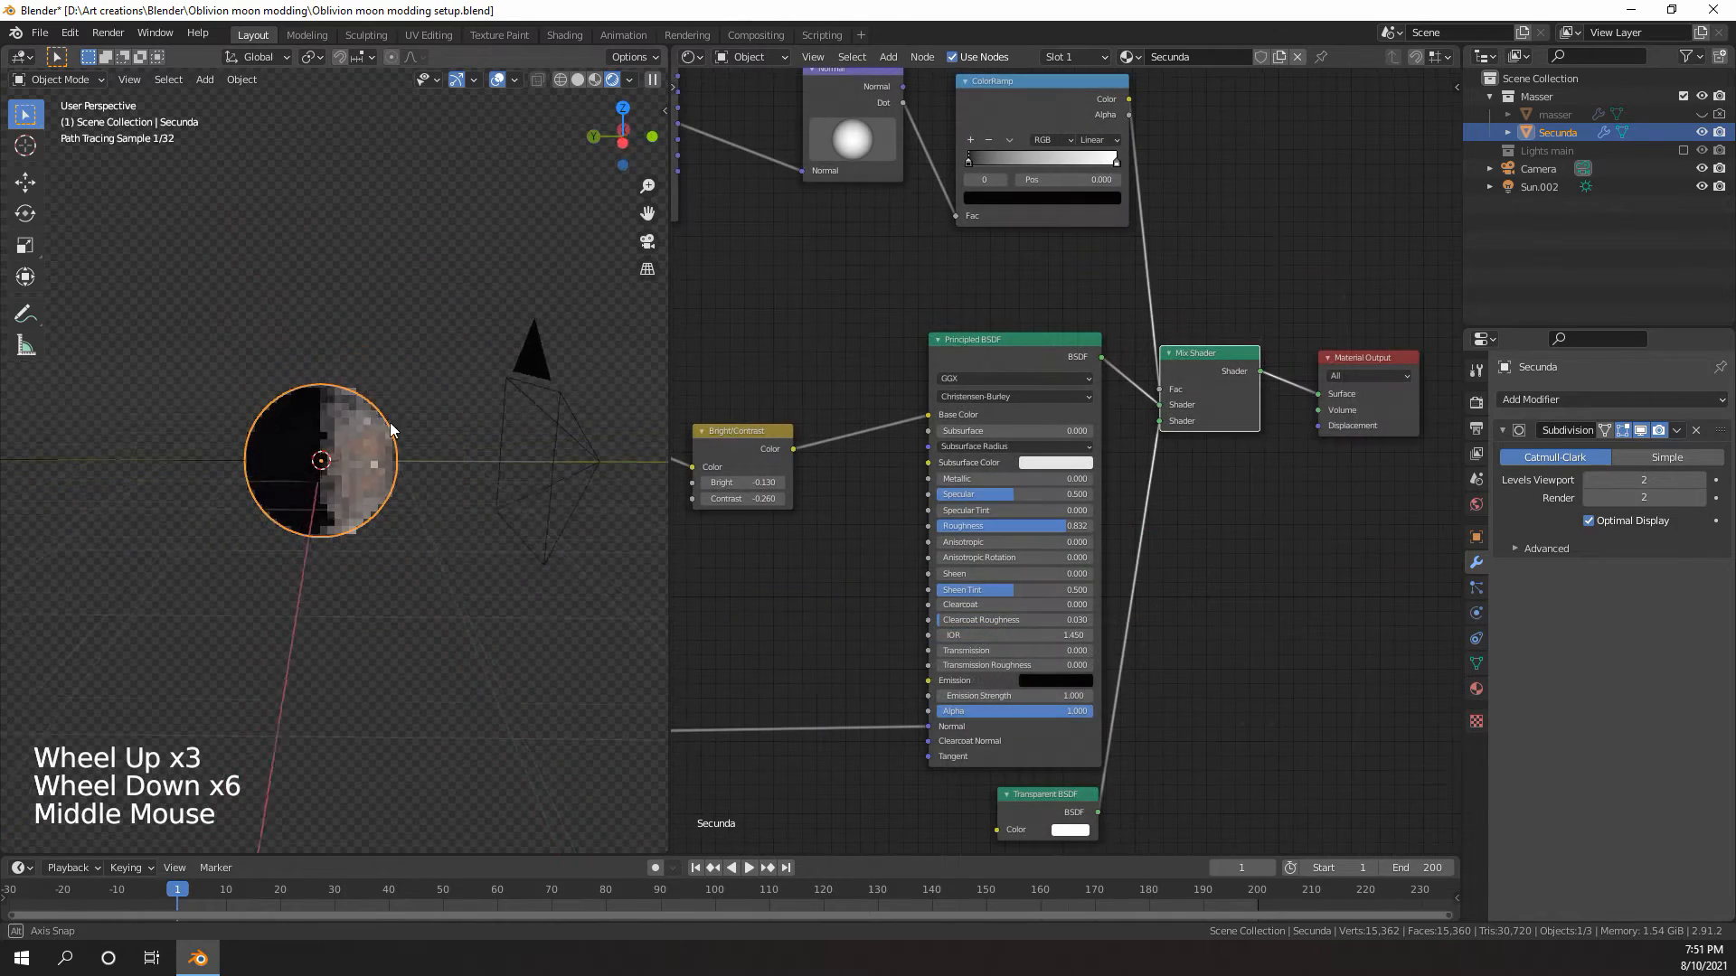
scroll(327, 407, up, 4)
scroll(360, 410, up, 1)
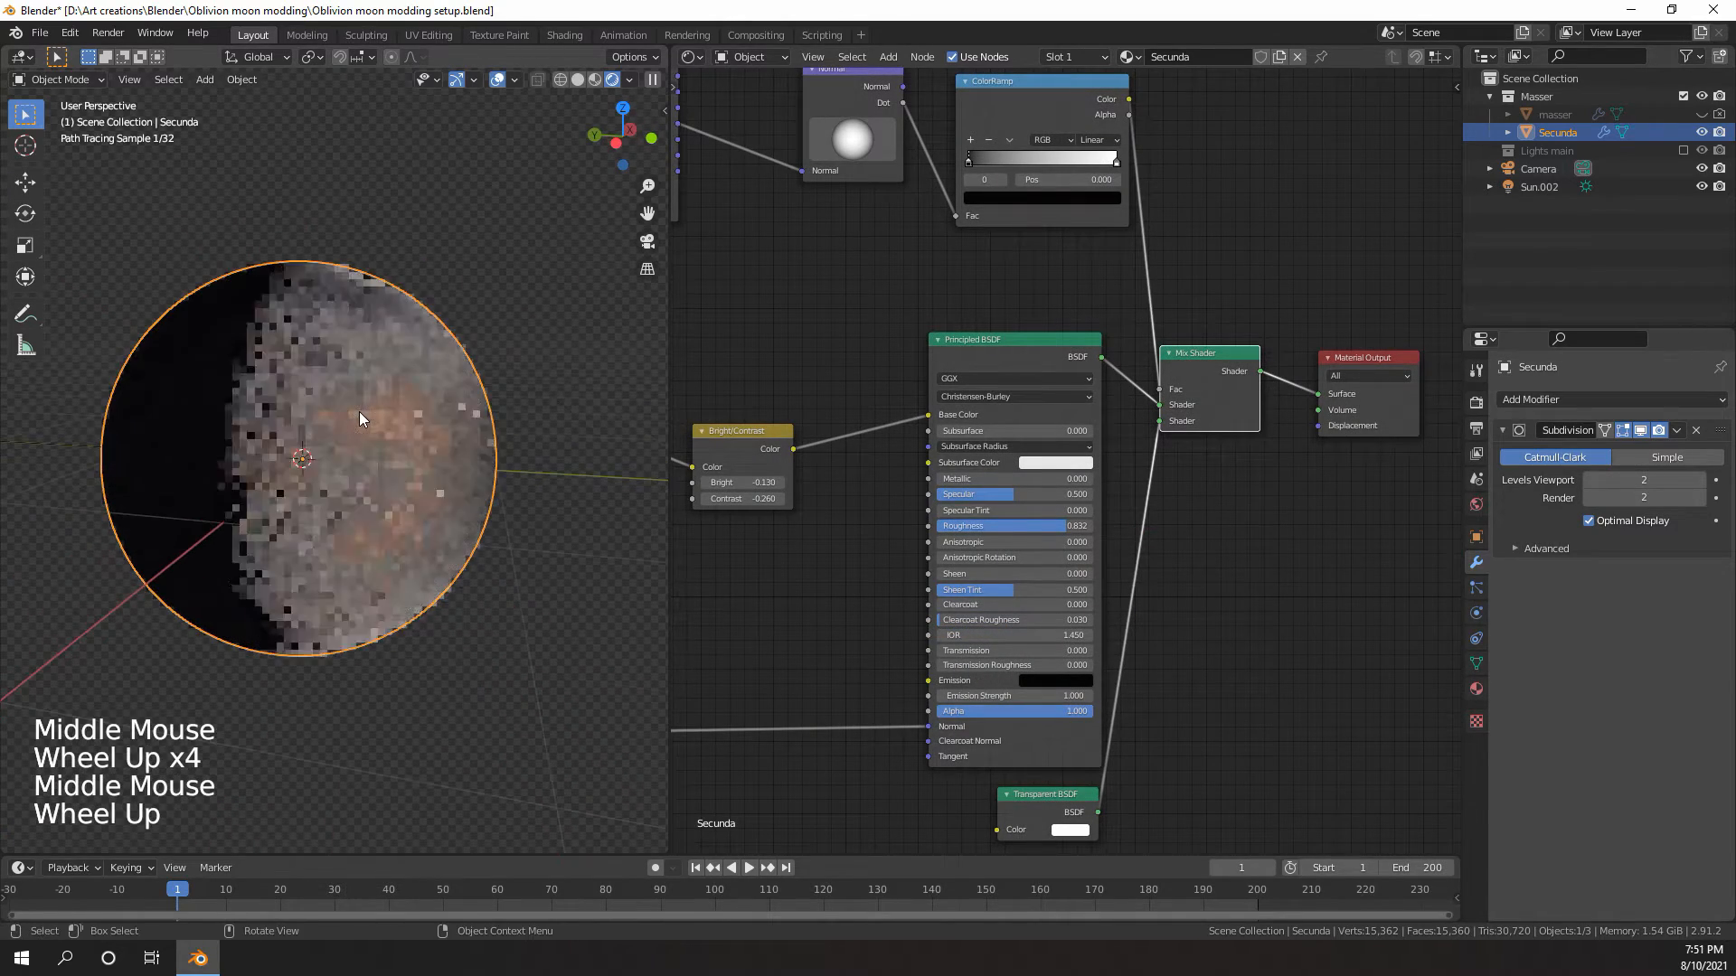
drag(1160, 406, 1161, 421)
middle_drag(326, 399, 91, 412)
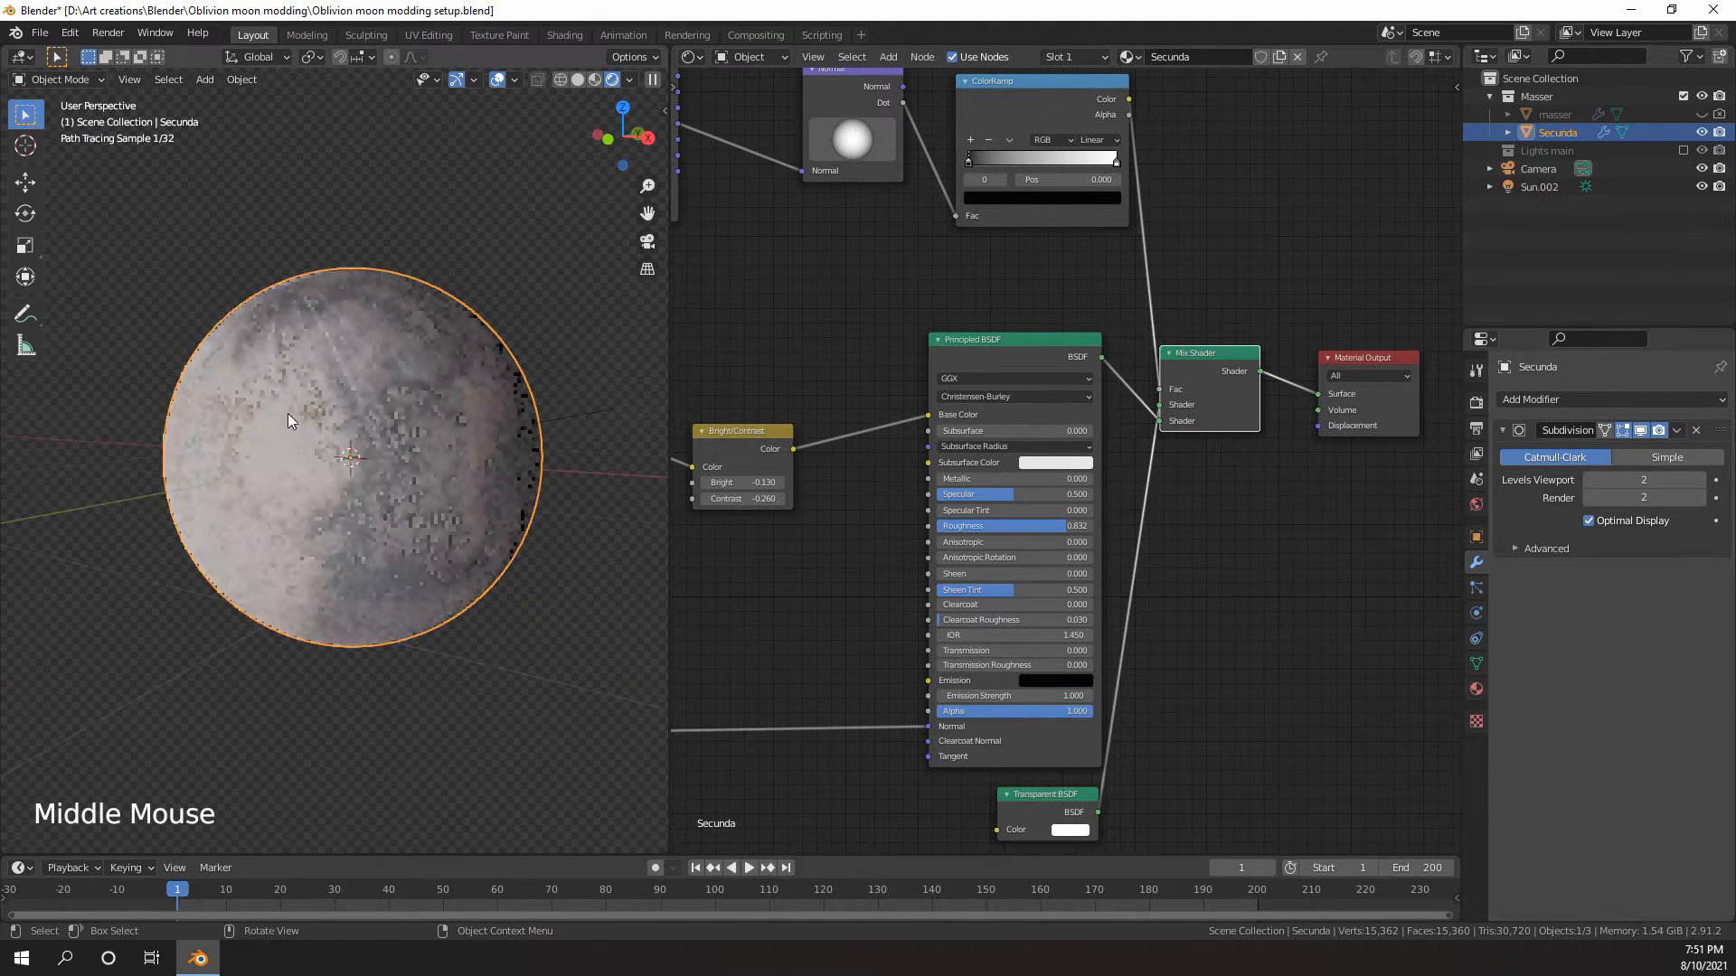
mouse_move(489, 432)
middle_down()
mouse_move(355, 418)
mouse_move(511, 416)
mouse_move(237, 404)
middle_up()
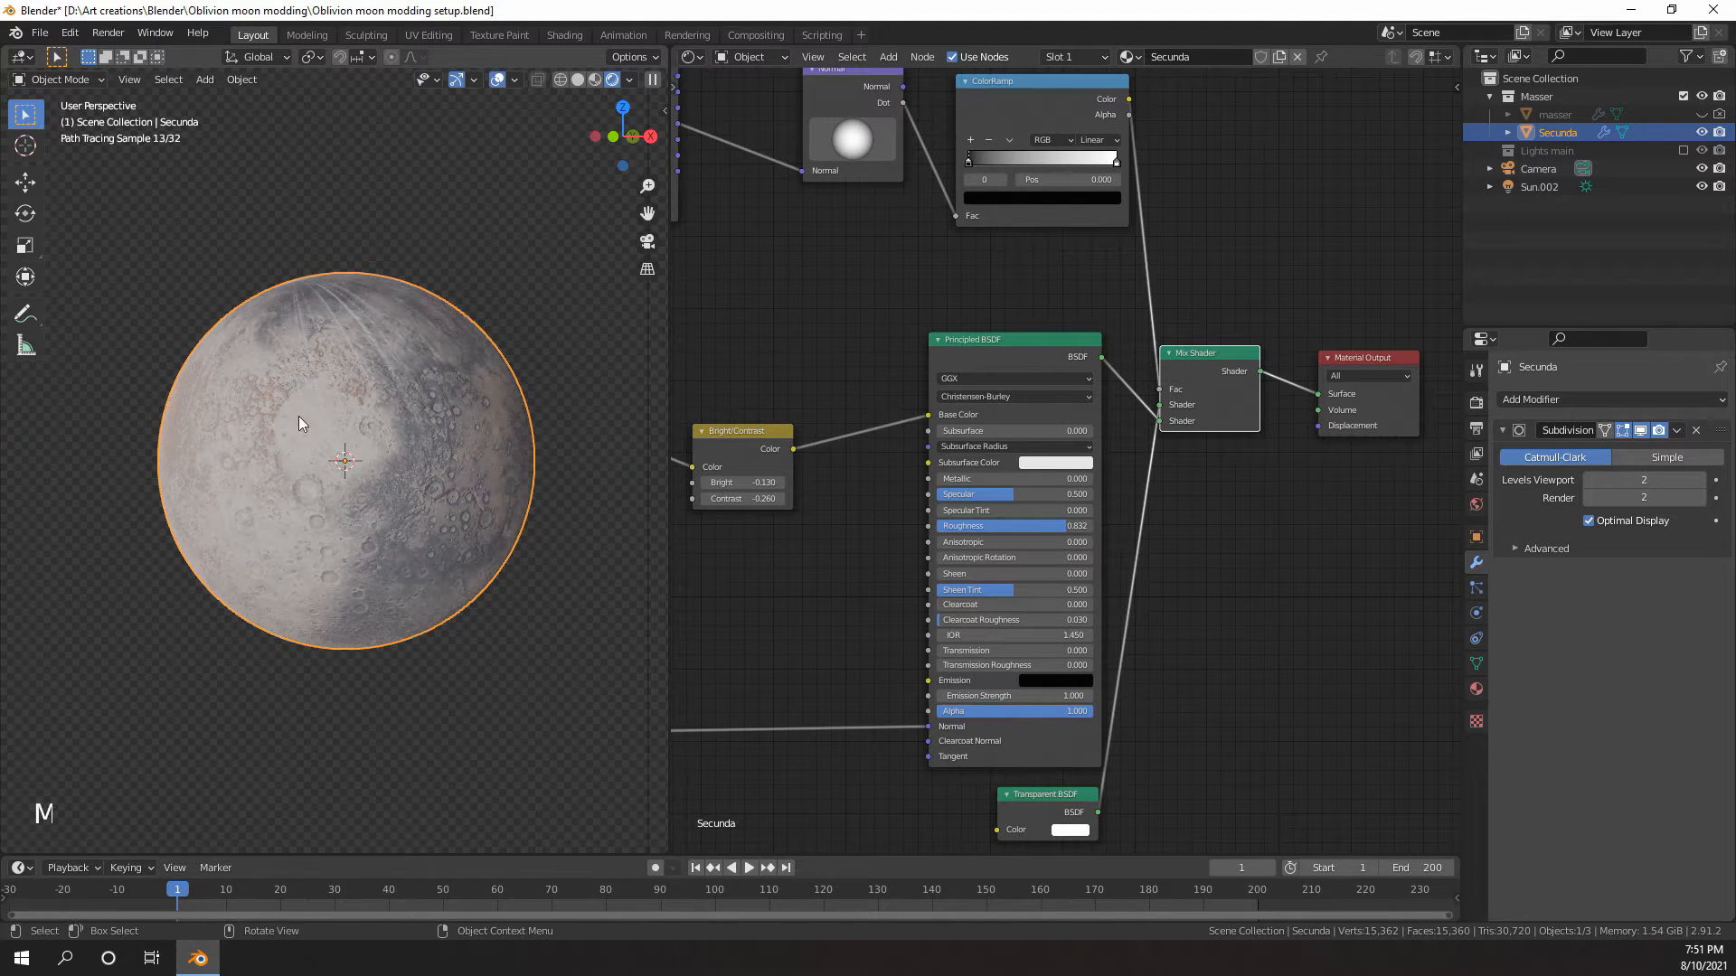
mouse_move(434, 431)
middle_down()
mouse_move(226, 436)
mouse_move(434, 436)
mouse_move(400, 406)
mouse_move(380, 414)
mouse_move(463, 421)
middle_up()
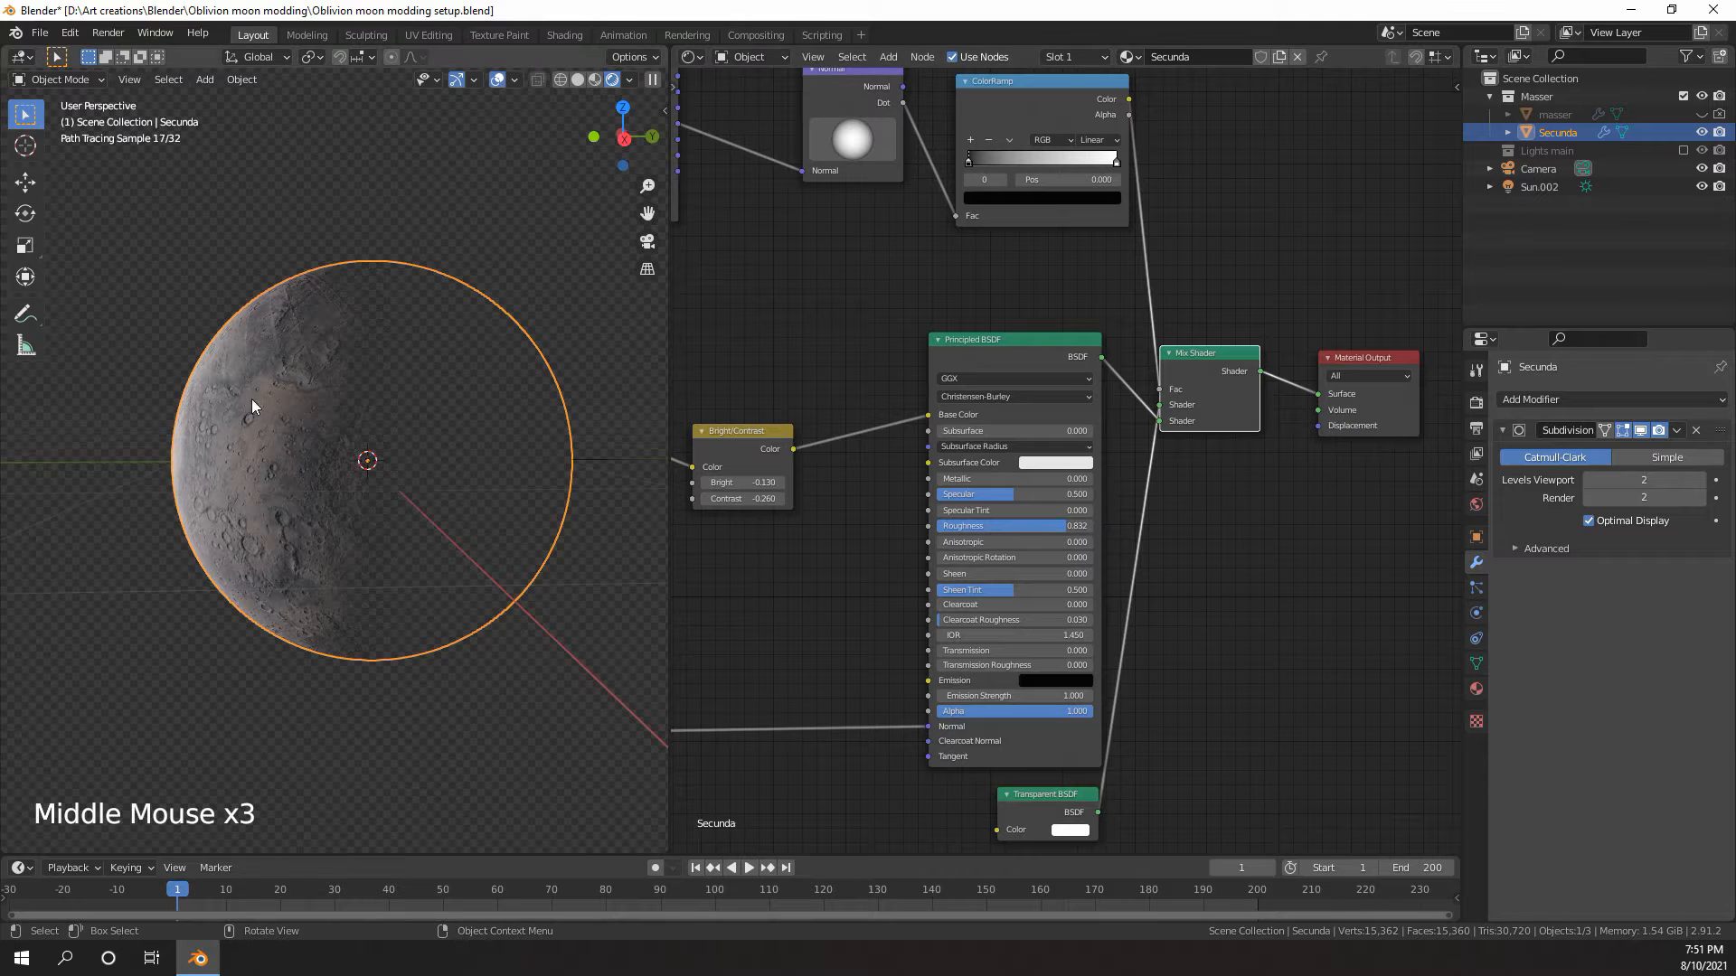
- Move the ColorRamp's white stop to position 0.136 to sharpen the moon's transparency edge
middle_drag(962, 137, 970, 384)
scroll(969, 383, up, 12)
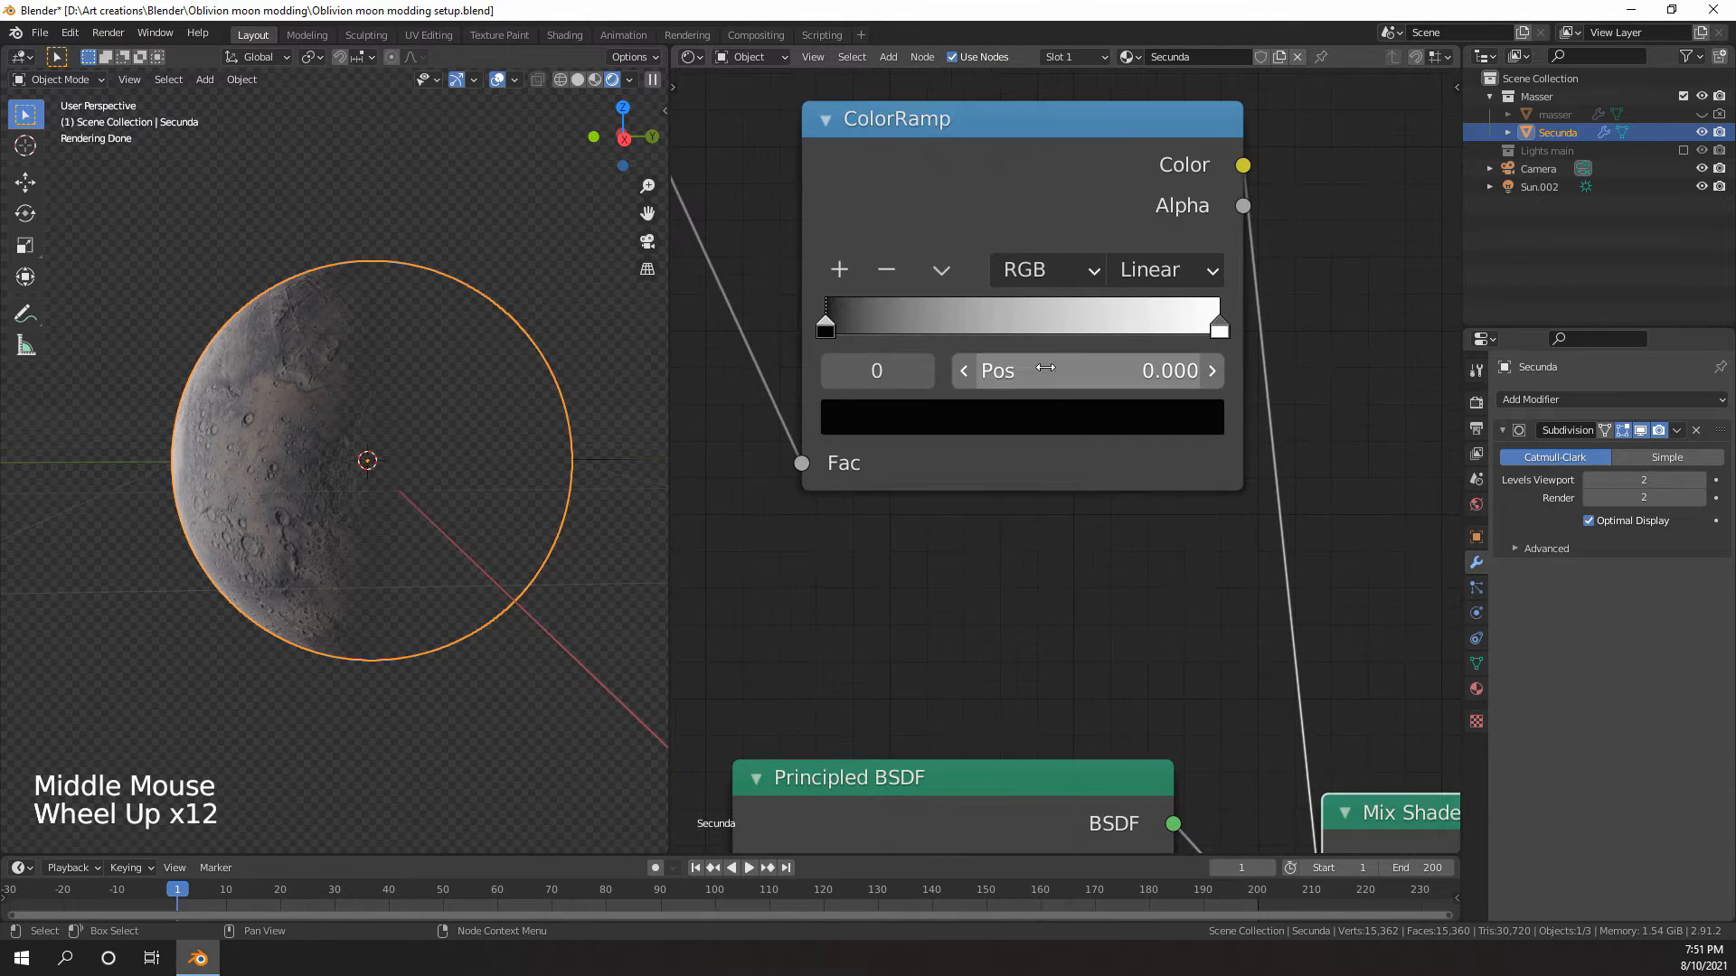
drag(1216, 334, 845, 355)
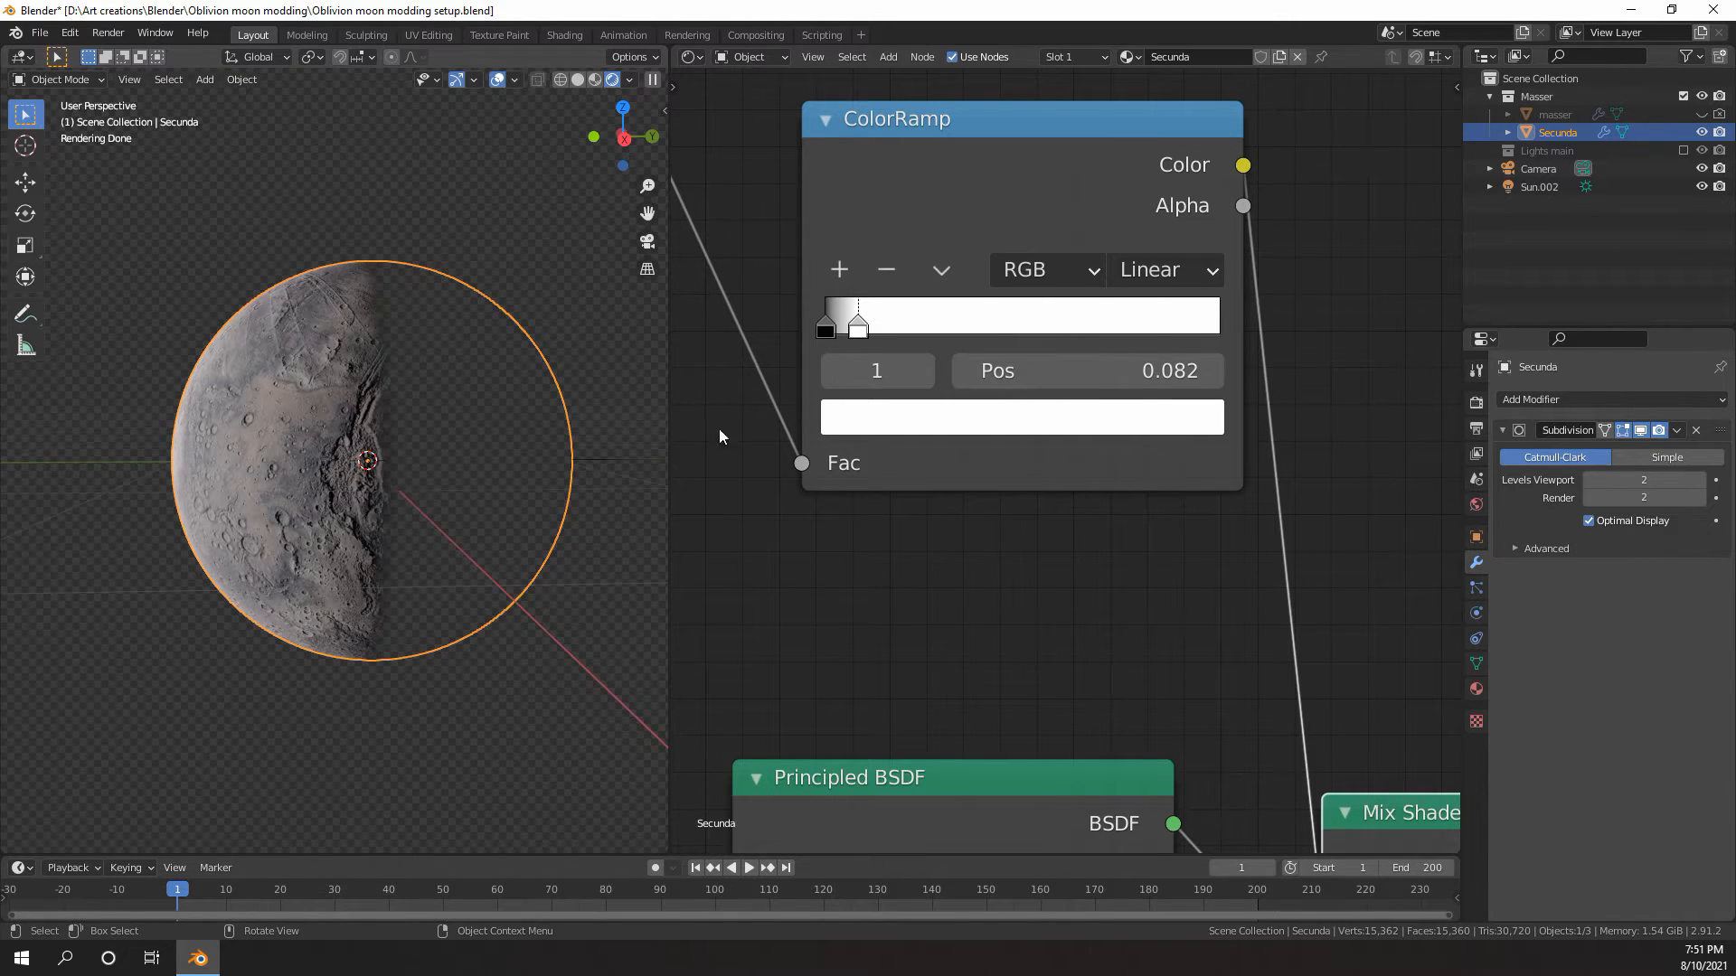
drag(858, 326, 879, 325)
scroll(1111, 623, down, 6)
middle_drag(1111, 623, 1076, 481)
scroll(305, 463, down, 1)
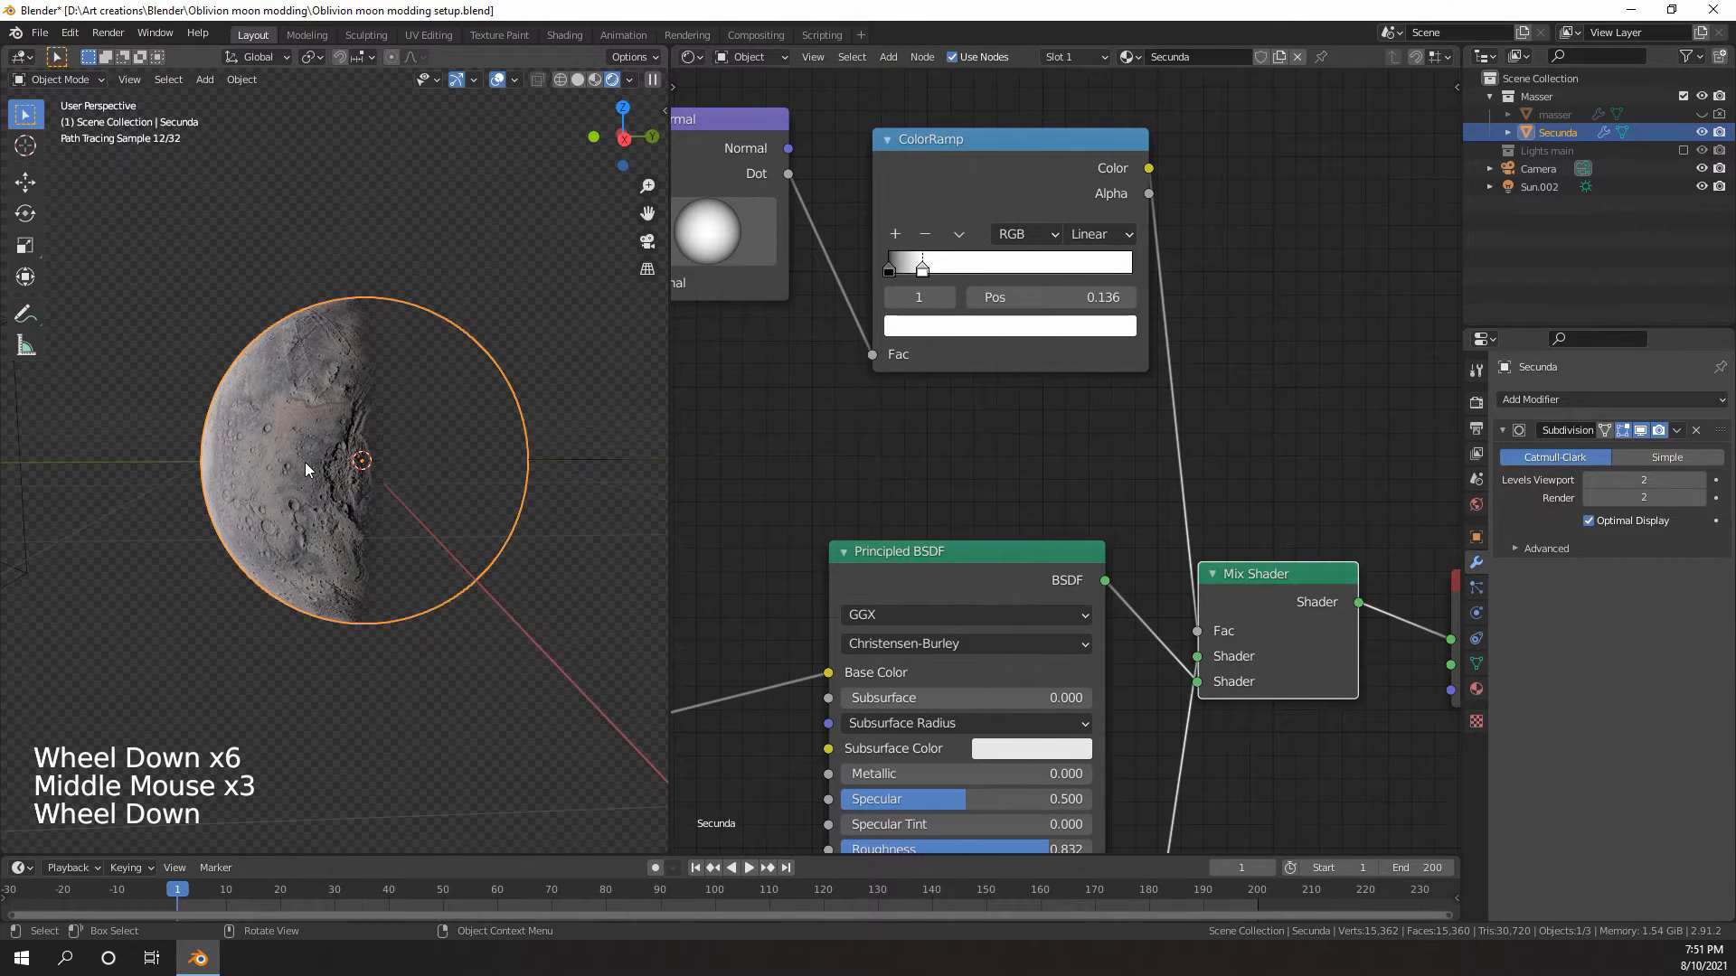
- View Secunda through the scene camera and deselect it to inspect the outer edge without the outline
key(KP_0)
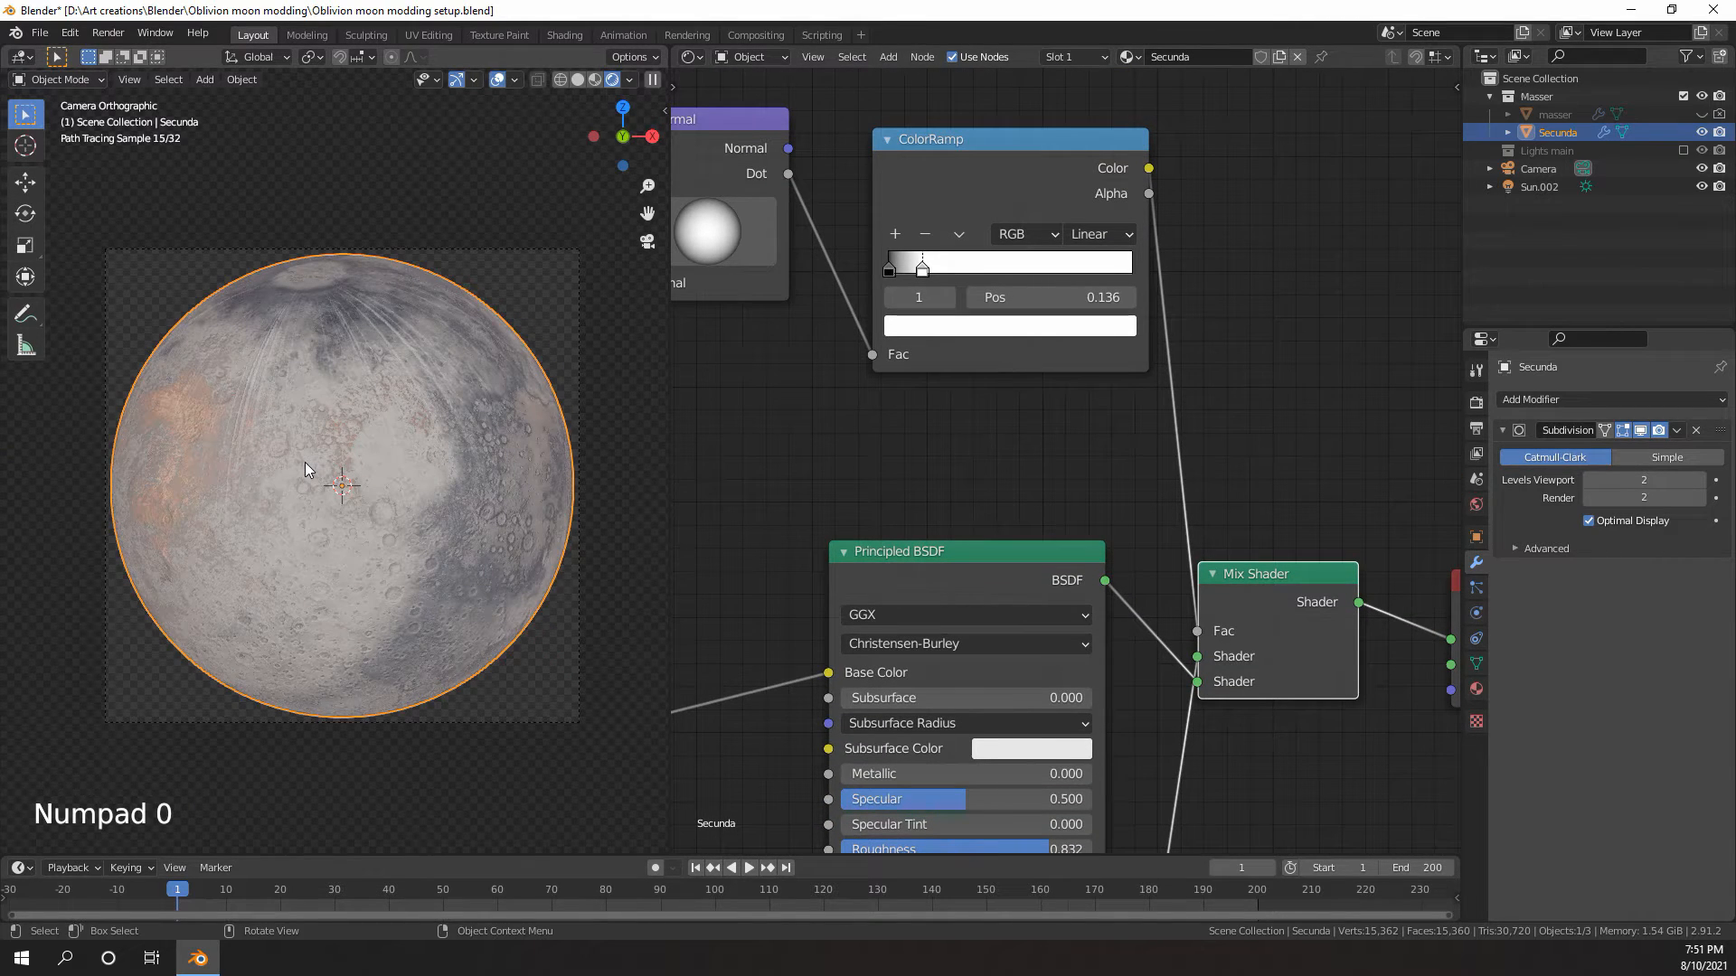
scroll(473, 432, up, 2)
scroll(473, 380, down, 2)
click(501, 276)
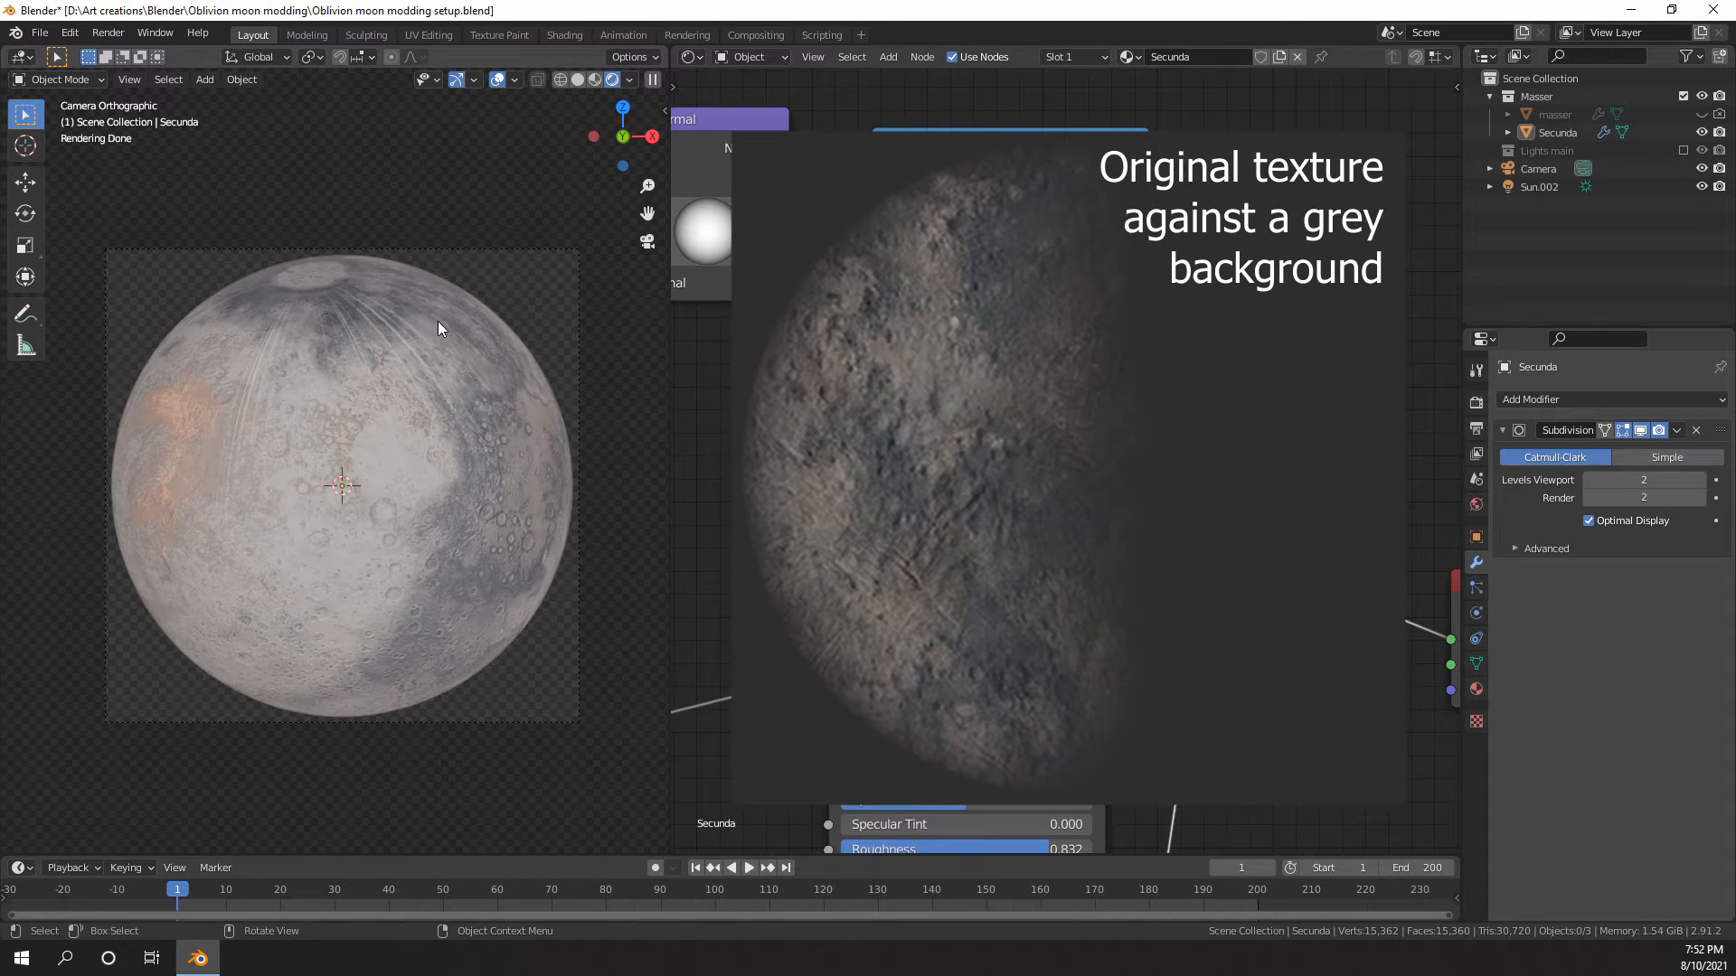
- Insert a Math node between the ColorRamp and the Mix Shader's Fac input and set its operation to Multiply
middle_drag(1095, 334, 1060, 320)
scroll(1060, 320, down, 4)
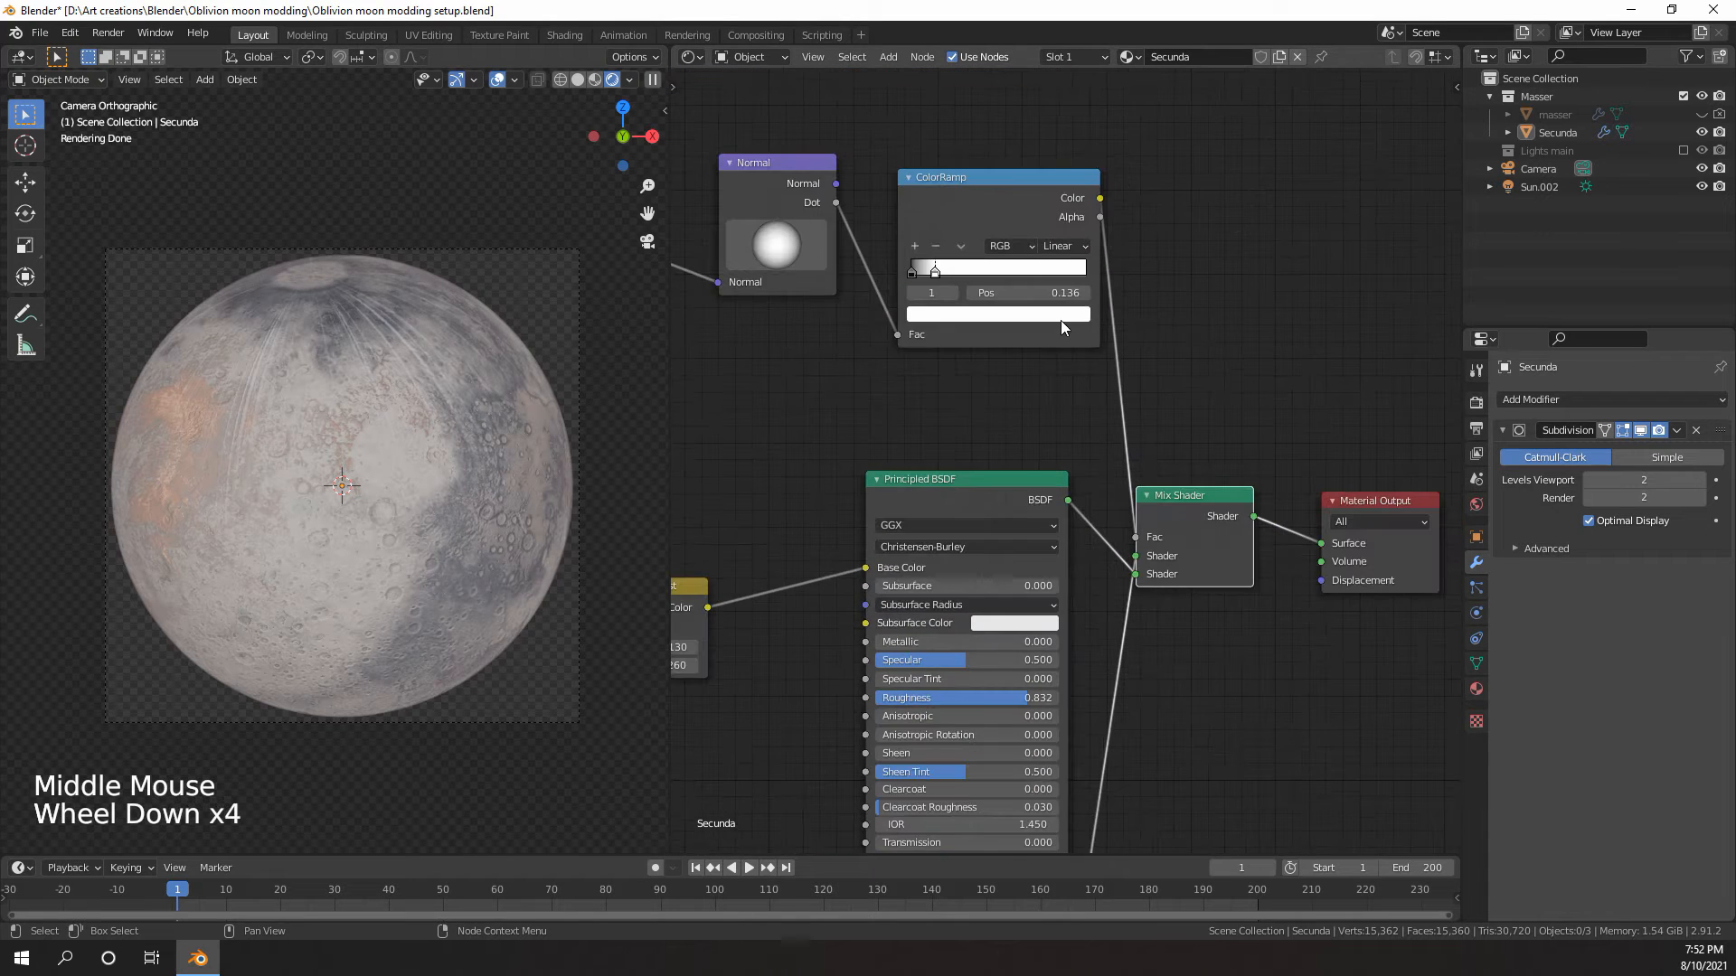
scroll(915, 361, down, 3)
key(shift+a)
mouse_move(958, 346)
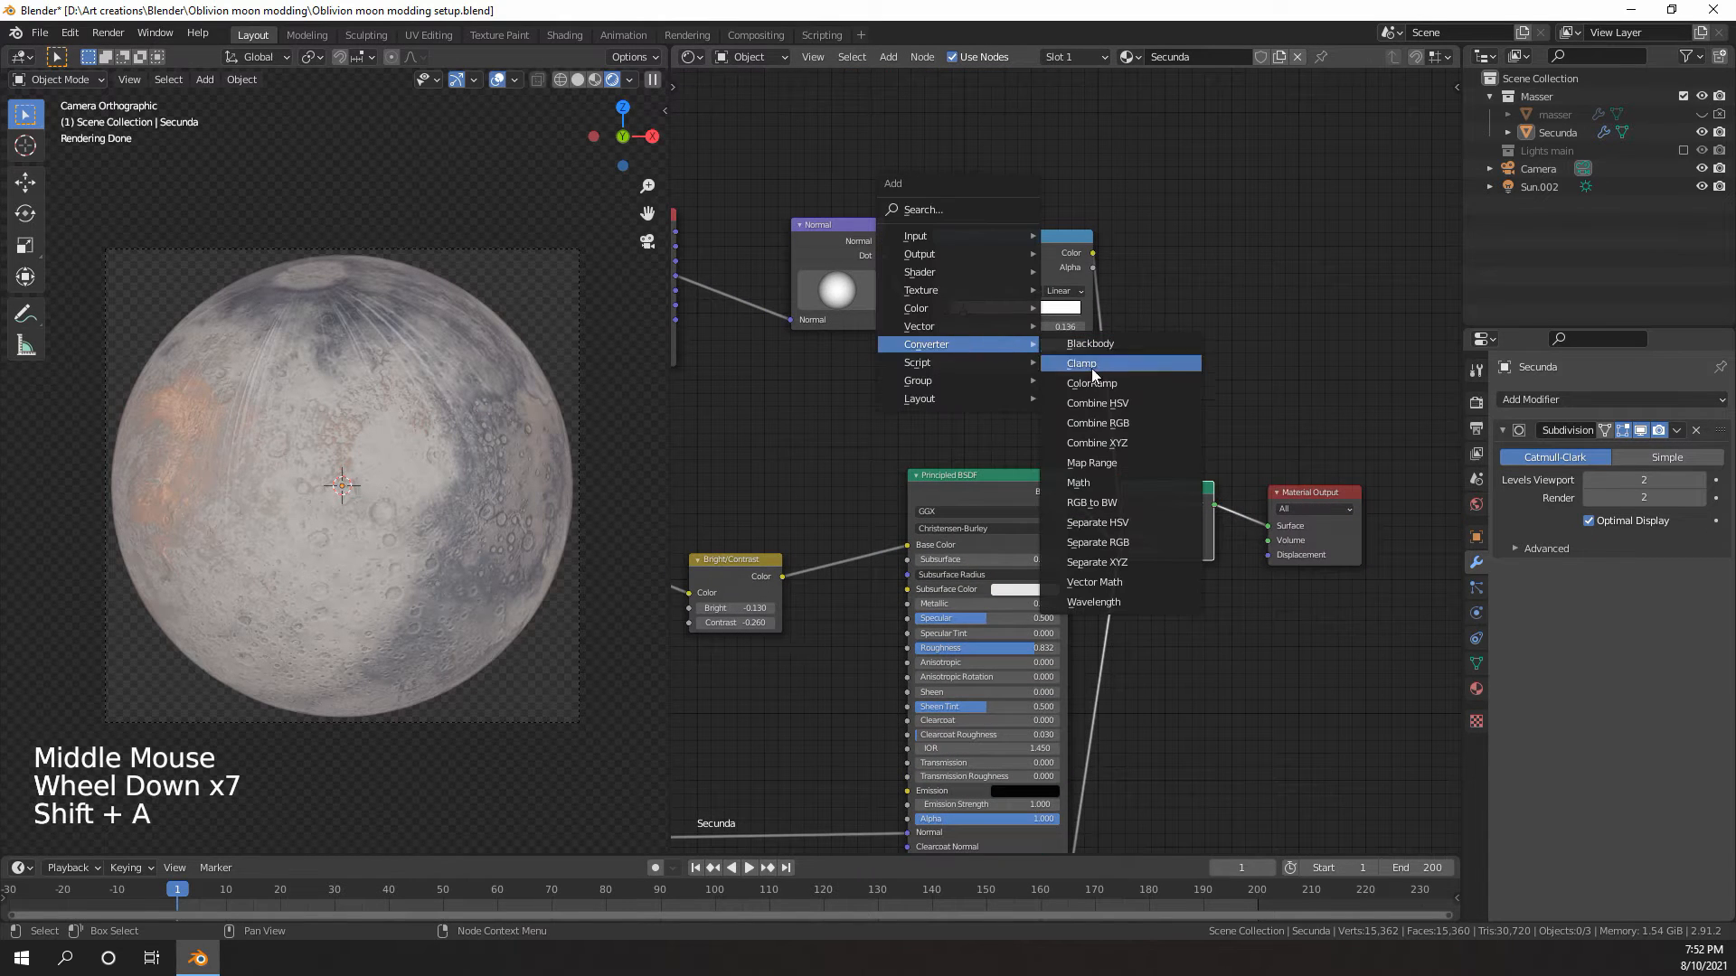
click(1081, 481)
click(1158, 363)
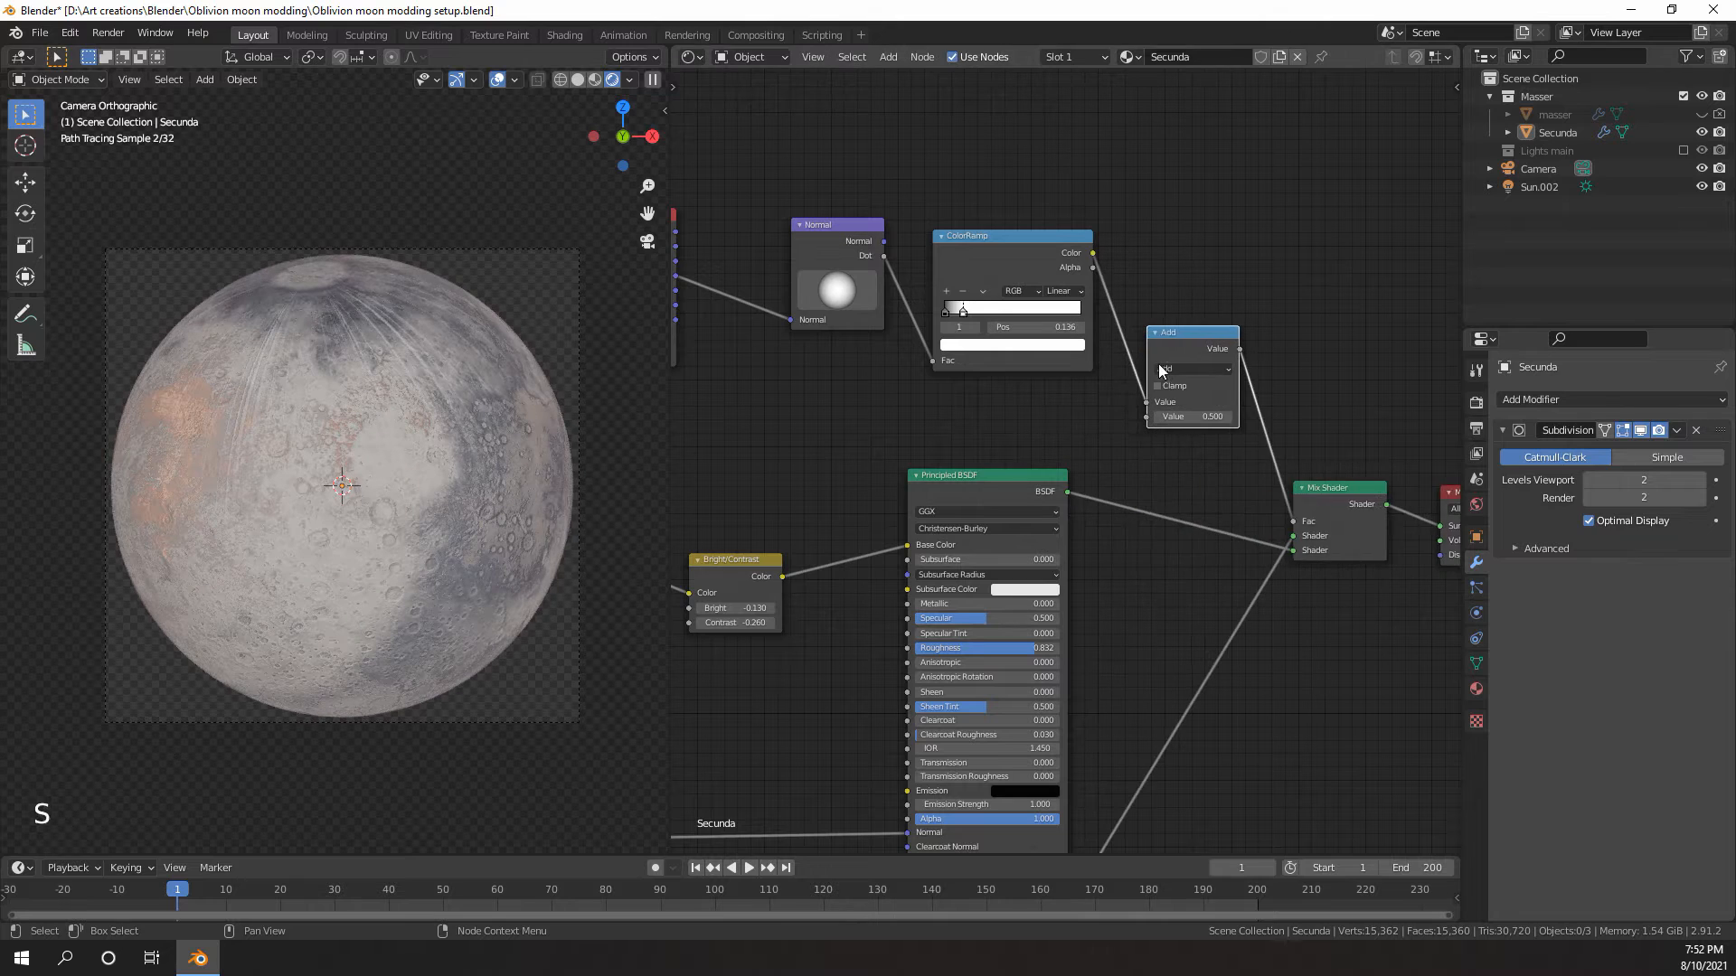
click(1164, 370)
click(1177, 437)
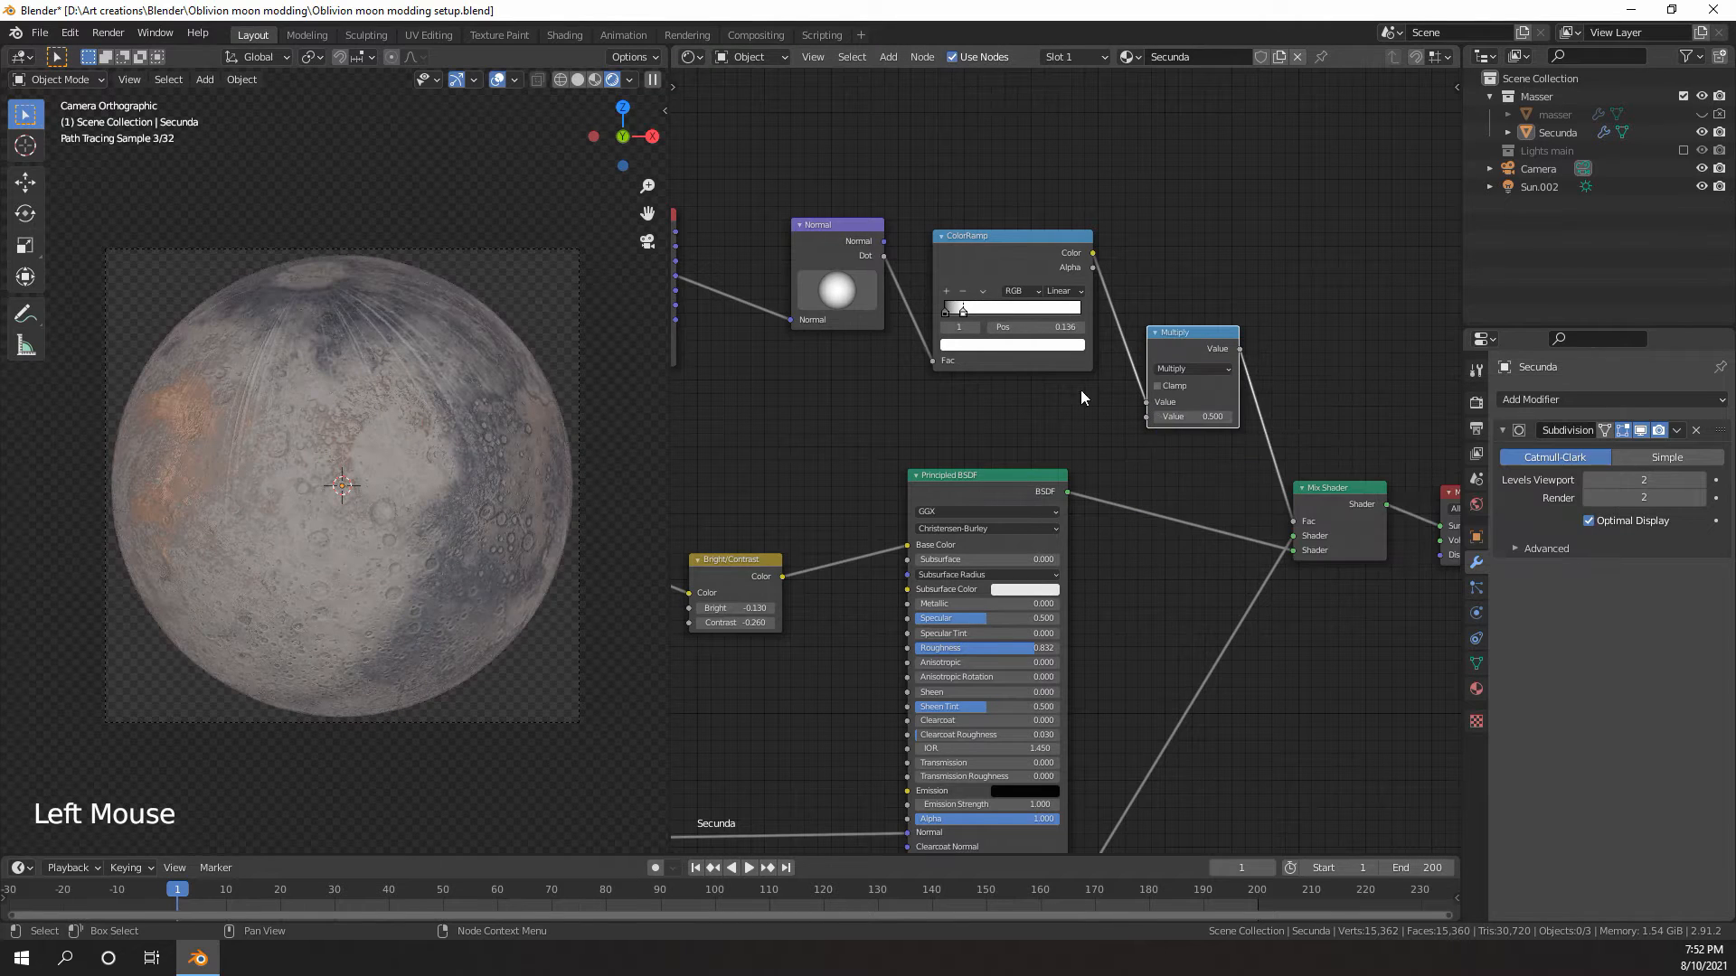
- Move the ColorRamp and Normal nodes higher to make room above the Principled BSDF
middle_drag(1042, 383, 1223, 387)
scroll(1077, 381, down, 2)
drag(1144, 287, 1142, 210)
drag(1033, 275, 1038, 210)
- Duplicate the ColorRamp node, place the copy below the original, and set the copy's interpolation to B-Spline
click(1144, 220)
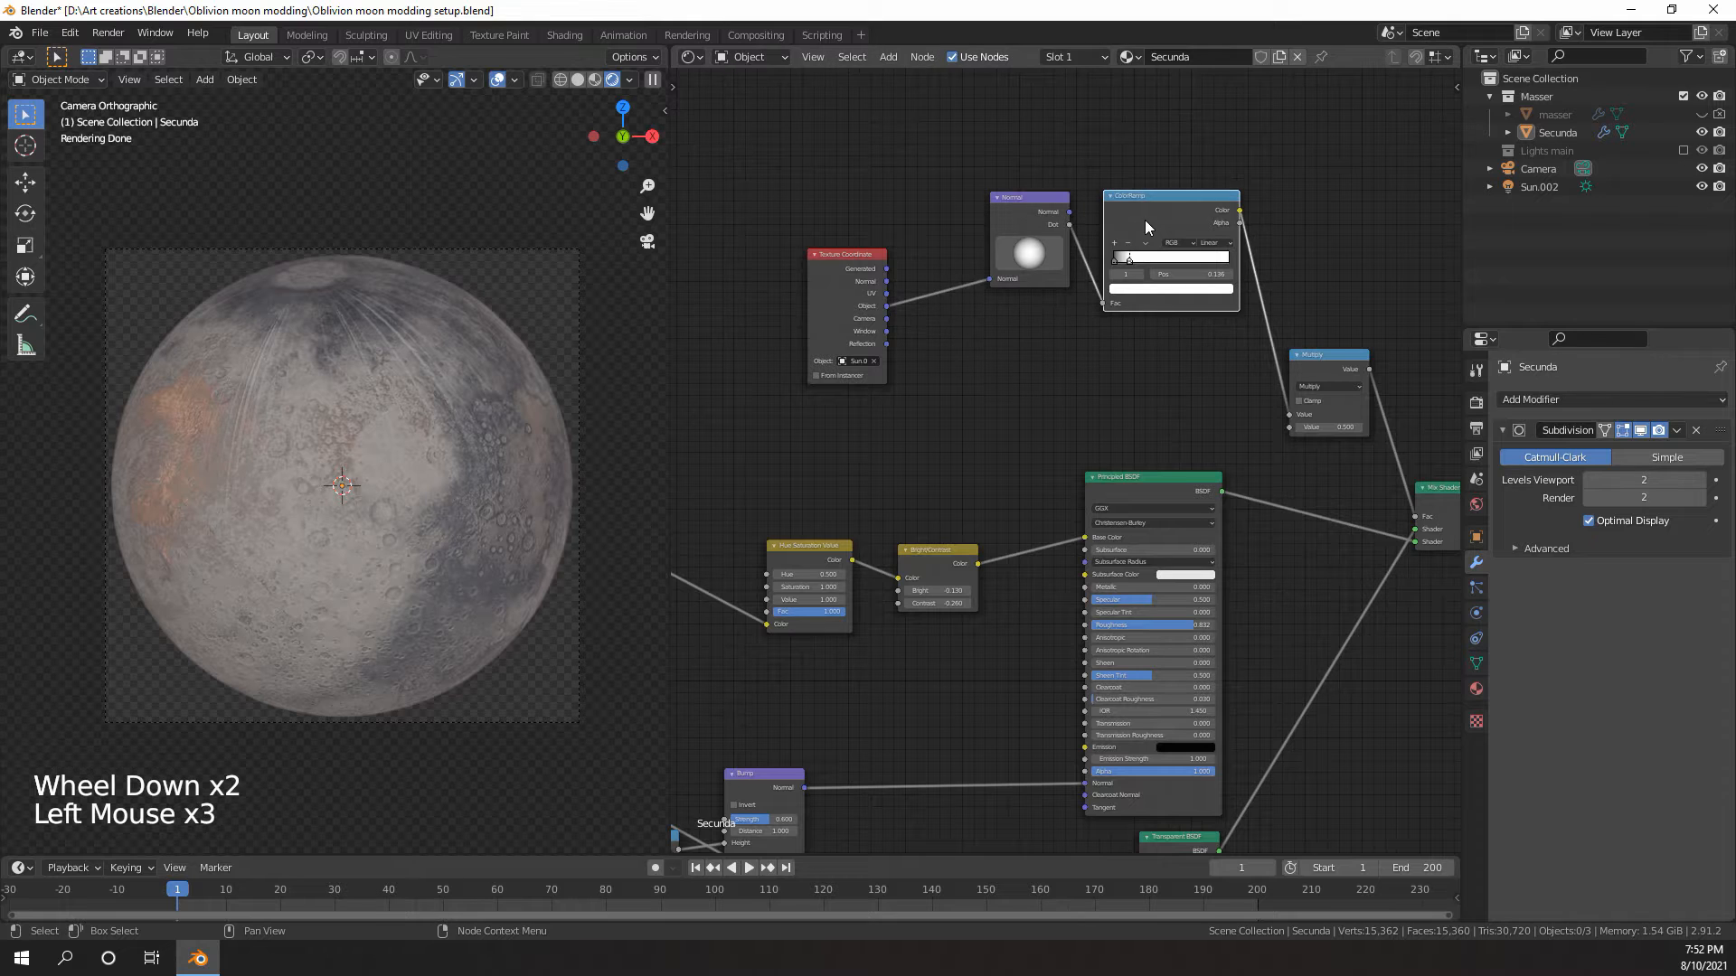
key(shift+d)
scroll(979, 386, up, 4)
mouse_move(1246, 389)
middle_down()
mouse_move(979, 387)
mouse_move(1261, 415)
middle_up()
scroll(979, 387, up, 1)
click(919, 390)
click(917, 464)
- Add a Layer Weight node beside the duplicated ColorRamp and connect its Facing output to that ramp's Fac input
key(shift+a)
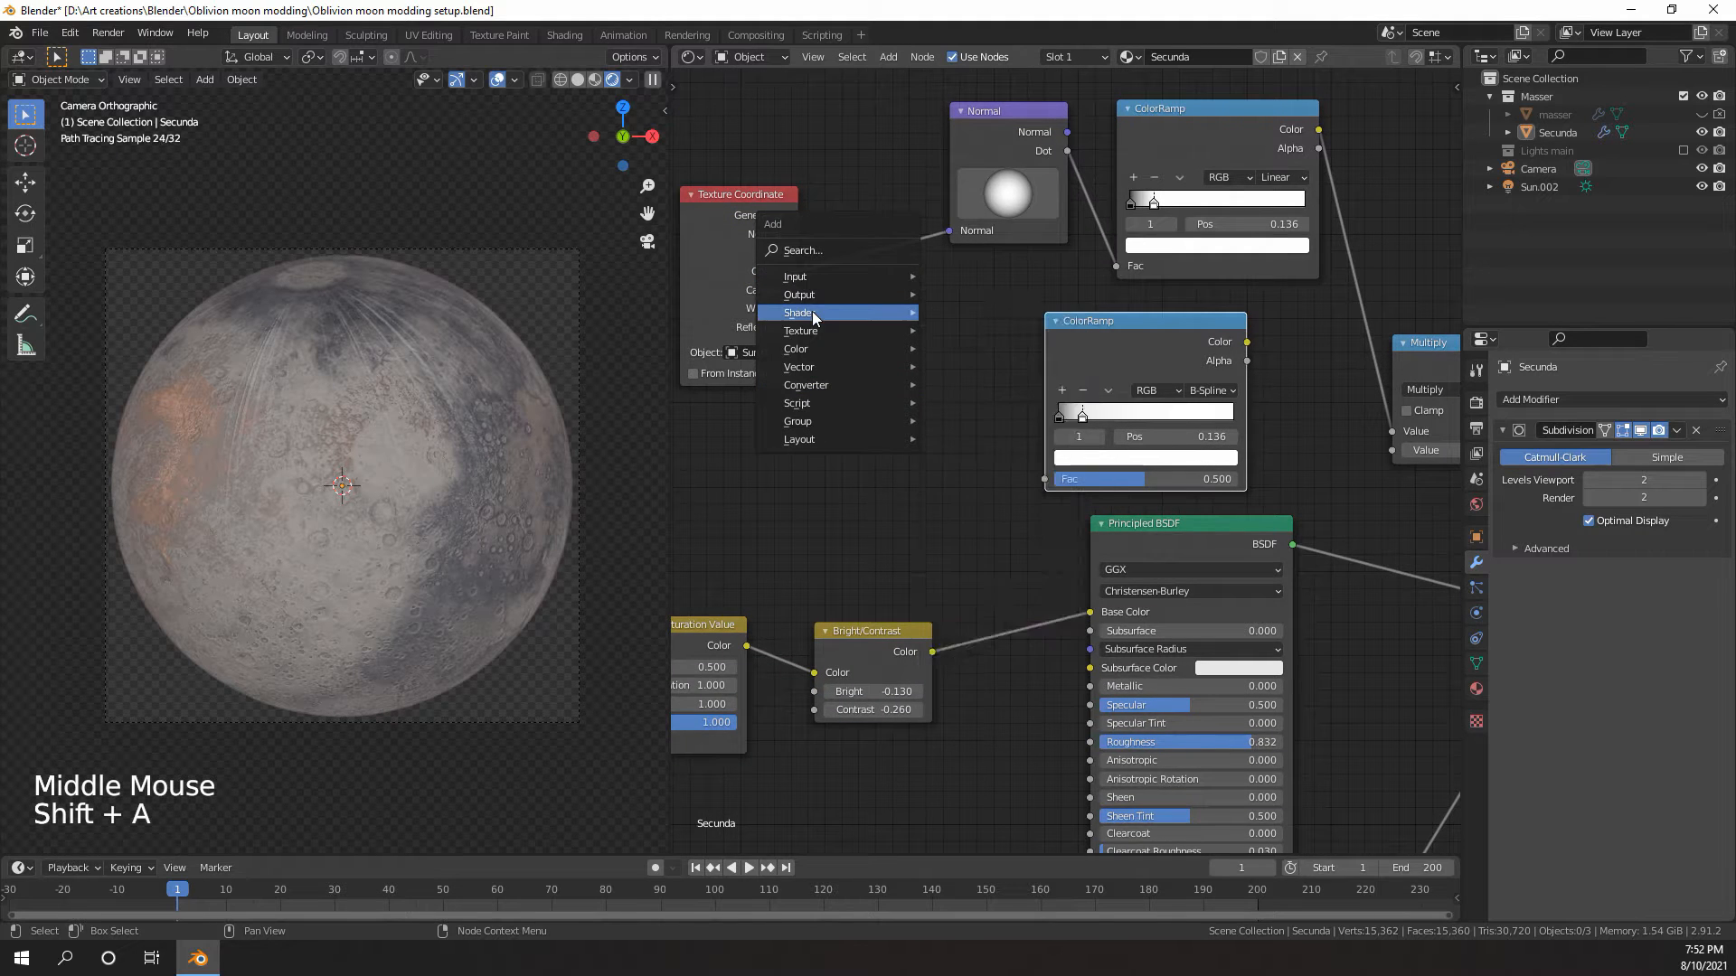
mouse_move(811, 276)
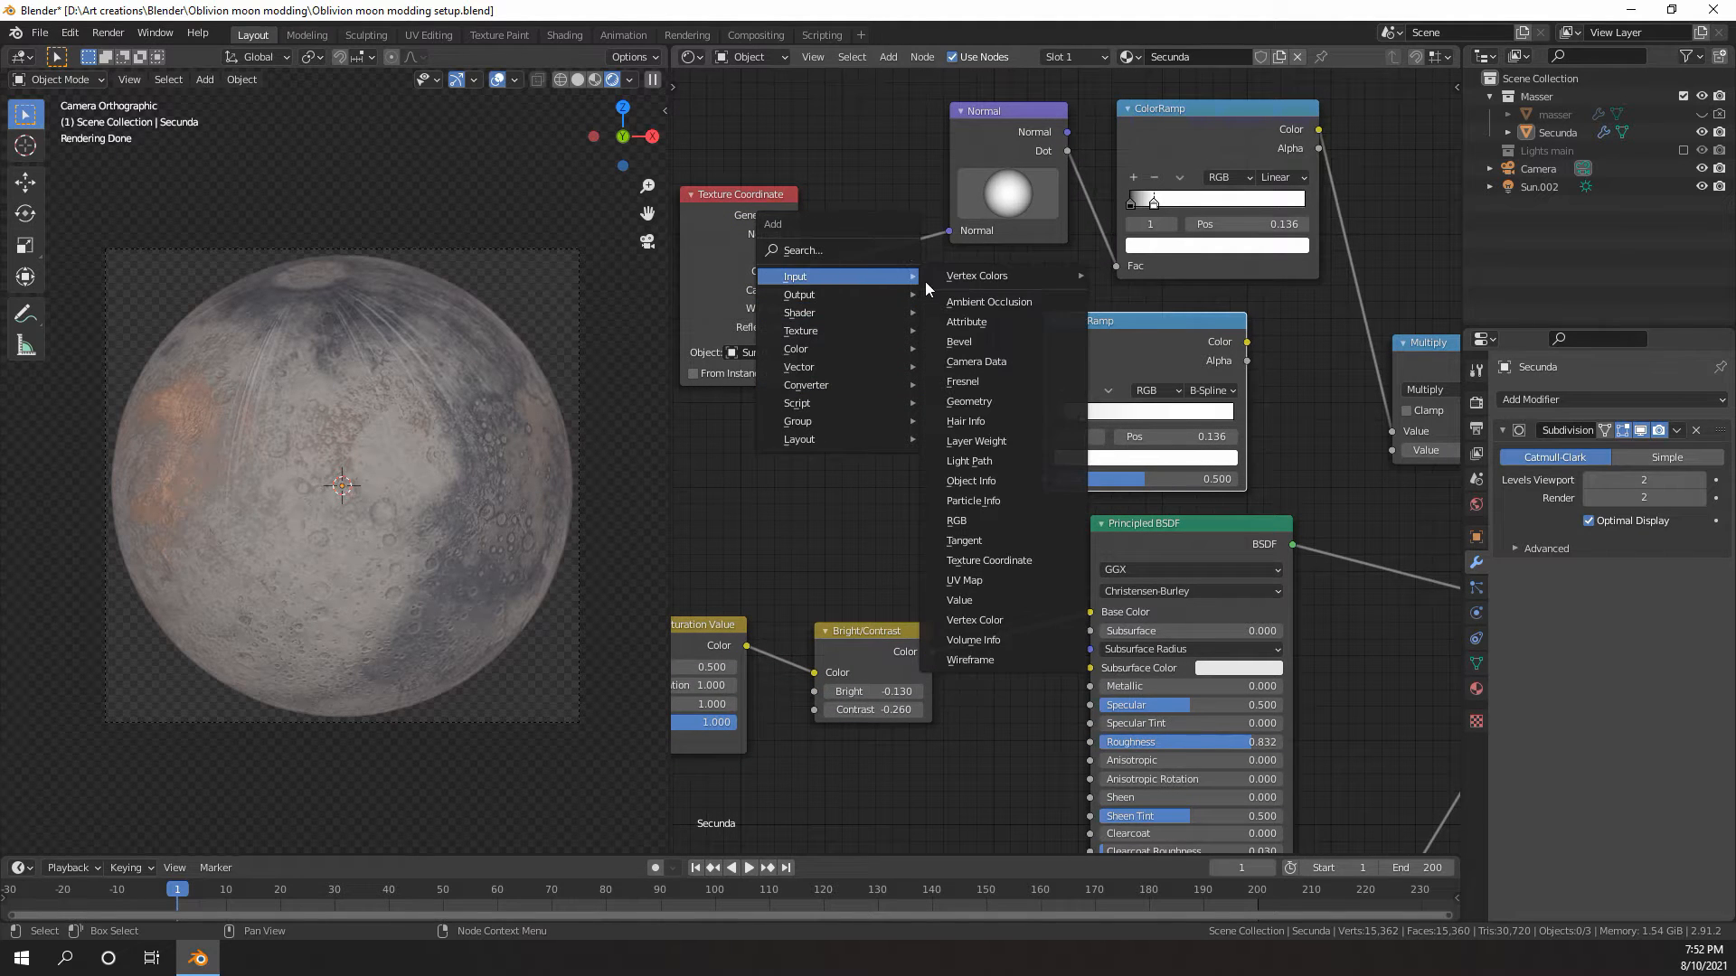
click(977, 441)
click(880, 407)
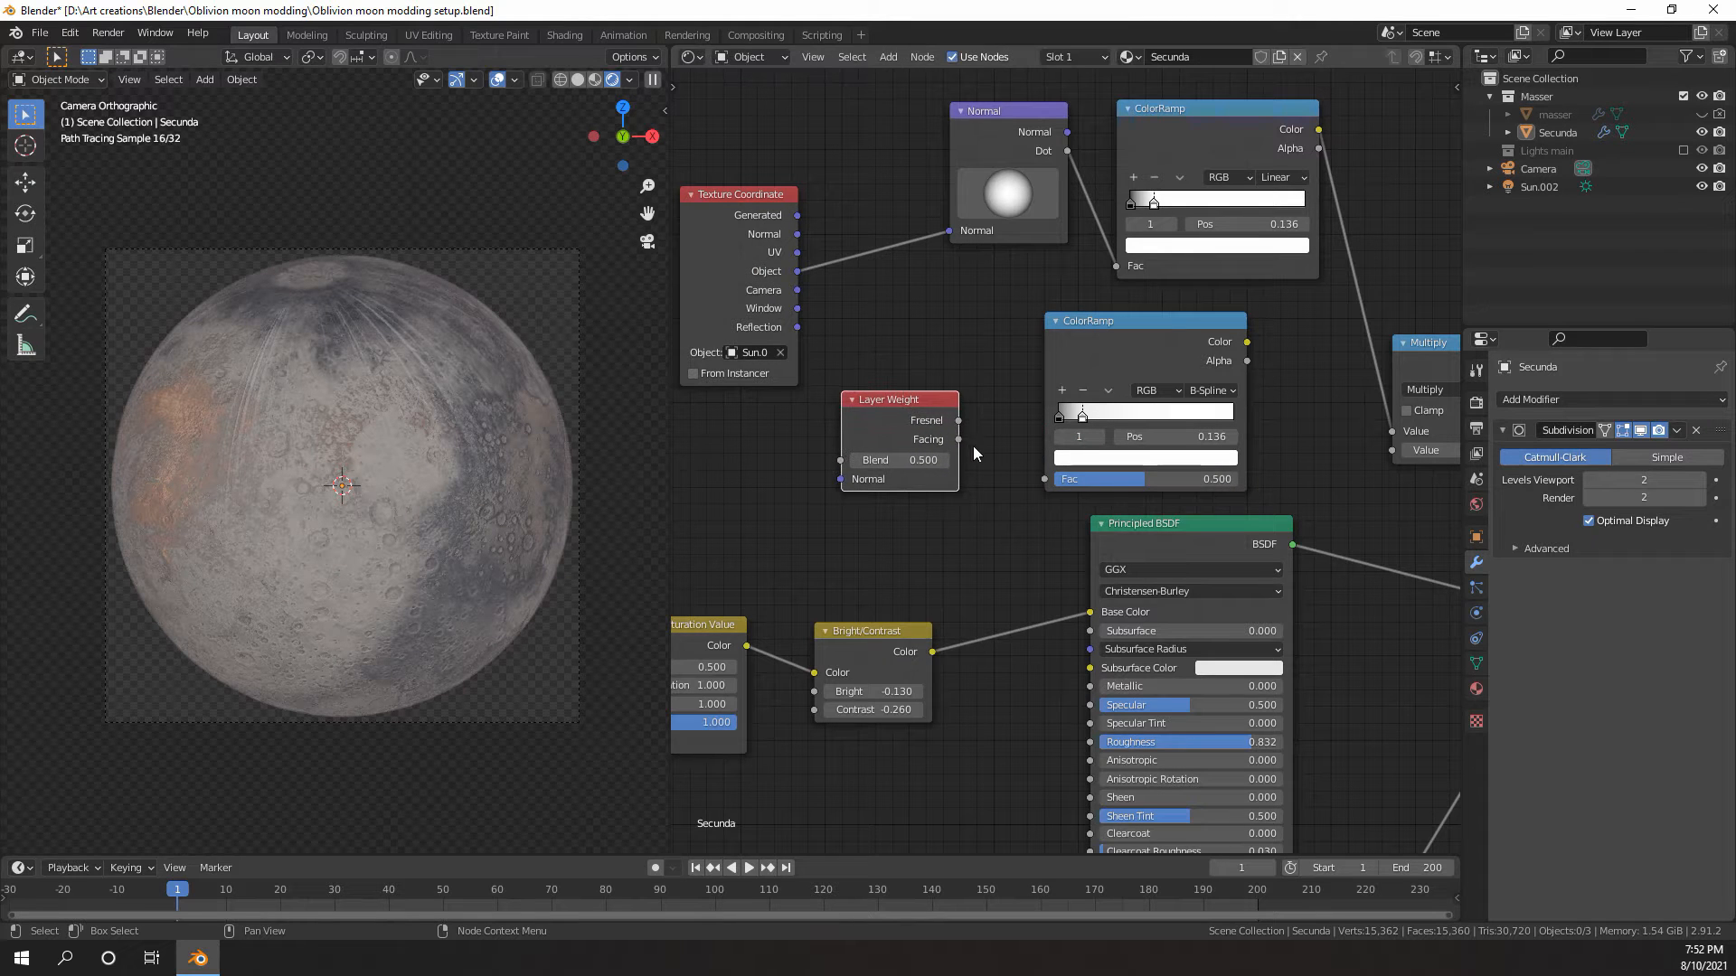
drag(958, 441, 1045, 480)
- Connect the duplicated ColorRamp's Color output to the Multiply node's second Value input and move the ramp's black stop to position 0.759
middle_drag(1091, 434, 831, 411)
drag(988, 320, 1130, 426)
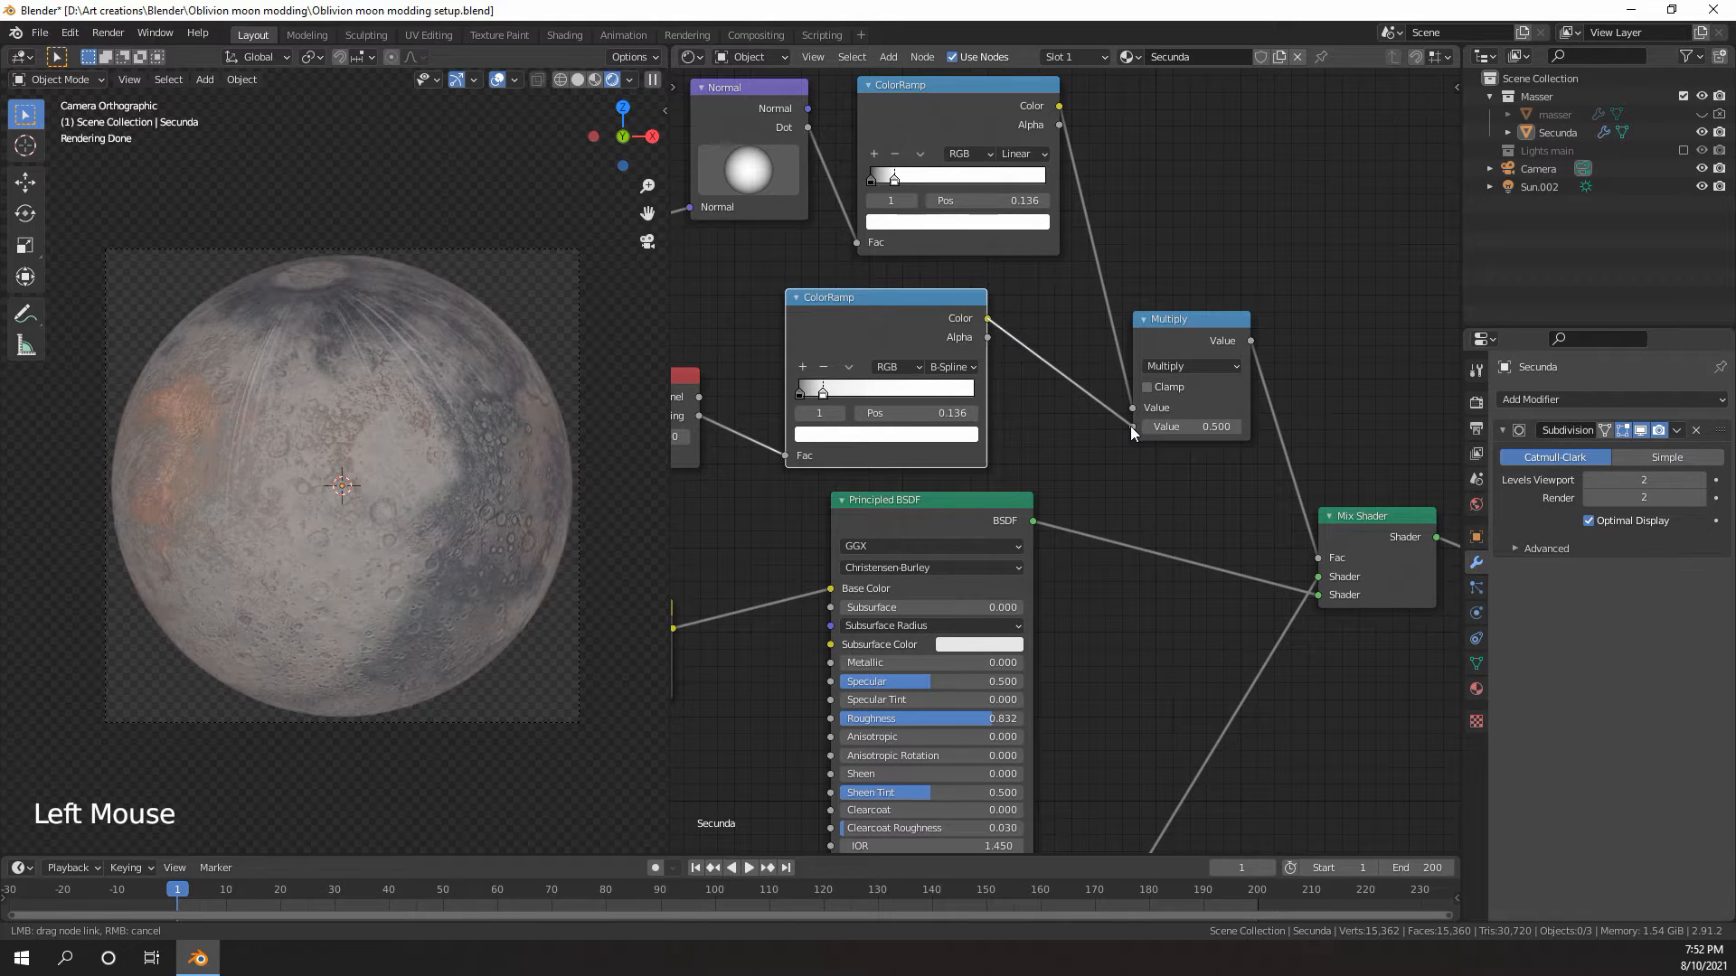
middle_drag(1030, 416, 1134, 443)
scroll(801, 379, up, 3)
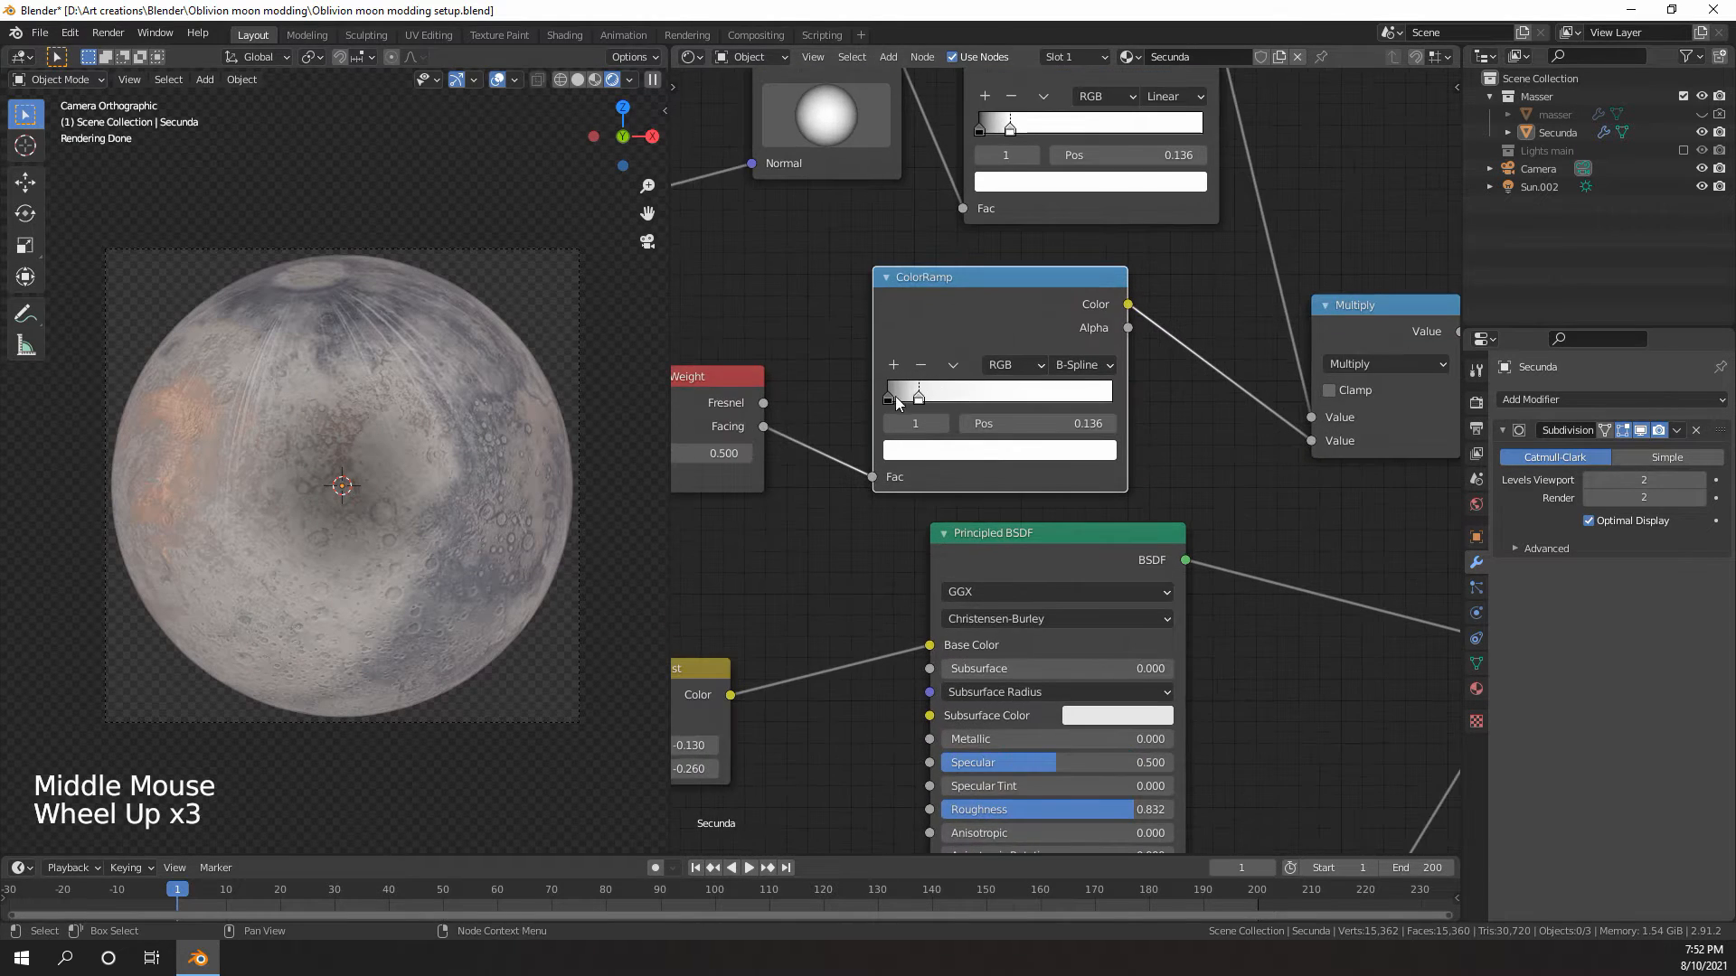
drag(888, 397, 1058, 394)
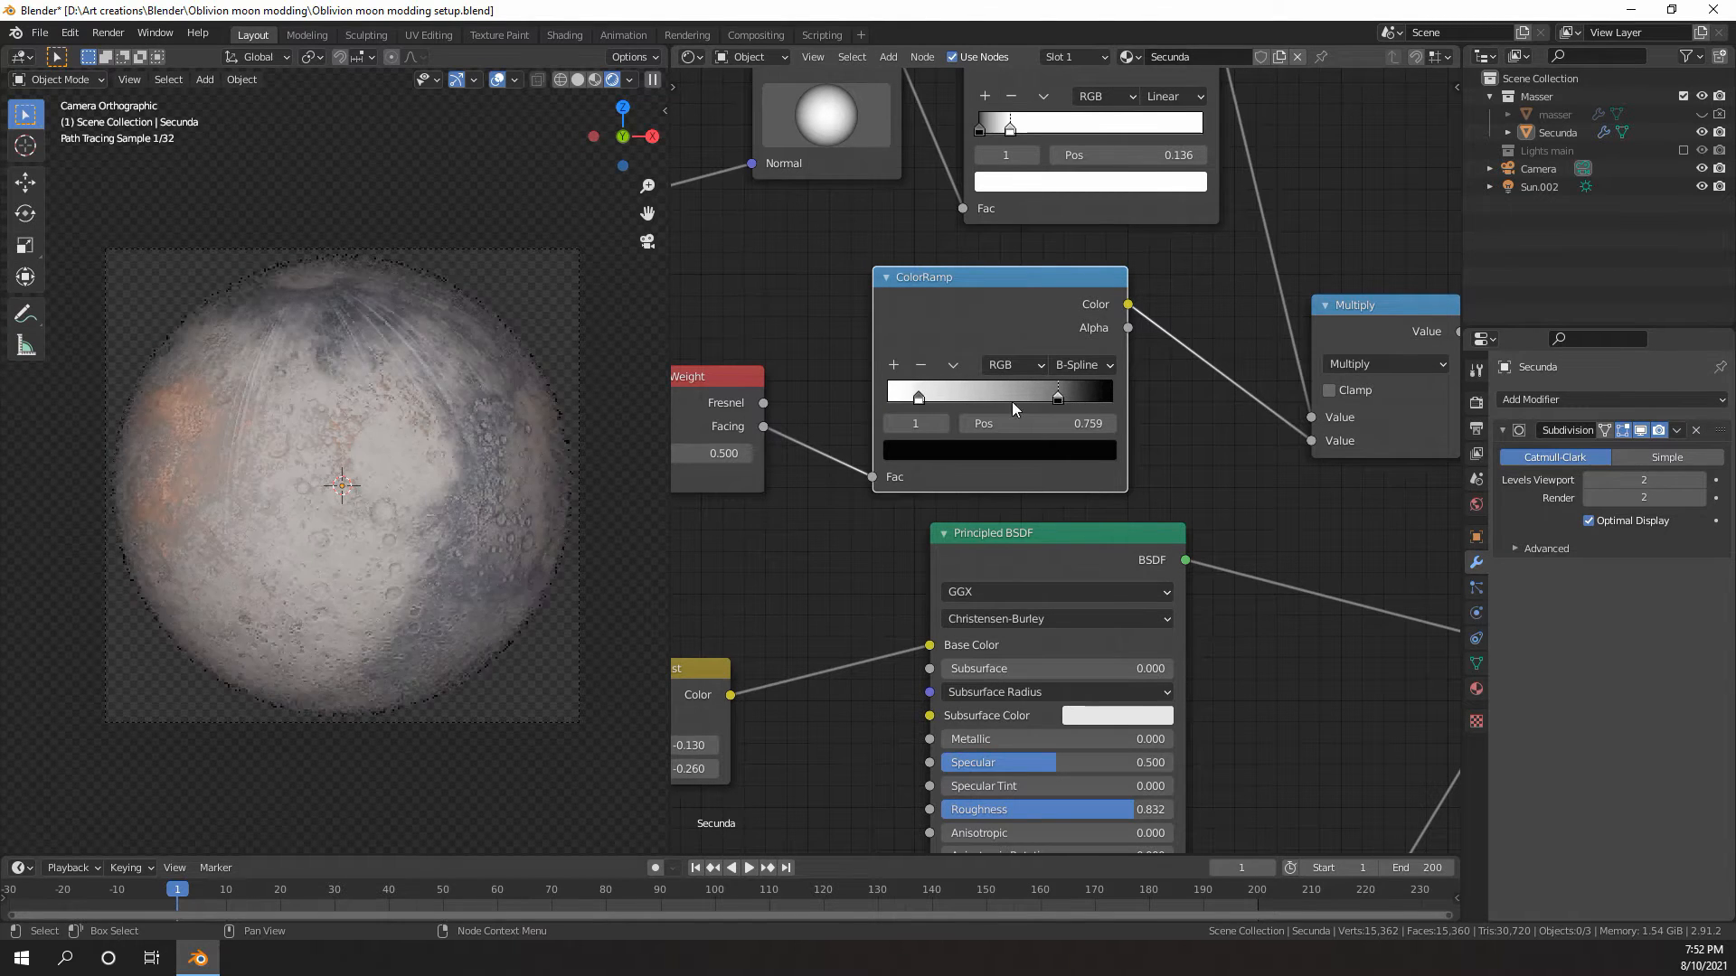
- Move the duplicated B-Spline ColorRamp's white stop to about 0.37 and its black stop to 0.741
drag(907, 400, 965, 398)
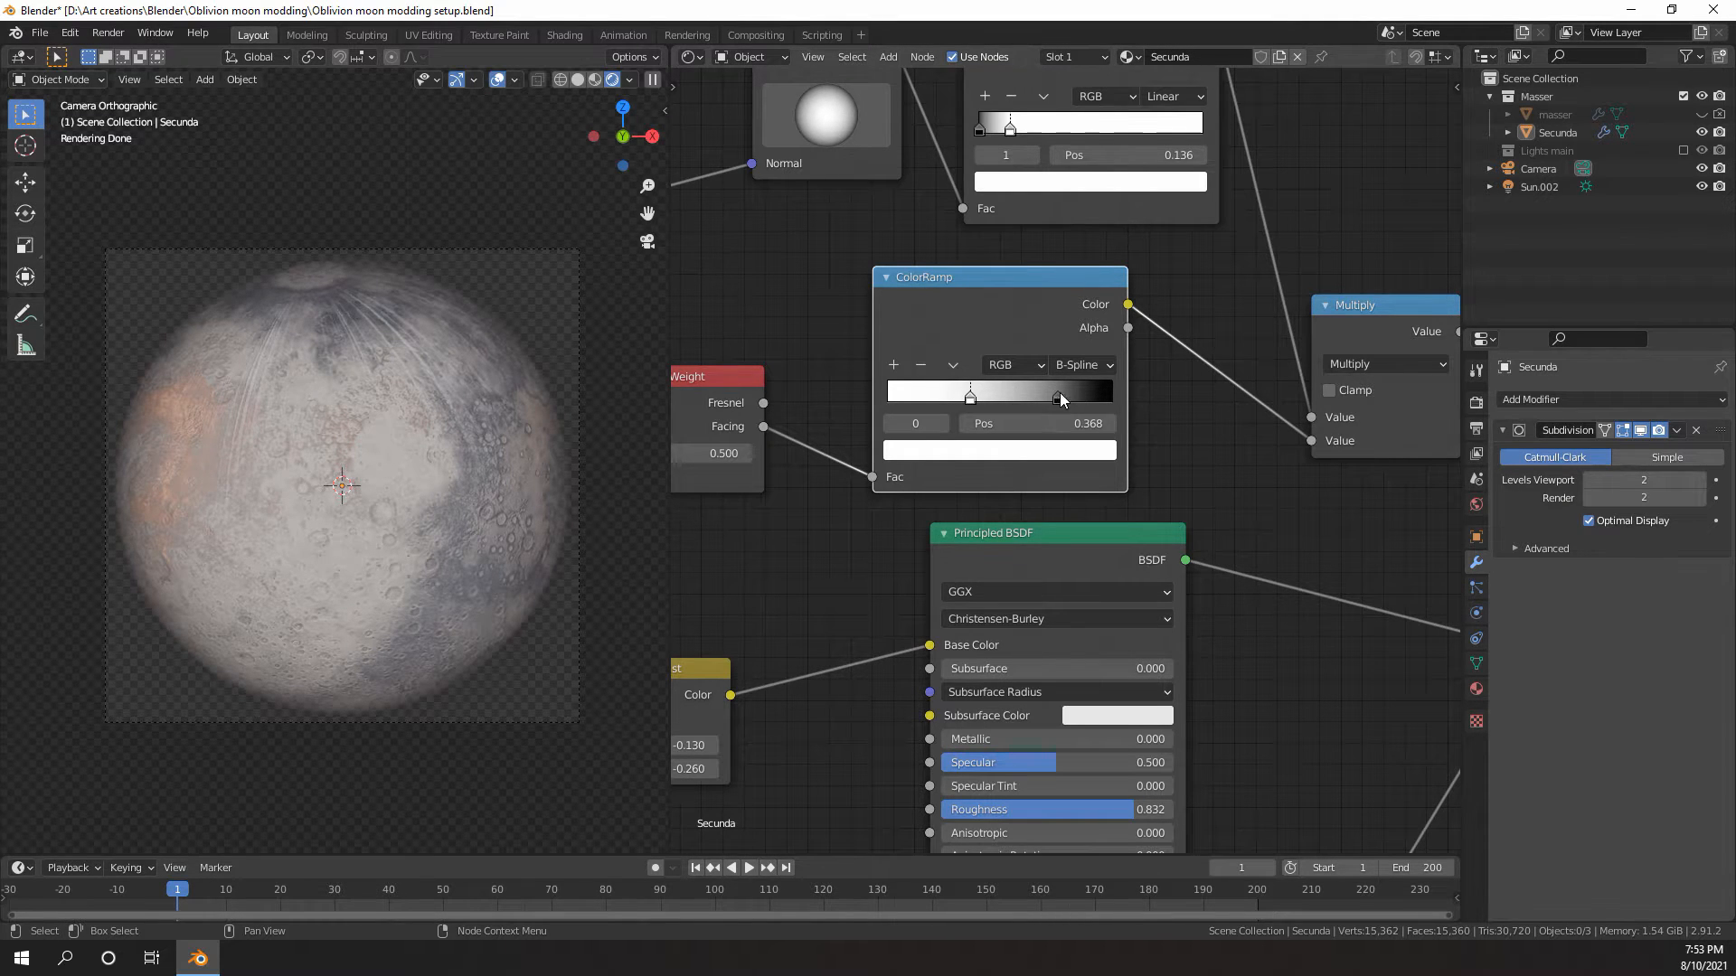
drag(1059, 395, 1110, 403)
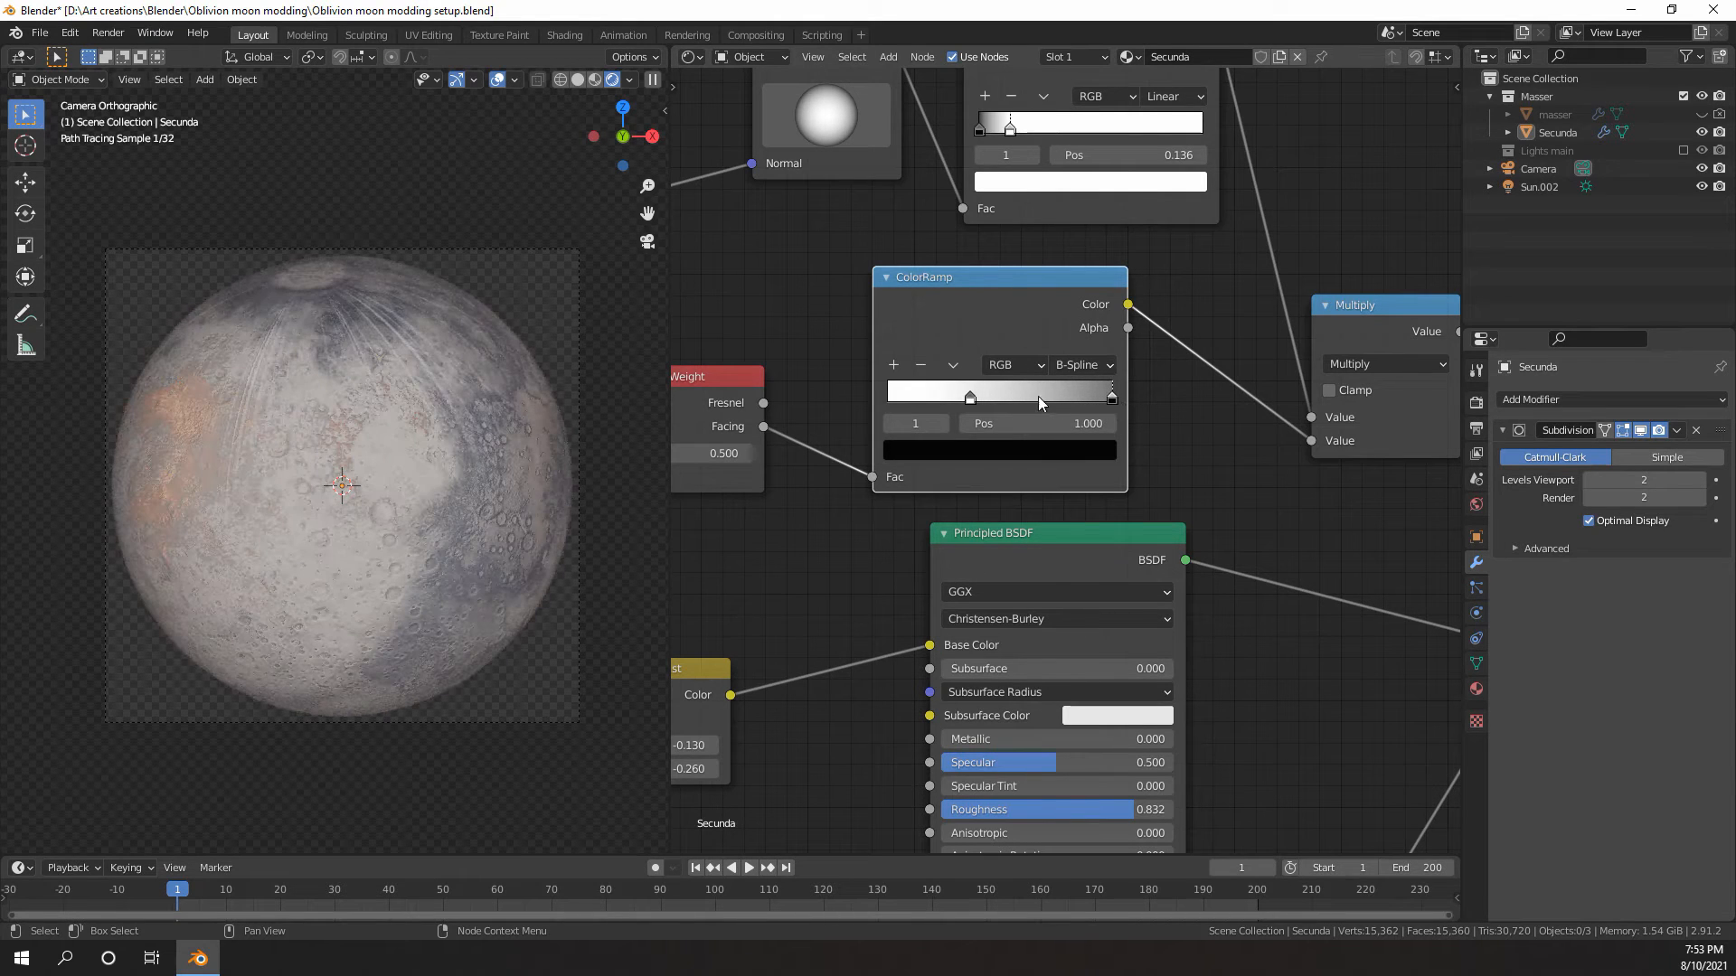
drag(969, 394, 990, 394)
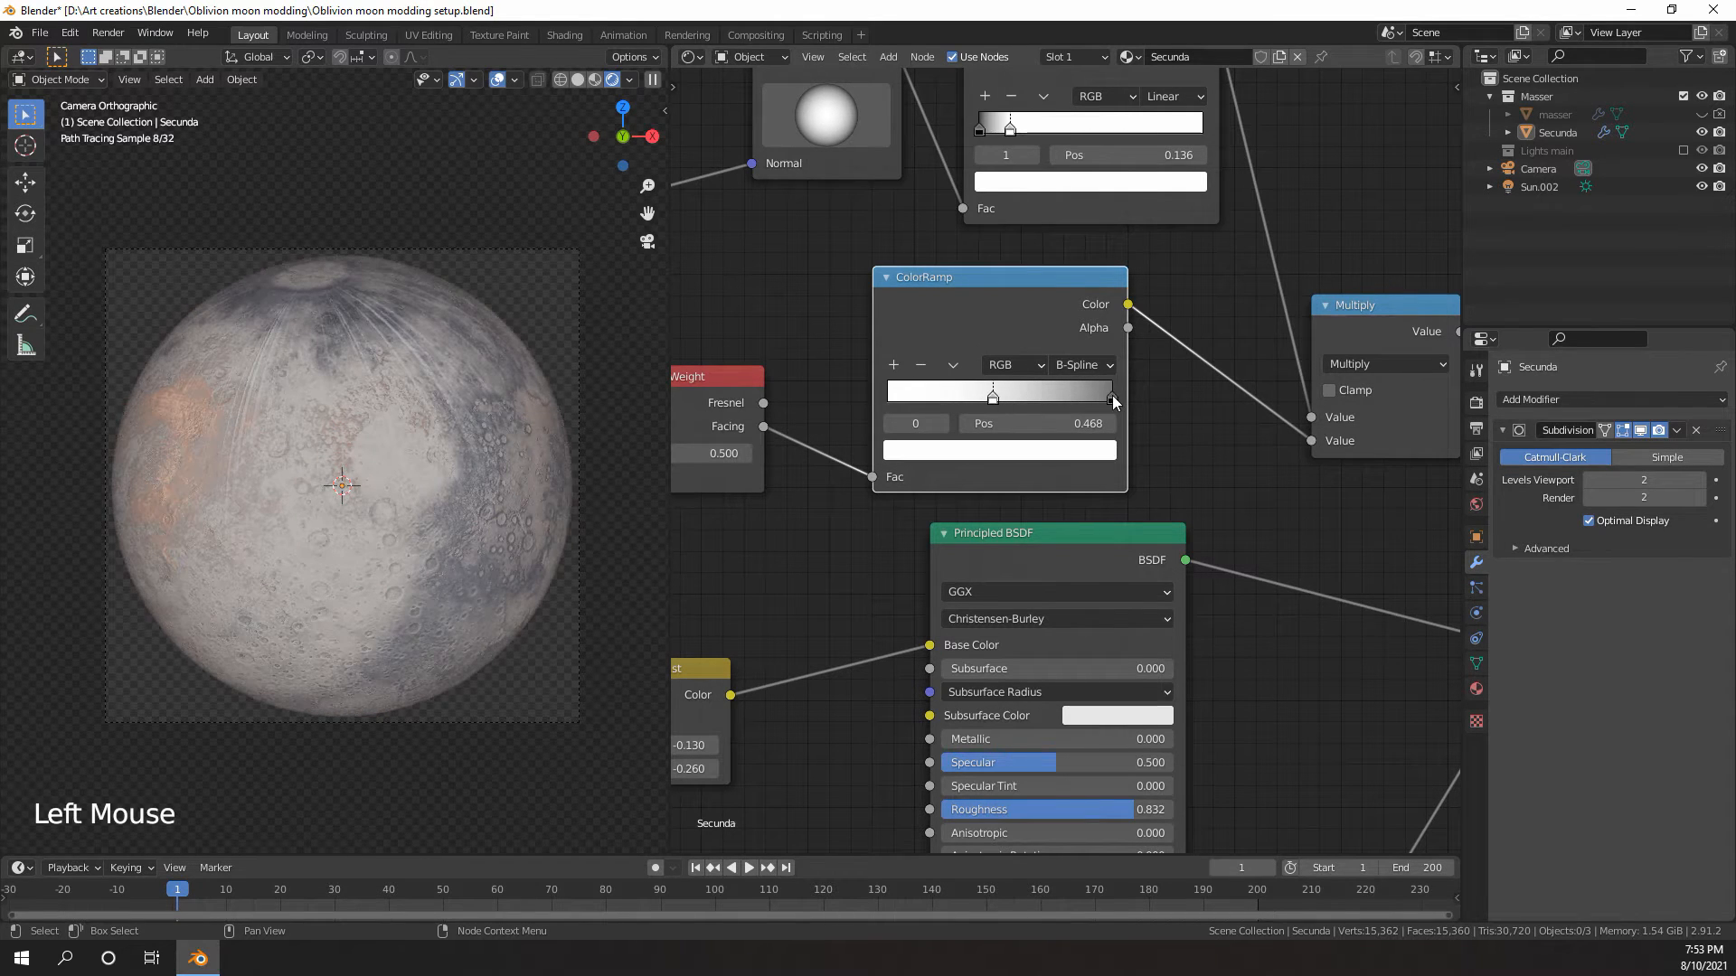
drag(1111, 394, 1054, 403)
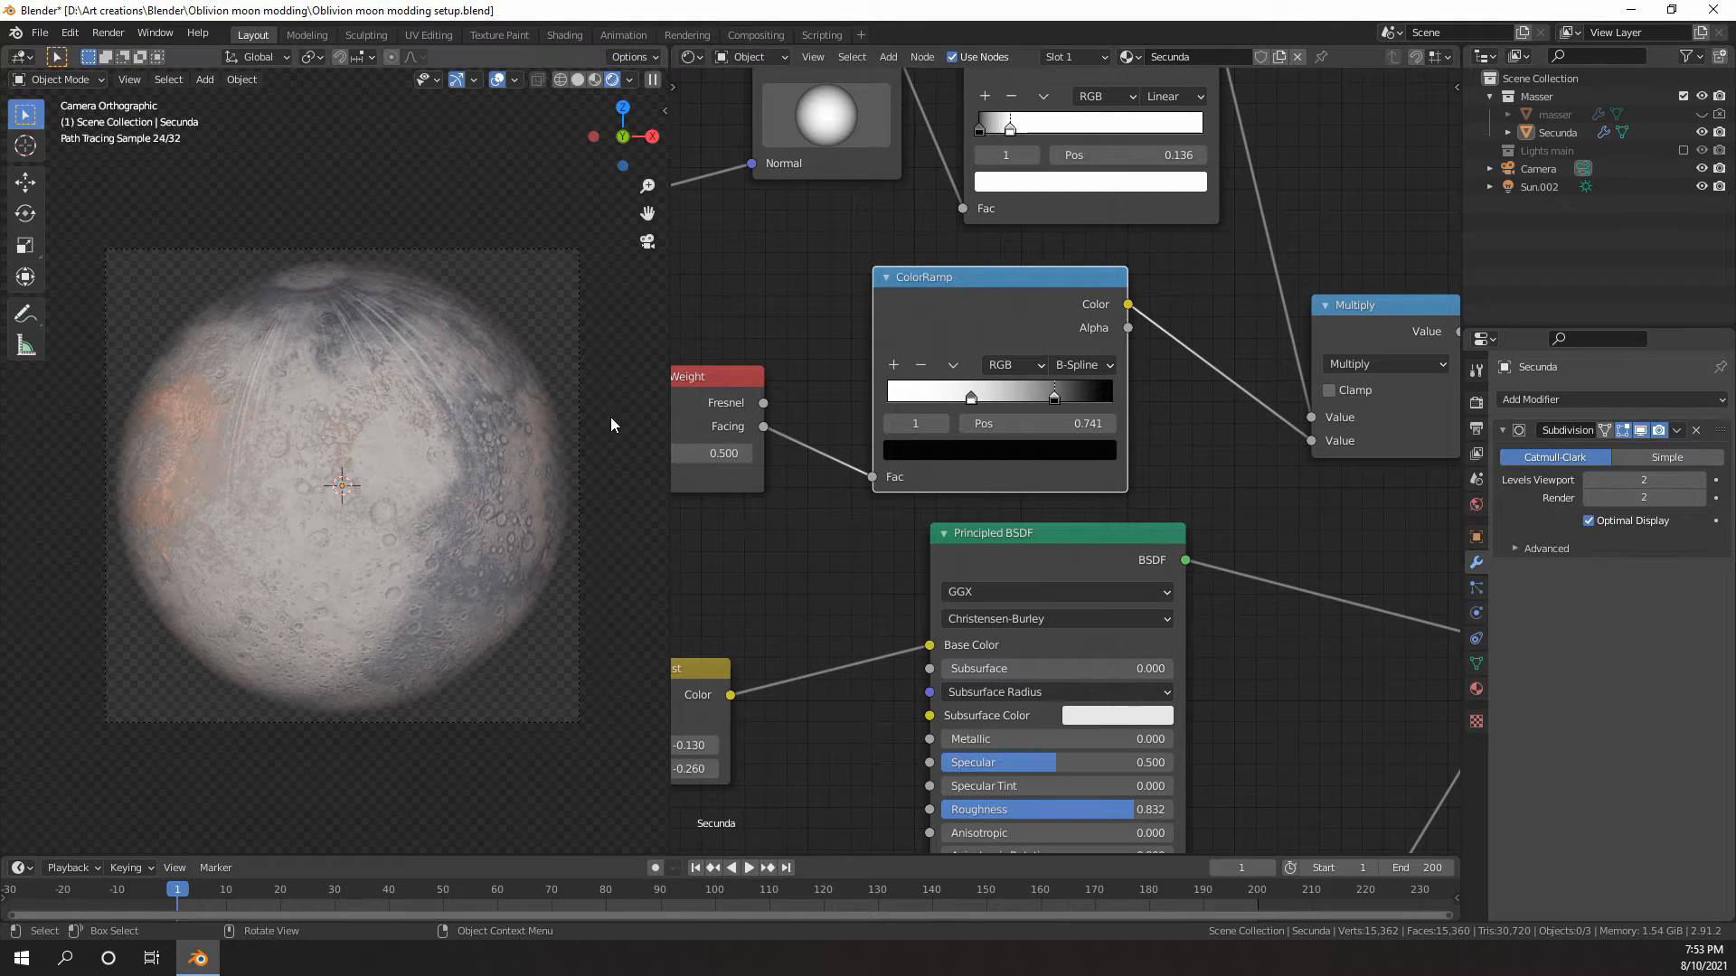
- Inspect Secunda's softened outer edge up close and from angles outside the camera view
scroll(381, 442, down, 2)
scroll(469, 397, up, 4)
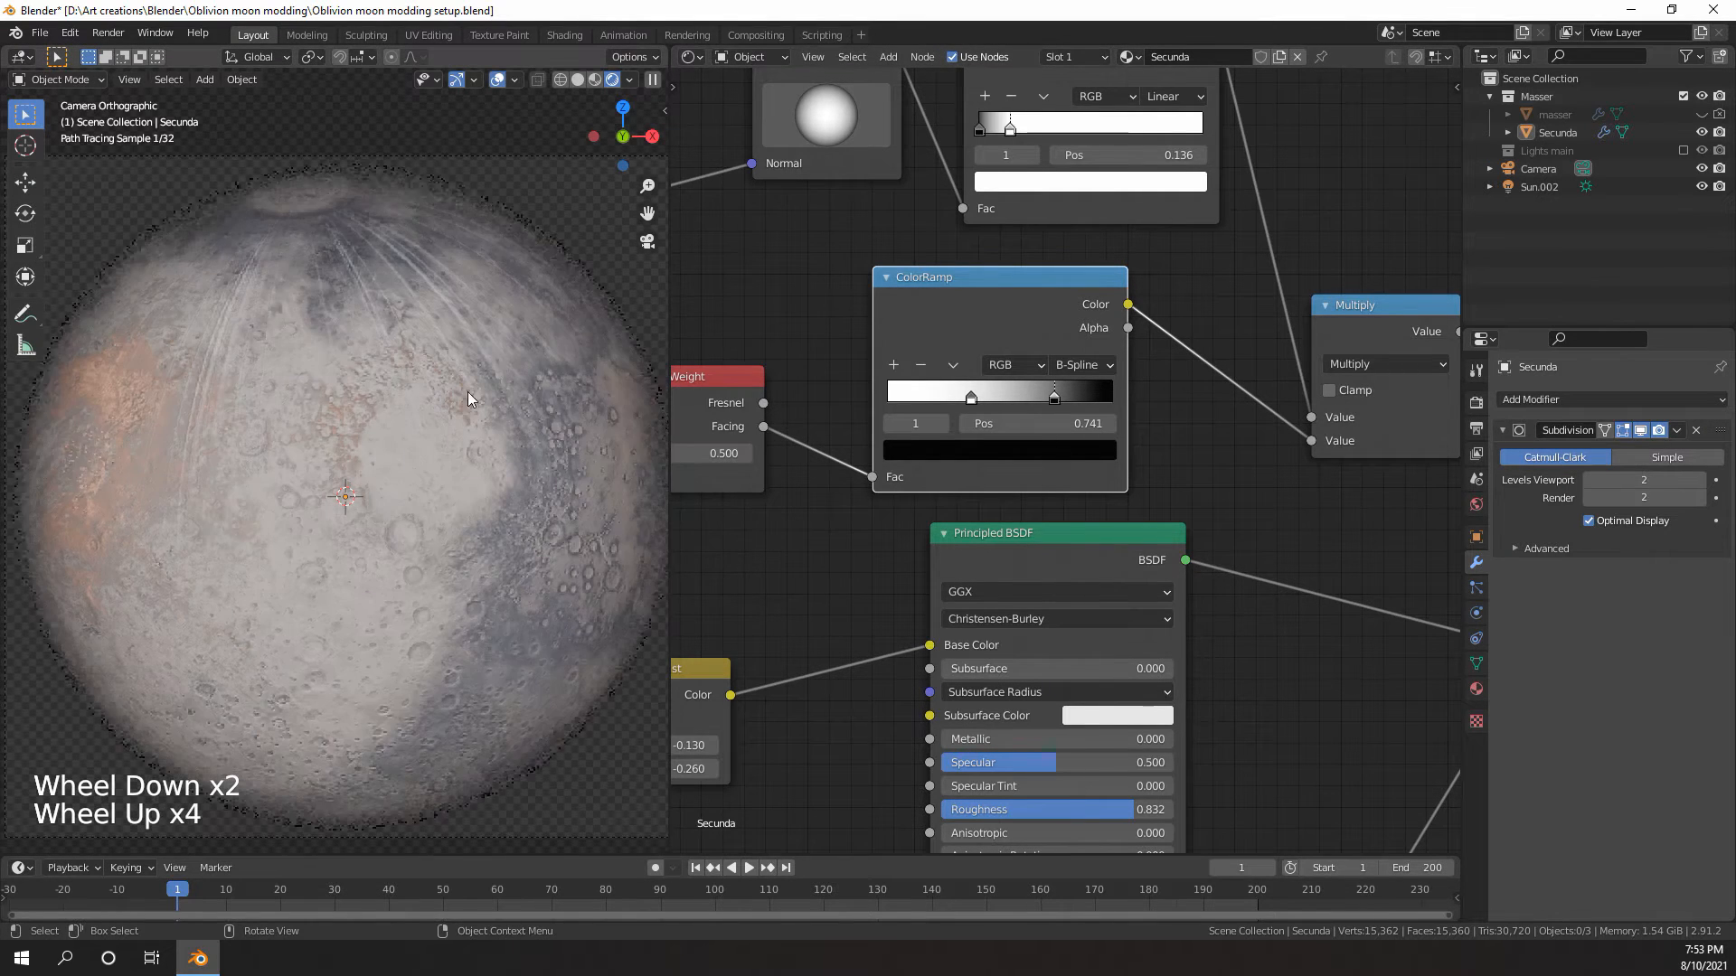
middle_drag(541, 242, 377, 412)
scroll(328, 272, down, 3)
key(KP_0)
scroll(448, 353, down, 5)
scroll(448, 353, up, 1)
scroll(219, 474, down, 8)
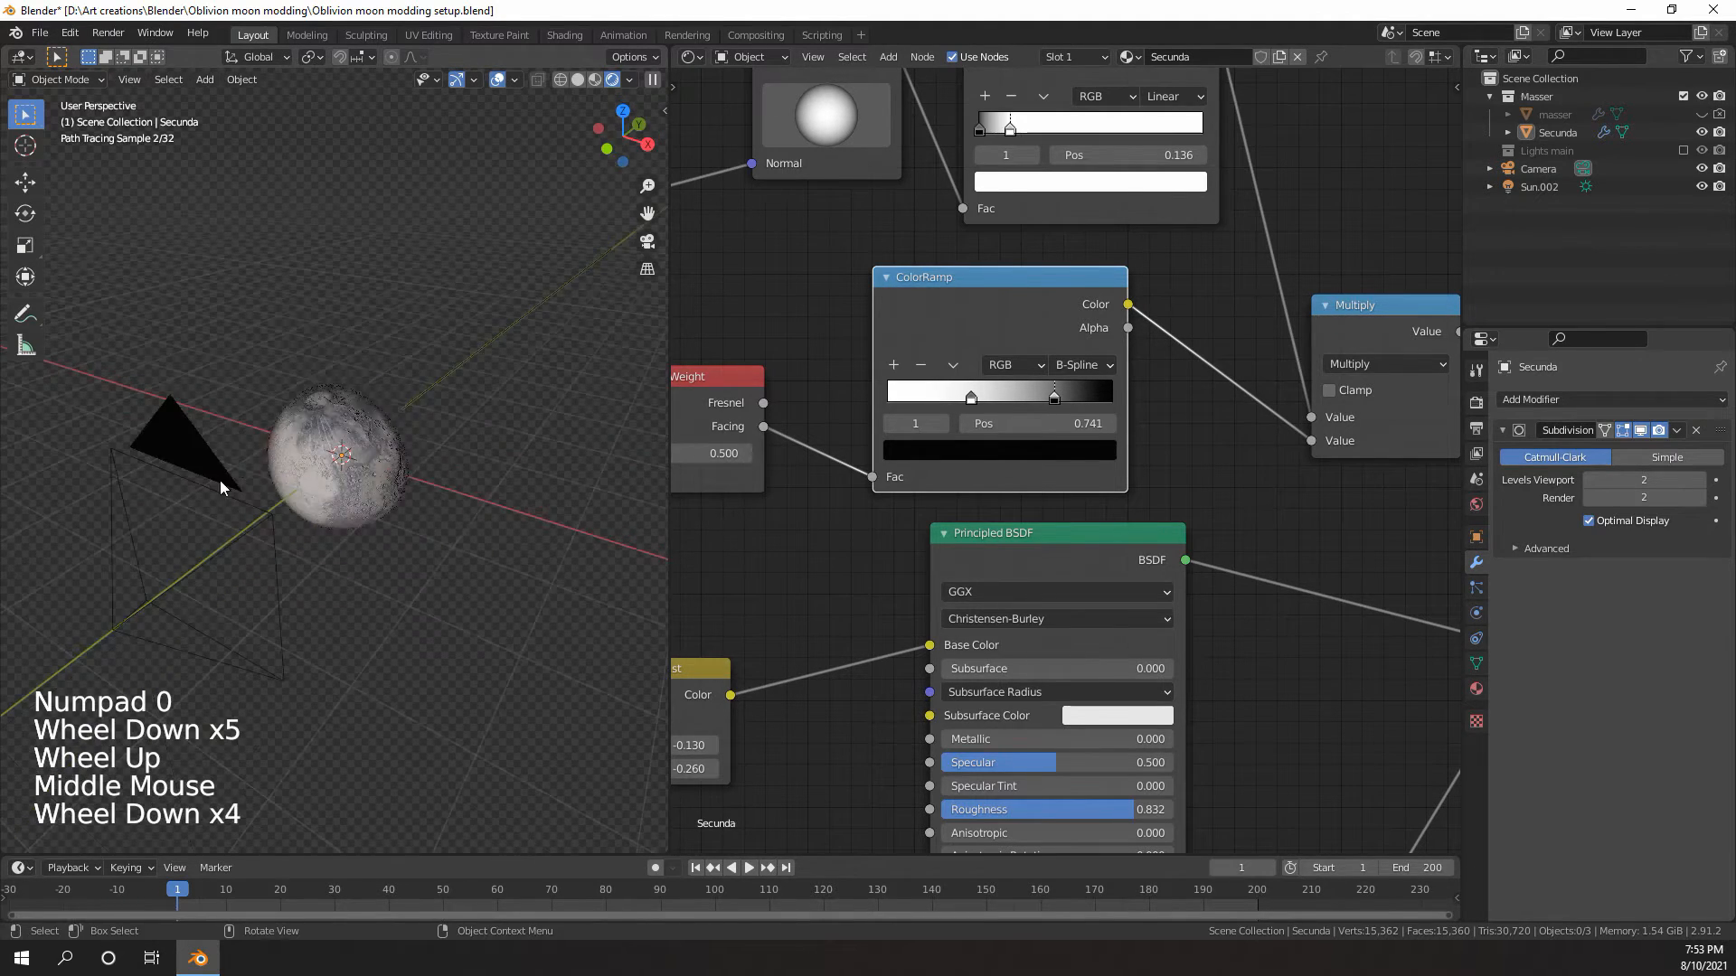
- Select Sun.002 and rotate it about the global Z axis to 140° in camera view
click(1546, 187)
key(KP_0)
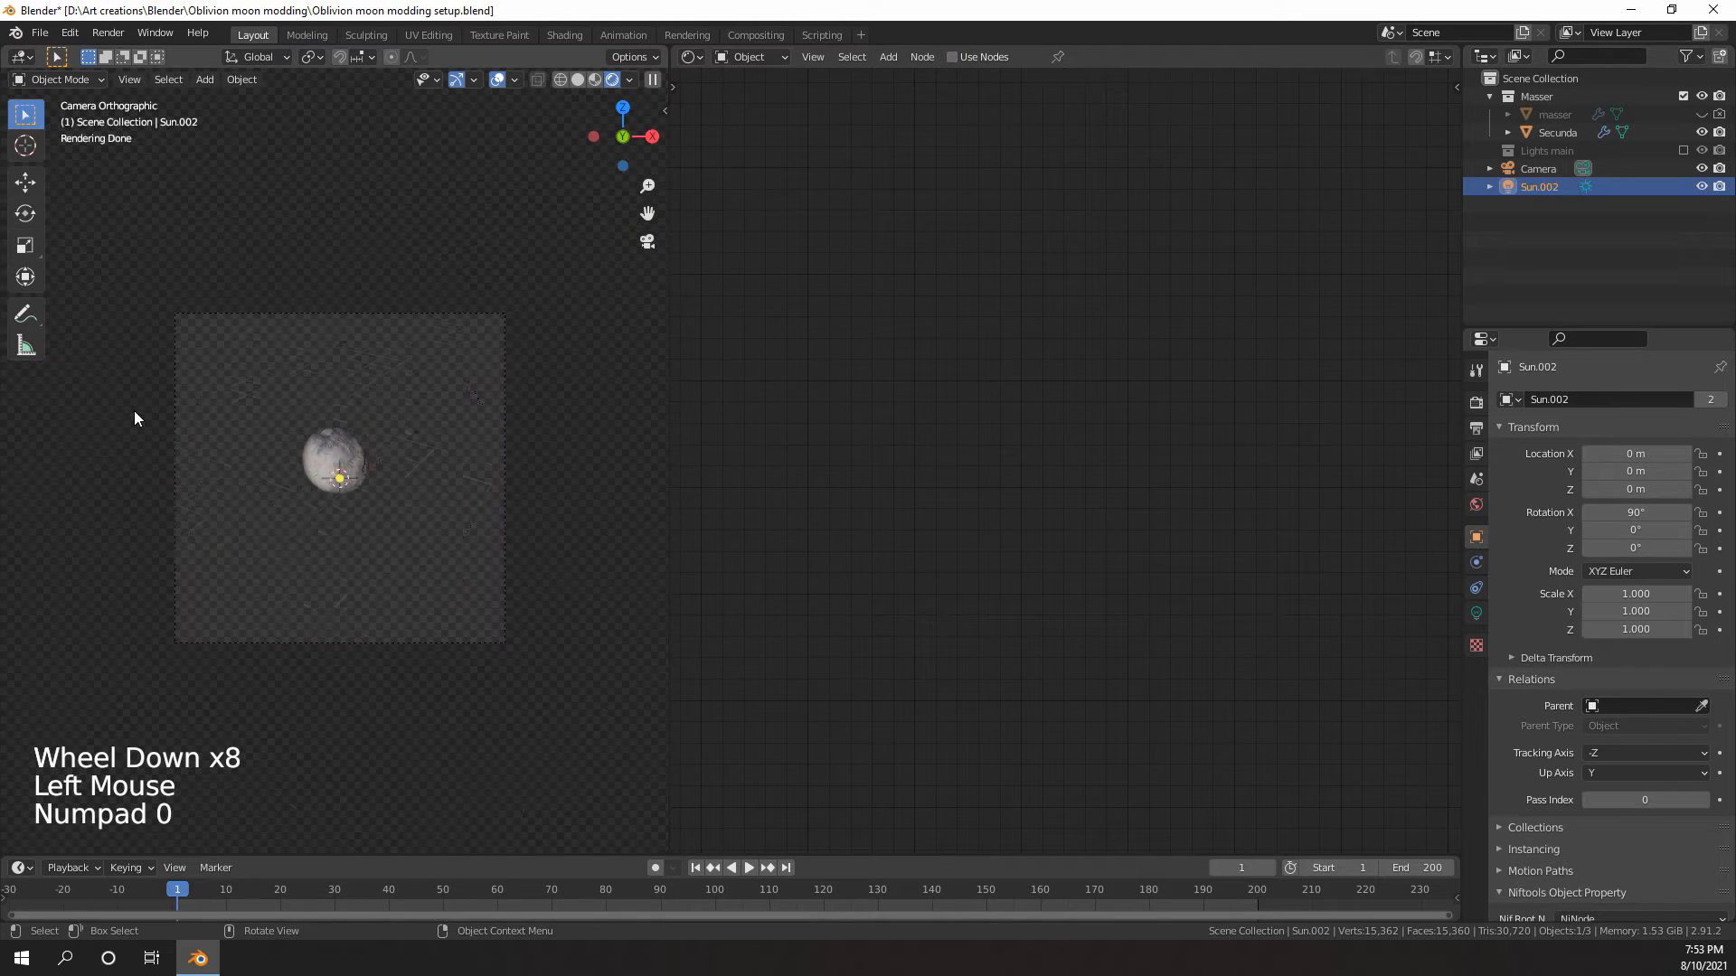
key(r)
key(z)
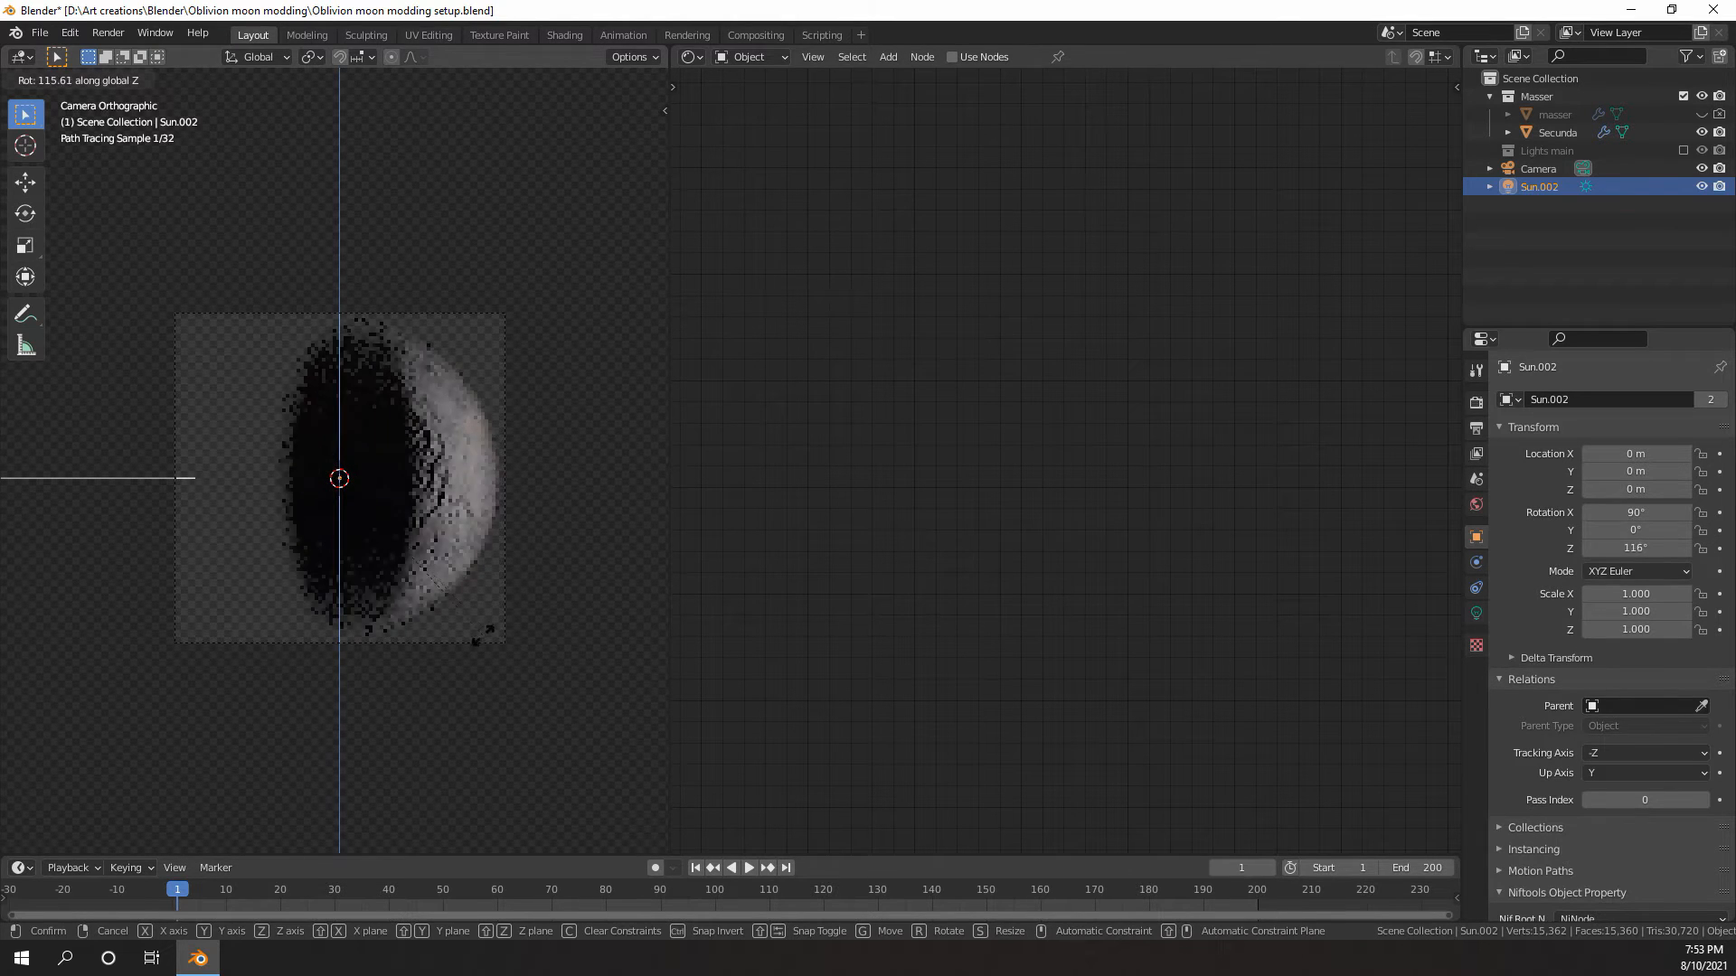
click(404, 677)
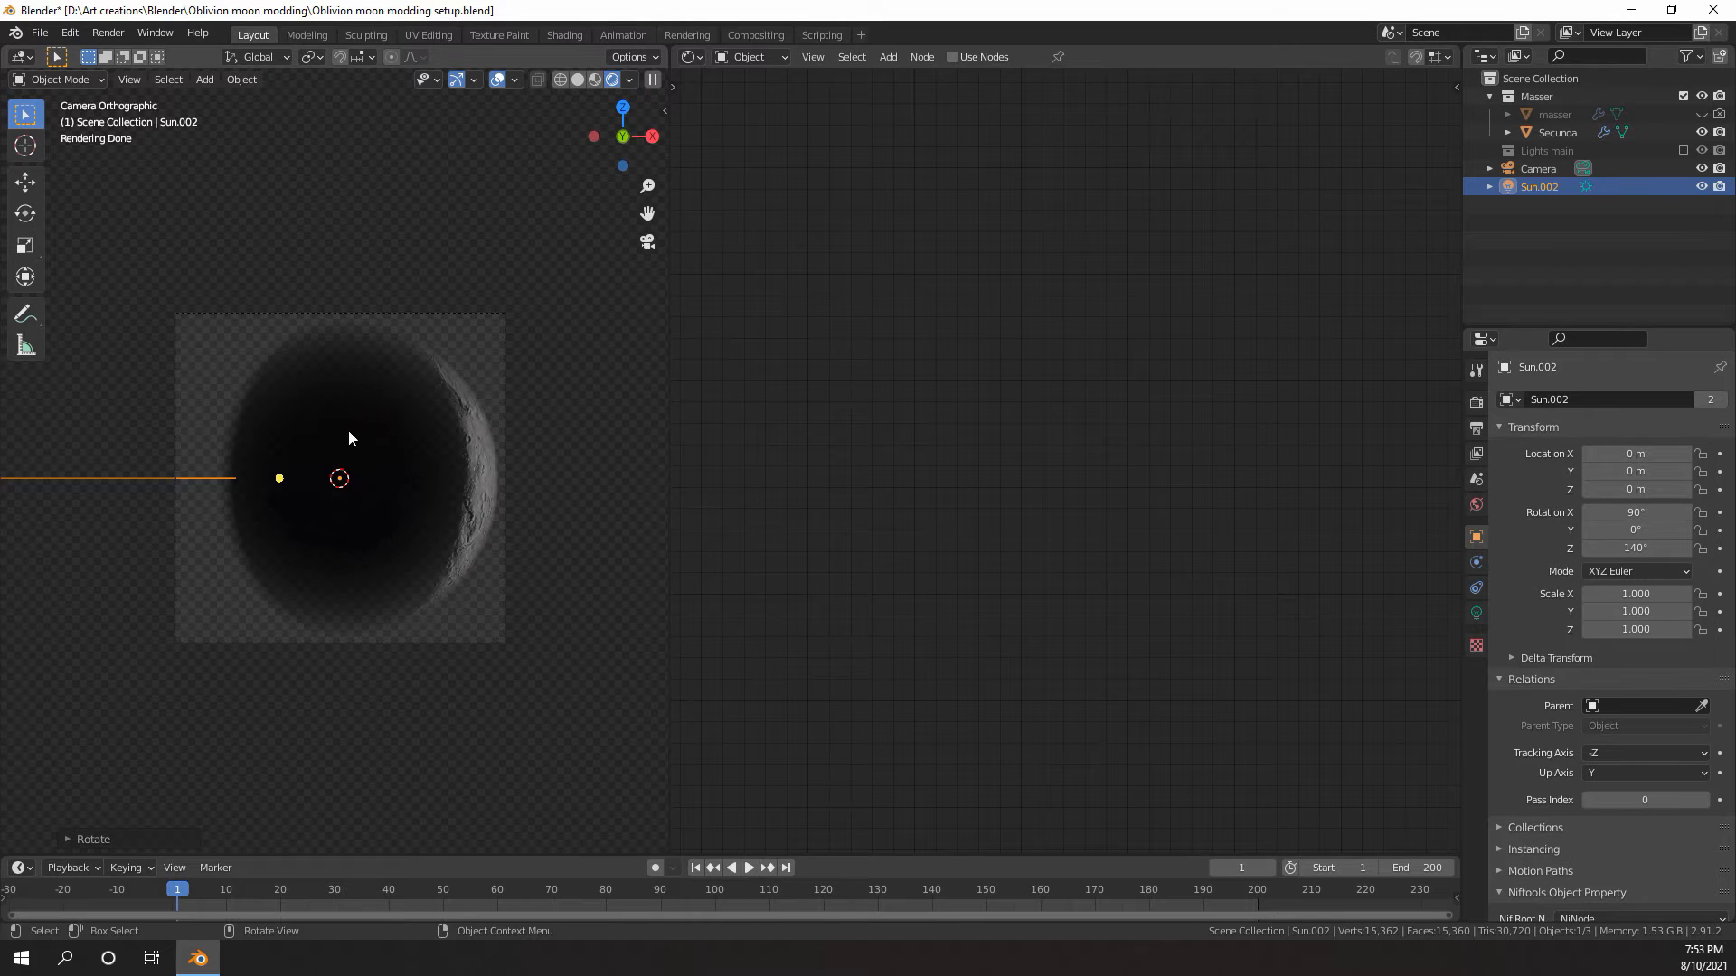
- Examine Secunda's unlit side from several angles, return to the camera view, and undo the sun's rotation
middle_drag(340, 430, 330, 468)
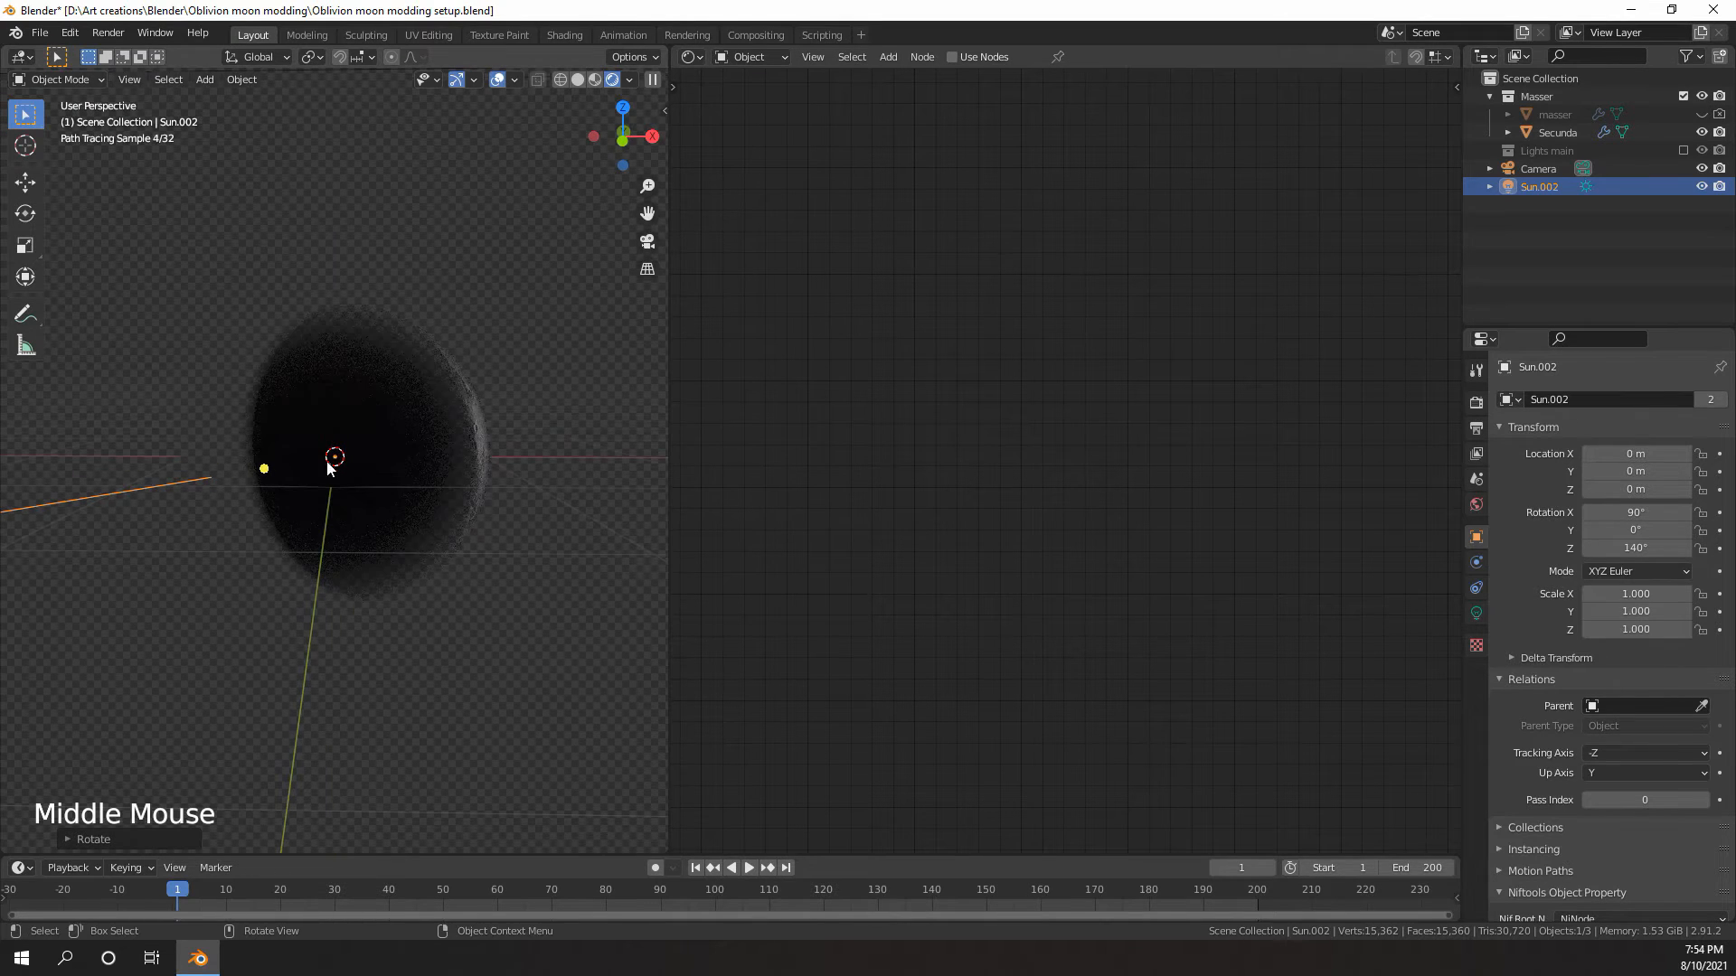
scroll(340, 377, down, 2)
scroll(340, 378, down, 1)
middle_drag(340, 377, 349, 517)
scroll(388, 392, up, 1)
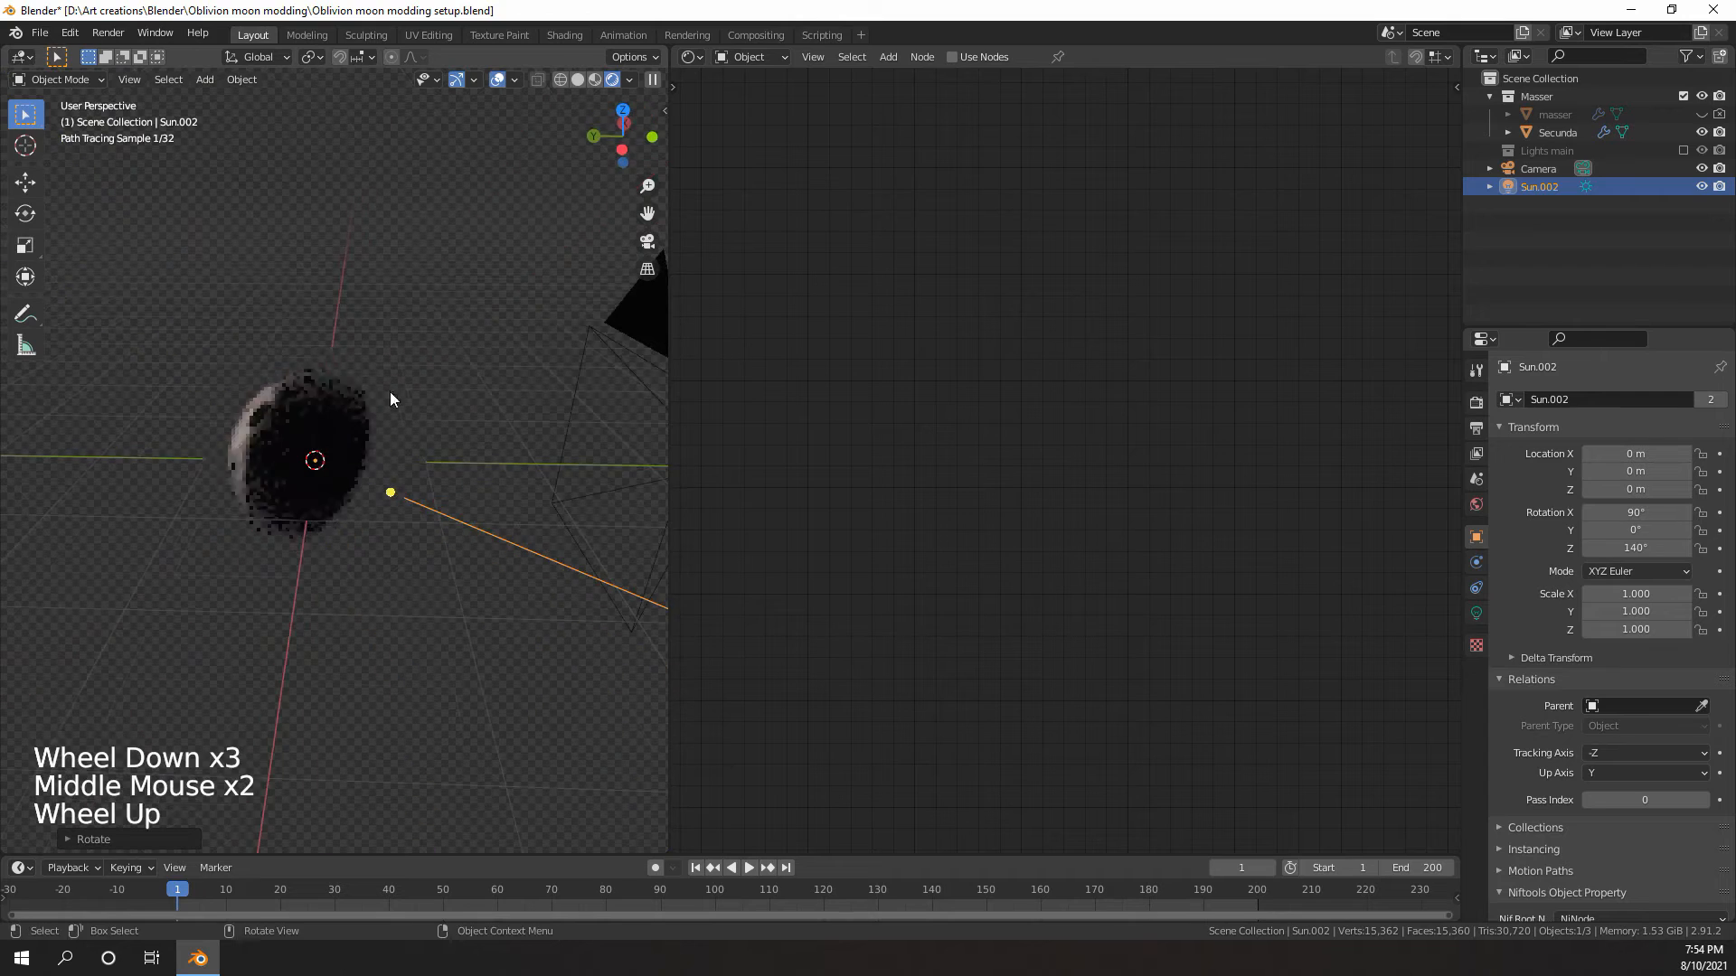
middle_drag(390, 399, 446, 416)
scroll(344, 415, up, 3)
scroll(350, 414, up, 1)
scroll(383, 387, down, 5)
key(KP_0)
key(ctrl+z)
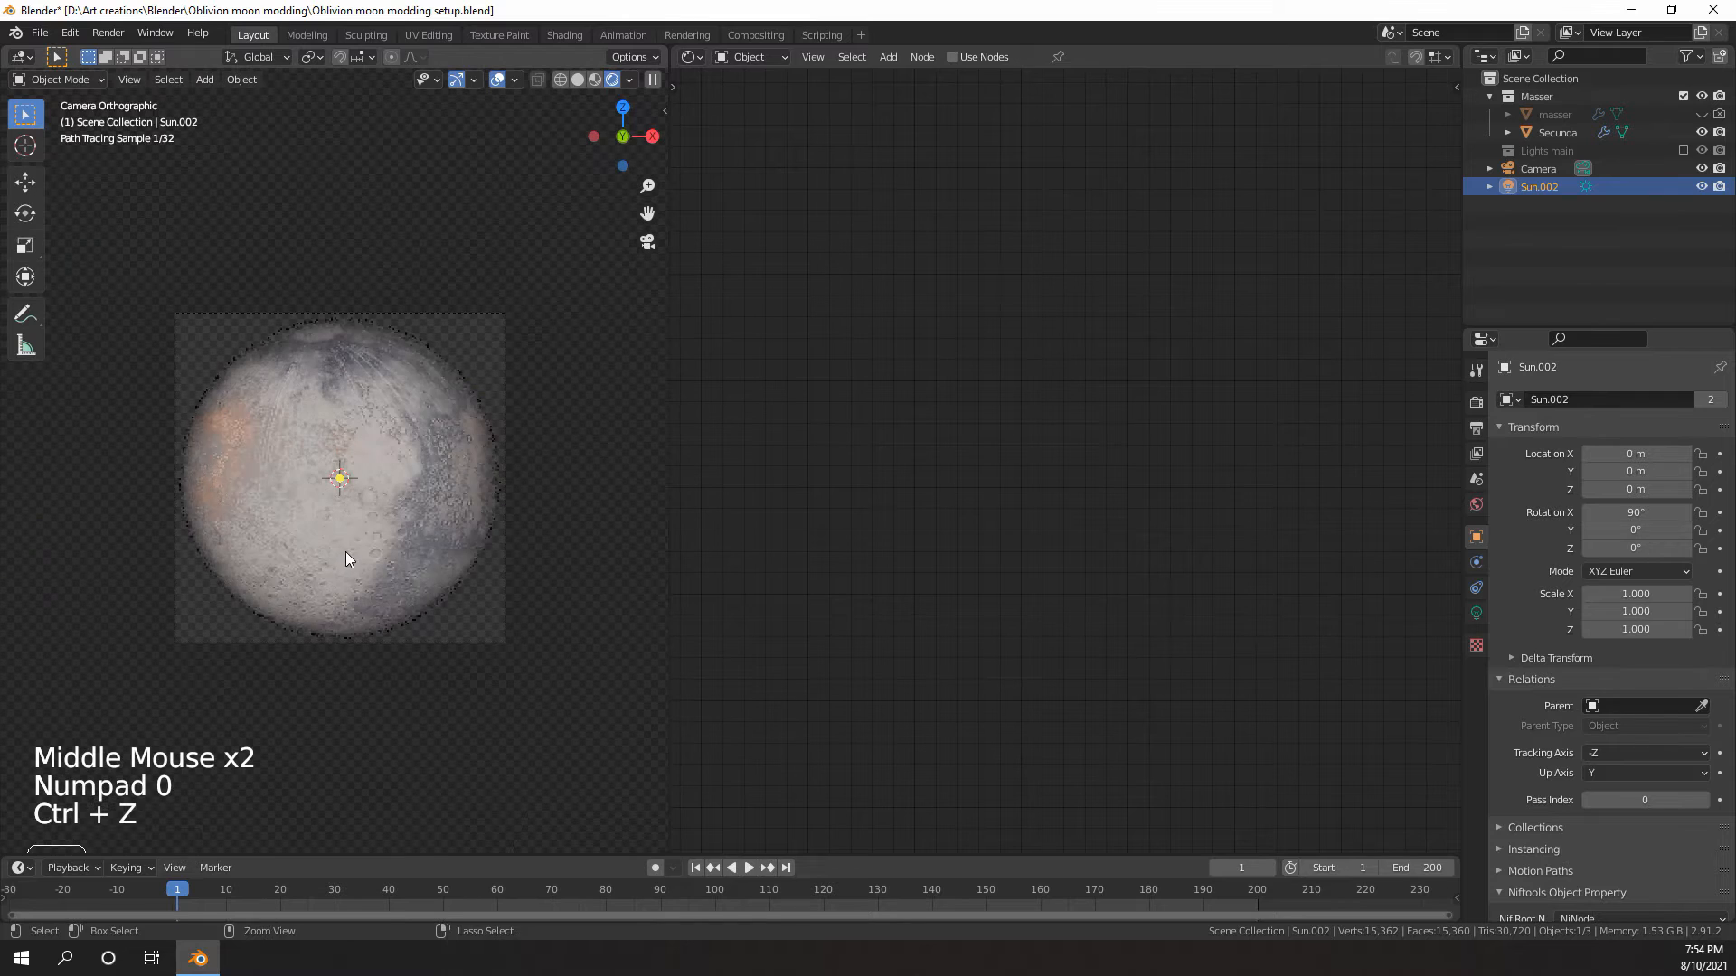
- In Secunda's material, duplicate the Mix Shader and insert the copy between the original Mix Shader and the Material Output
click(427, 404)
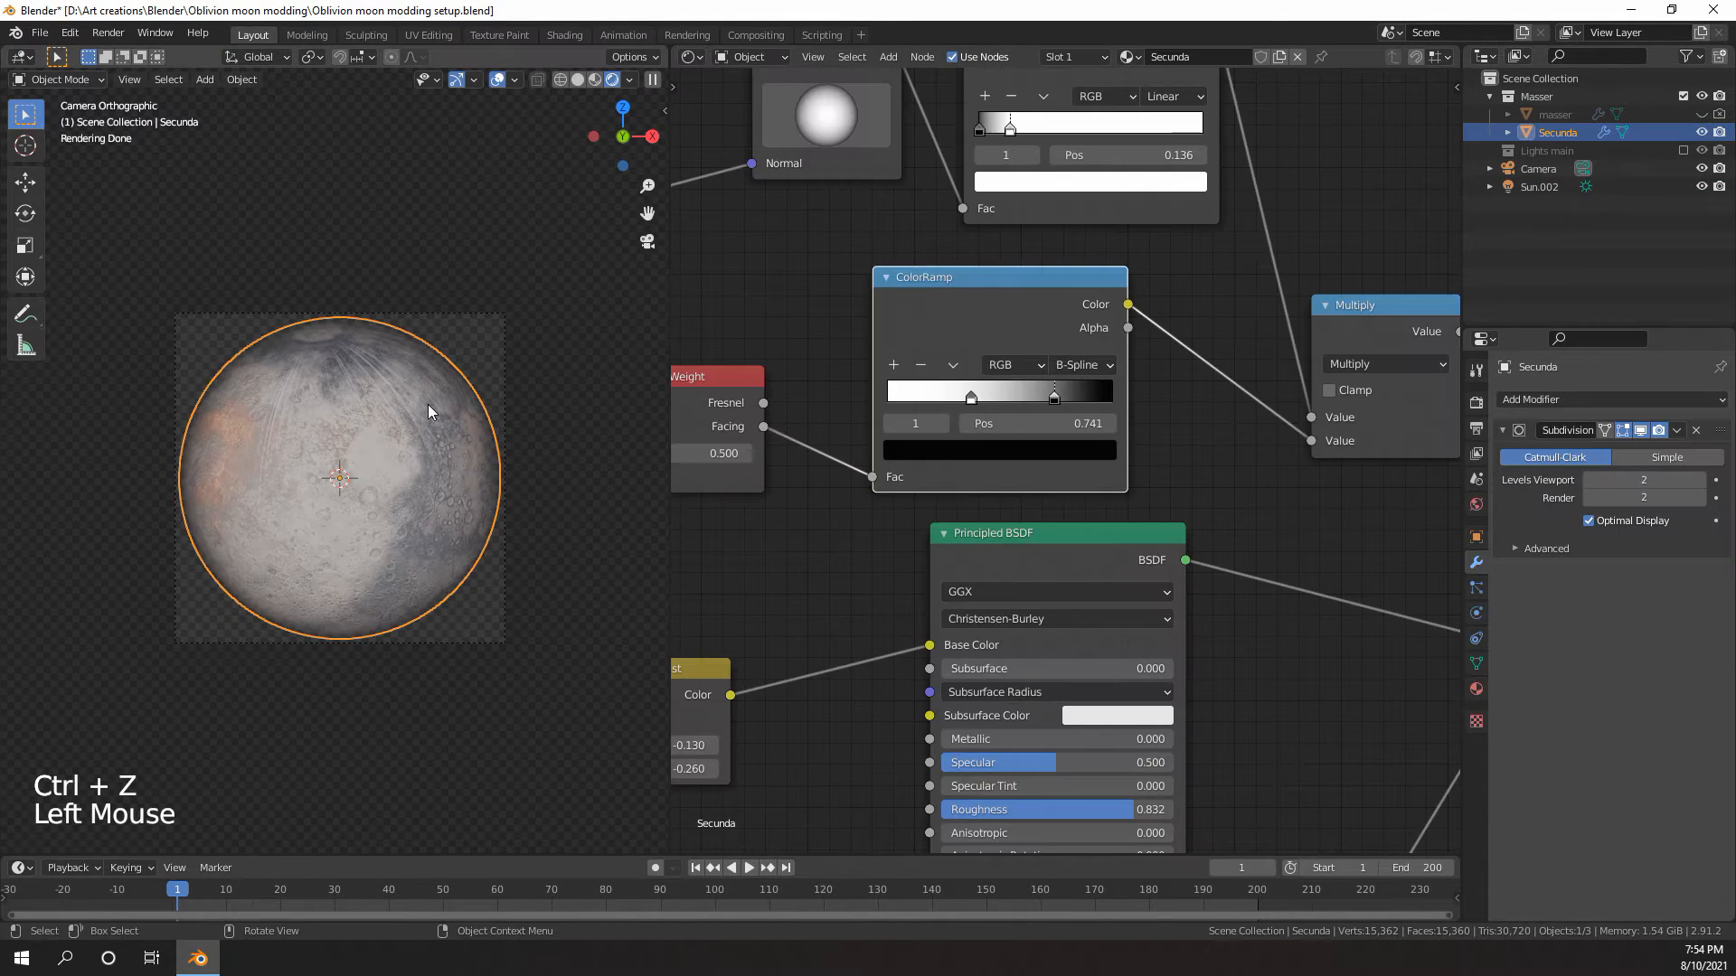
scroll(1067, 395, down, 1)
scroll(1067, 395, down, 17)
scroll(1023, 379, up, 5)
middle_drag(1049, 389, 989, 398)
scroll(1018, 304, up, 3)
scroll(969, 410, up, 4)
scroll(969, 410, down, 1)
click(989, 400)
key(shift+d)
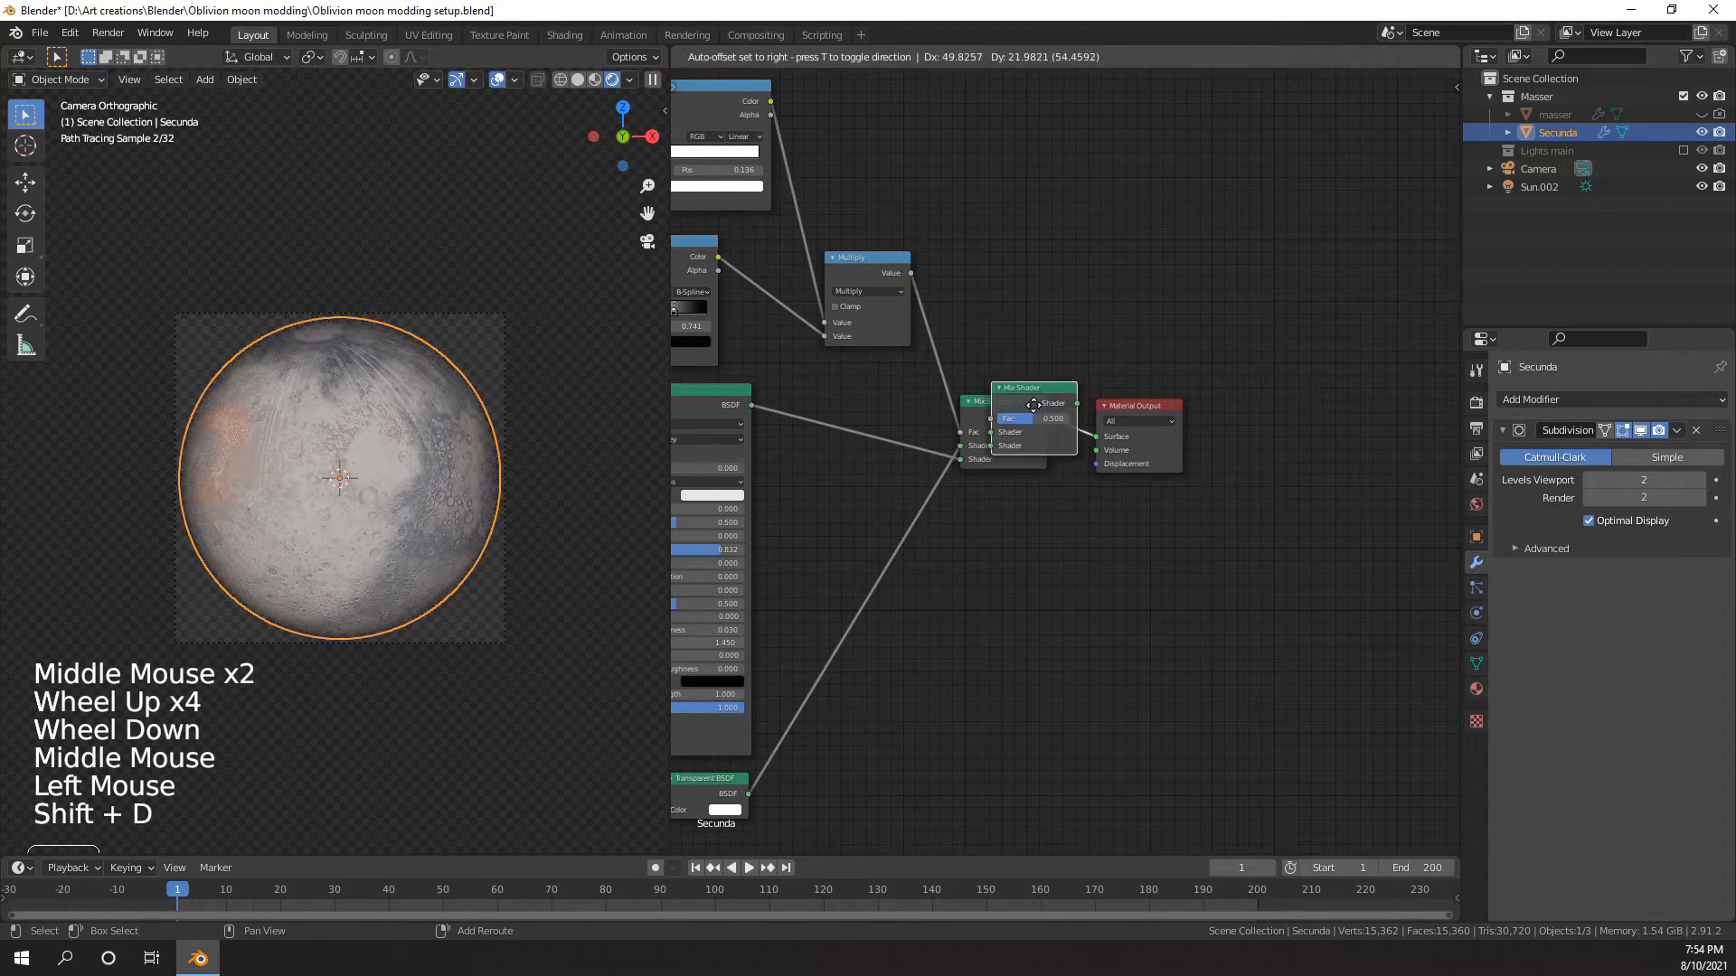
click(1103, 414)
middle_drag(1039, 350, 1104, 447)
scroll(1031, 338, up, 4)
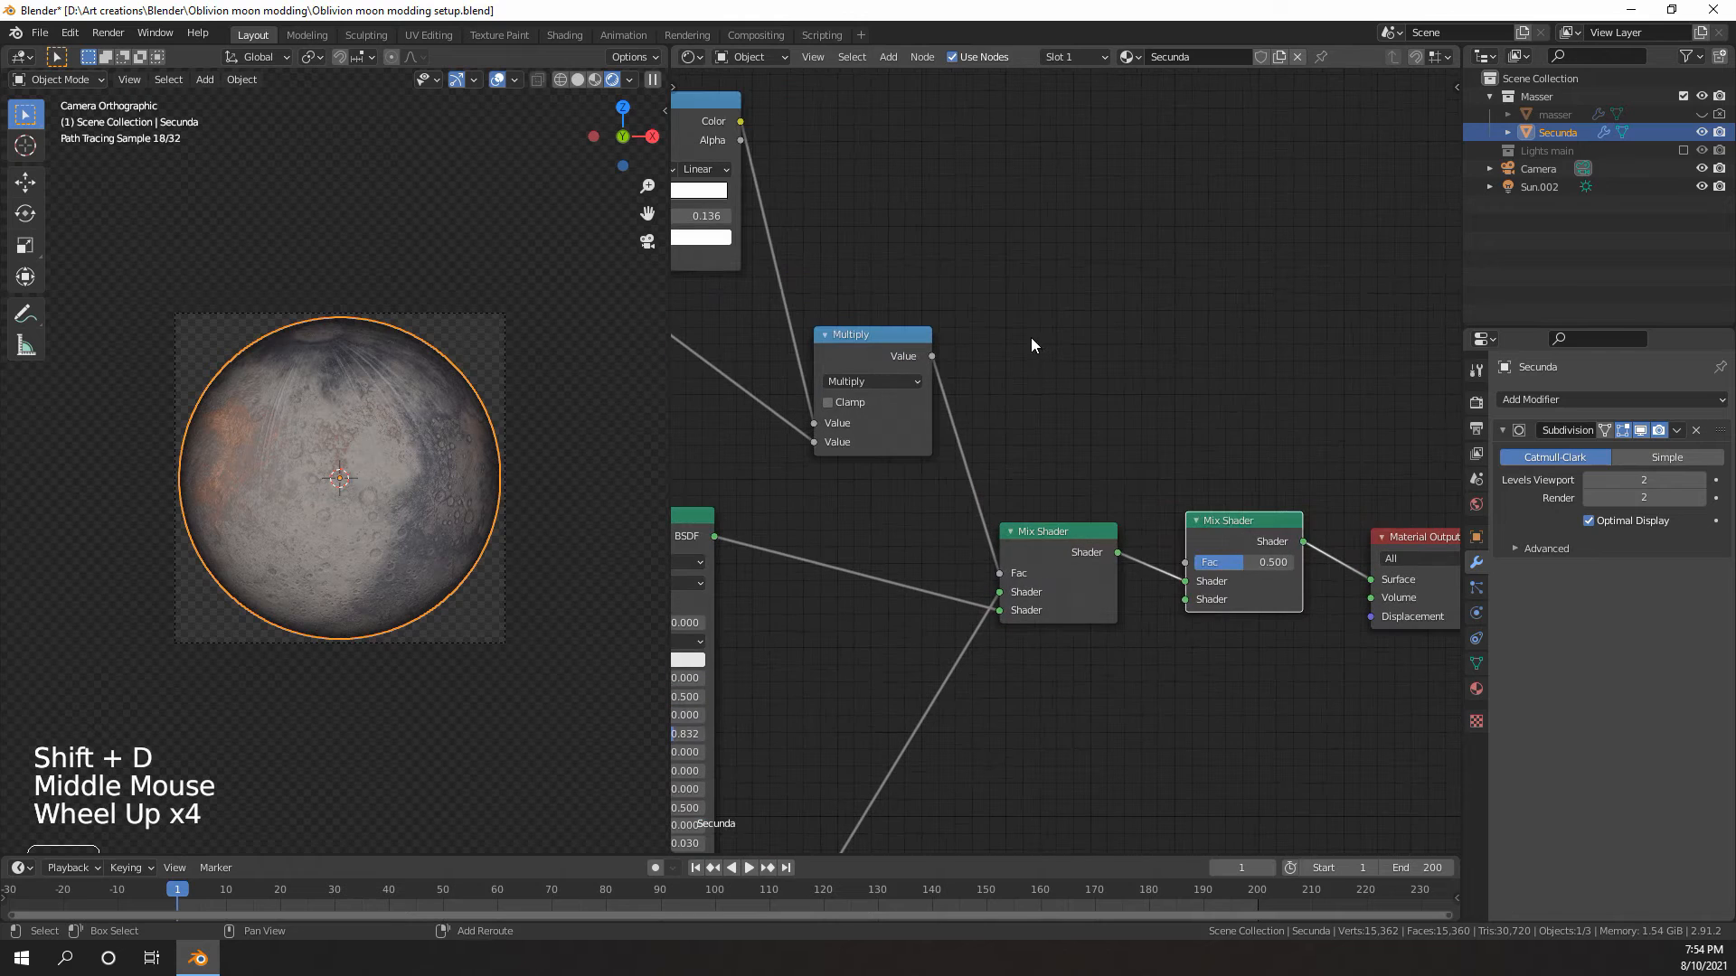
- Add a Geometry node above the Mix Shaders and connect its Backfacing output to the new Mix Shader's Fac input
key(shift+a)
mouse_move(969, 338)
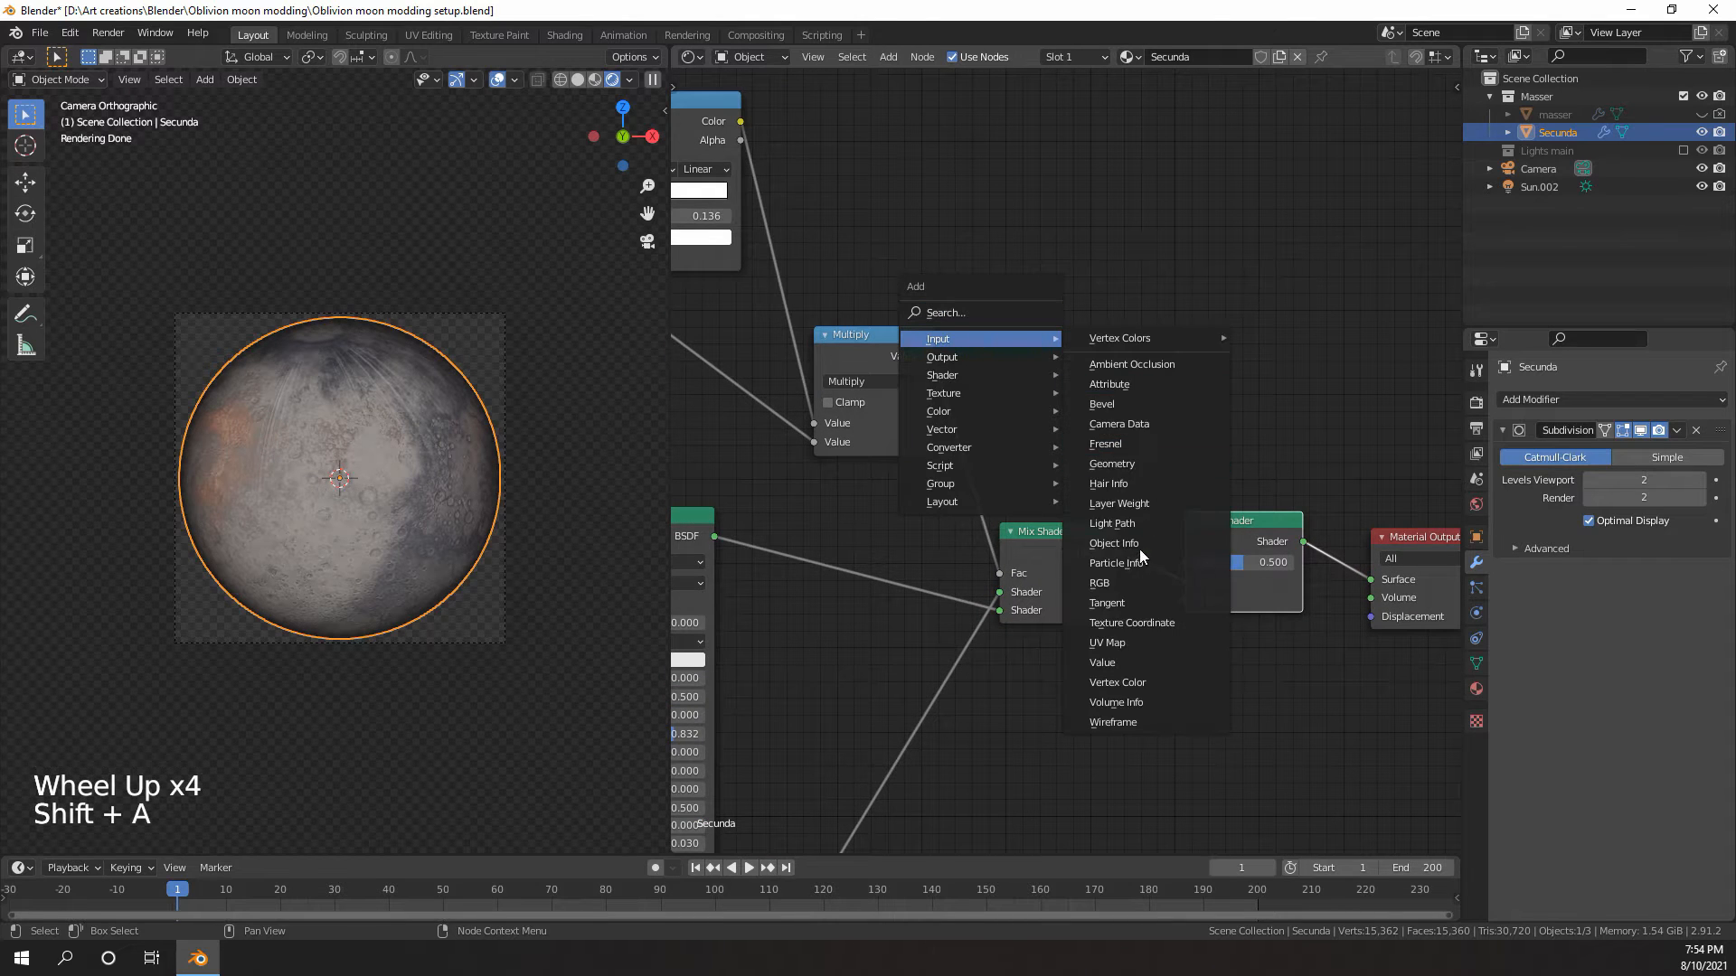
click(1121, 464)
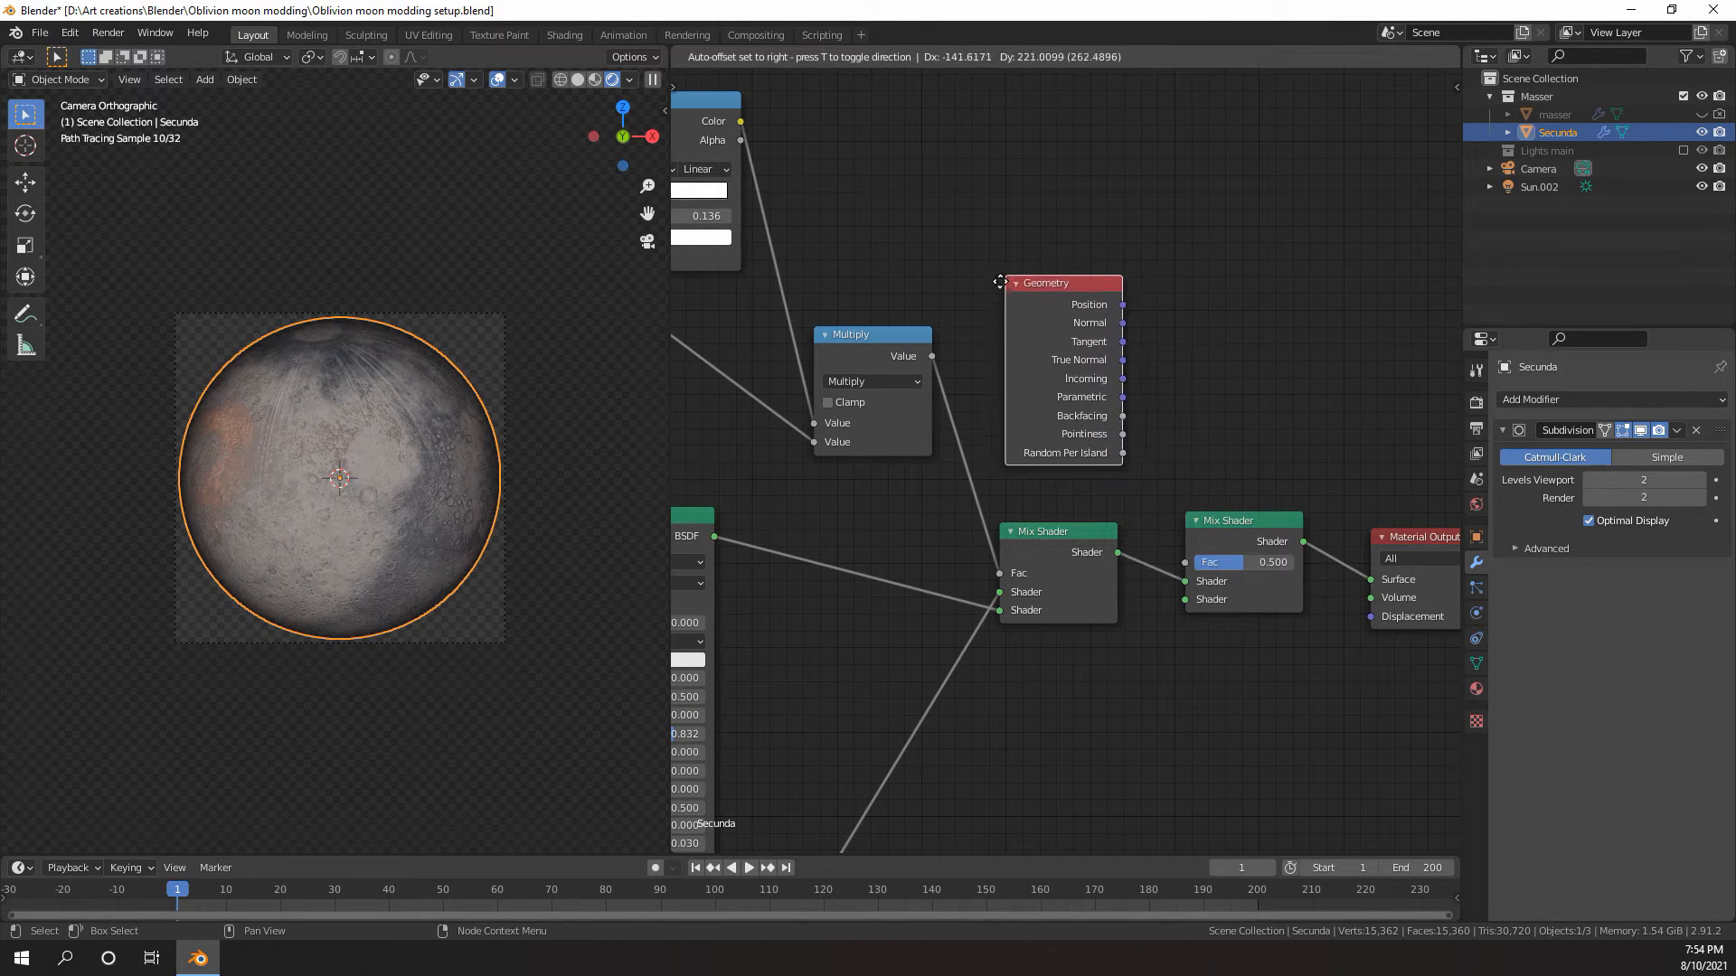
click(981, 231)
drag(1121, 427, 1156, 436)
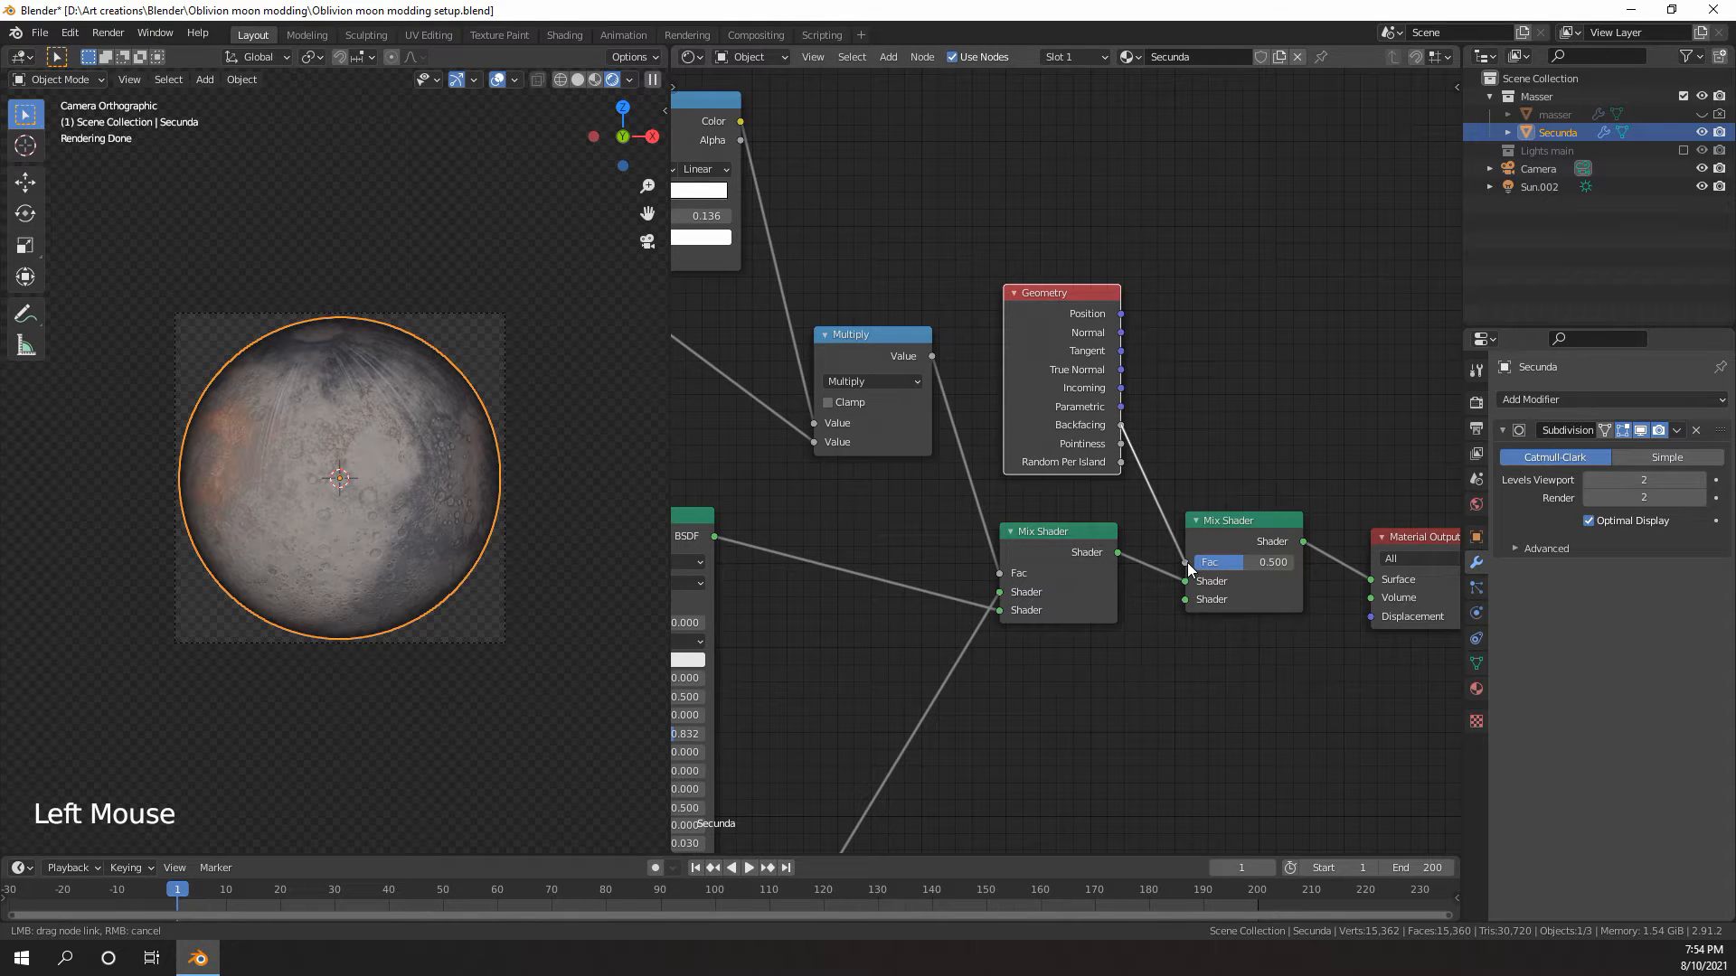
drag(1186, 563, 1186, 562)
- Connect the Transparent BSDF's output to the new Mix Shader's second Shader input
scroll(1132, 560, down, 1)
middle_drag(1132, 561, 1241, 251)
click(1309, 176)
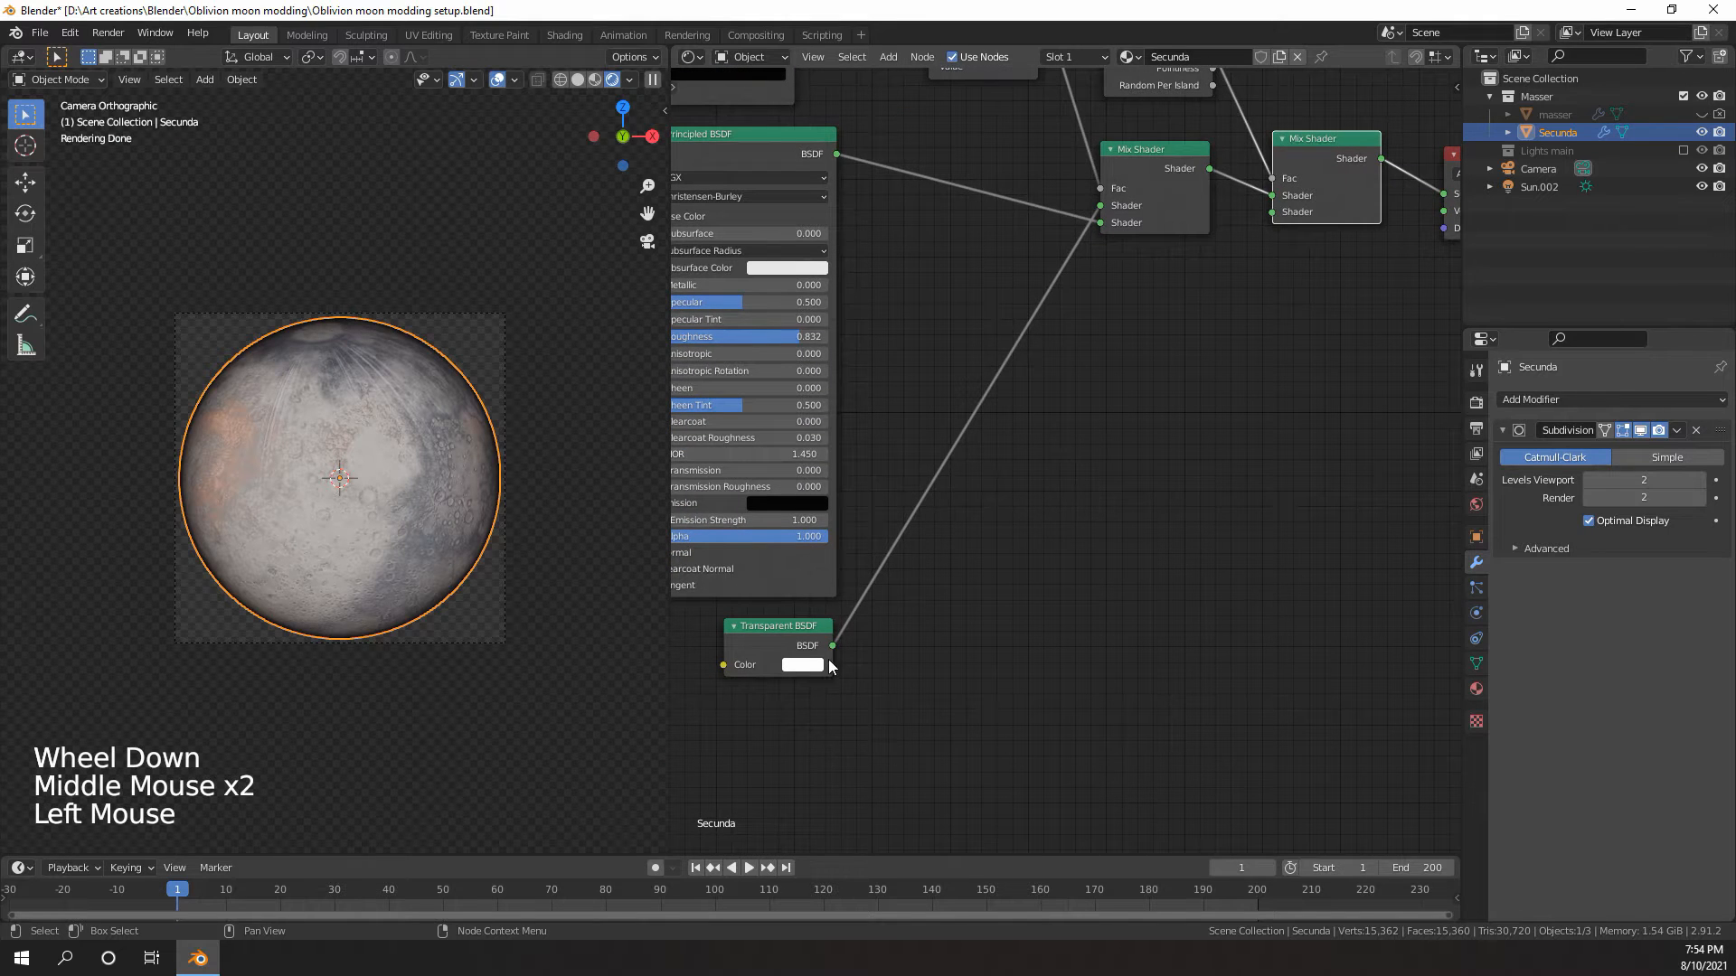
drag(833, 644, 1278, 214)
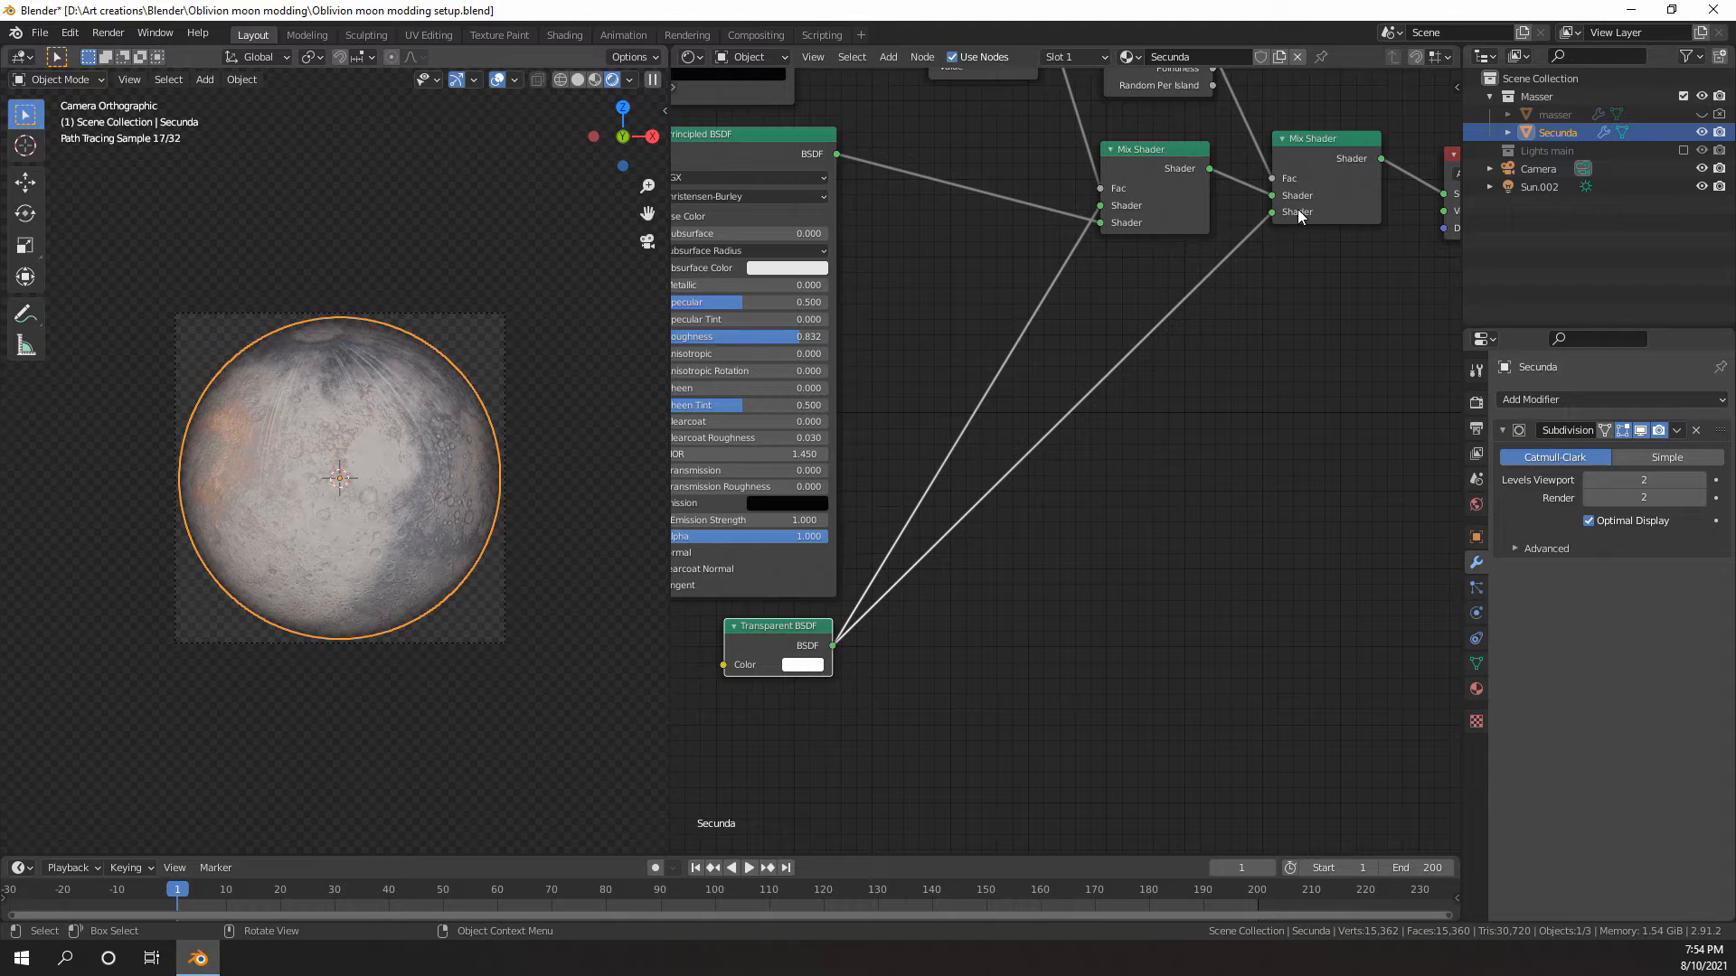
- Test the transparent dark side by rotating Sun.002 about the global Z axis to -135°, and undo the rotation
click(1542, 188)
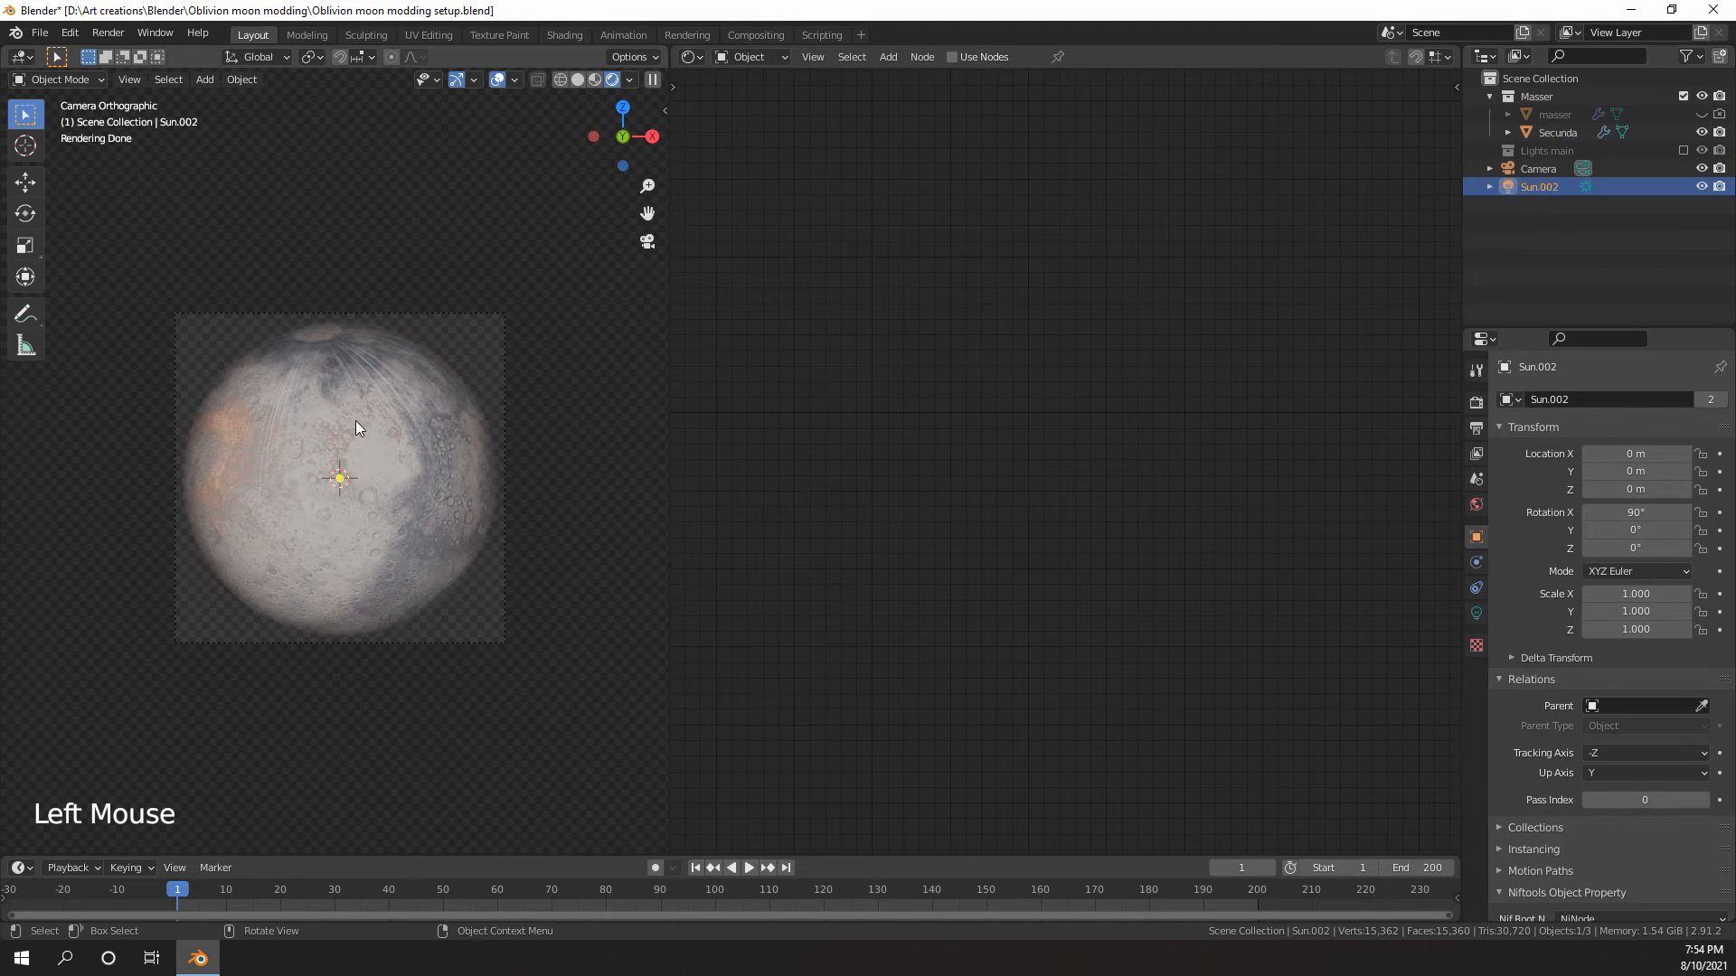
key(r)
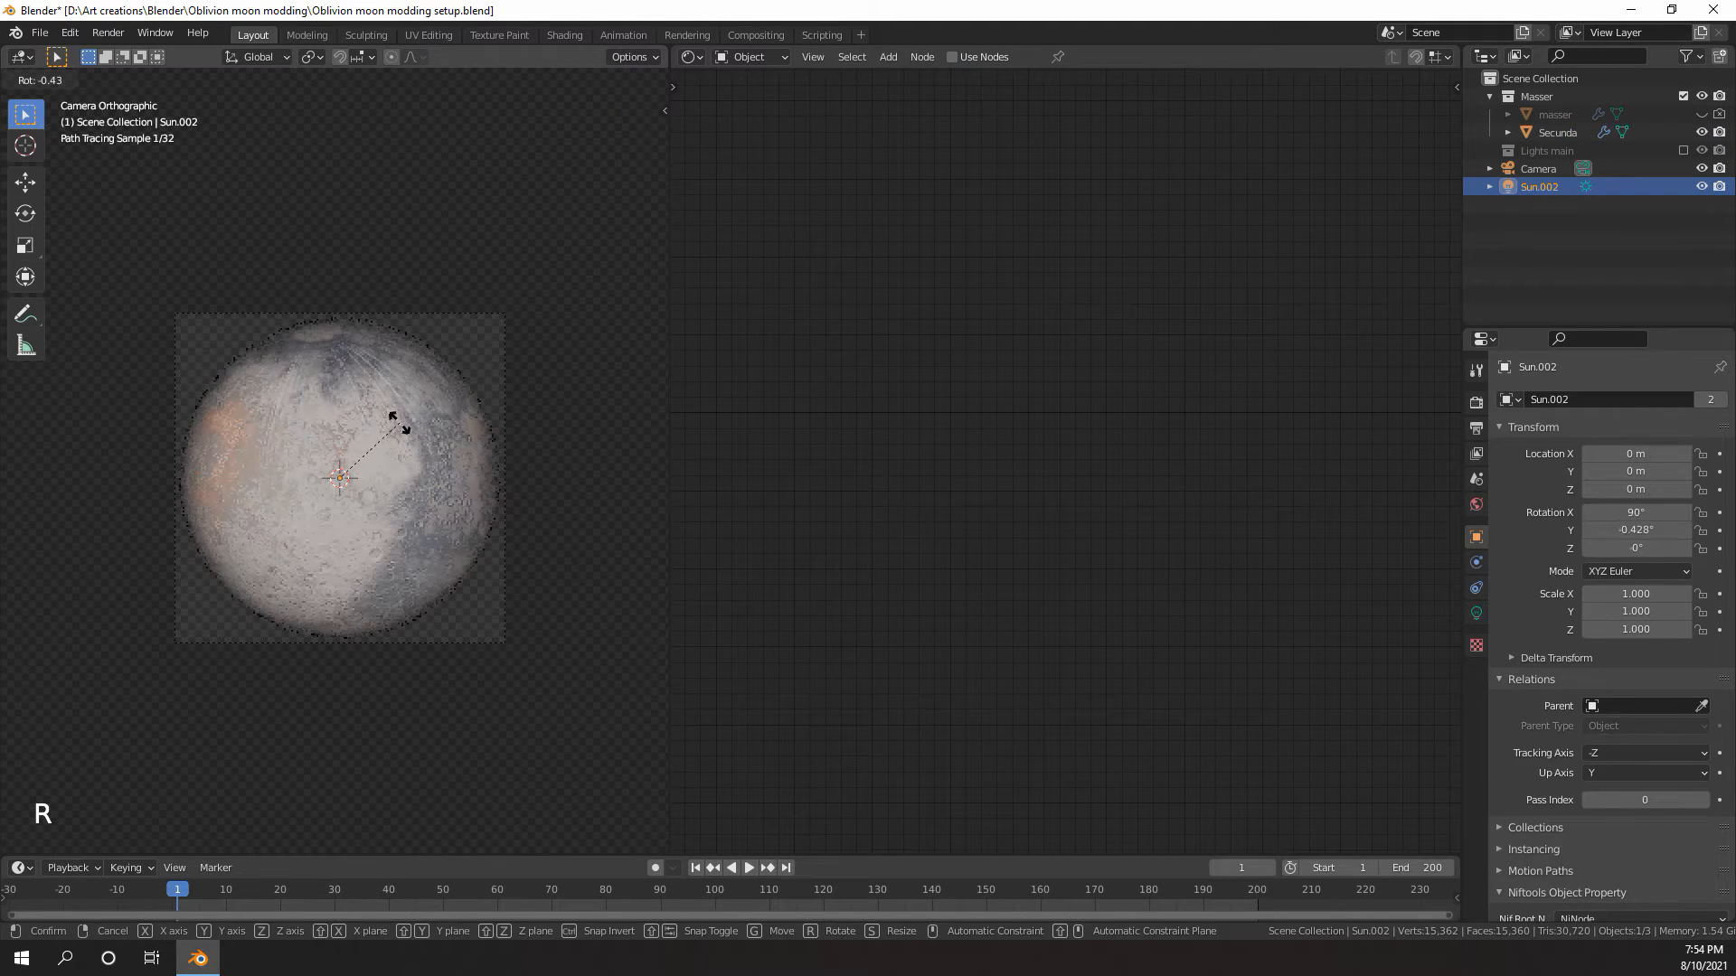
key(z)
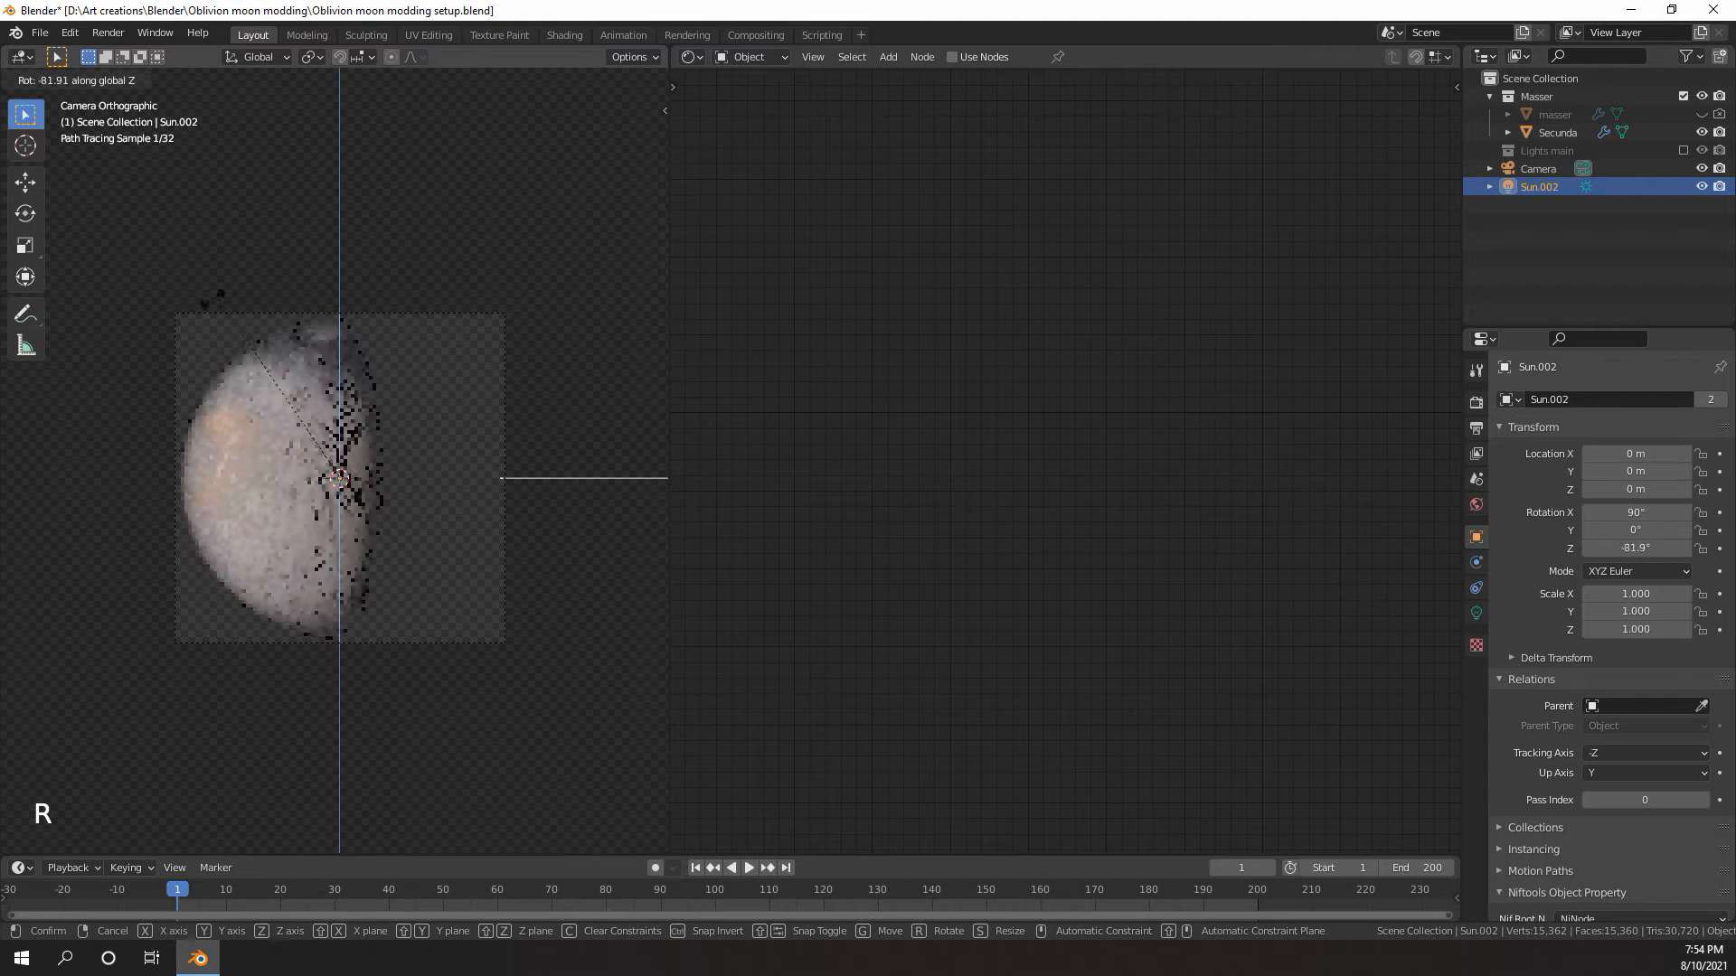
click(72, 466)
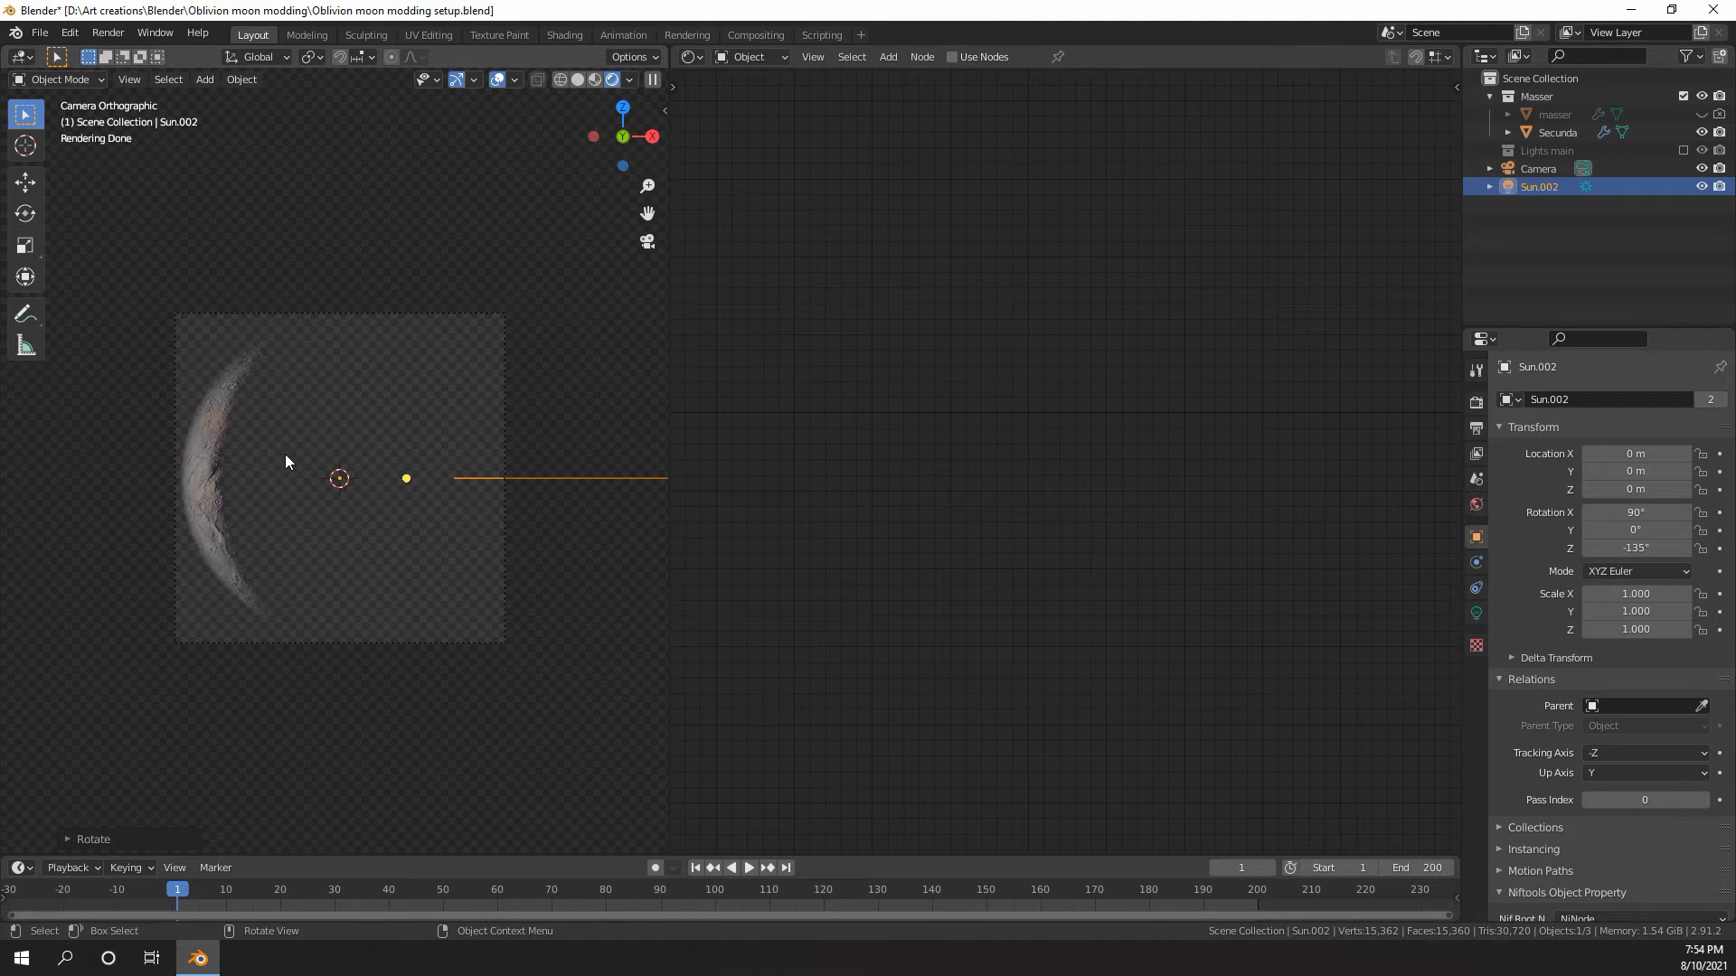
key(ctrl+z)
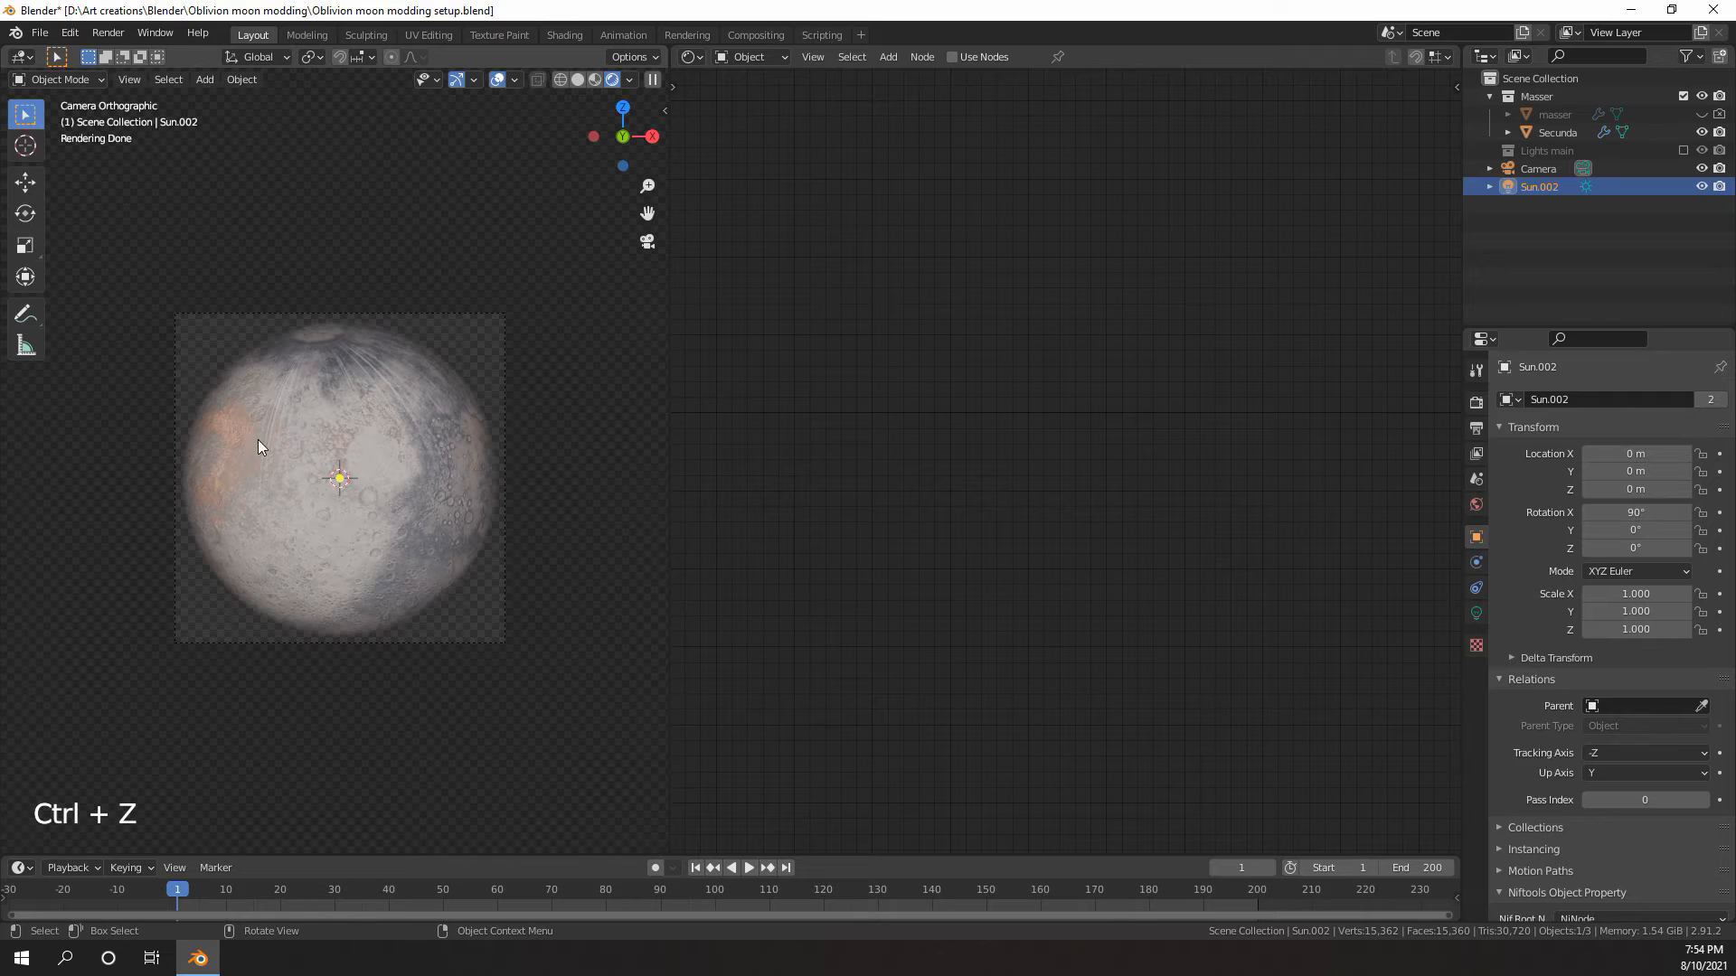
- Examine how the moon, the camera and Sun.002 are arranged from several angles in perspective view
scroll(406, 397, down, 3)
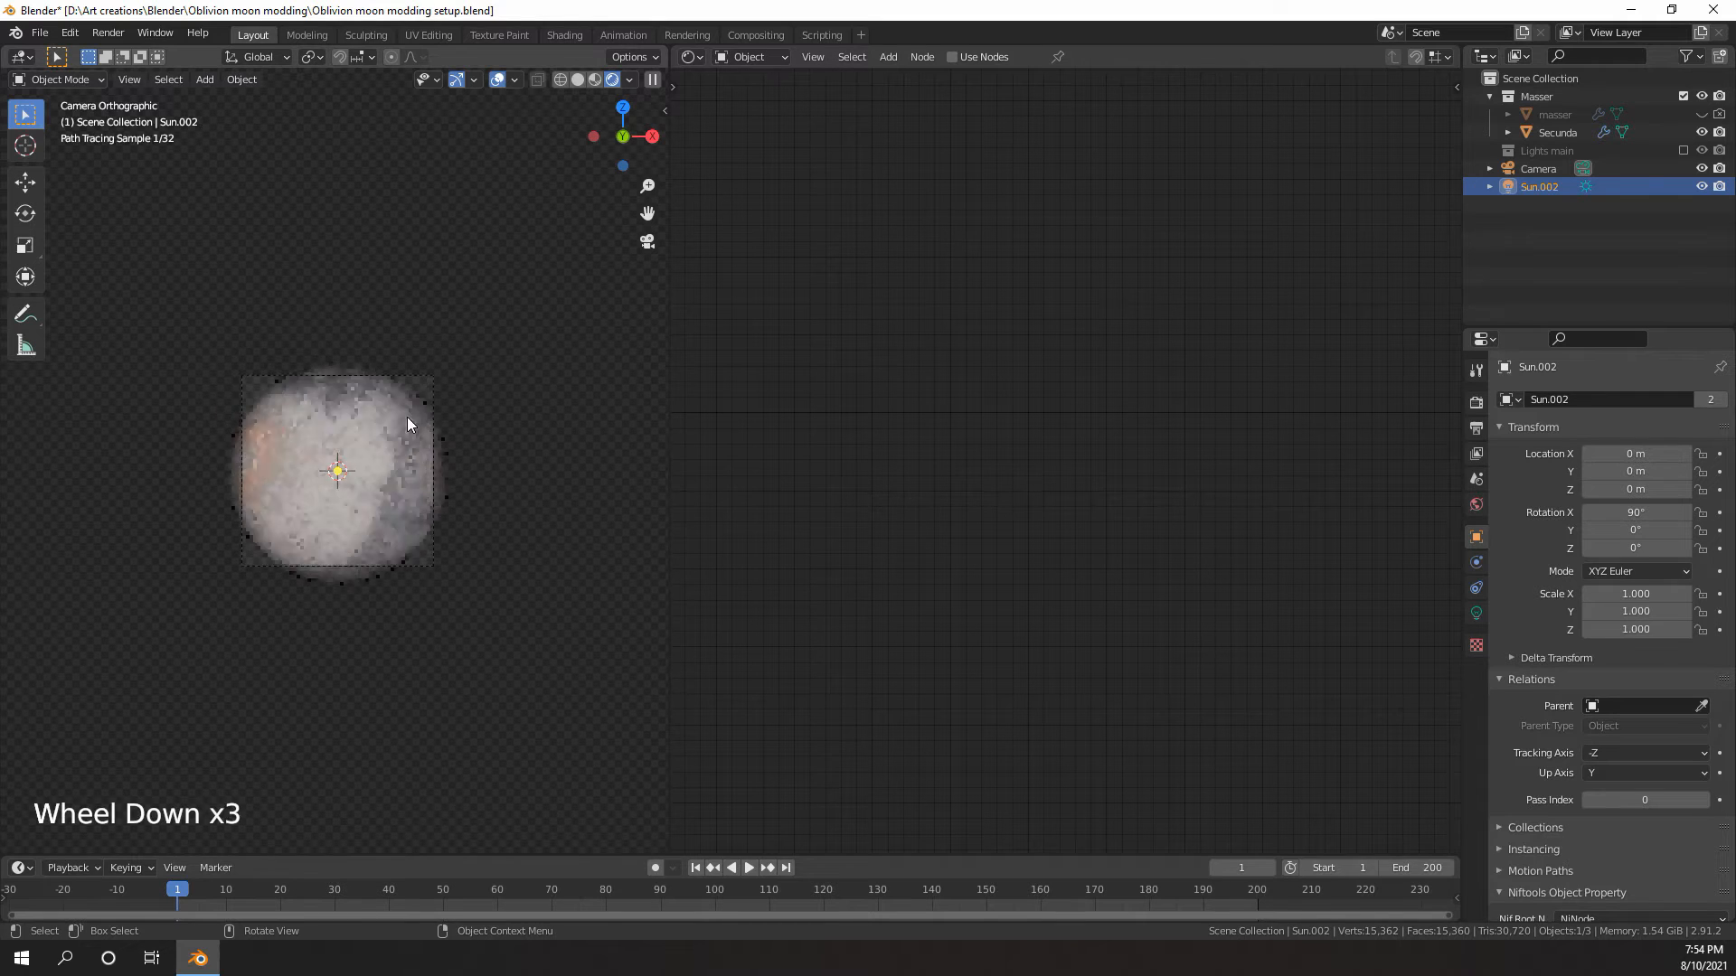
middle_drag(407, 416, 311, 483)
scroll(354, 466, down, 6)
scroll(311, 486, up, 5)
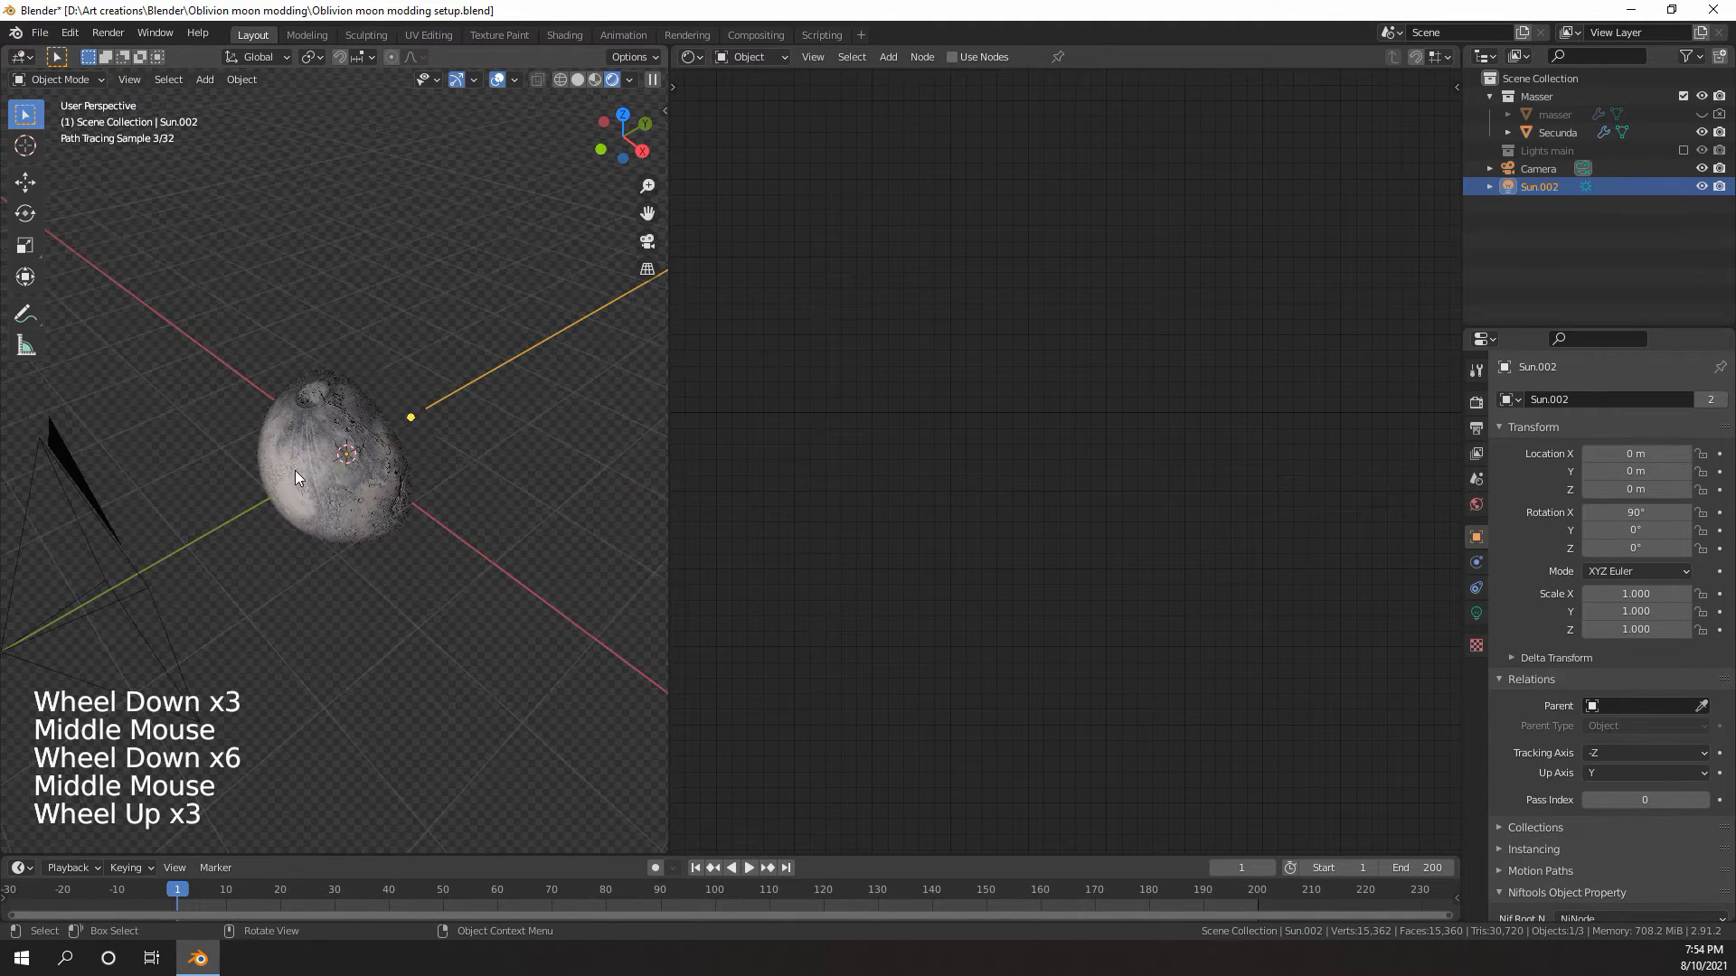
scroll(256, 595, up, 1)
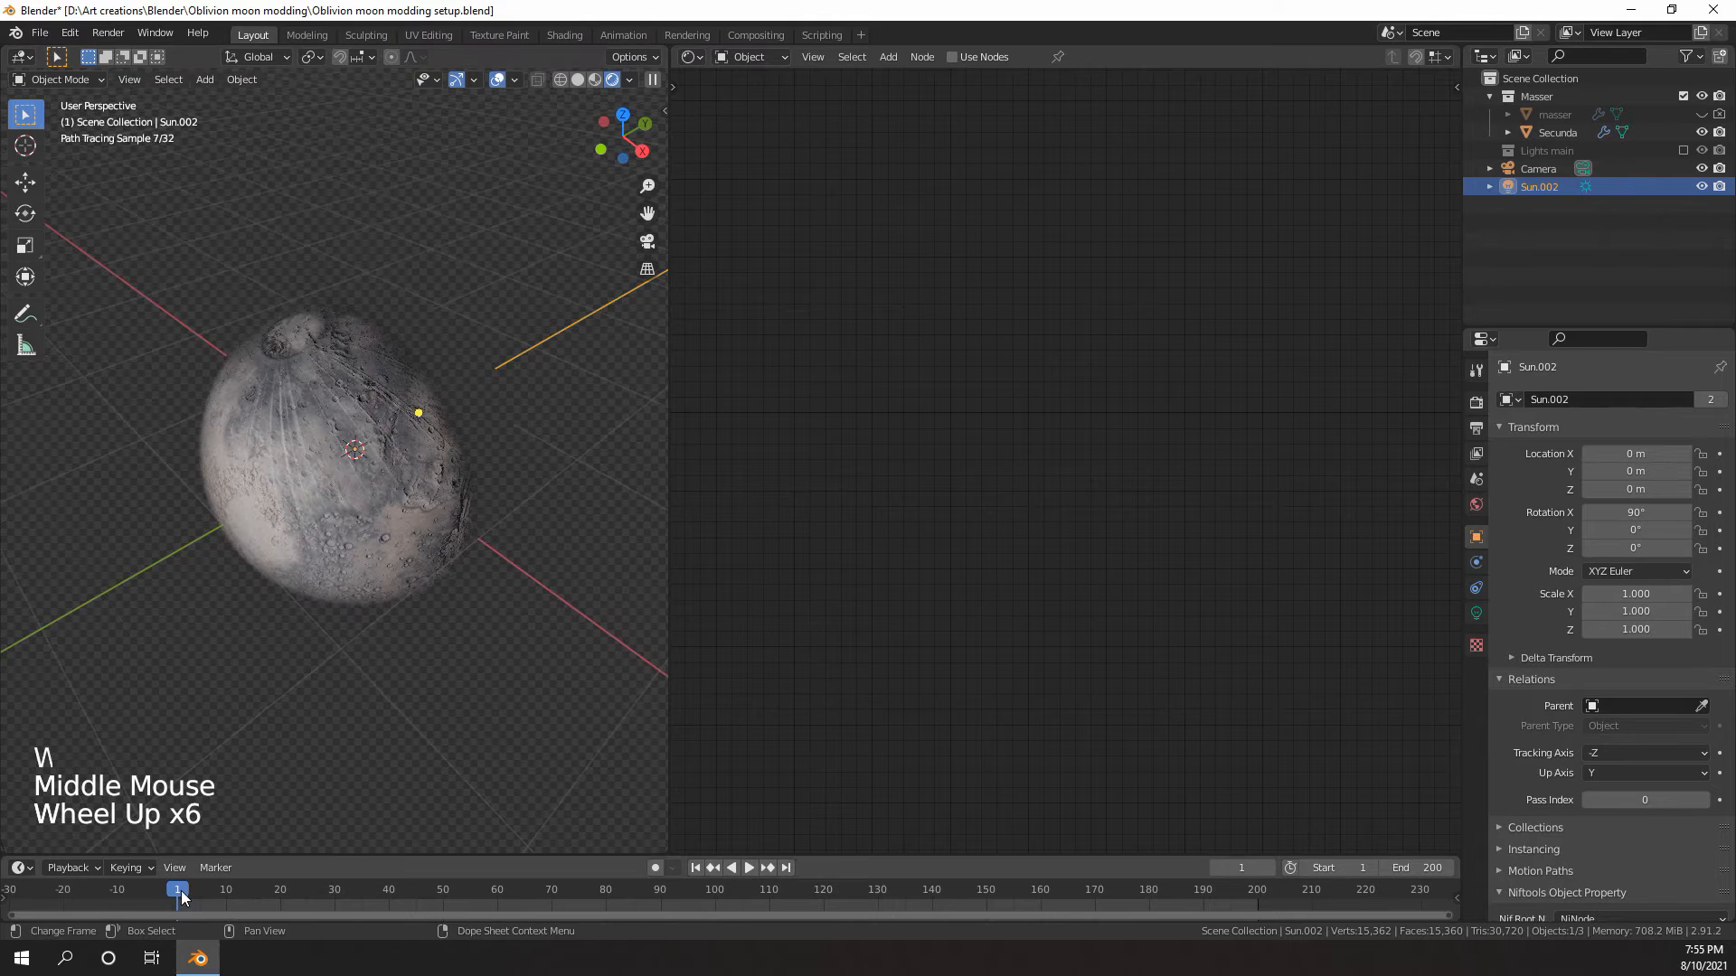
scroll(361, 452, down, 4)
middle_drag(362, 452, 395, 448)
scroll(394, 448, up, 3)
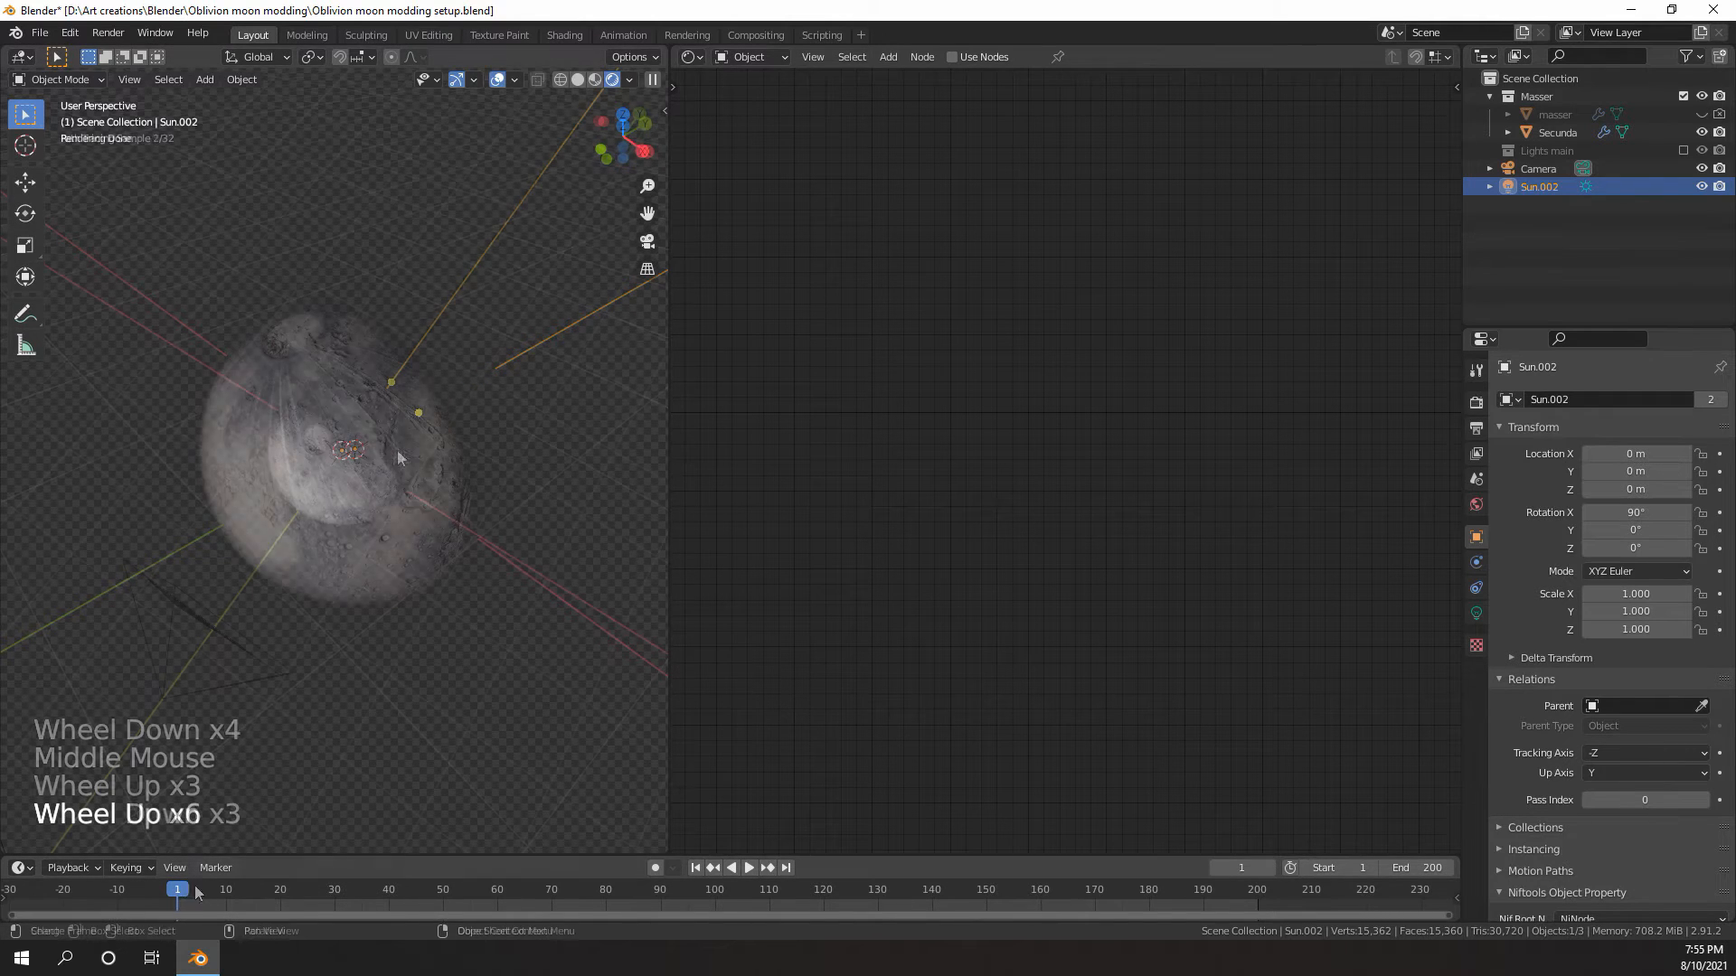
scroll(394, 448, down, 3)
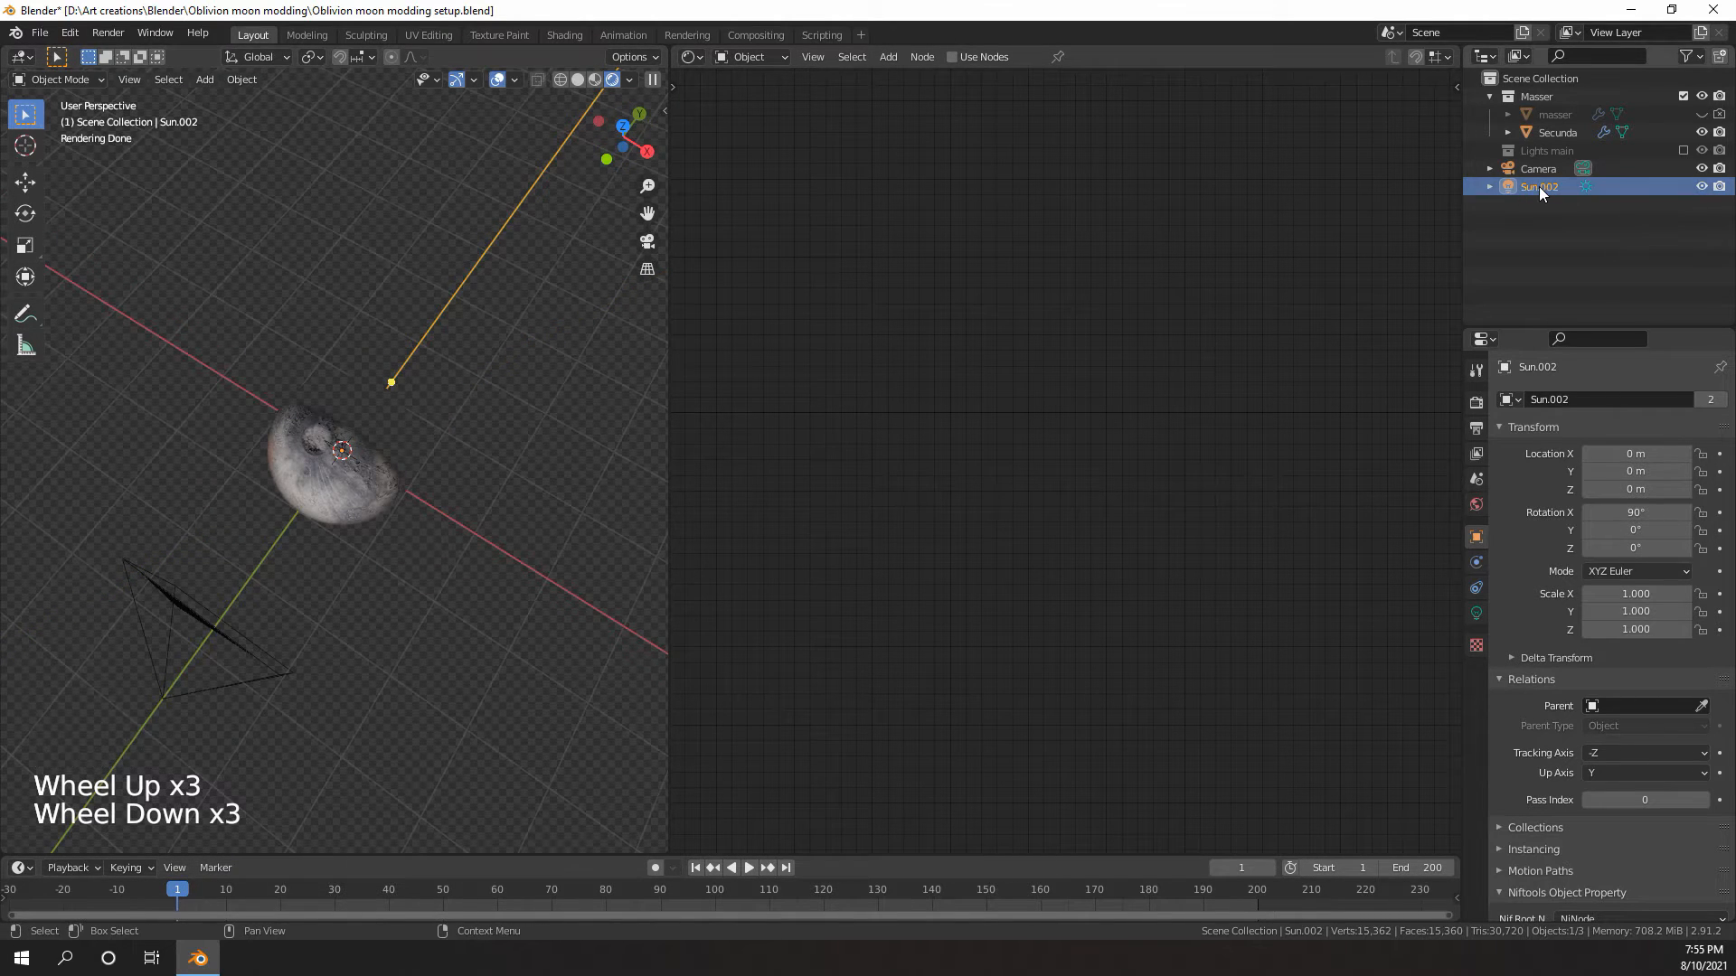
scroll(633, 380, down, 4)
scroll(633, 380, up, 1)
middle_drag(614, 370, 351, 423)
scroll(512, 327, up, 5)
scroll(512, 327, down, 1)
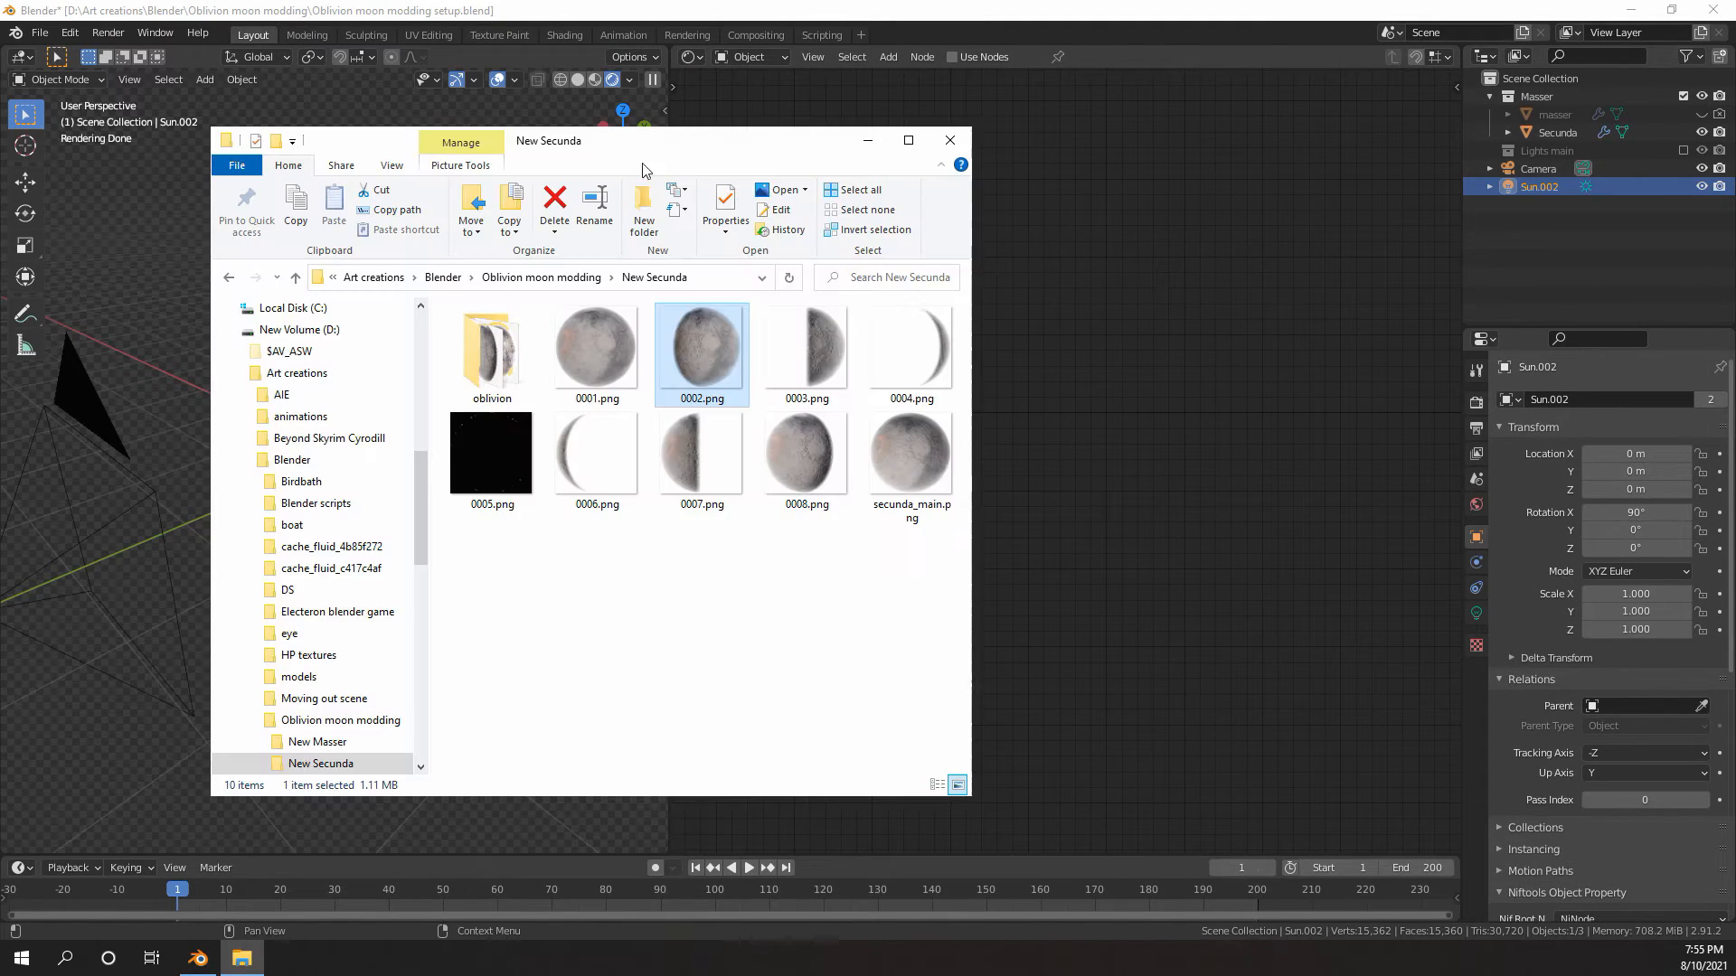
- Review the rendered Secunda phases in the New Secunda folder, from 0001.png through 0008.png, plus secunda_main.png
double_click(605, 350)
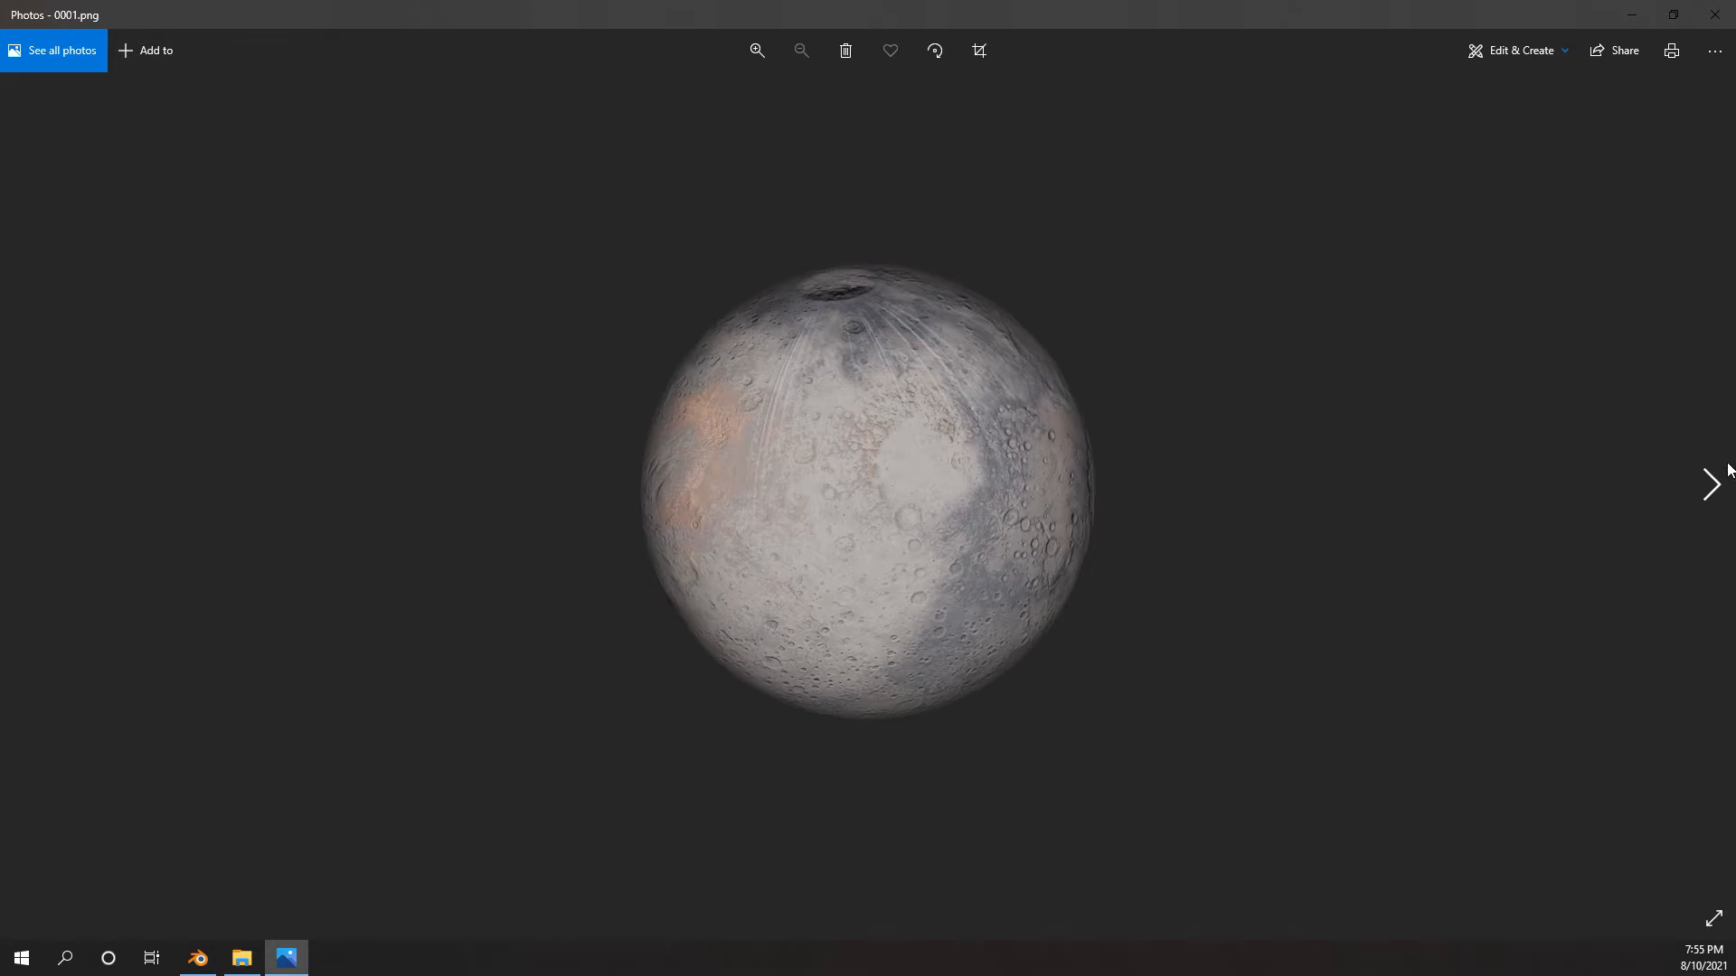
click(1722, 480)
click(1720, 482)
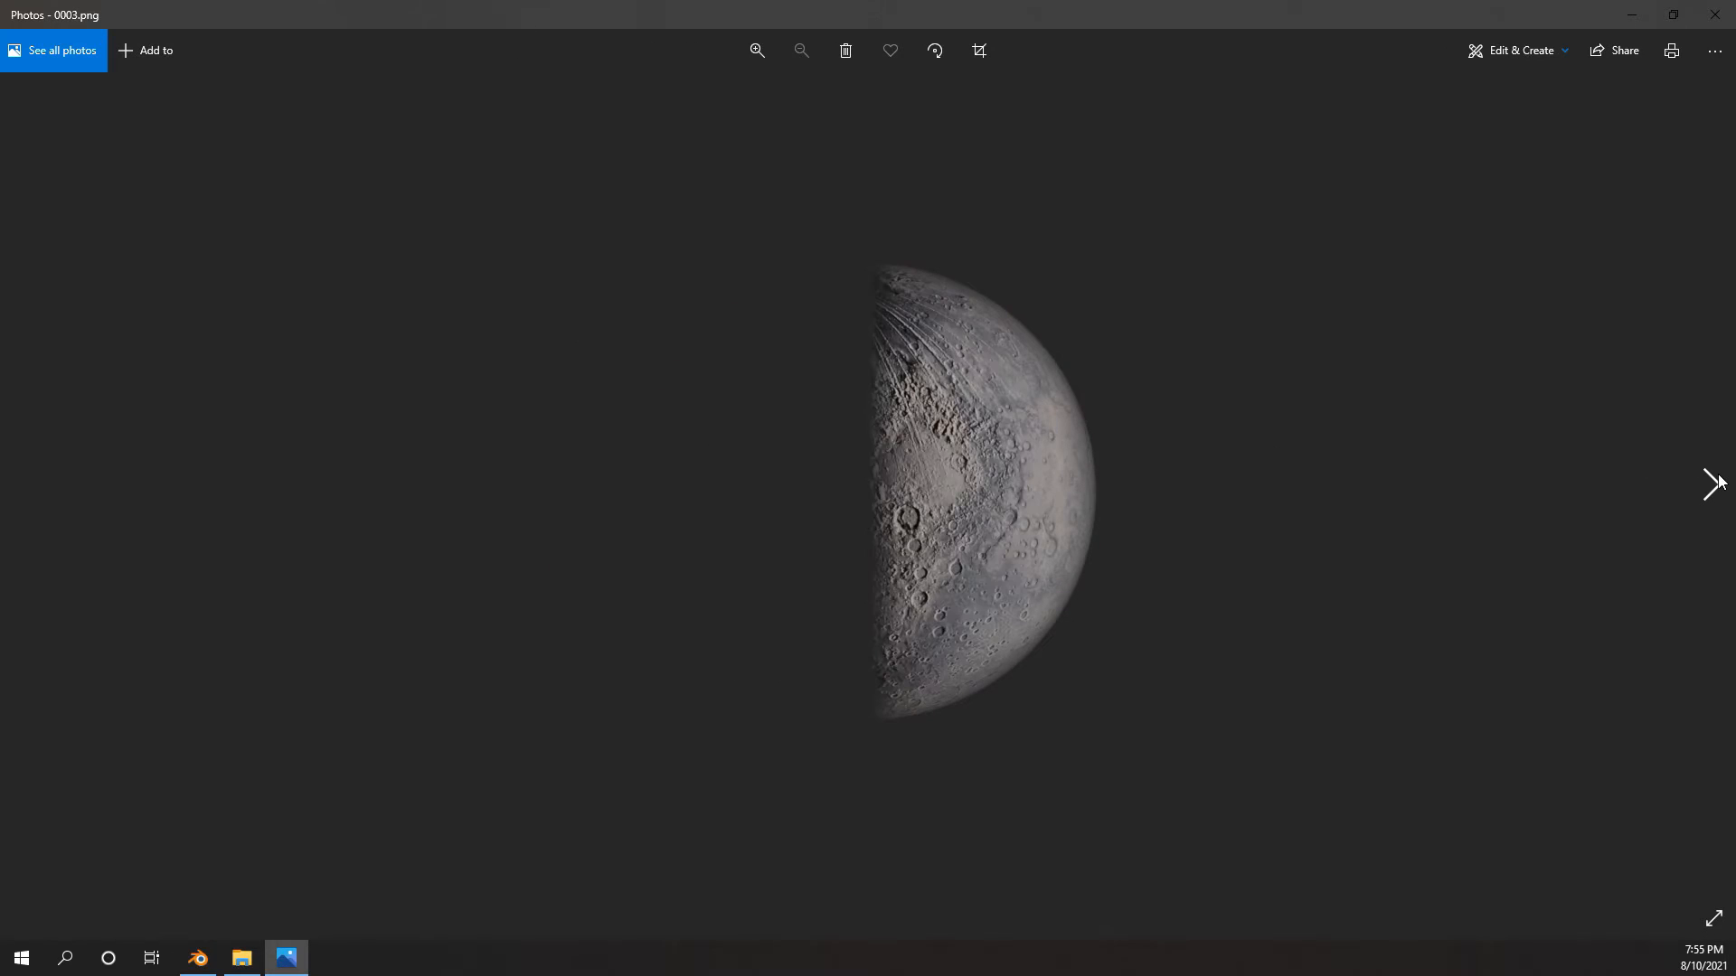
click(1721, 482)
click(1721, 482)
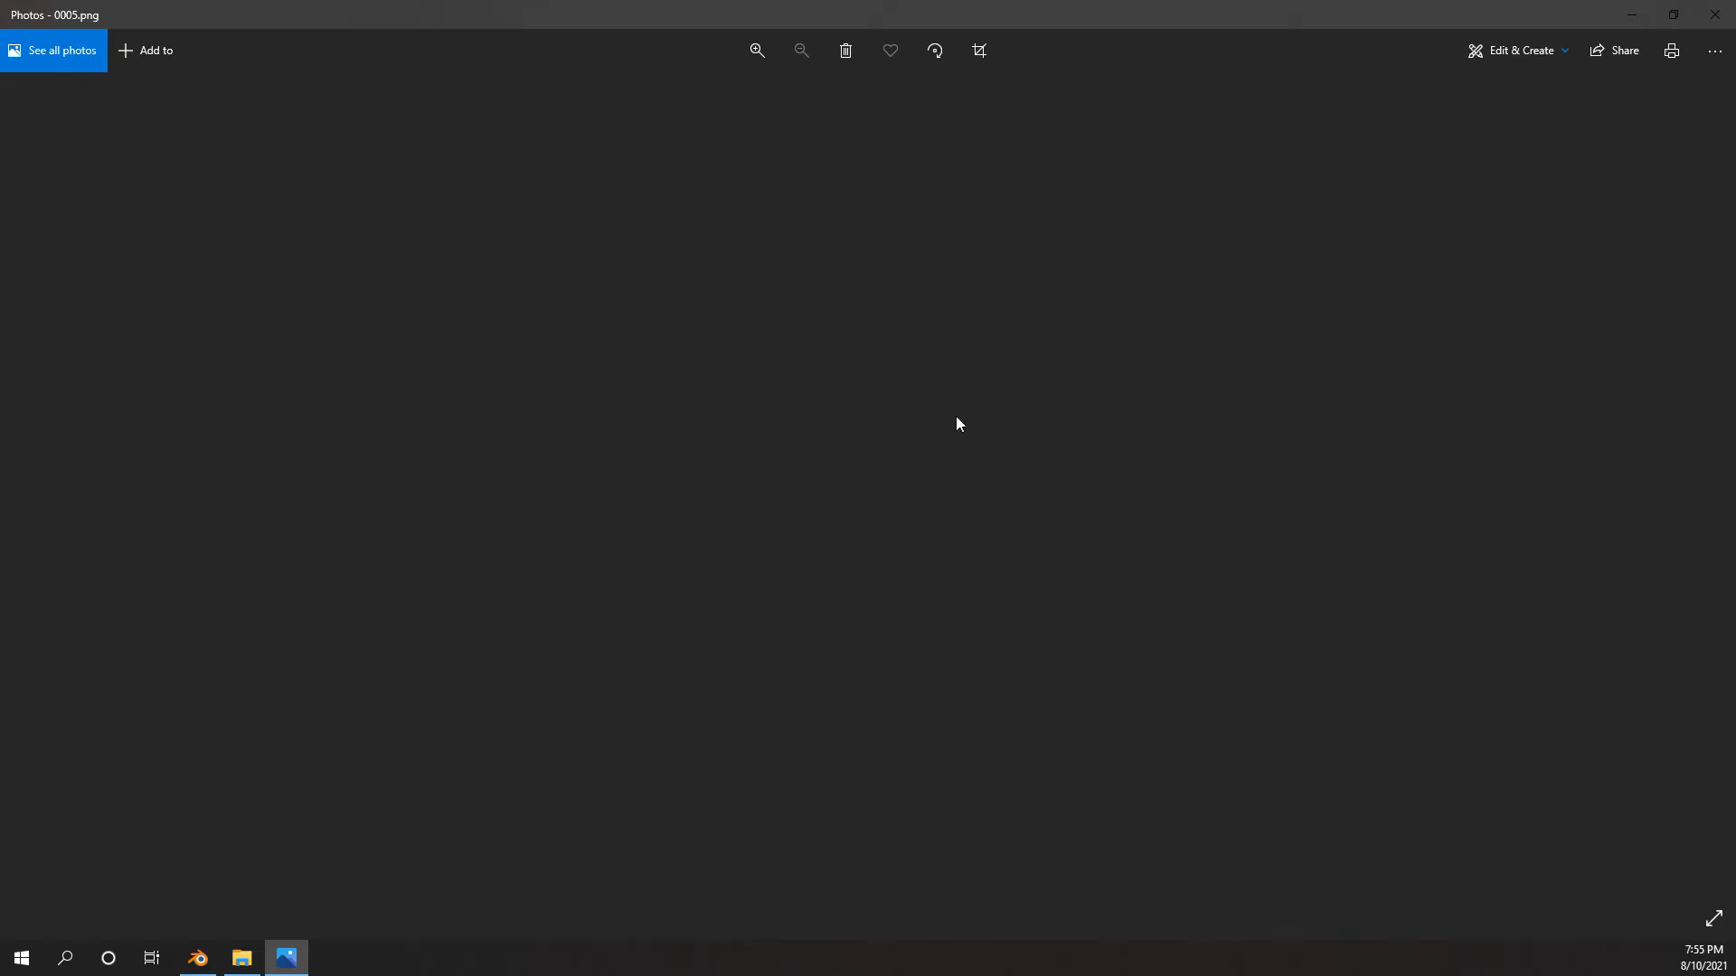
click(1720, 489)
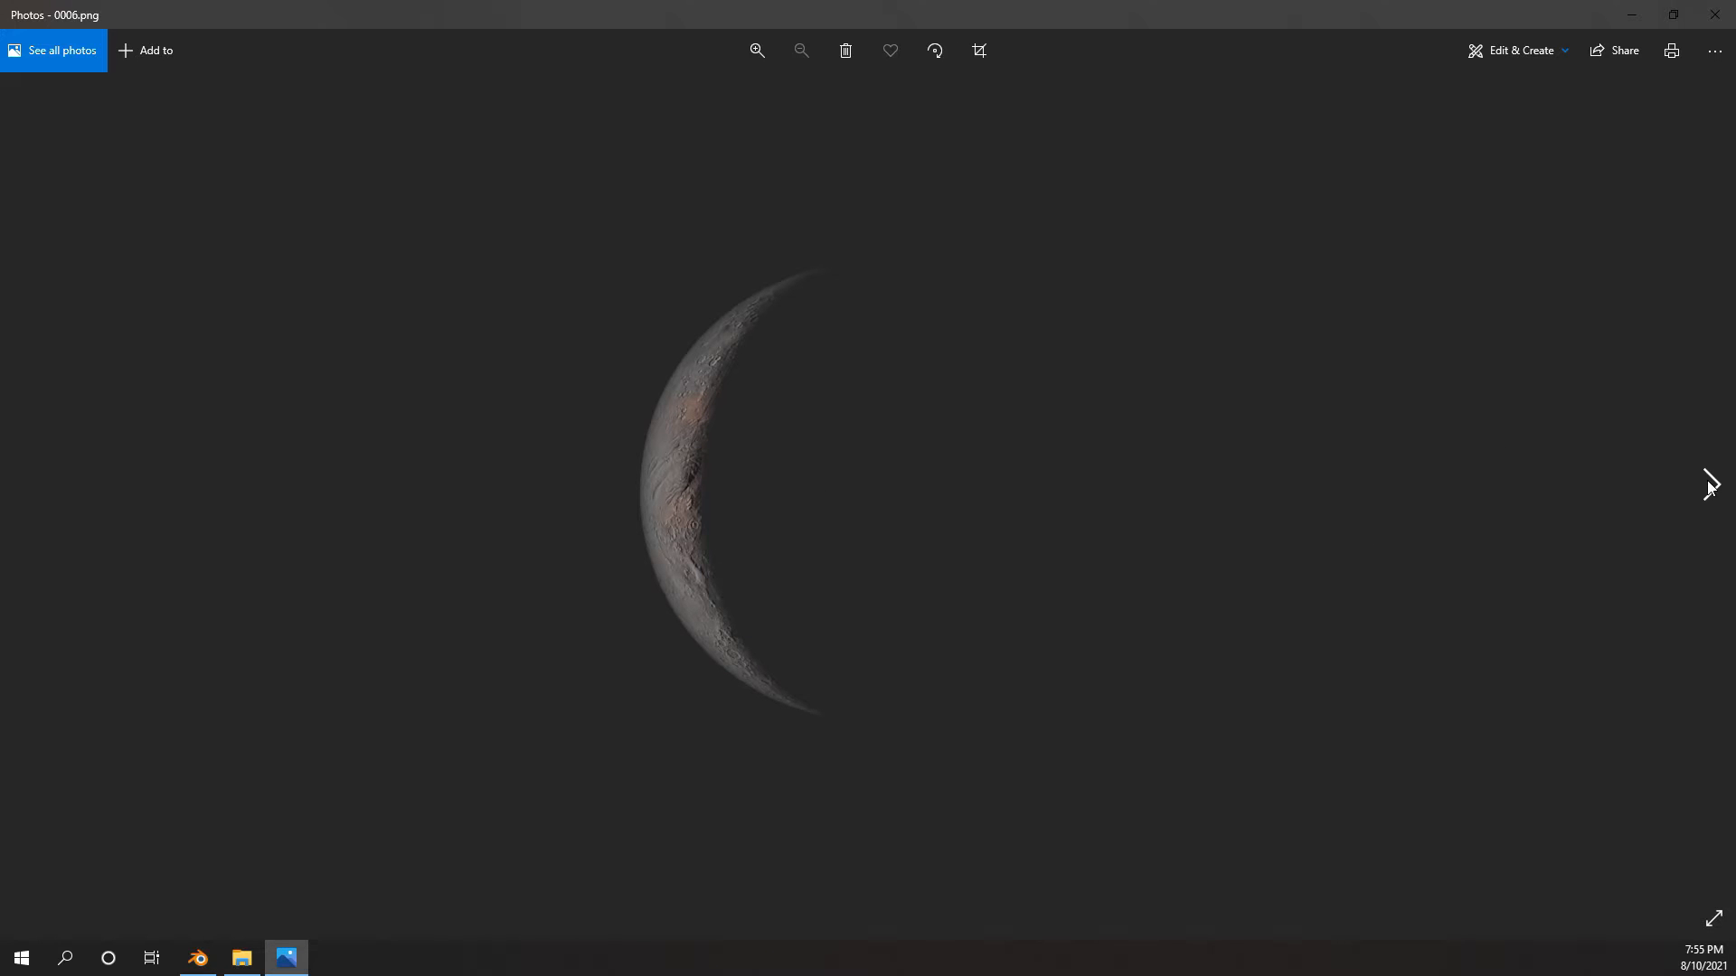
click(1709, 486)
click(1706, 483)
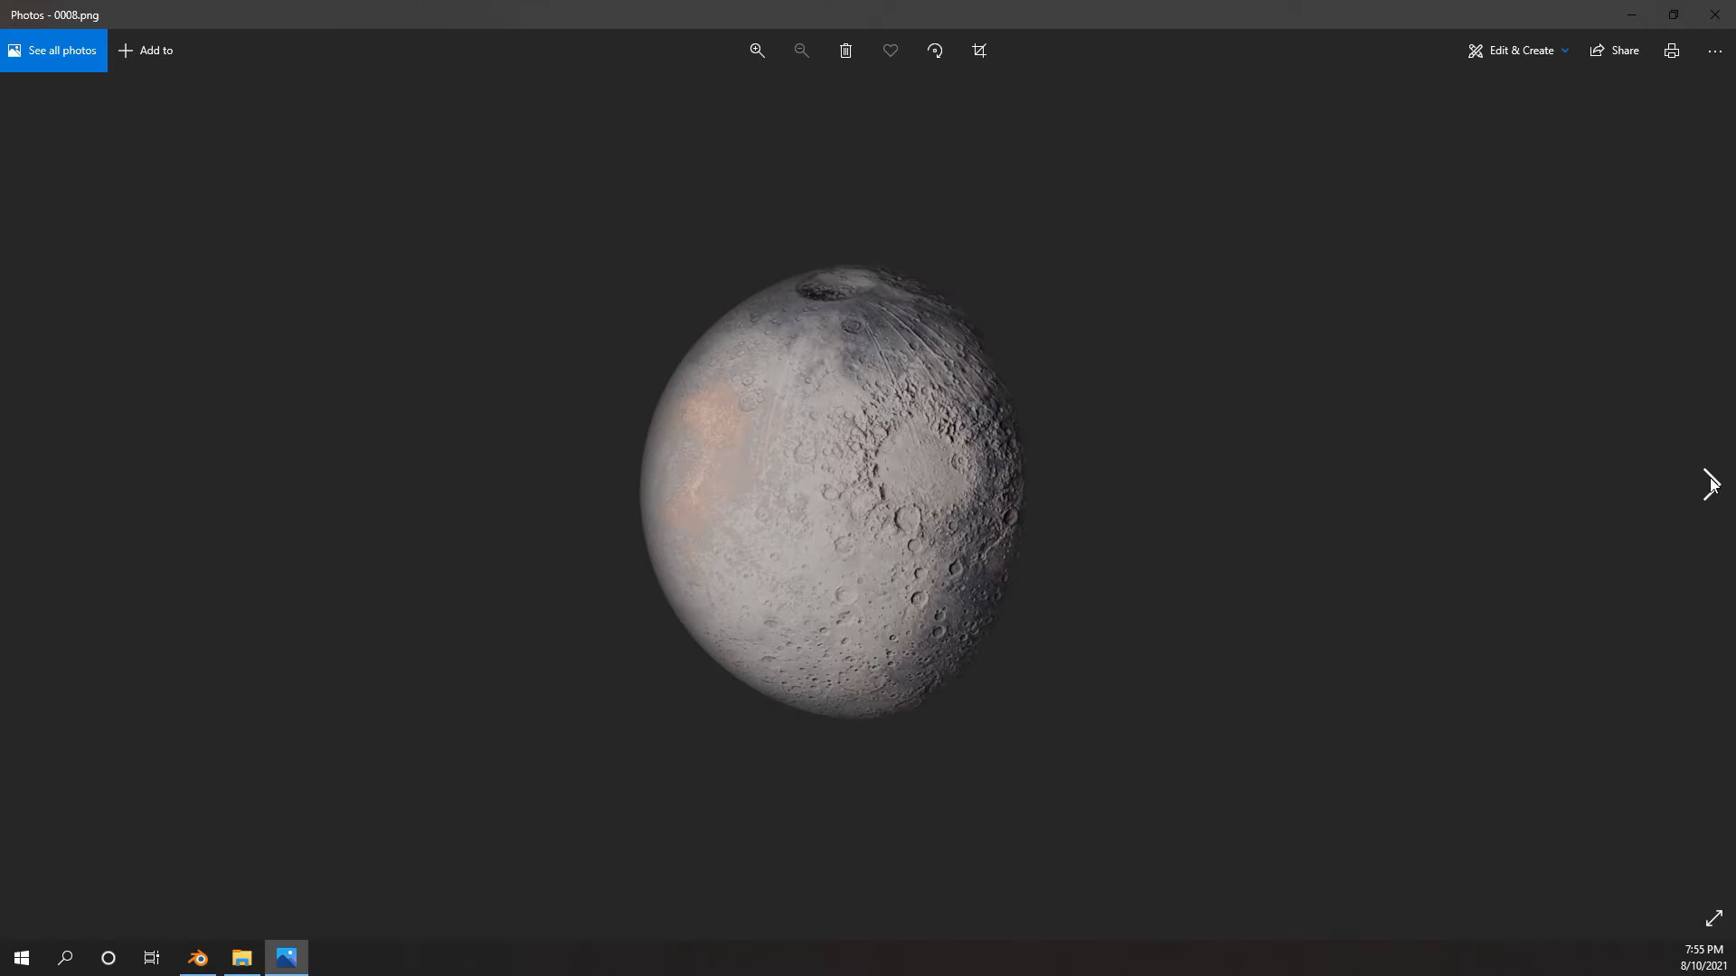
click(1713, 484)
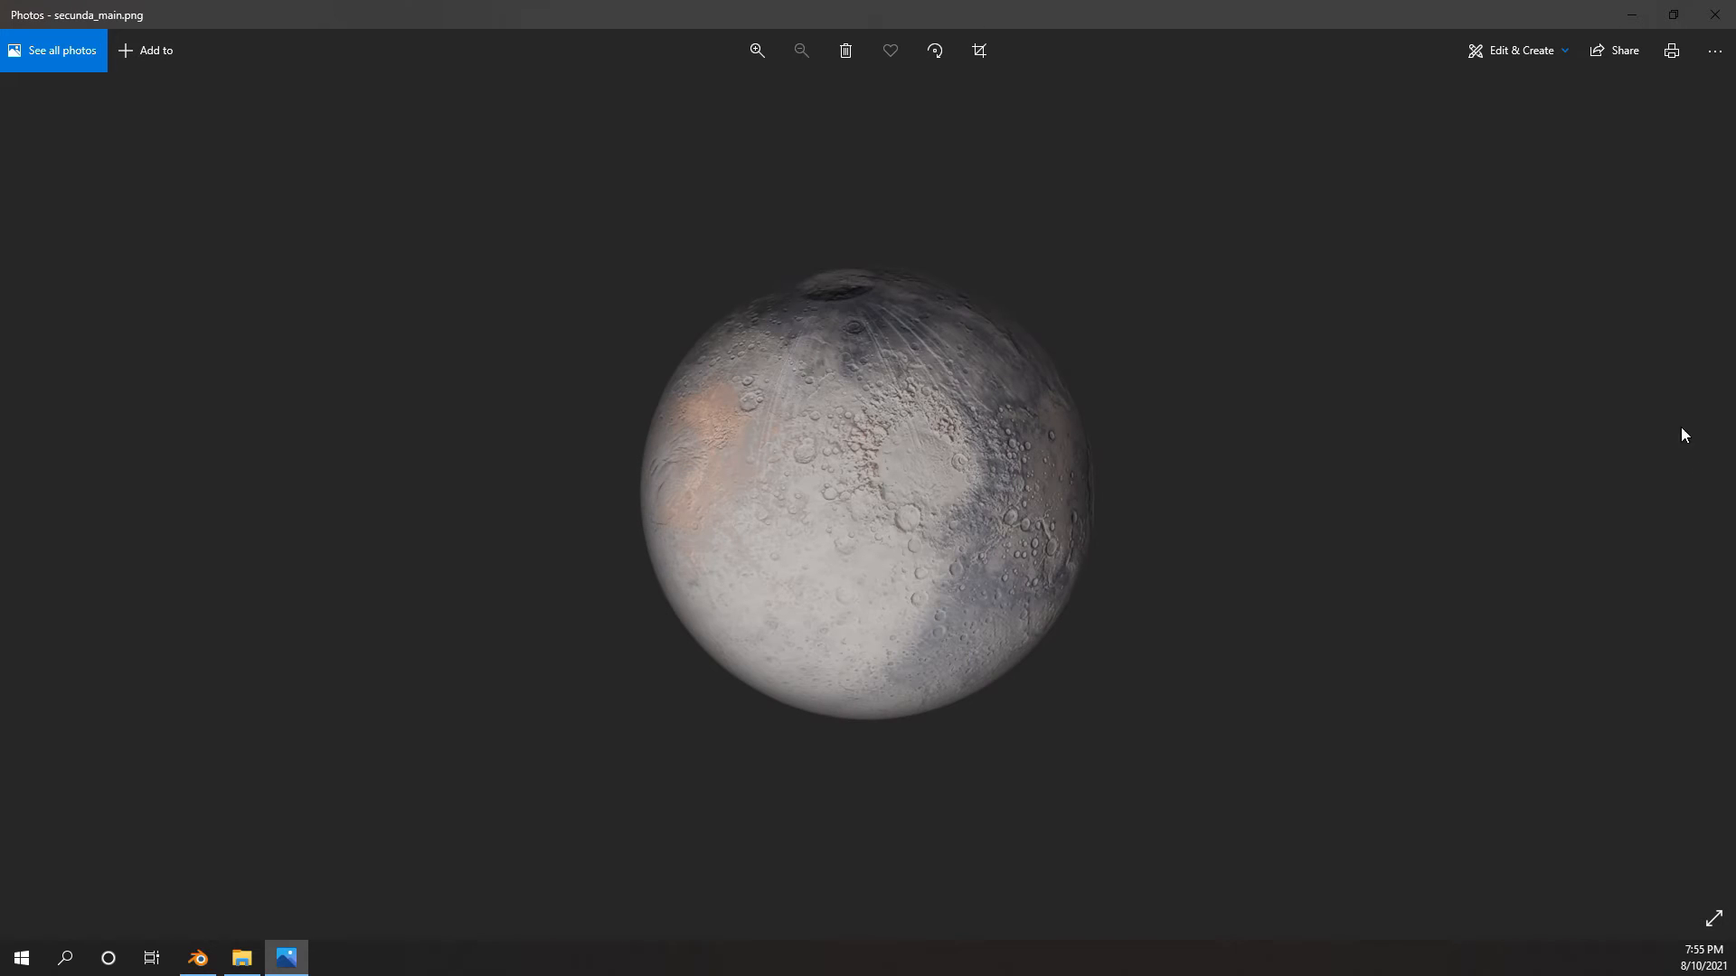
click(1714, 14)
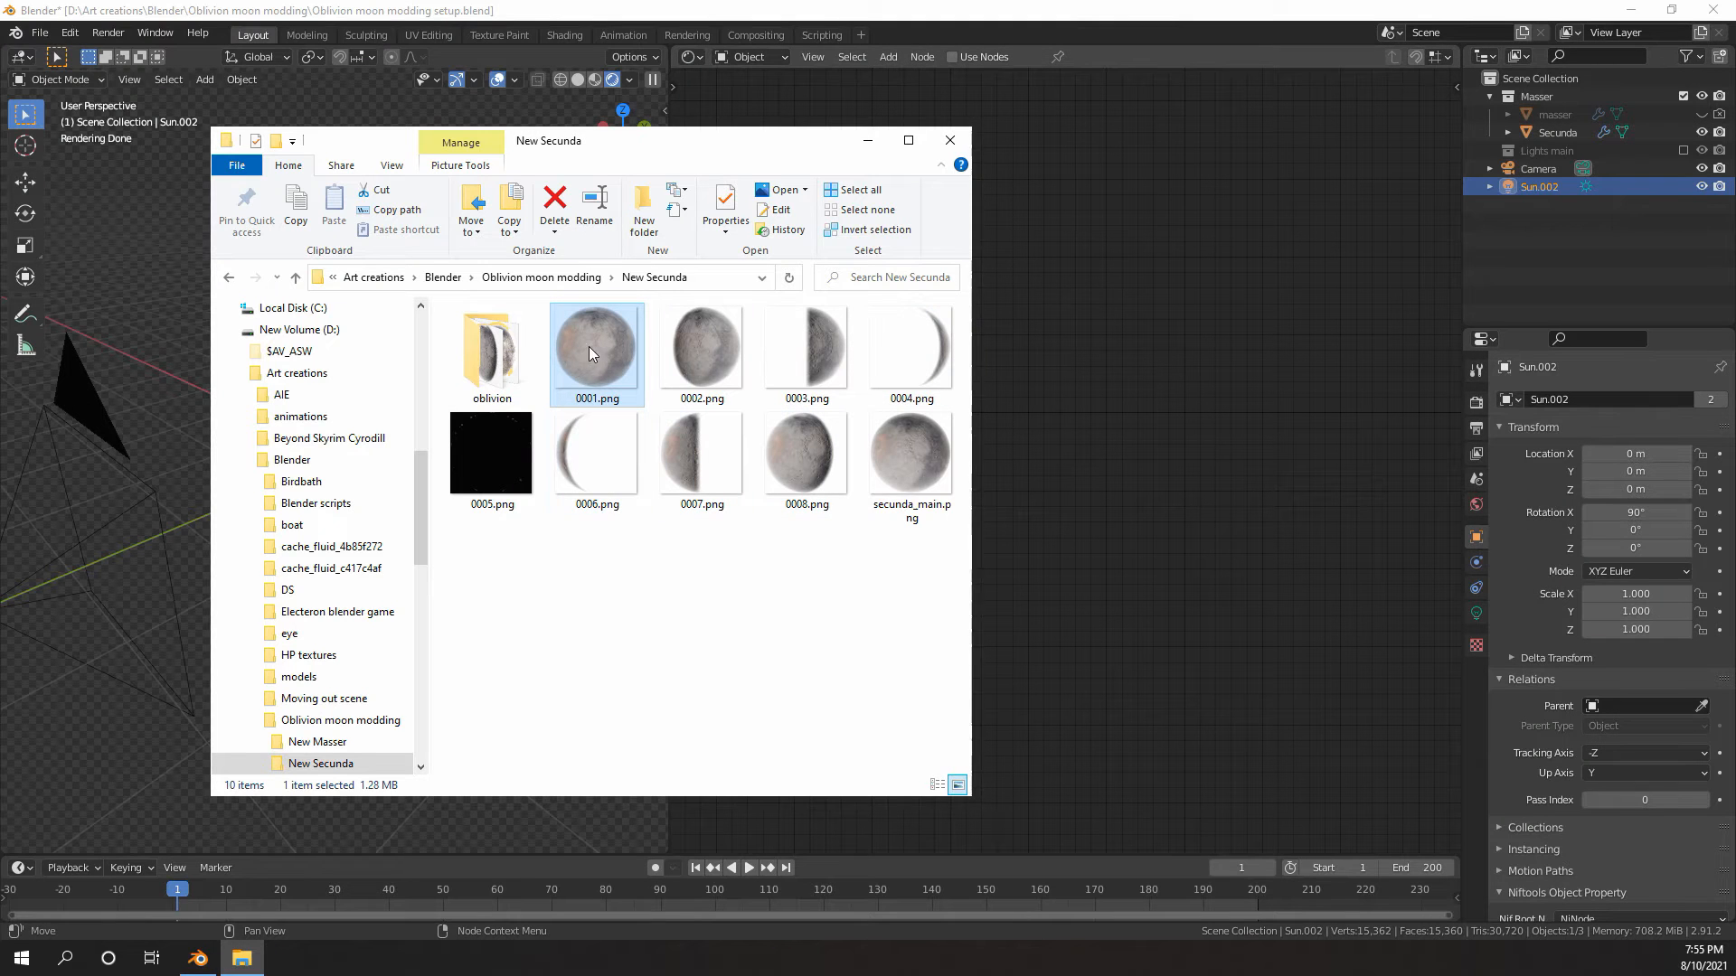
shift+click(796, 455)
double_click(911, 452)
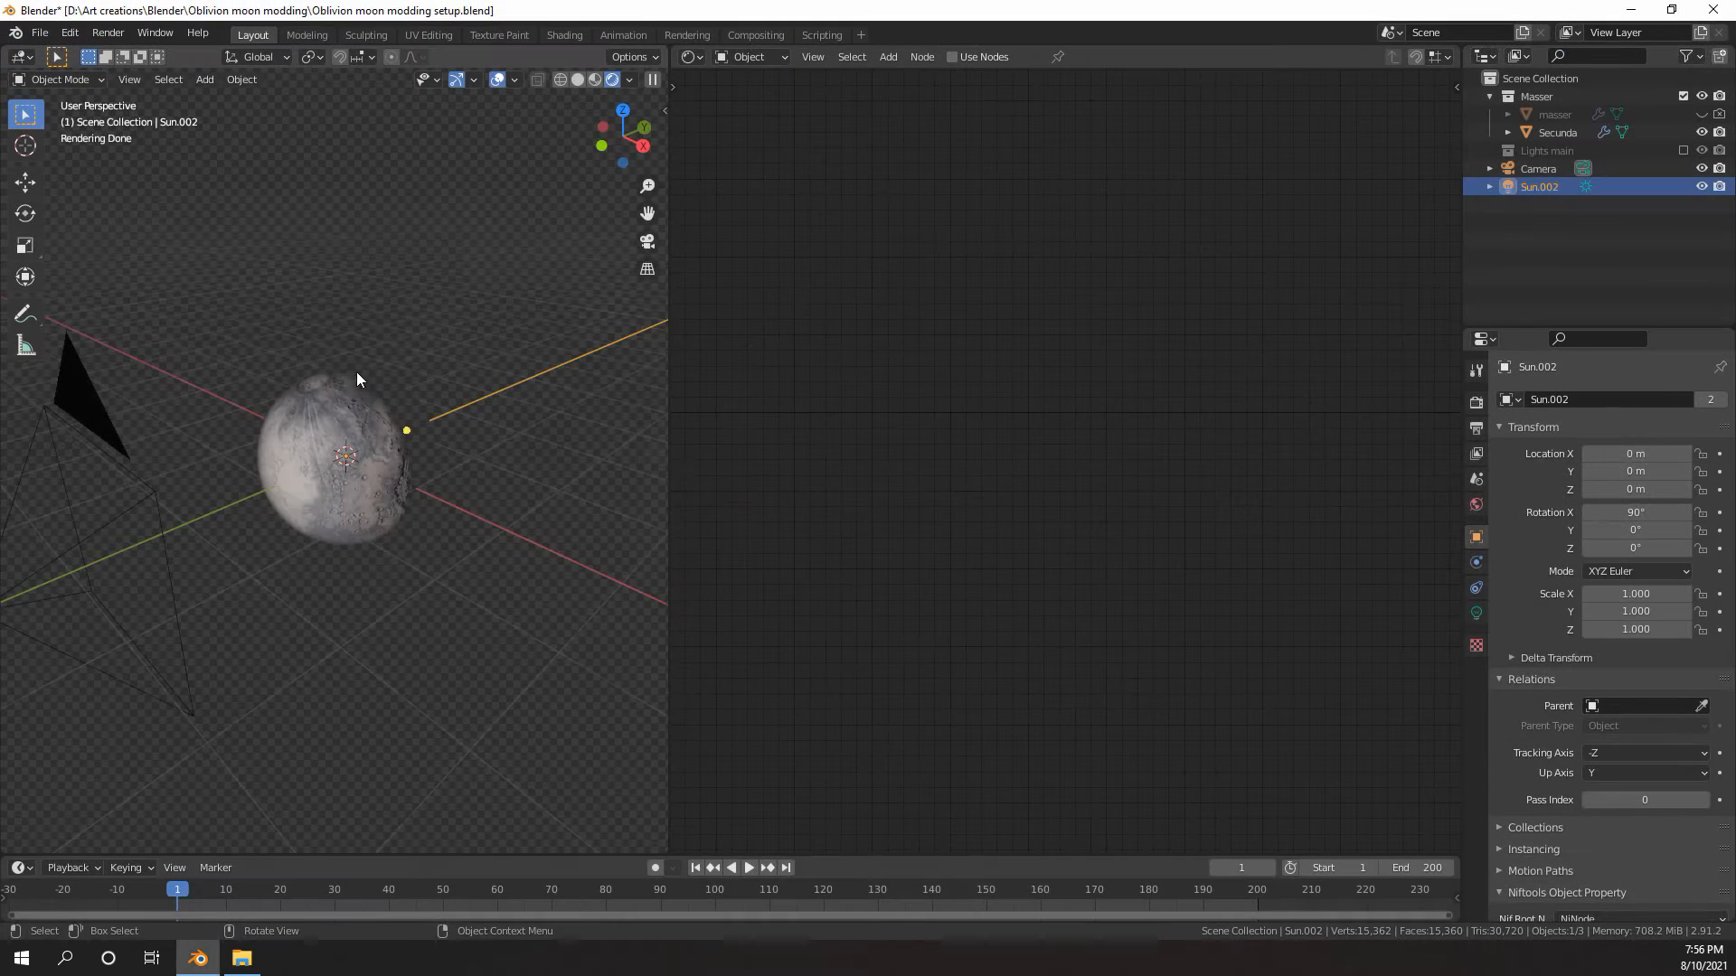
- Examine the rendered moon from several angles and review the view layer and render settings
scroll(459, 353, up, 2)
scroll(459, 353, up, 2)
scroll(414, 367, down, 8)
middle_drag(457, 354, 344, 378)
scroll(463, 410, up, 6)
scroll(420, 483, down, 6)
scroll(364, 417, up, 5)
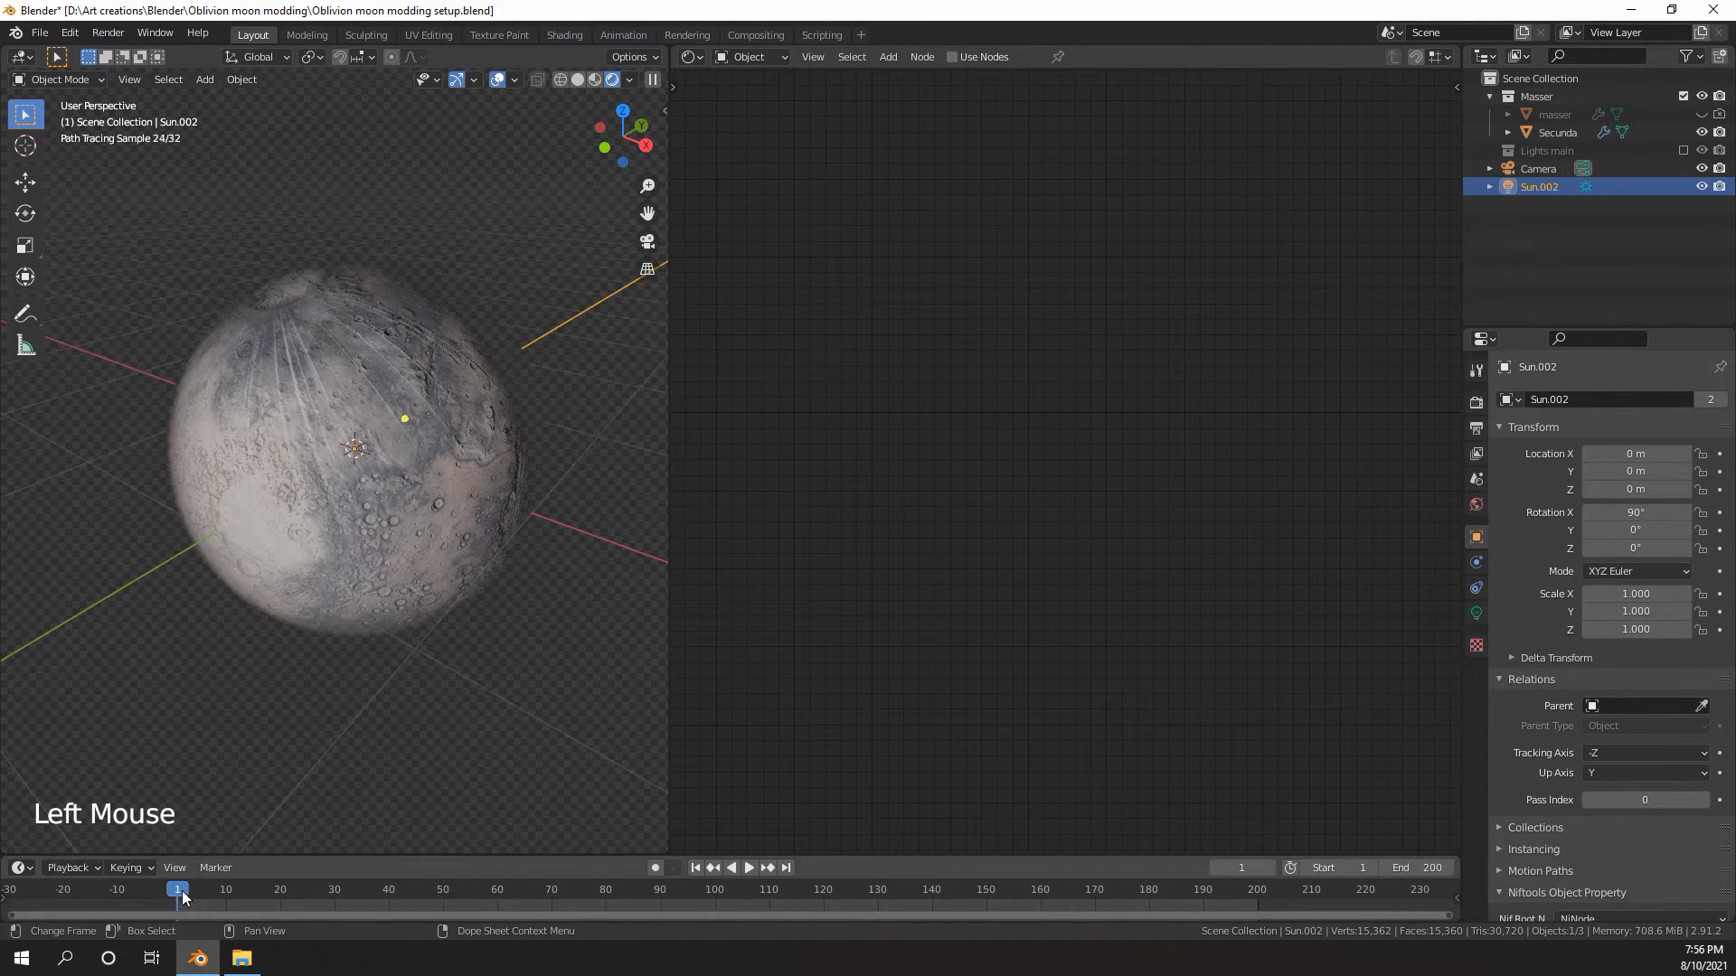
click(1477, 428)
click(1477, 449)
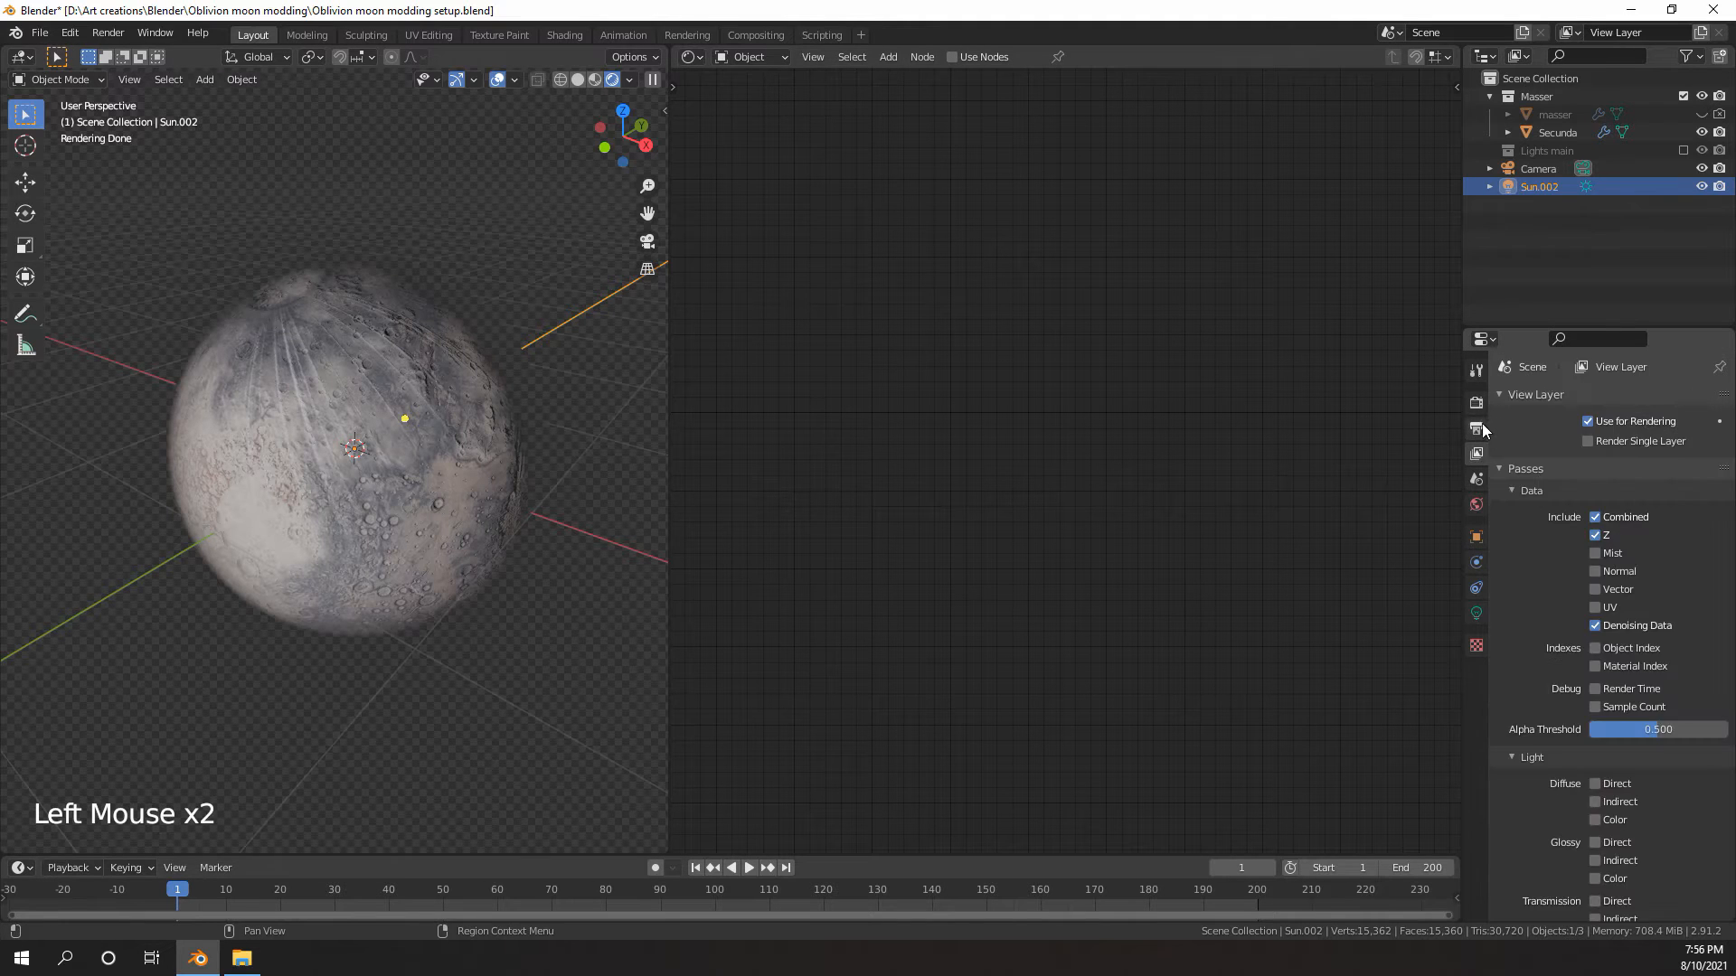
click(1476, 402)
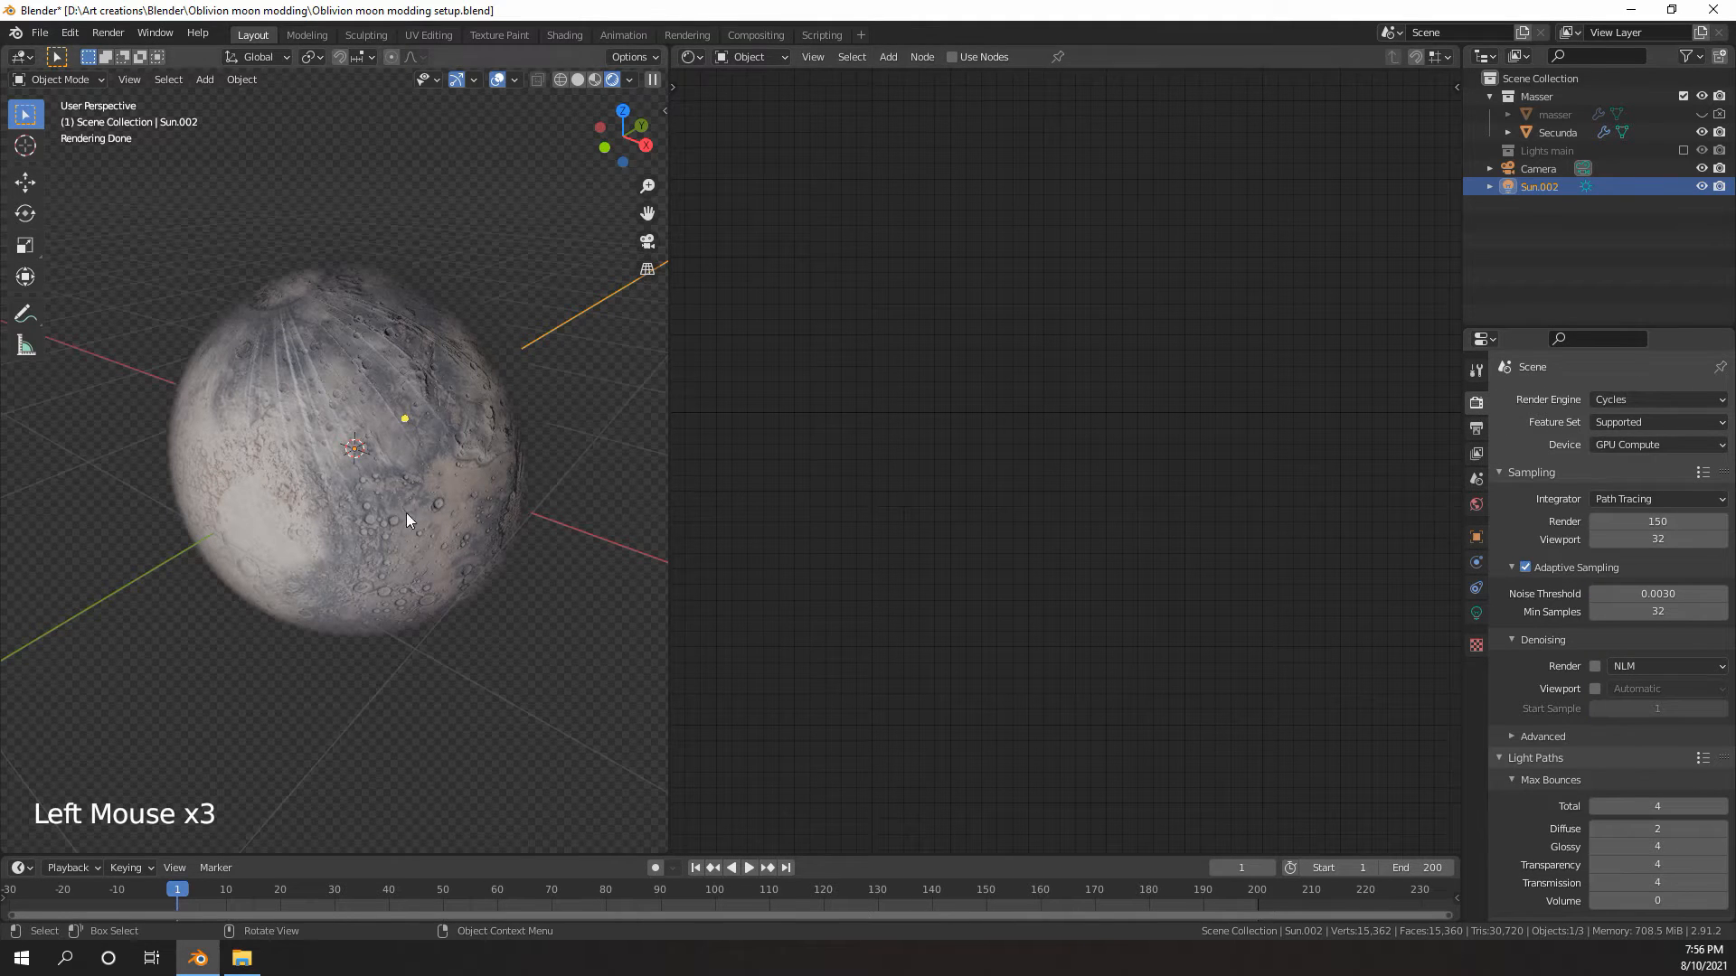
middle_drag(405, 513, 391, 400)
scroll(353, 496, up, 1)
scroll(362, 496, down, 2)
scroll(392, 401, down, 4)
scroll(425, 358, up, 3)
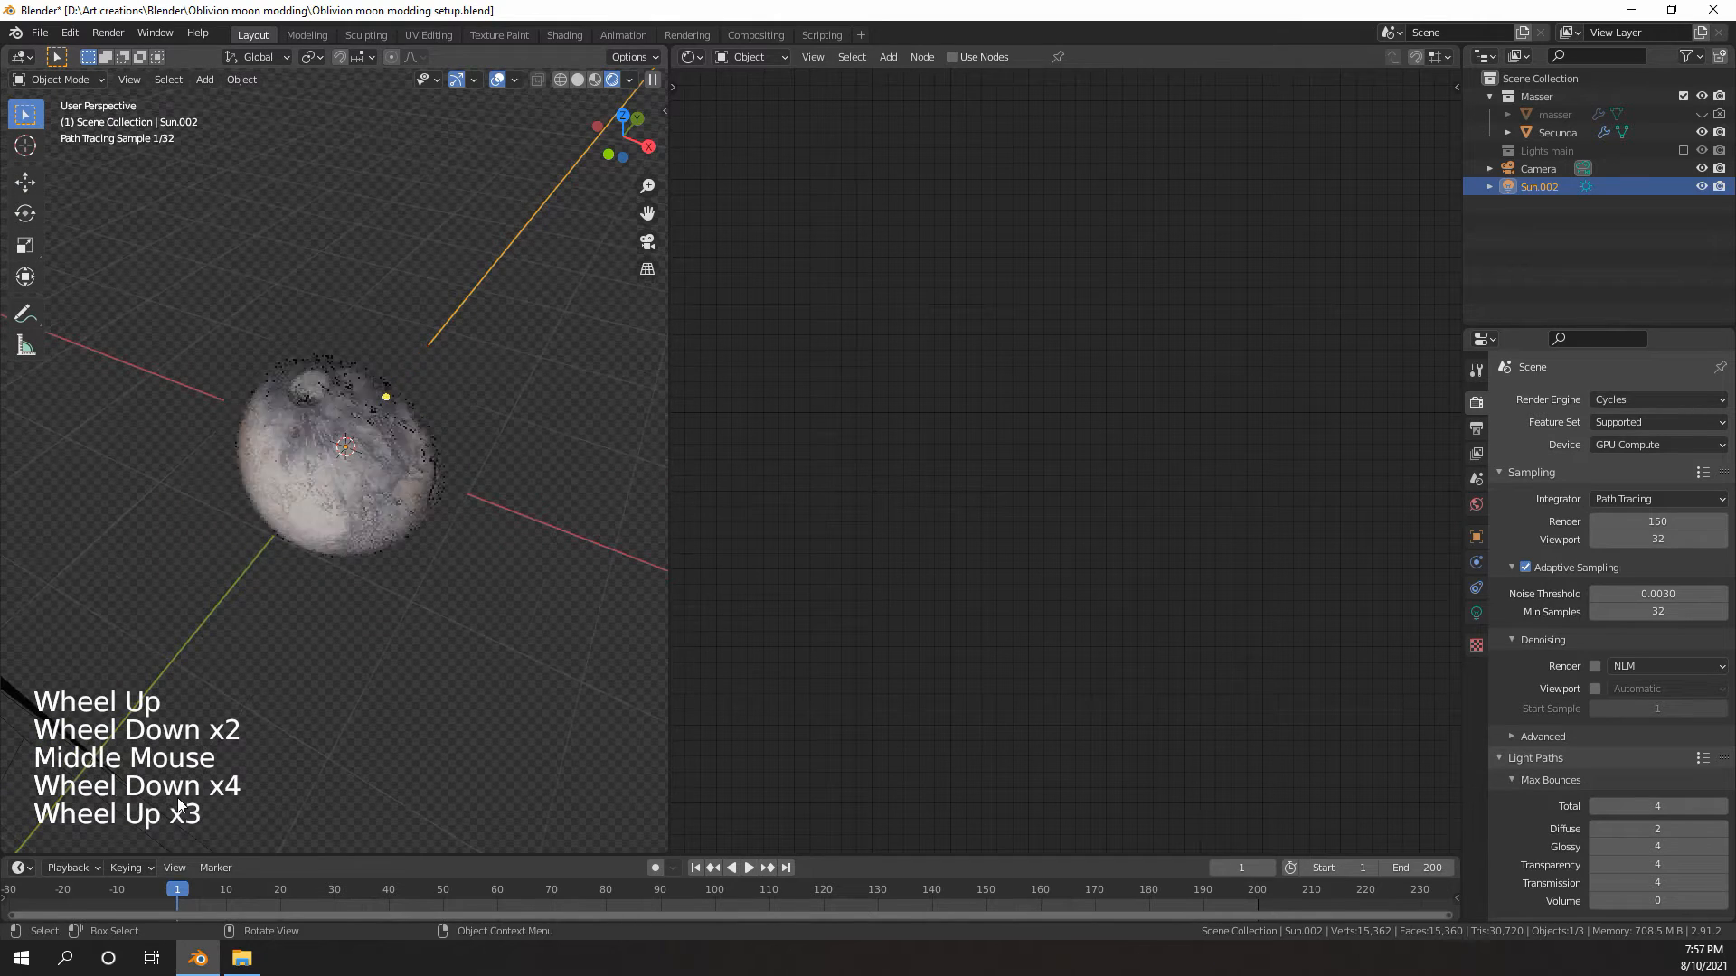
middle_drag(213, 609, 335, 554)
- Set the scene's end frame to 8 in the output settings
click(1476, 453)
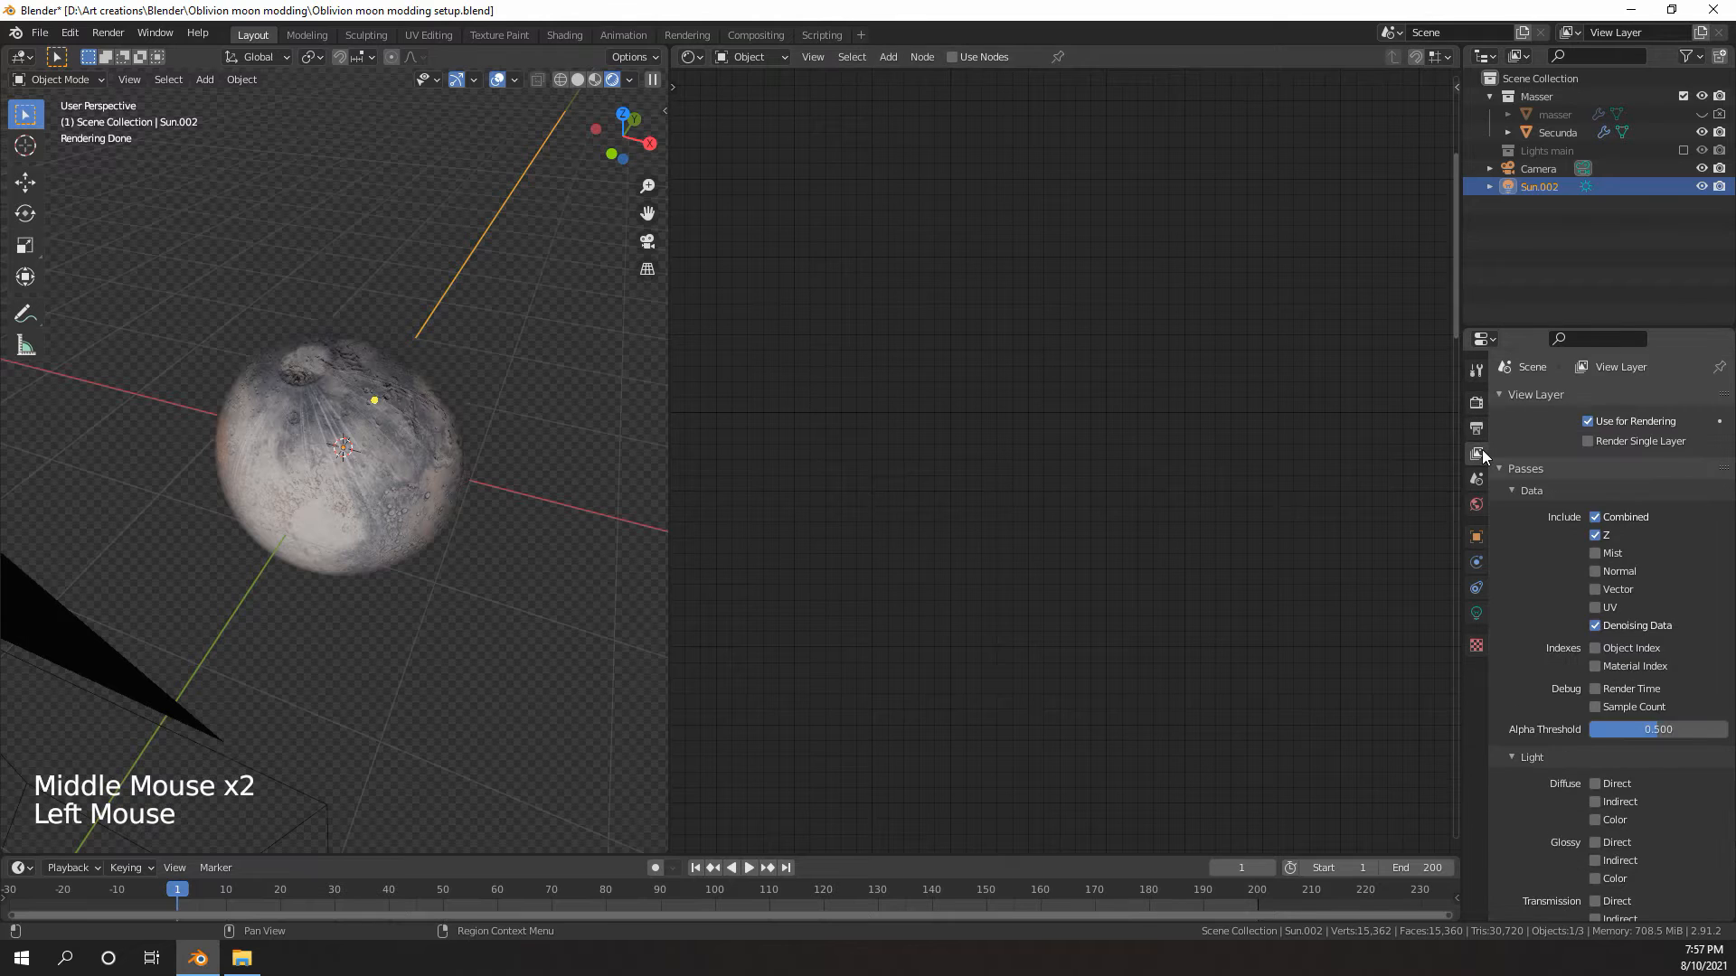
click(1477, 430)
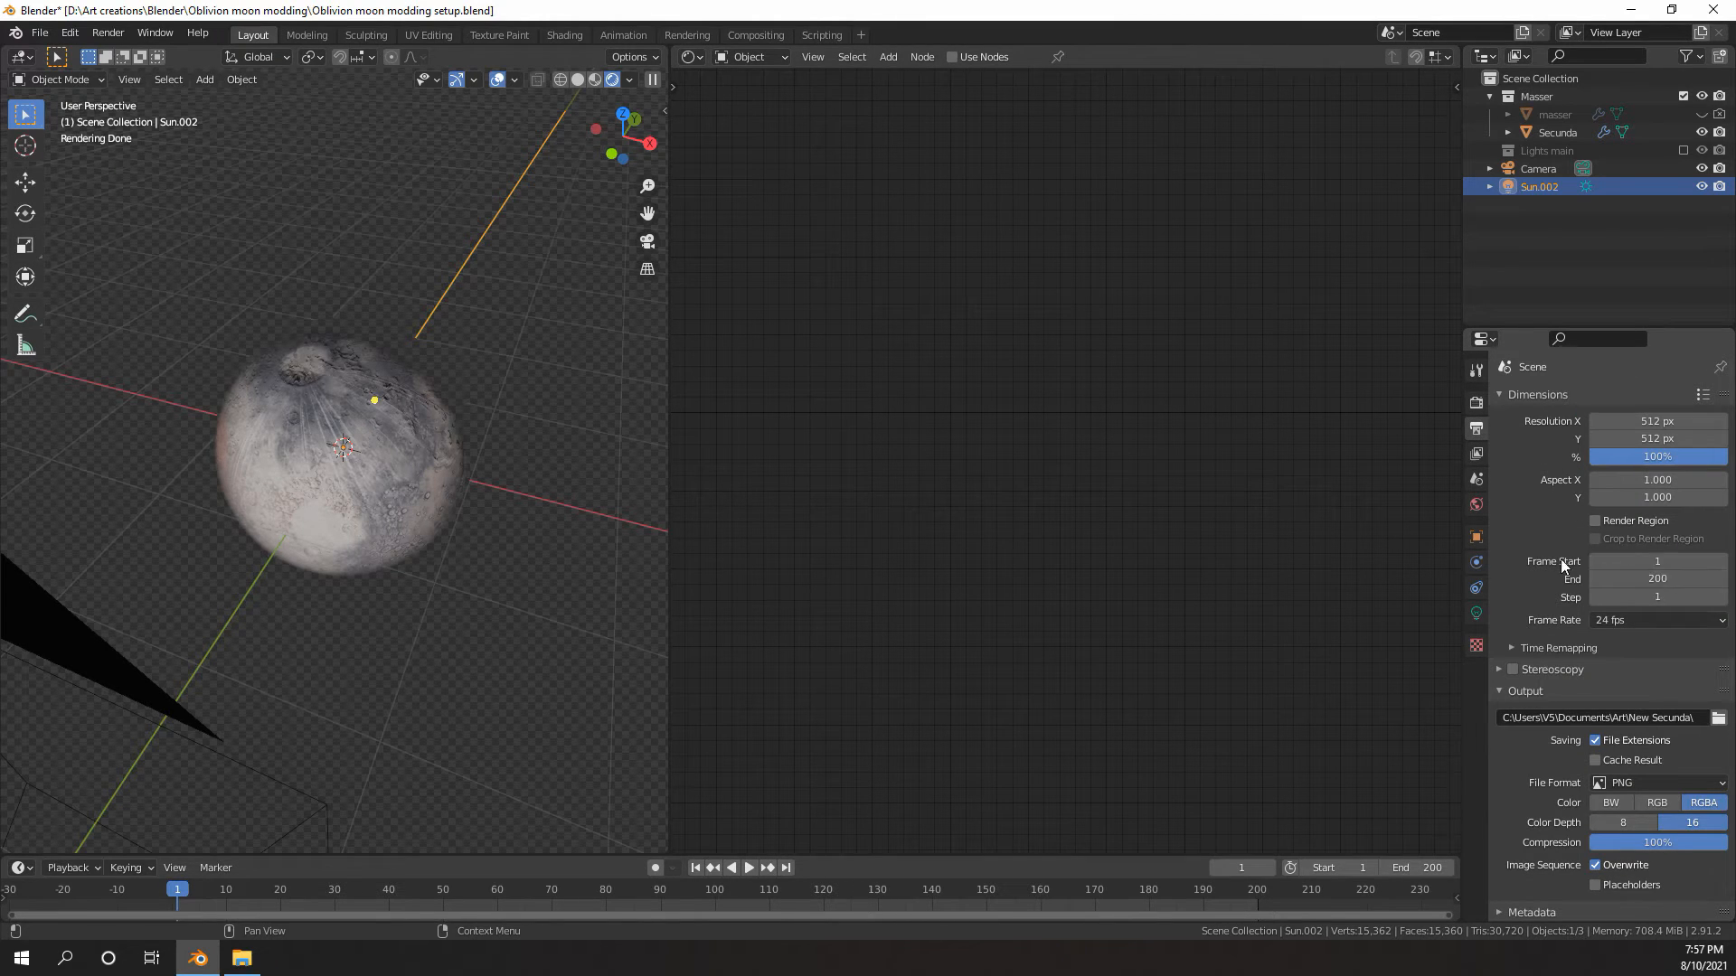
click(1654, 579)
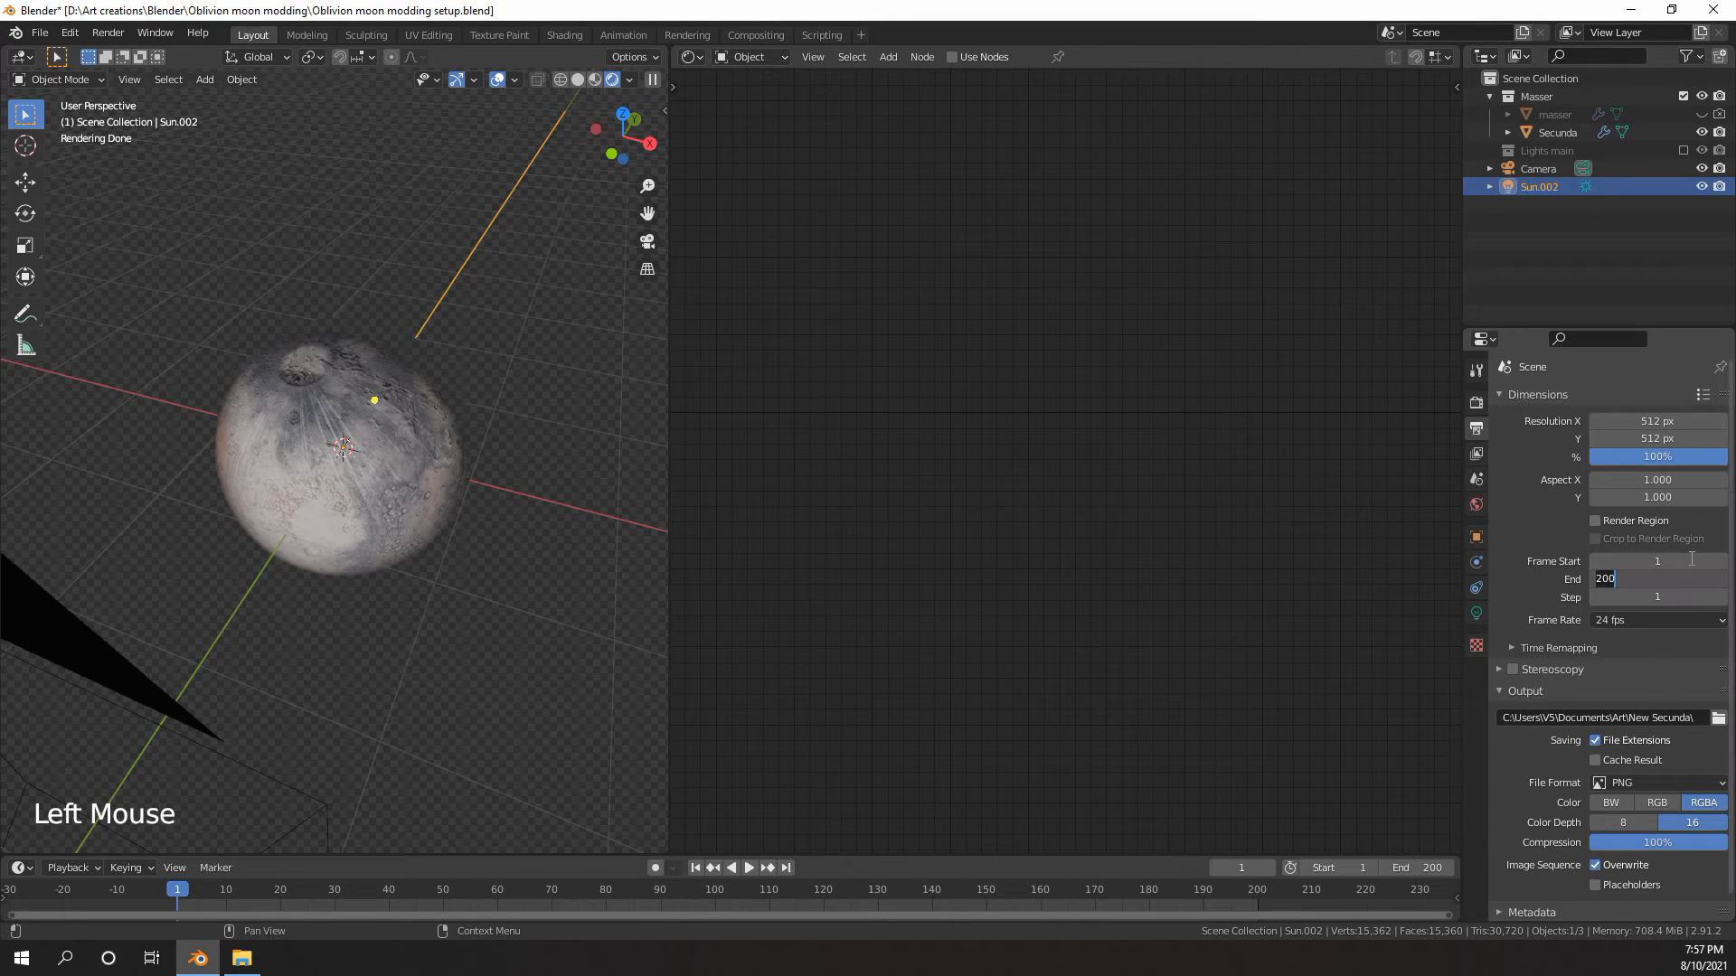
text(8)
key(Return)
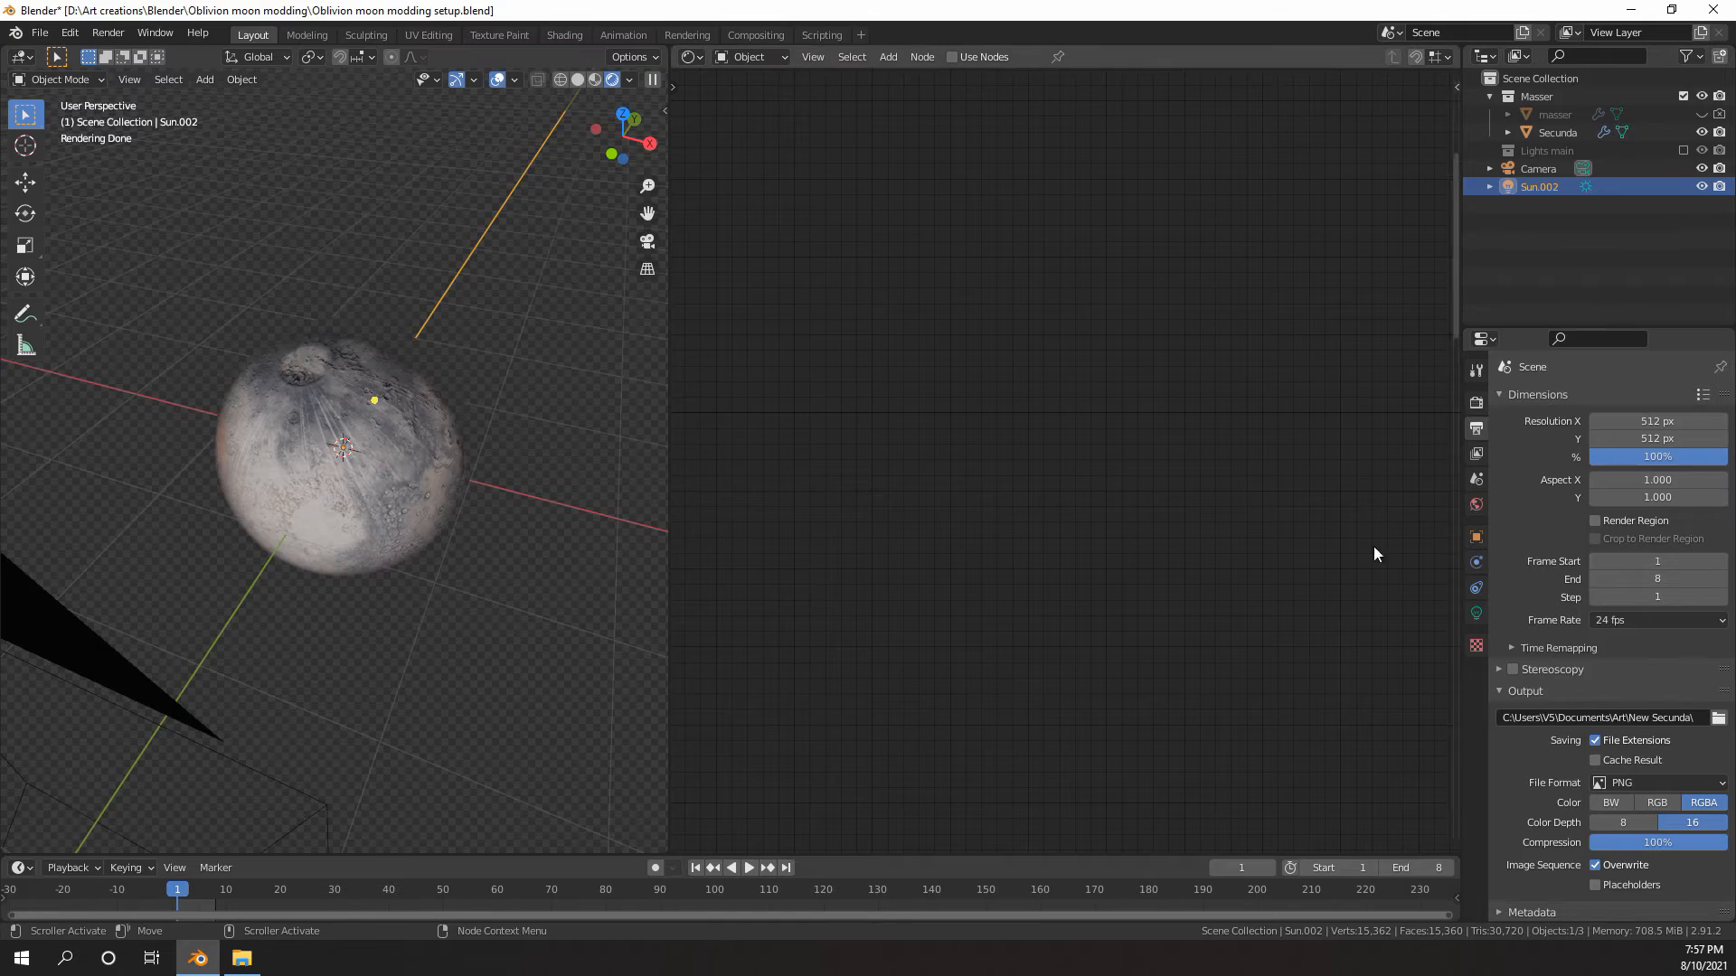
- Select the Sun.002 light and examine how it lights the rendered moon, both close up and from farther away
scroll(398, 651, up, 5)
scroll(422, 551, down, 4)
middle_drag(405, 606, 614, 496)
click(1539, 187)
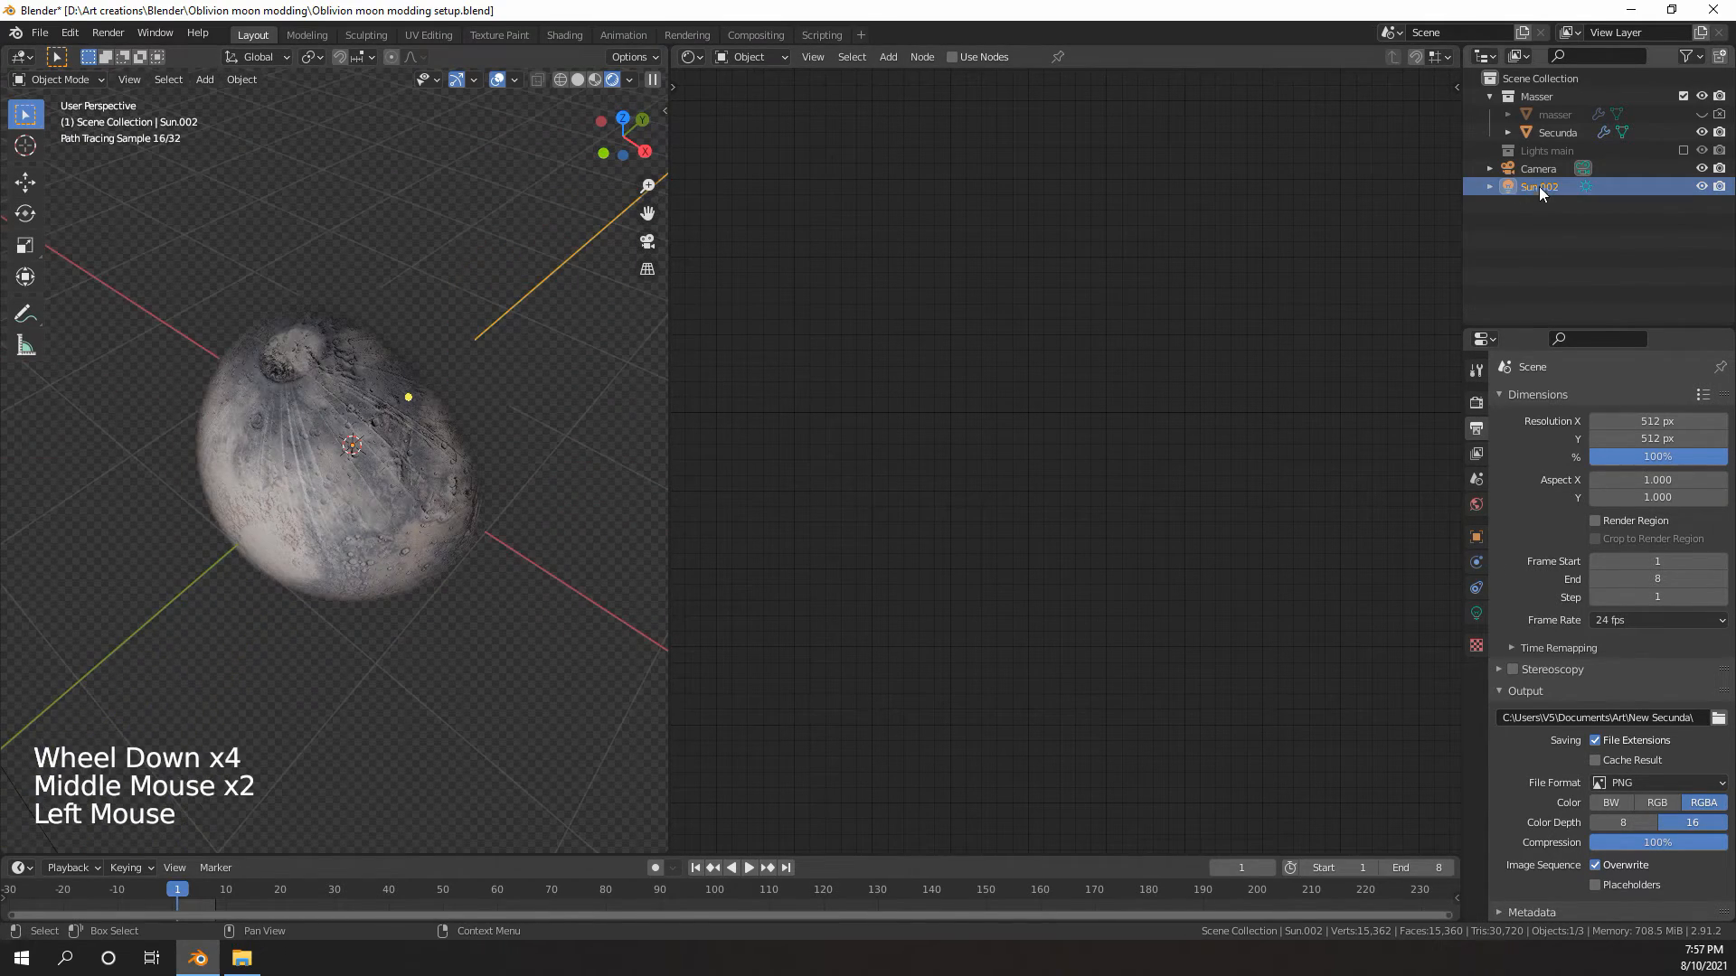
scroll(397, 441, down, 6)
middle_drag(398, 441, 432, 394)
scroll(419, 398, up, 9)
key(z)
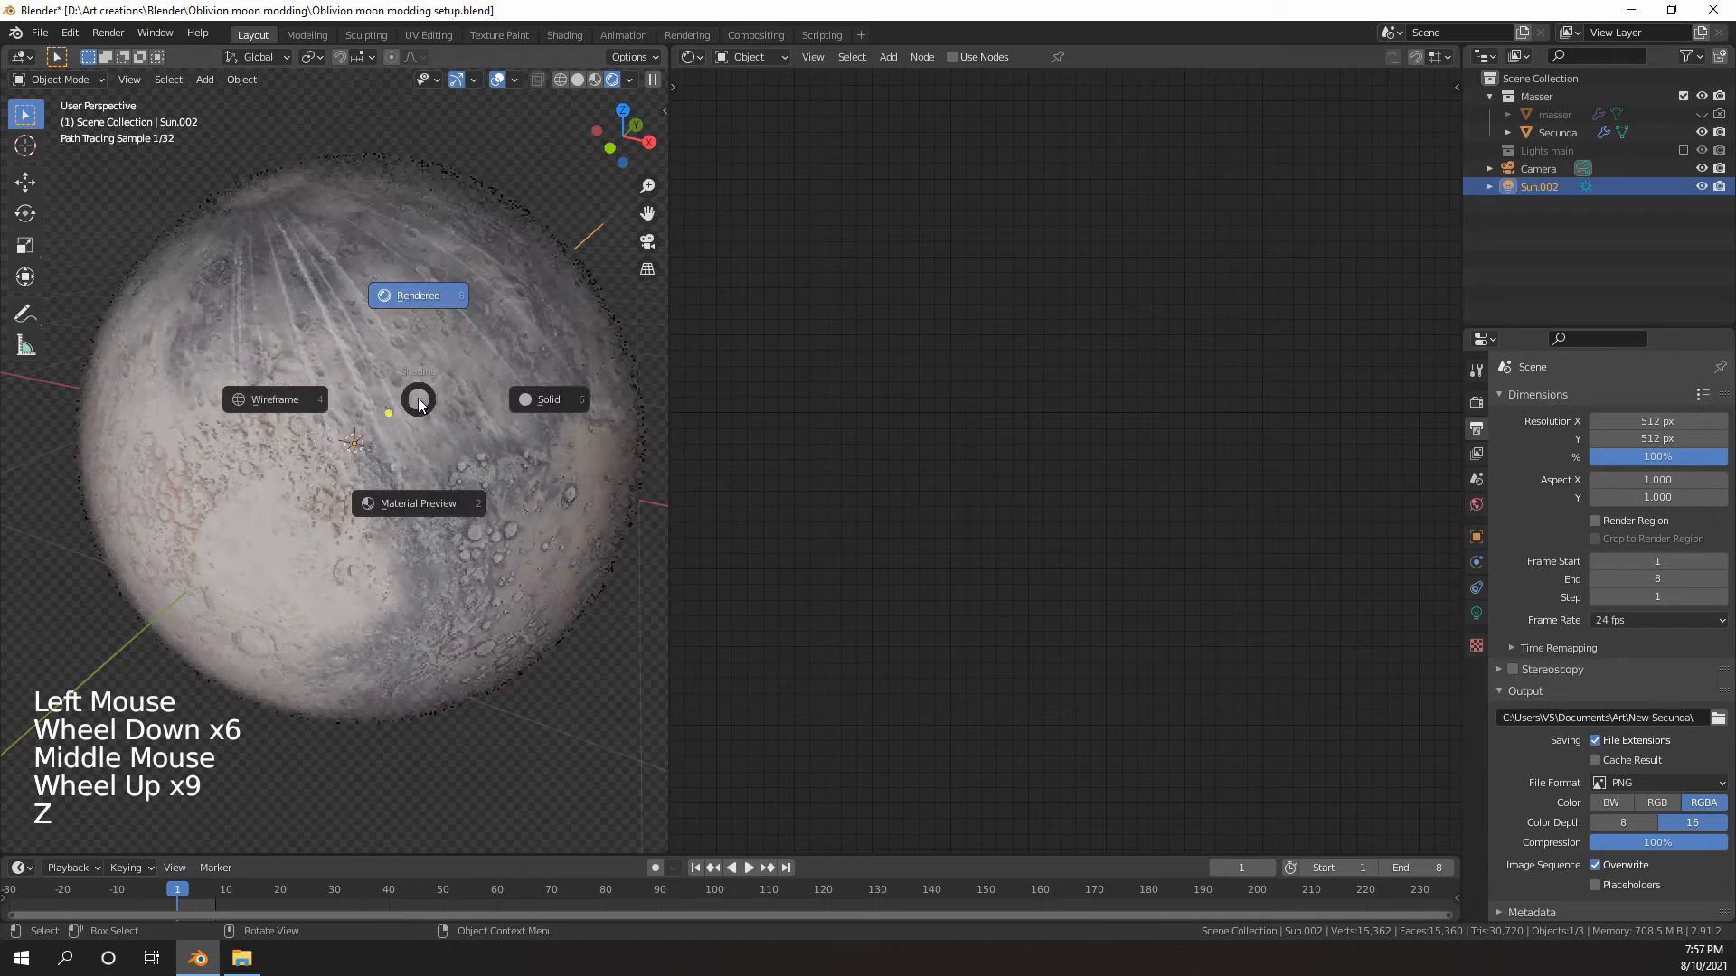
scroll(313, 481, up, 4)
mouse_move(279, 405)
middle_down()
mouse_move(313, 481)
mouse_move(378, 400)
middle_up()
scroll(378, 399, up, 4)
scroll(378, 400, down, 4)
scroll(376, 411, up, 4)
scroll(375, 411, down, 6)
- Switch the viewport to wireframe shading and insert a Rotation keyframe for the Sun.002 light on frame 1
key(z)
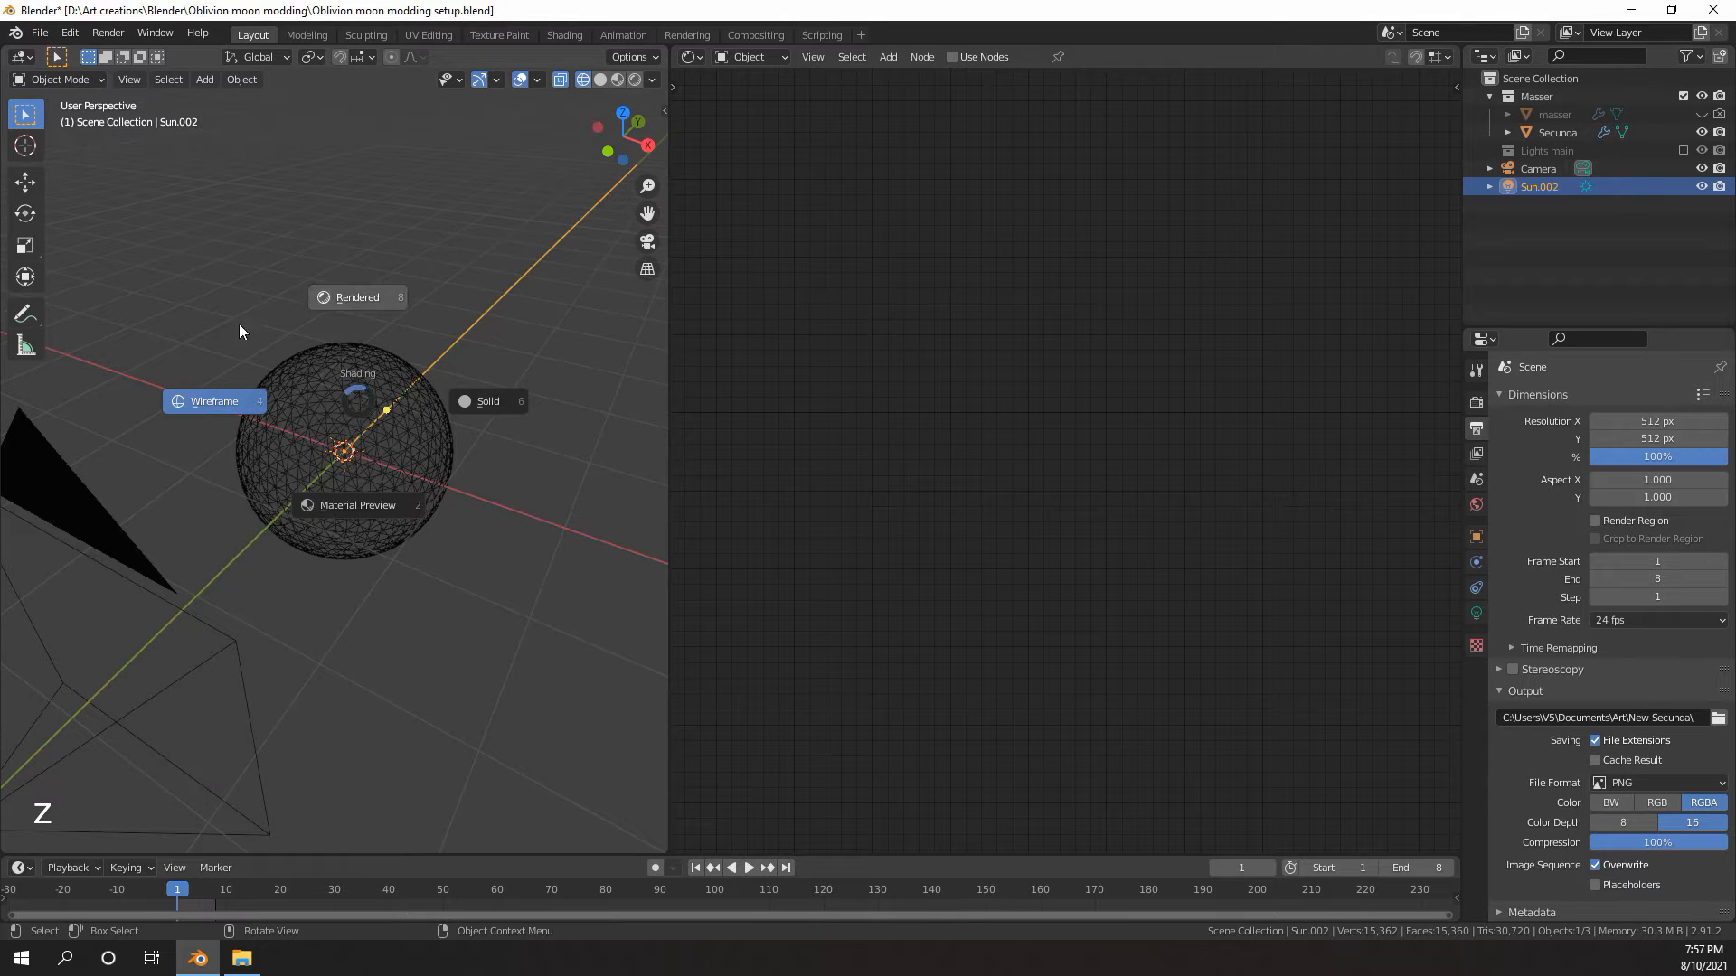
scroll(392, 362, up, 4)
middle_drag(392, 362, 470, 271)
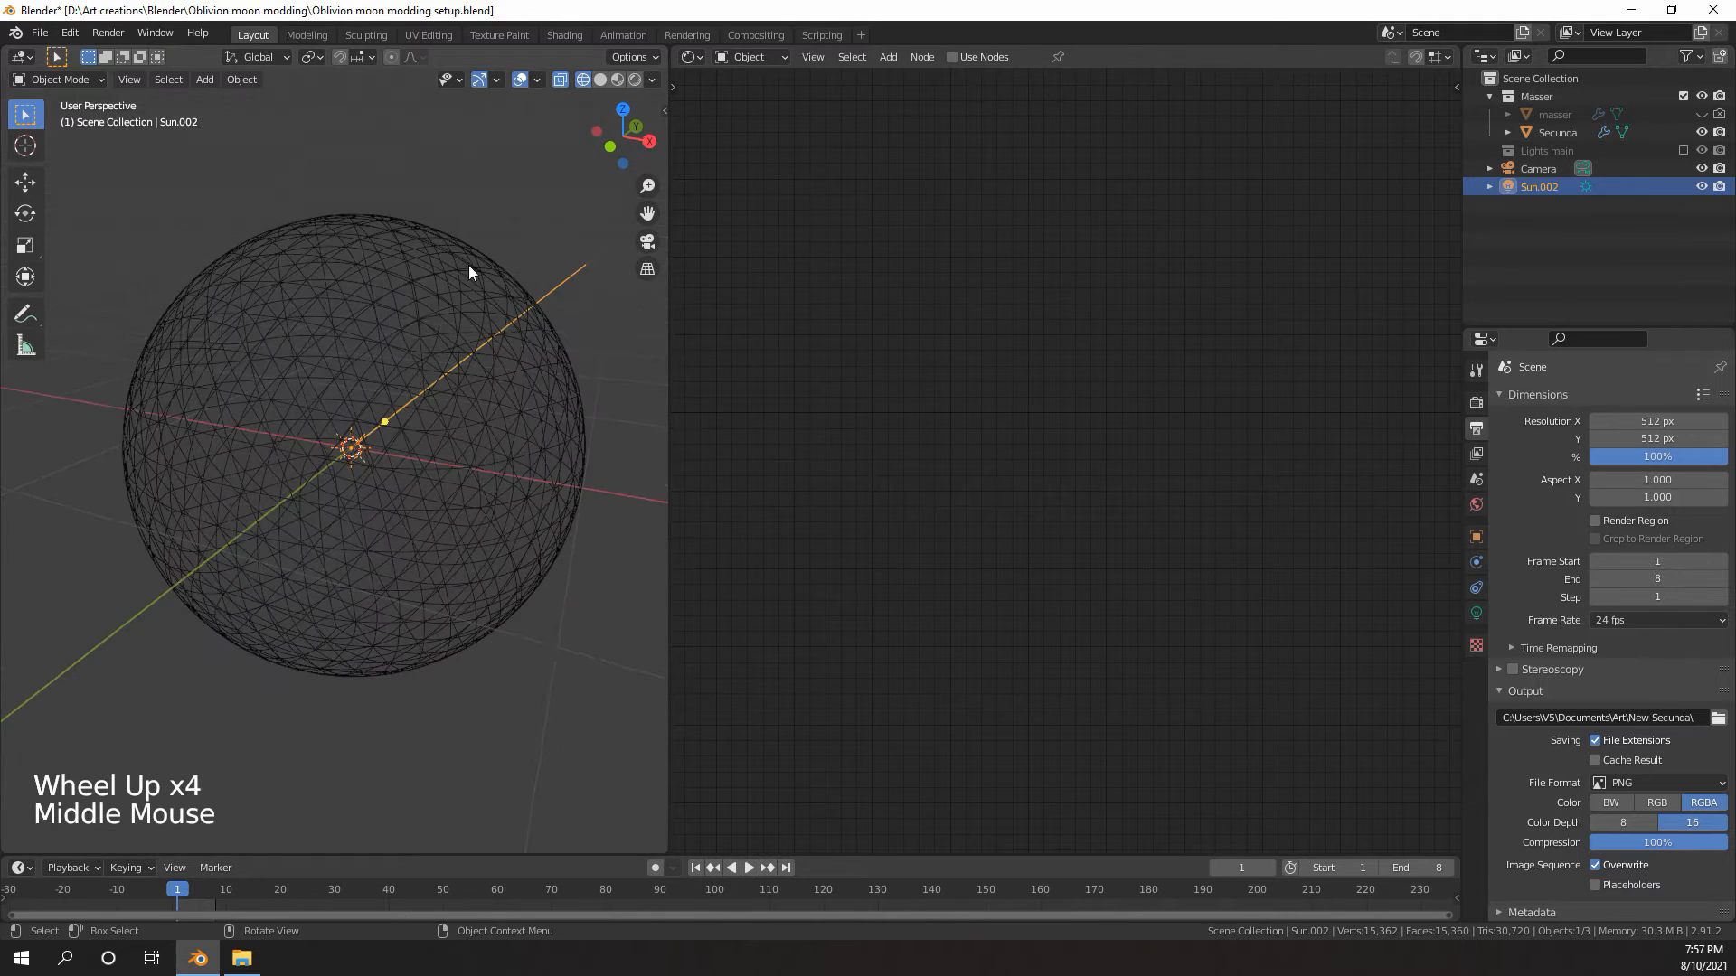
scroll(374, 432, up, 3)
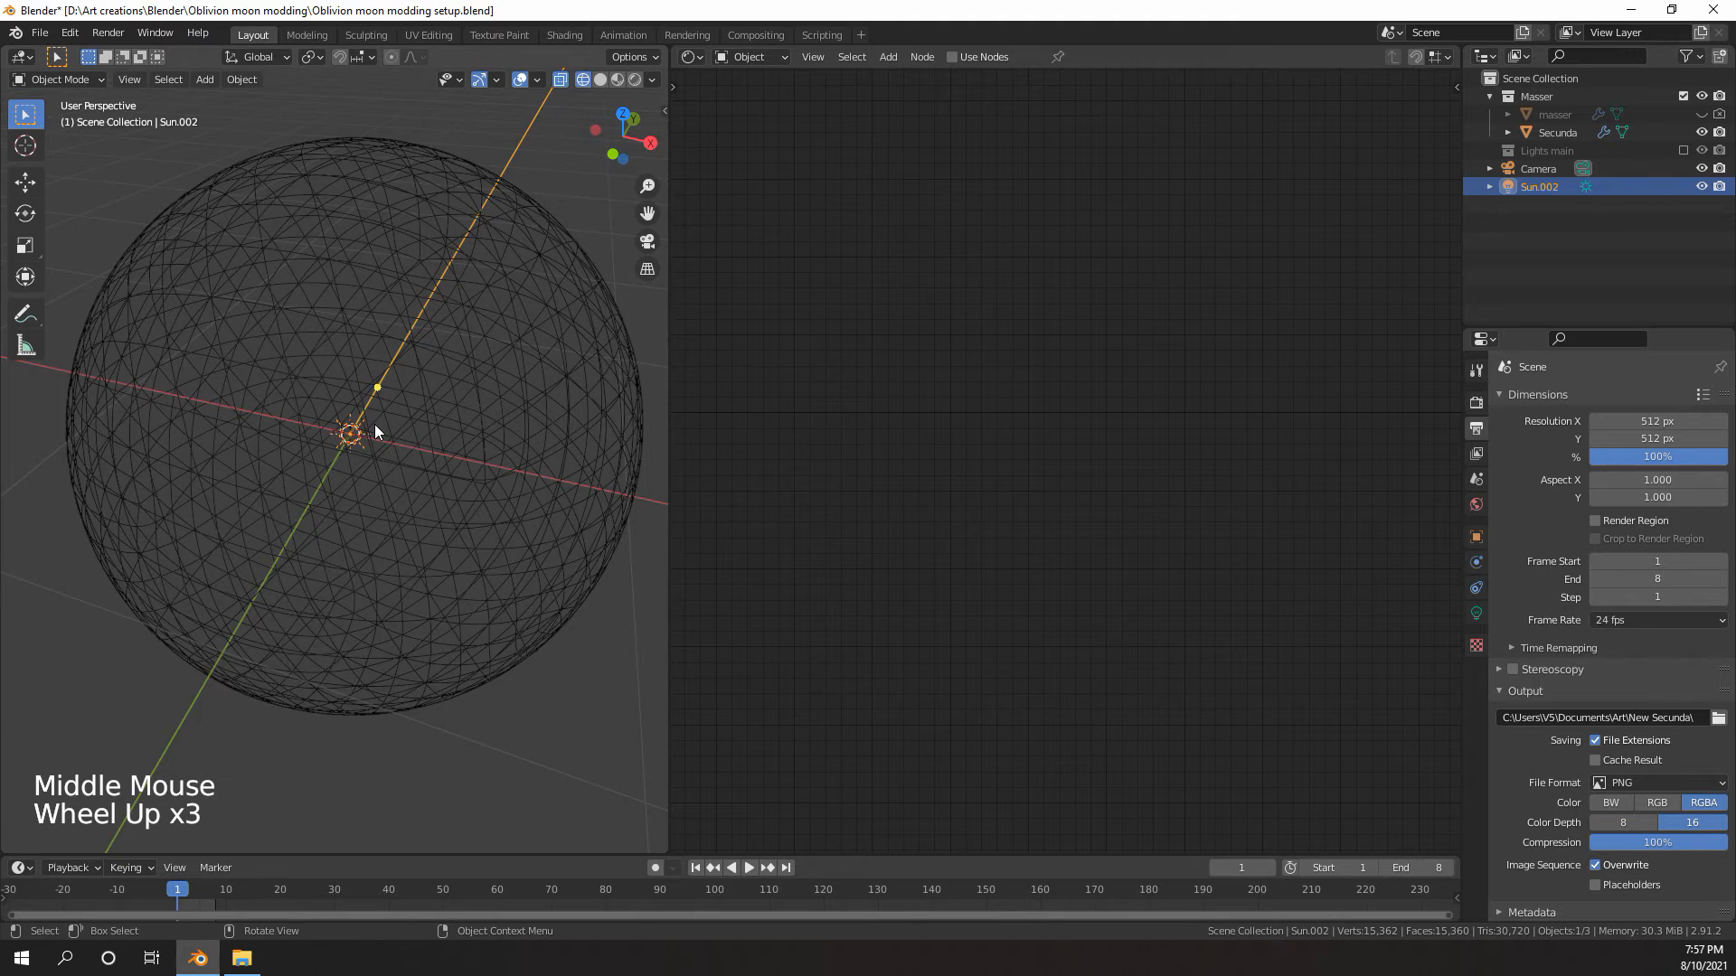
middle_drag(374, 425, 376, 410)
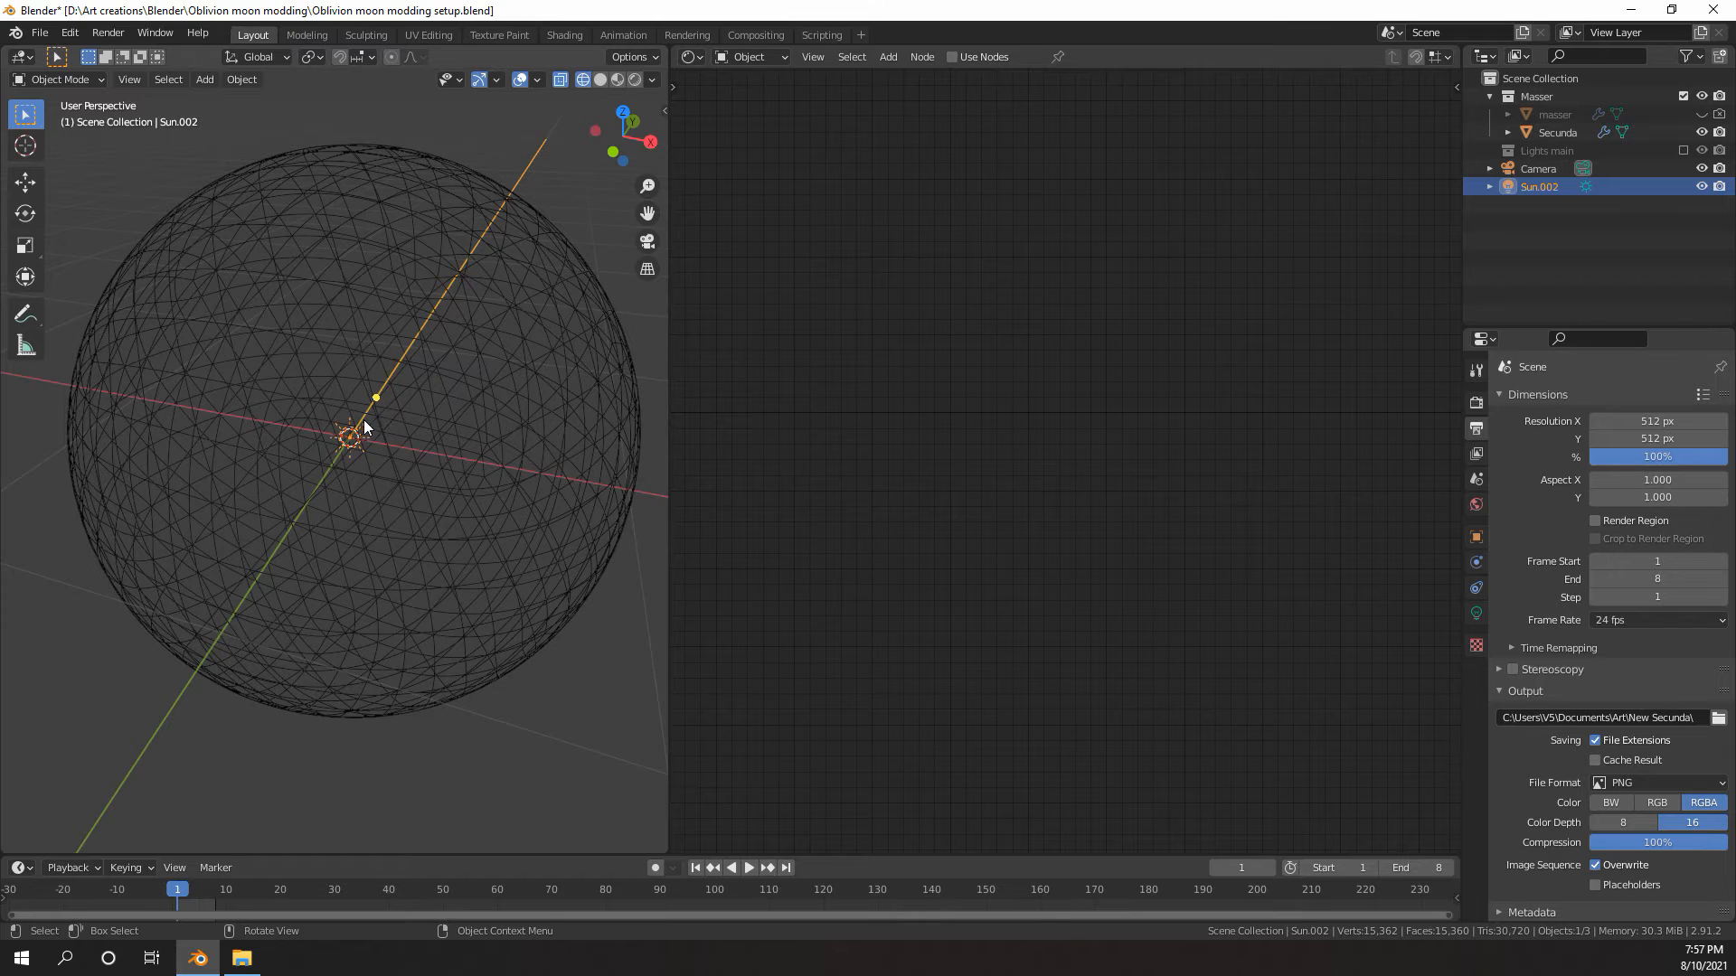
key(i)
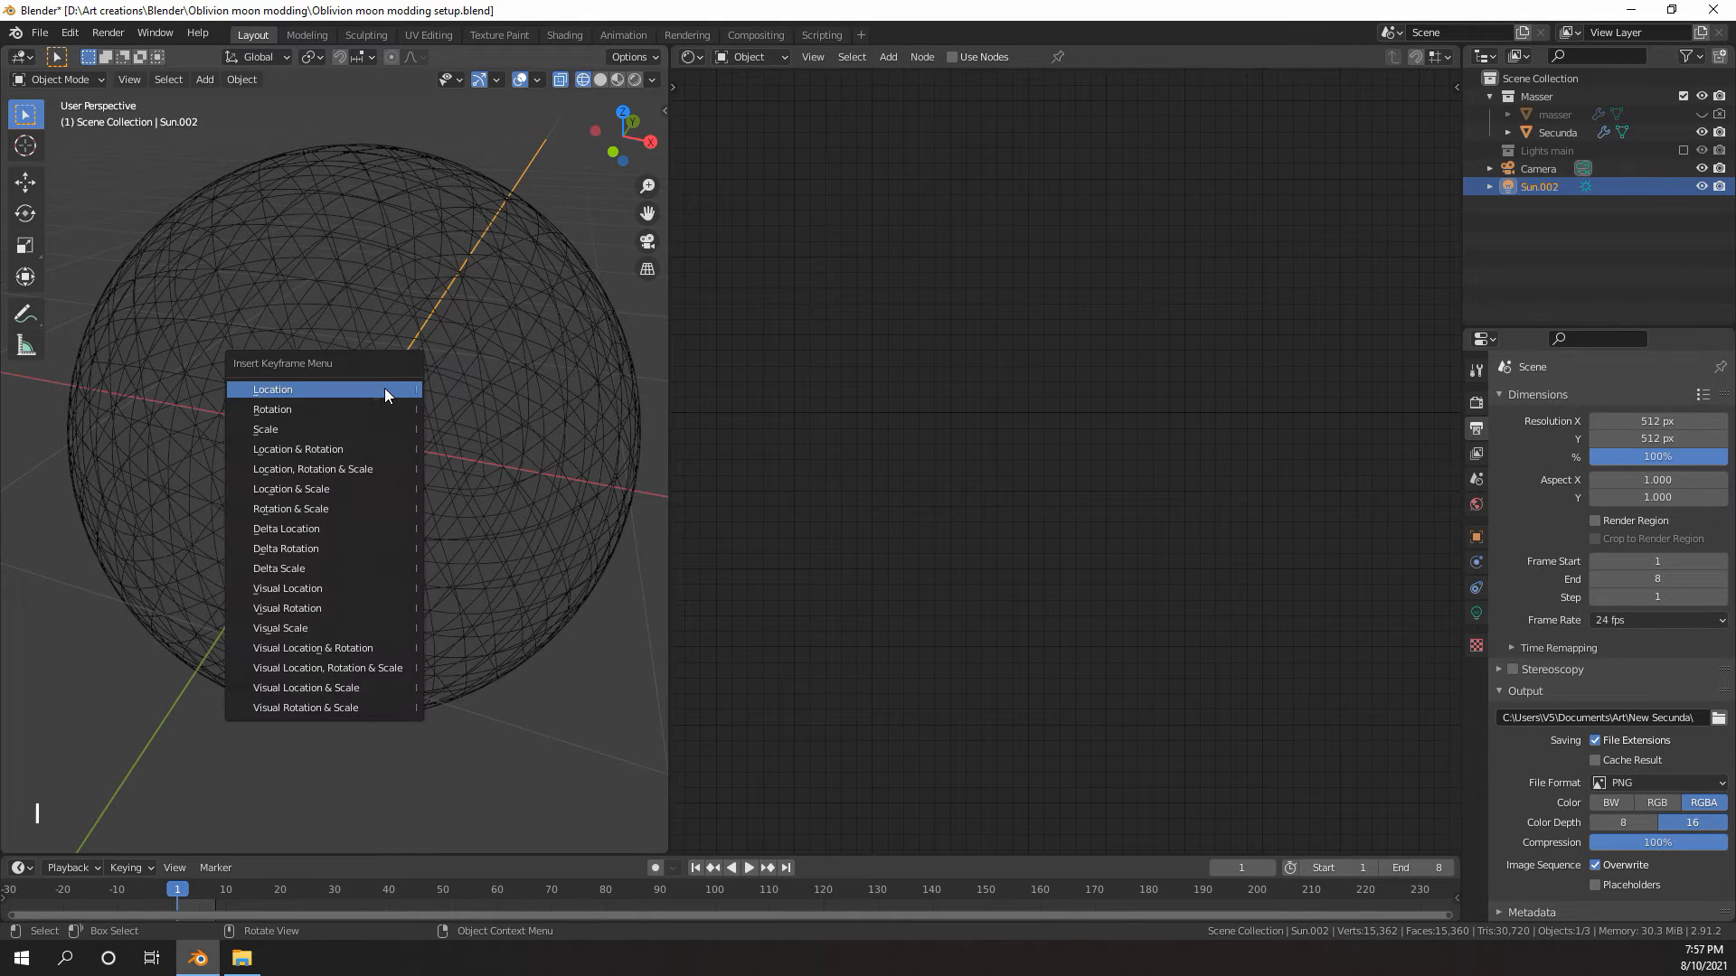
click(273, 411)
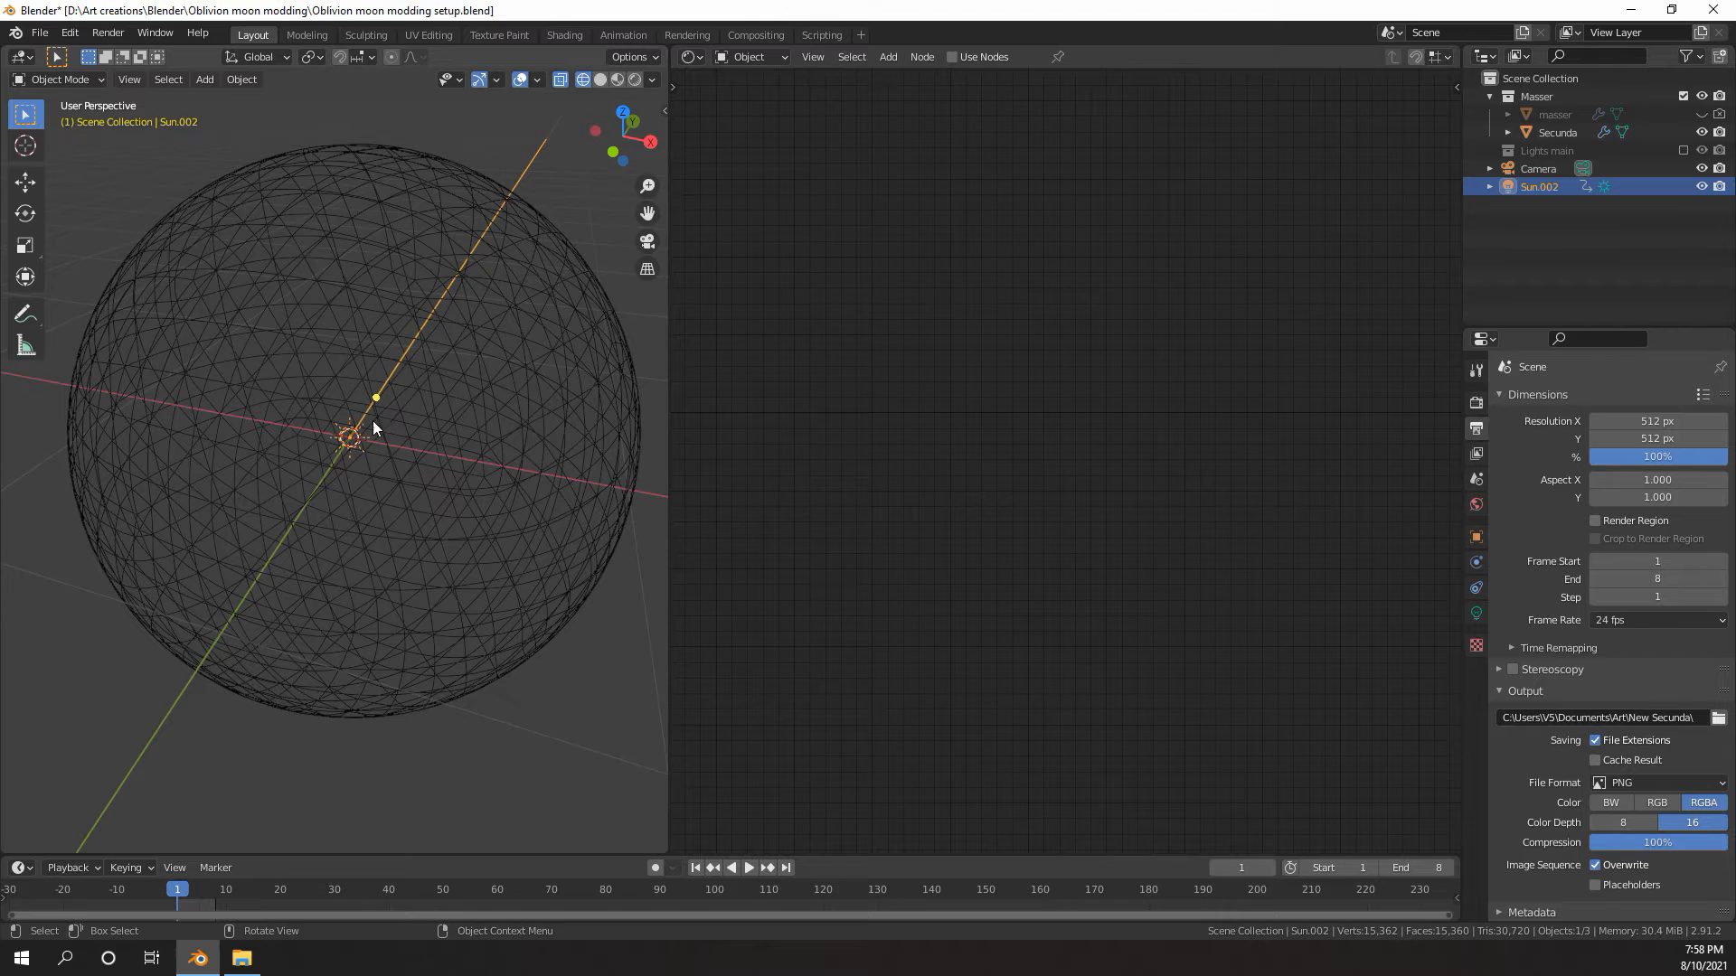
- Advance the timeline to frame 2 and try a free rotation of the Sun.002 light
click(1270, 868)
key(r)
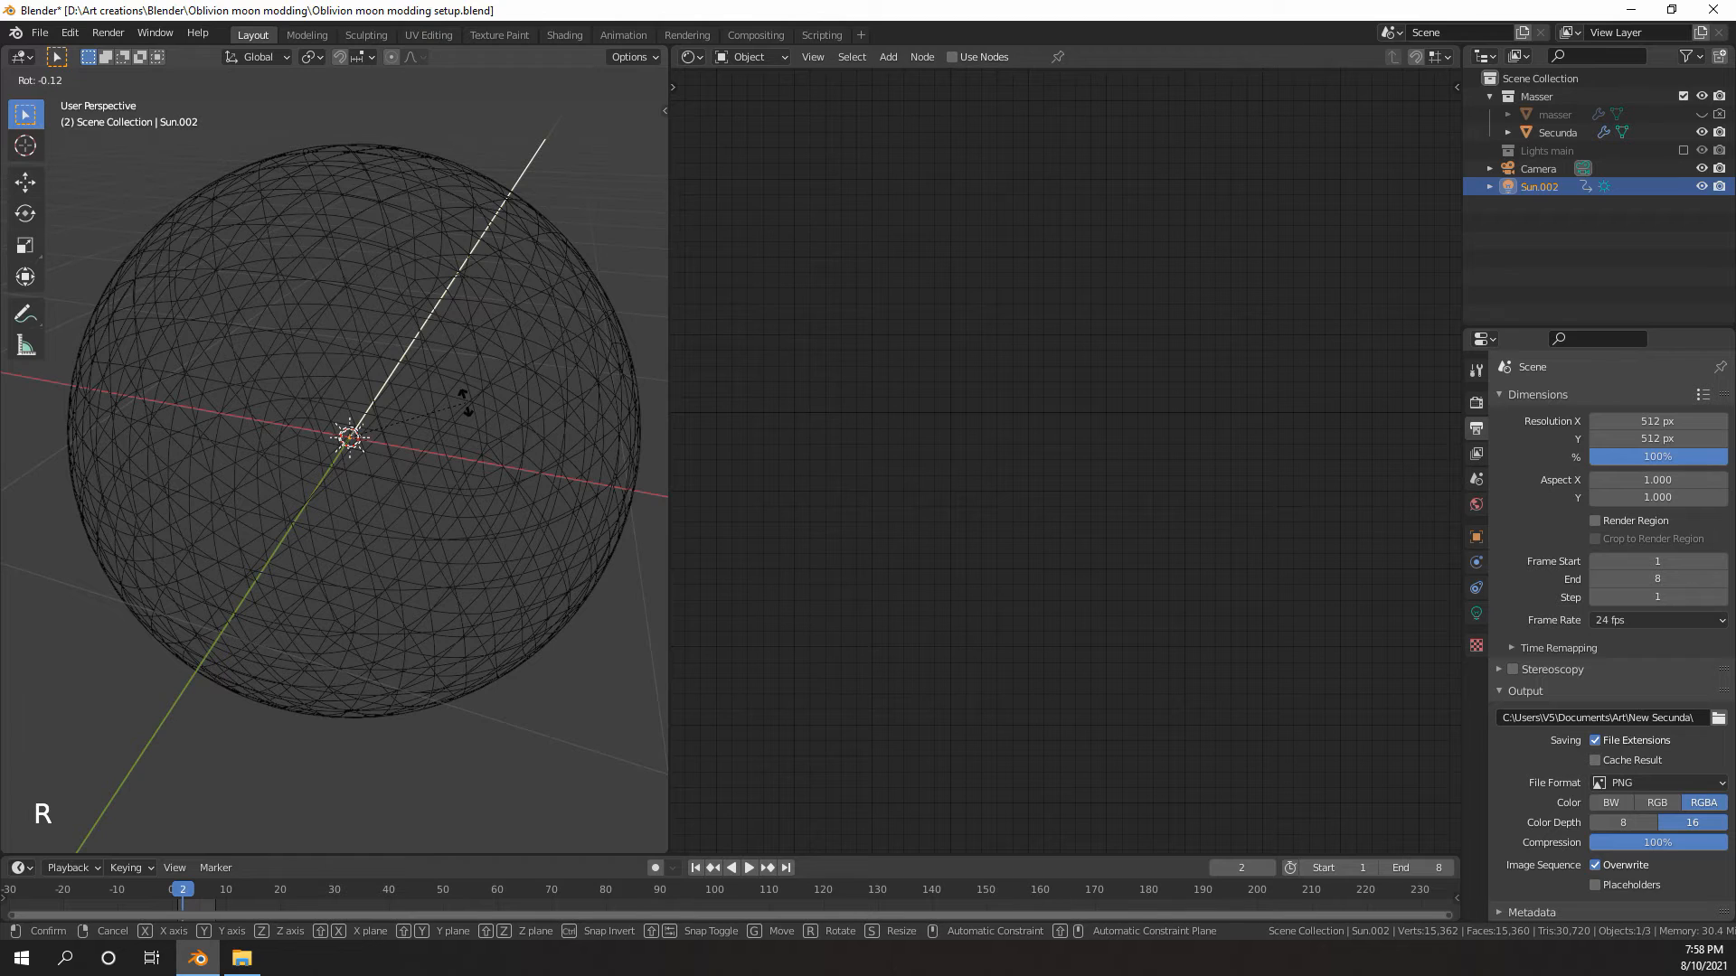
click(469, 392)
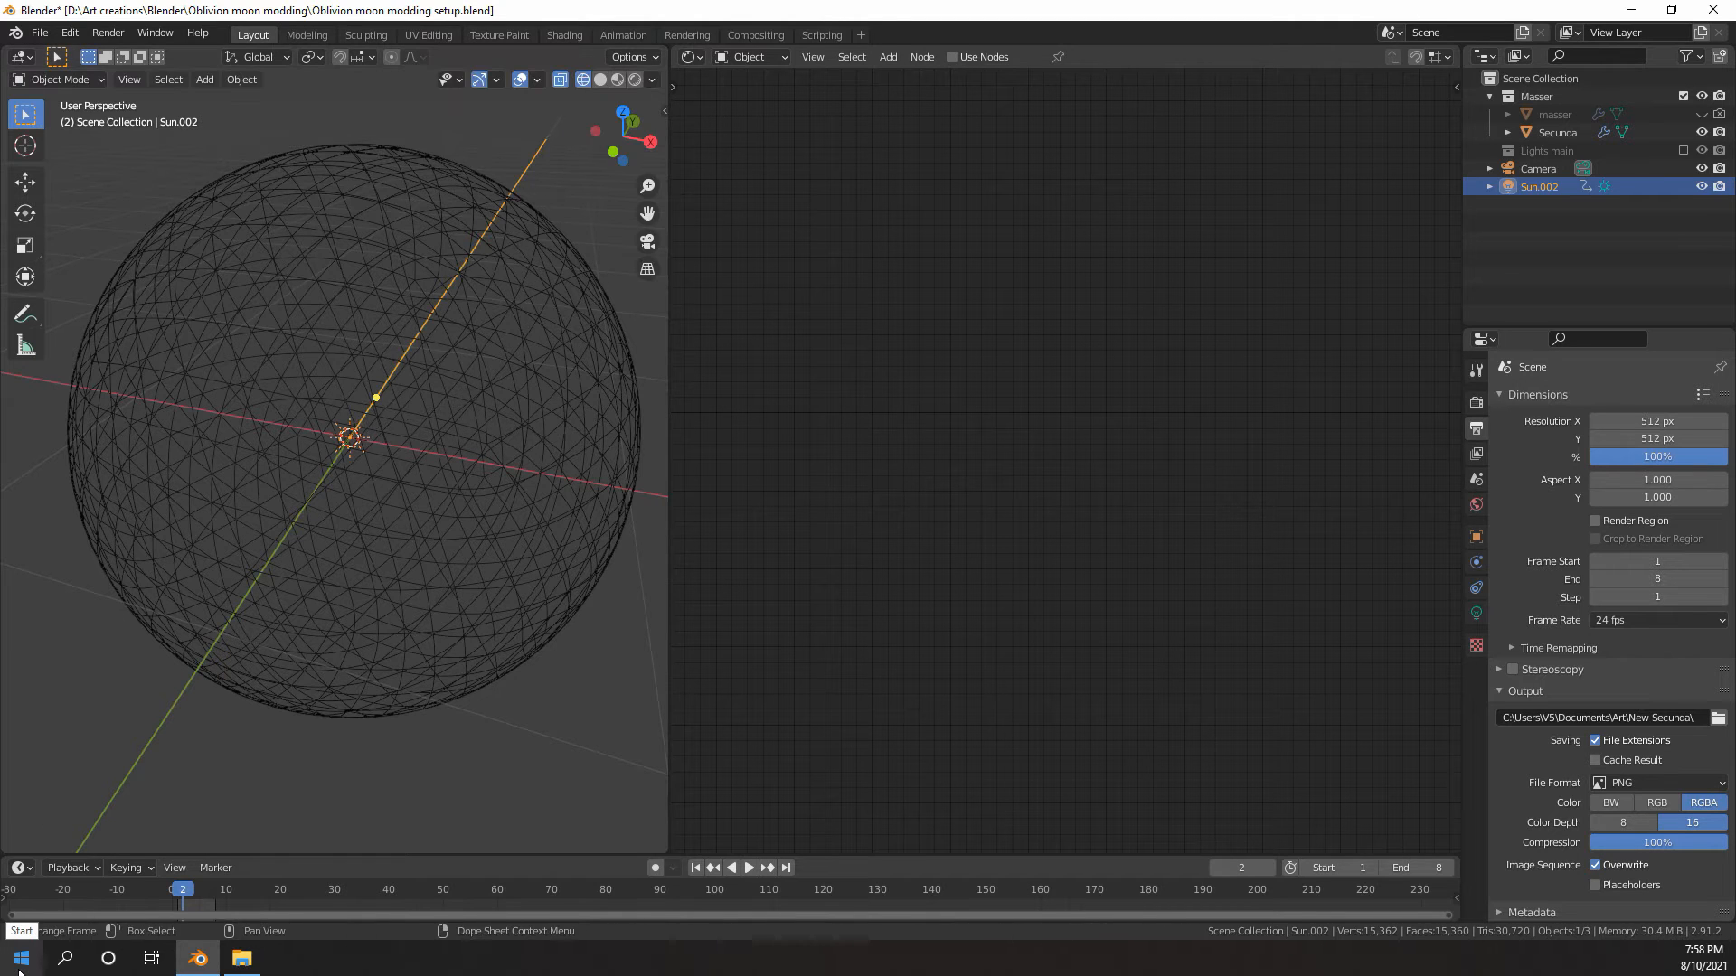
- Open the Windows Calculator and divide 360 by 8 to find the rotation angle per frame
click(22, 965)
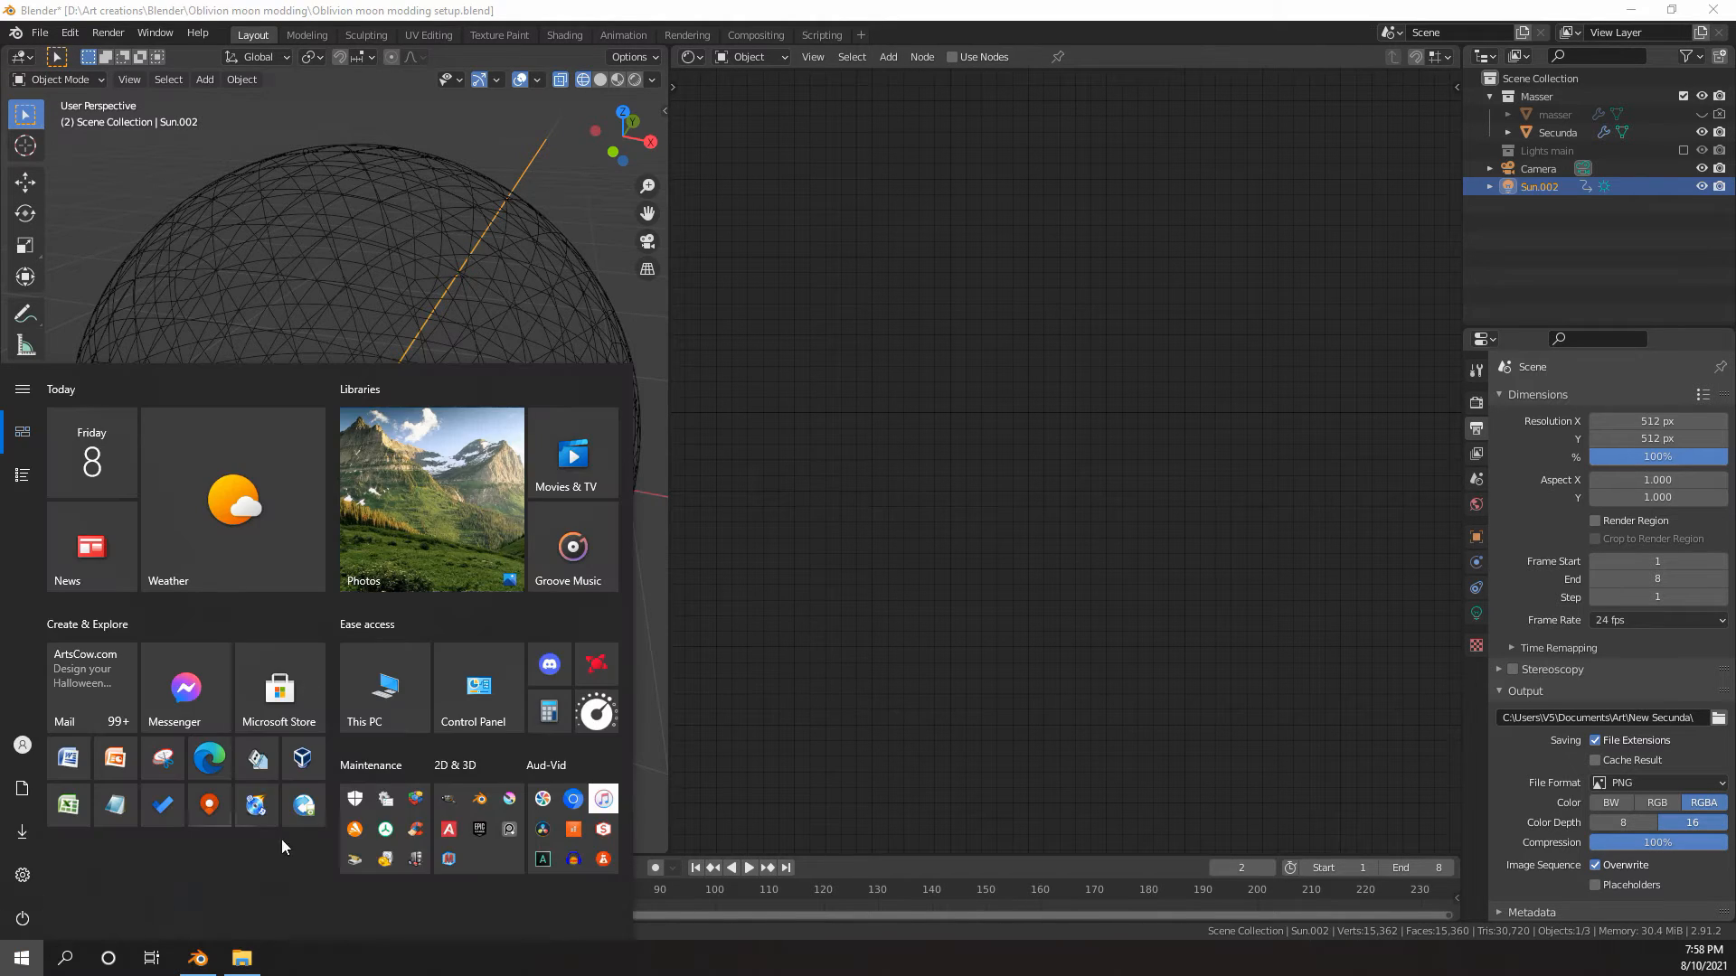
click(551, 711)
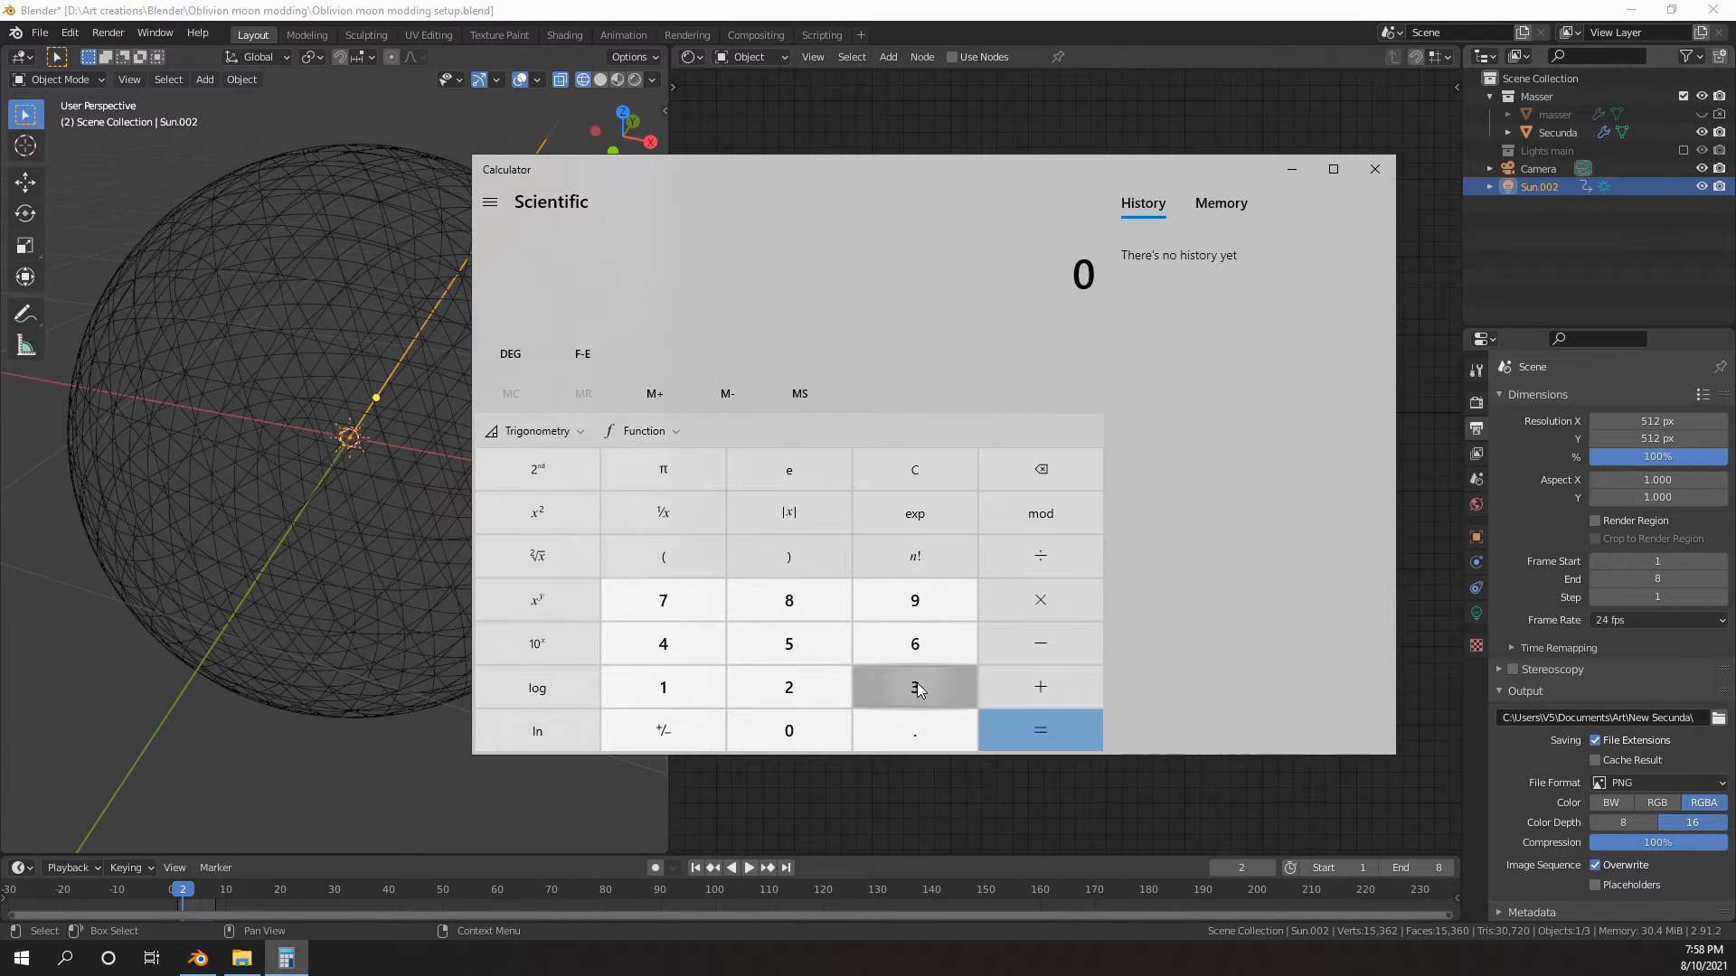
click(919, 689)
click(920, 645)
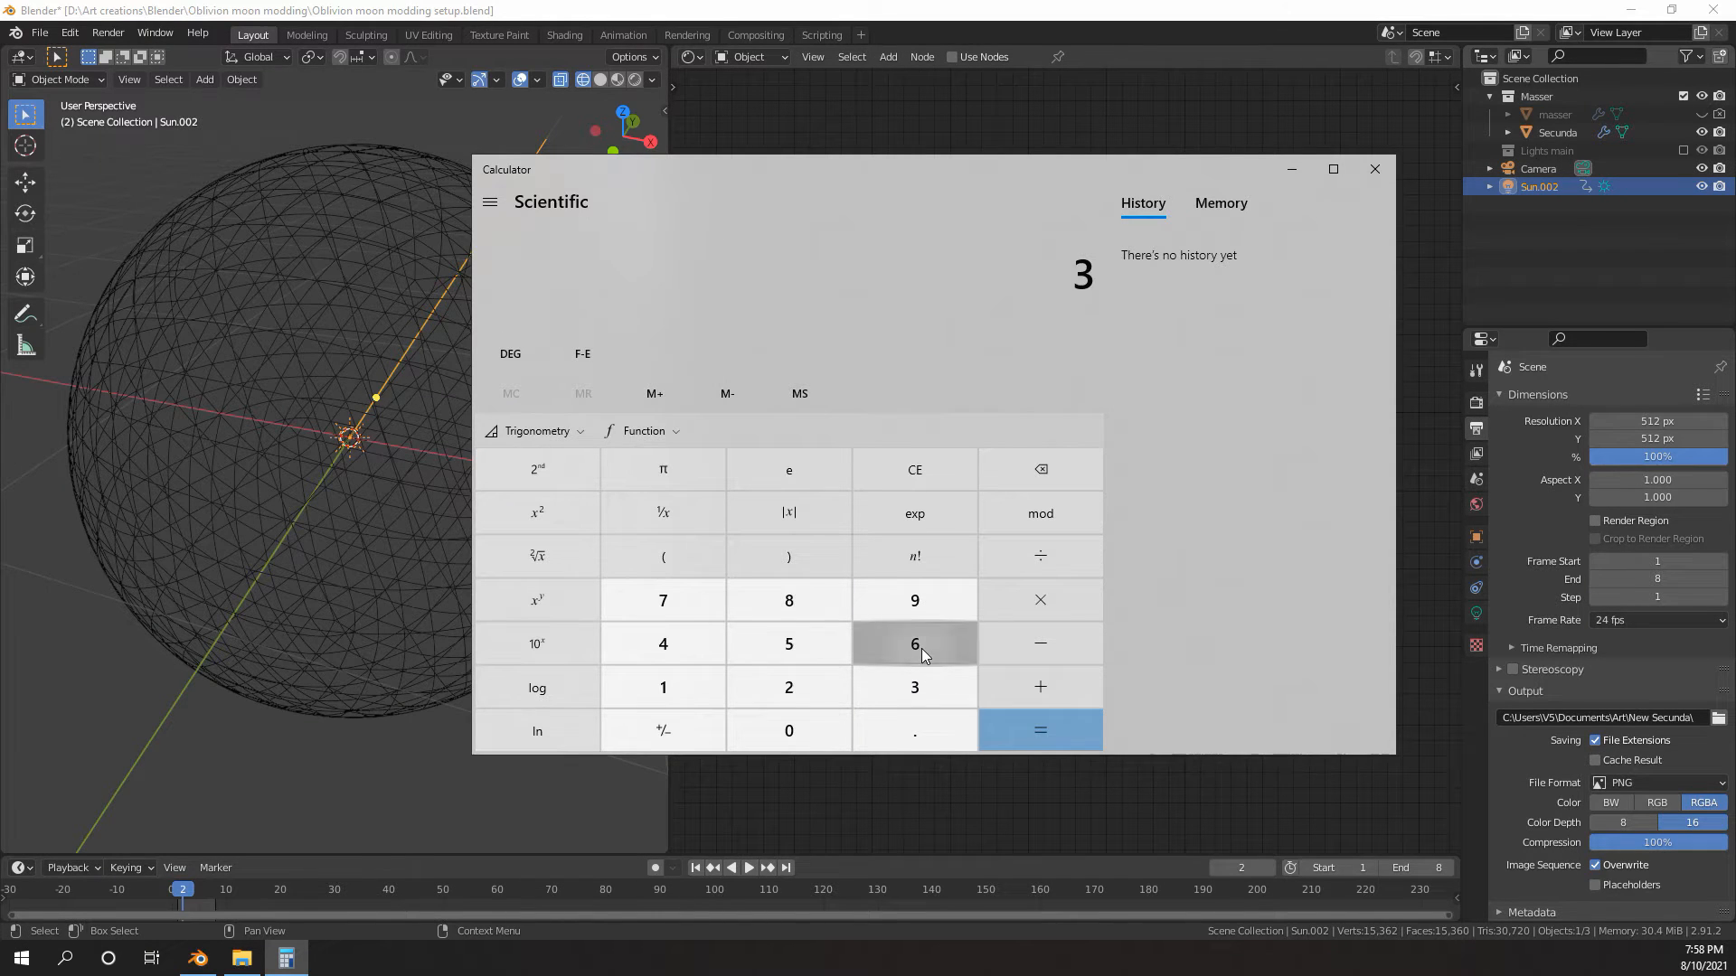
click(797, 730)
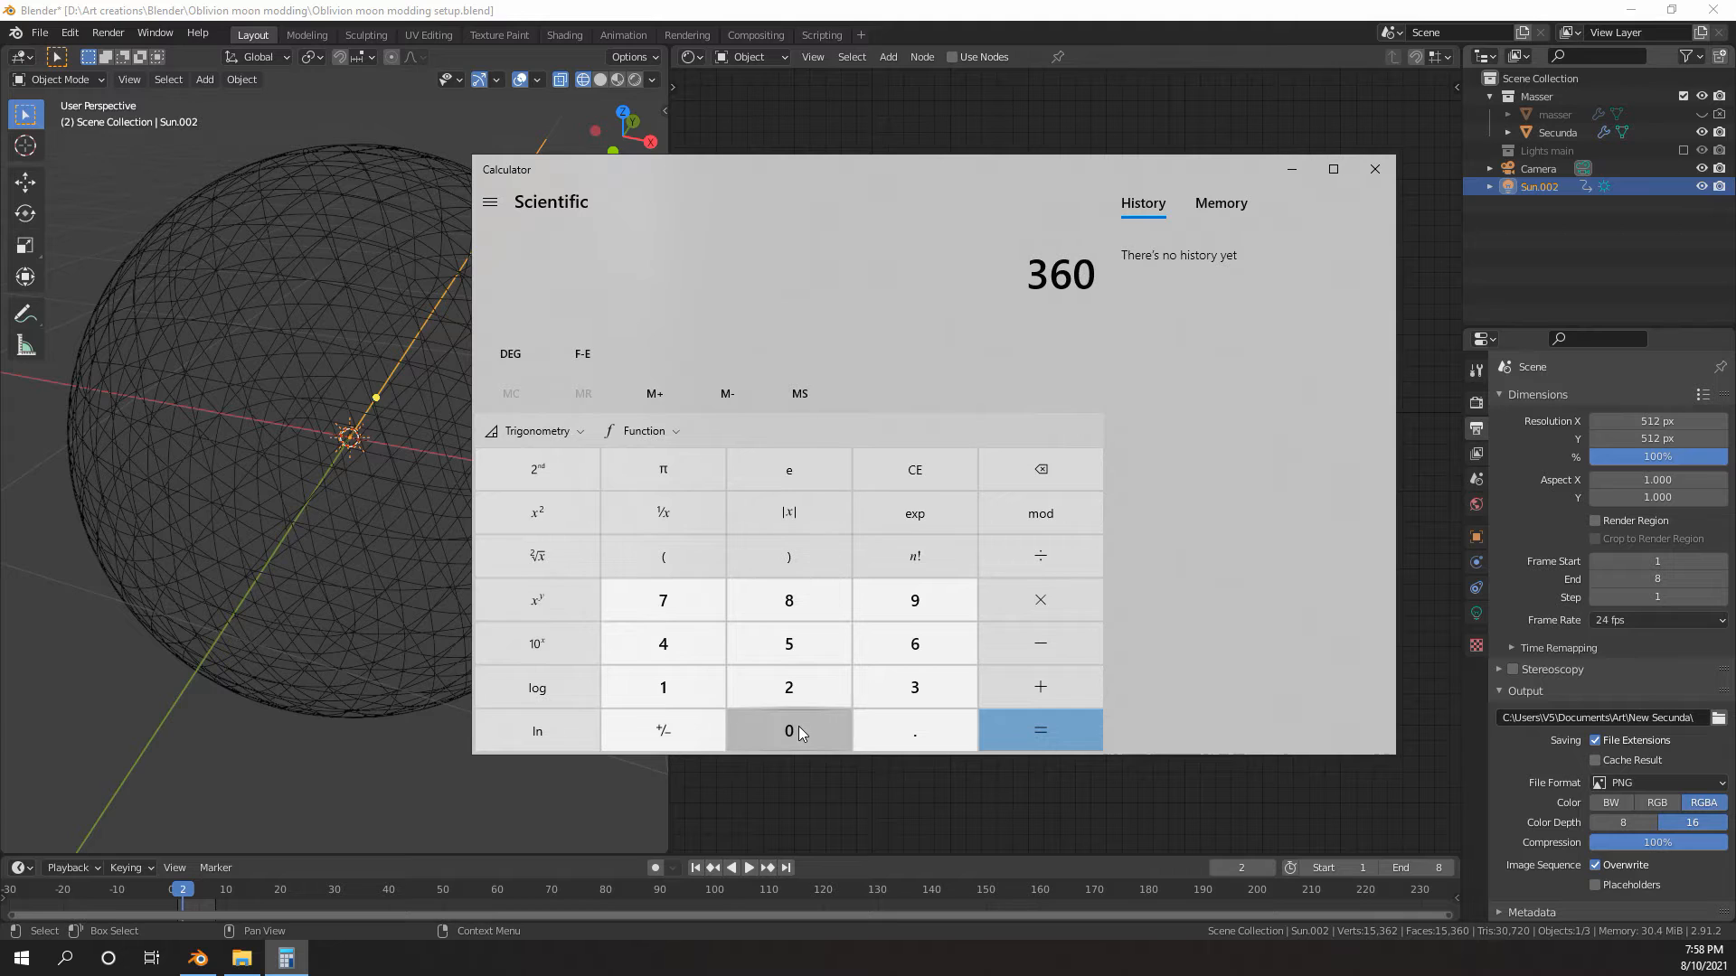
click(1047, 562)
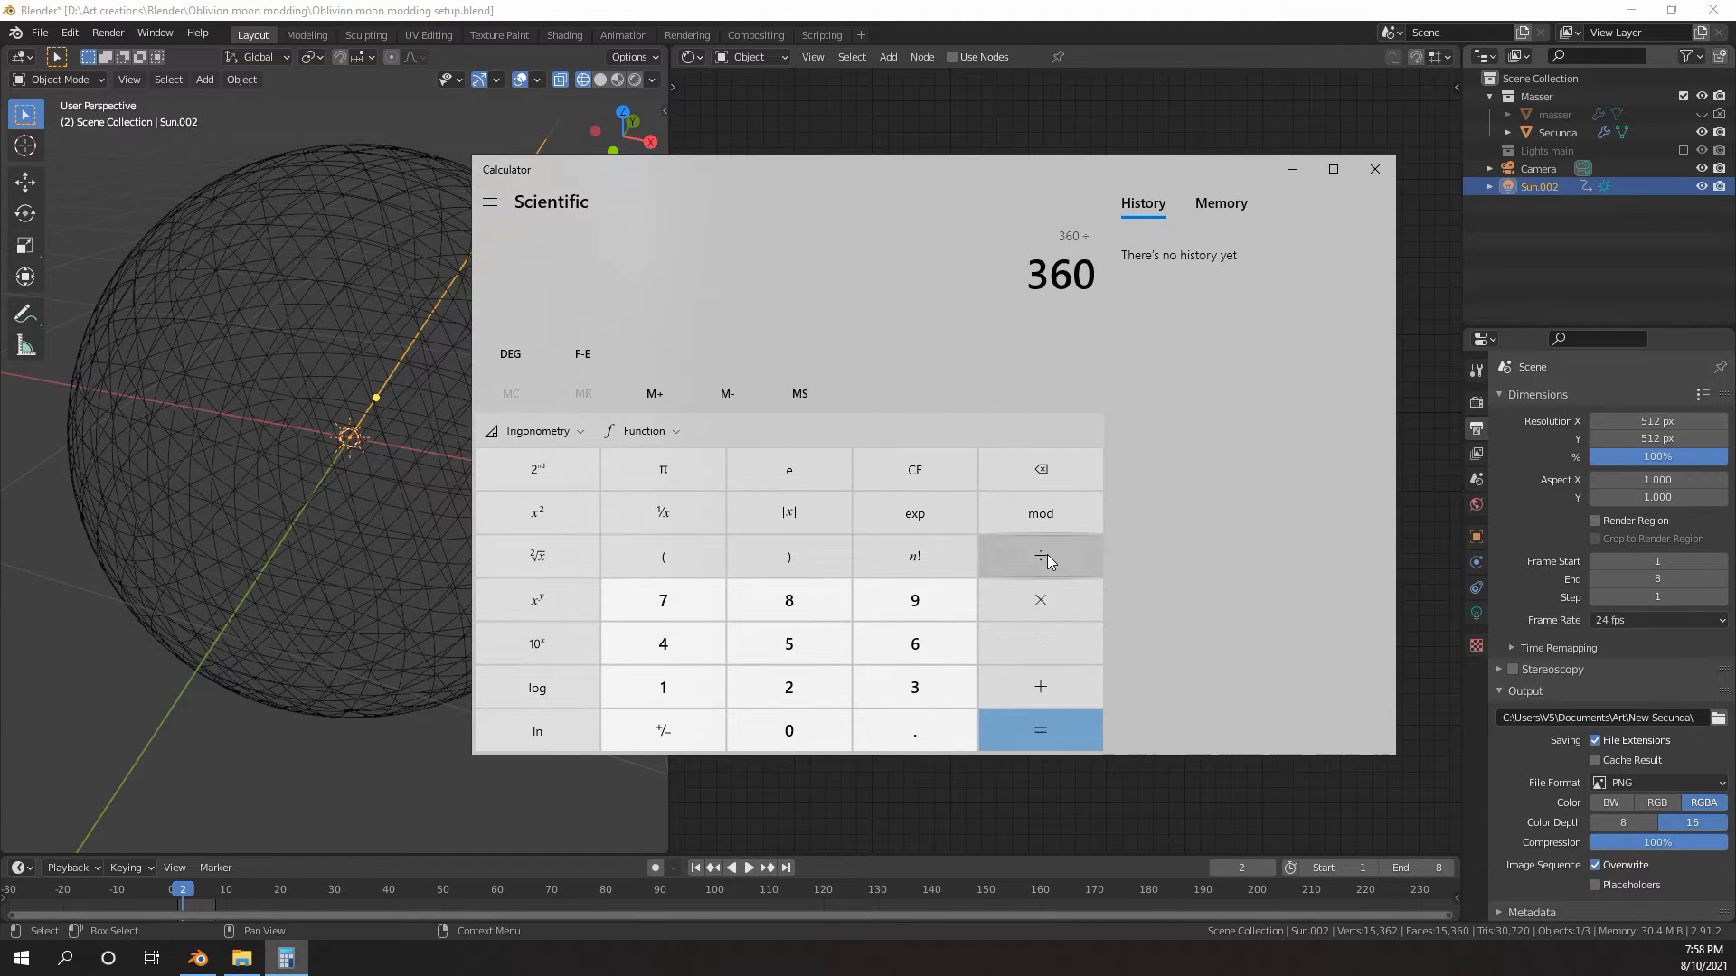
click(807, 605)
click(1068, 736)
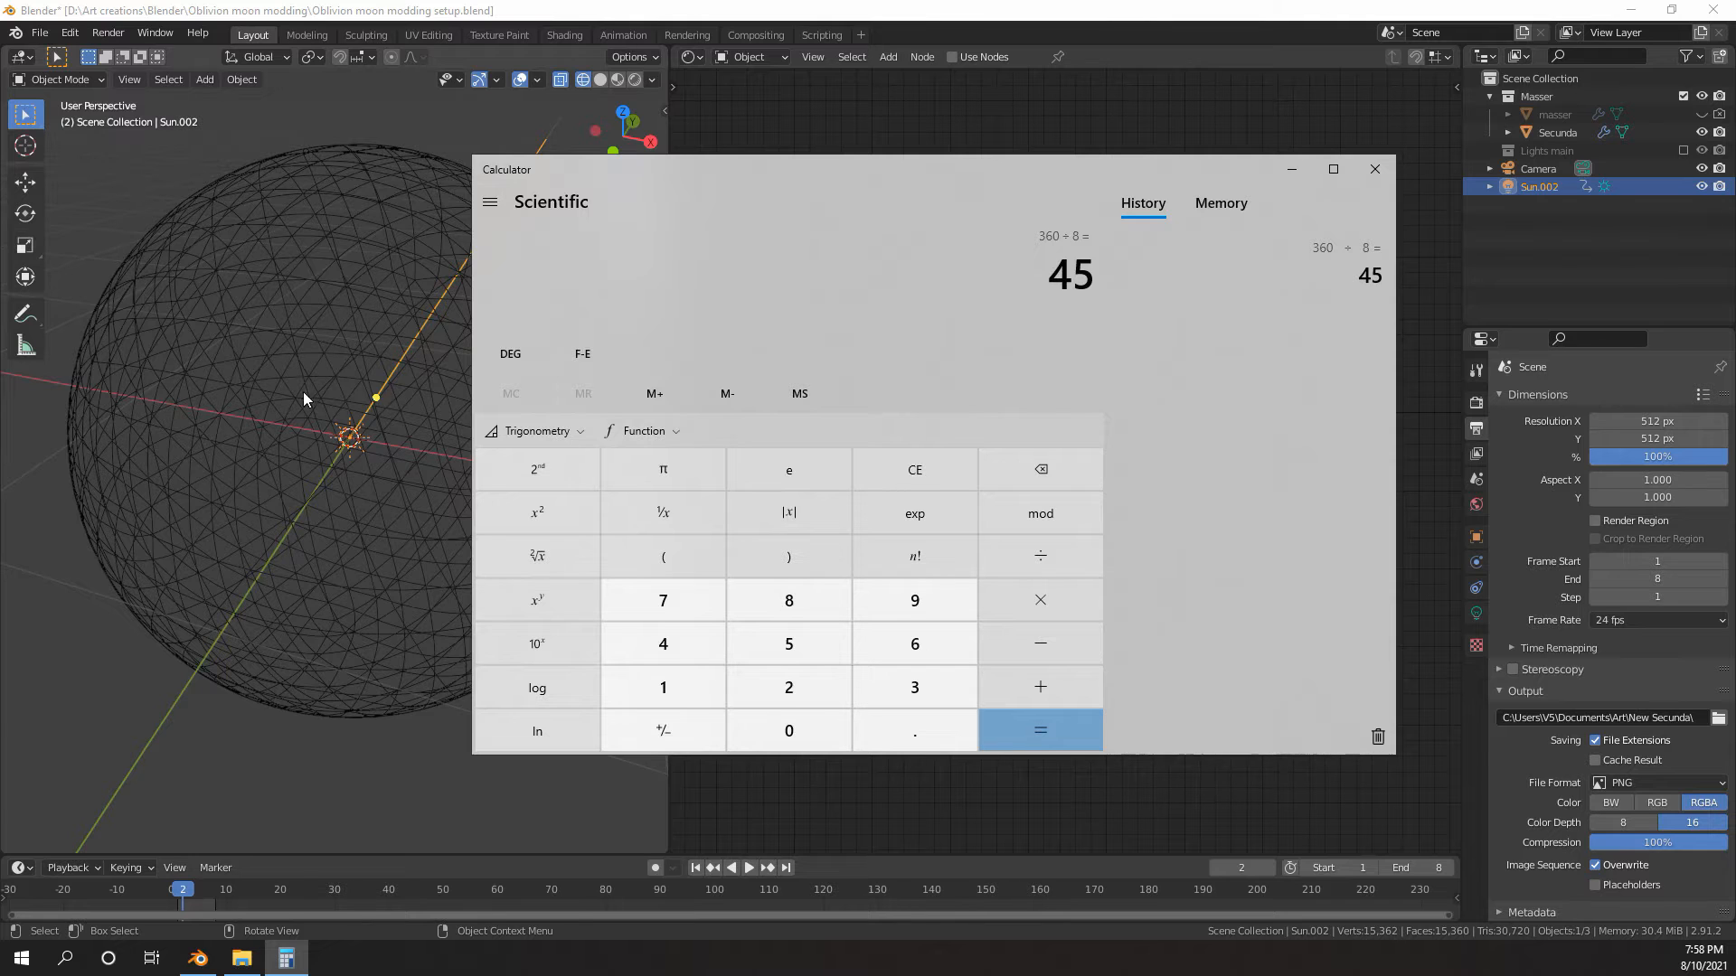
- Switch back to Blender and rotate the Sun.002 light 45° around the global Z axis
click(507, 20)
key(r)
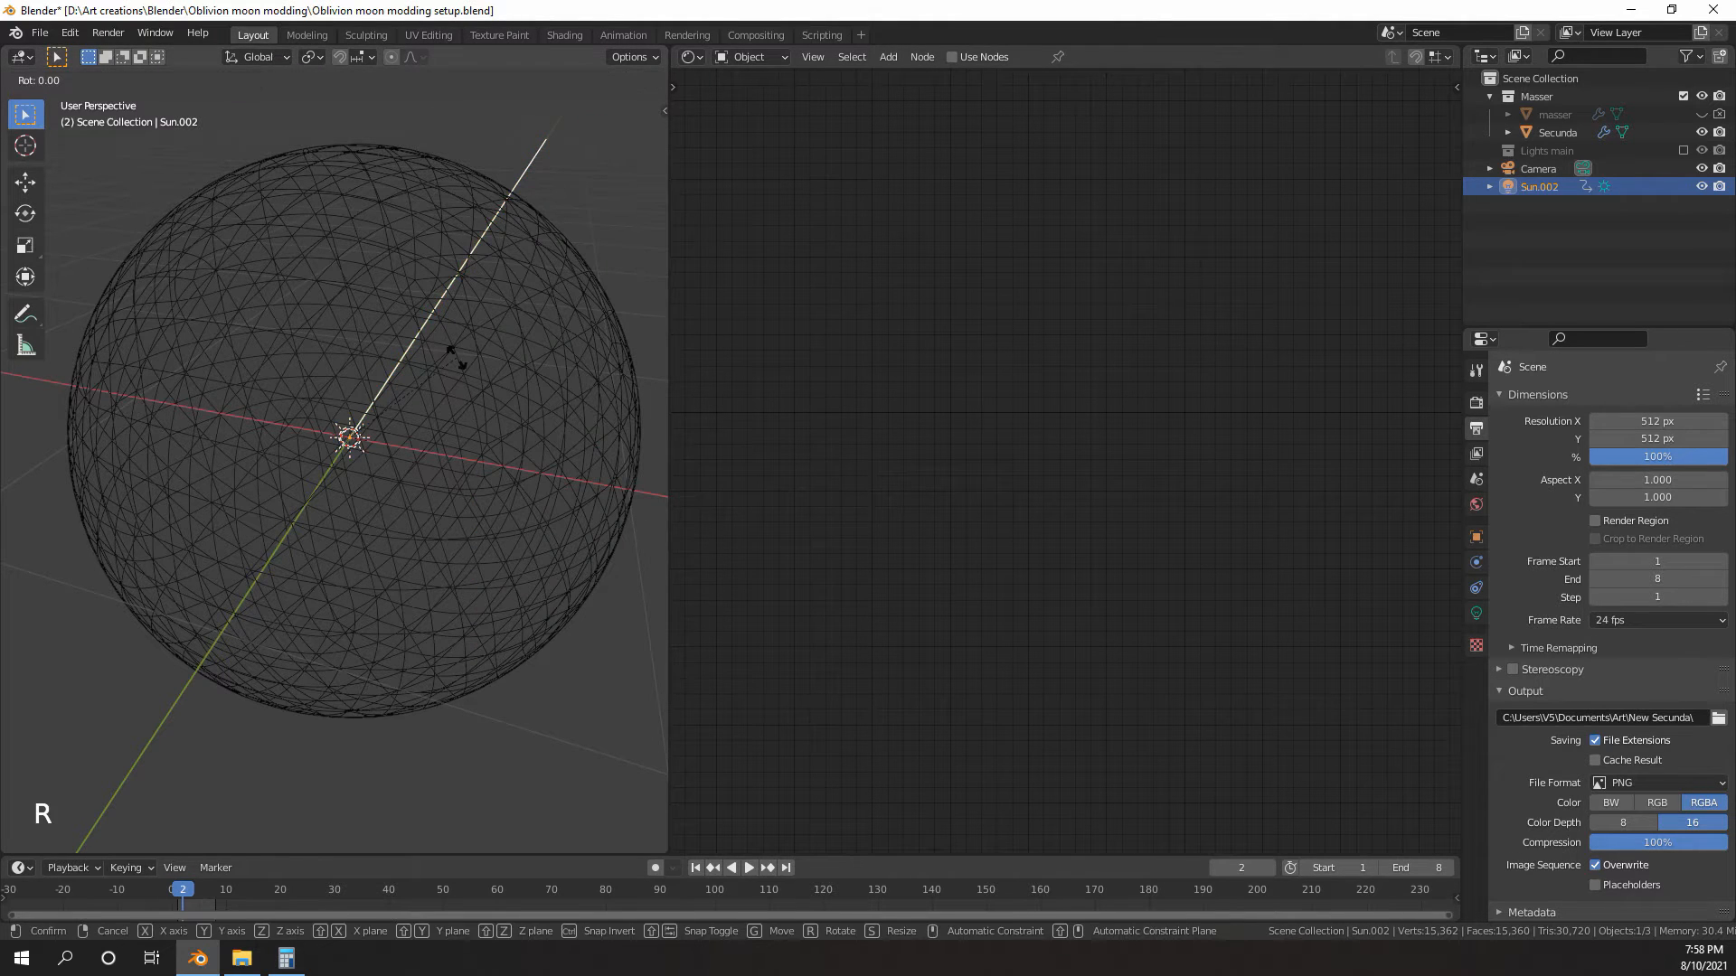
key(z)
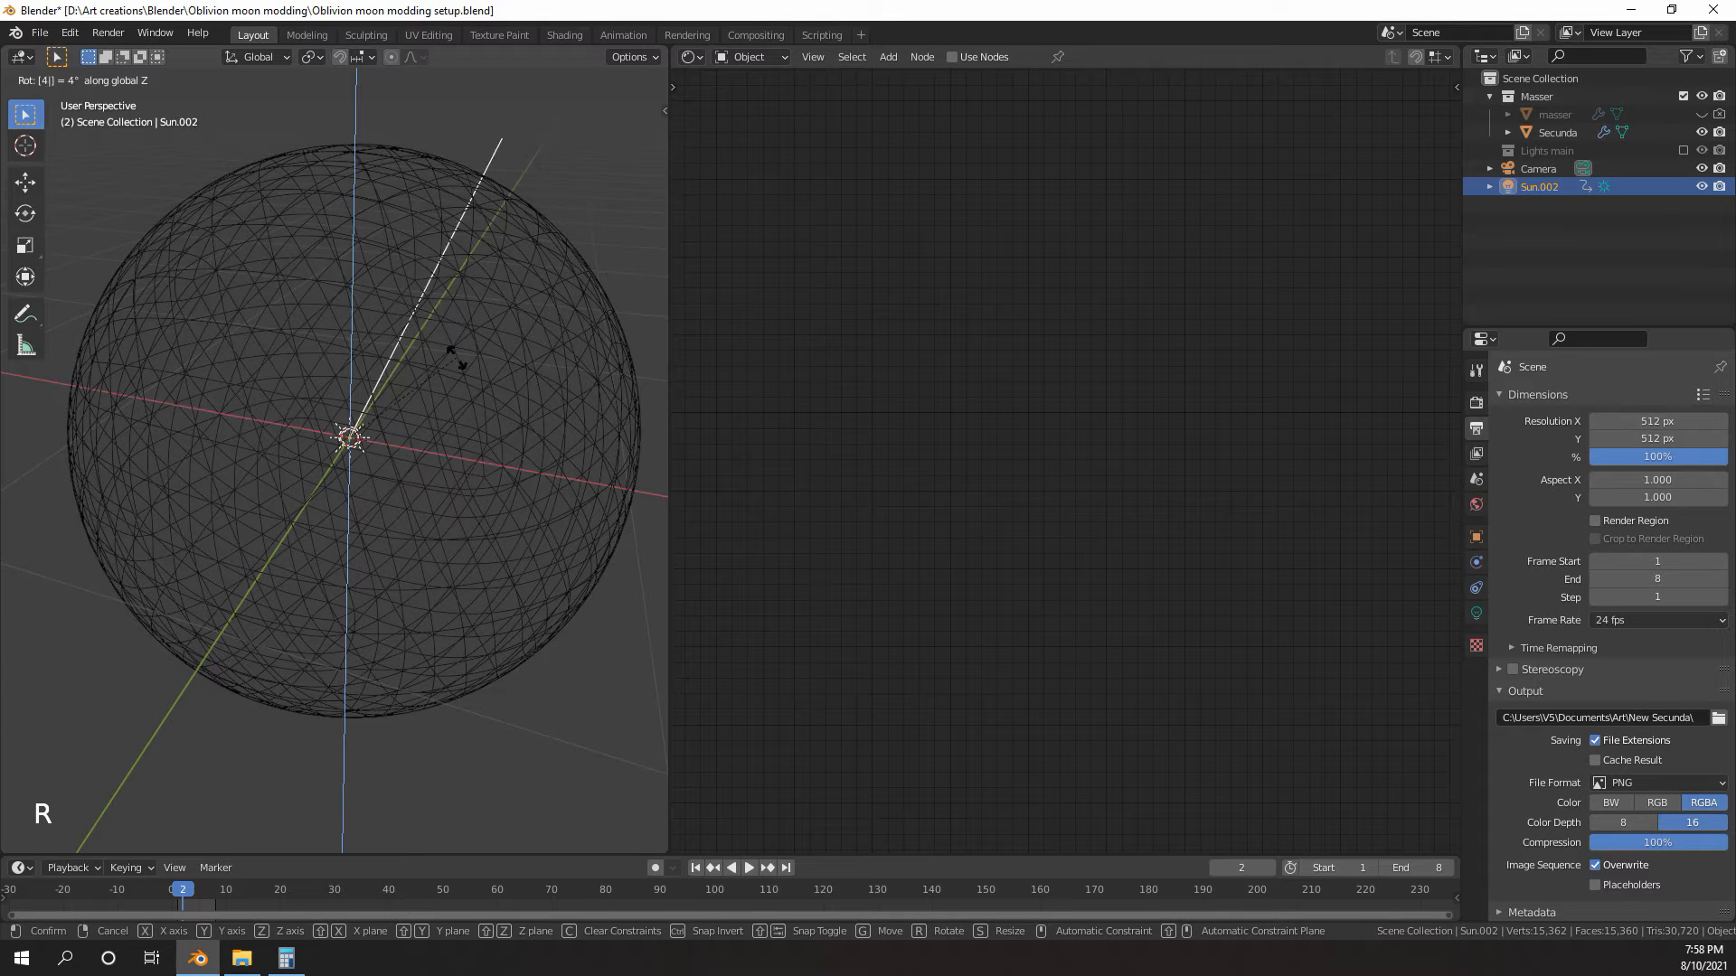
click(420, 382)
- Check the moon's lighting through the camera view in rendered shading
key(KP_0)
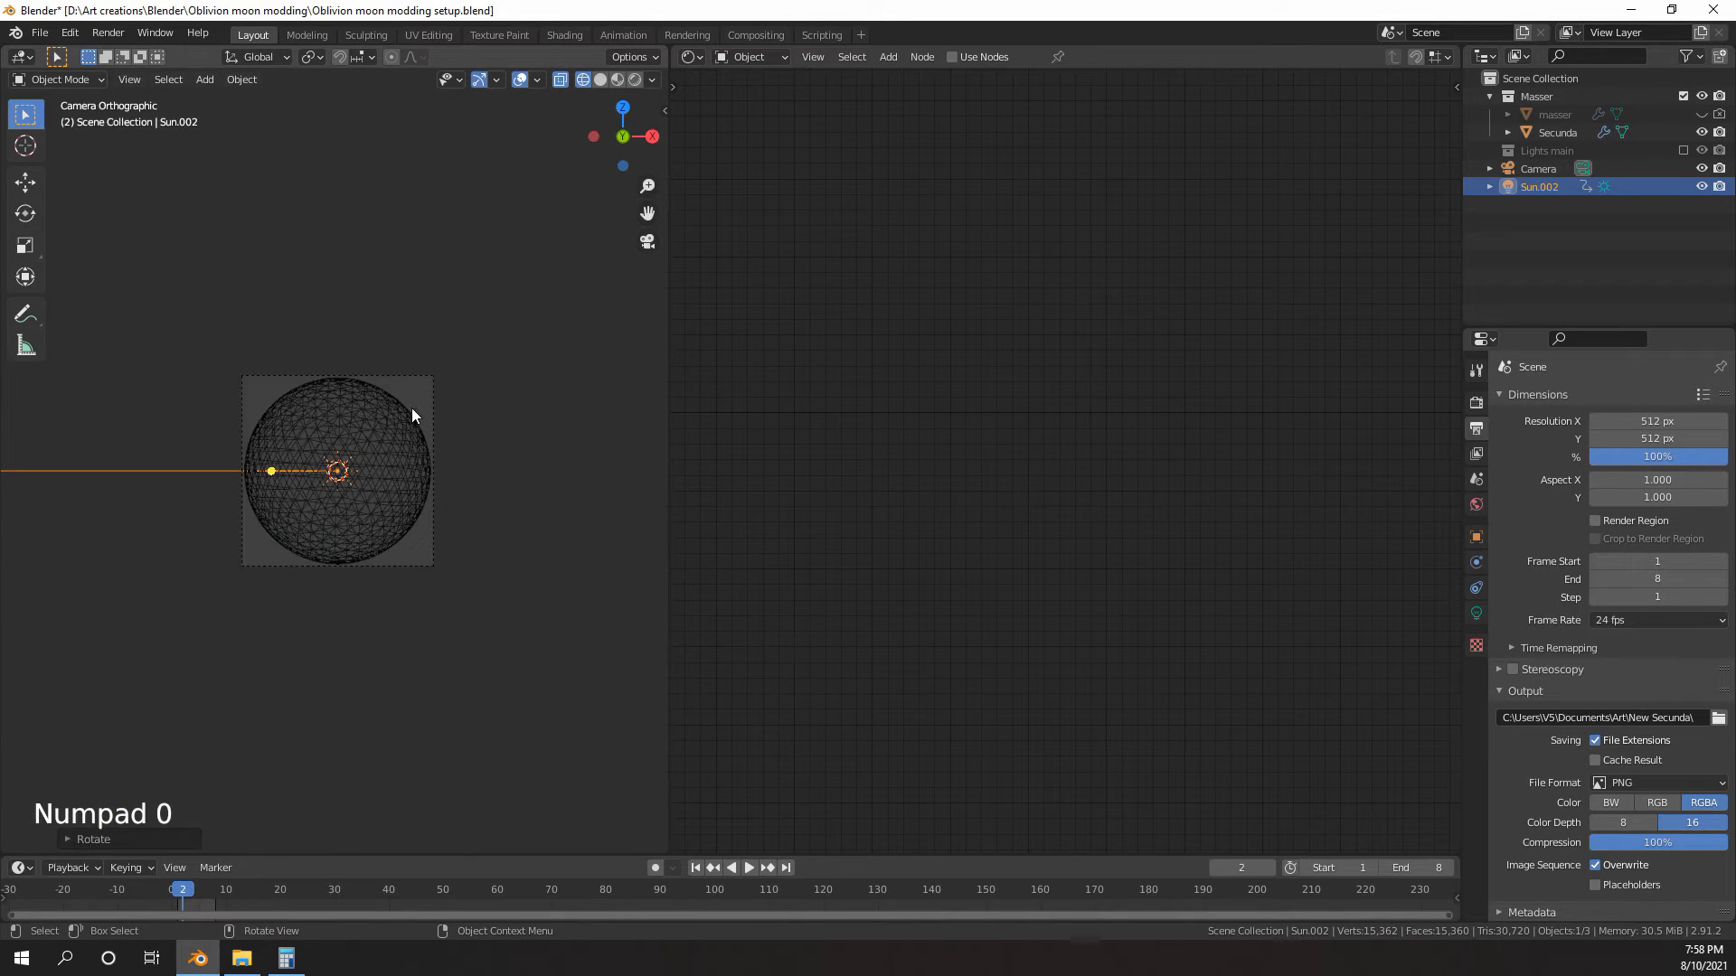
scroll(404, 413, up, 6)
key(z)
click(394, 325)
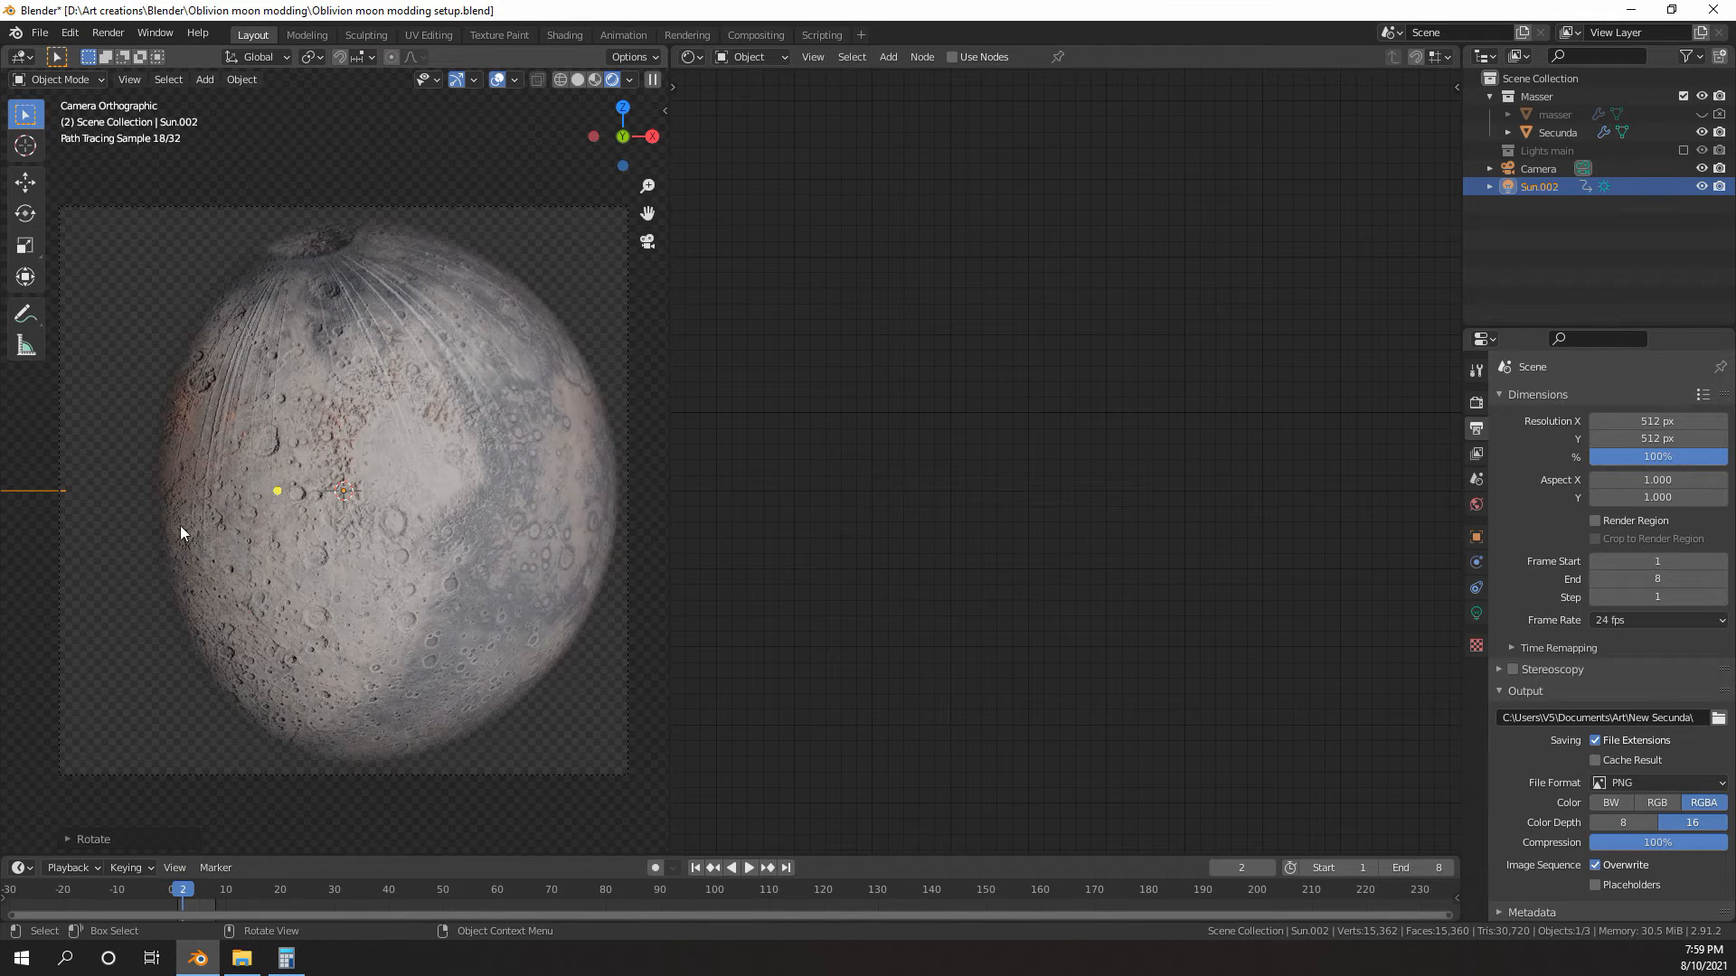
- Switch the viewport to solid shading and insert a Rotation keyframe for the Sun.002 light on frame 2
key(z)
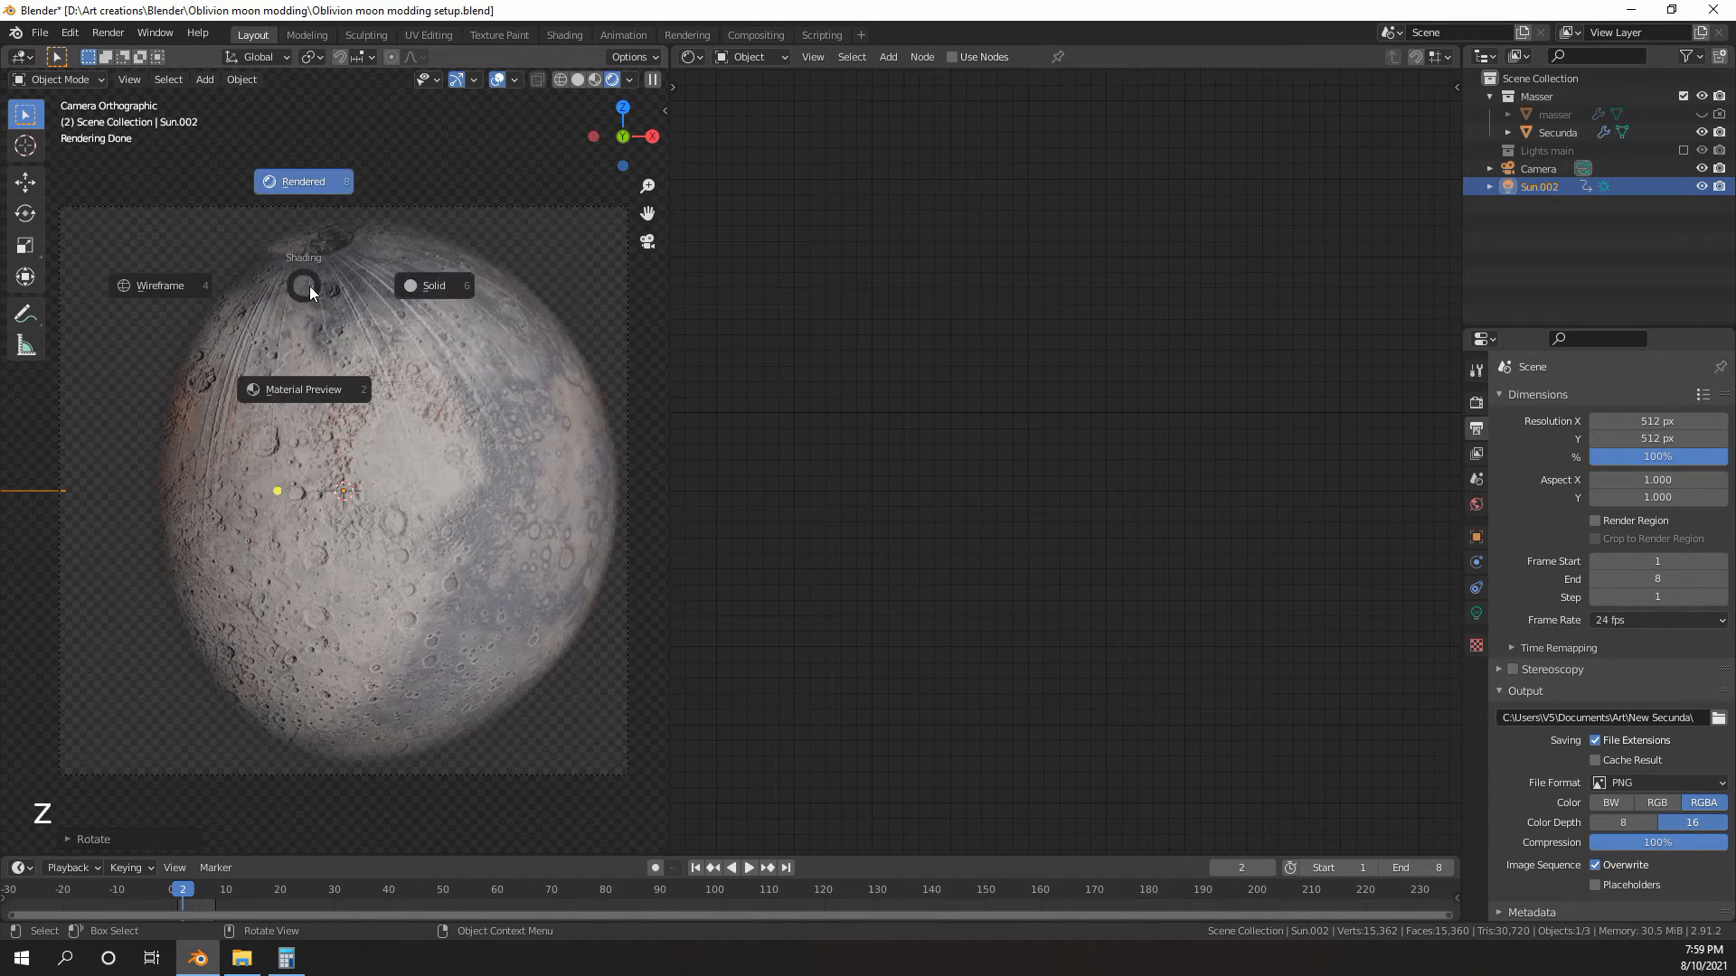
click(448, 291)
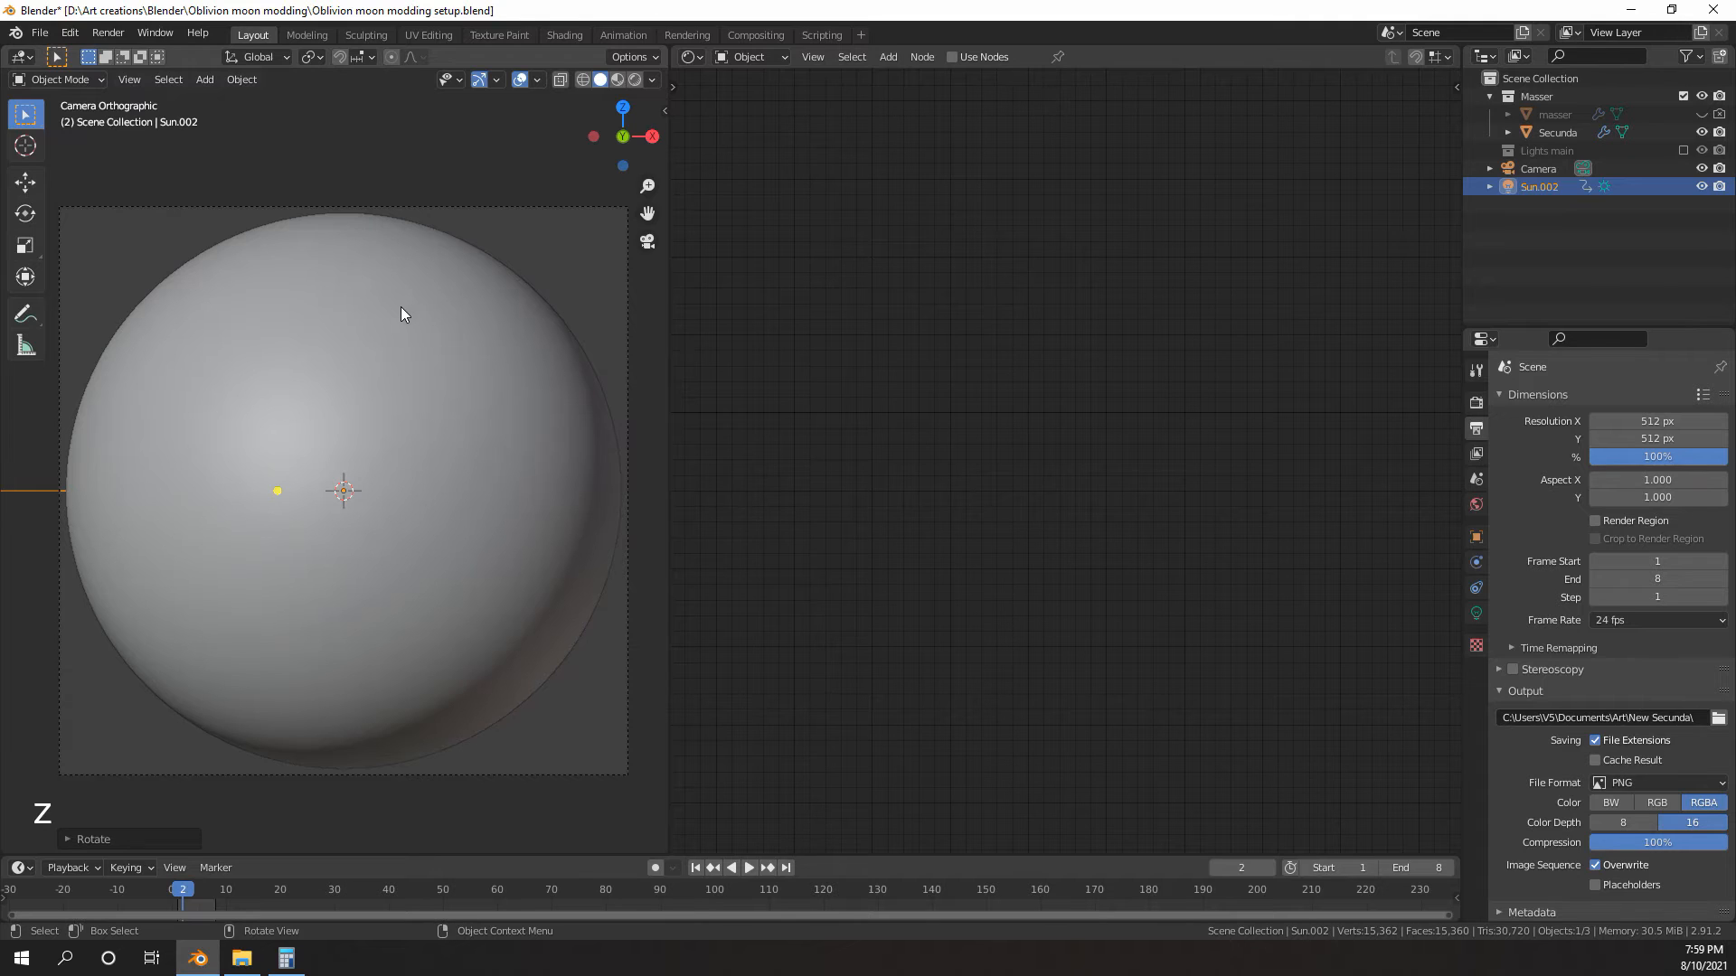
key(i)
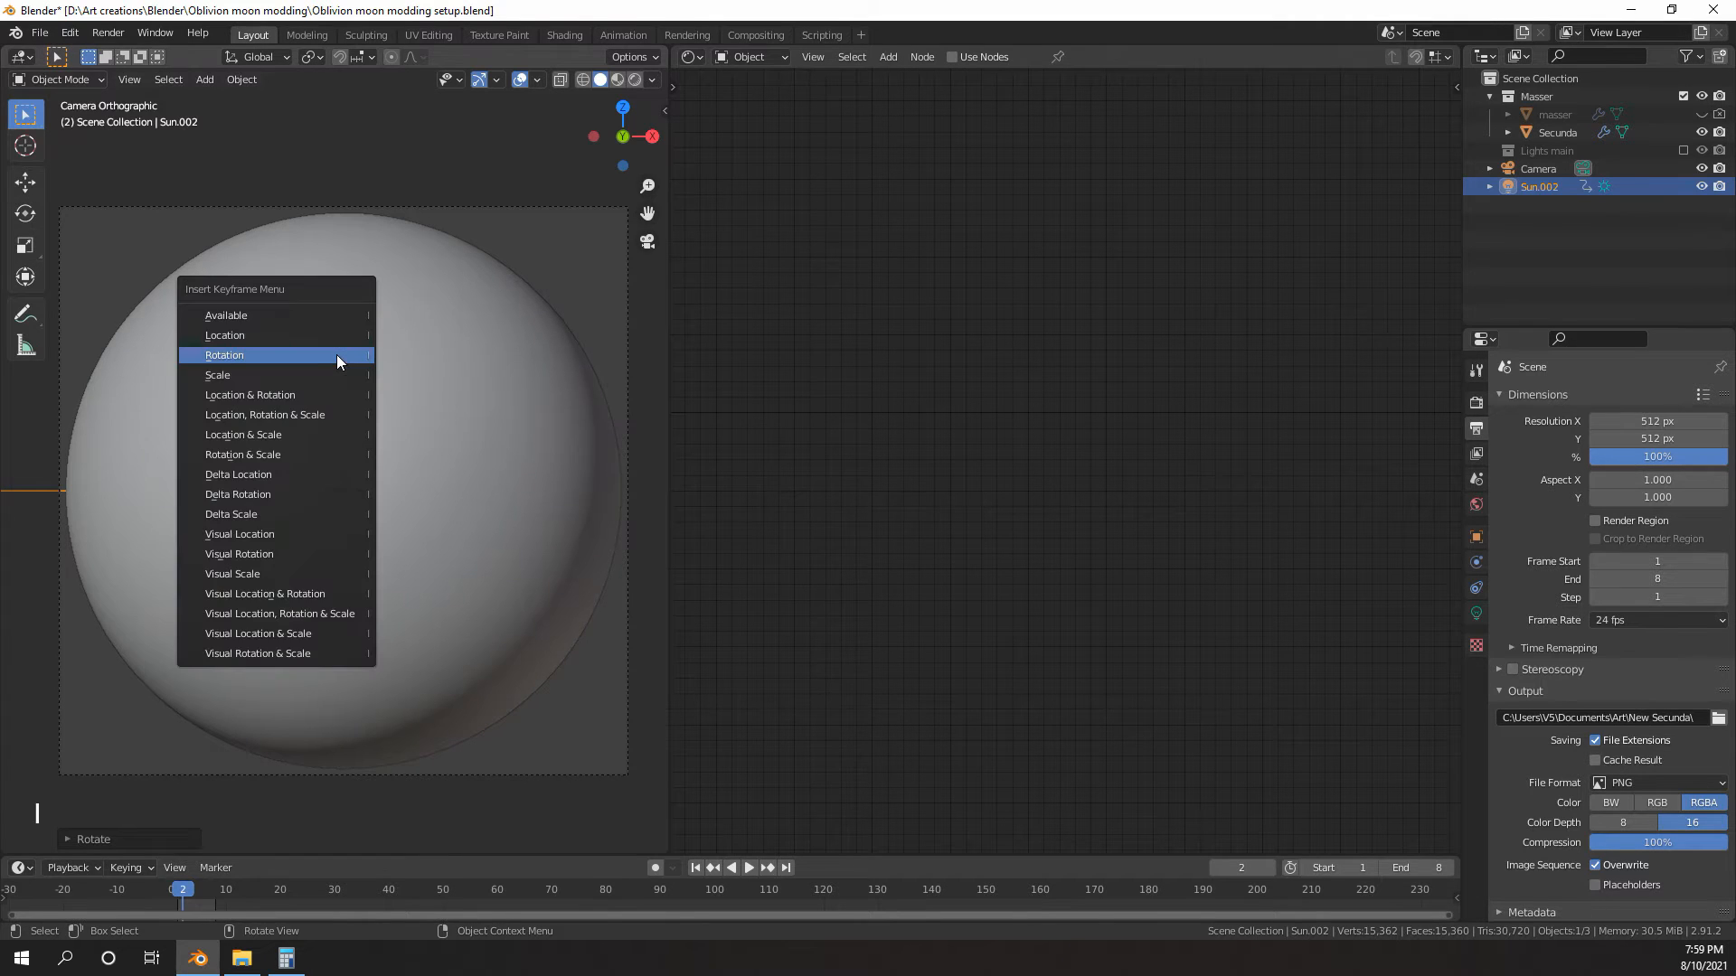
click(224, 355)
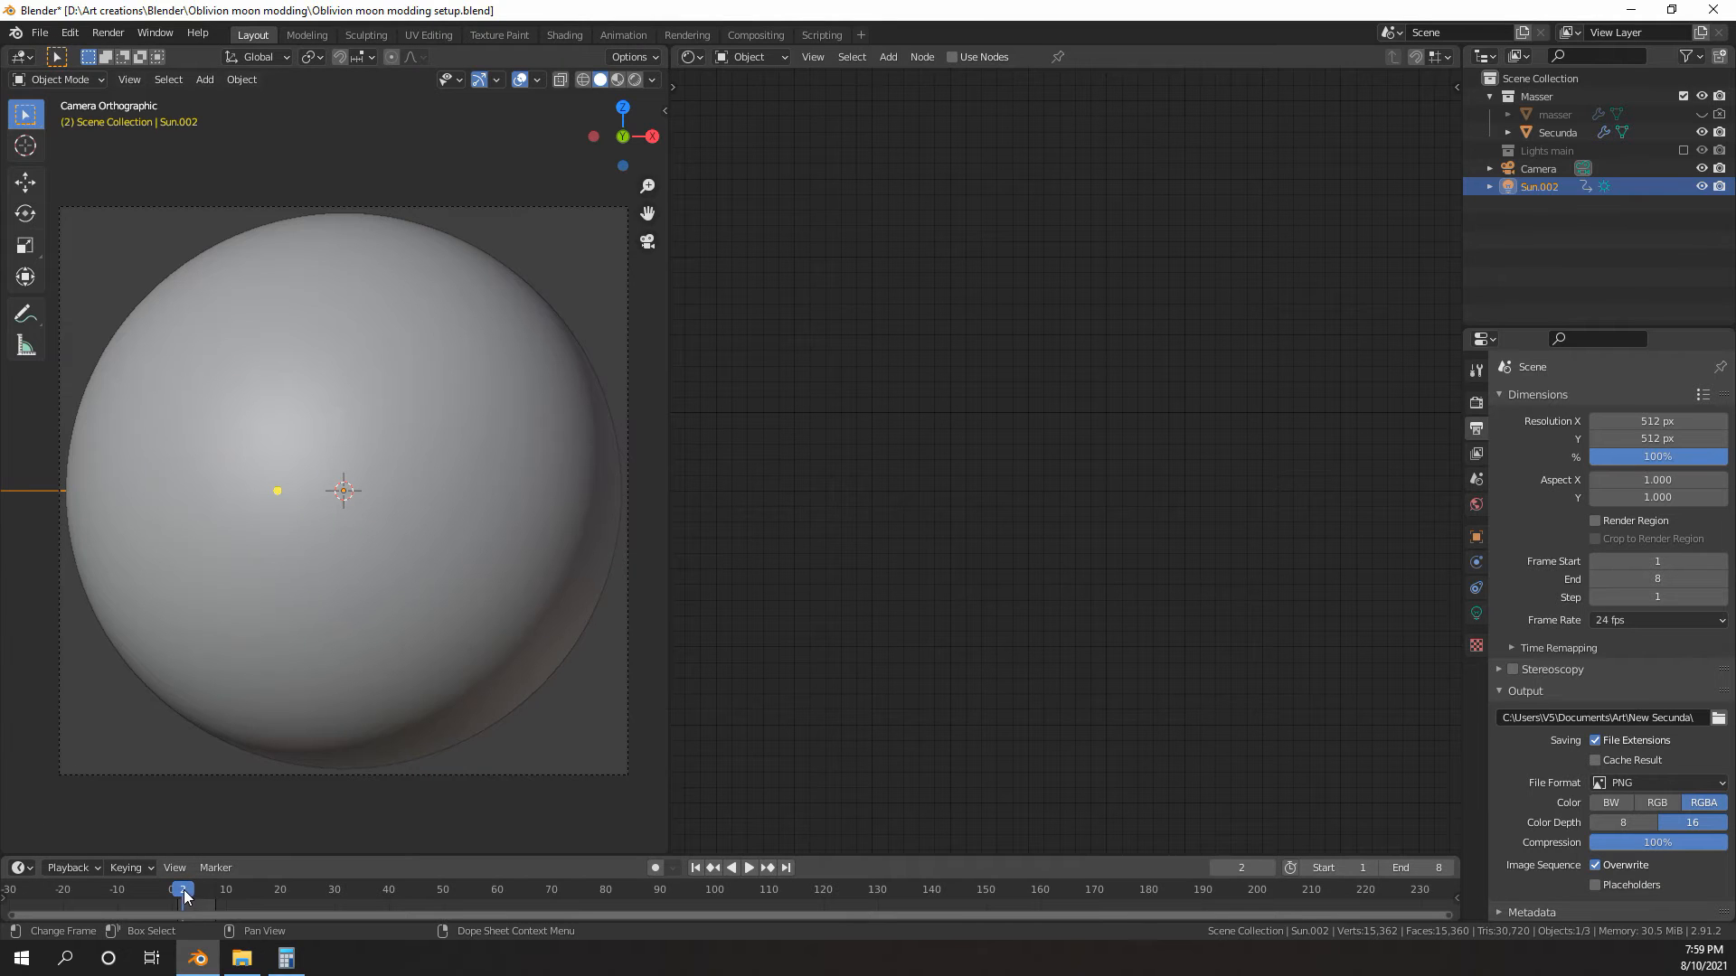
- In wireframe shading, rotate the Sun.002 light another 45° around the Z axis and keyframe it on frame 2
scroll(320, 615, down, 3)
middle_drag(320, 615, 342, 598)
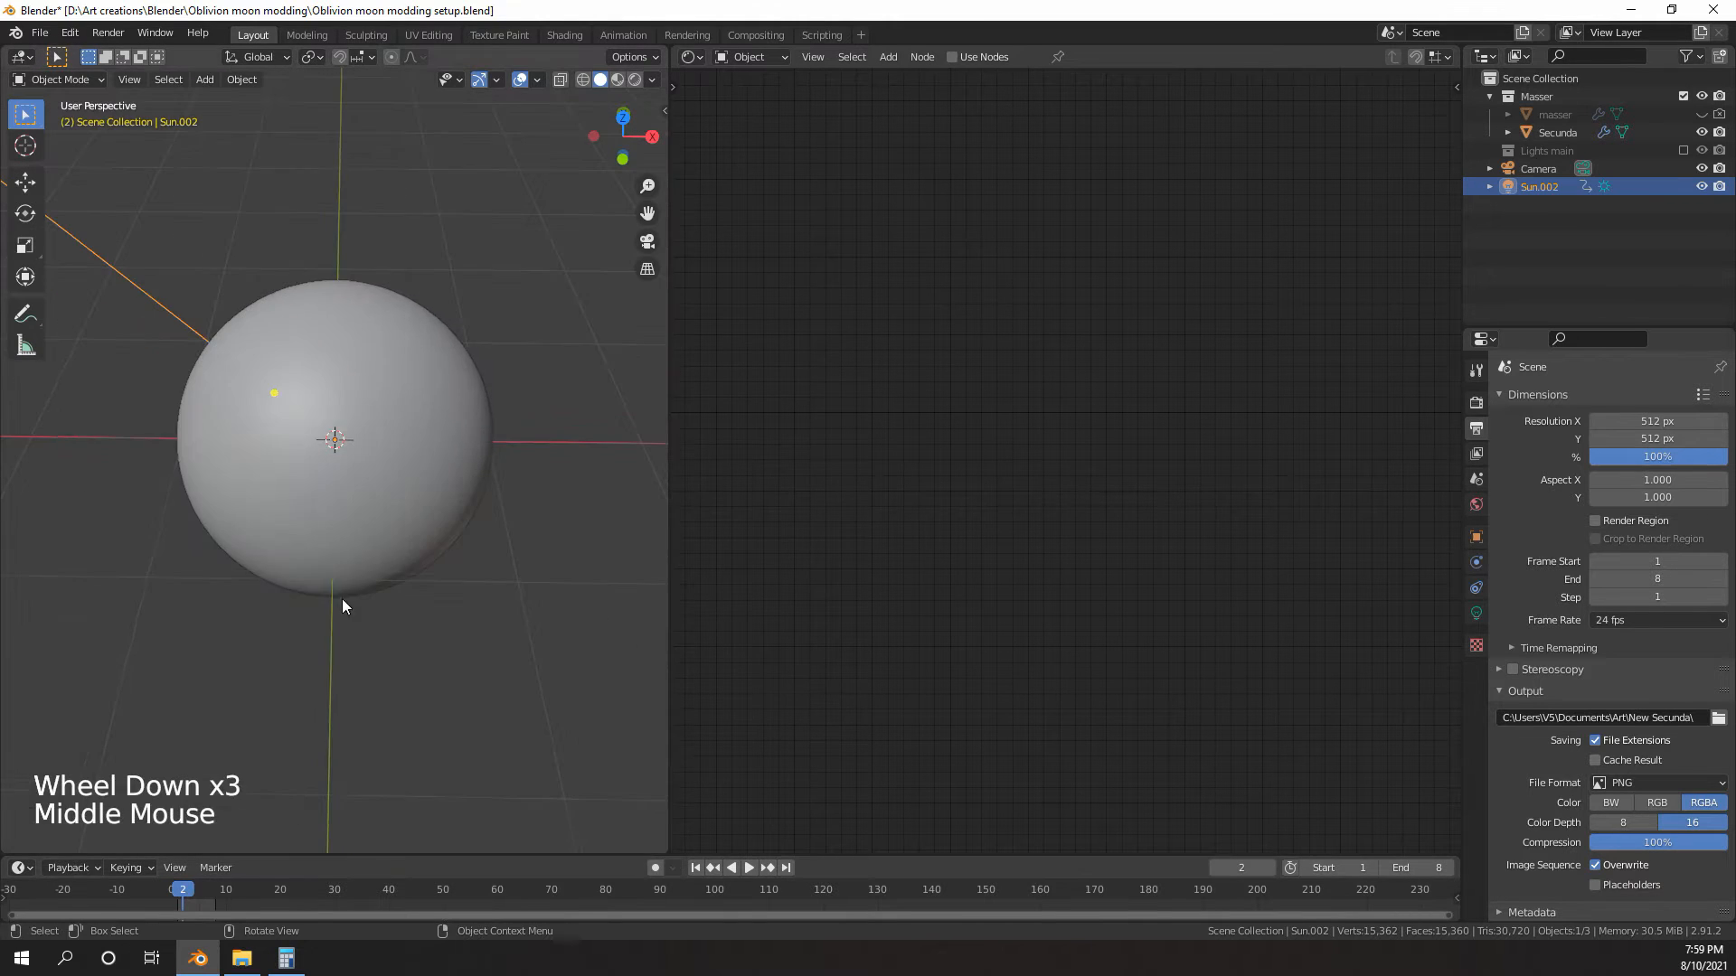
key(z)
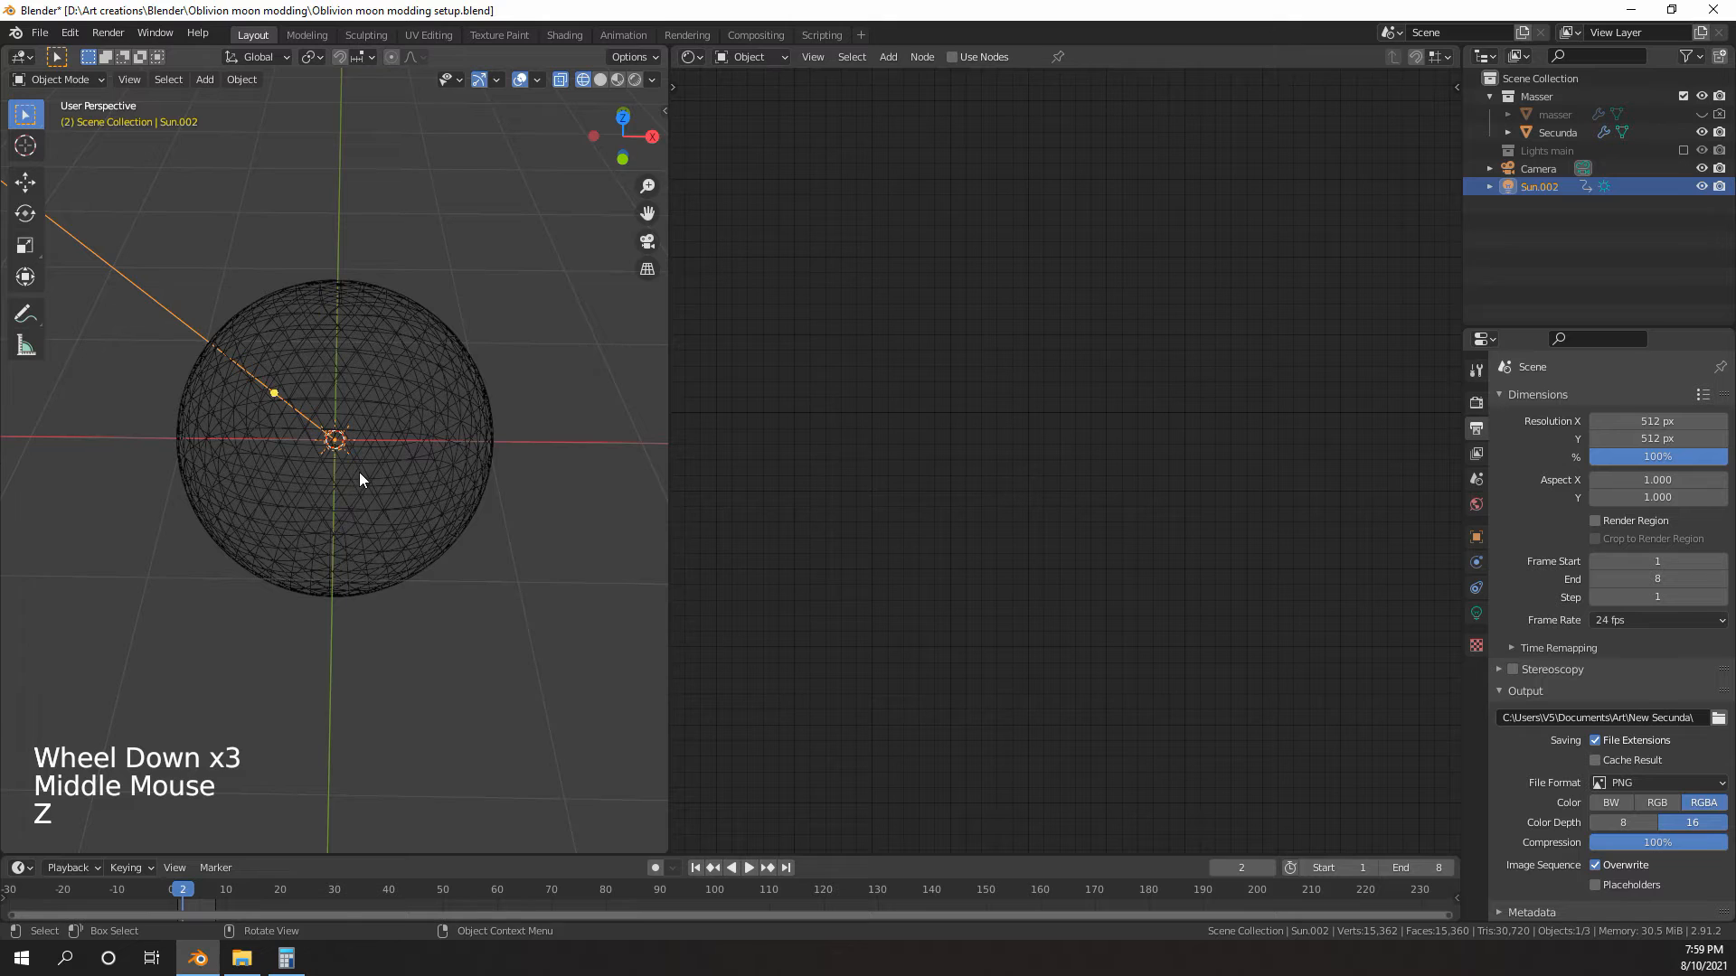
key(r)
click(360, 480)
key(i)
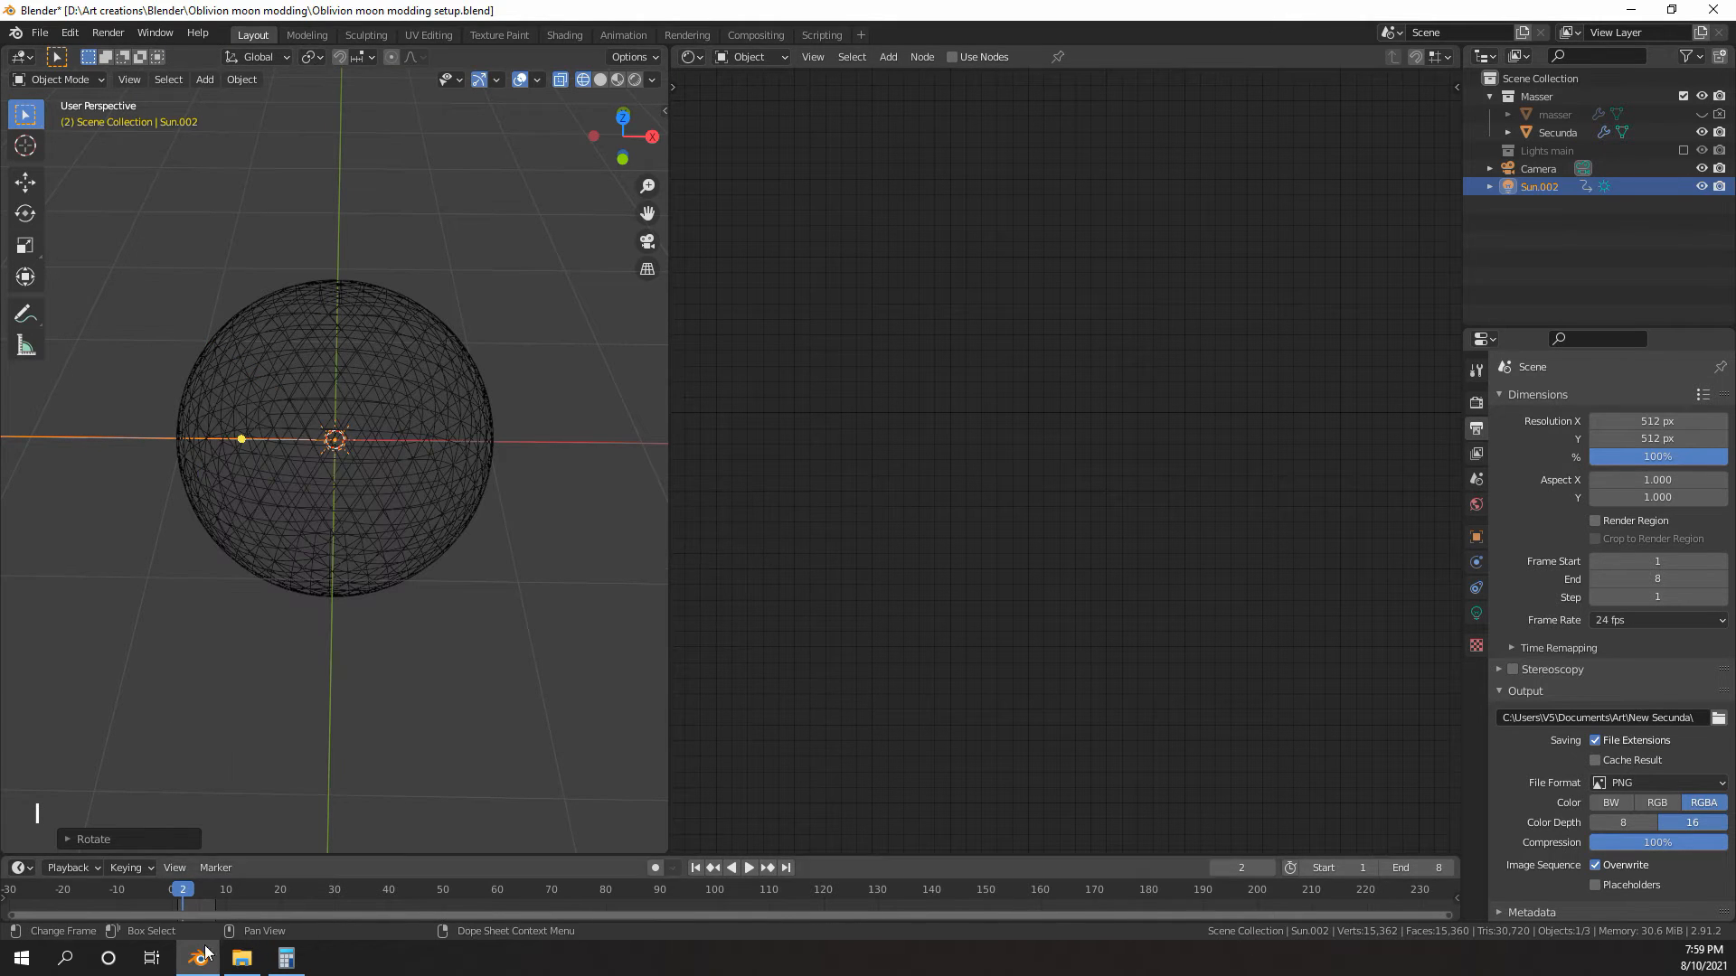
- Try a freehand rotation of the Sun.002 light on frame 2 without inserting a keyframe
click(1271, 868)
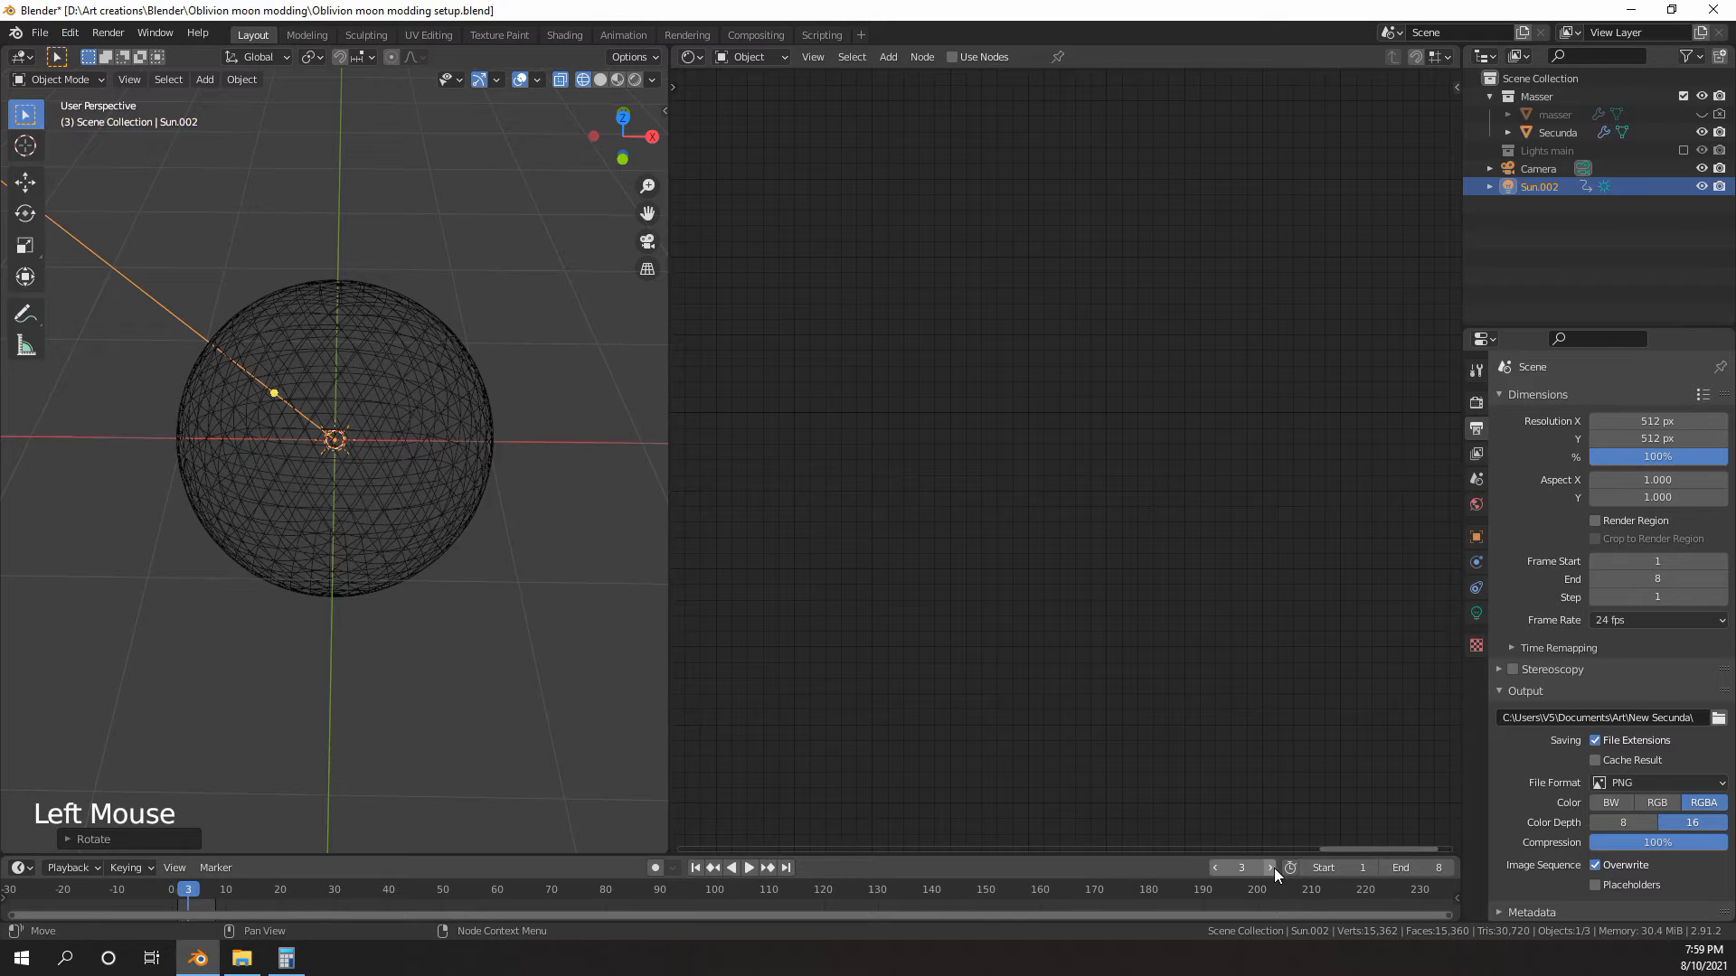
middle_drag(314, 428, 290, 393)
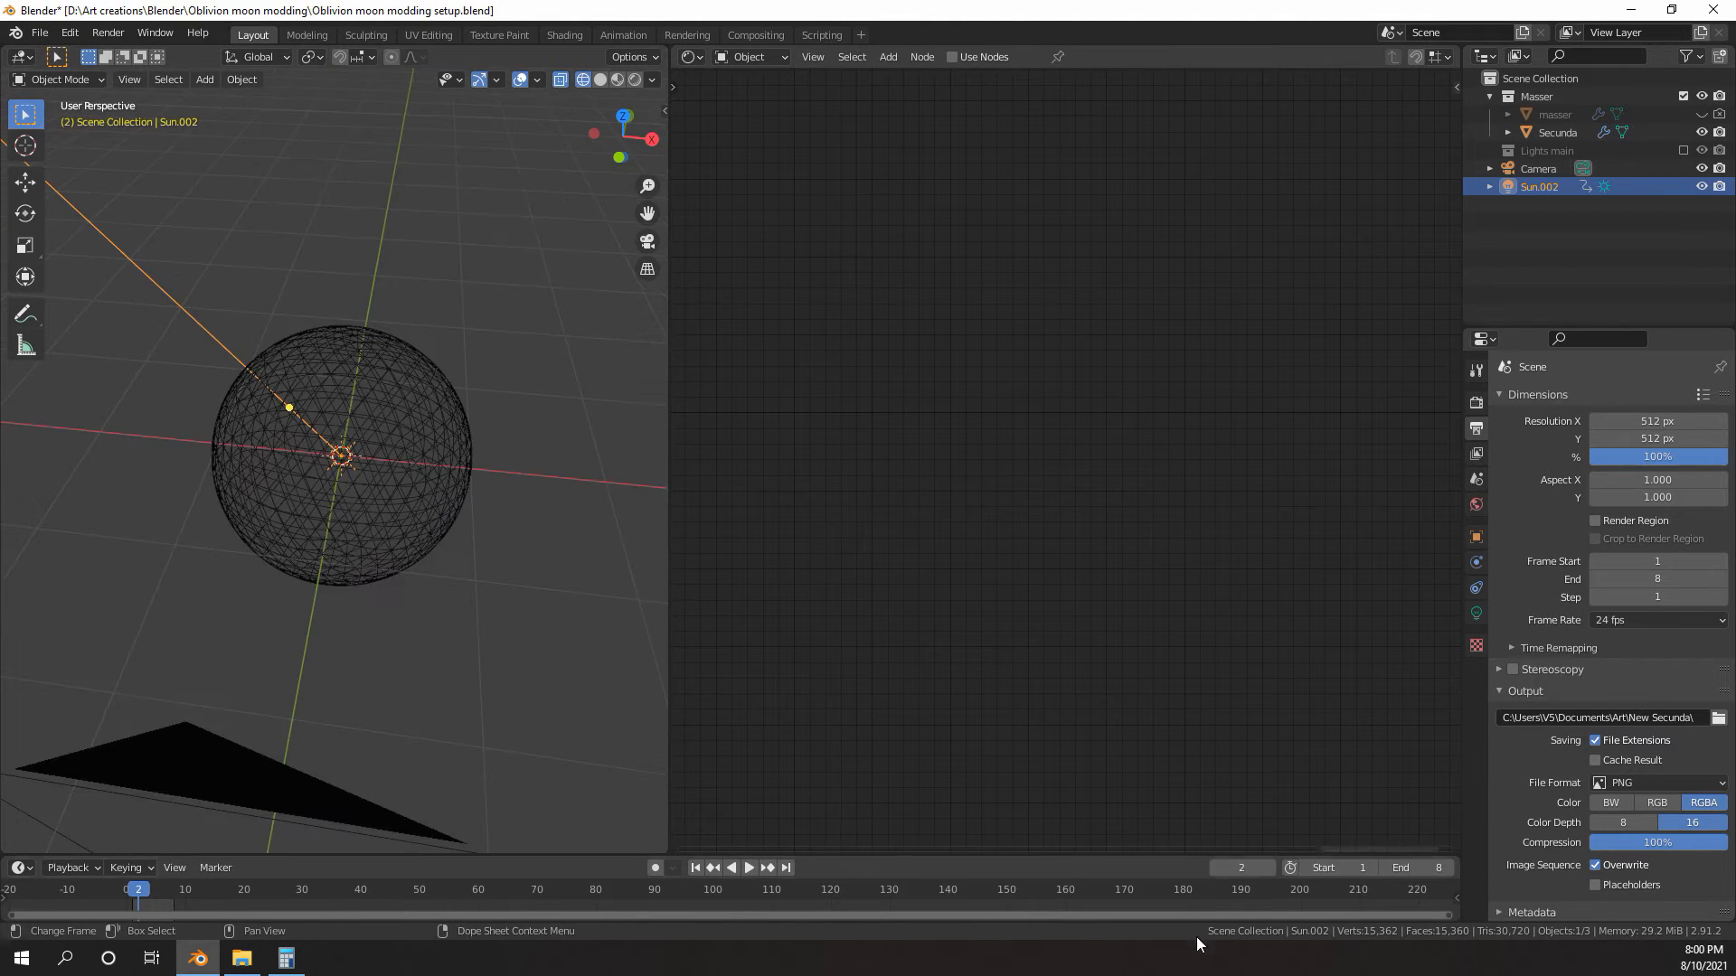
middle_drag(514, 565, 514, 614)
scroll(513, 613, up, 3)
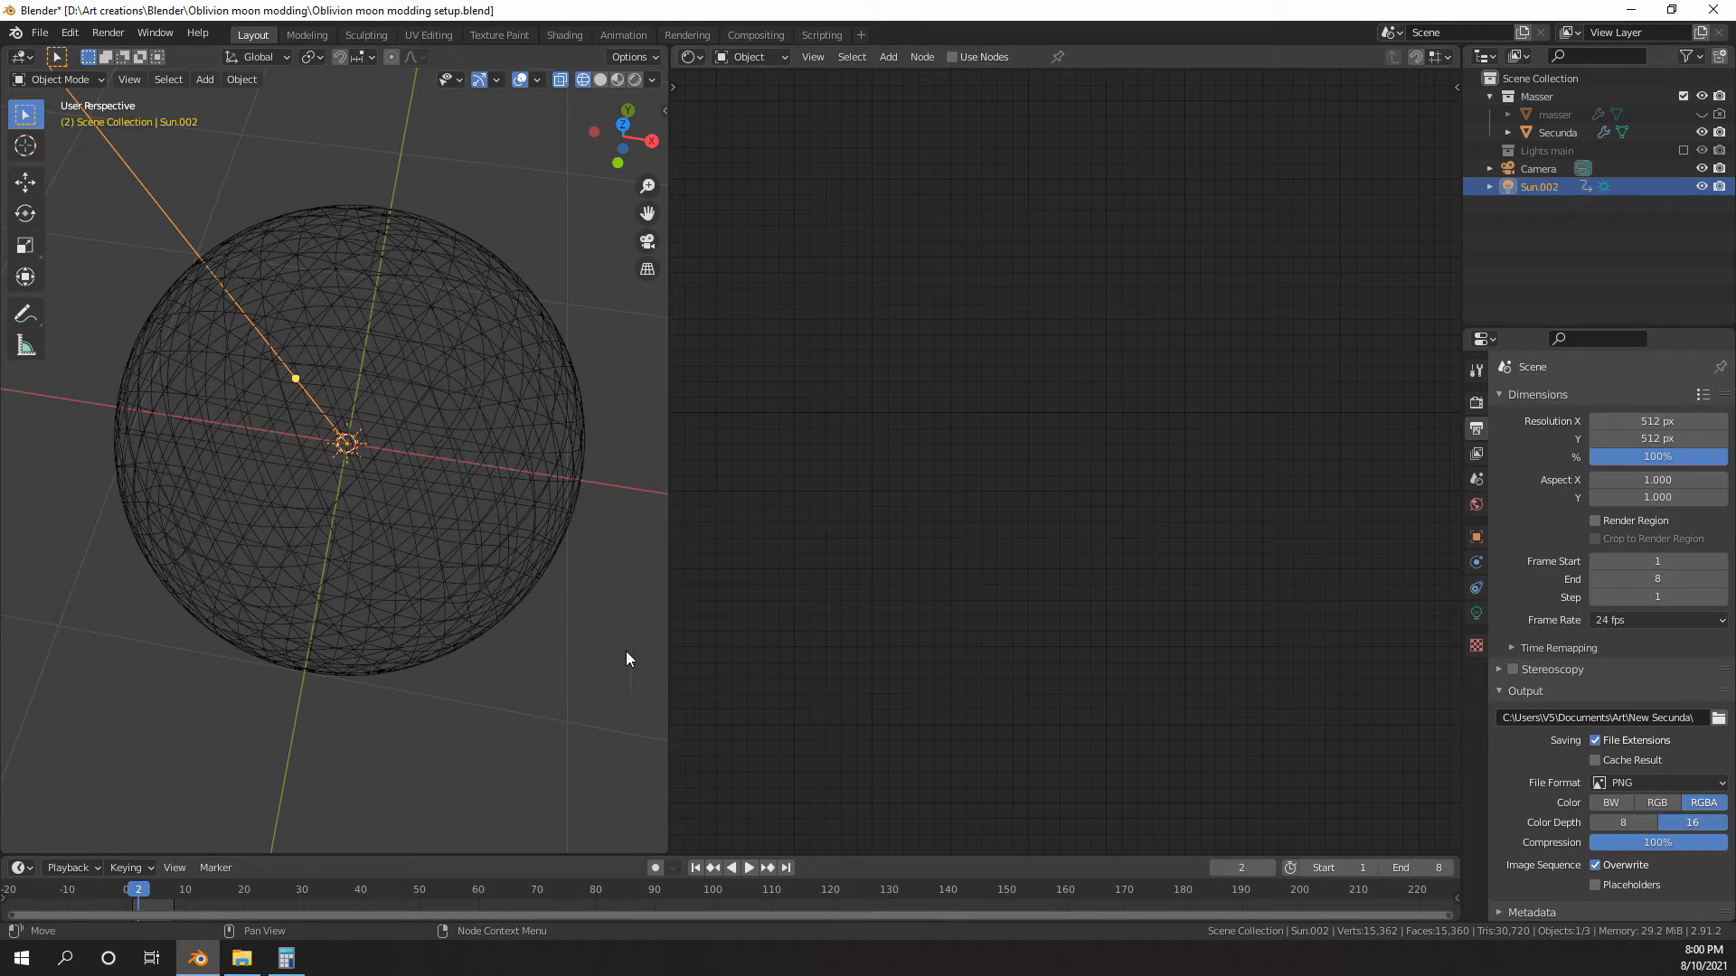
scroll(362, 362, down, 6)
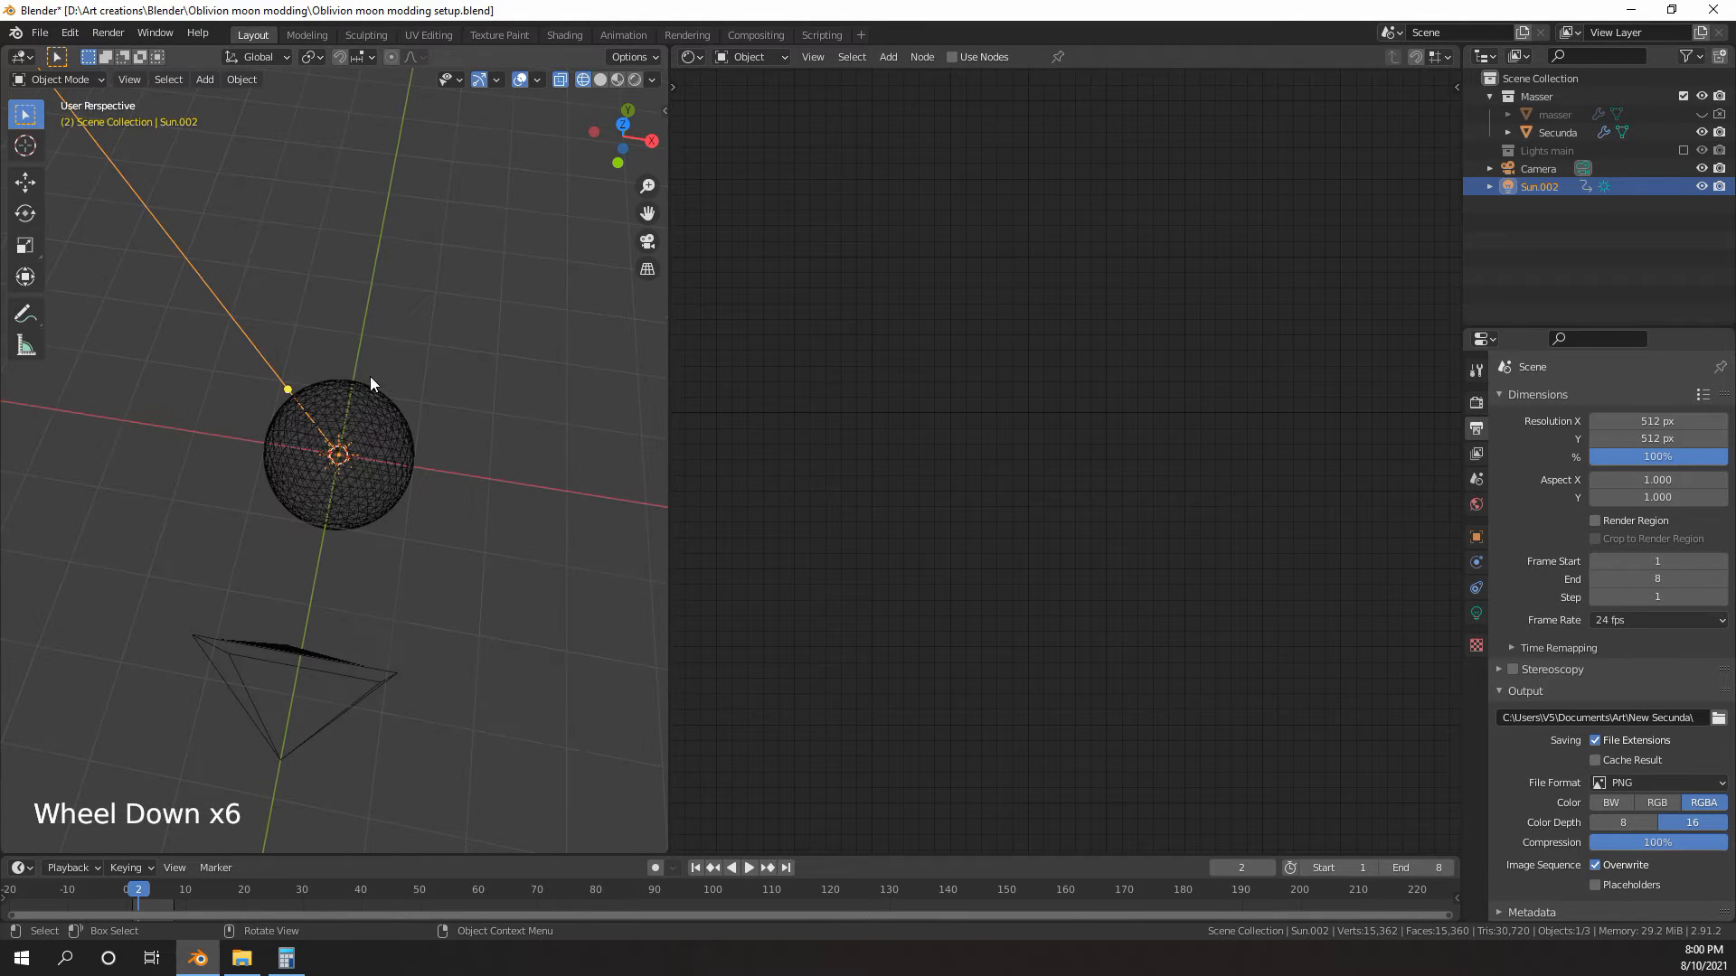
scroll(313, 387, up, 3)
scroll(316, 399, down, 2)
middle_drag(317, 399, 357, 412)
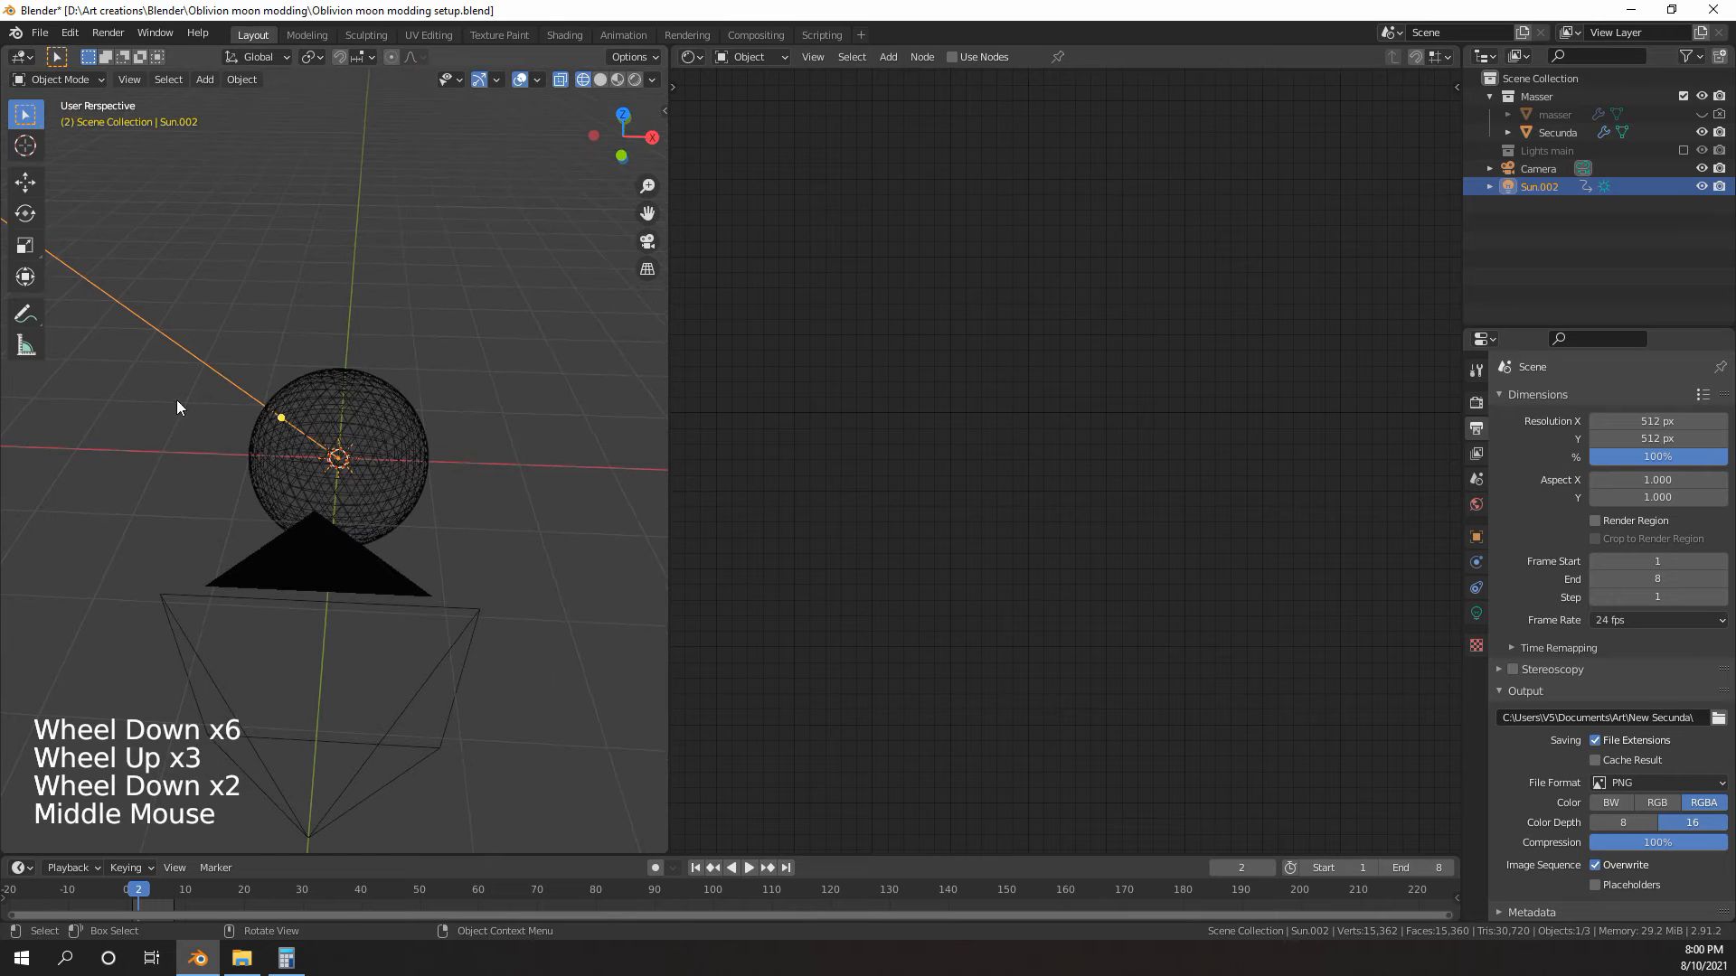
key(r)
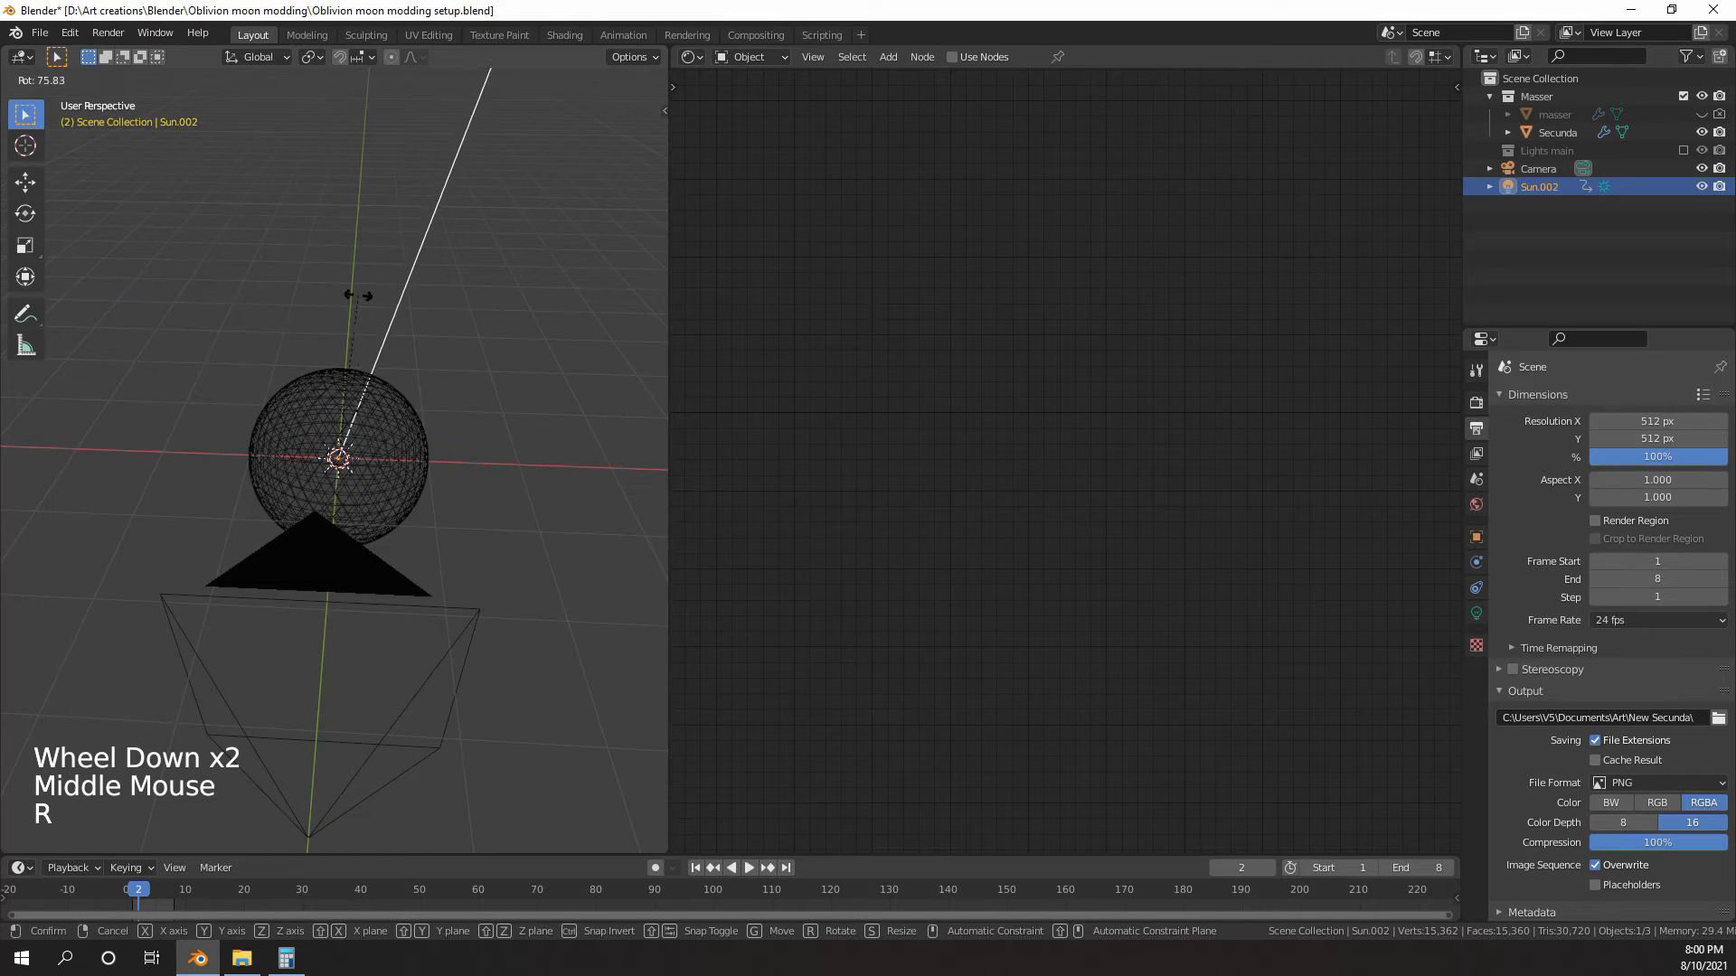
click(452, 318)
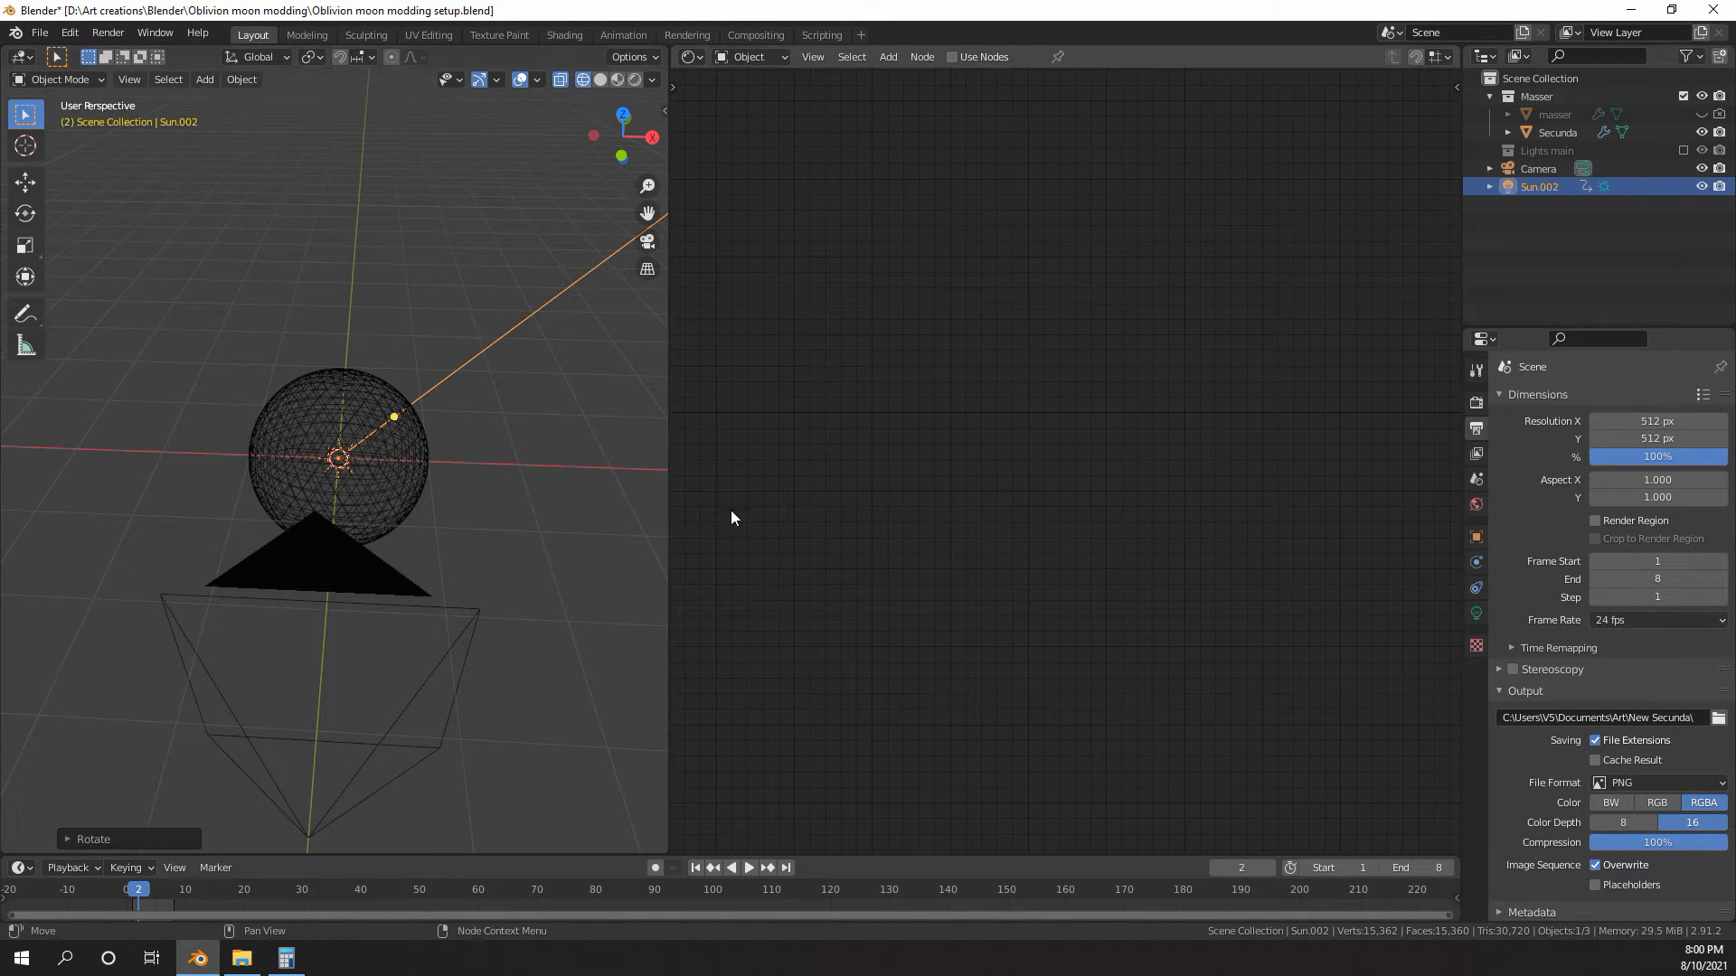
- On frame 3, rotate the Sun.002 light 45° around the global Z axis and insert a Rotation keyframe
click(1271, 867)
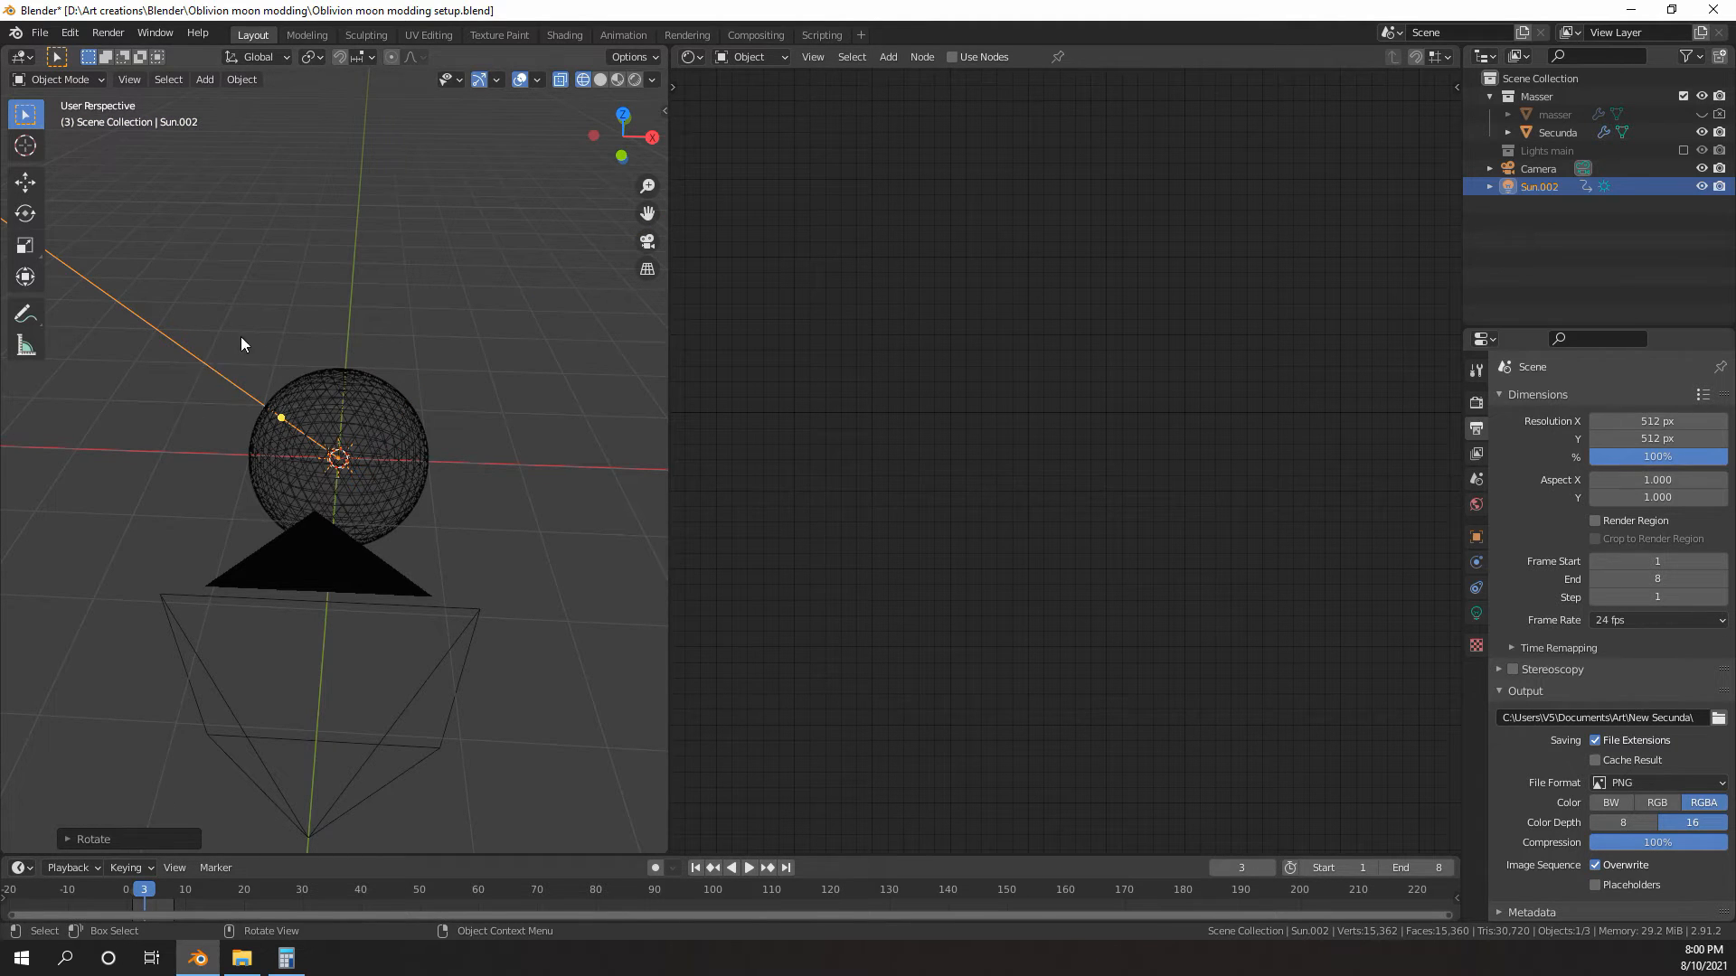
middle_drag(217, 370, 213, 372)
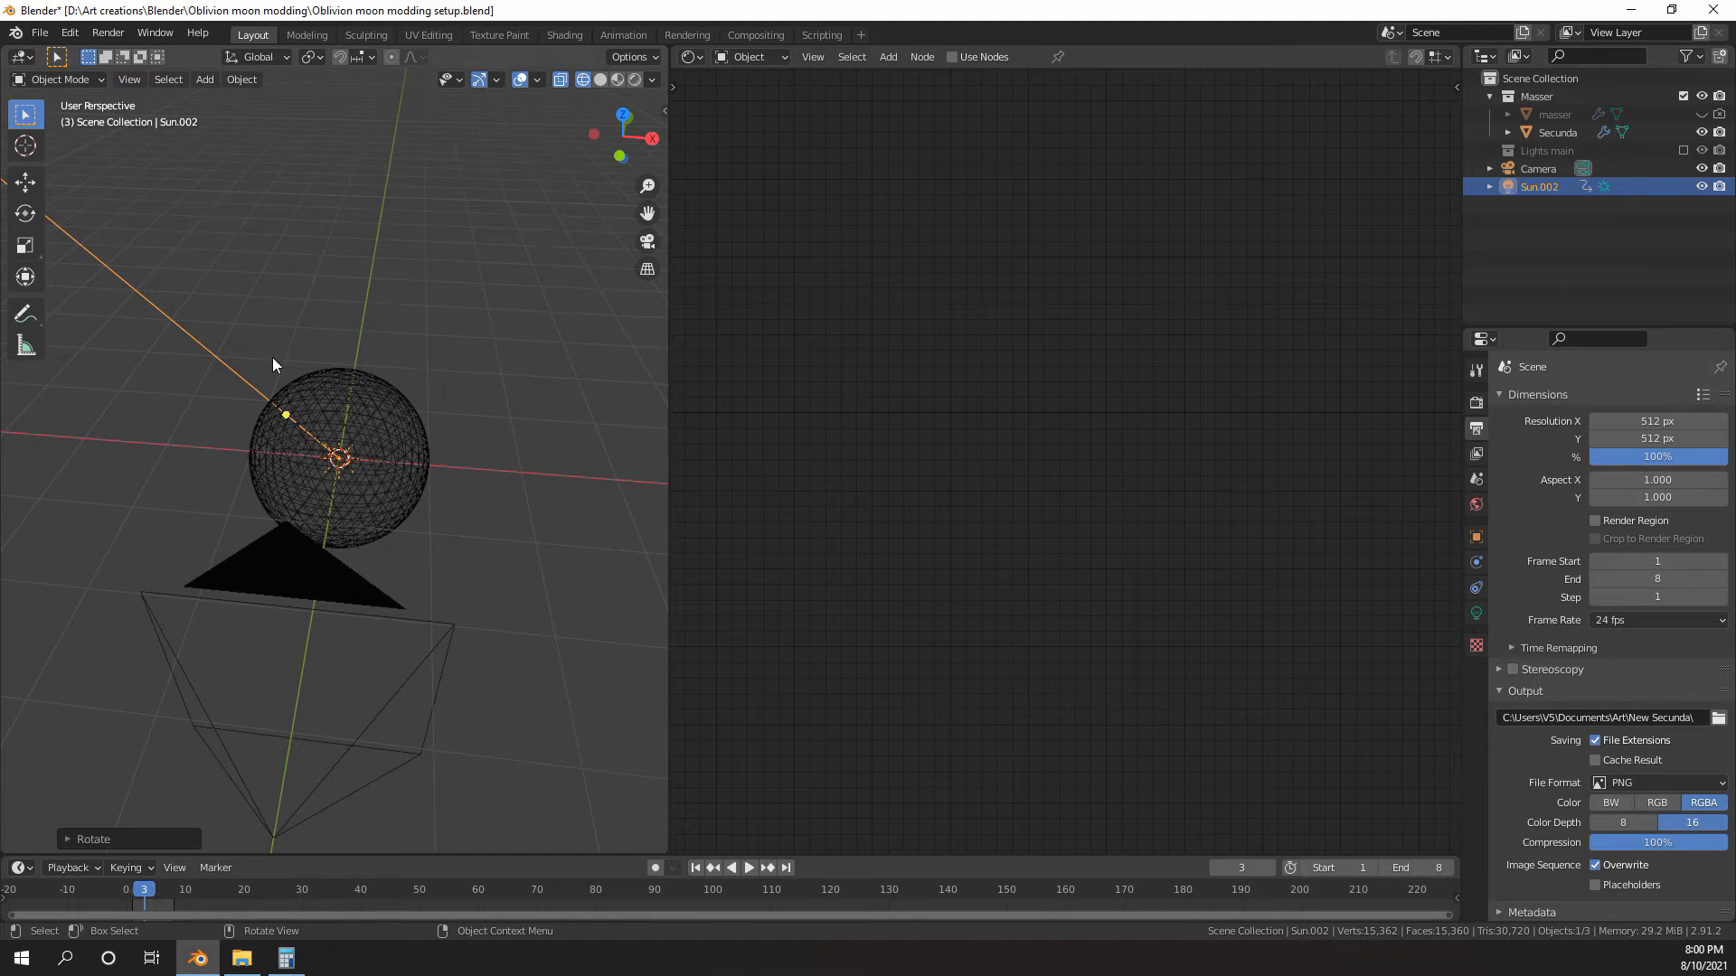
key(r)
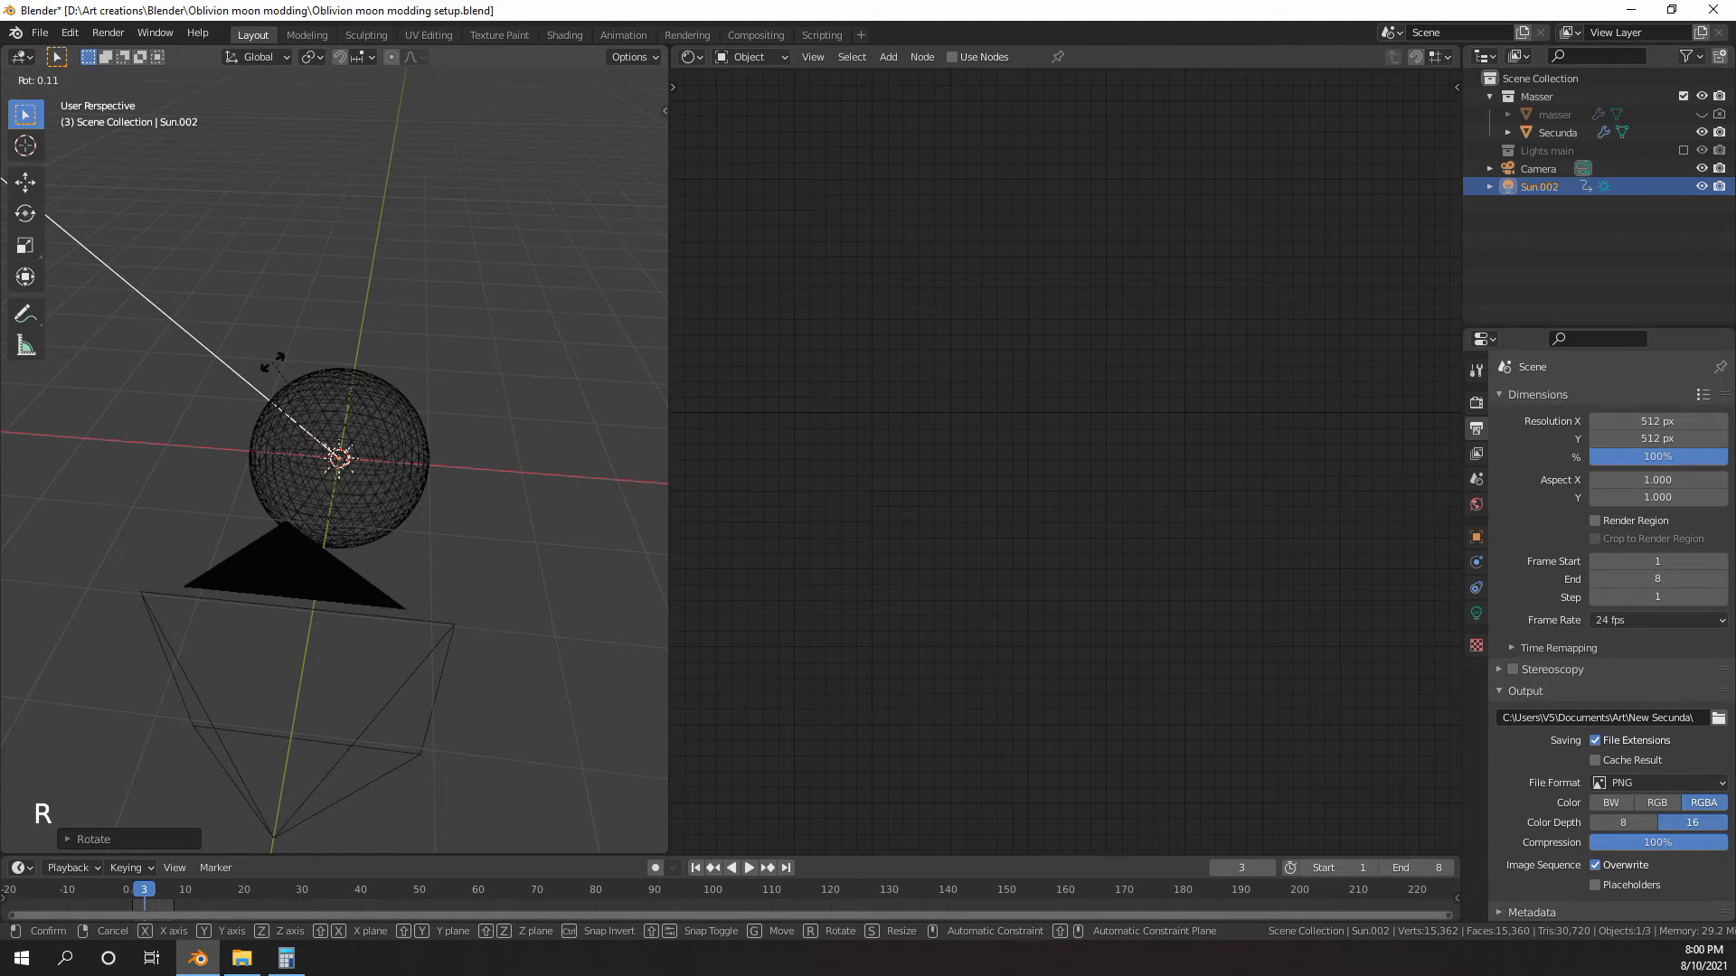
text(z)
text(45)
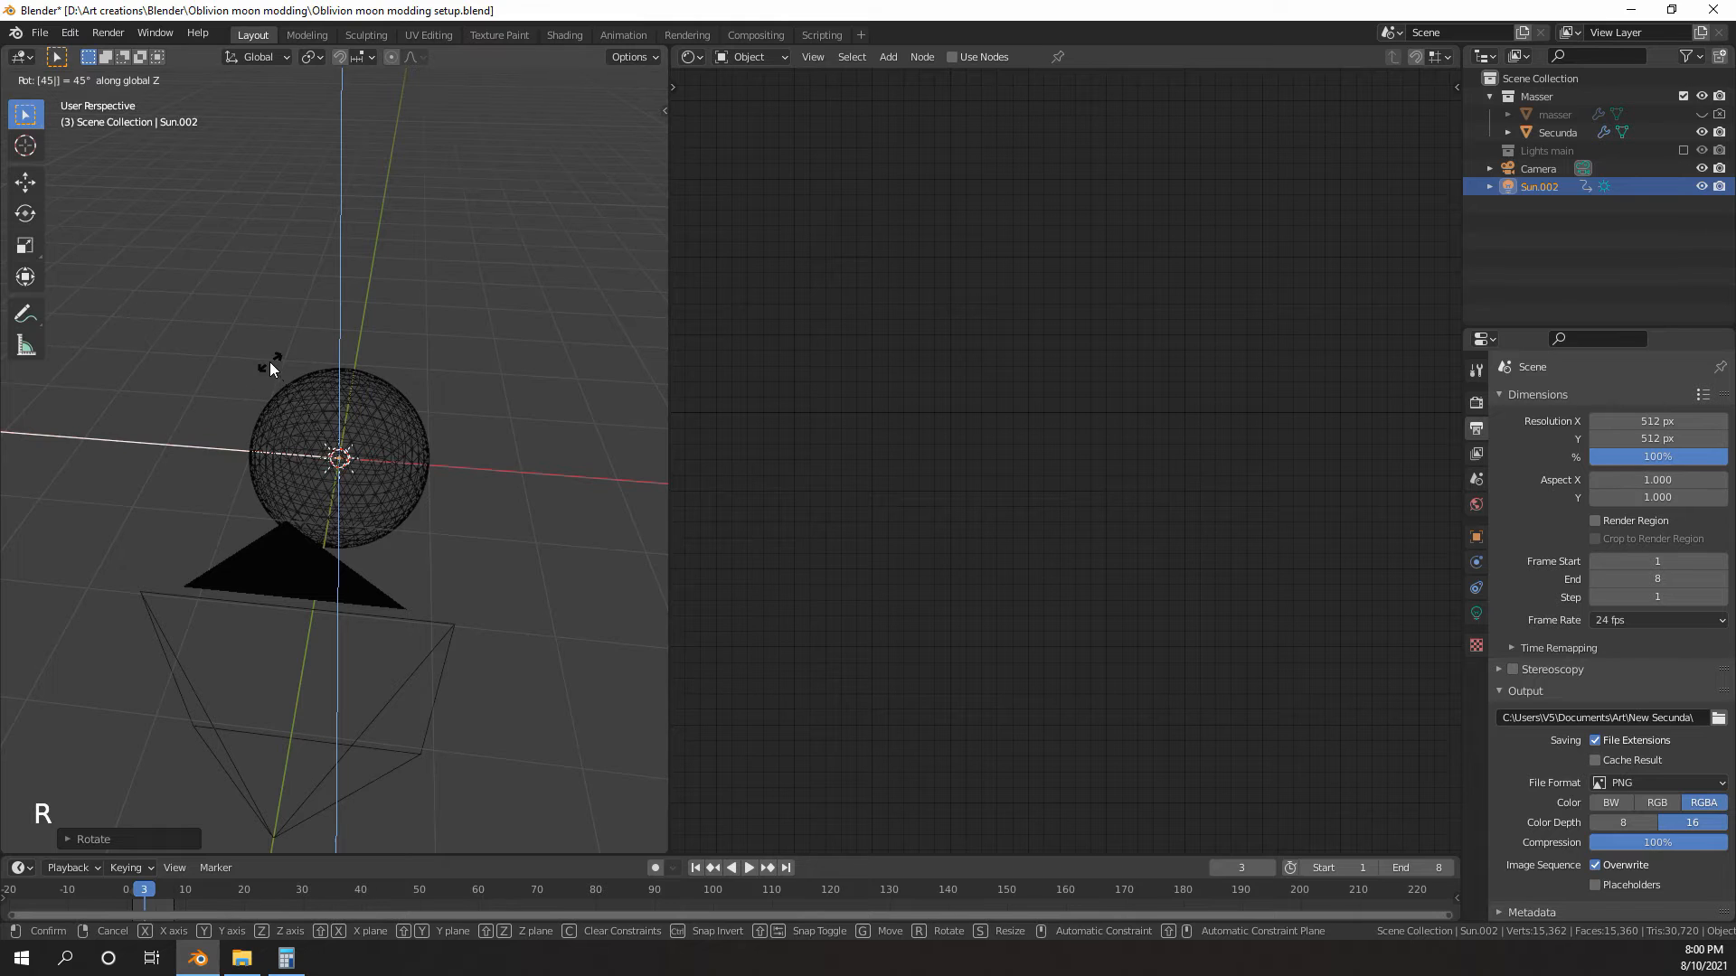
key(Return)
key(i)
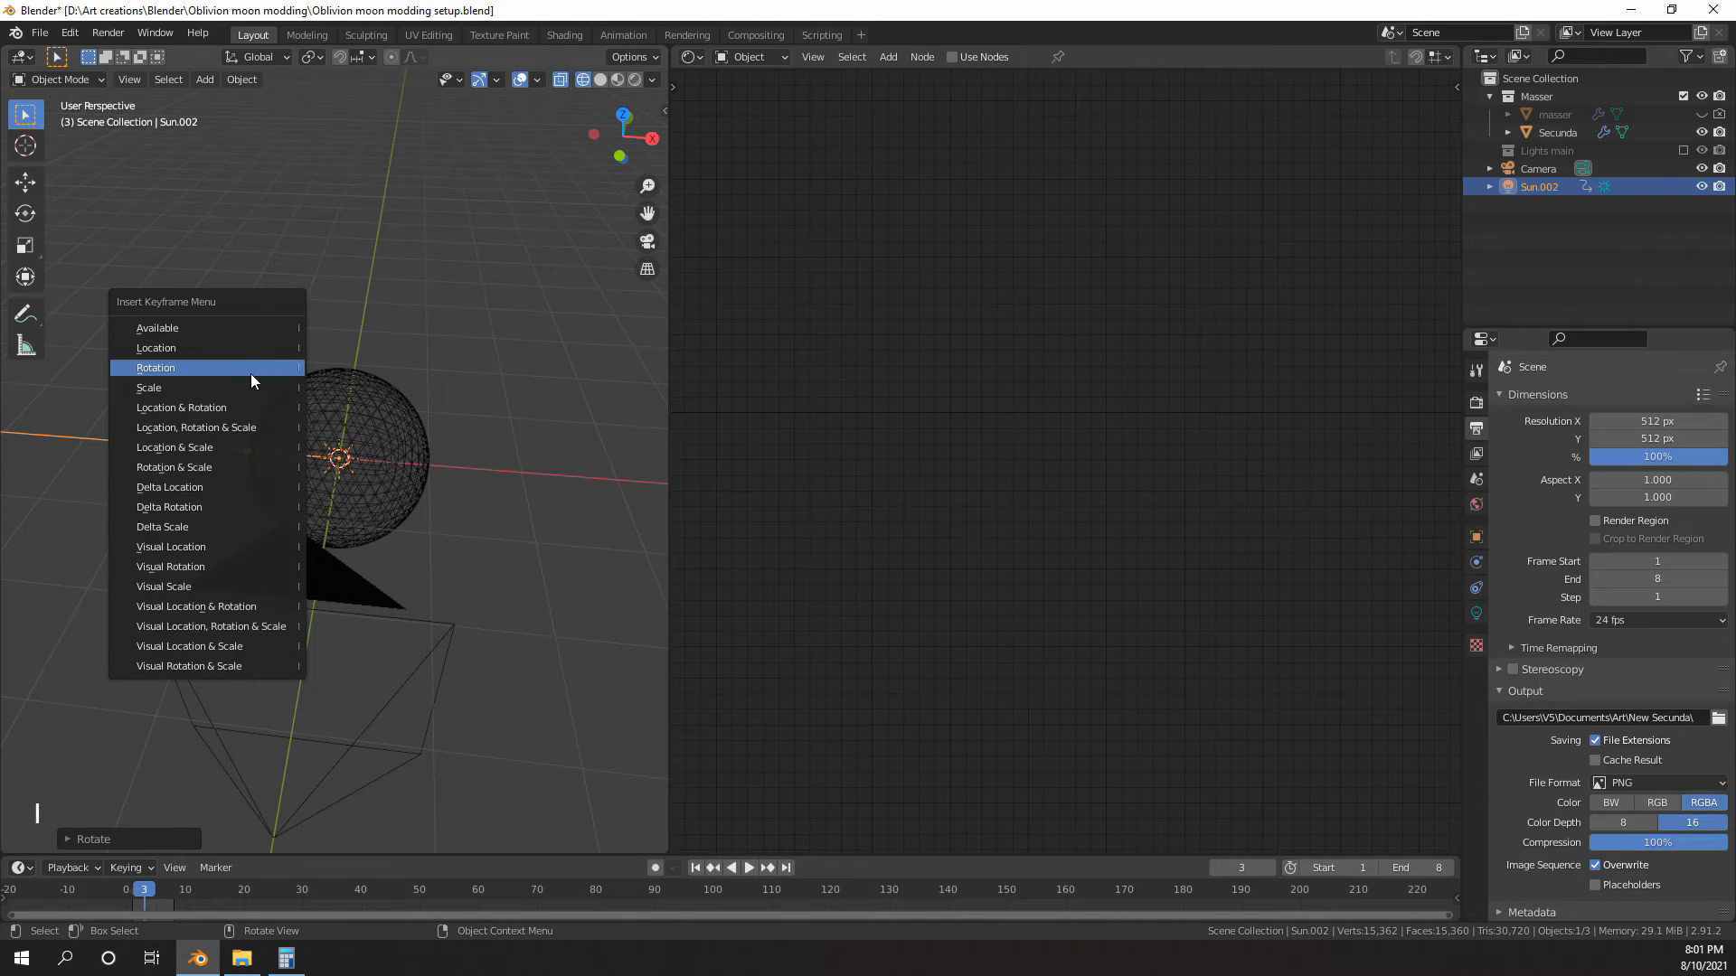
click(247, 369)
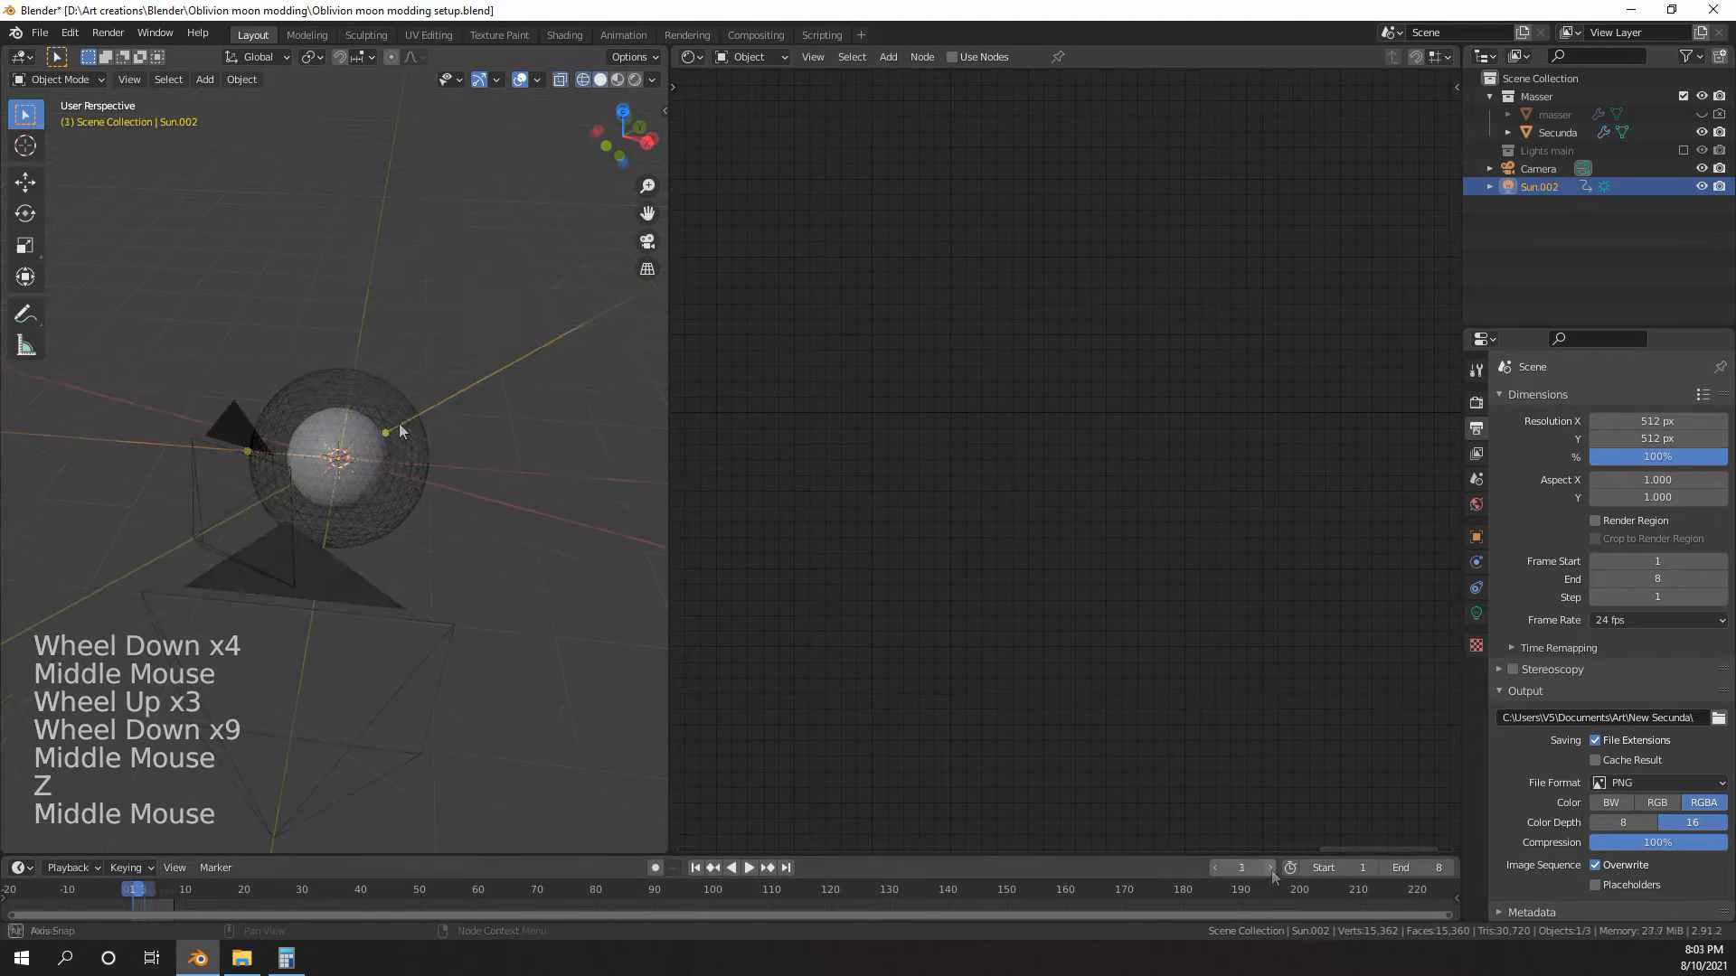
- Display the moon on frame 1 in rendered shading through the camera view
middle_drag(425, 427, 388, 479)
scroll(410, 461, up, 2)
scroll(387, 481, down, 3)
scroll(372, 475, up, 3)
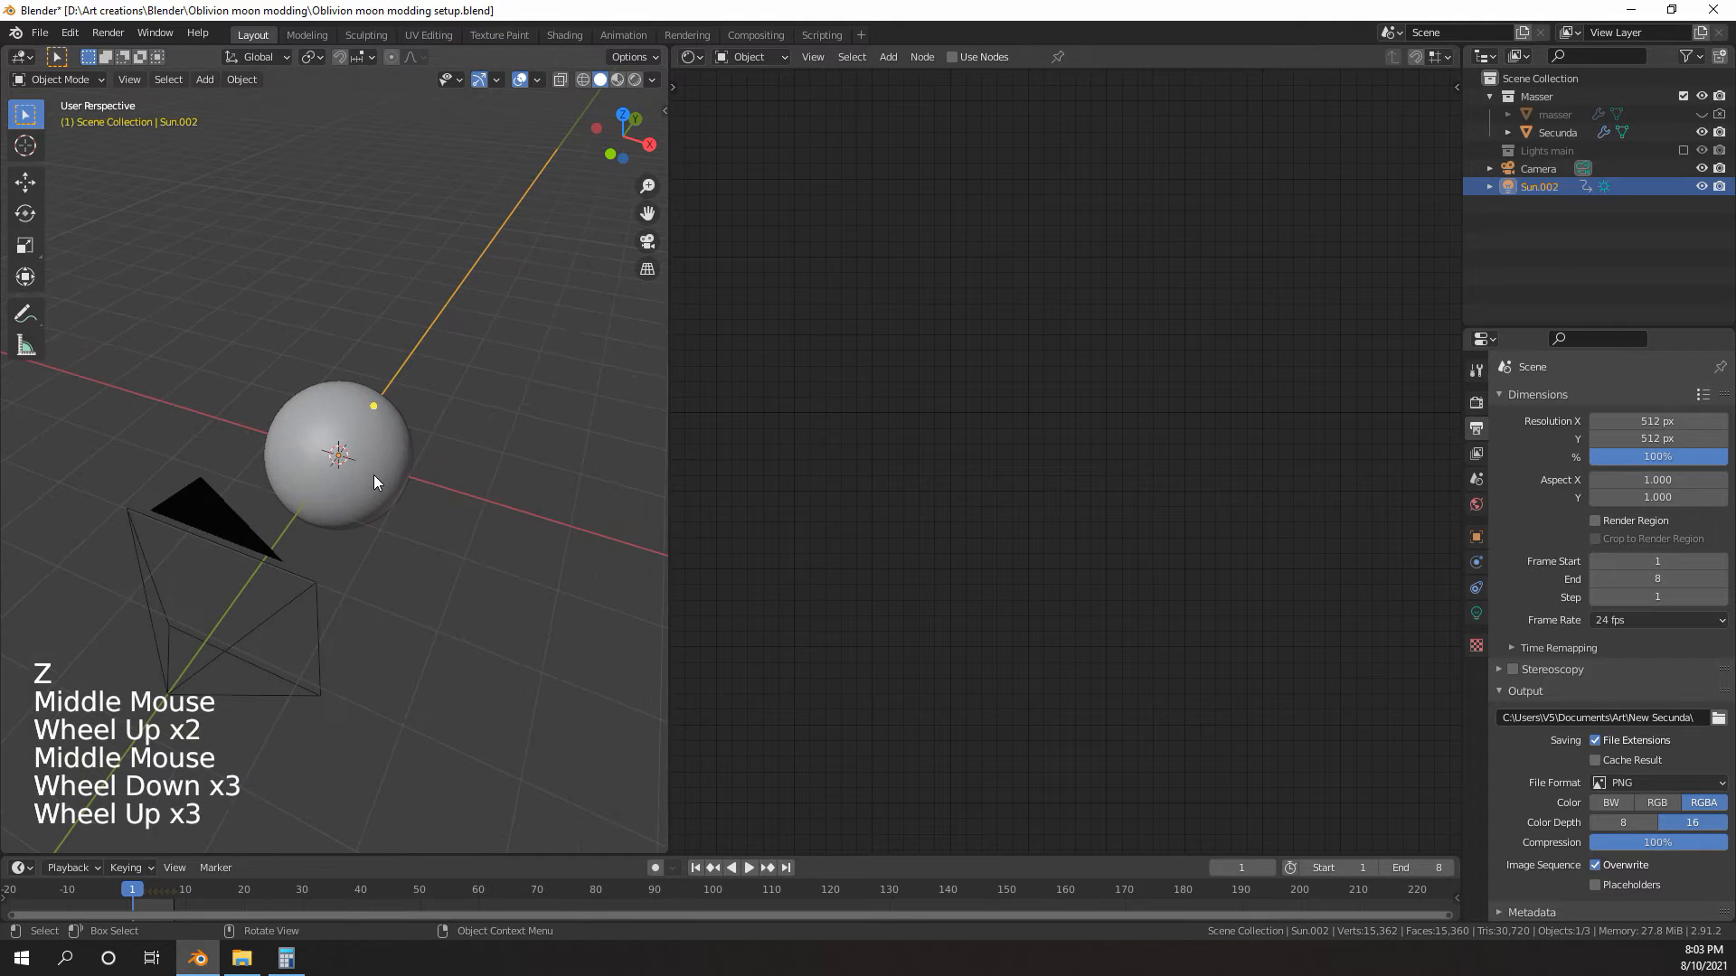
key(z)
click(373, 367)
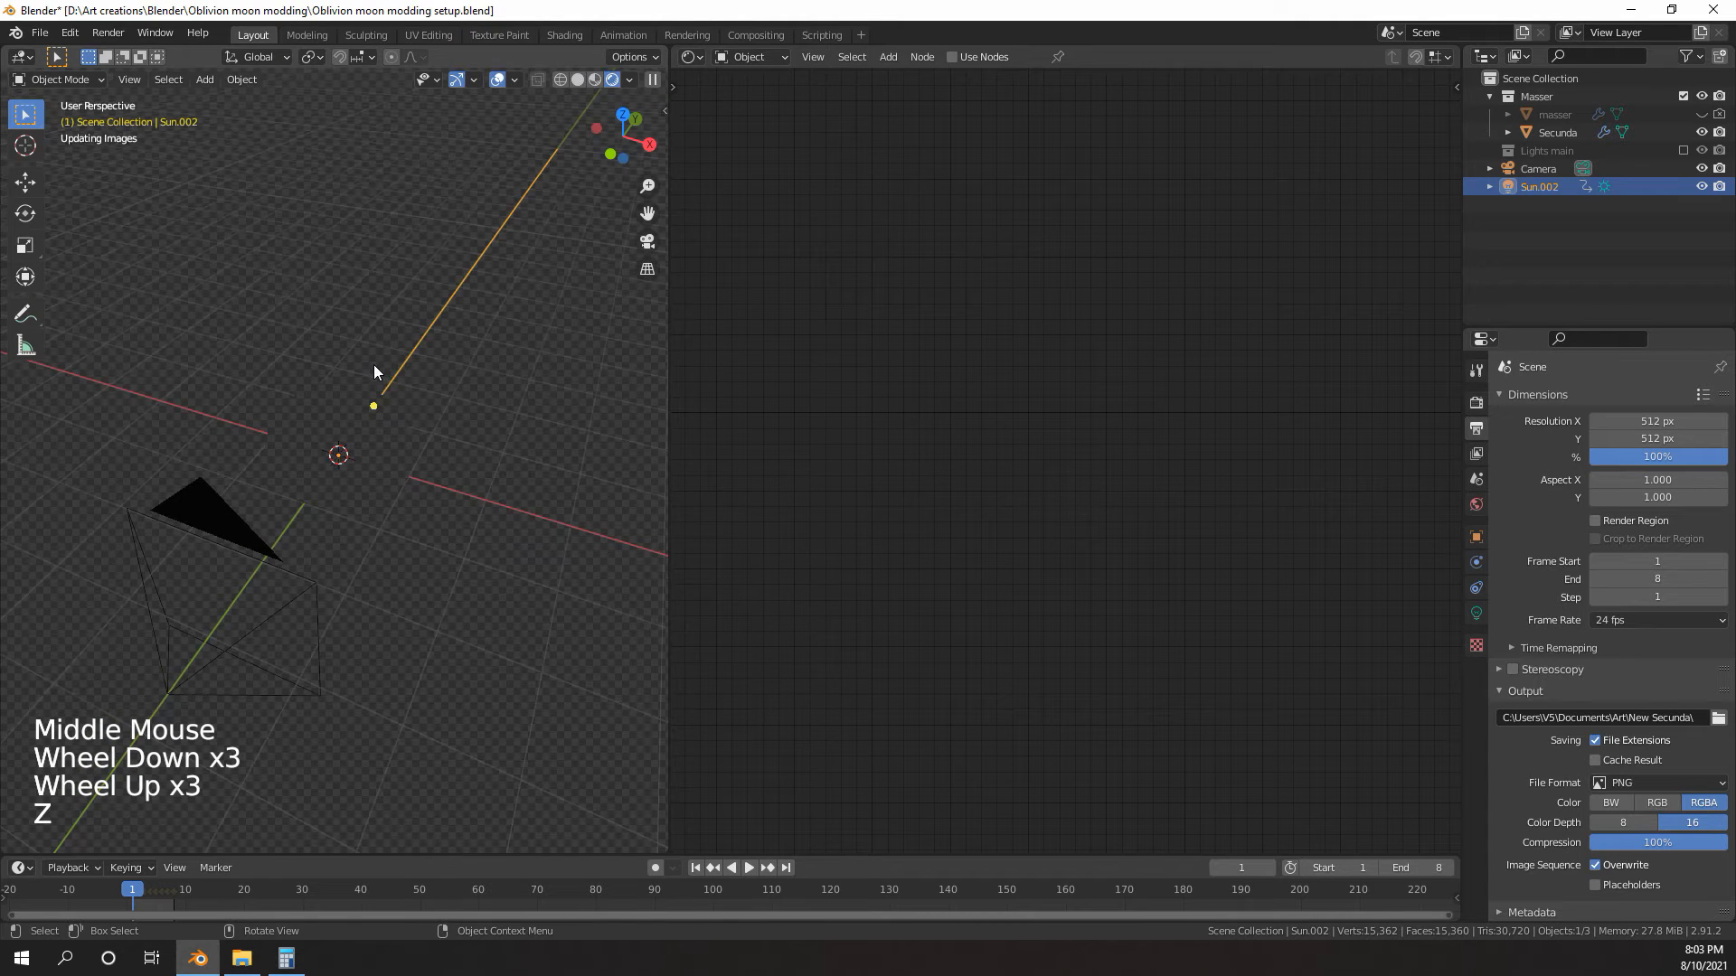
key(KP_0)
scroll(383, 360, up, 6)
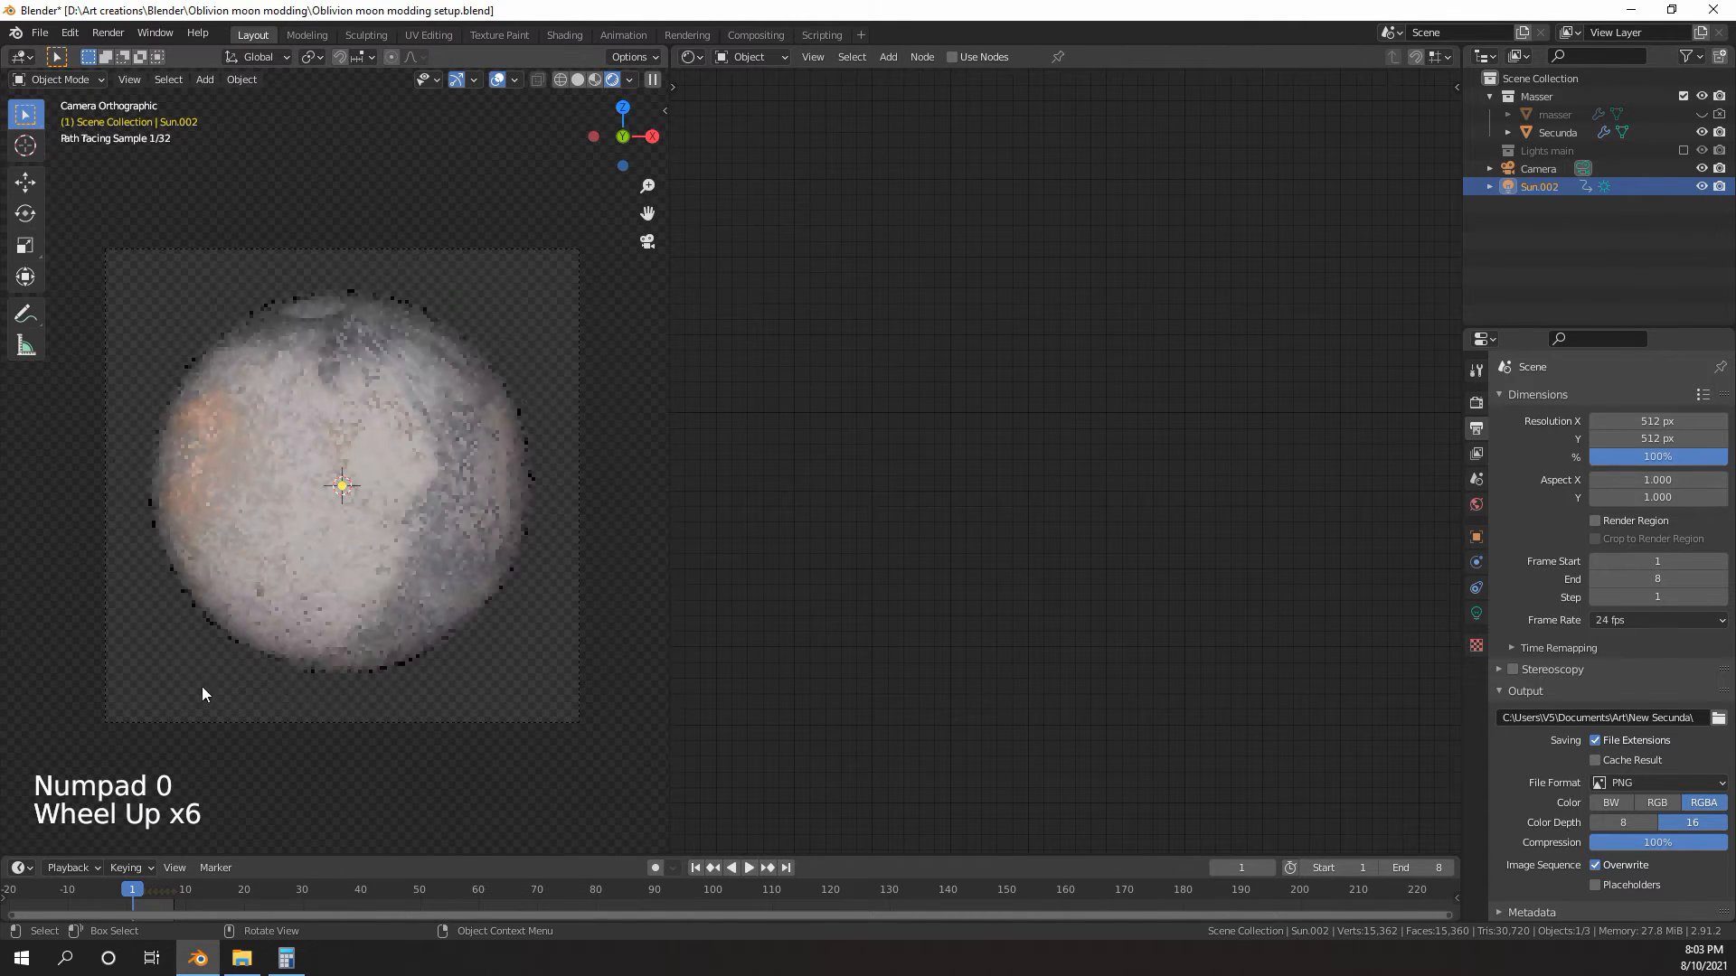
- Step through the animation from frame 1 to frame 10 and back to frame 3, checking each moon phase in the camera view
click(1270, 868)
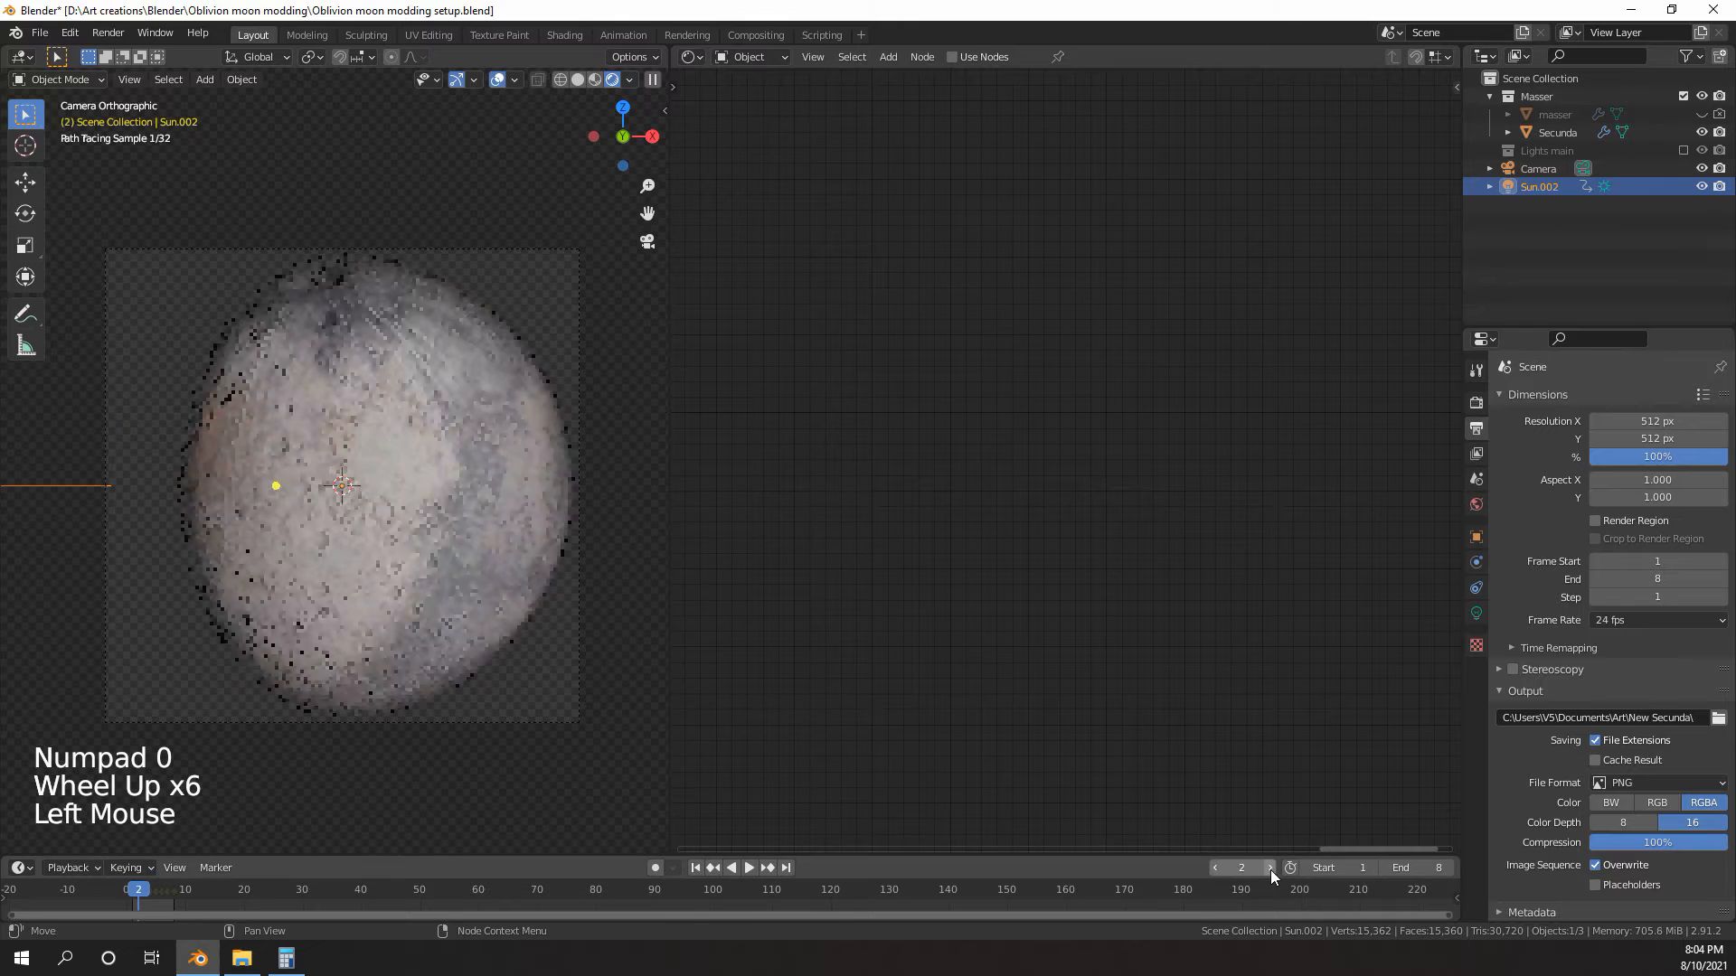
click(1271, 870)
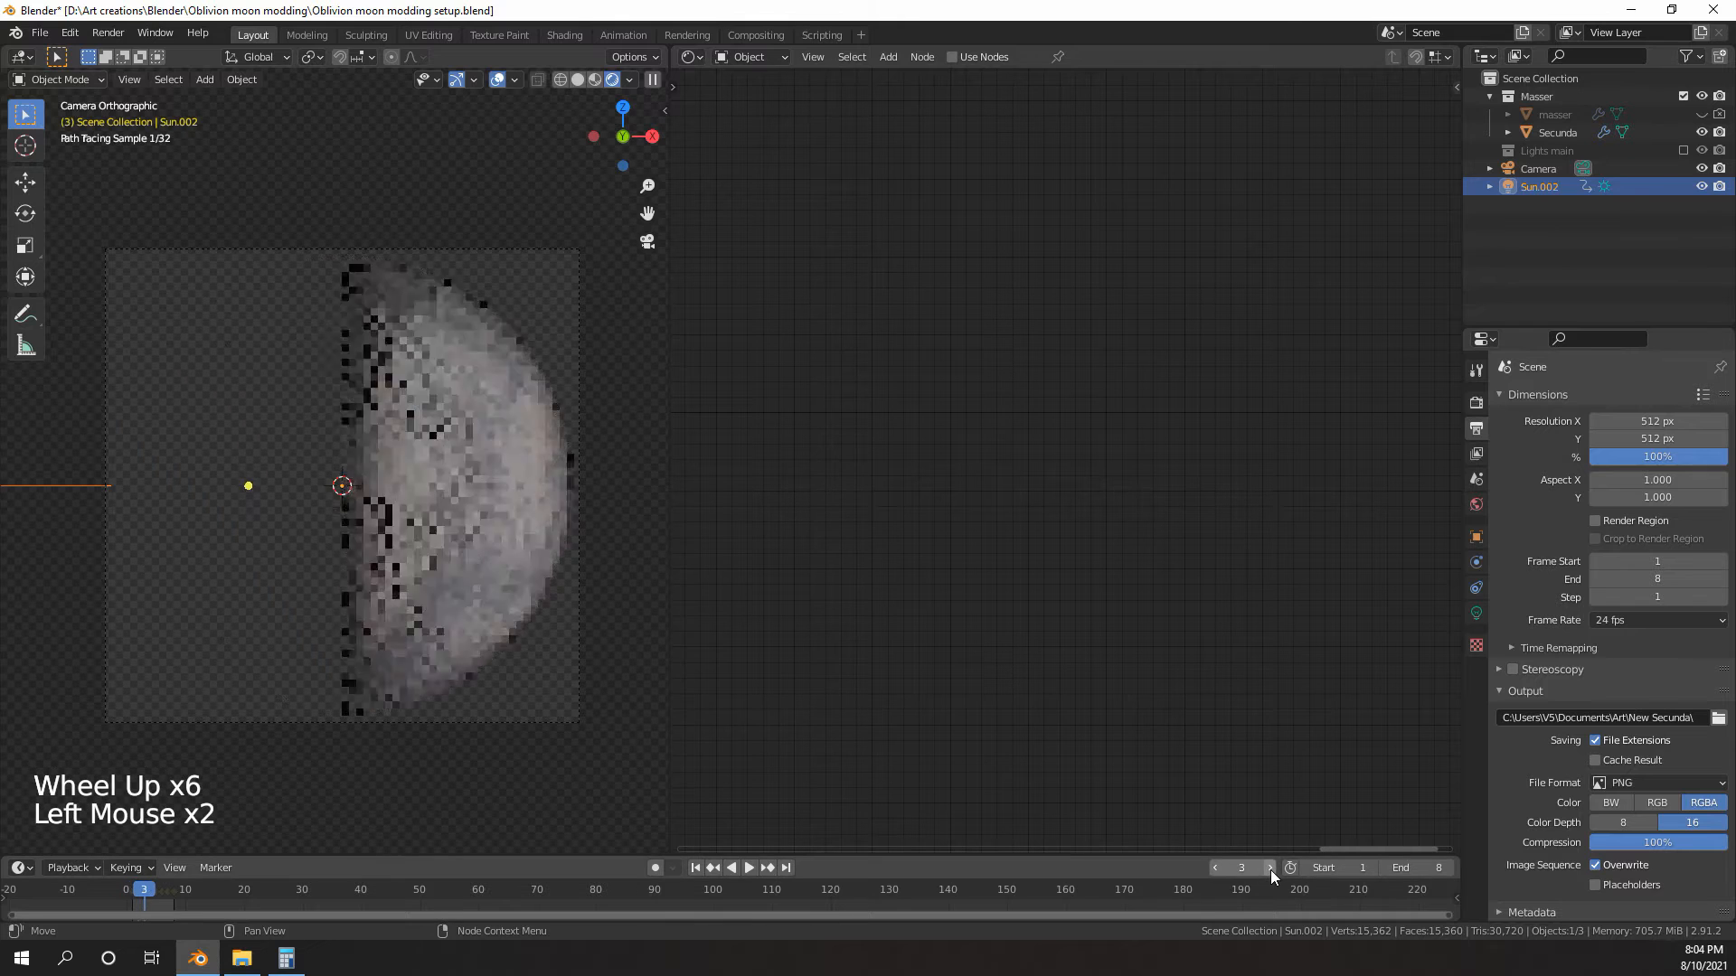
click(1271, 870)
click(1271, 870)
click(1271, 868)
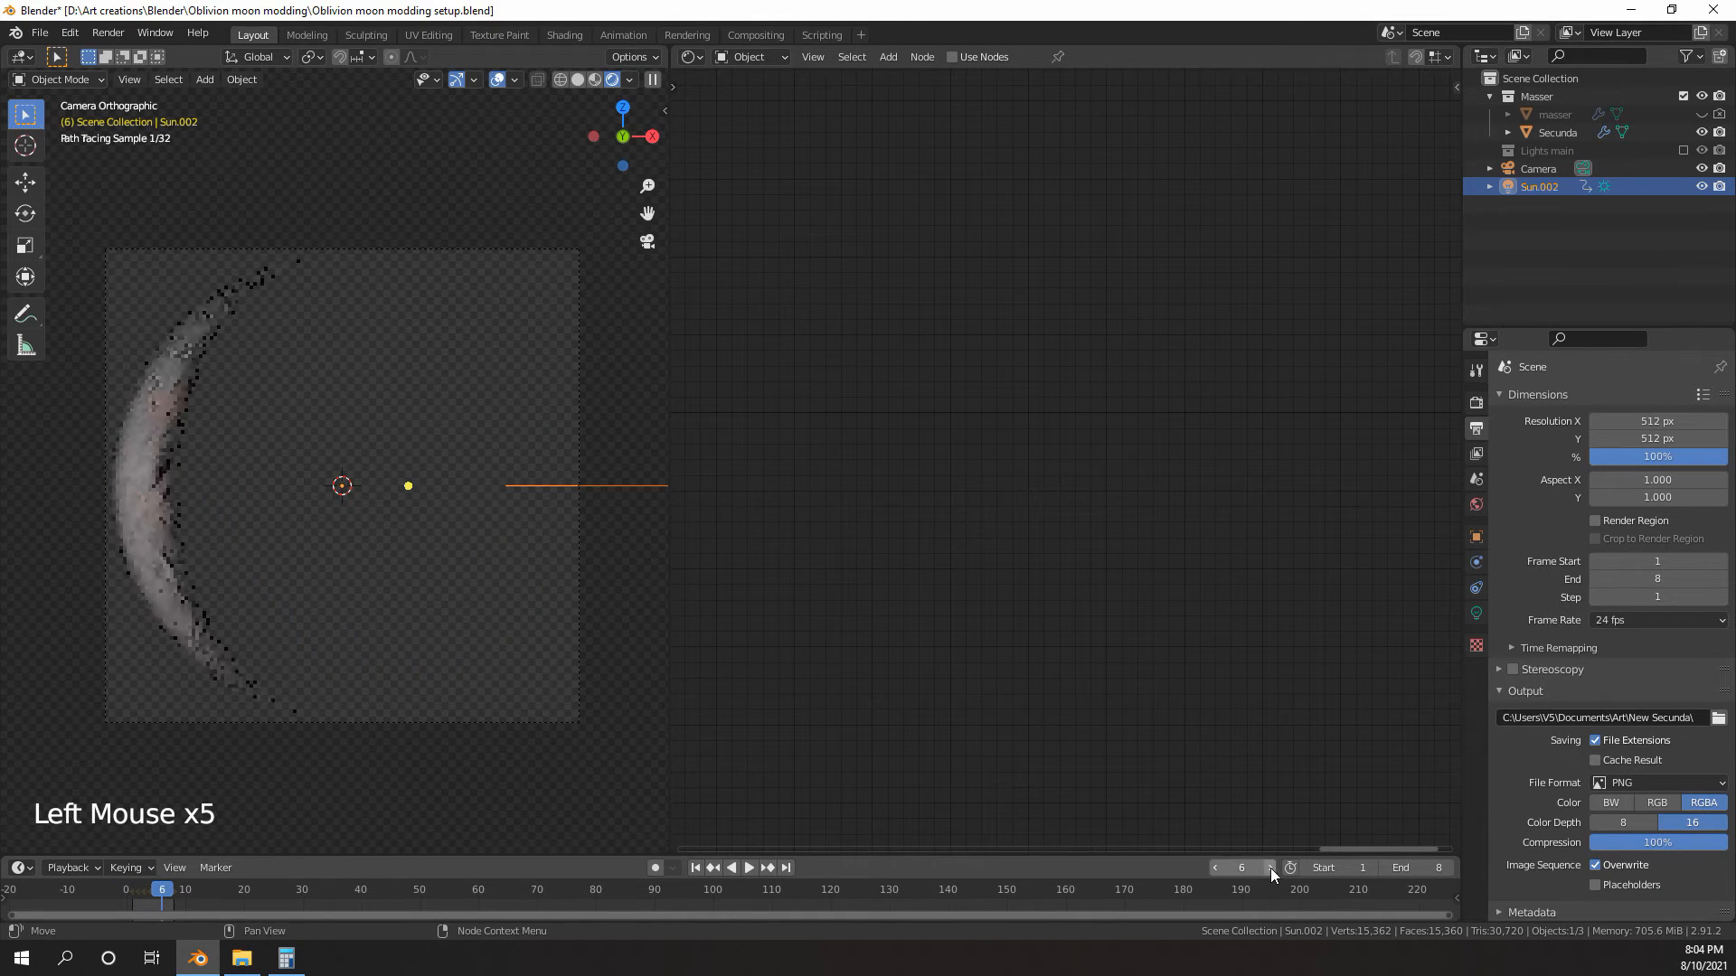
click(1272, 868)
click(1271, 868)
click(1271, 868)
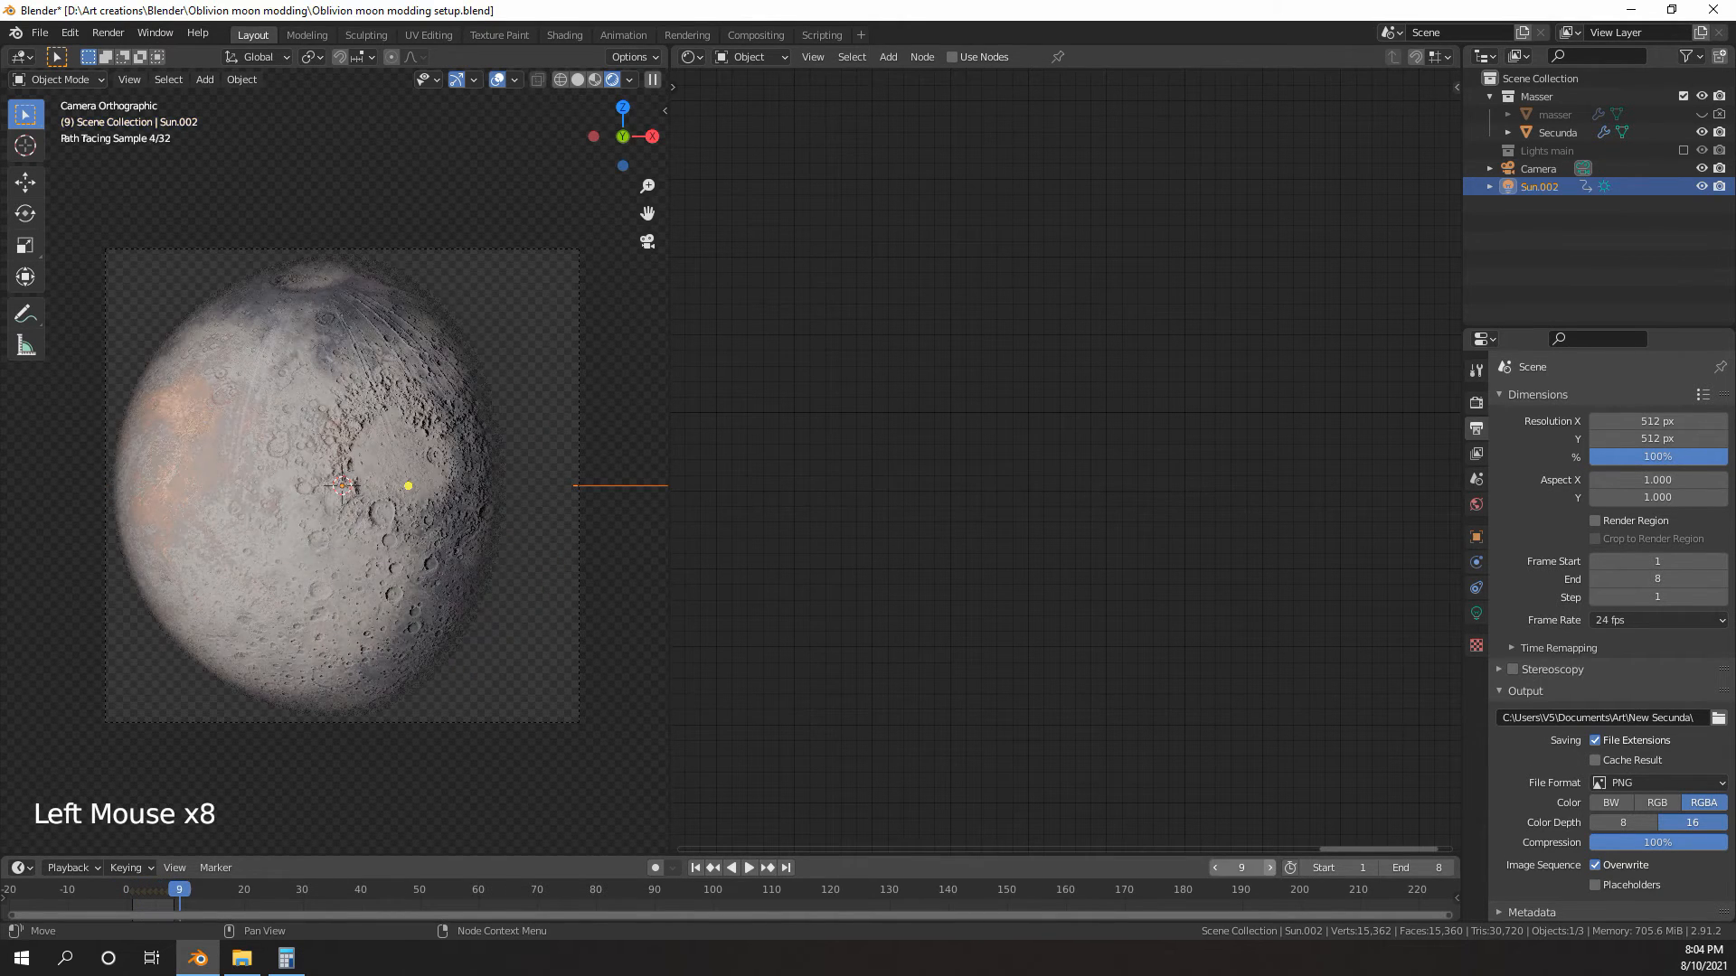
click(1271, 868)
click(1215, 868)
click(1215, 868)
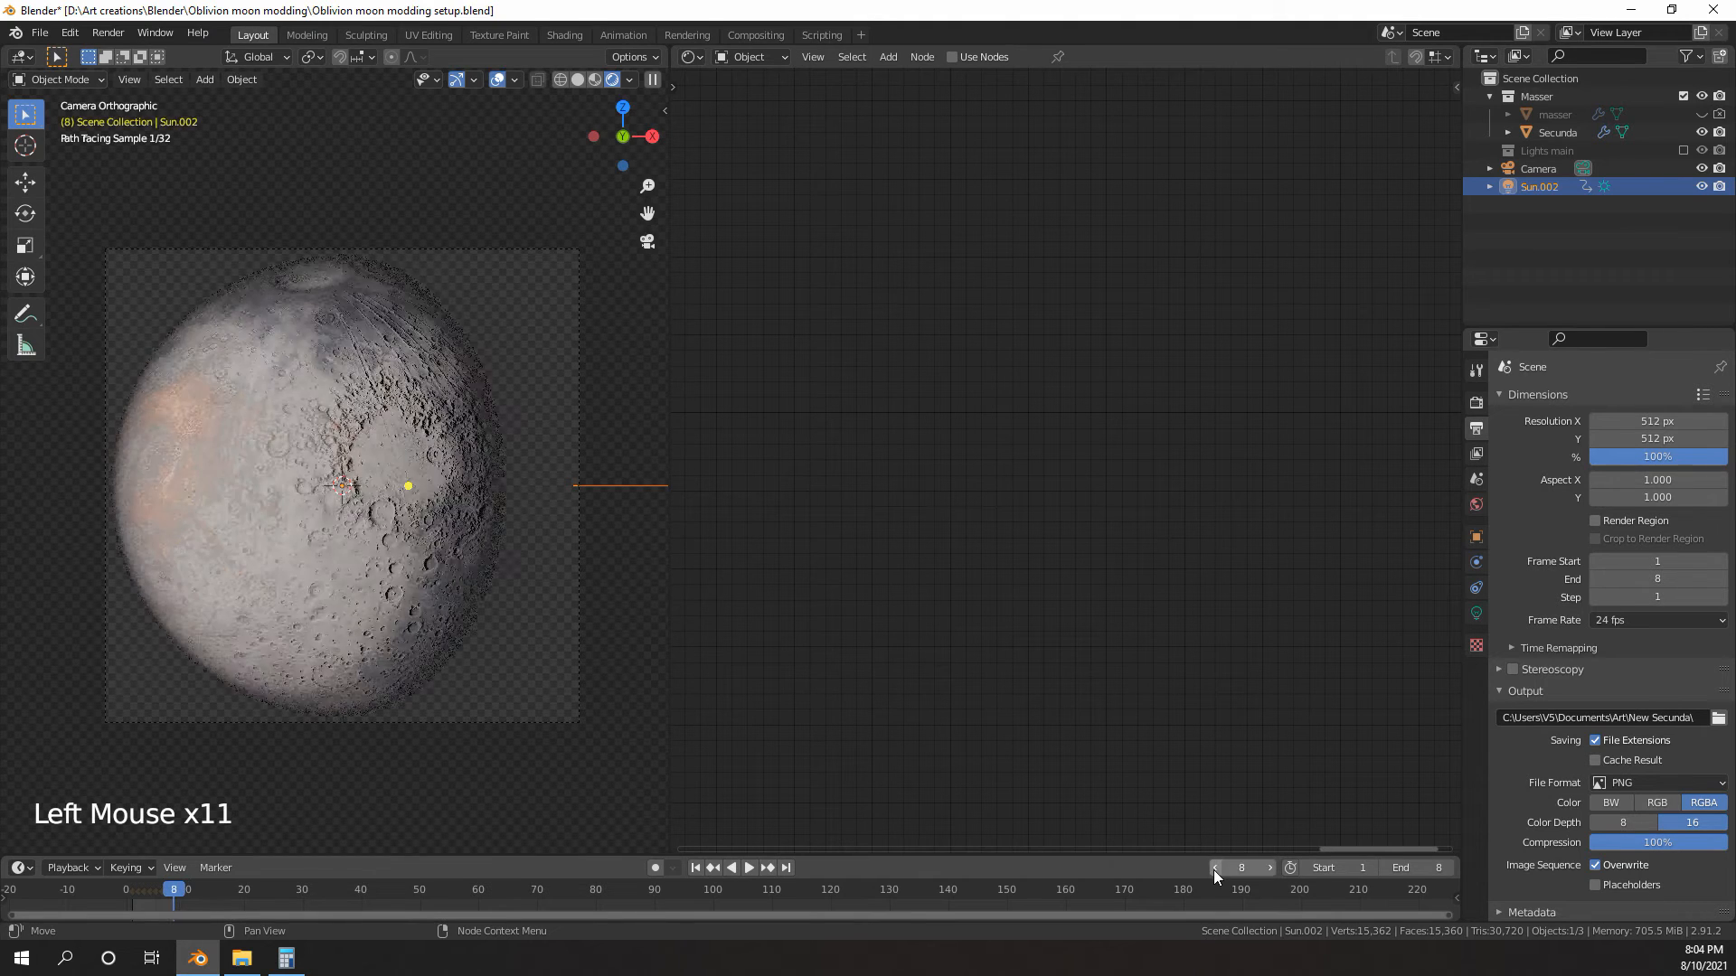
click(1215, 868)
click(1215, 868)
click(1215, 868)
click(1215, 868)
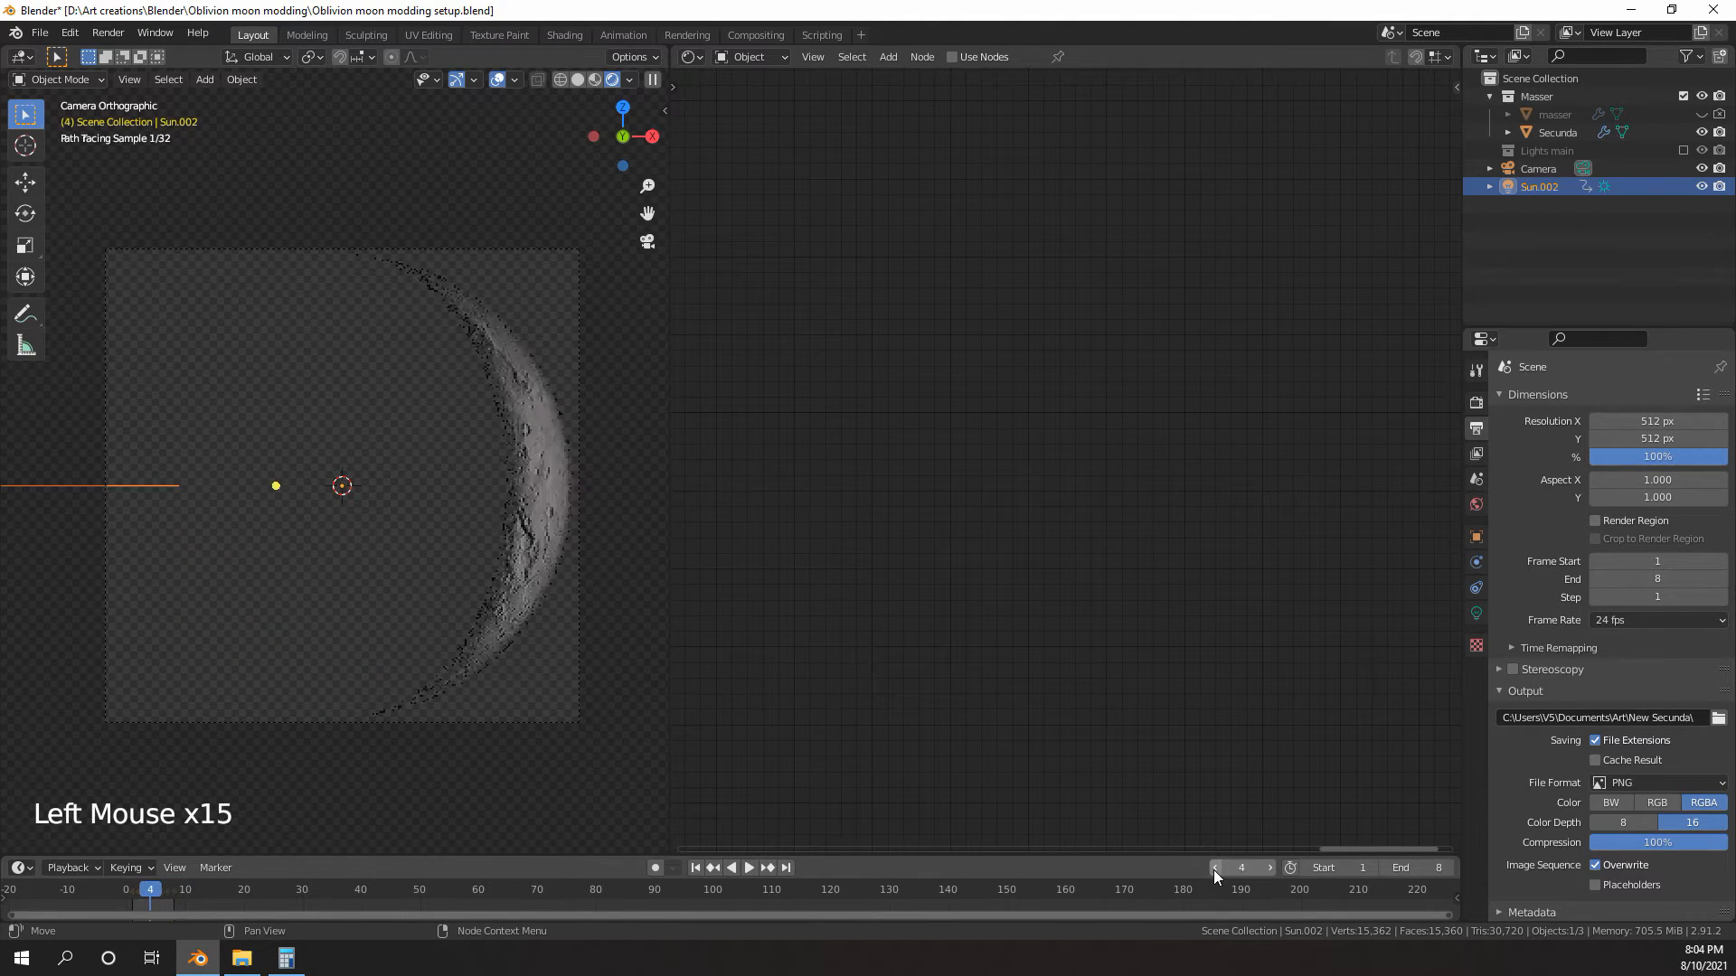
click(1215, 868)
- Examine the lit side of the moon and the sun's direction from several angles on frame 3, and go back to frame 2
scroll(473, 482, down, 4)
middle_drag(474, 484, 437, 450)
scroll(437, 450, down, 5)
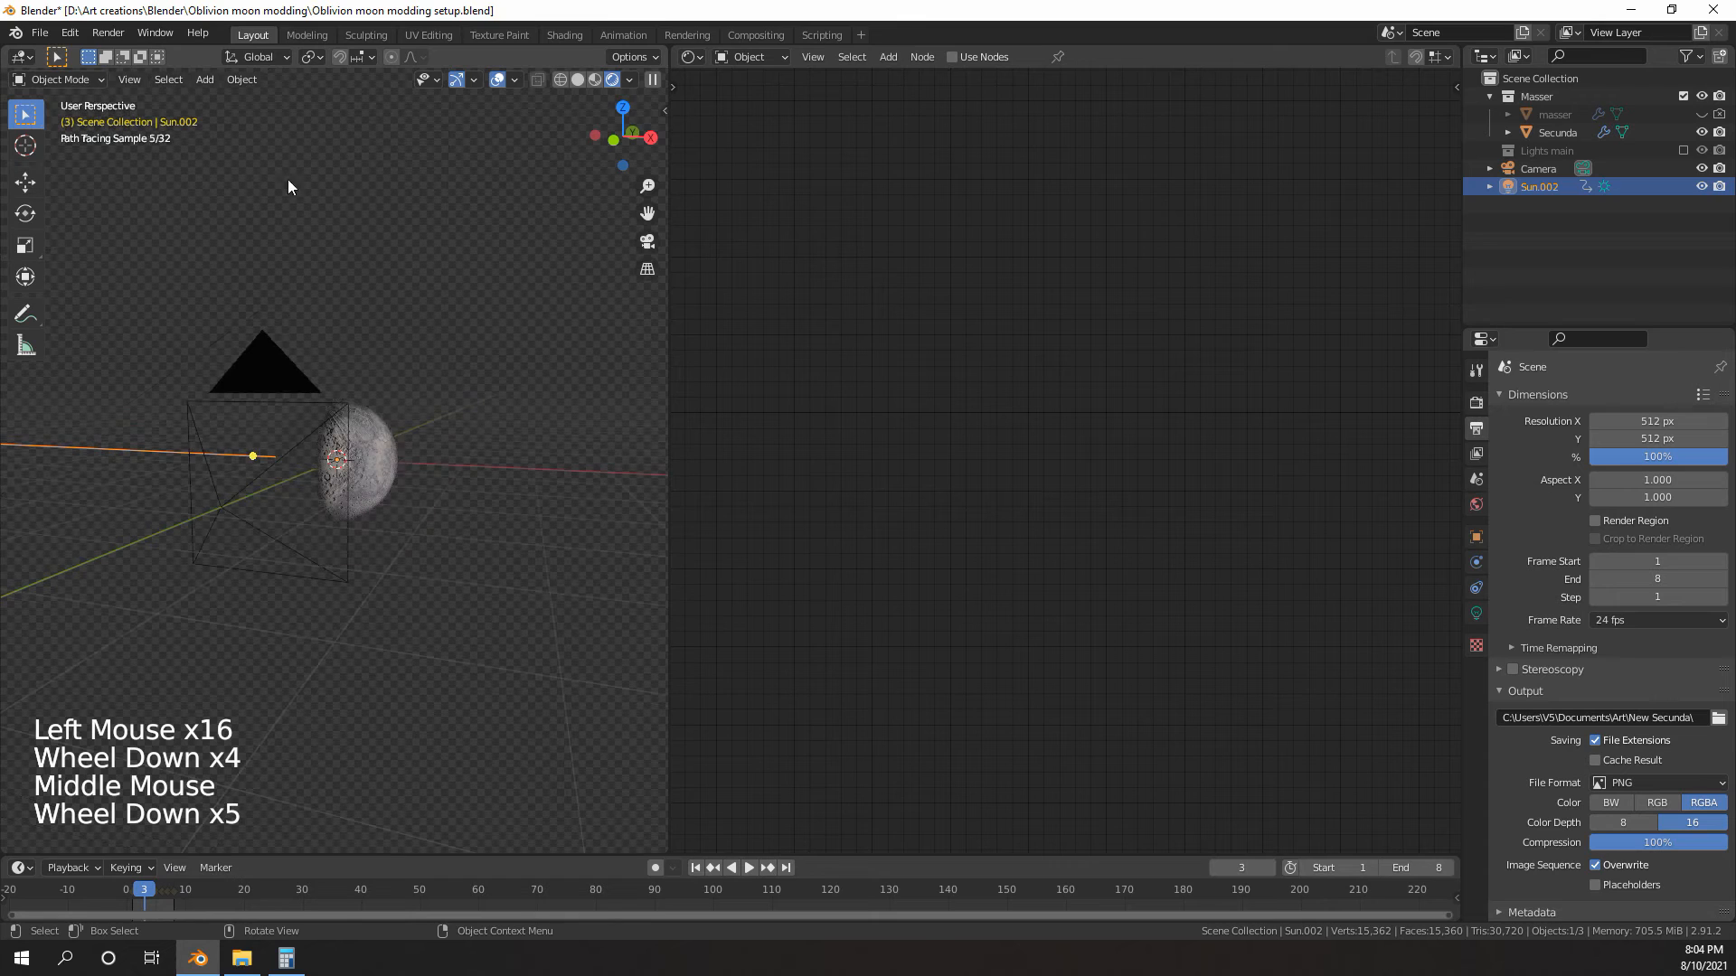
middle_drag(326, 228, 336, 271)
scroll(334, 356, up, 4)
scroll(346, 372, up, 3)
middle_drag(335, 356, 224, 459)
scroll(279, 411, down, 4)
scroll(388, 475, down, 7)
scroll(318, 470, up, 1)
scroll(223, 458, up, 5)
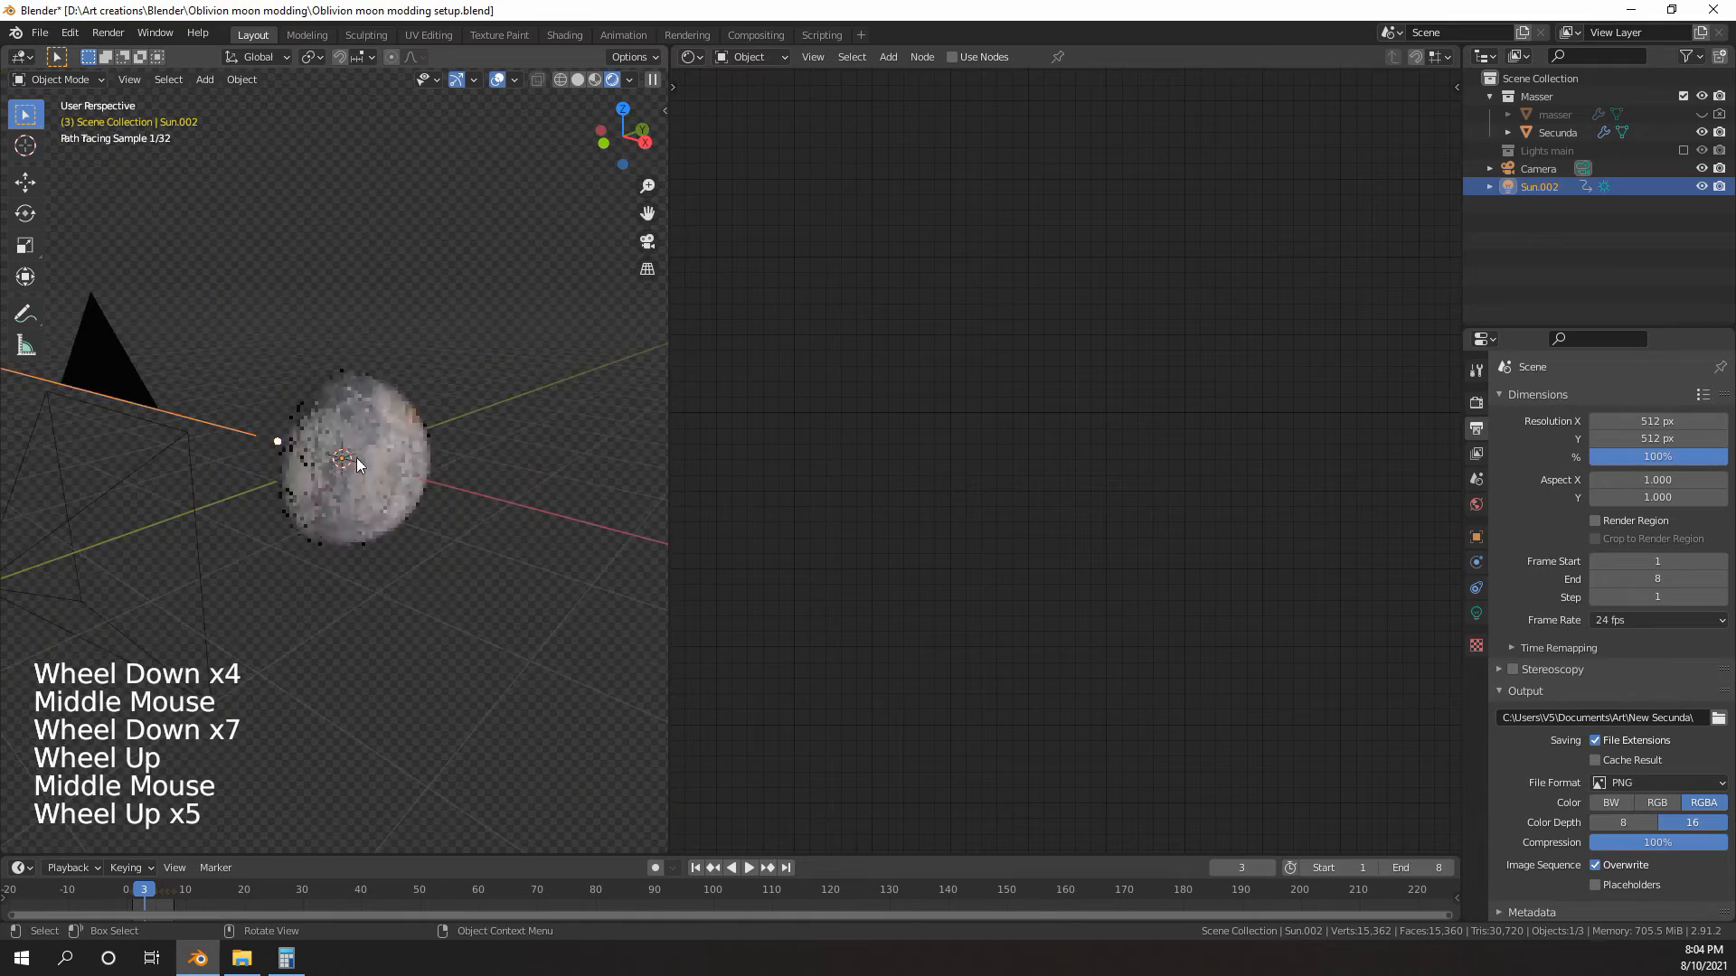
scroll(377, 421, up, 2)
mouse_move(357, 458)
middle_down()
mouse_move(377, 422)
mouse_move(313, 436)
mouse_move(486, 421)
mouse_move(361, 404)
mouse_move(420, 441)
mouse_move(241, 416)
mouse_move(365, 468)
middle_up()
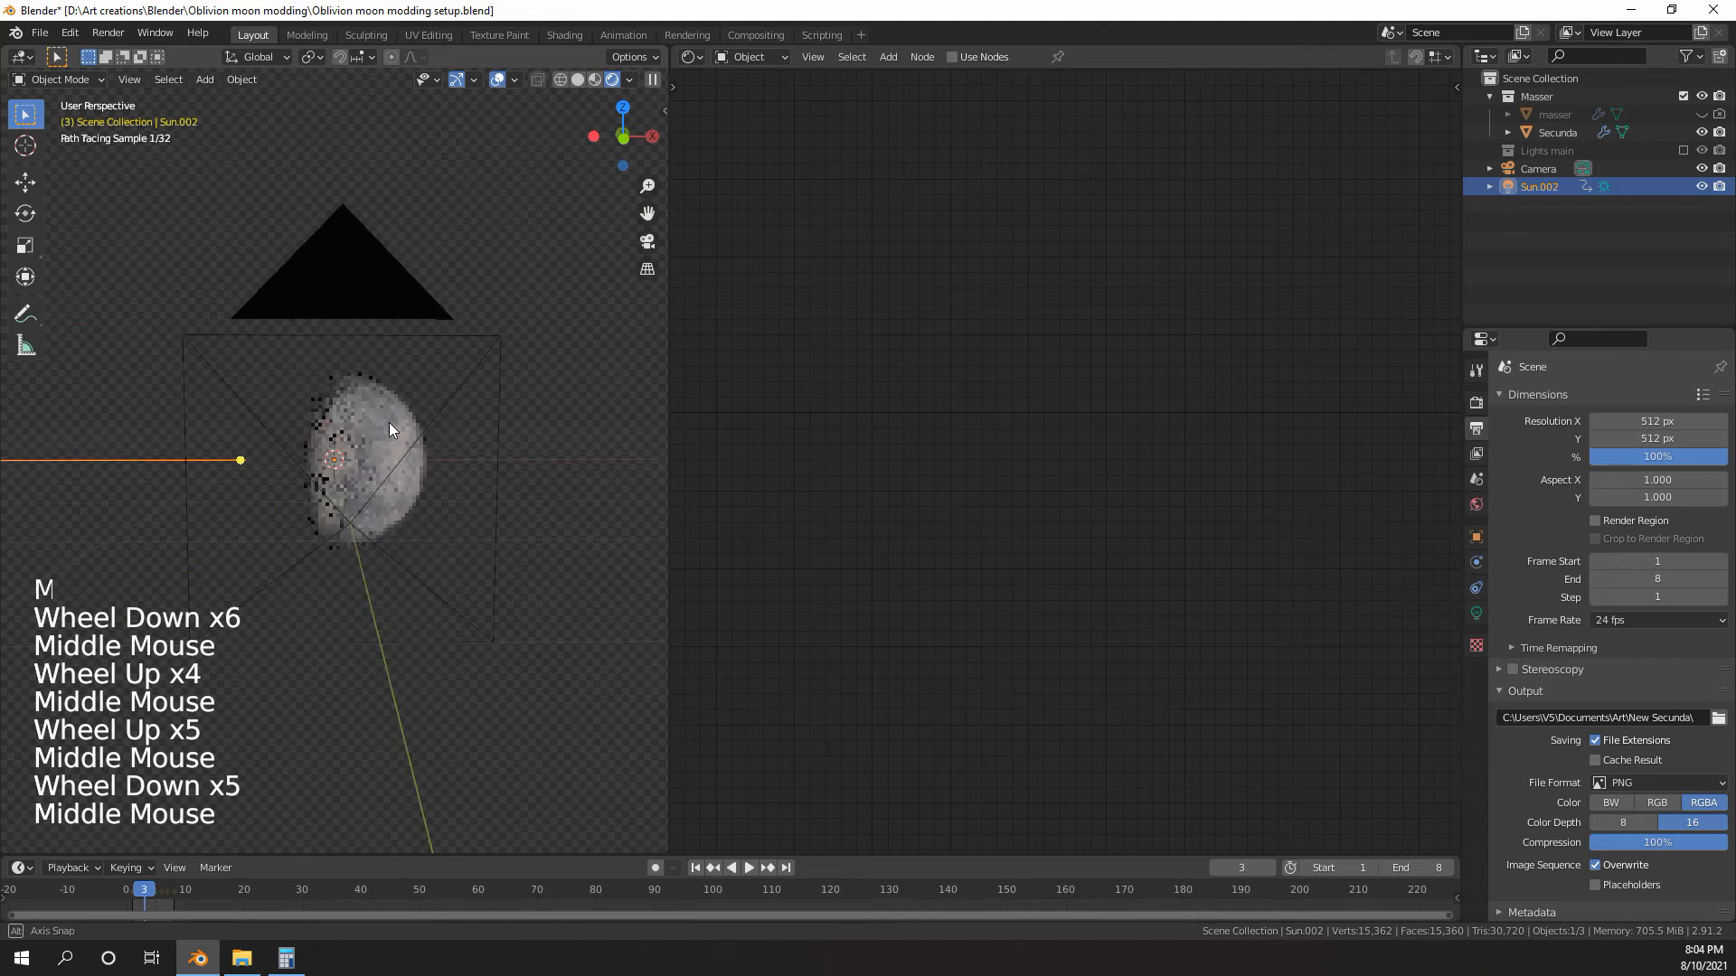
middle_drag(389, 422, 252, 546)
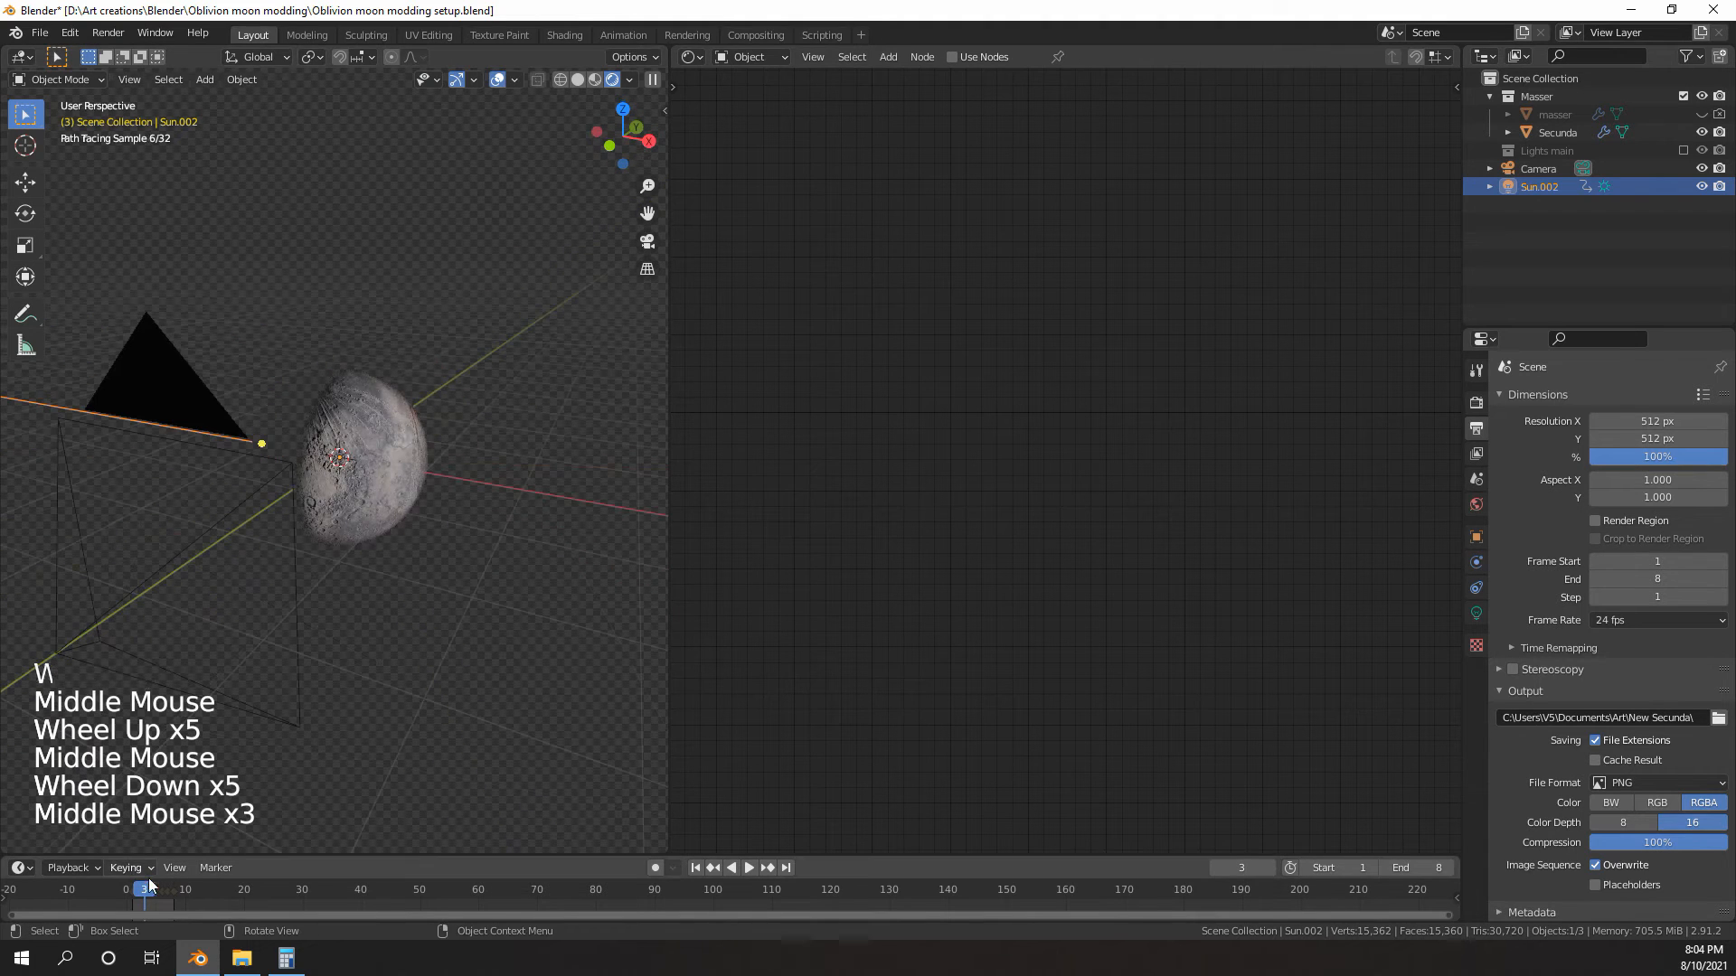
mouse_move(145, 890)
mouse_down()
mouse_move(160, 891)
mouse_move(142, 899)
mouse_up()
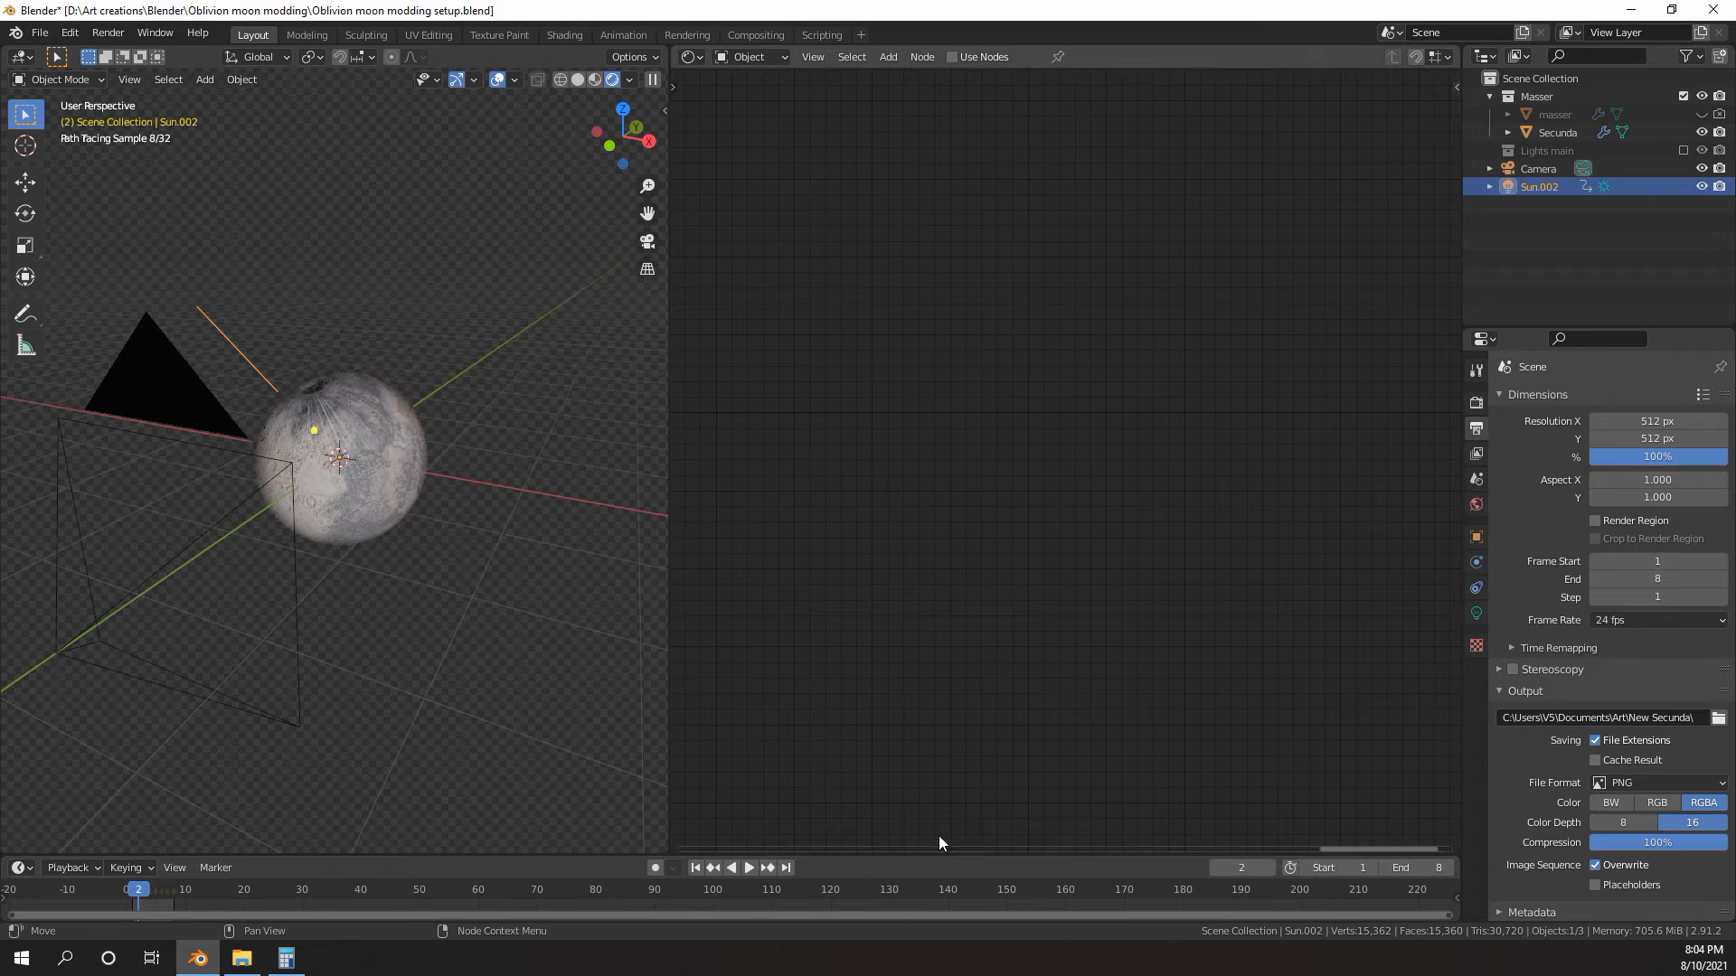
- Browse for the render output location and create a folder named "Secunda mod" inside the Oblivion moon modding folder
click(1718, 719)
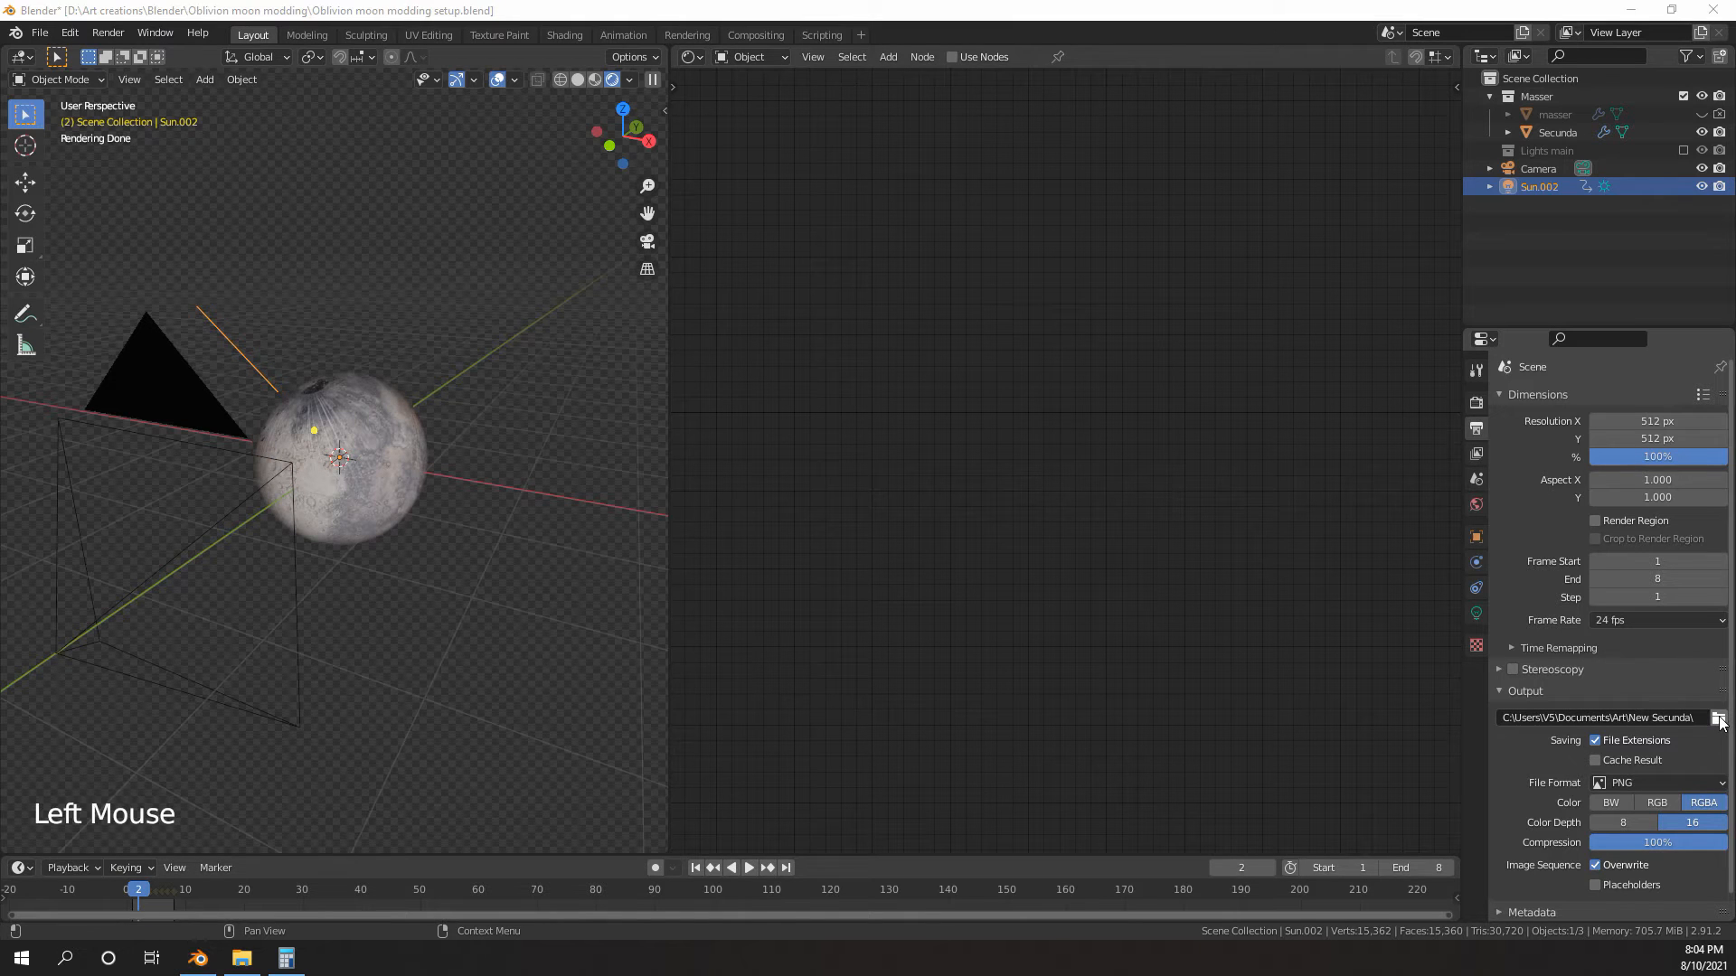
right_click(826, 482)
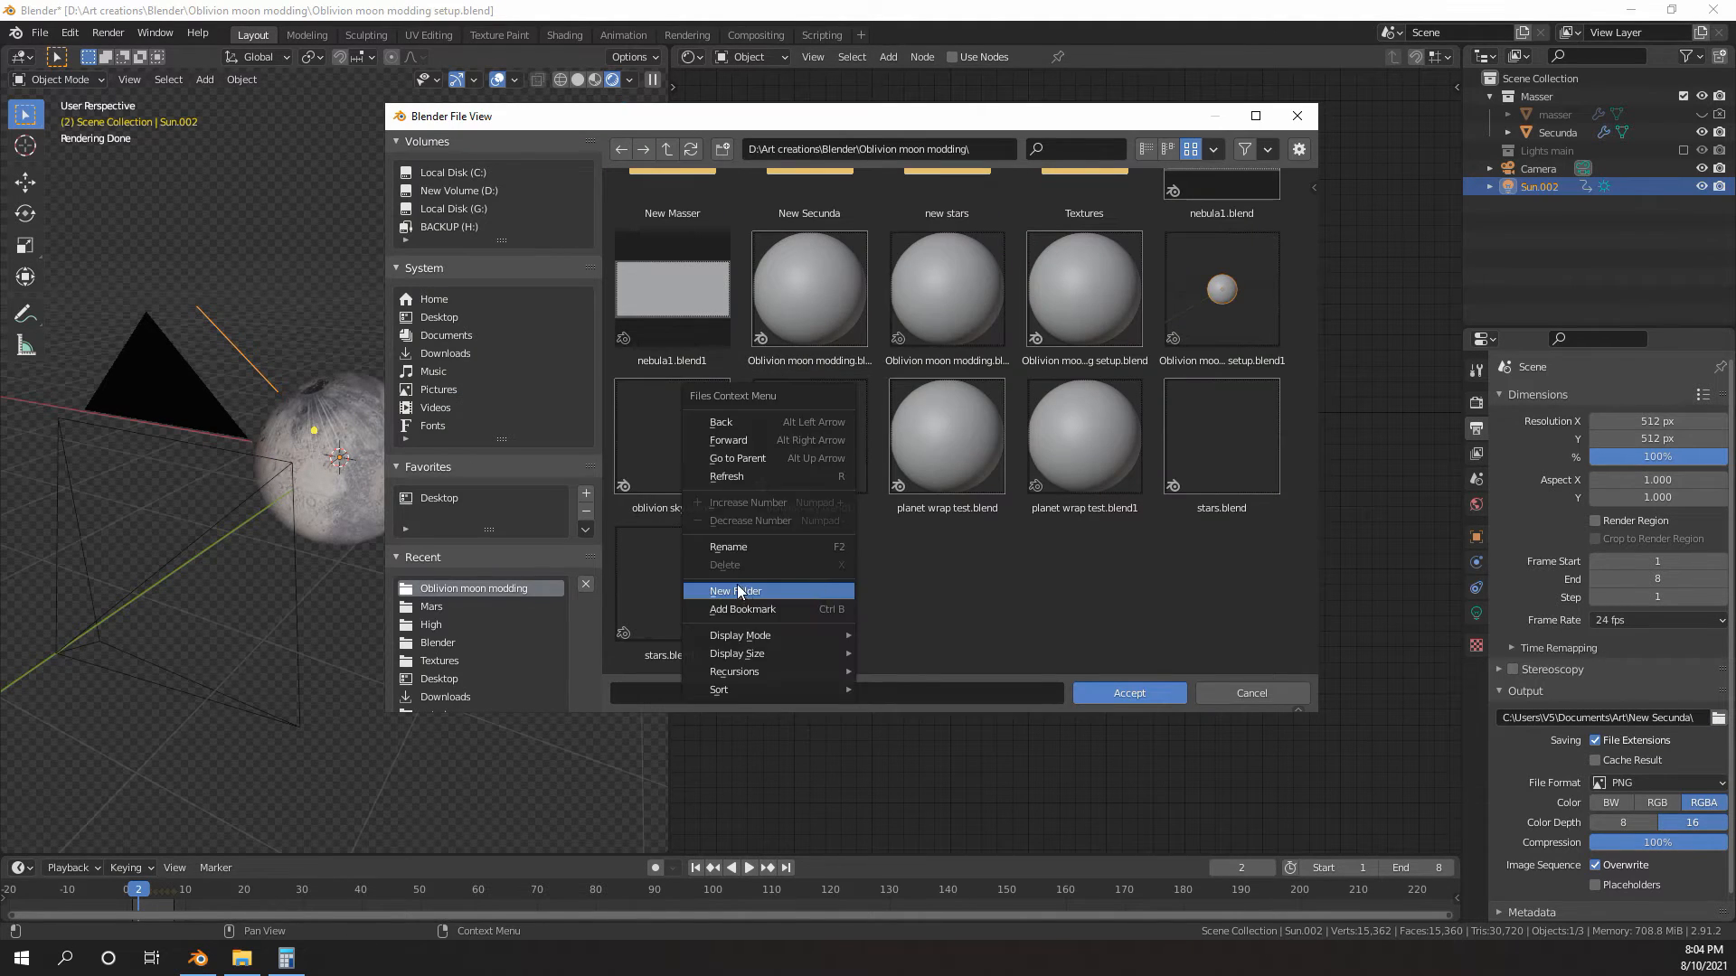
click(839, 588)
text(Secun)
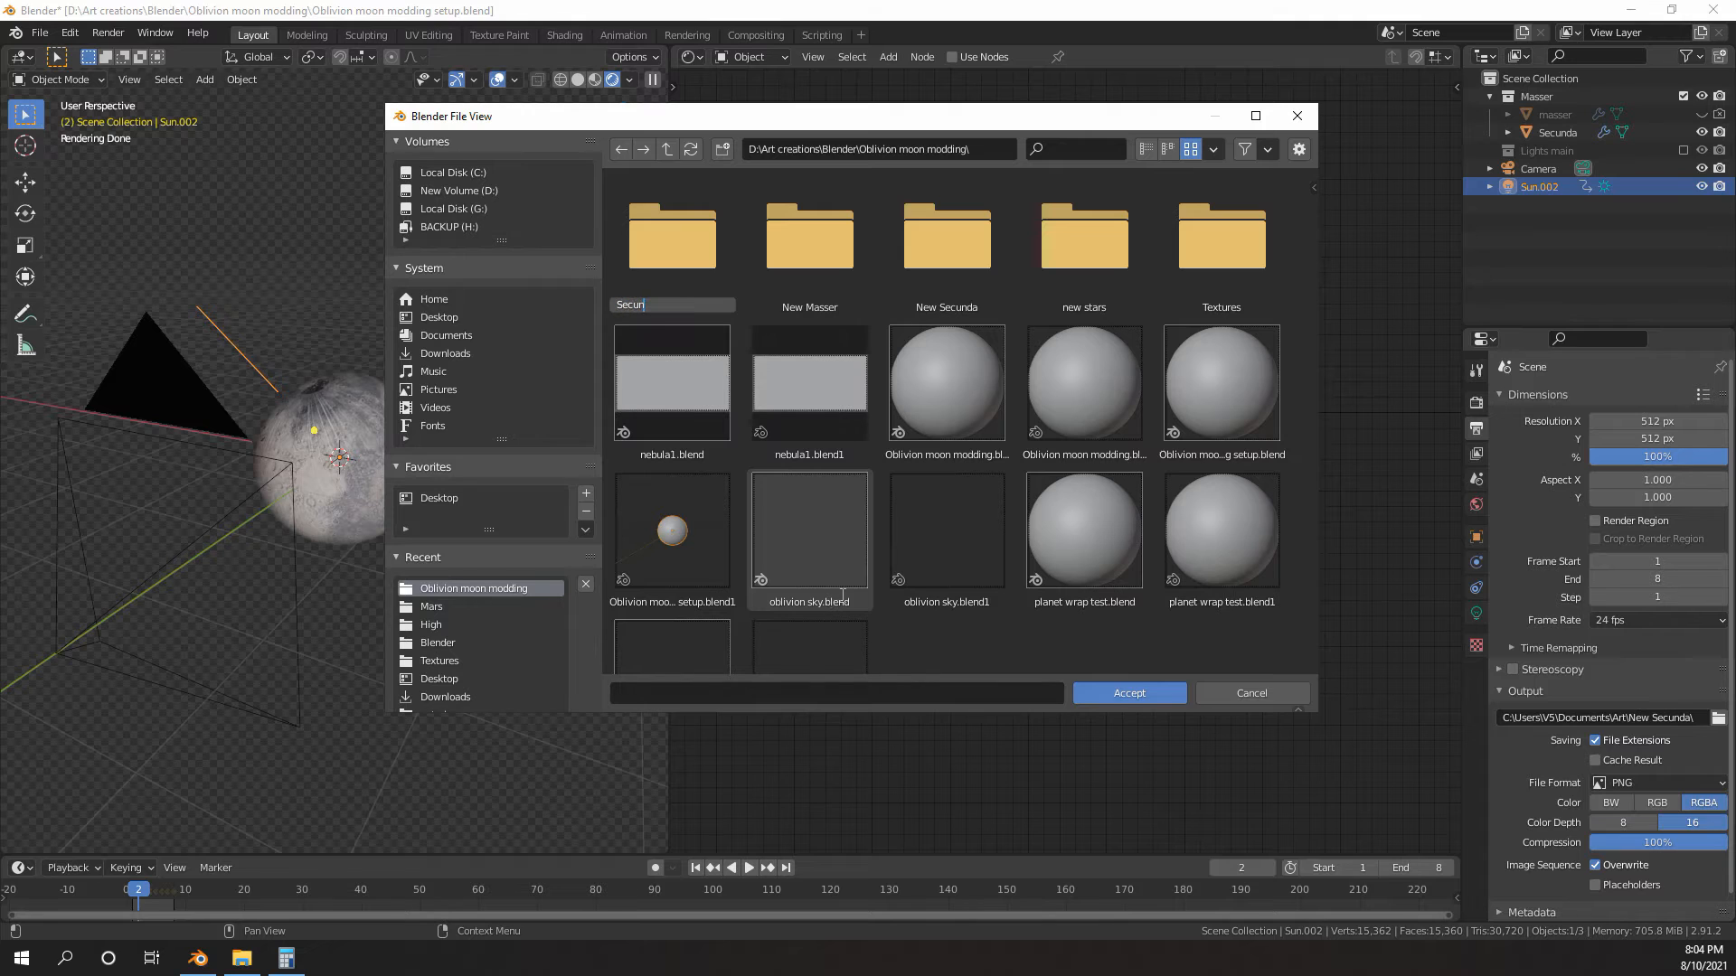
text(da mod)
key(Return)
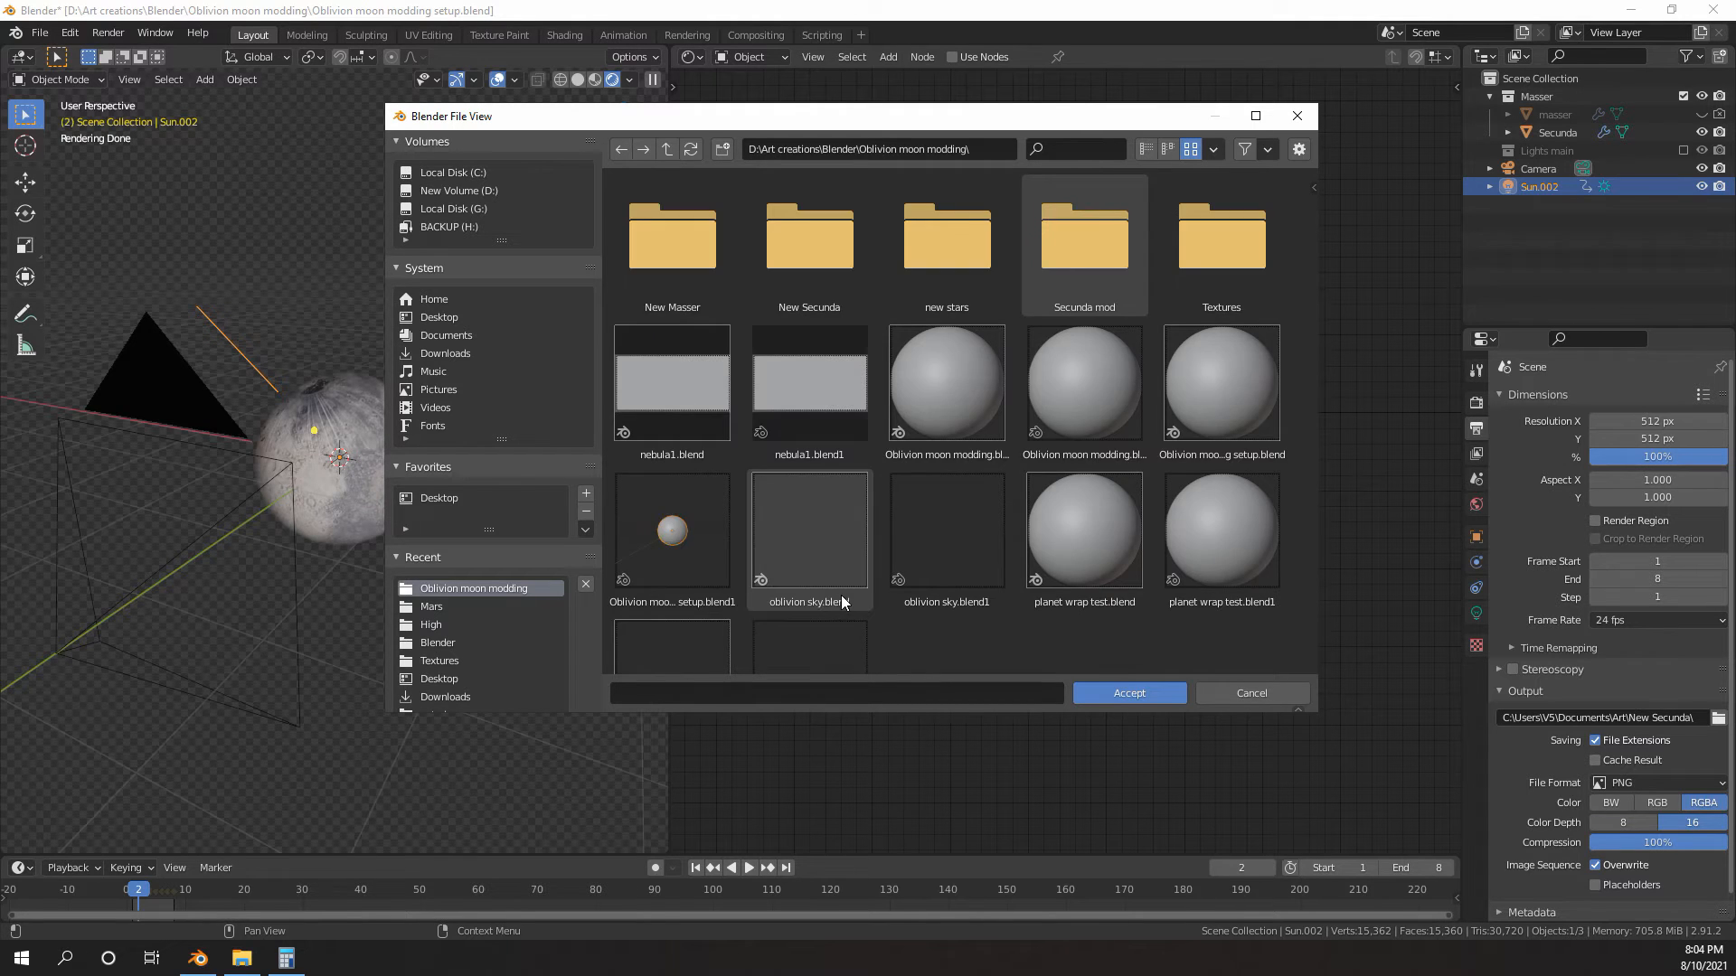
- Set the render output to the Secunda mod folder with the file name "secunda mod"
double_click(1117, 241)
click(643, 693)
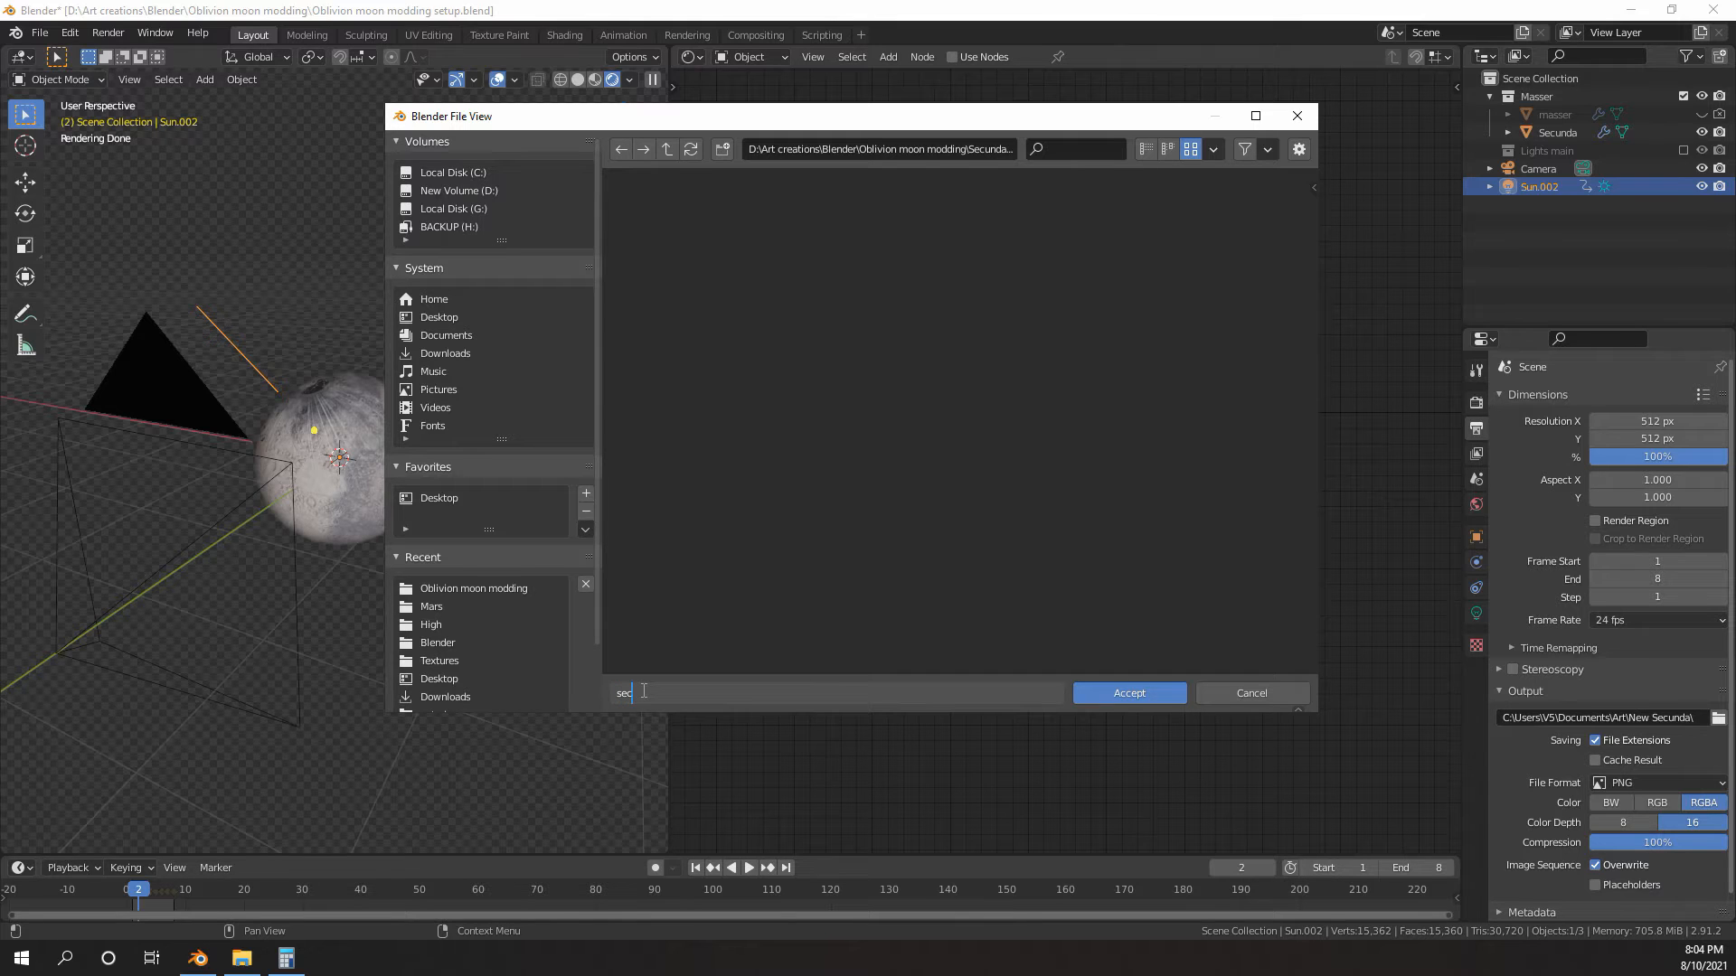
text(secunda mod)
click(1129, 693)
- Look over the rendered moon on frame 2 and switch the viewport to solid shading
middle_drag(379, 506, 434, 543)
scroll(412, 529, up, 4)
scroll(434, 543, down, 1)
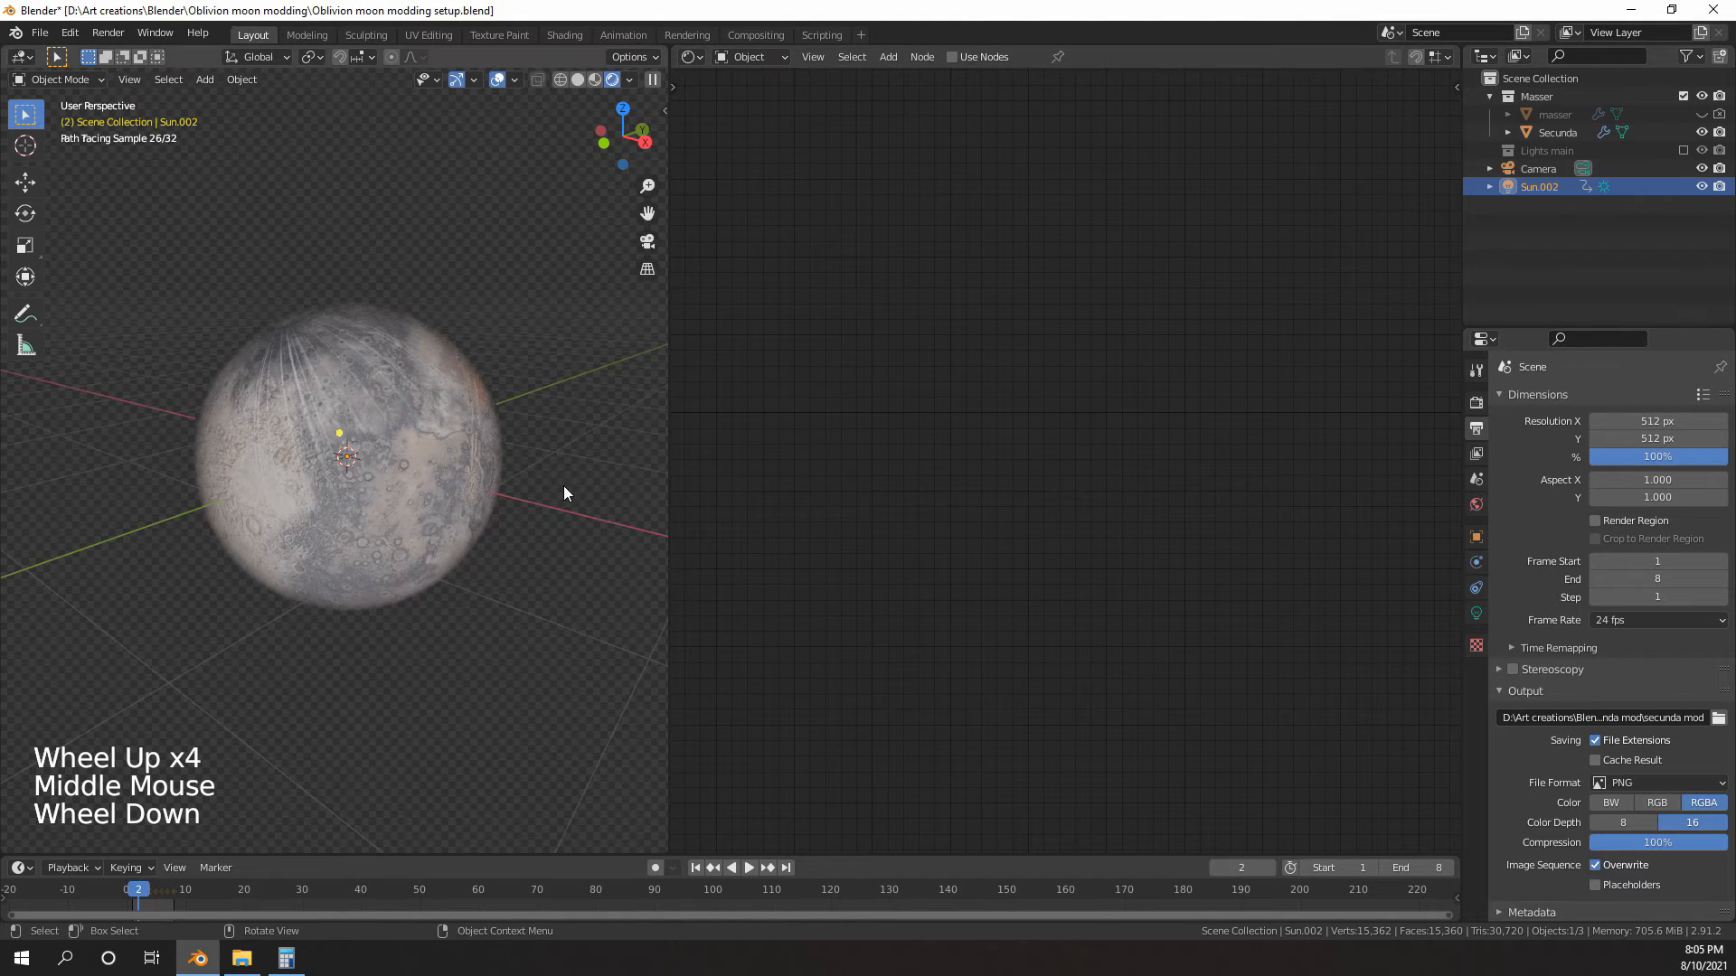
scroll(273, 488, down, 3)
middle_drag(273, 488, 308, 488)
key(z)
click(431, 490)
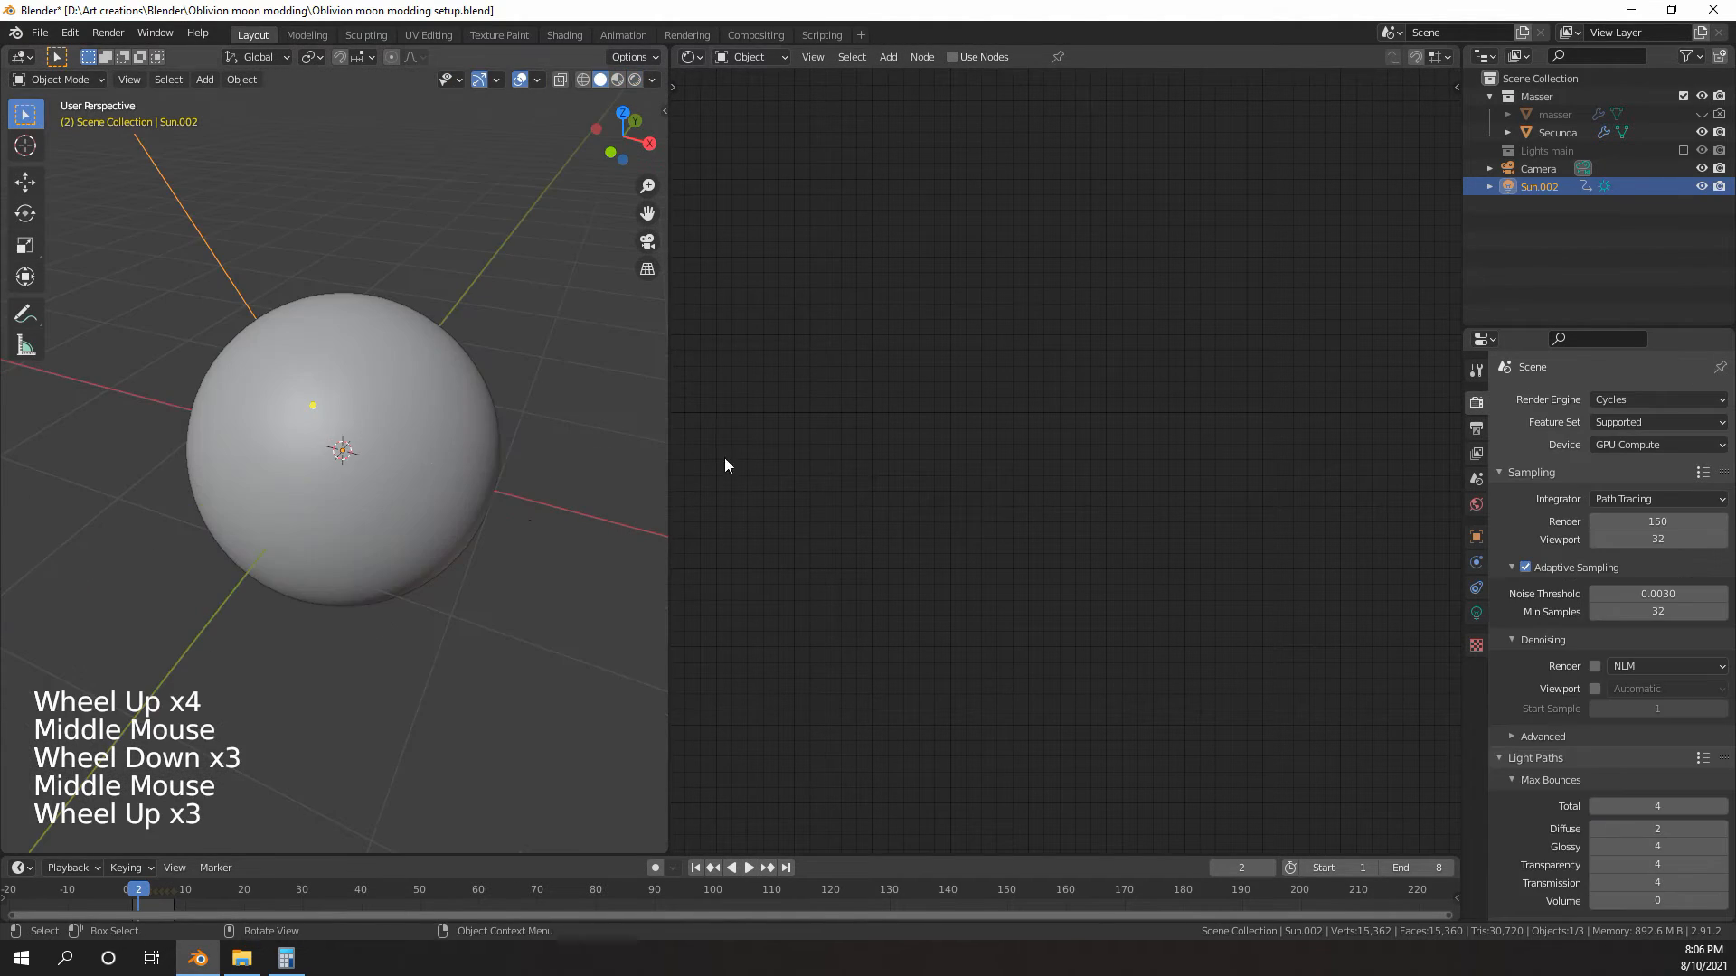
- Set the scene's render engine to Eevee
scroll(394, 459, down, 3)
middle_drag(394, 459, 434, 434)
click(1637, 400)
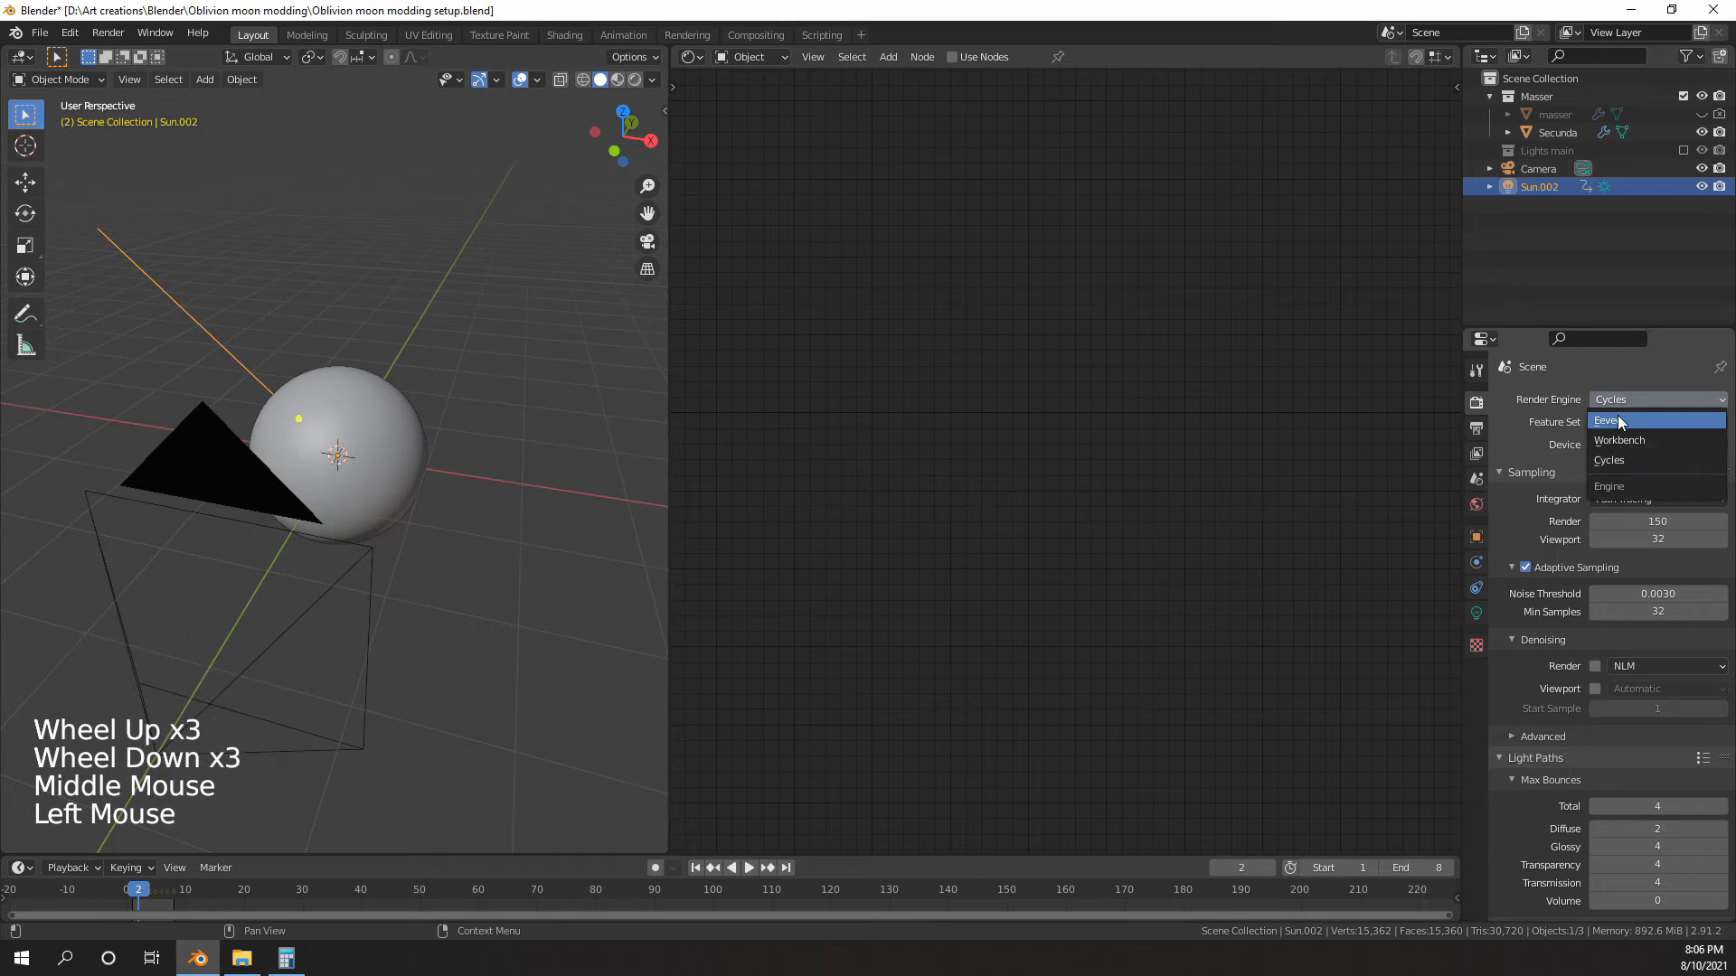
click(1616, 419)
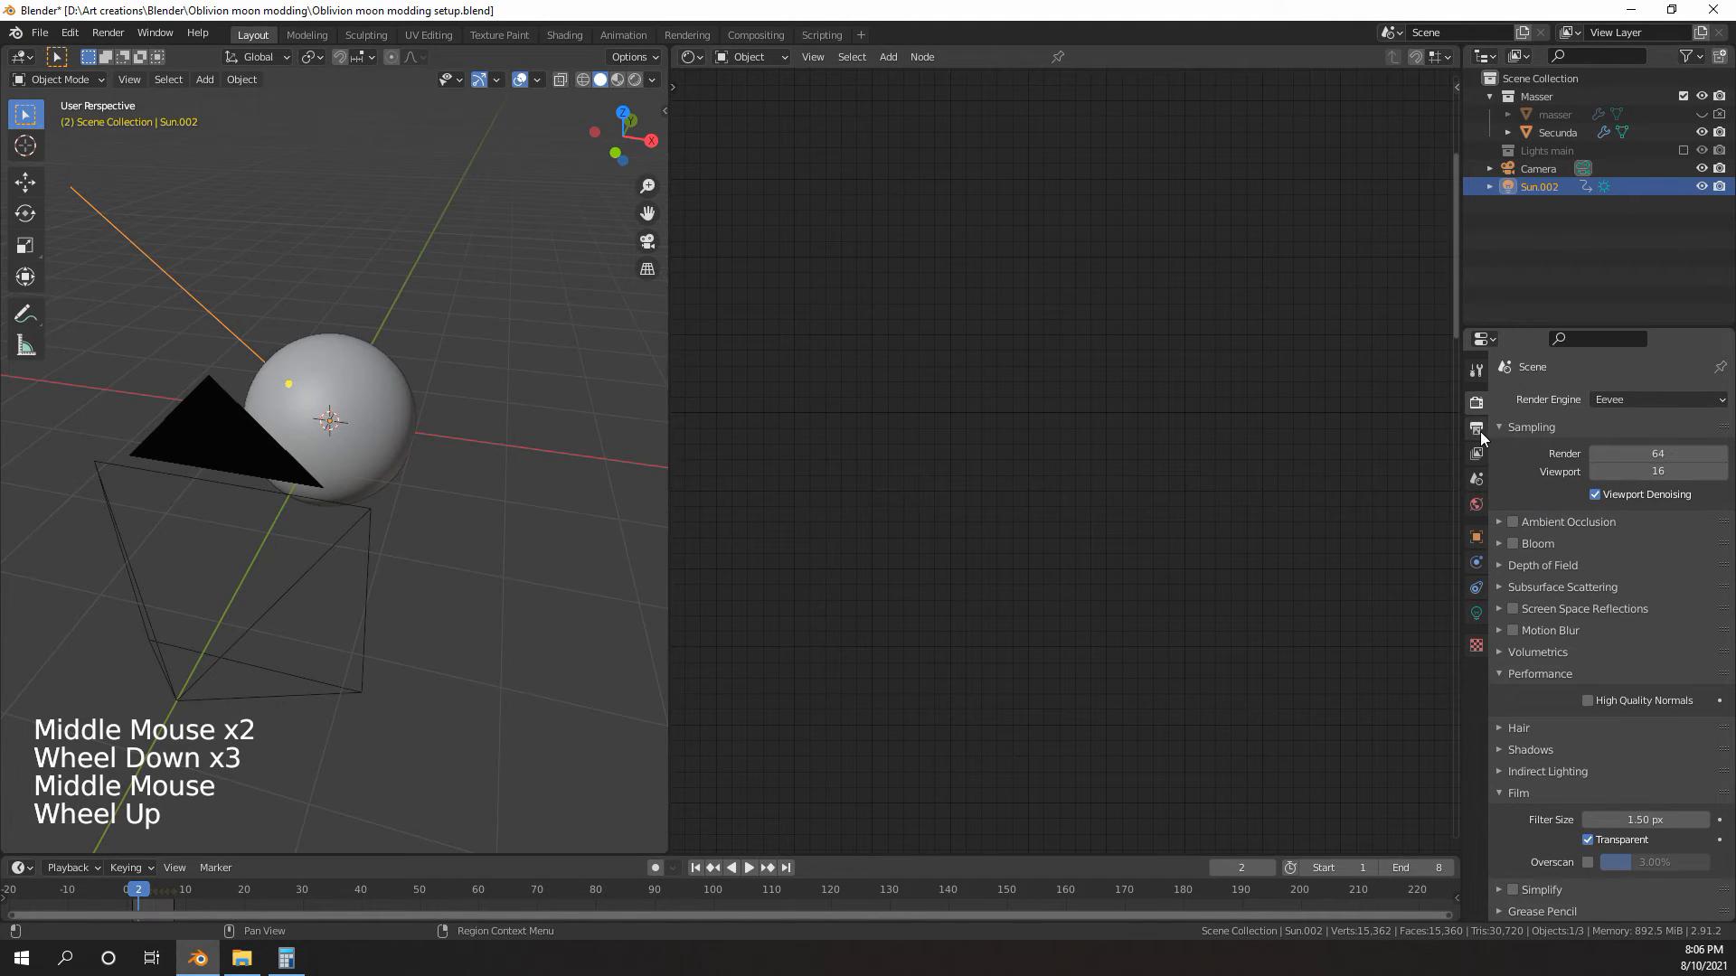
- Check the output settings, render the full eight-frame animation and close the render window
click(1479, 430)
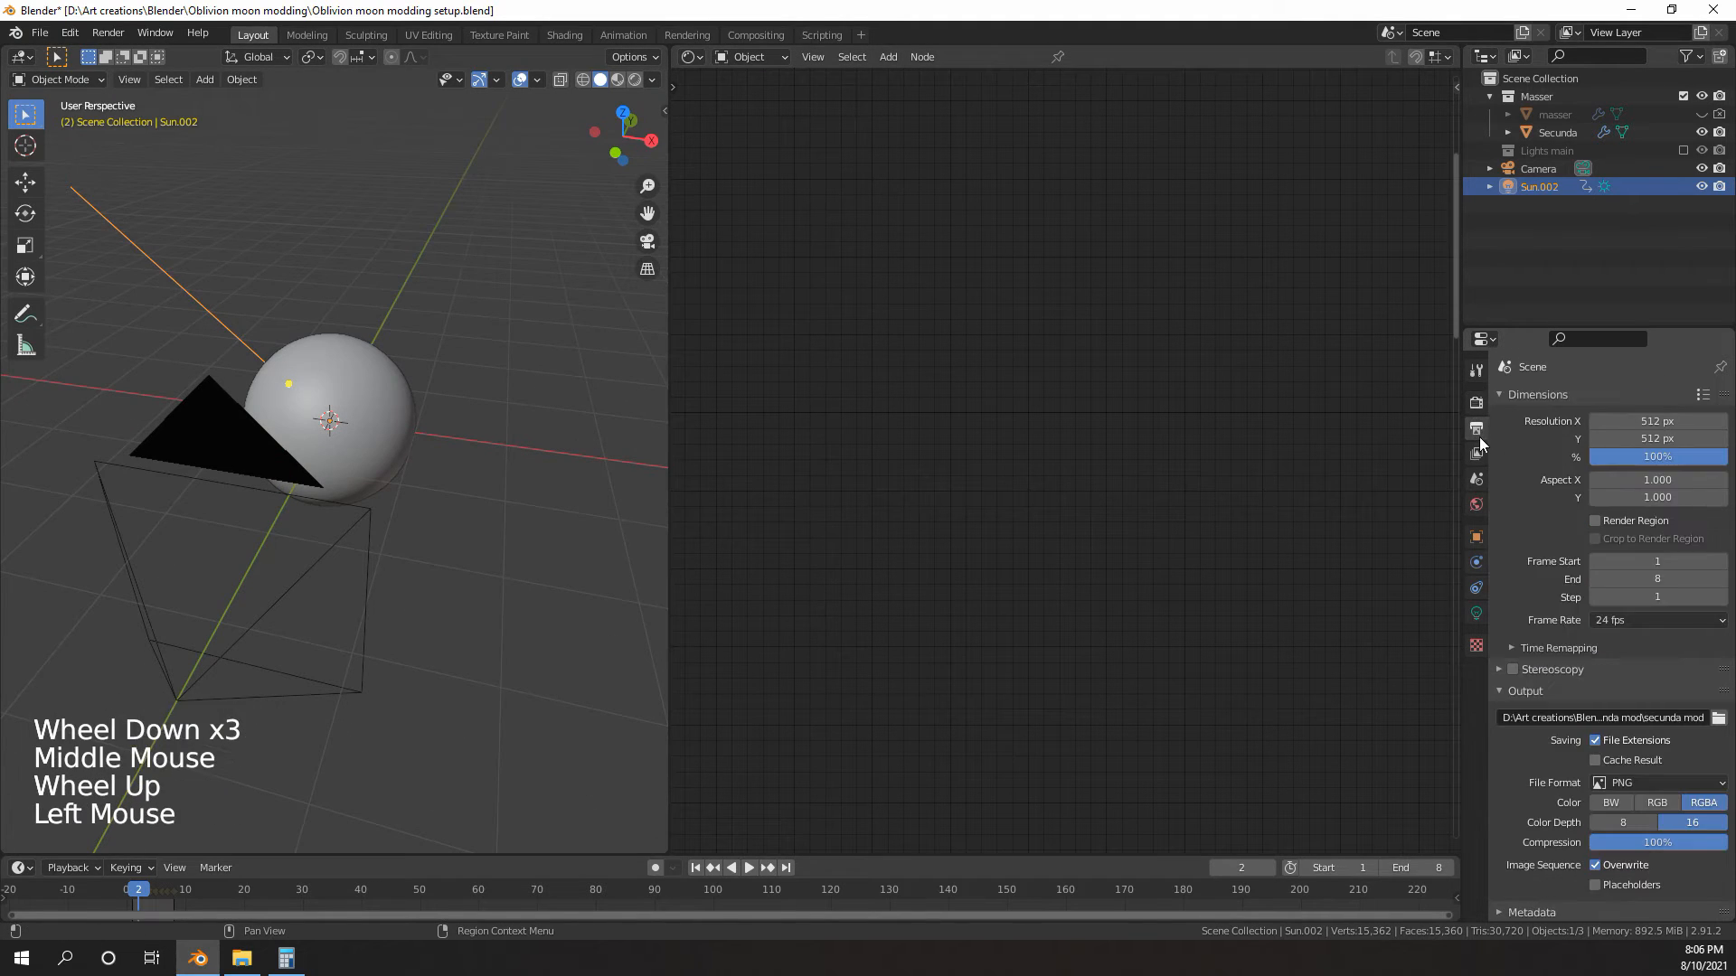
click(1477, 453)
click(1477, 430)
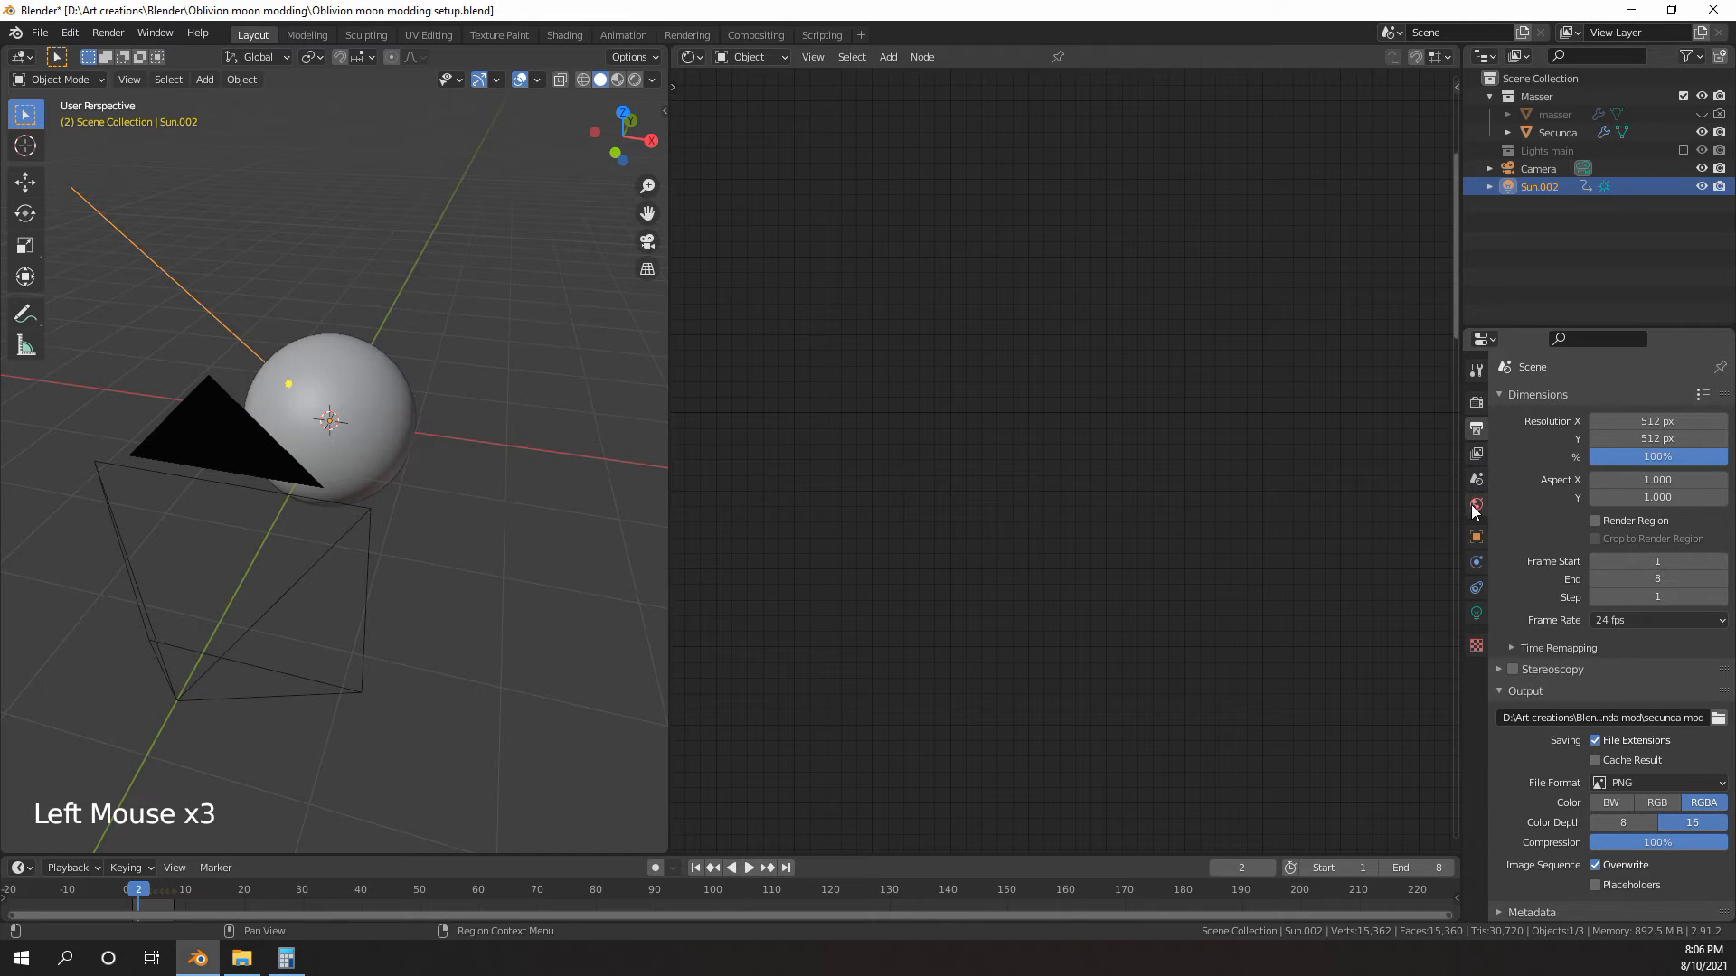
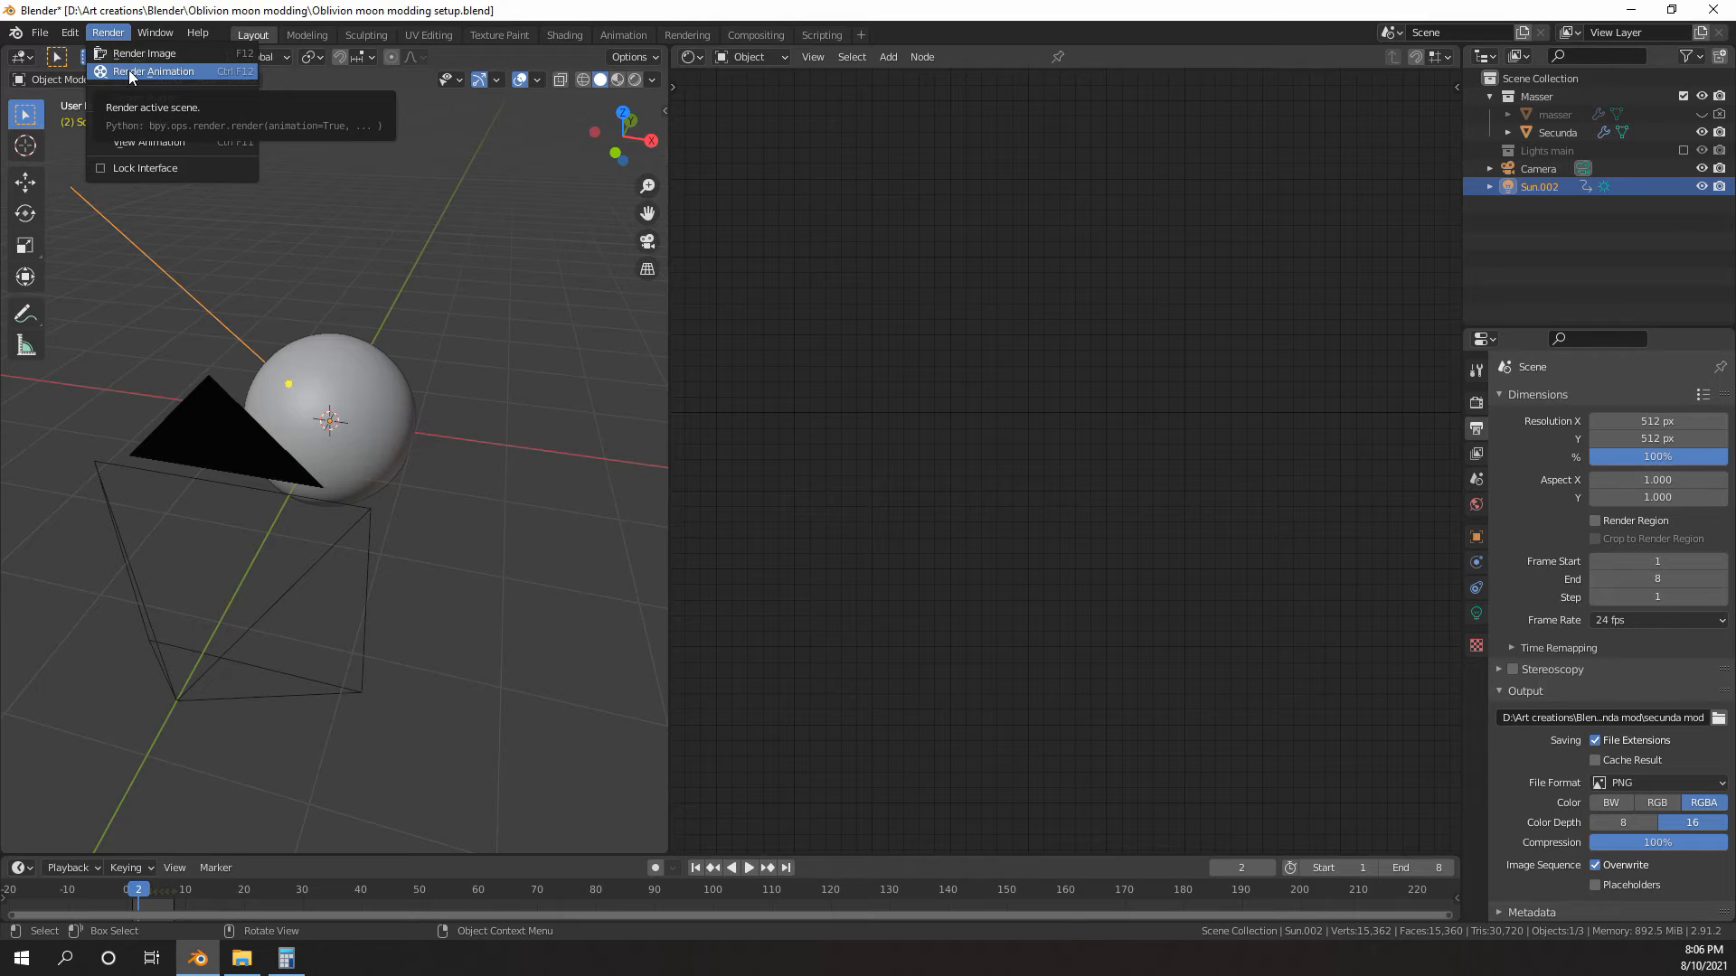
click(129, 71)
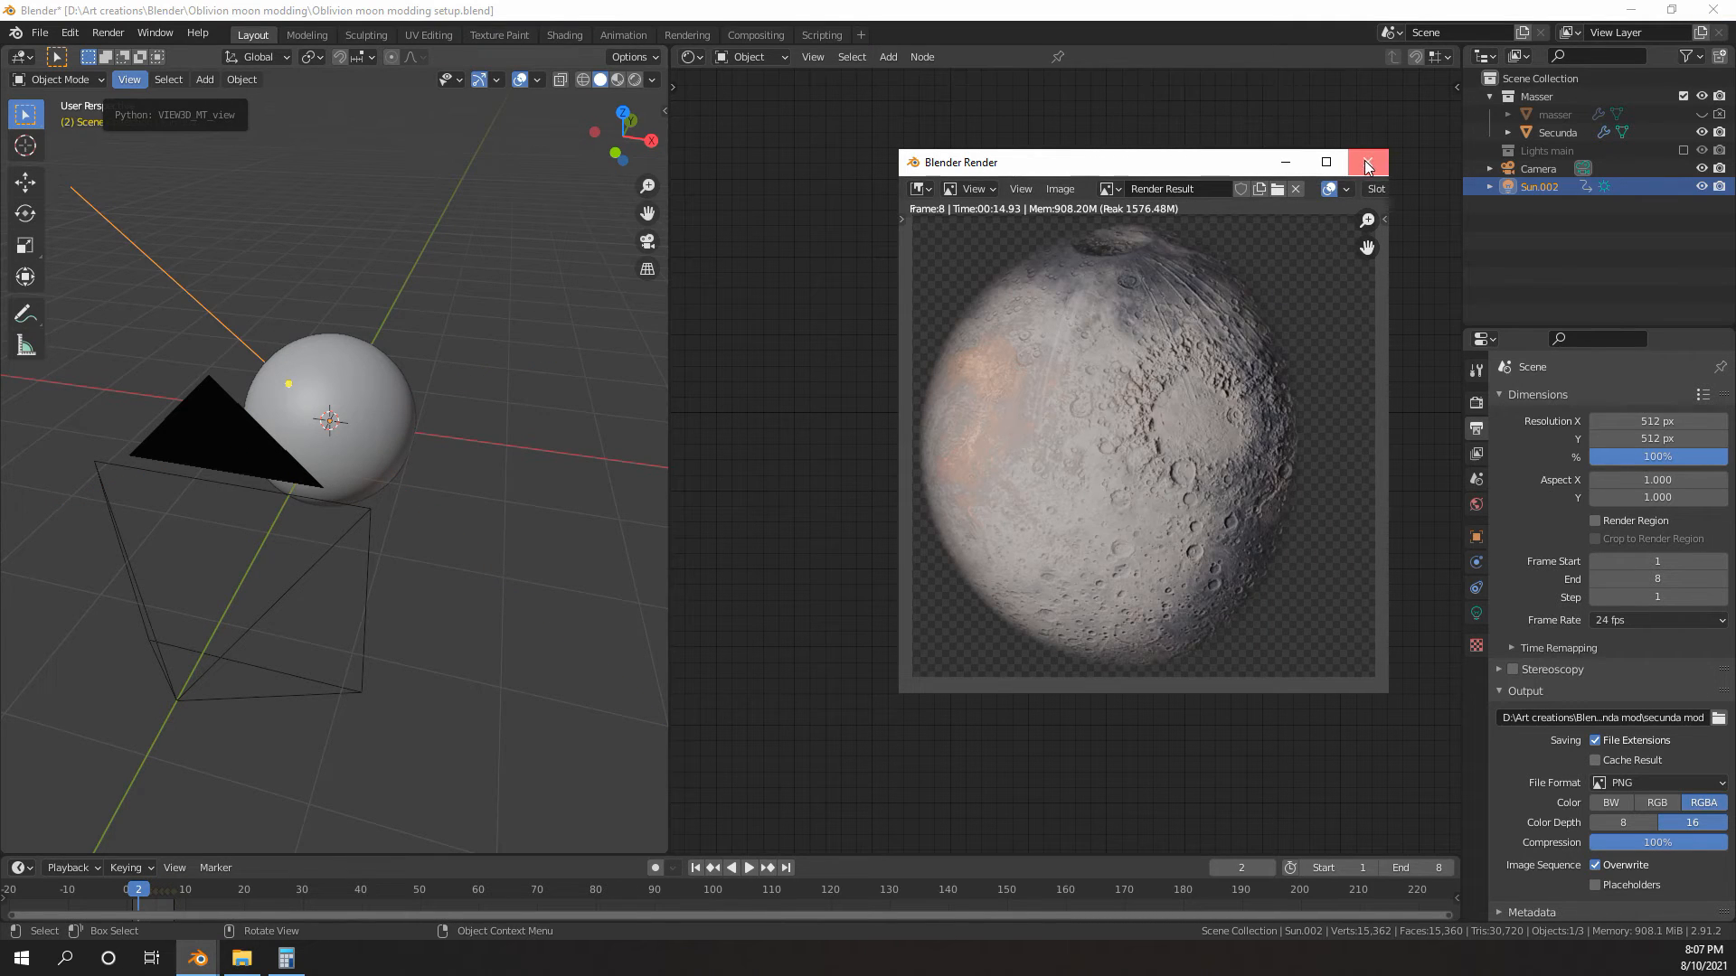
click(1366, 164)
- Switch to File Explorer and inspect the rendered moon phase PNGs in the Secunda mod folder
click(253, 958)
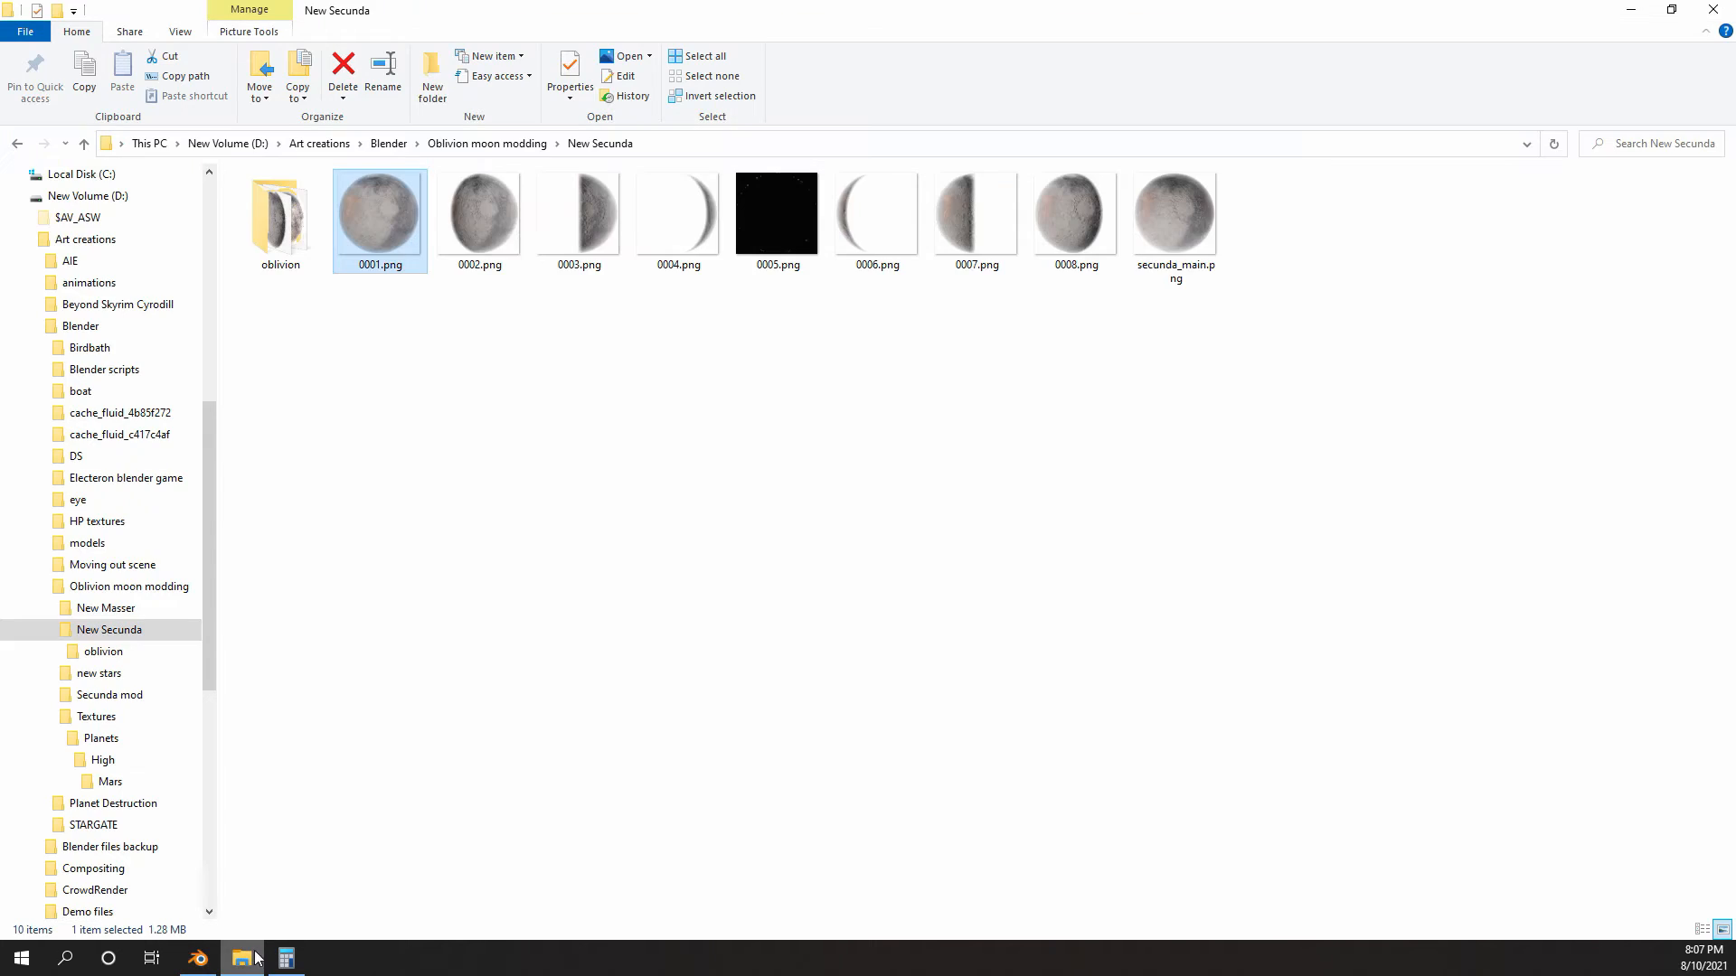
click(506, 143)
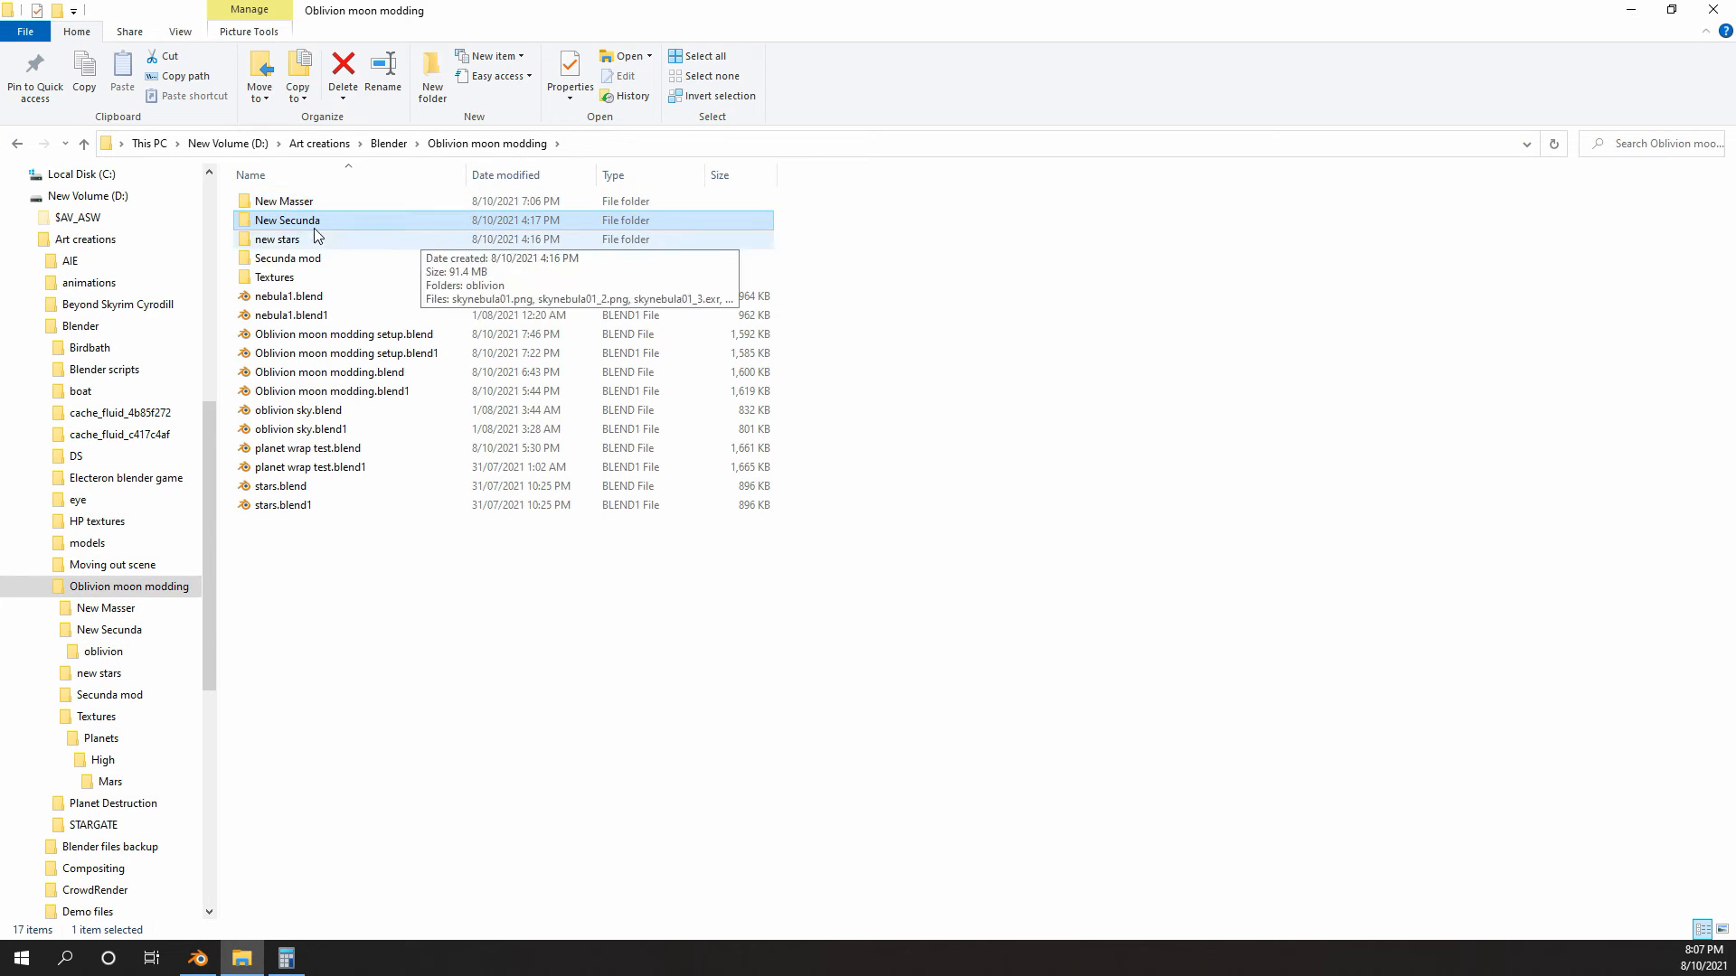
double_click(288, 268)
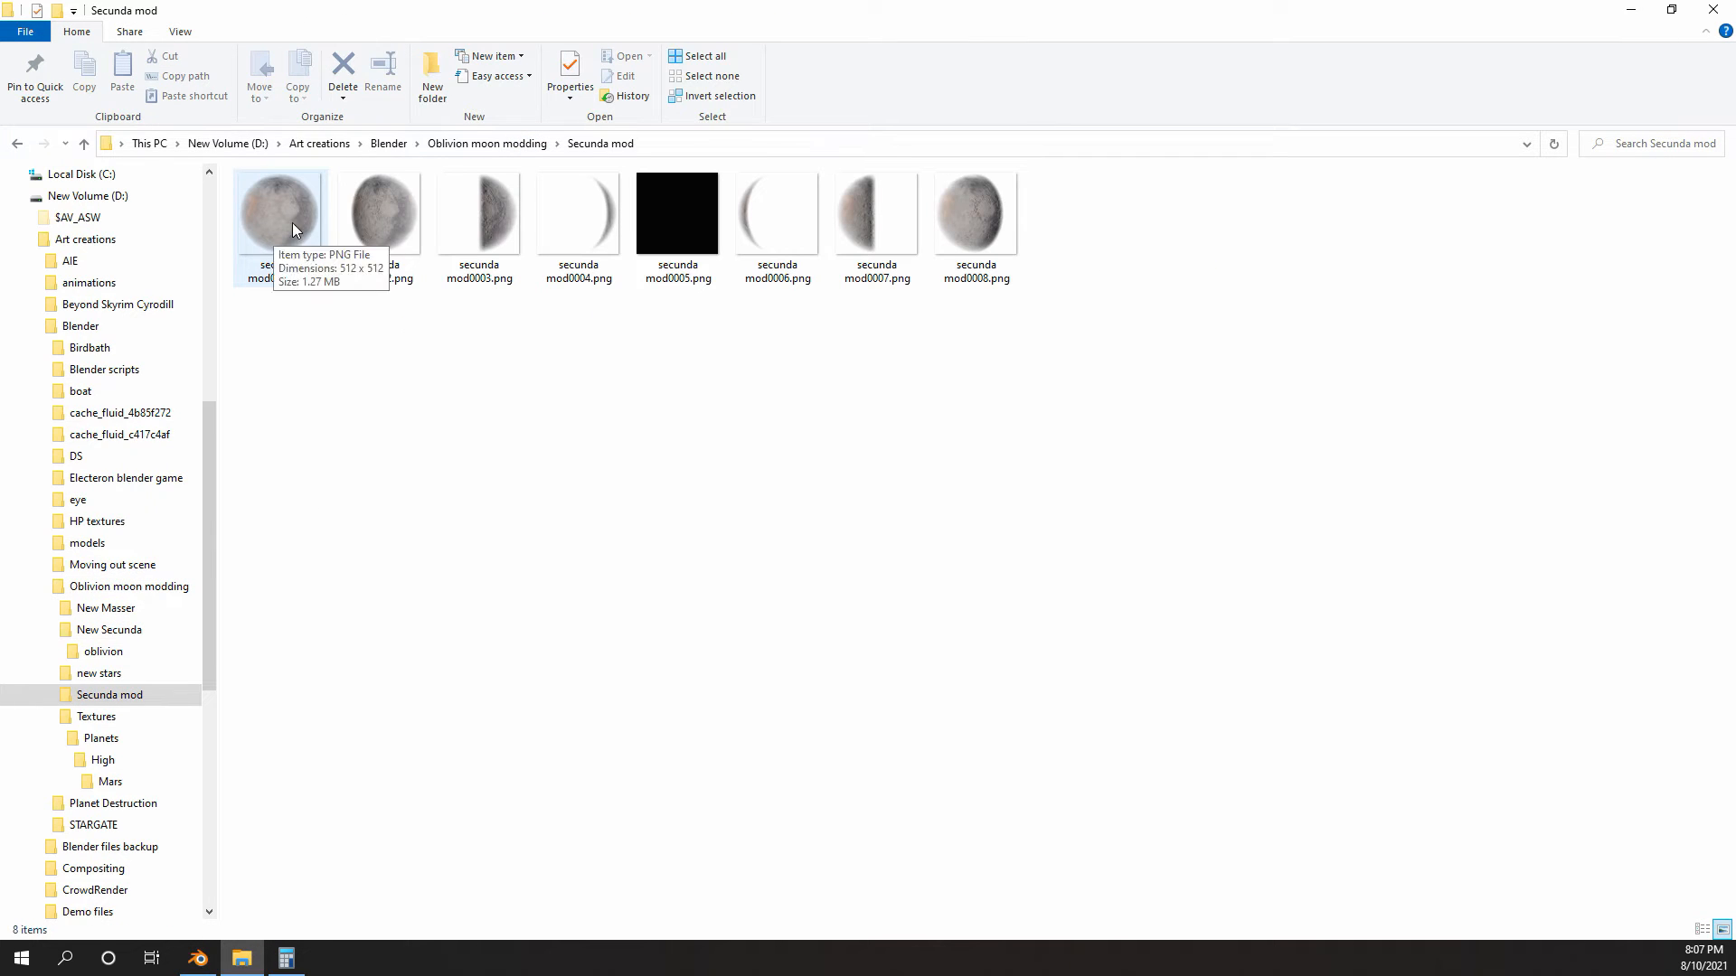
drag(875, 226, 931, 226)
click(687, 214)
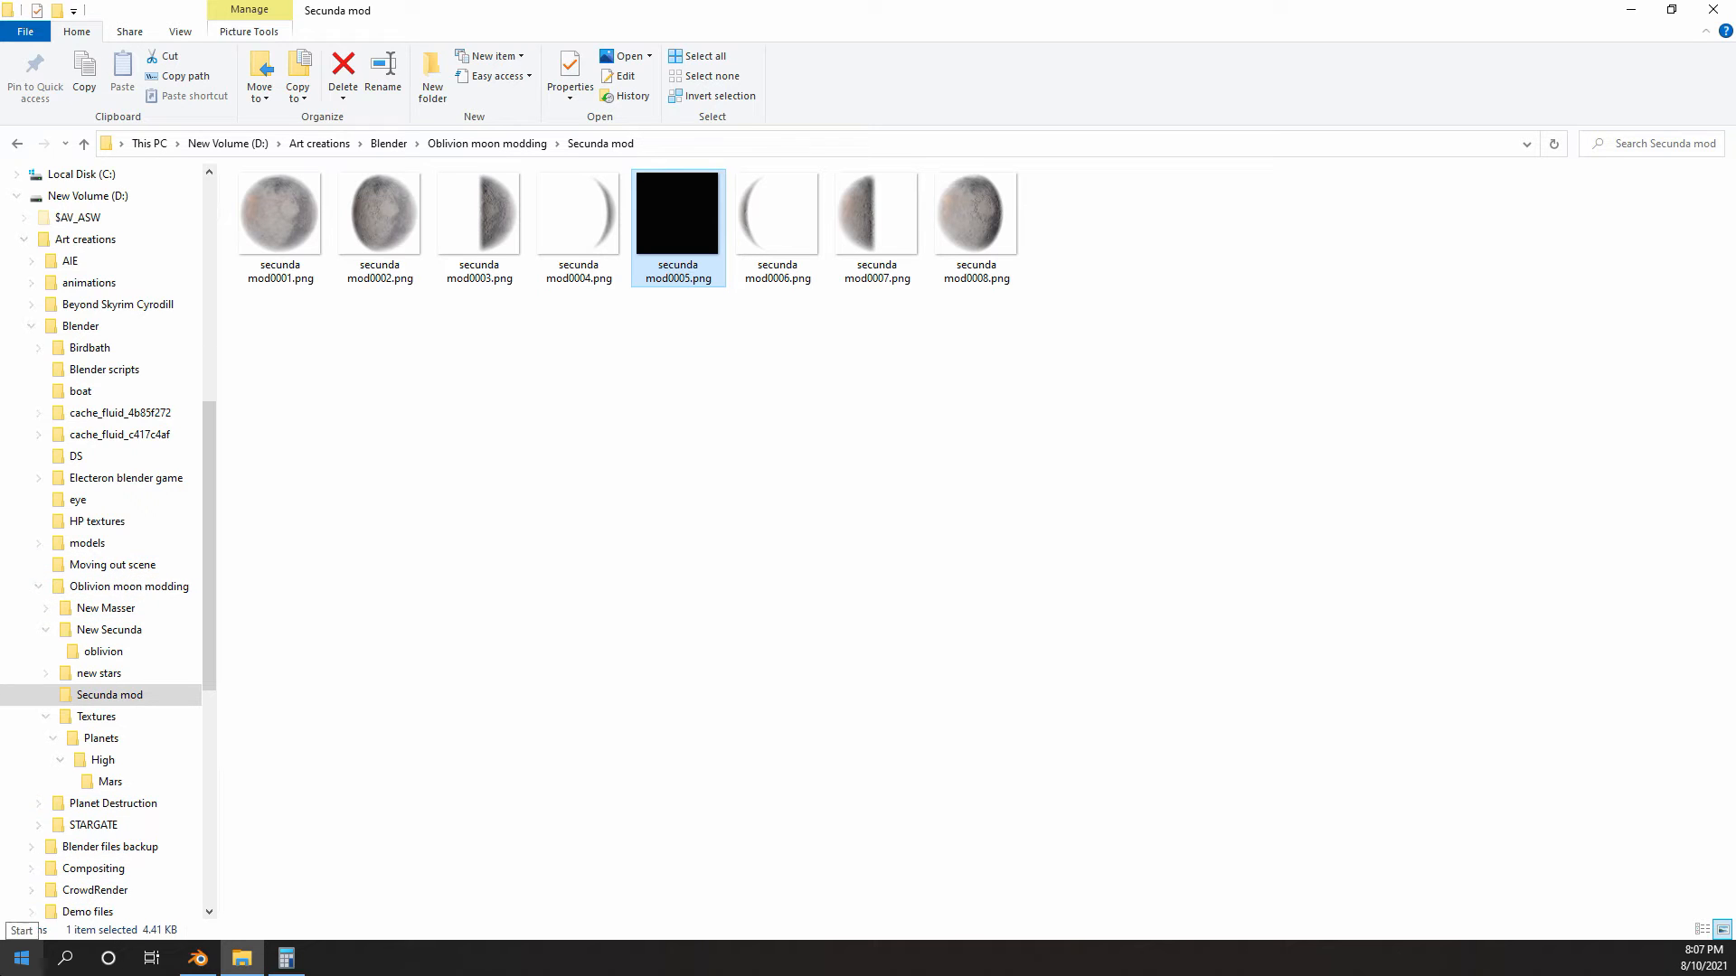
- Launch GIMP from the installed graphics programs
click(20, 958)
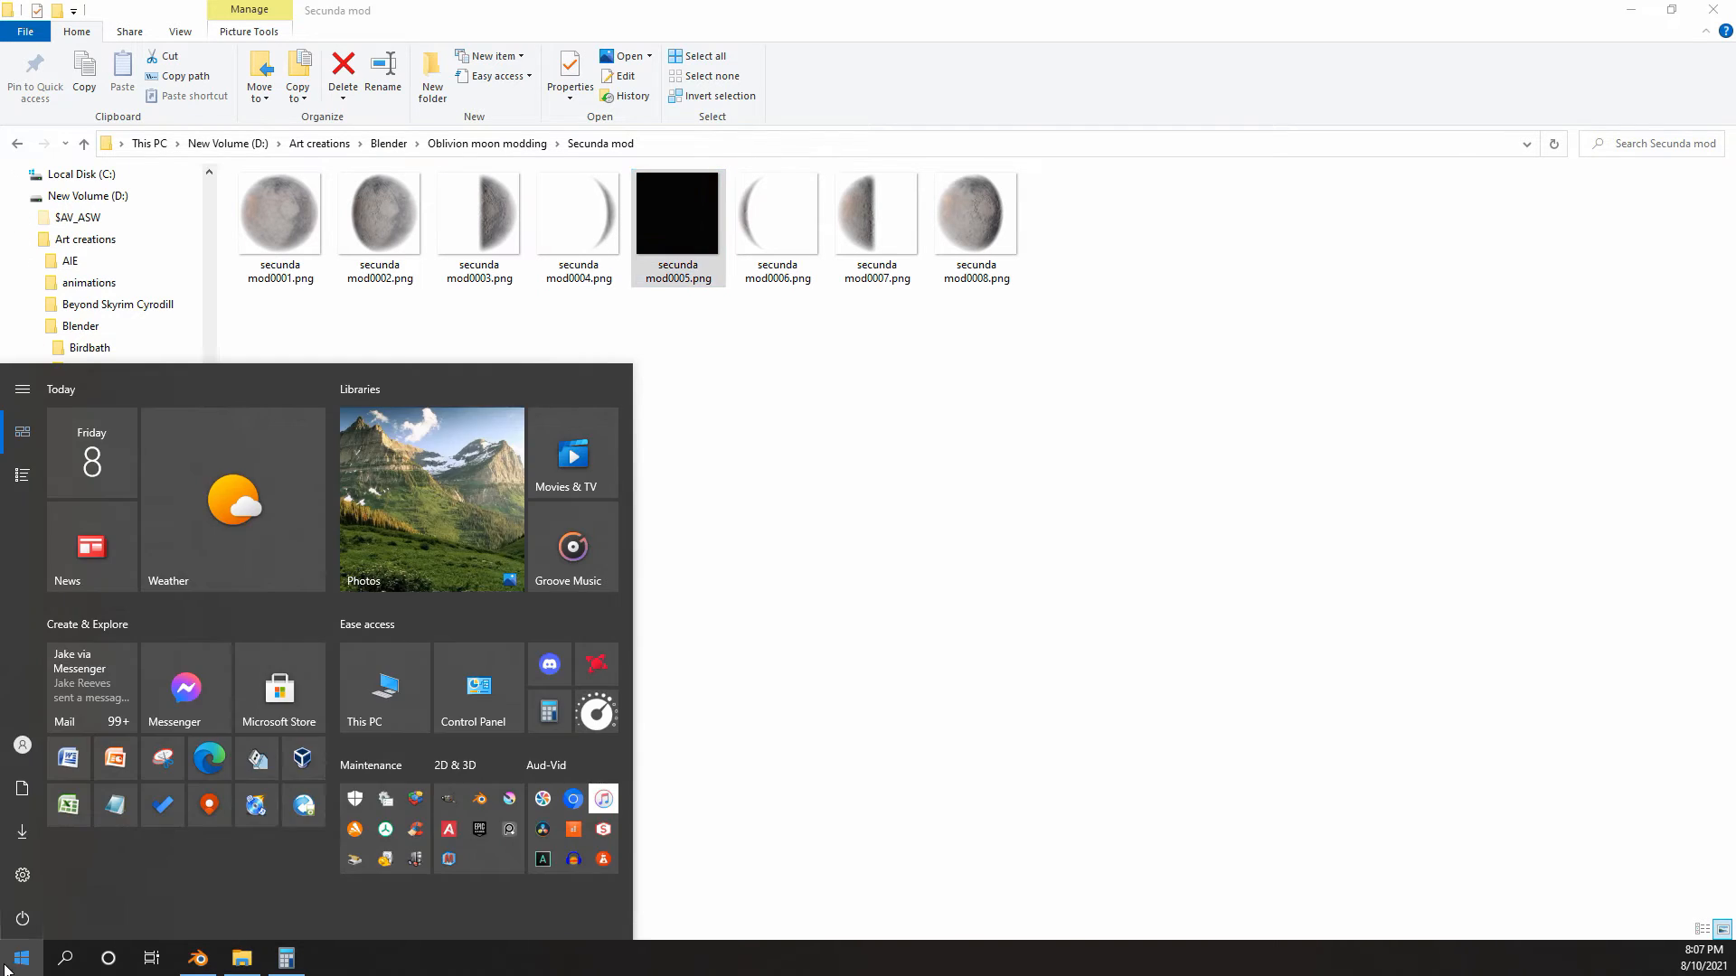
click(474, 824)
scroll(448, 776, down, 3)
click(391, 622)
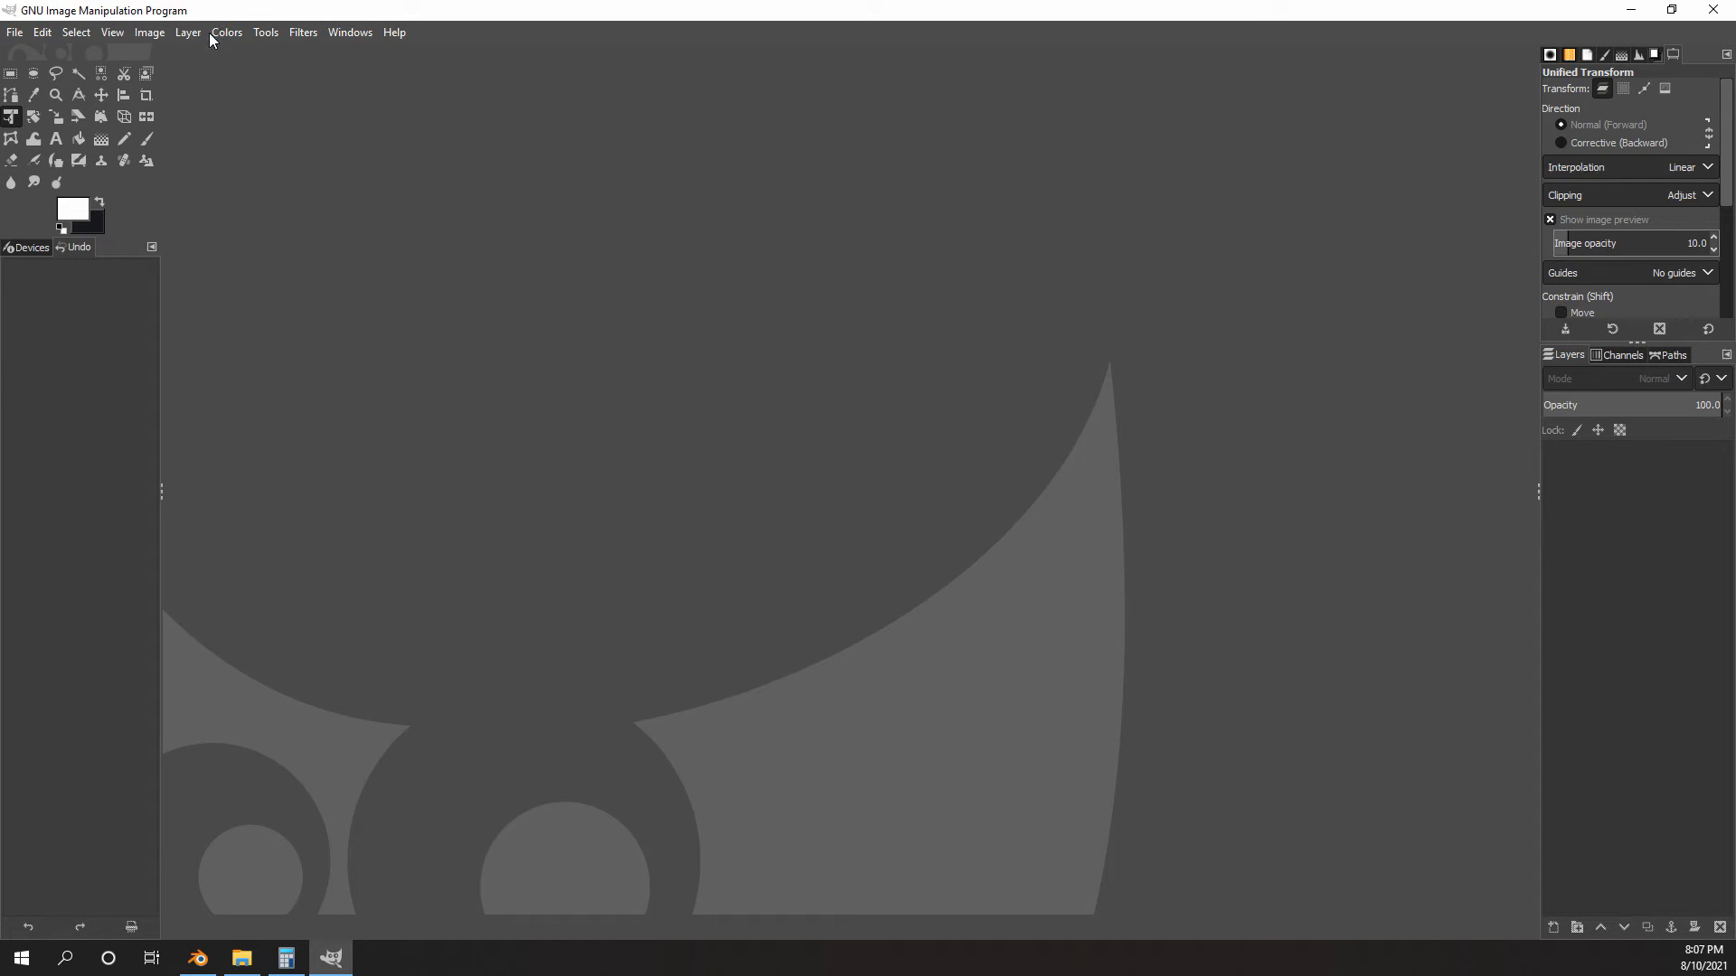
- Bring secunda mod0001.png from the Secunda mod folder into GIMP as a new image
click(242, 960)
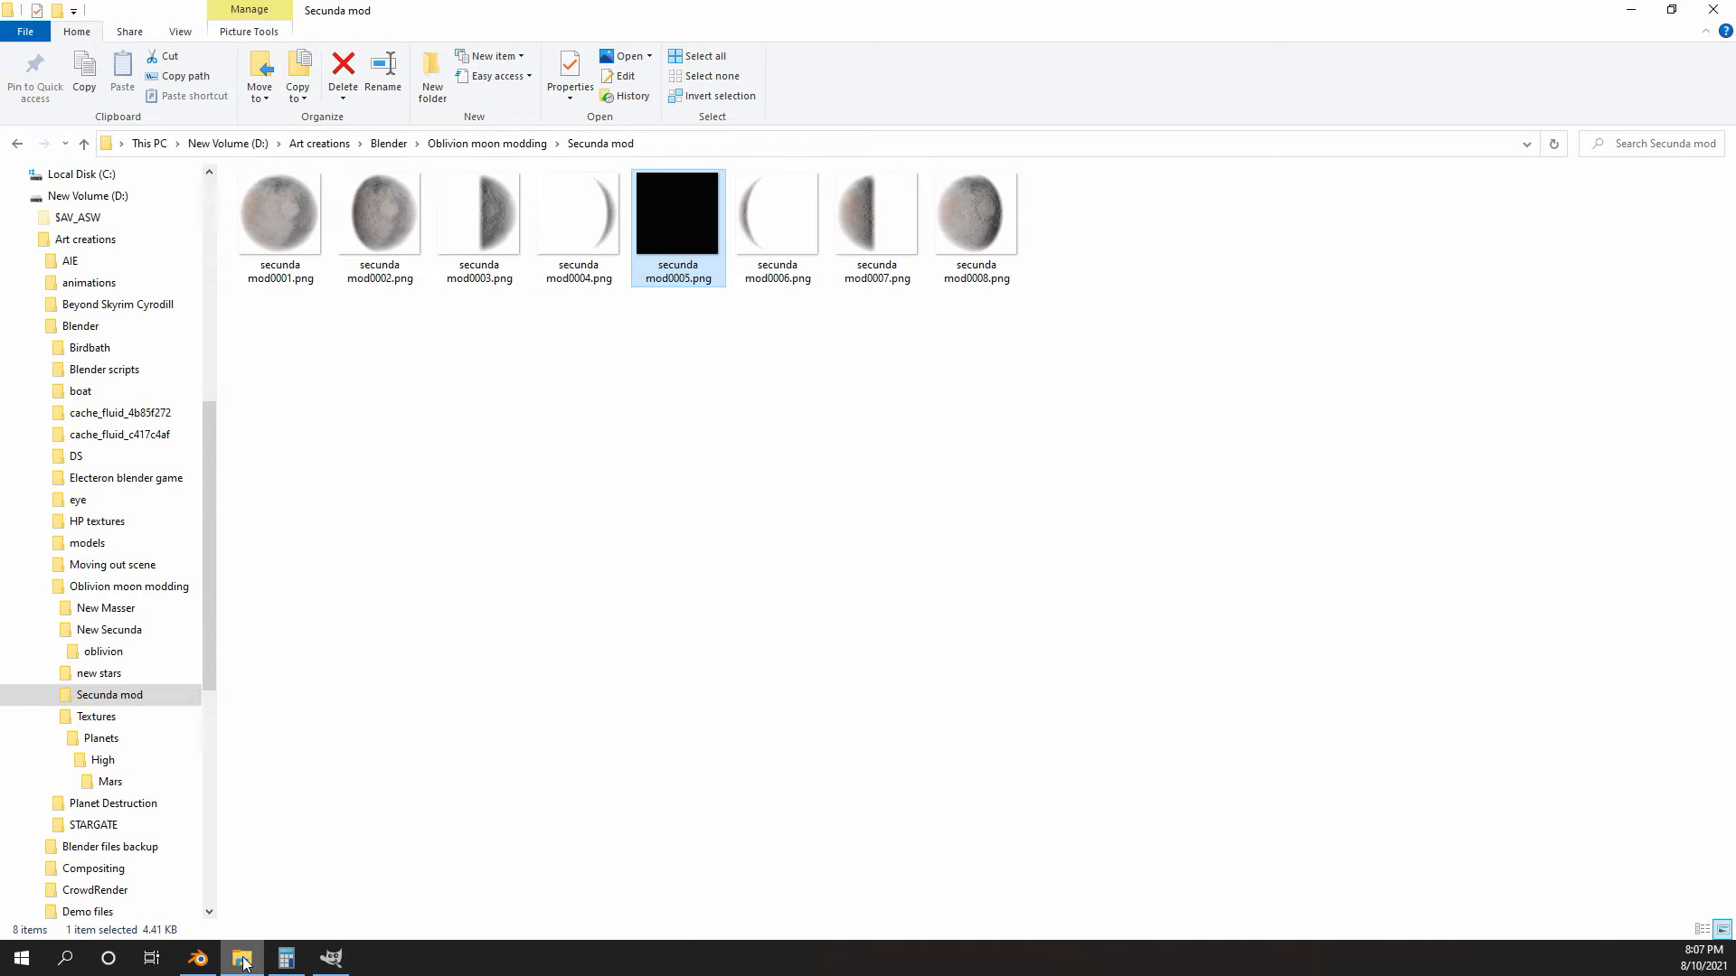
click(1672, 10)
drag(716, 140, 1322, 206)
drag(1083, 410, 576, 414)
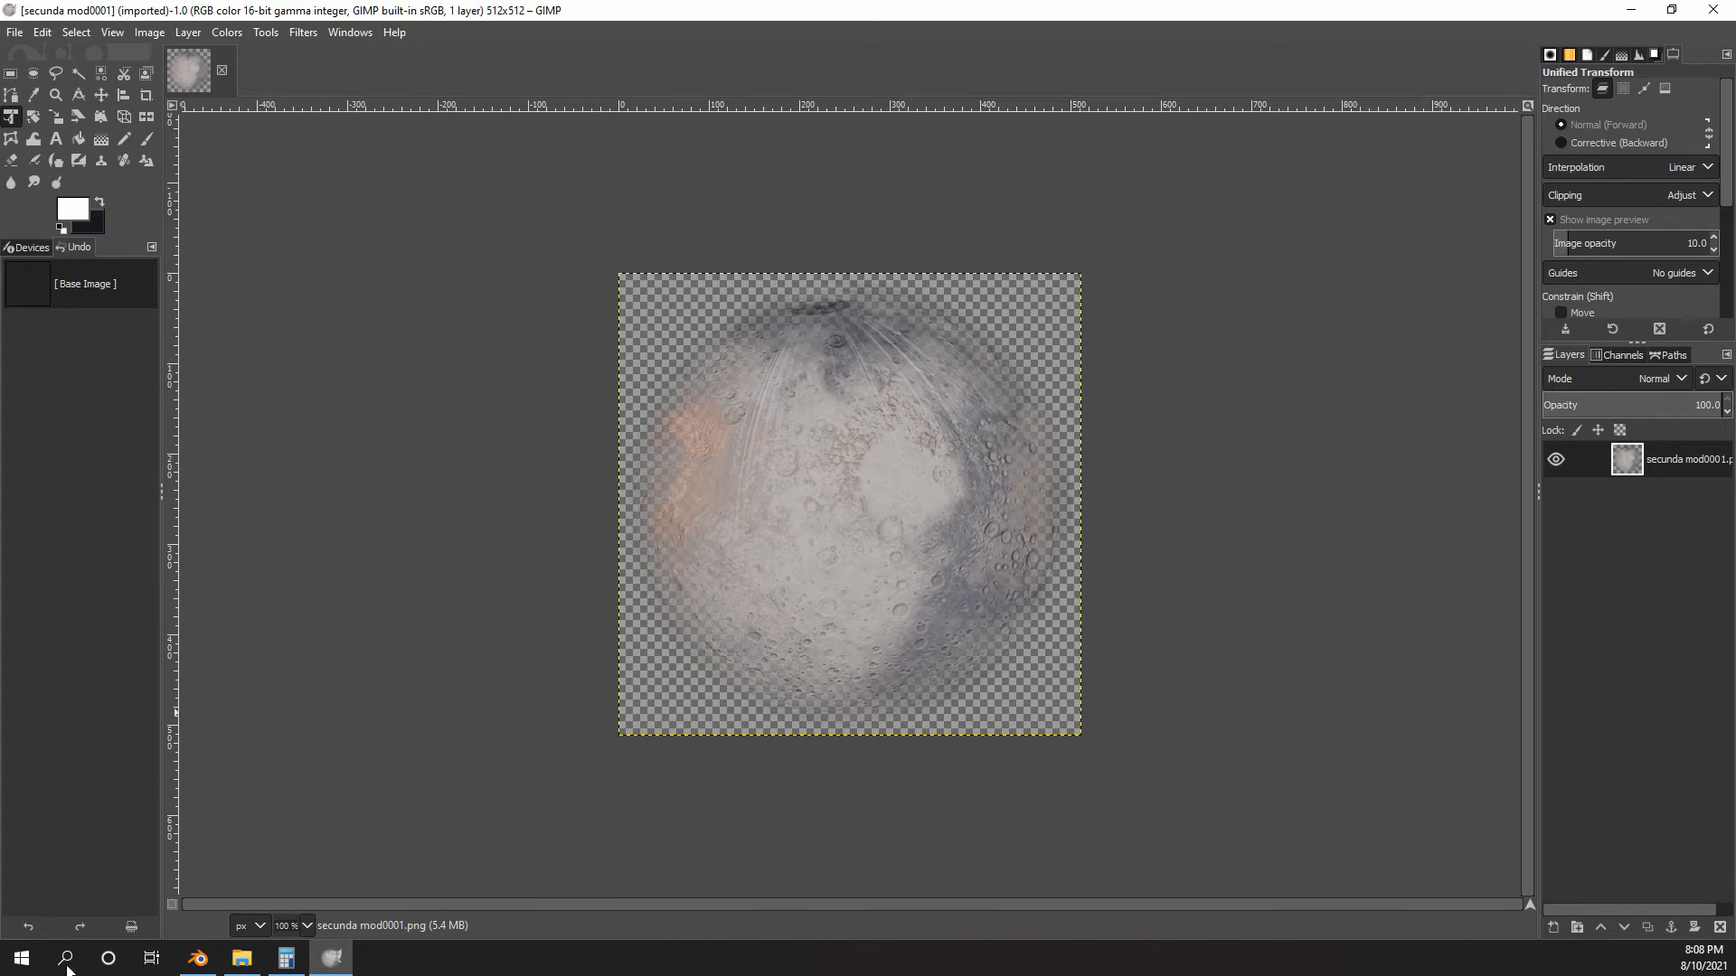
- Browse to Oblivion's Data folder under steamapps\common and locate the archive Oblivion - Textures - Compressed.bsa
click(21, 958)
click(235, 960)
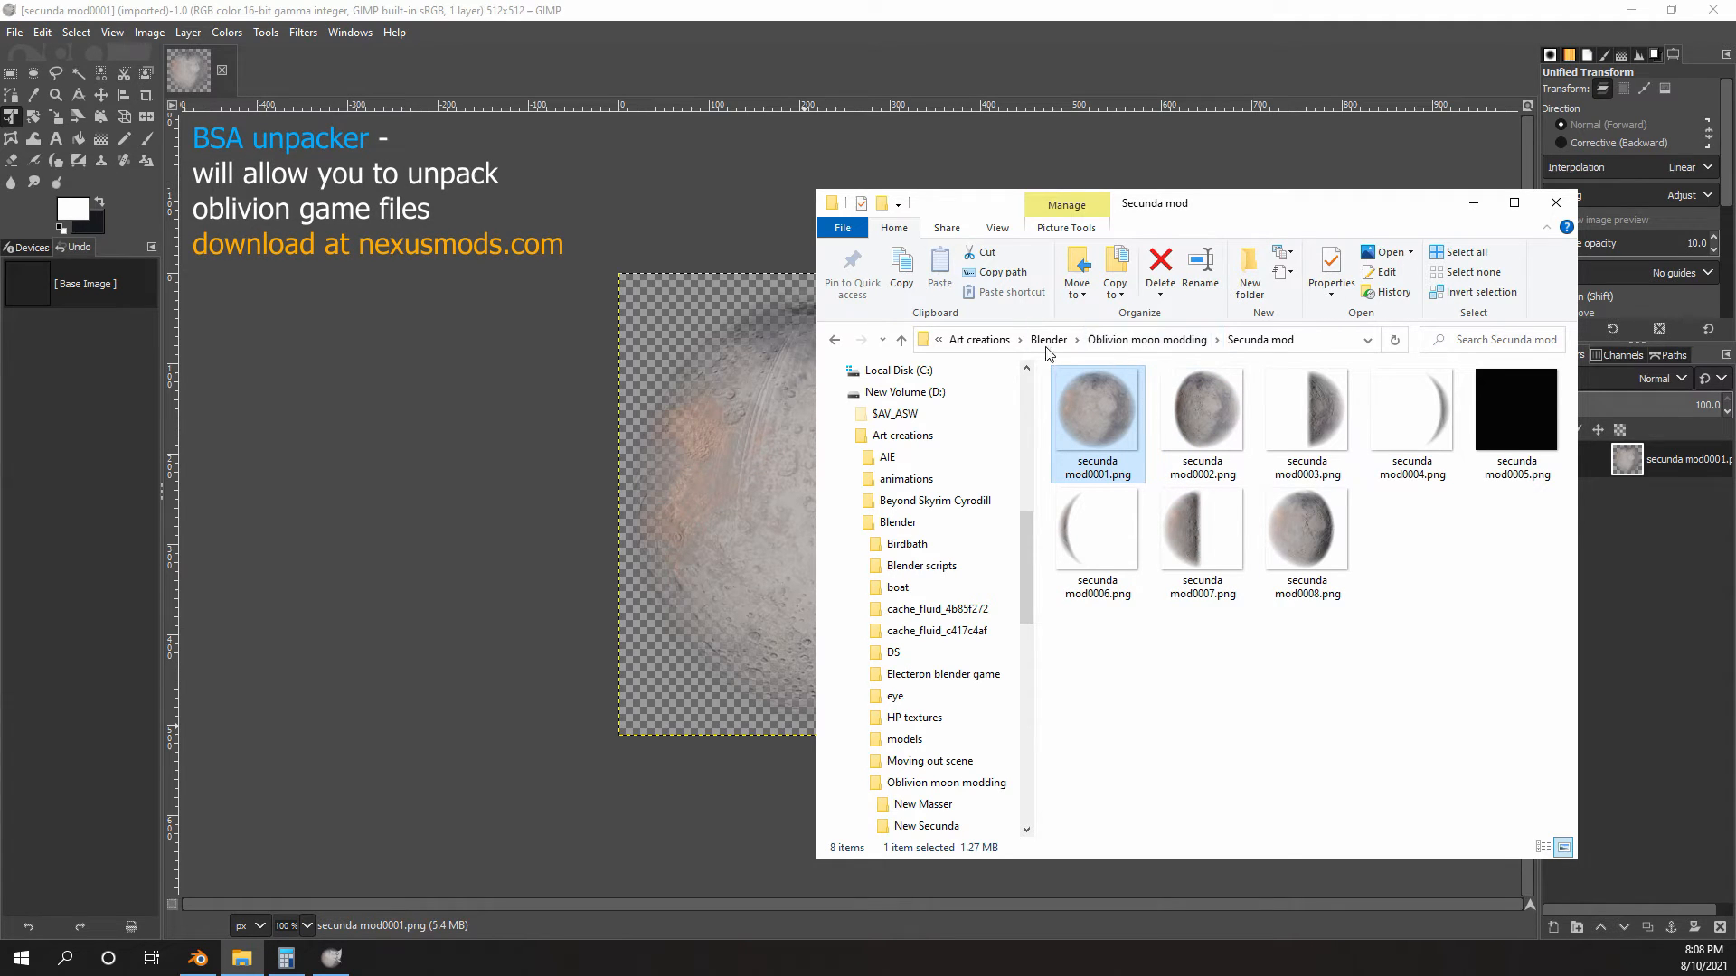
scroll(913, 560, down, 3)
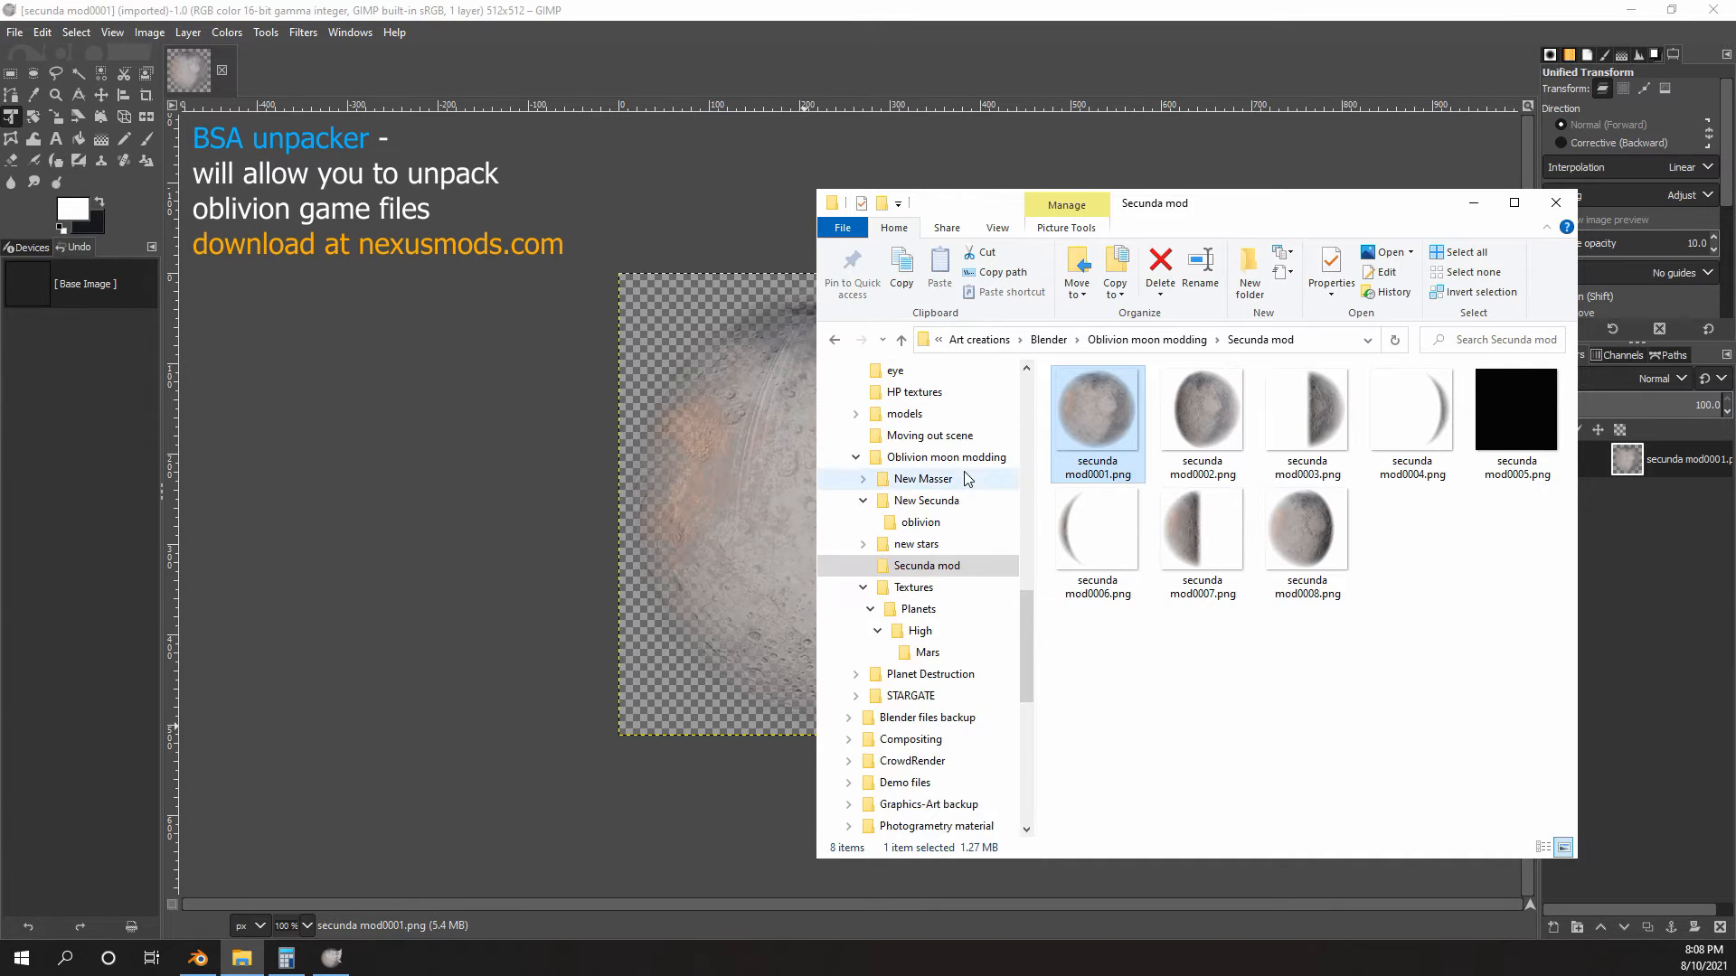
scroll(891, 578, up, 5)
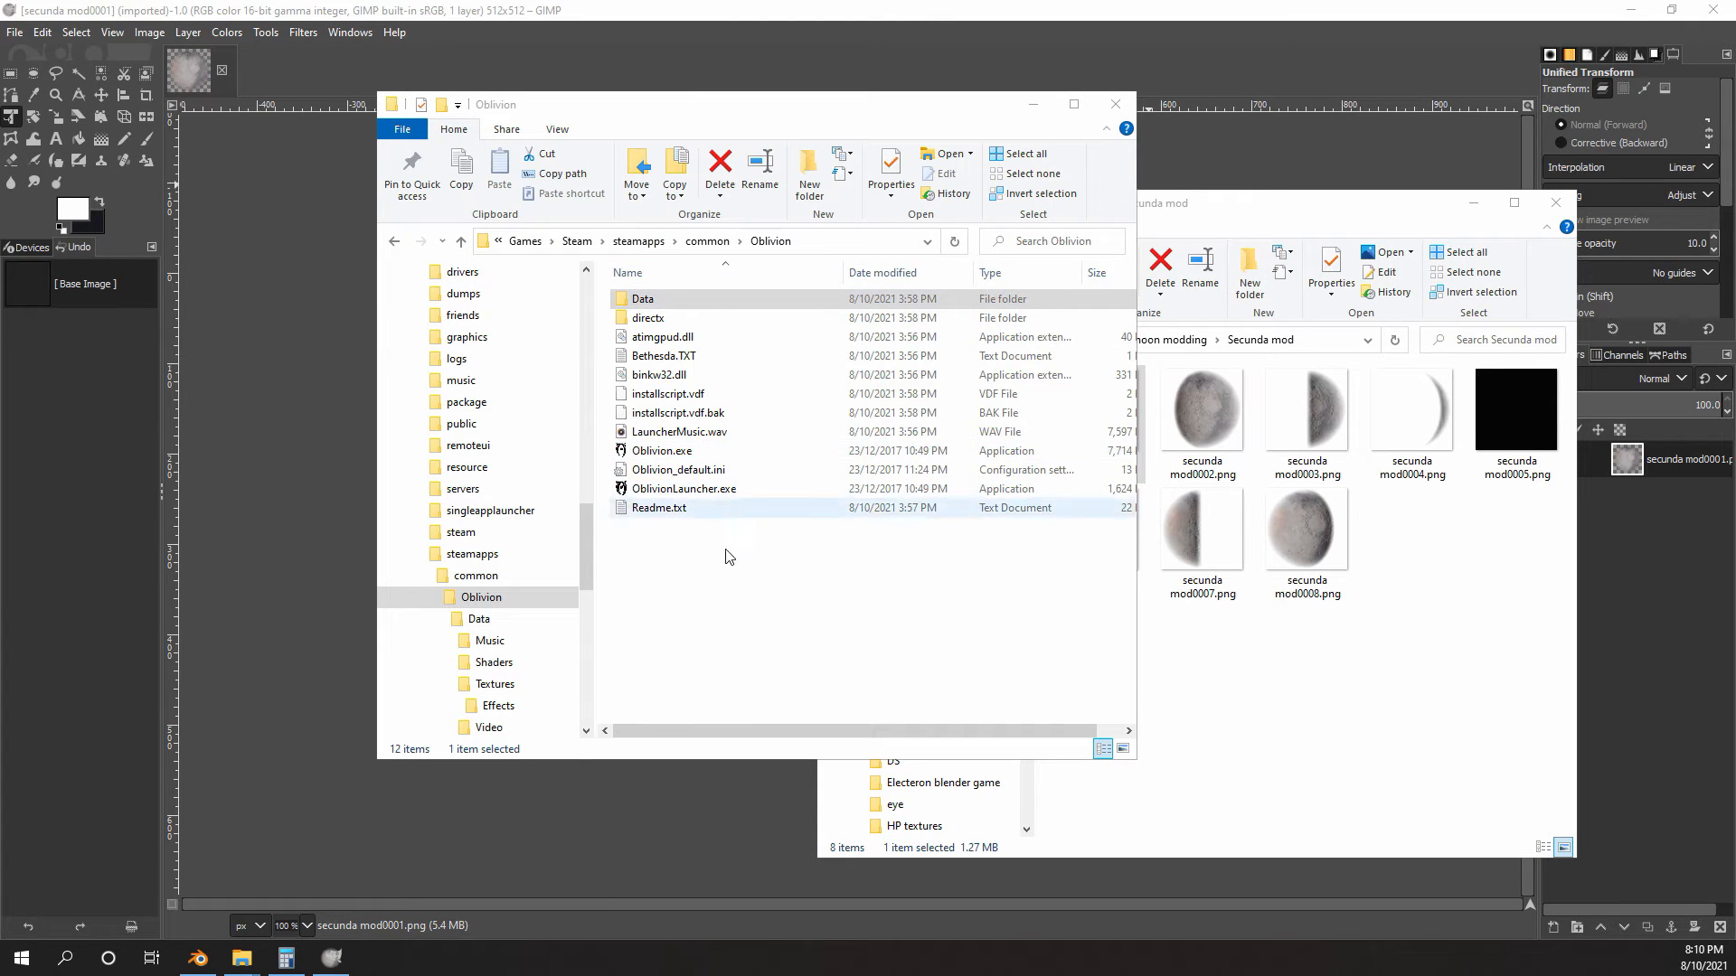
click(707, 242)
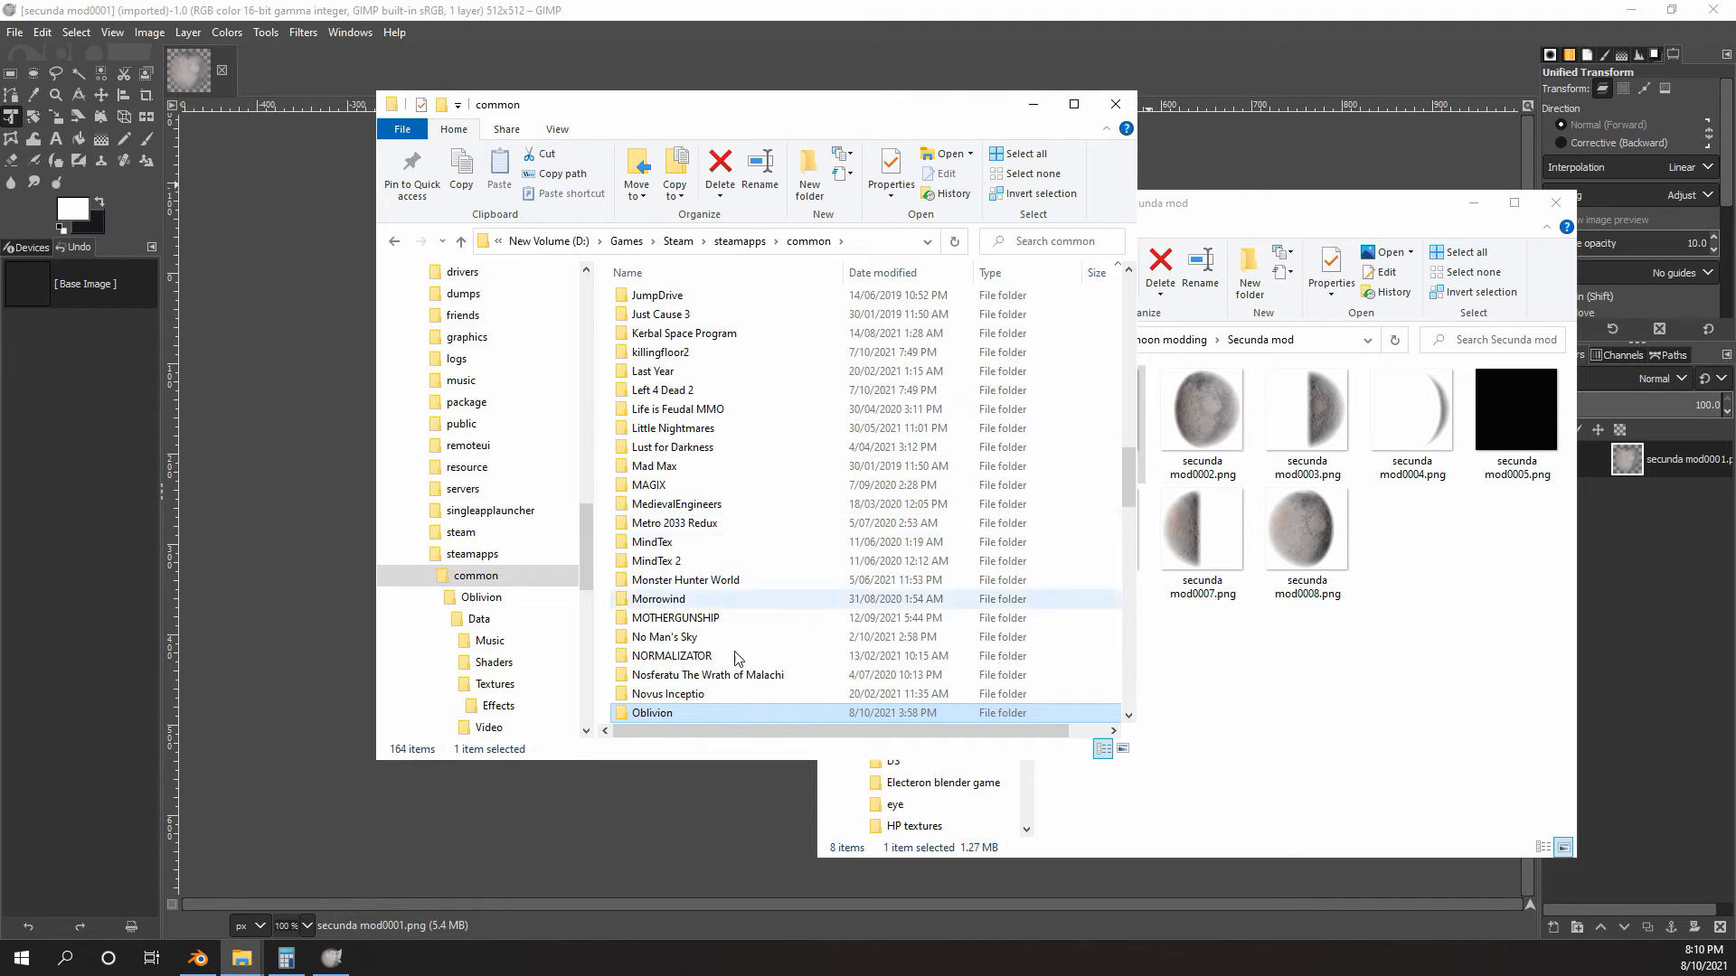
double_click(685, 712)
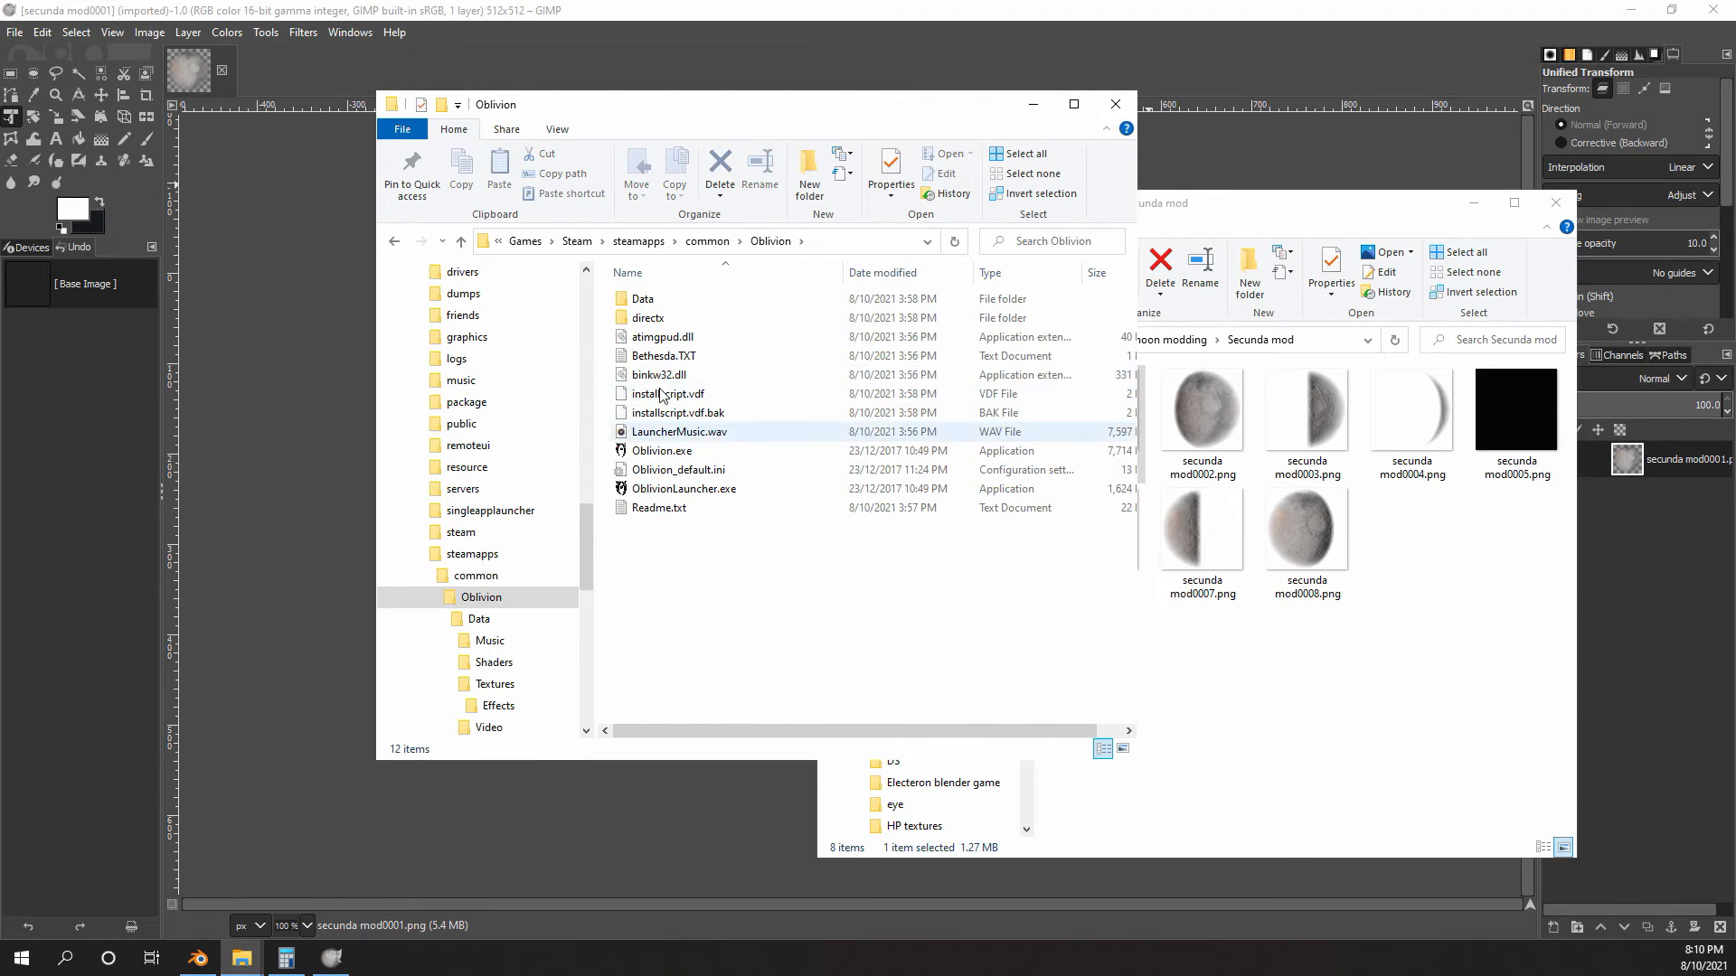
double_click(653, 302)
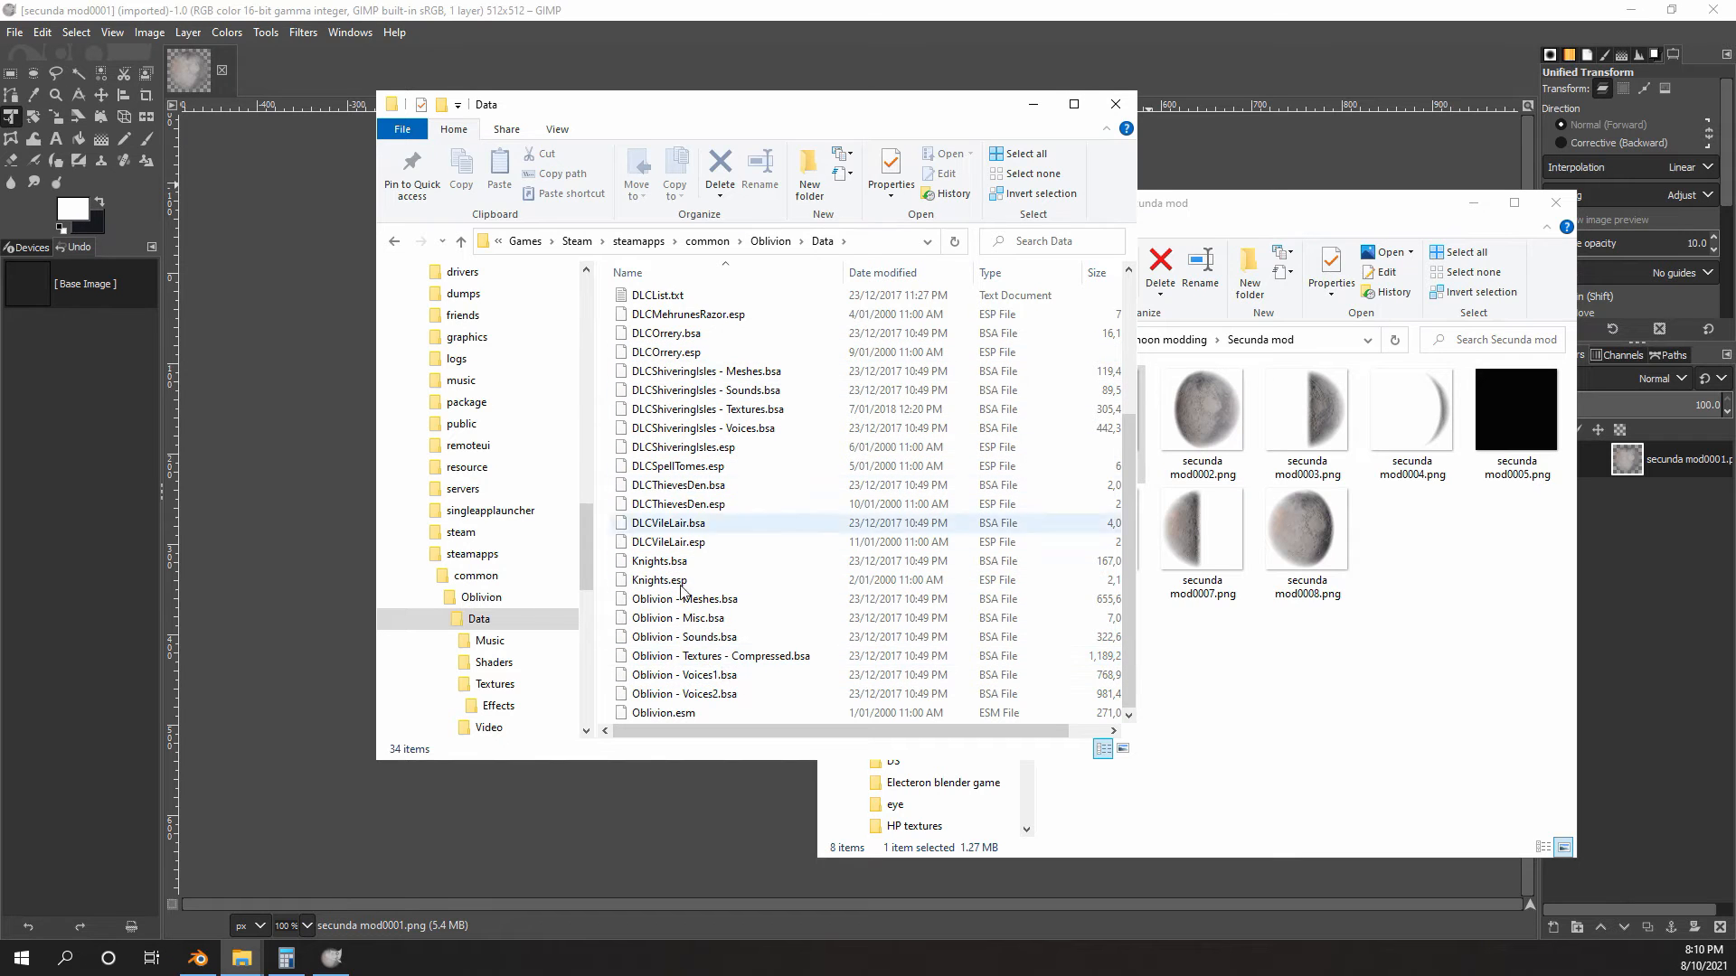
click(674, 663)
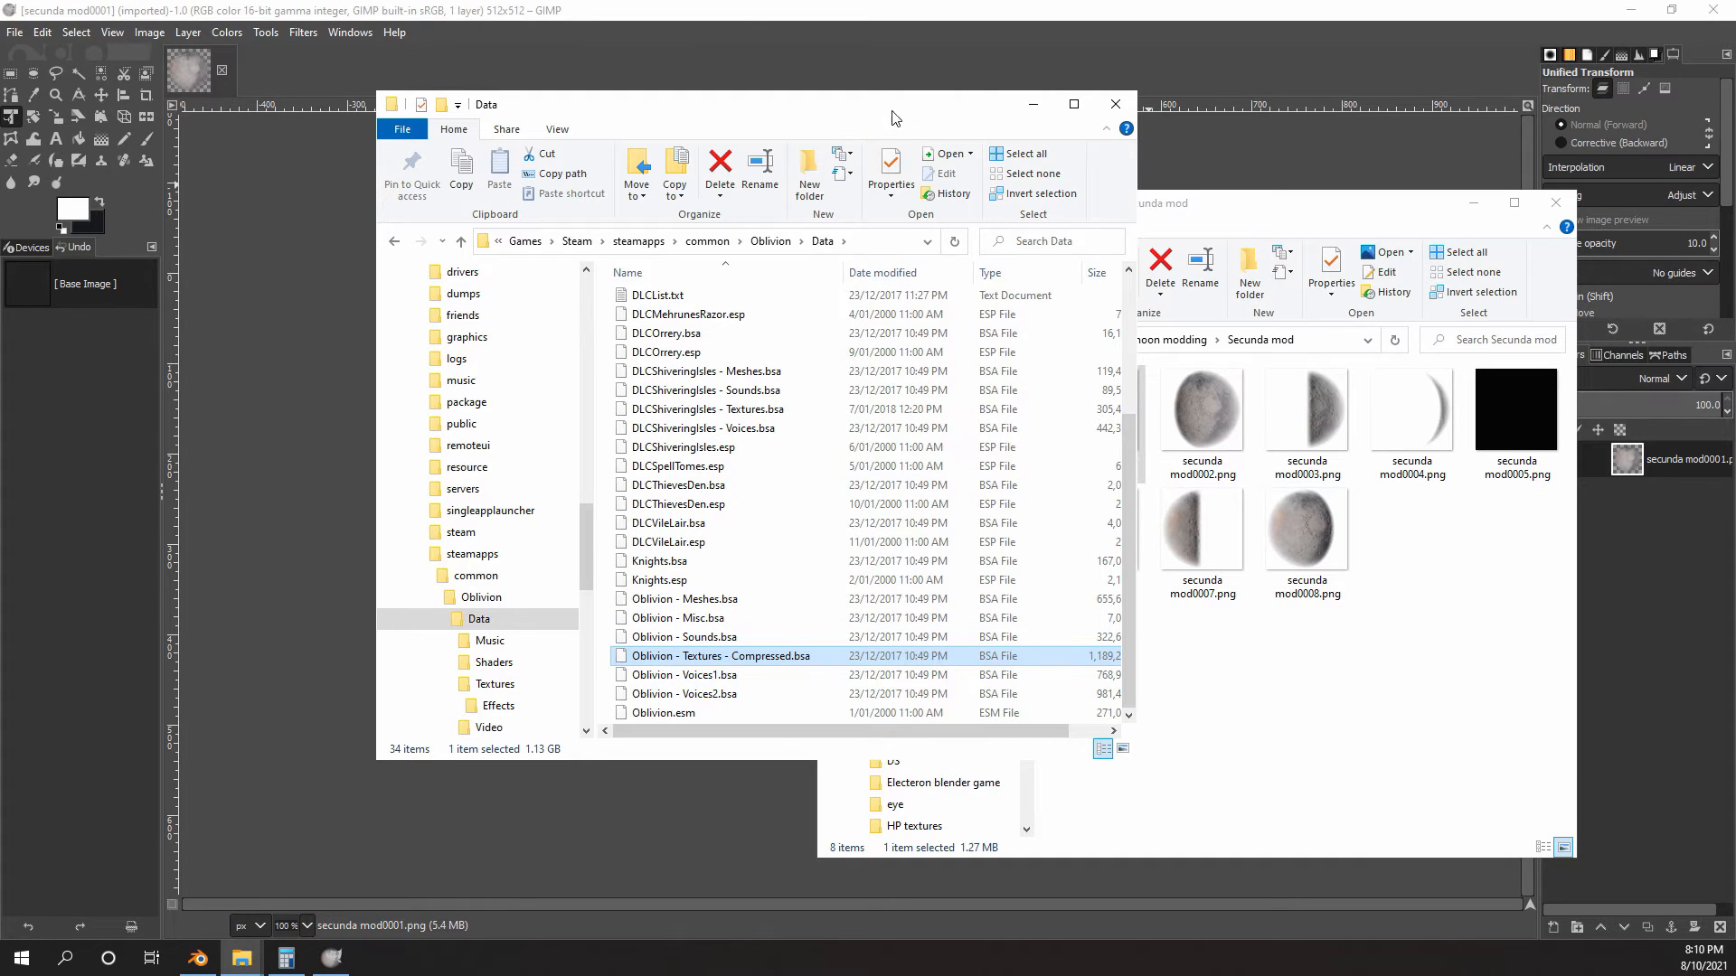
drag(891, 116, 1102, 120)
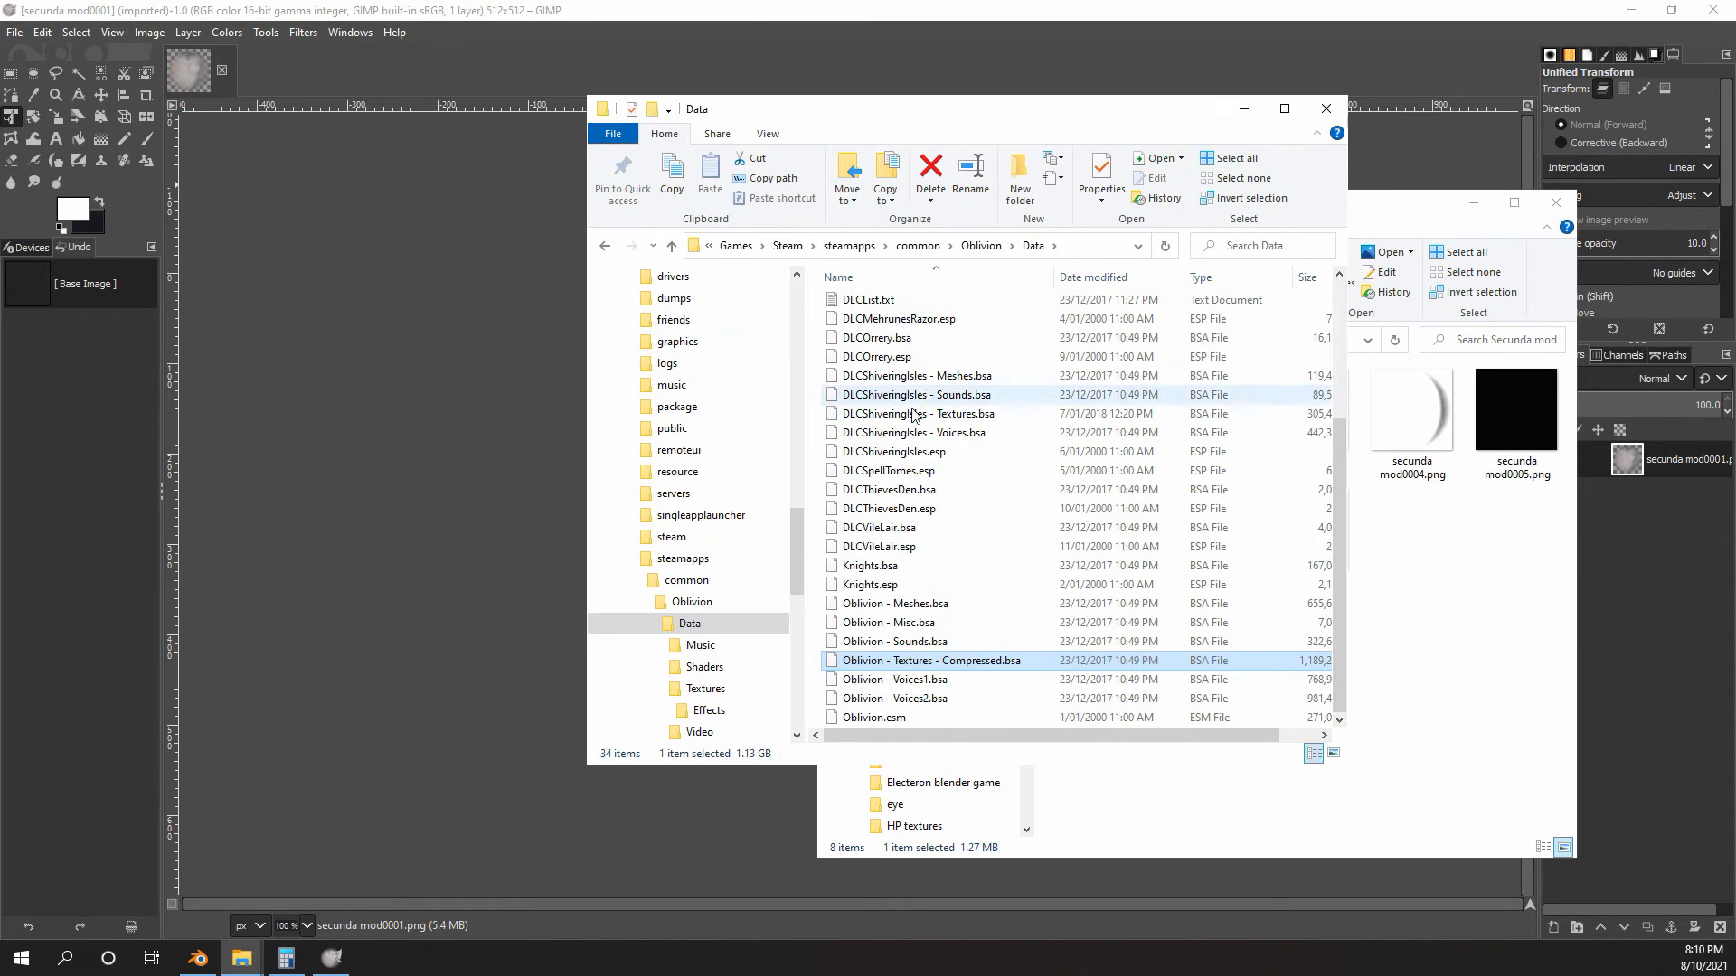
- Switch to the browser and look over the BSA Unpacker files page on Nexus Mods
drag(1735, 543, 861, 7)
scroll(433, 190, up, 6)
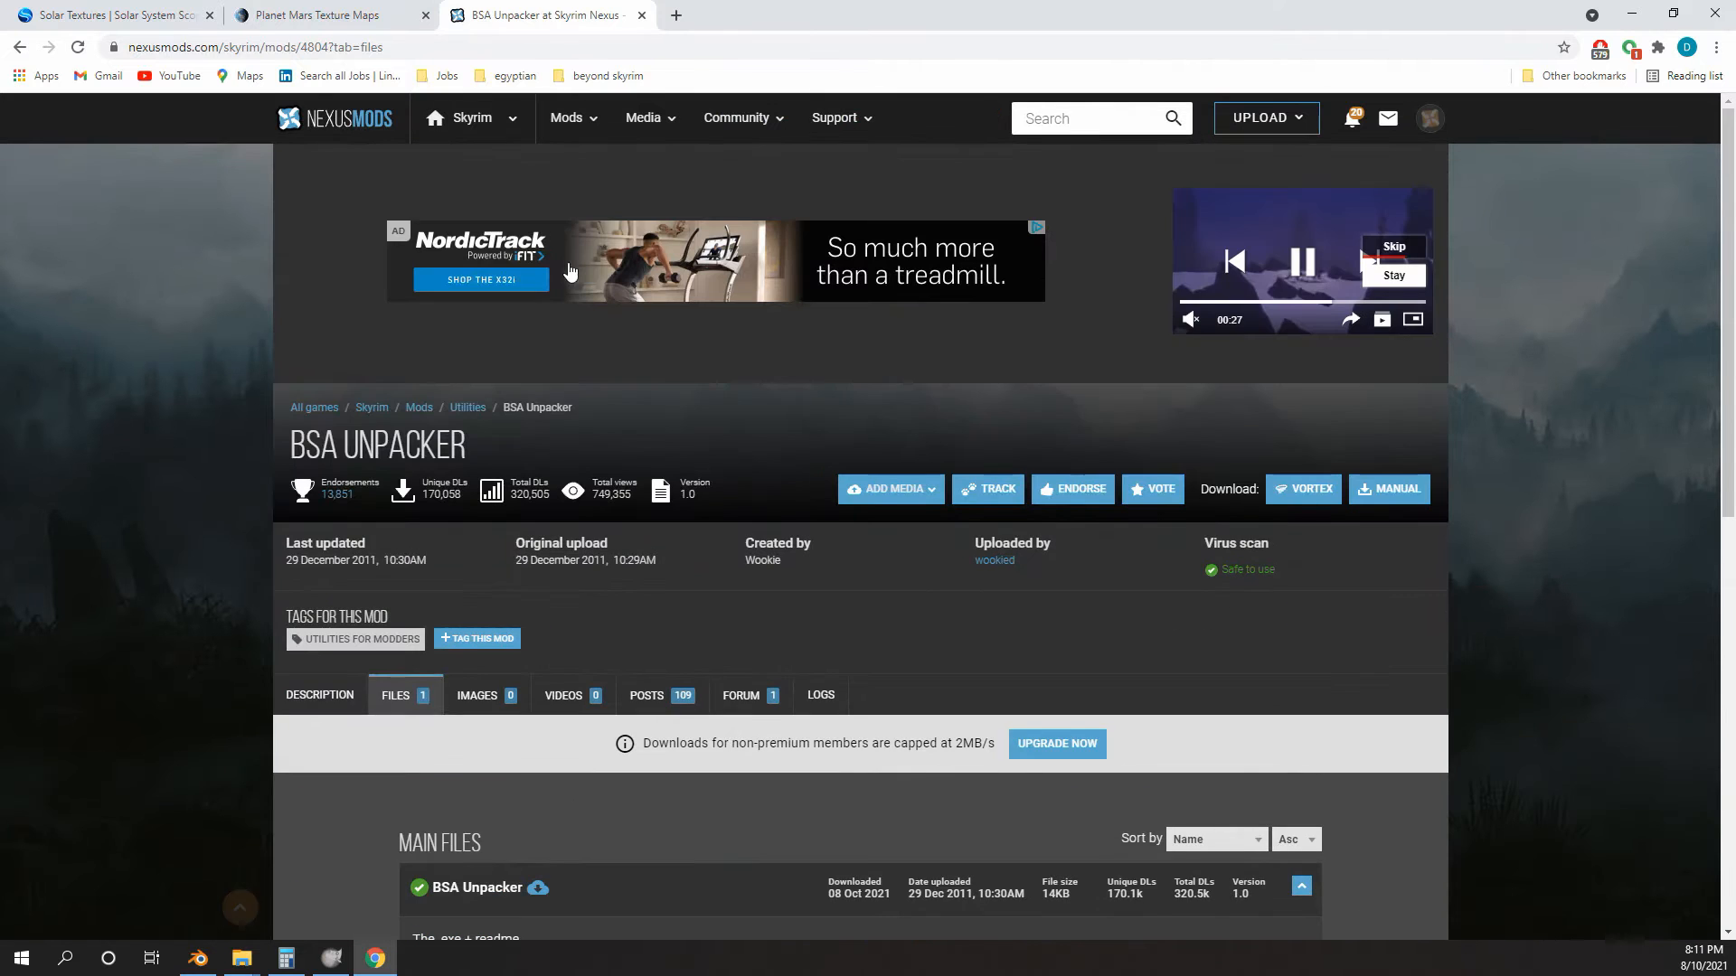
scroll(519, 383, down, 6)
scroll(560, 394, up, 4)
scroll(561, 393, down, 1)
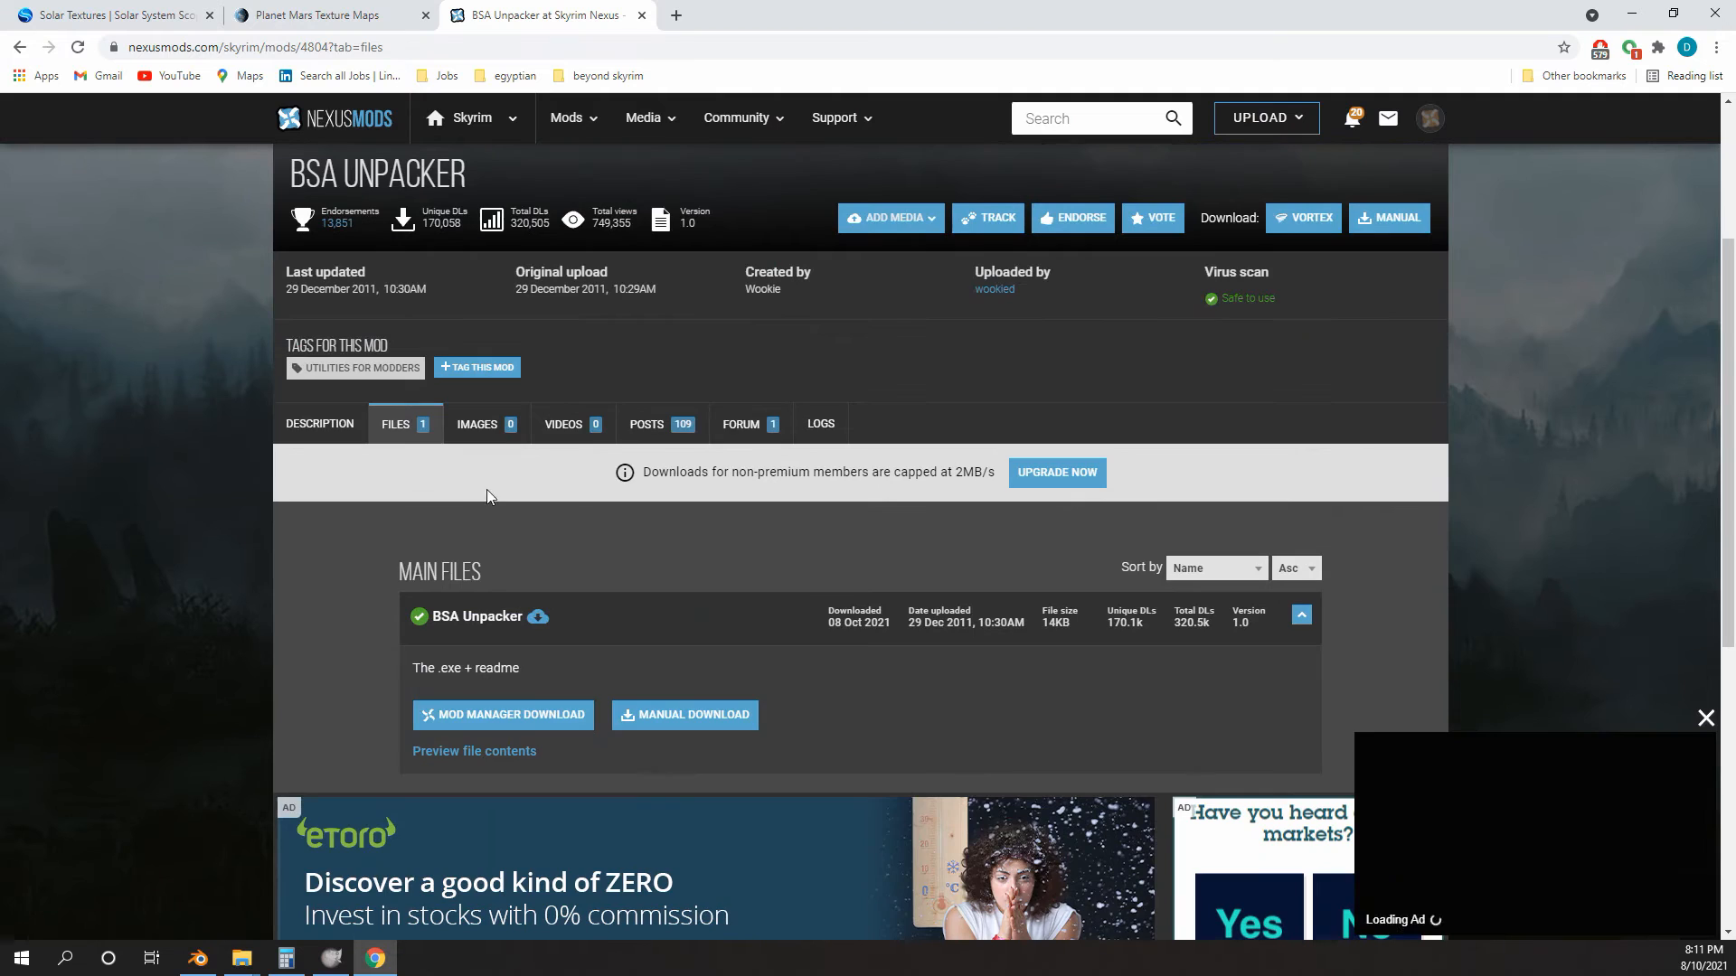
drag(887, 25, 1735, 326)
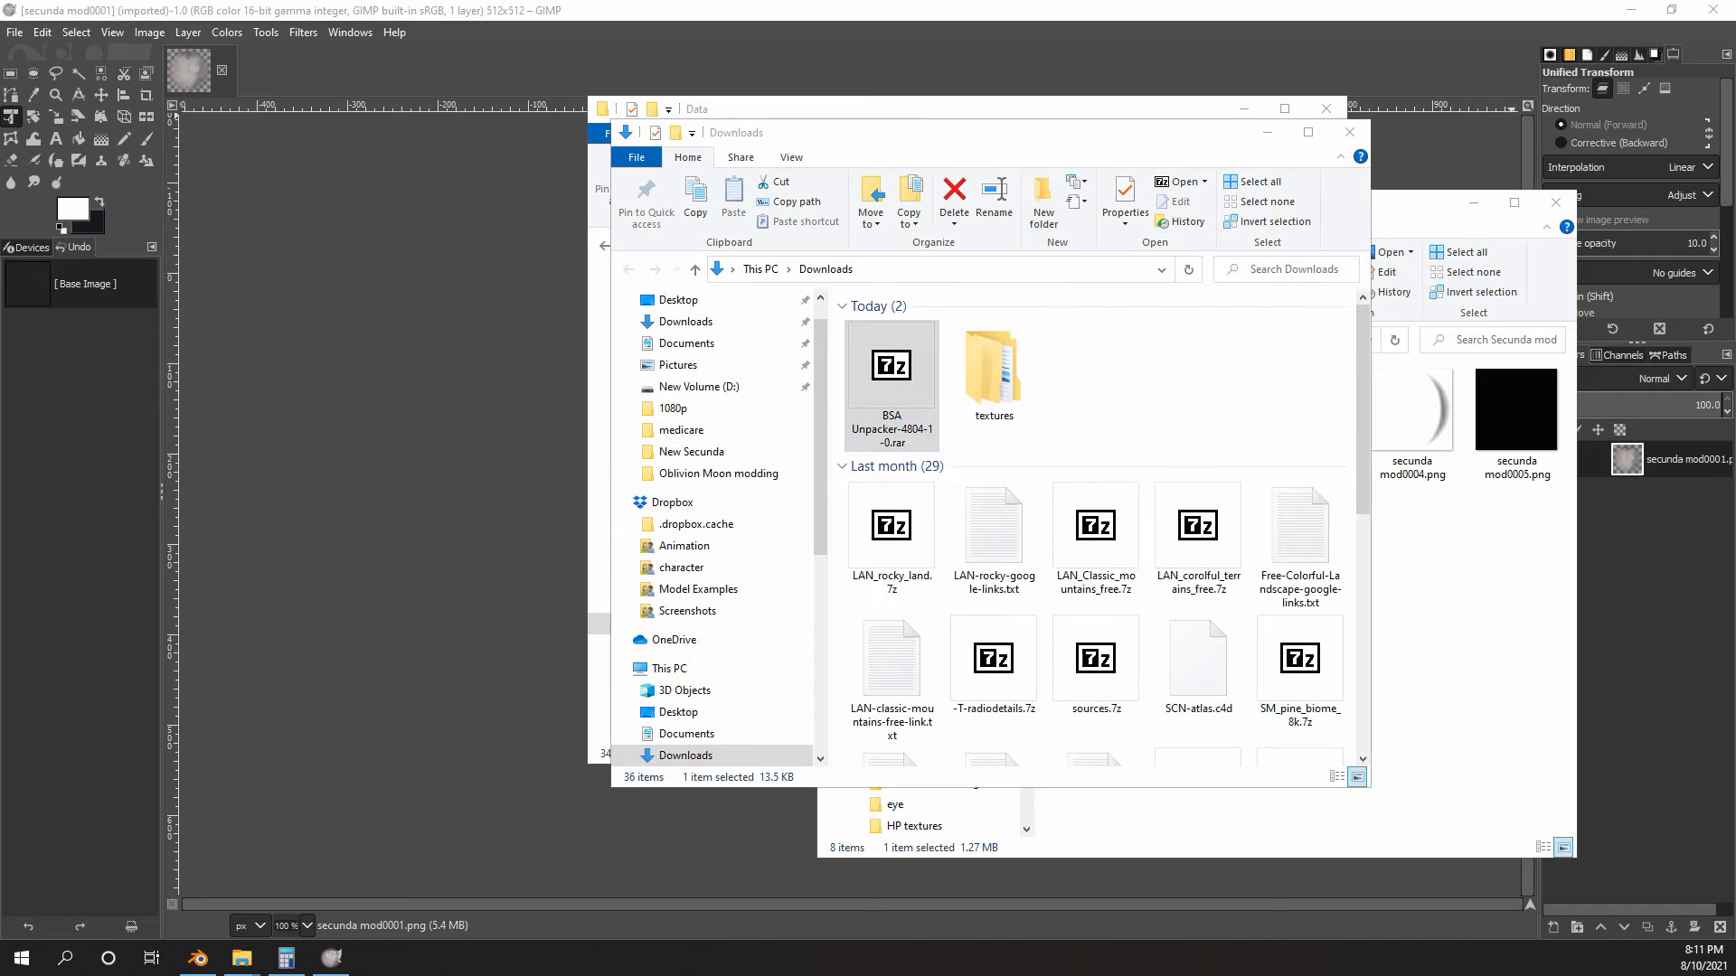
- Open BSA Unpacker-4804-1-0.rar and extract its BSA Unpacker folder into Downloads
drag(1734, 249, 690, 132)
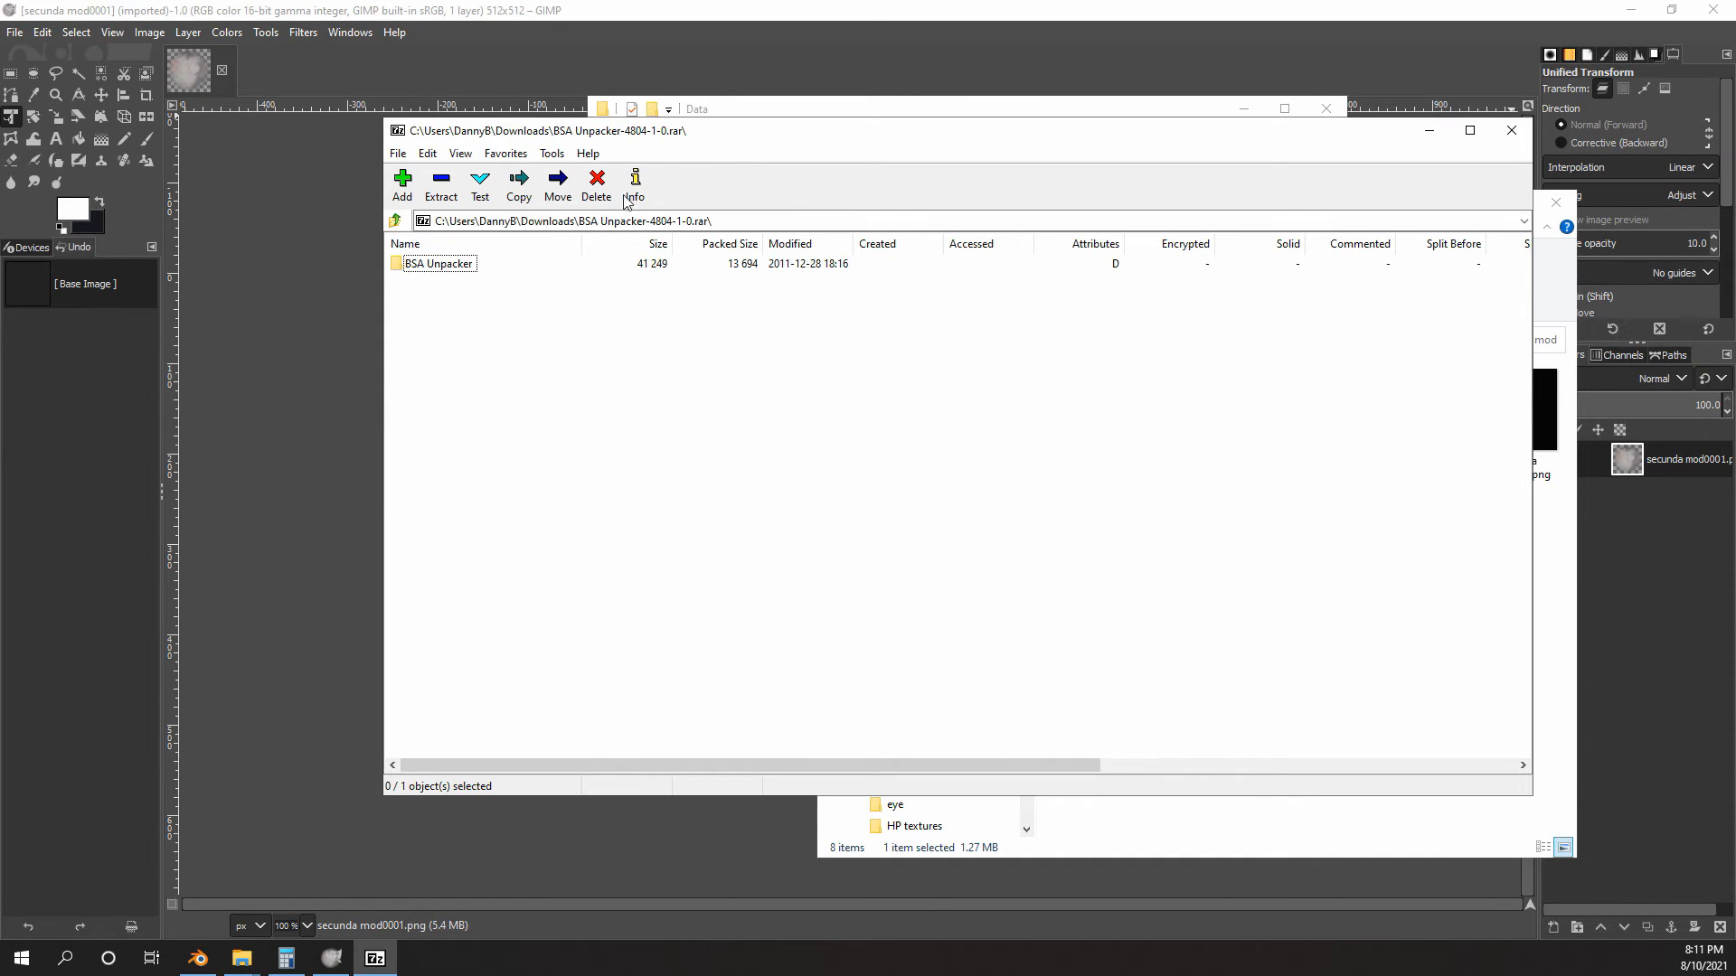
drag(737, 139, 308, 178)
click(1036, 143)
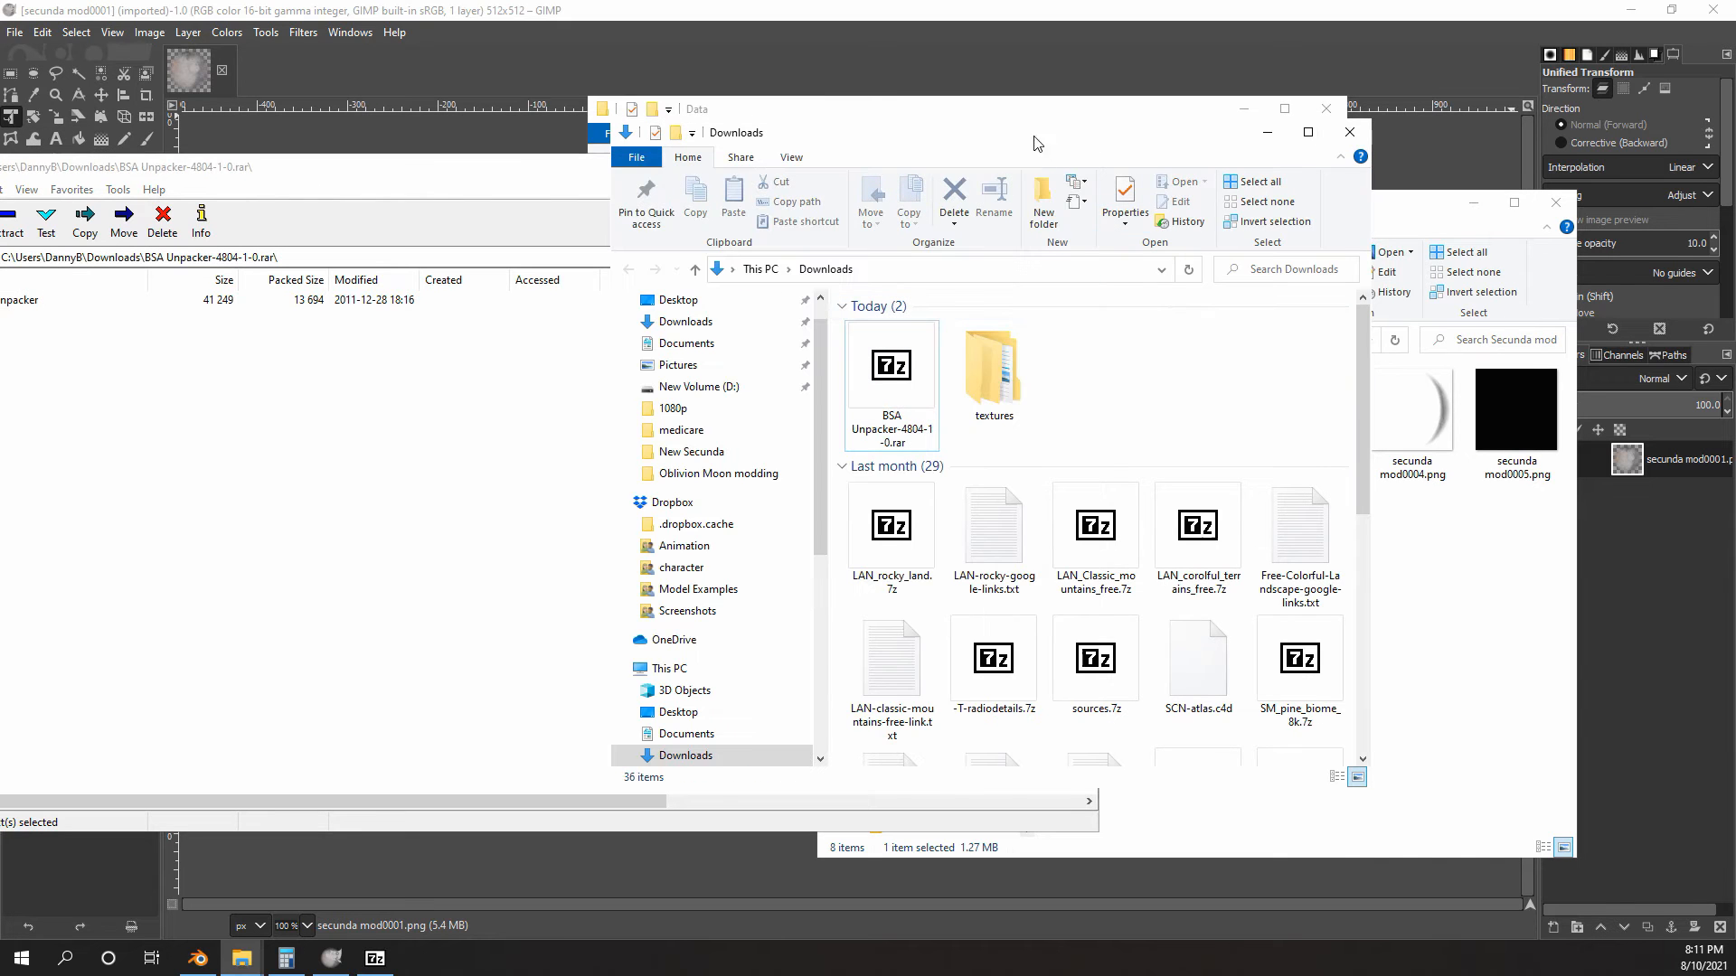
drag(991, 143, 1229, 156)
drag(243, 304, 452, 379)
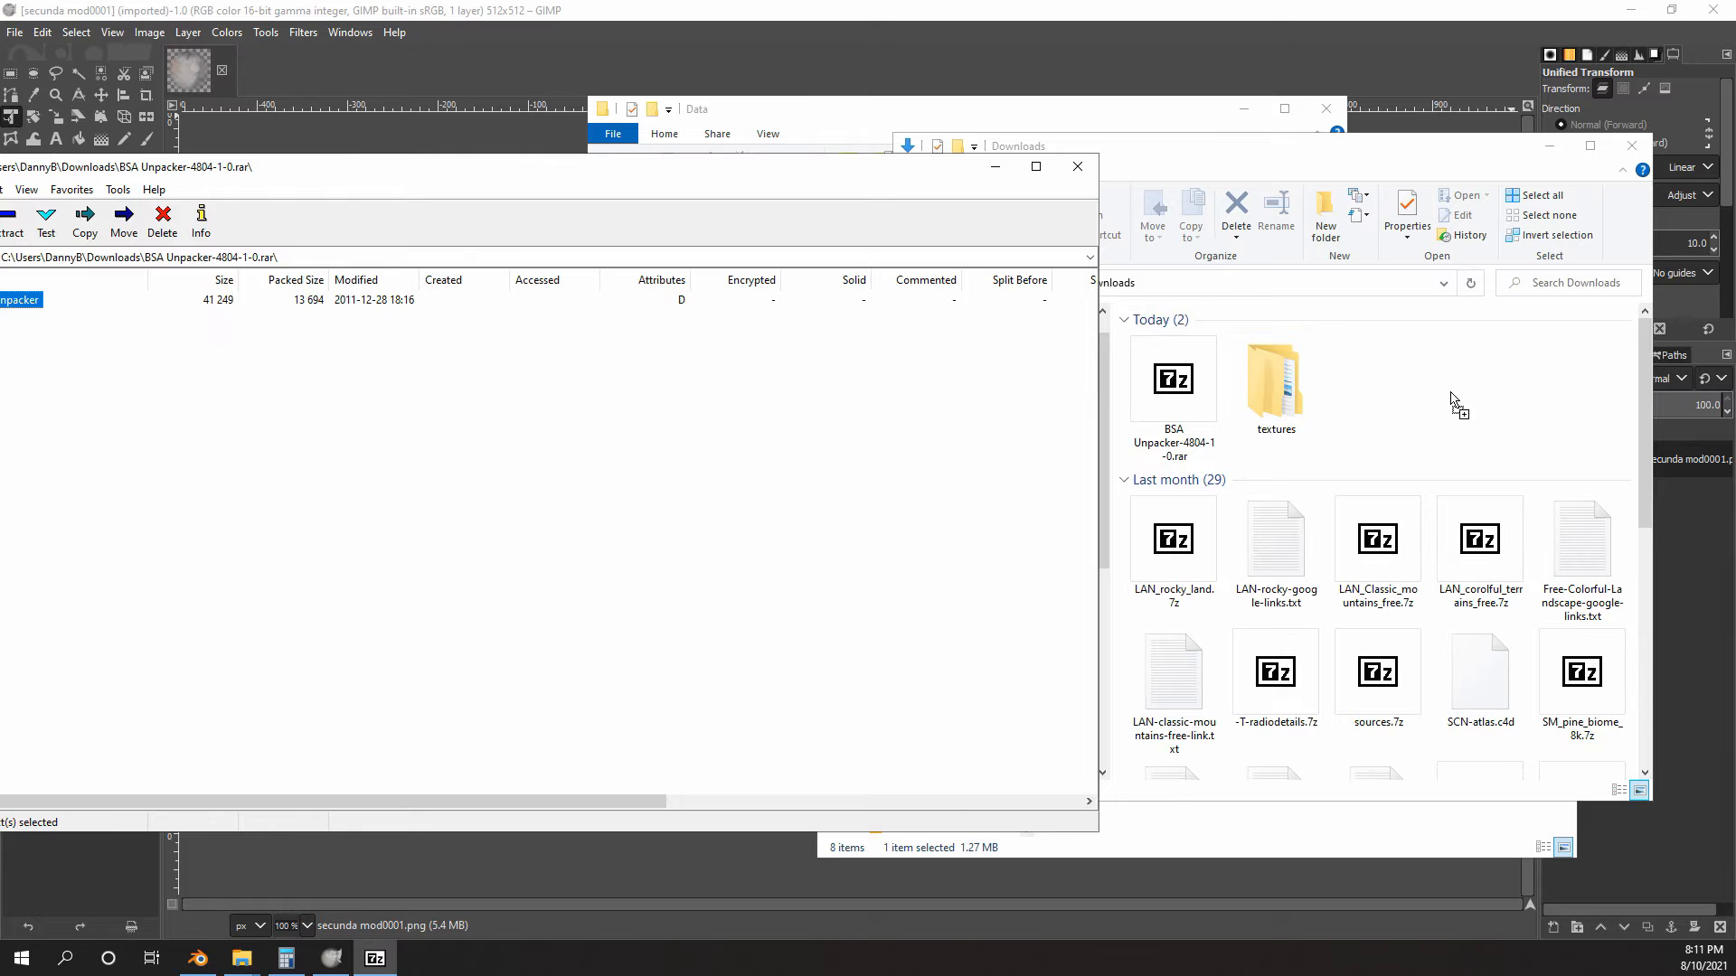
drag(1450, 393, 1452, 394)
- Open the extracted BSA Unpacker folder, close the archive window and launch BSAUnpacker.exe
double_click(1174, 739)
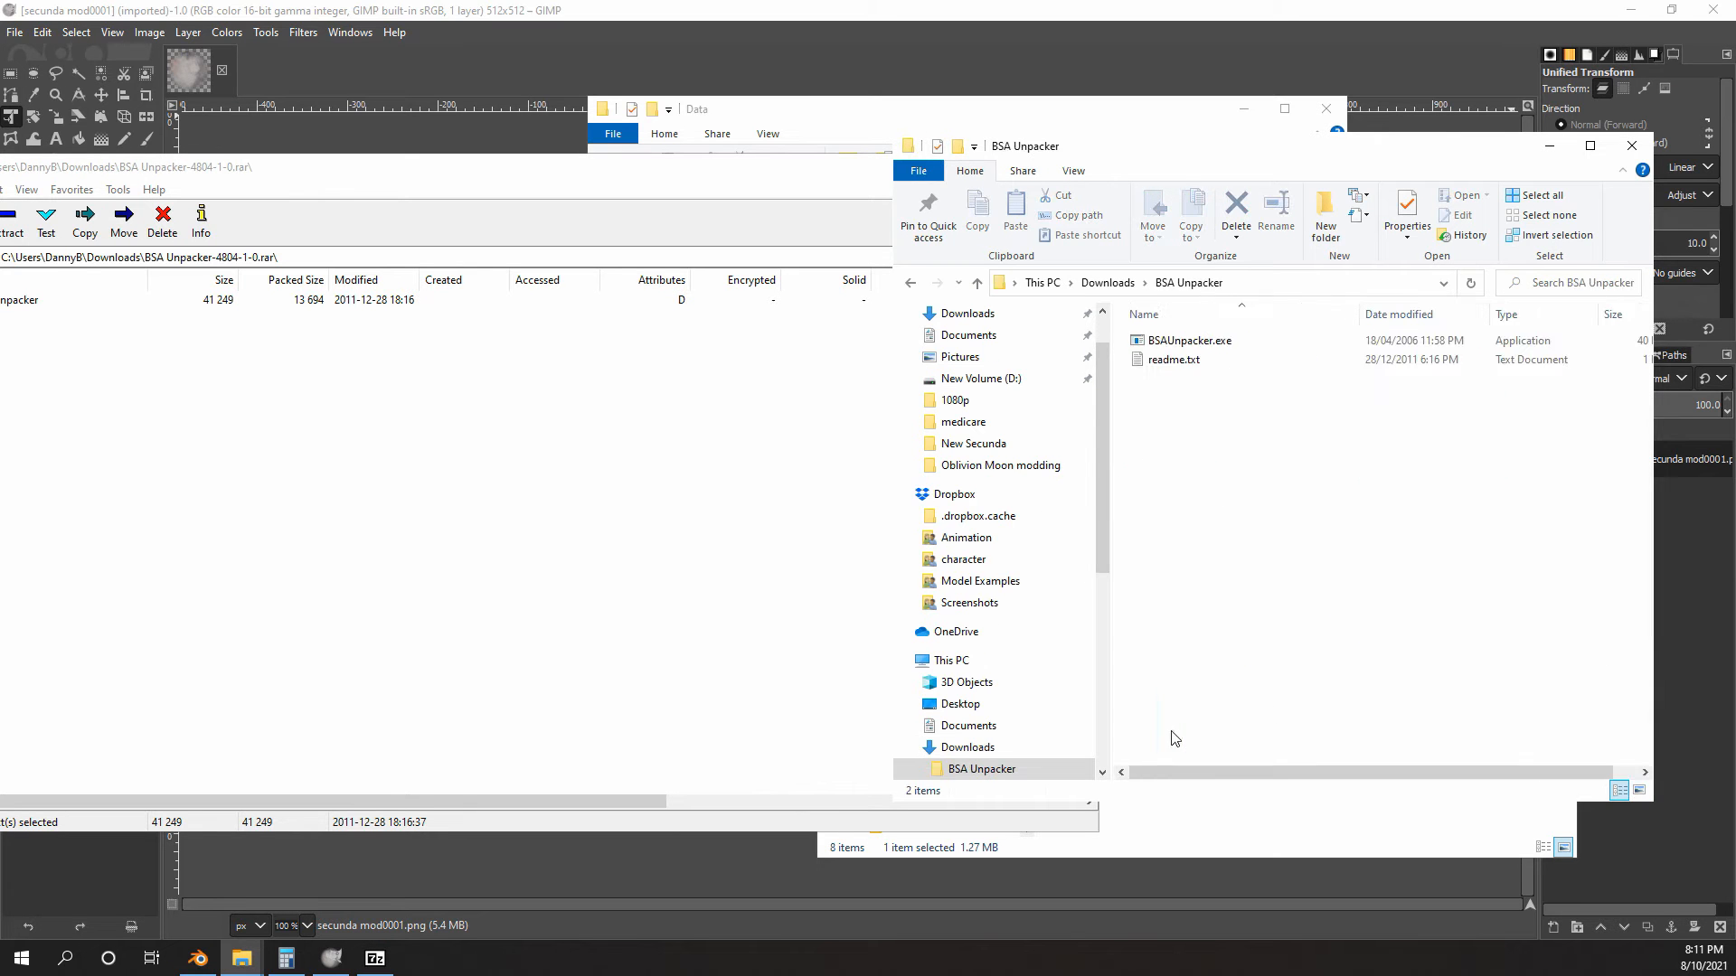
click(748, 193)
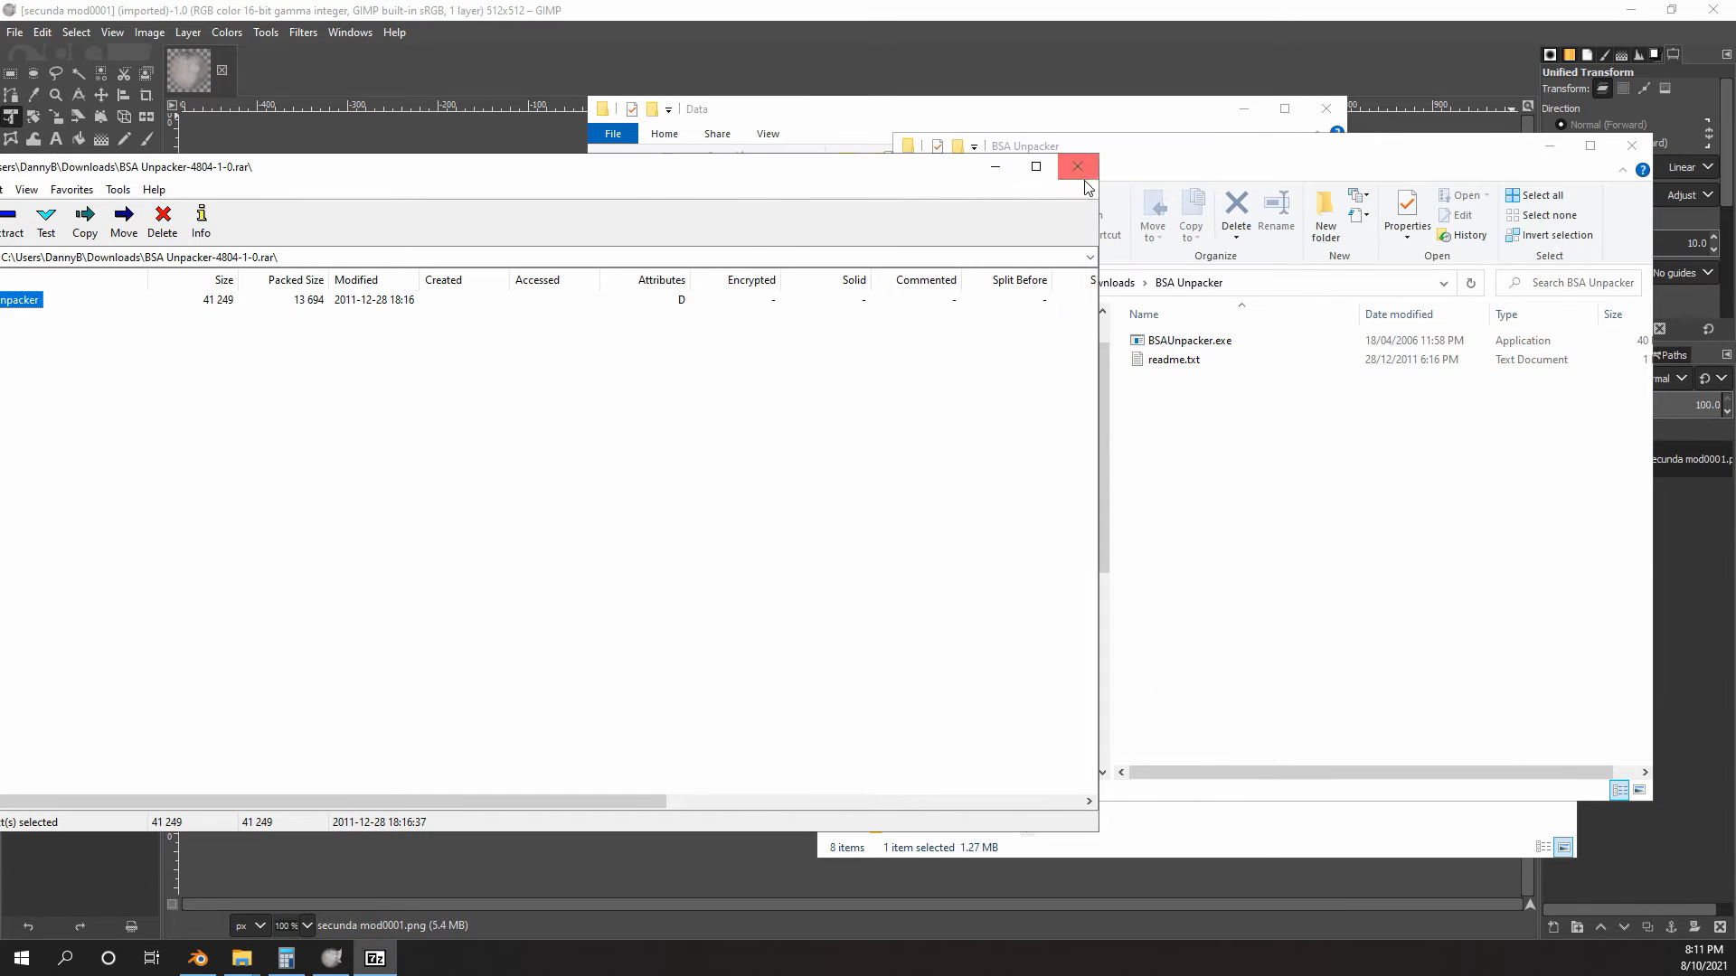
click(1077, 161)
double_click(1189, 340)
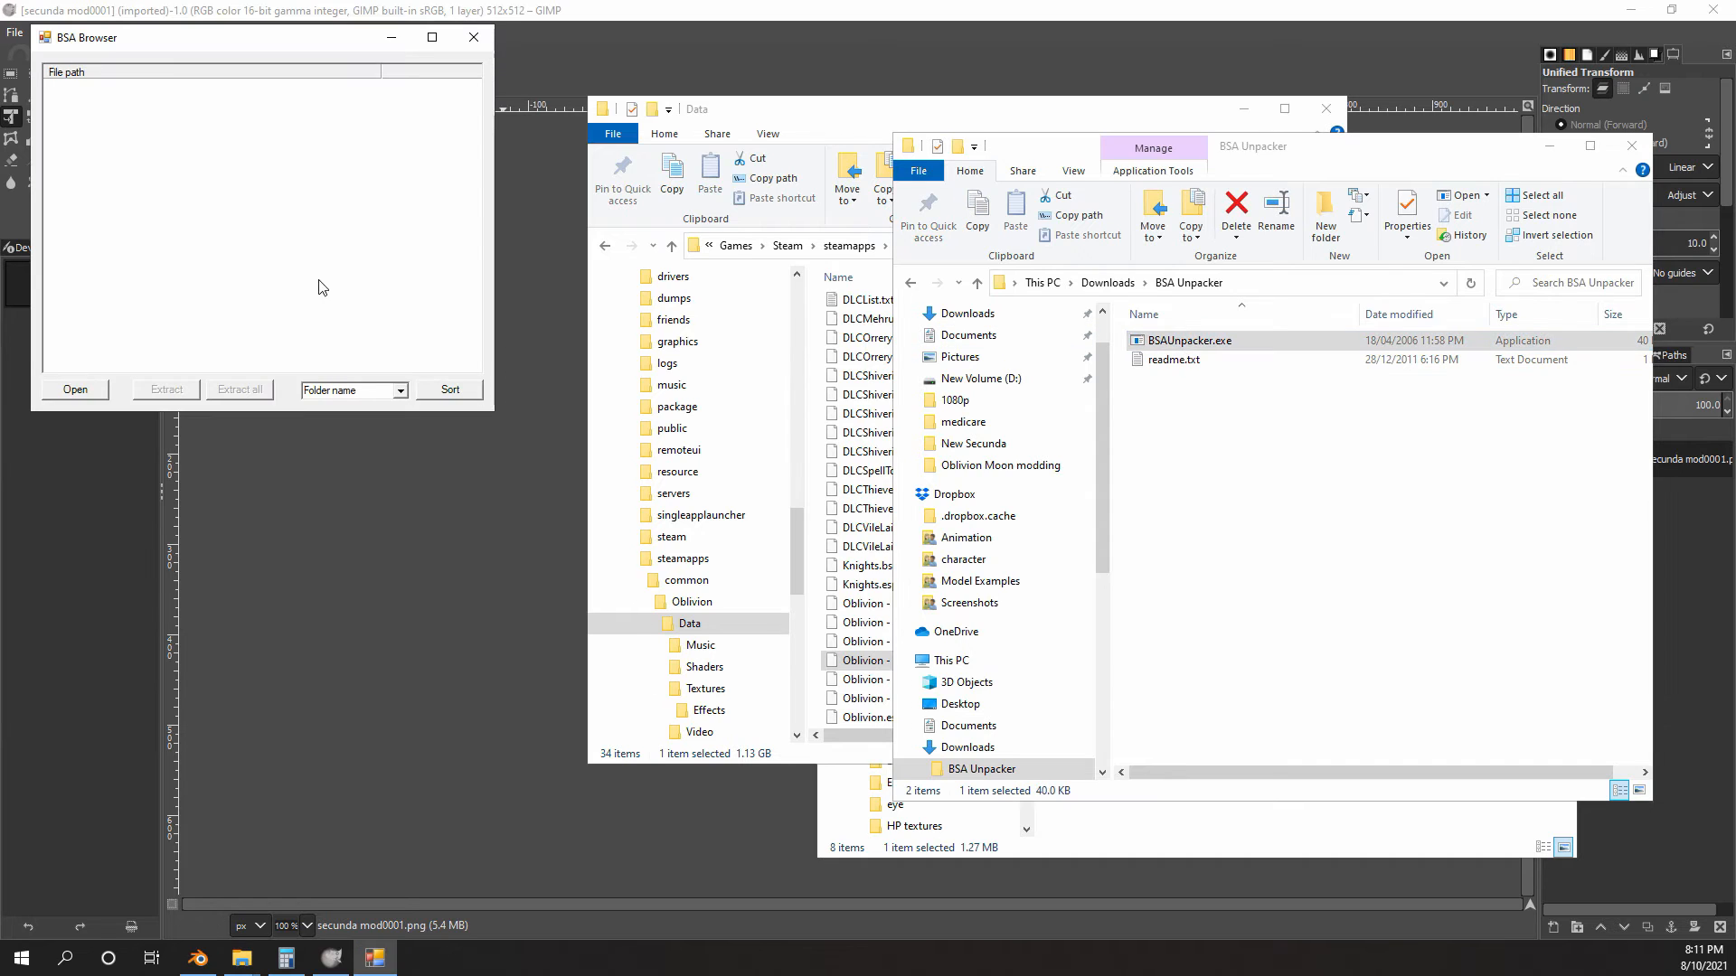
- Load Oblivion - Textures - Compressed.bsa from the Oblivion Data folder into BSA Browser
click(88, 395)
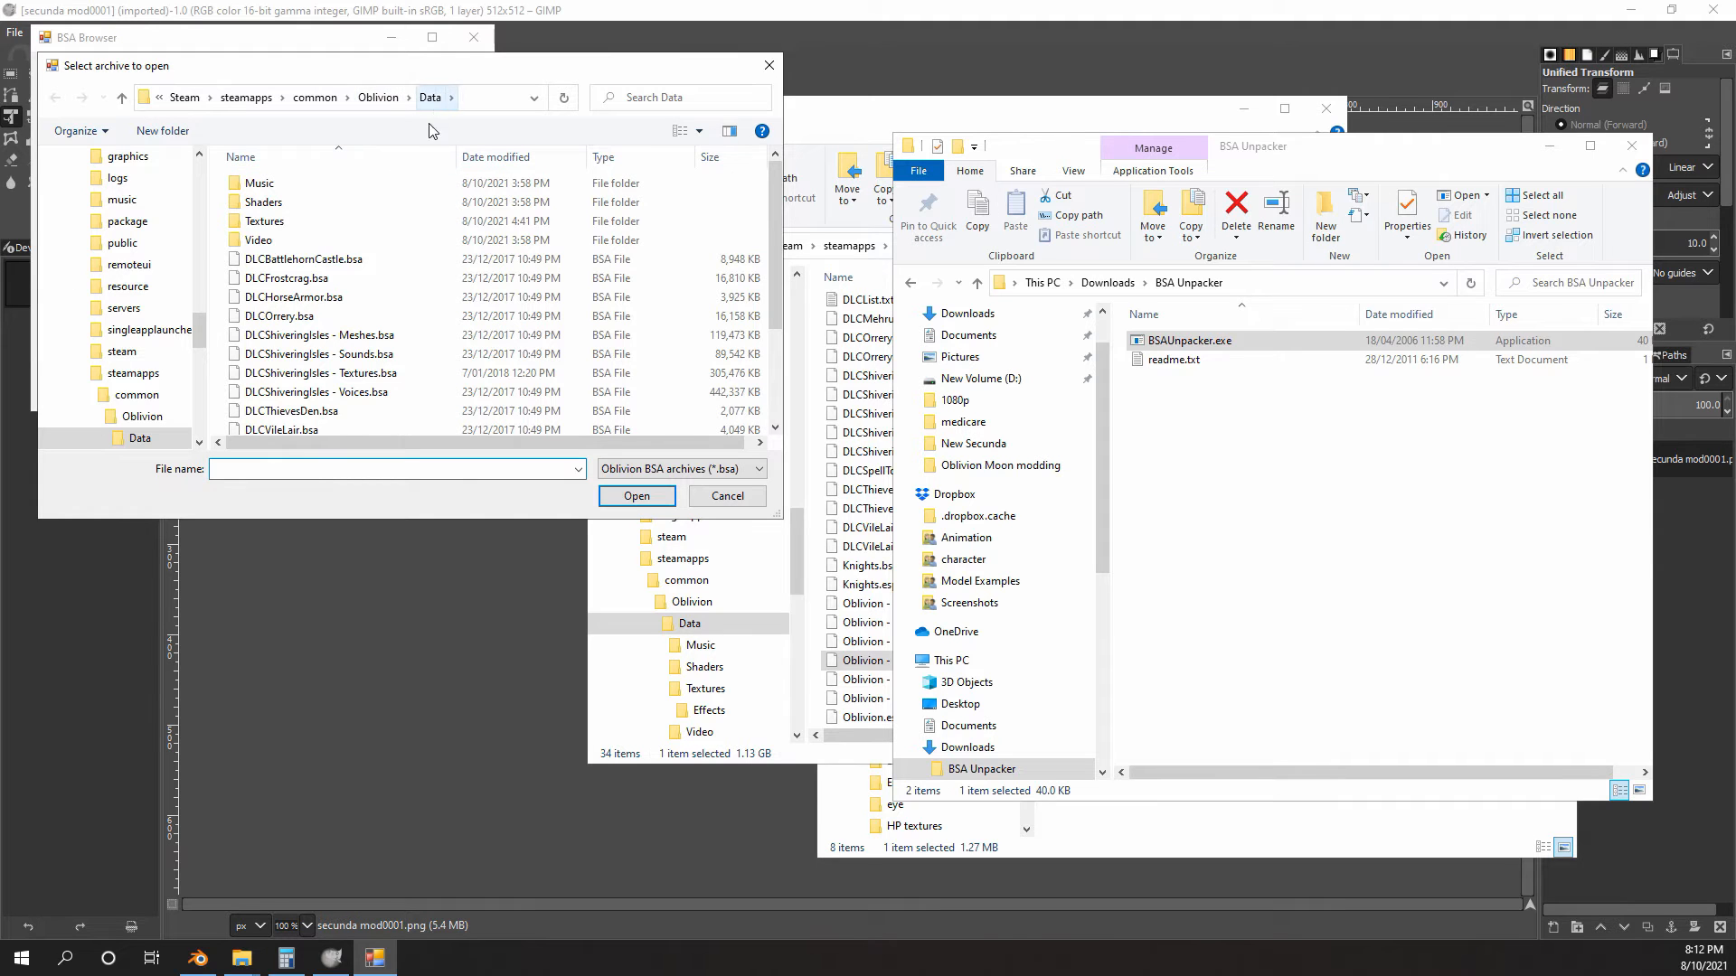
scroll(371, 177, down, 3)
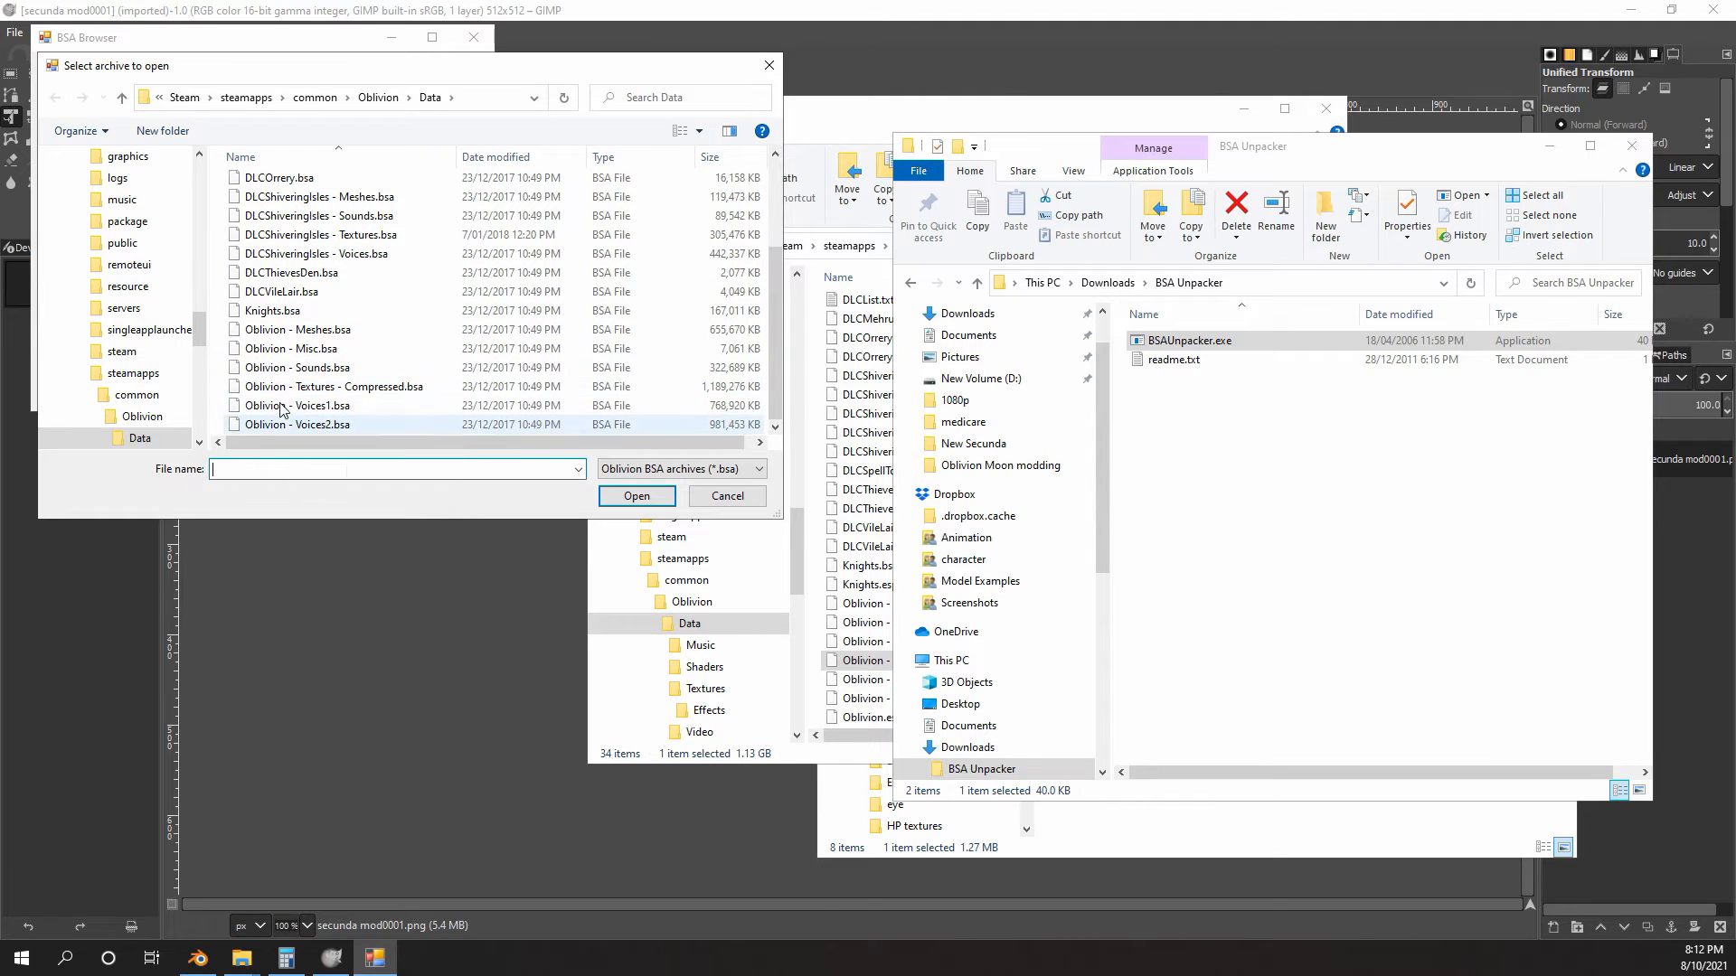
click(312, 388)
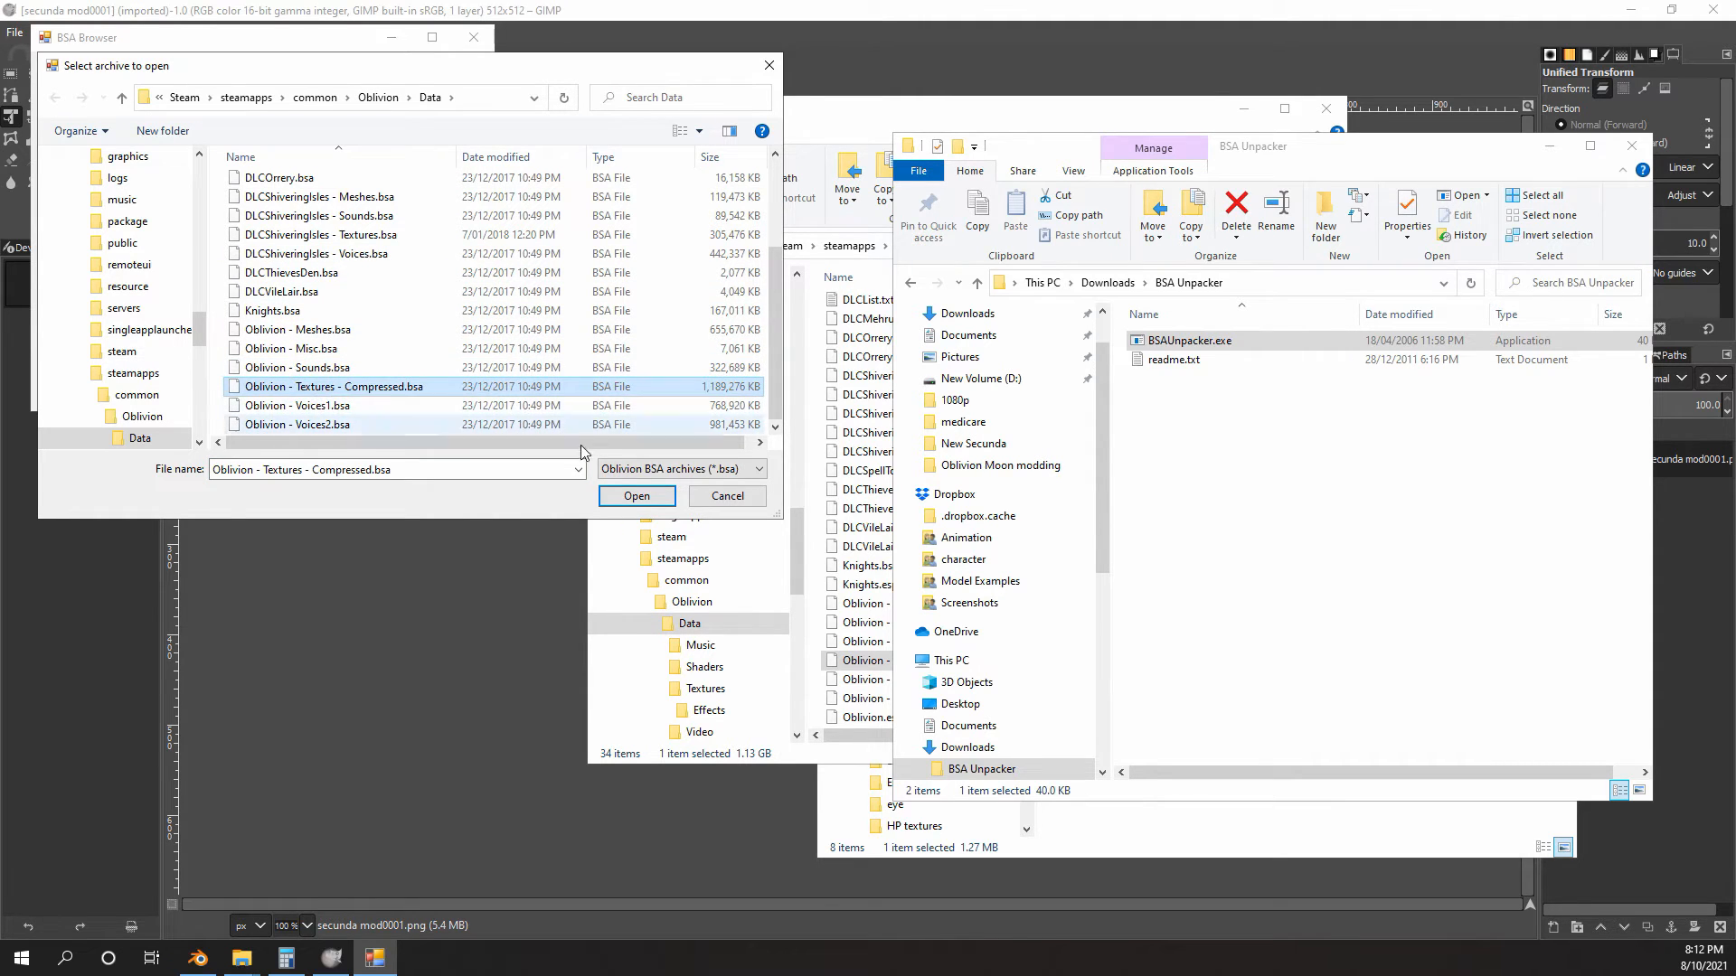
click(644, 499)
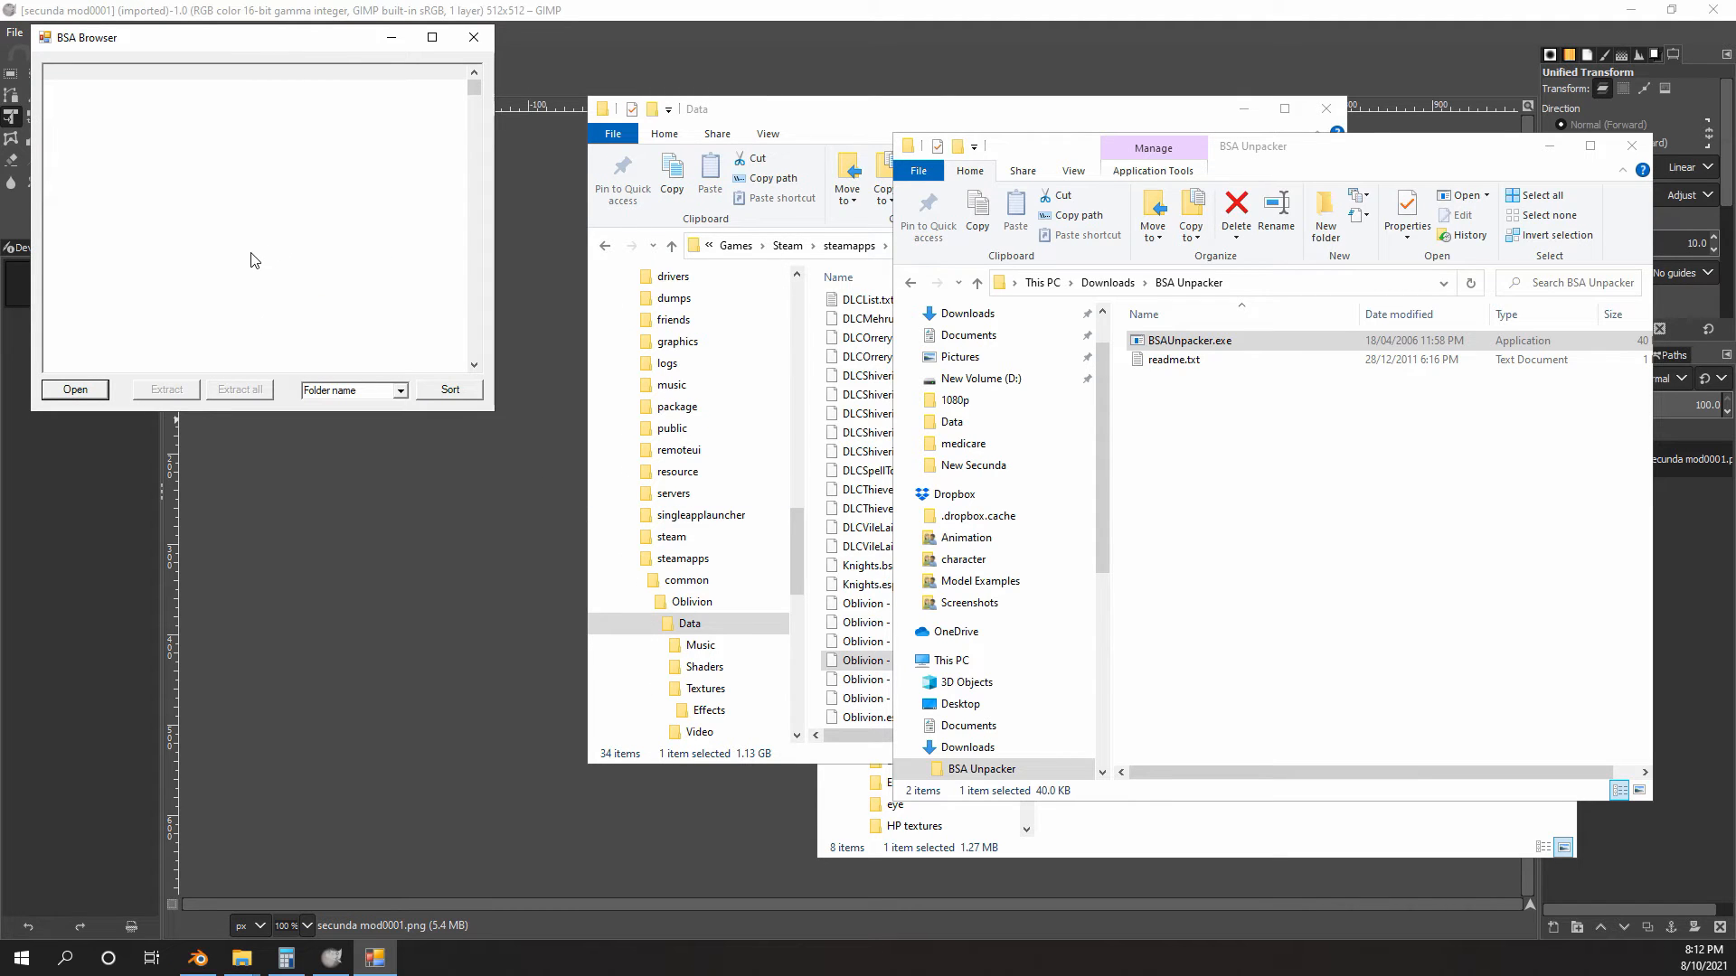
- Look through the loaded archive's texture paths and the Extract all destination dialog, cancel the extraction, and close BSA Browser
scroll(252, 261, down, 5)
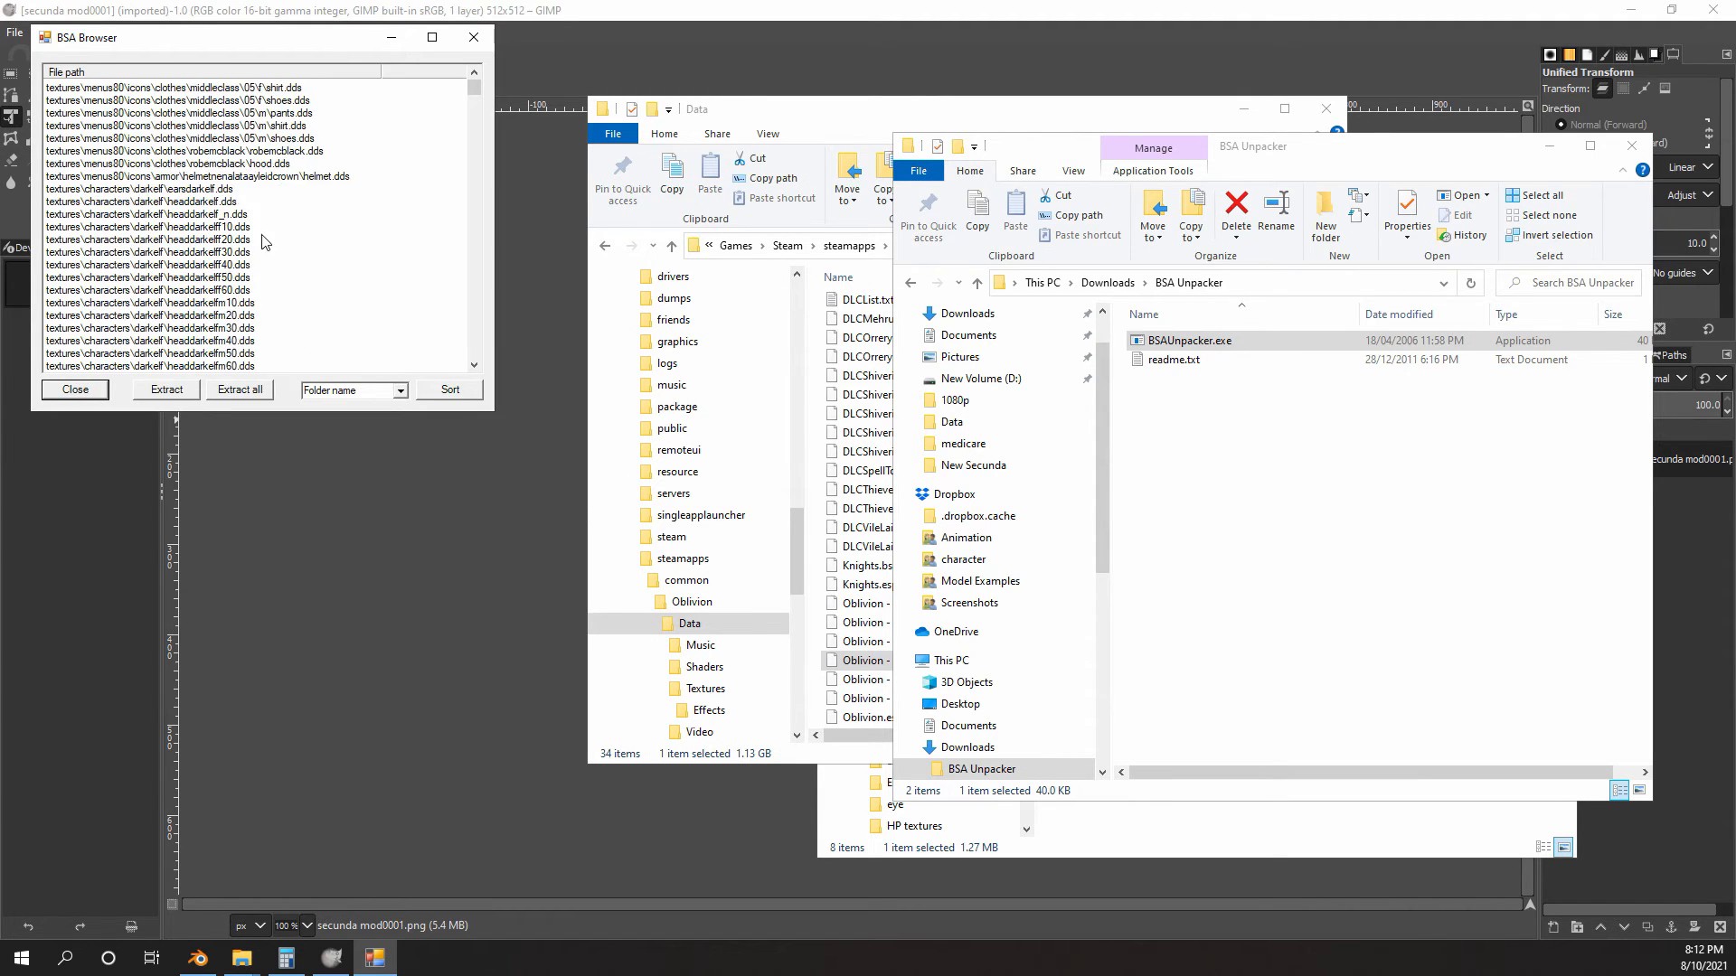
scroll(213, 170, down, 15)
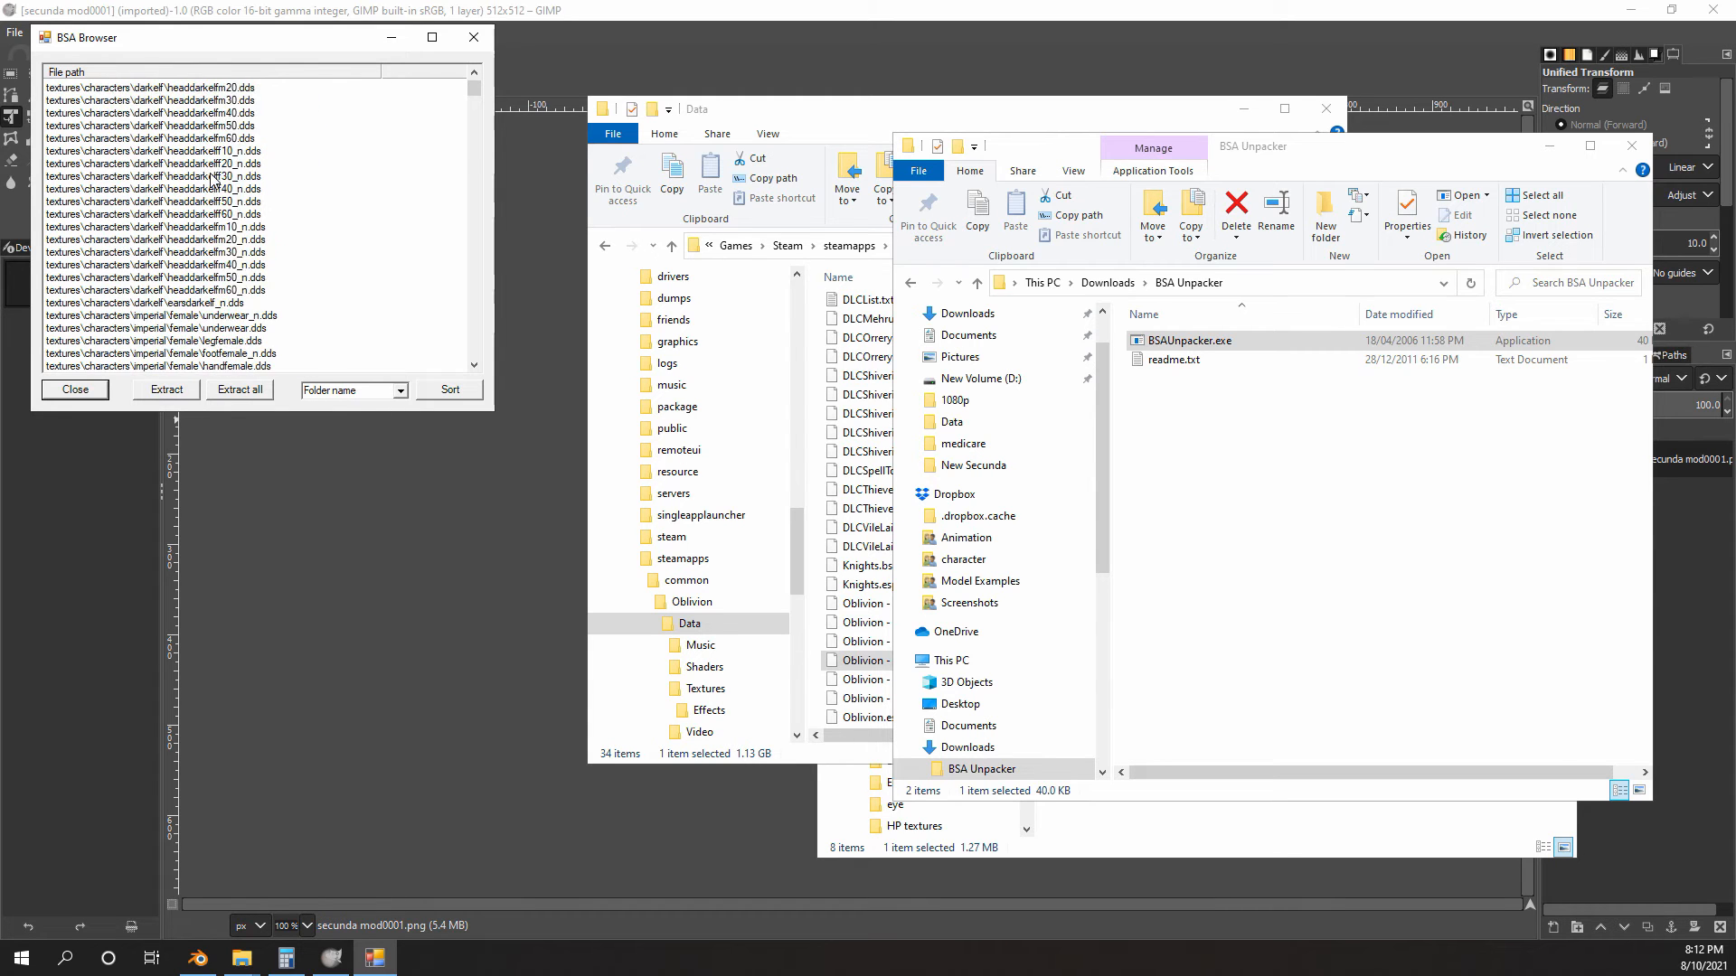
scroll(217, 212, down, 6)
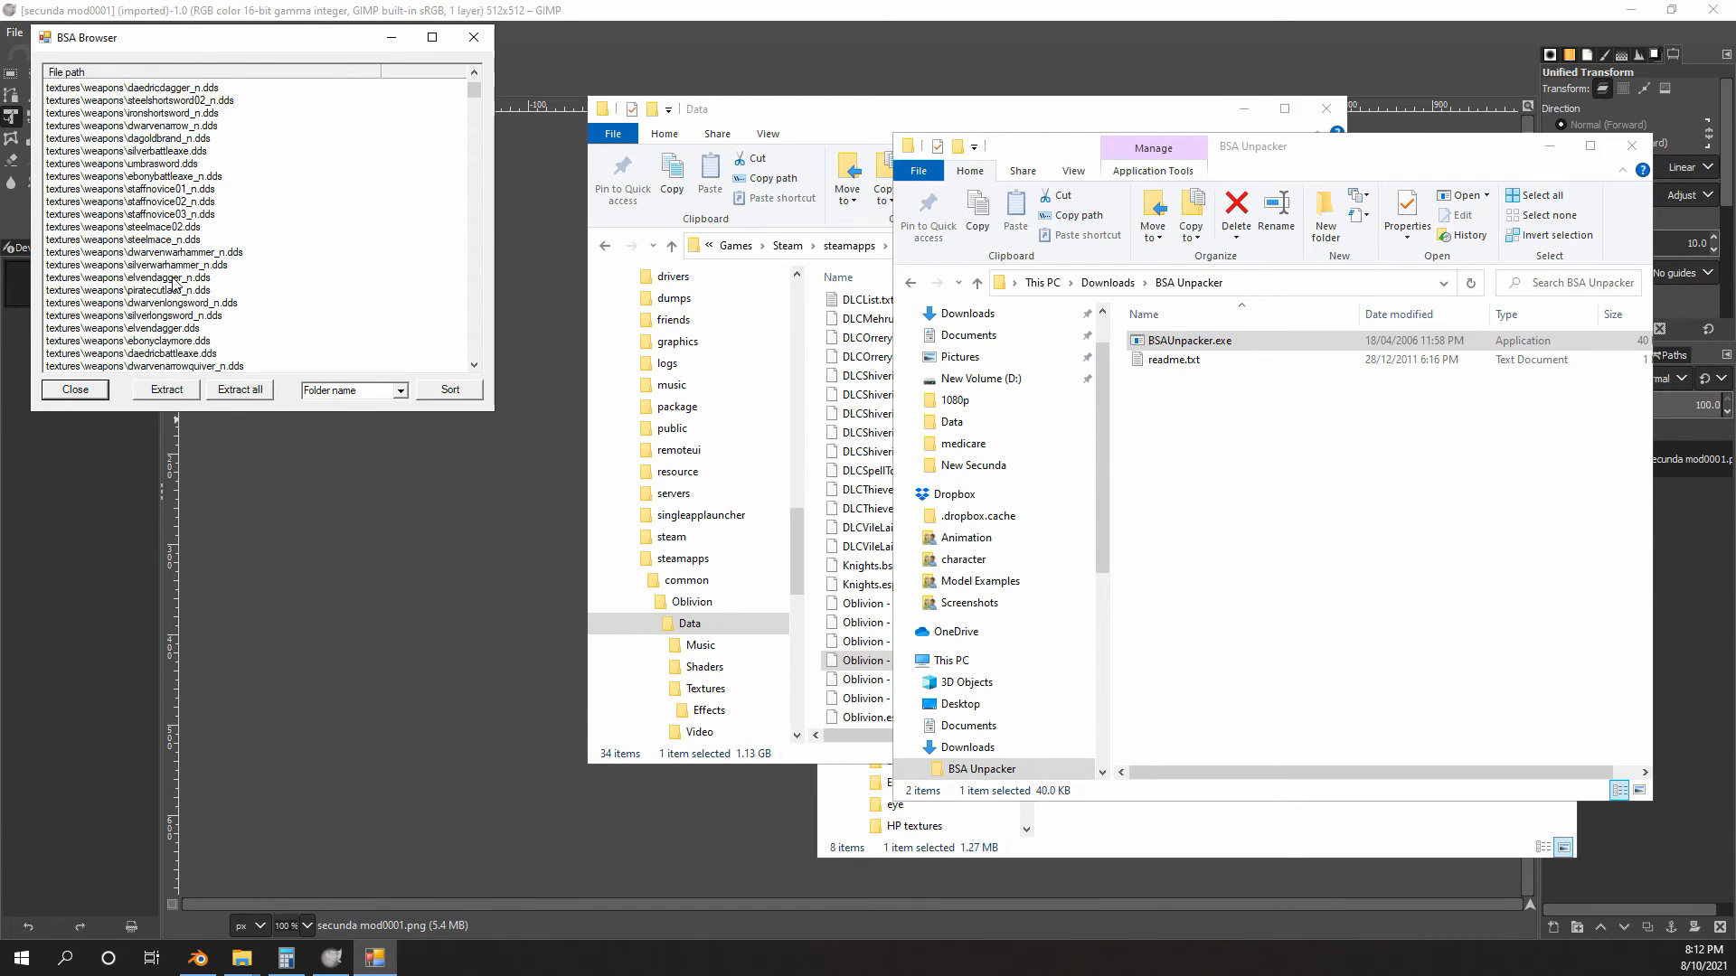
click(240, 390)
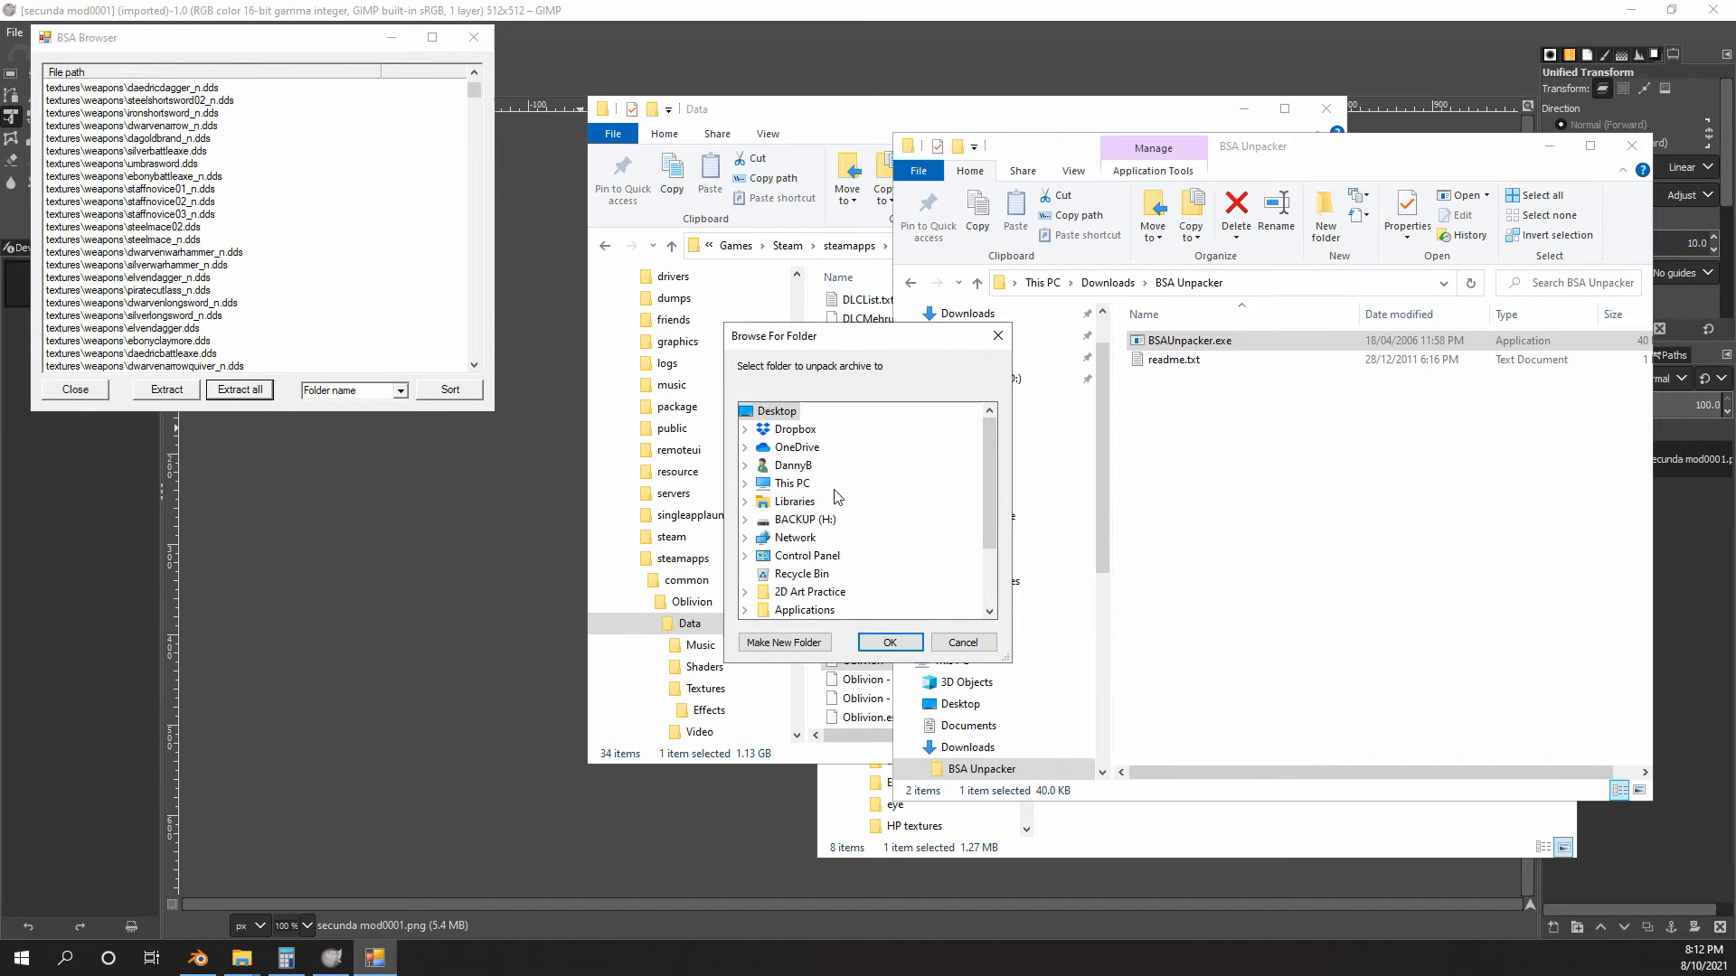
click(992, 340)
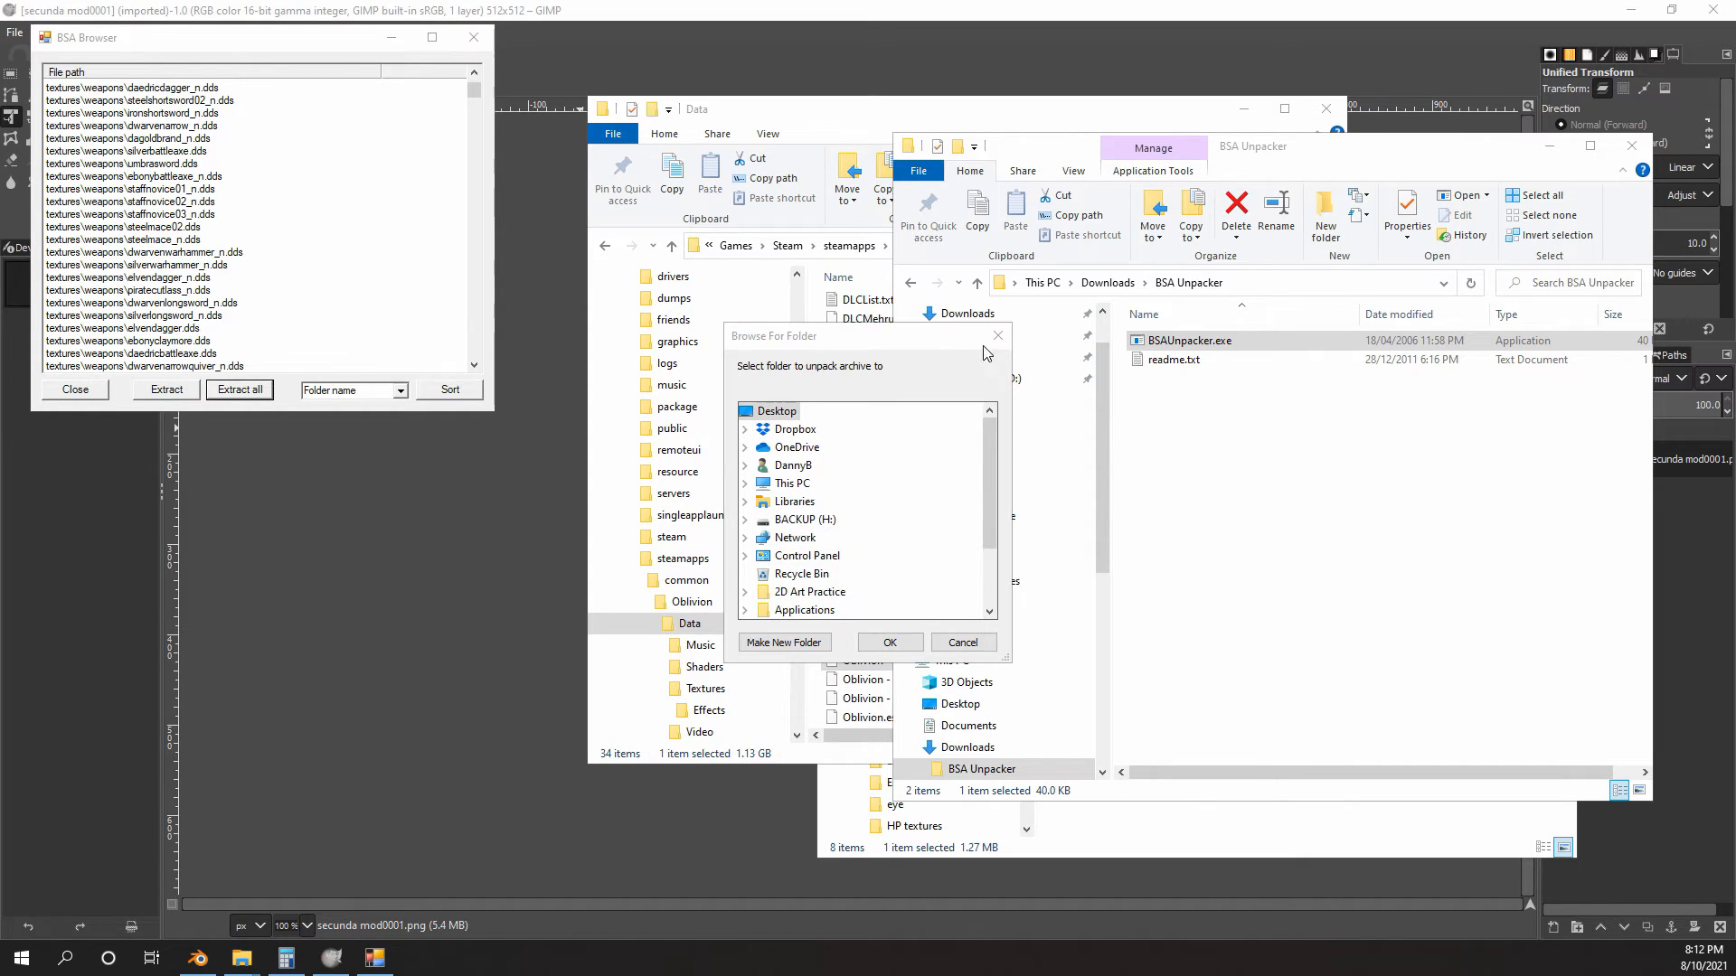
click(473, 38)
- Go to Downloads in the BSA Unpacker file window and open the extracted textures folder's sky subfolder
drag(1386, 149, 894, 170)
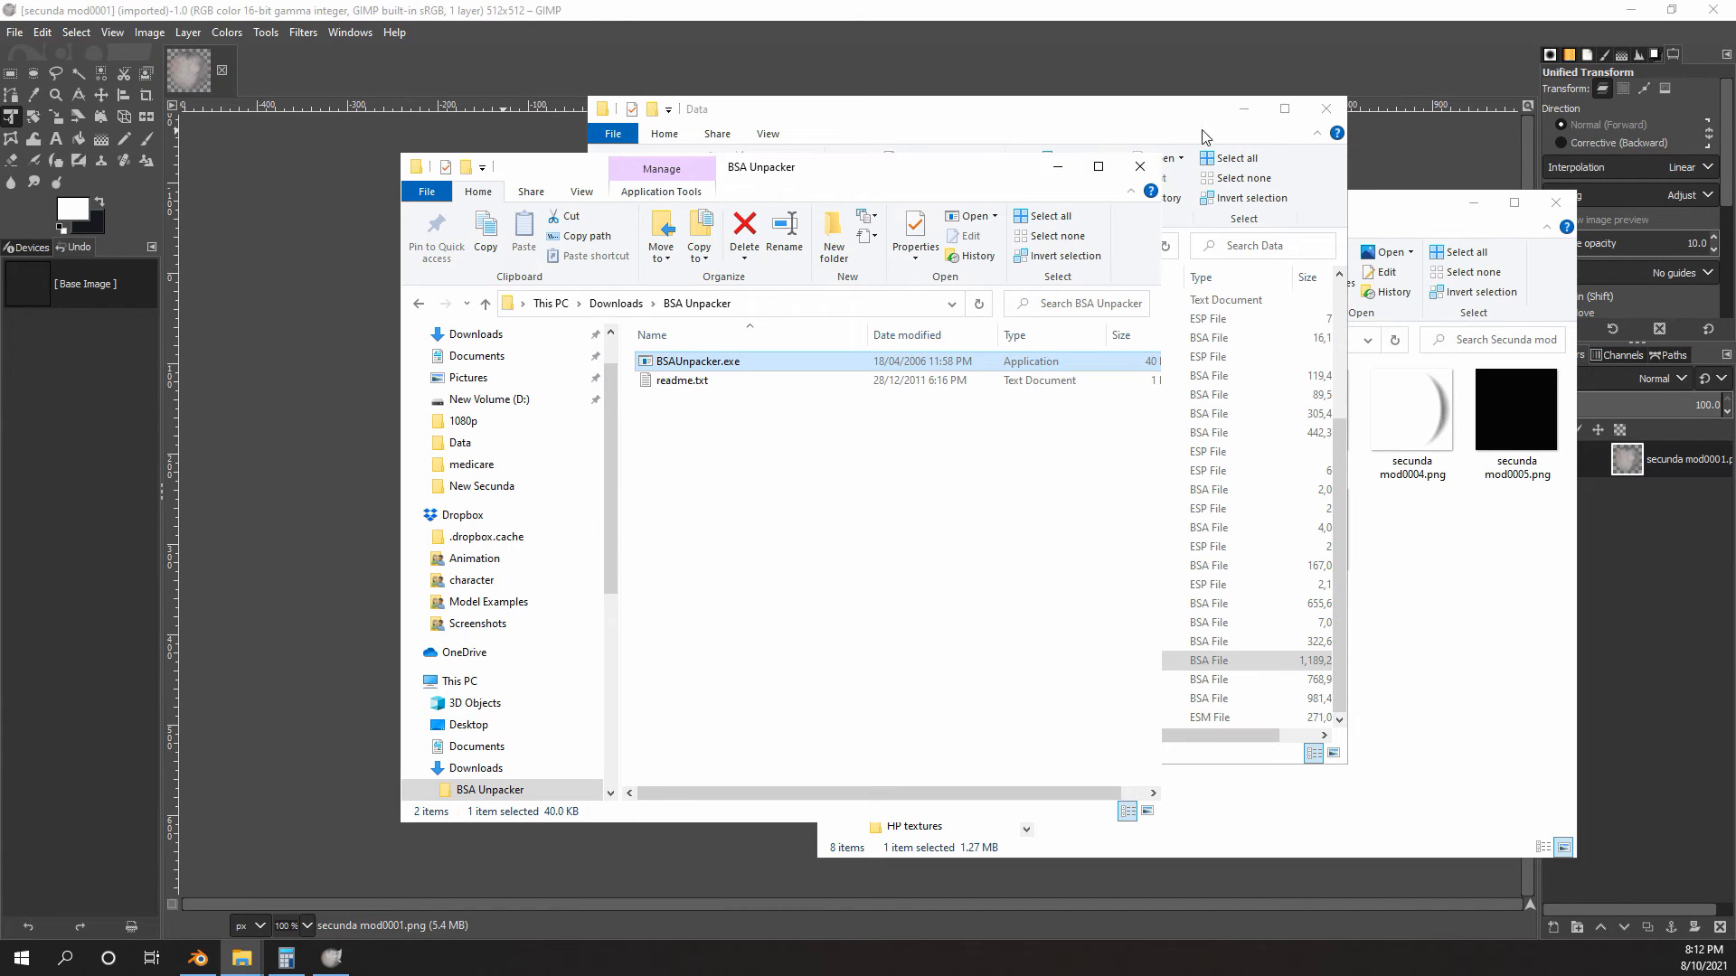
click(1096, 134)
scroll(706, 525, up, 5)
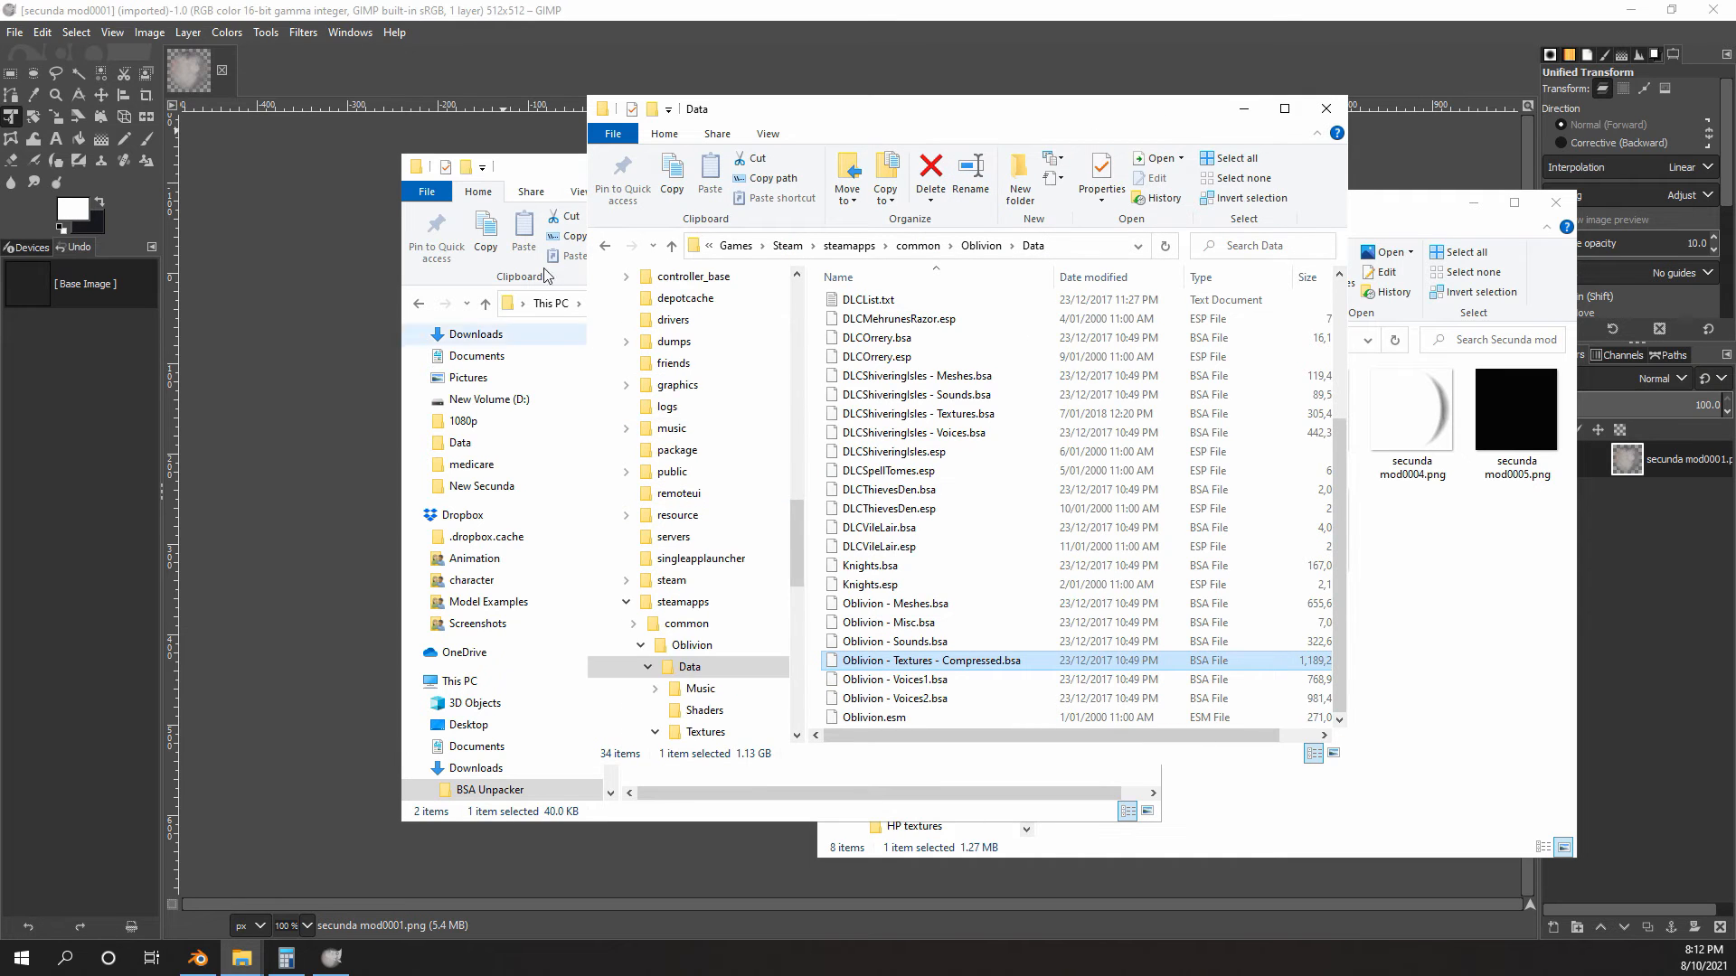
click(542, 188)
scroll(525, 407, up, 1)
scroll(470, 552, down, 2)
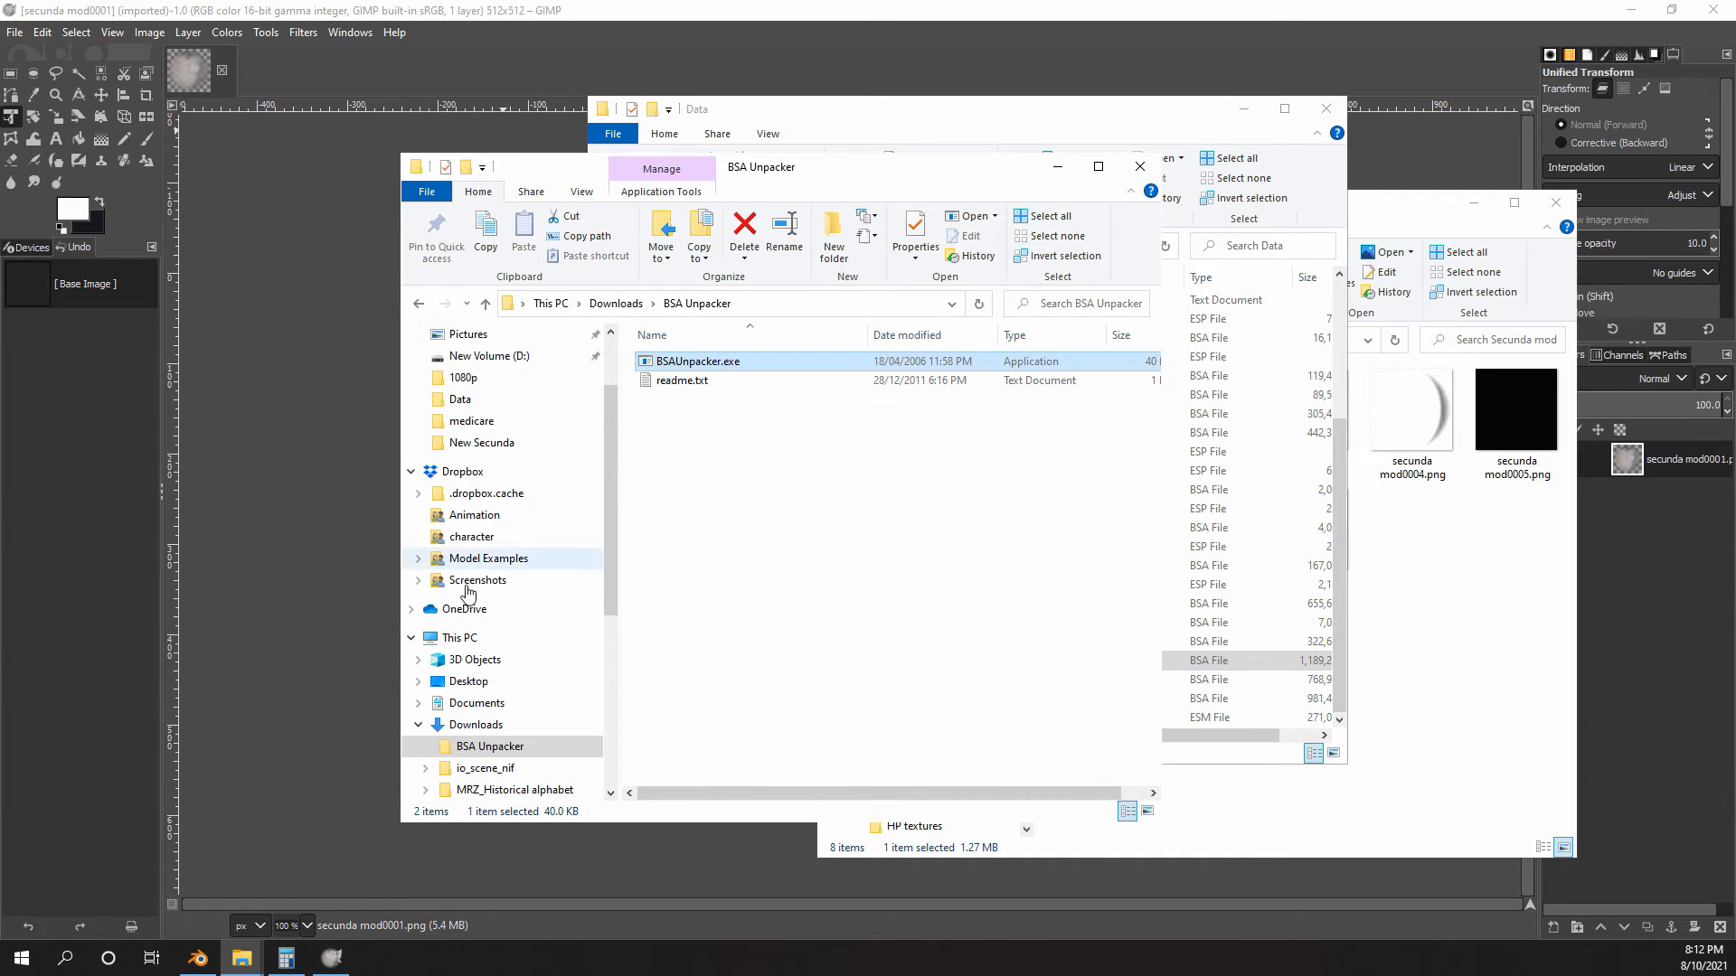
click(469, 723)
scroll(765, 482, up, 5)
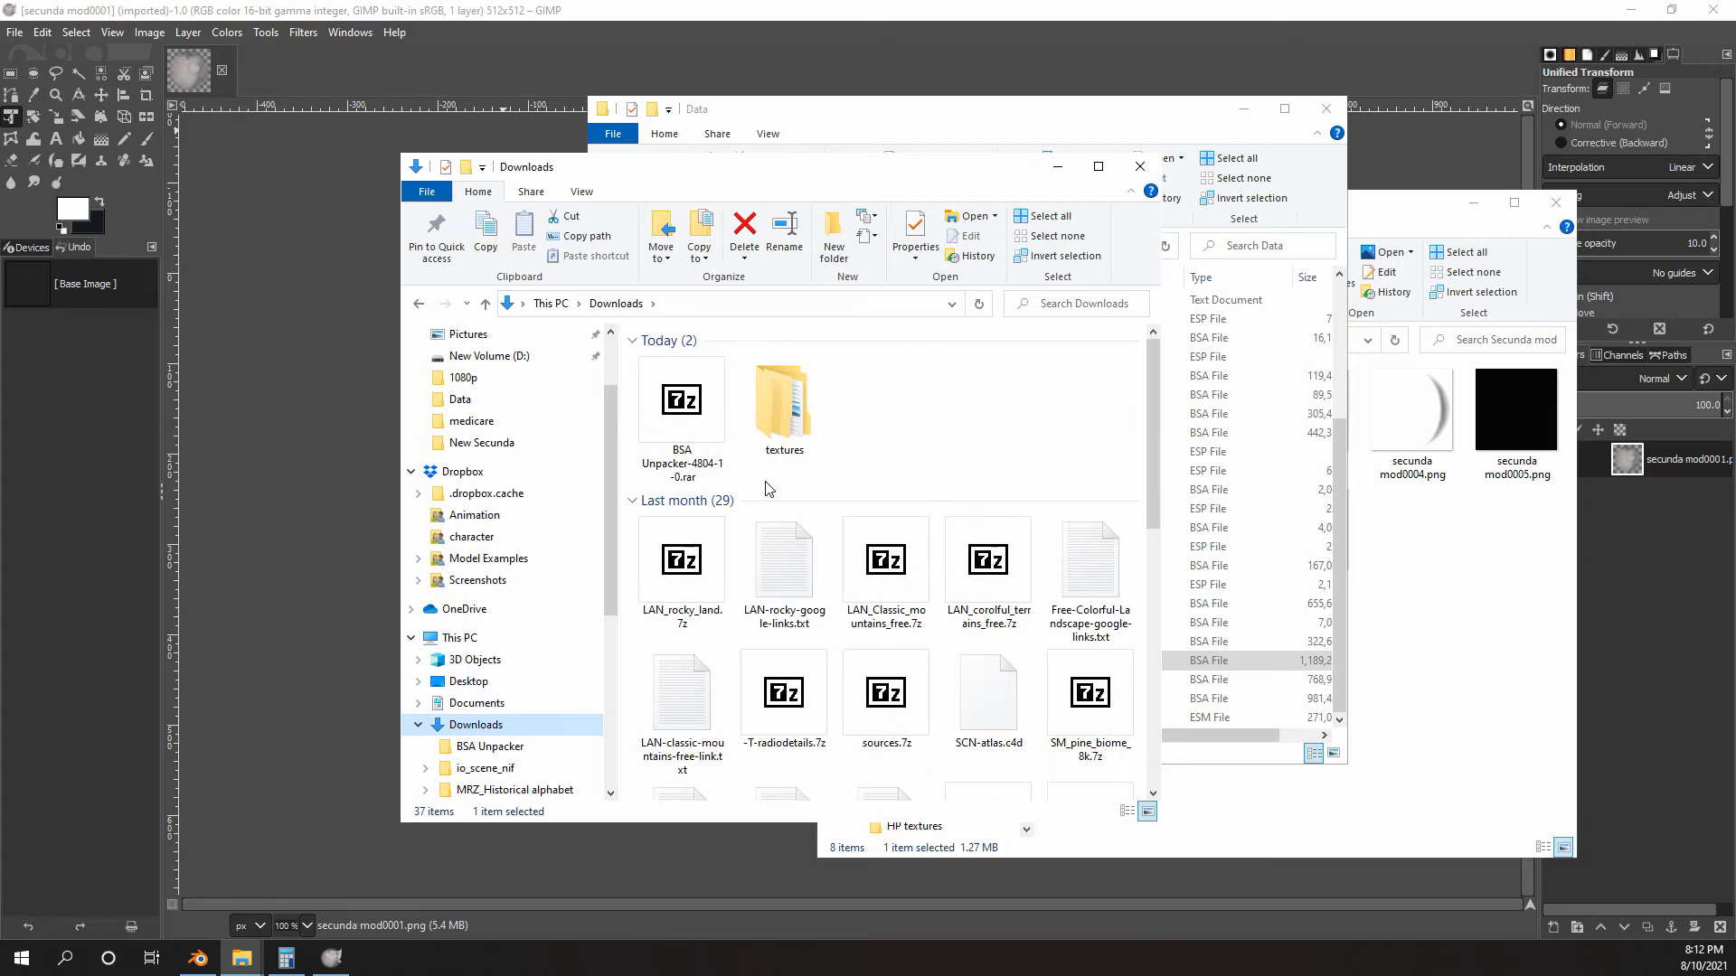
click(795, 401)
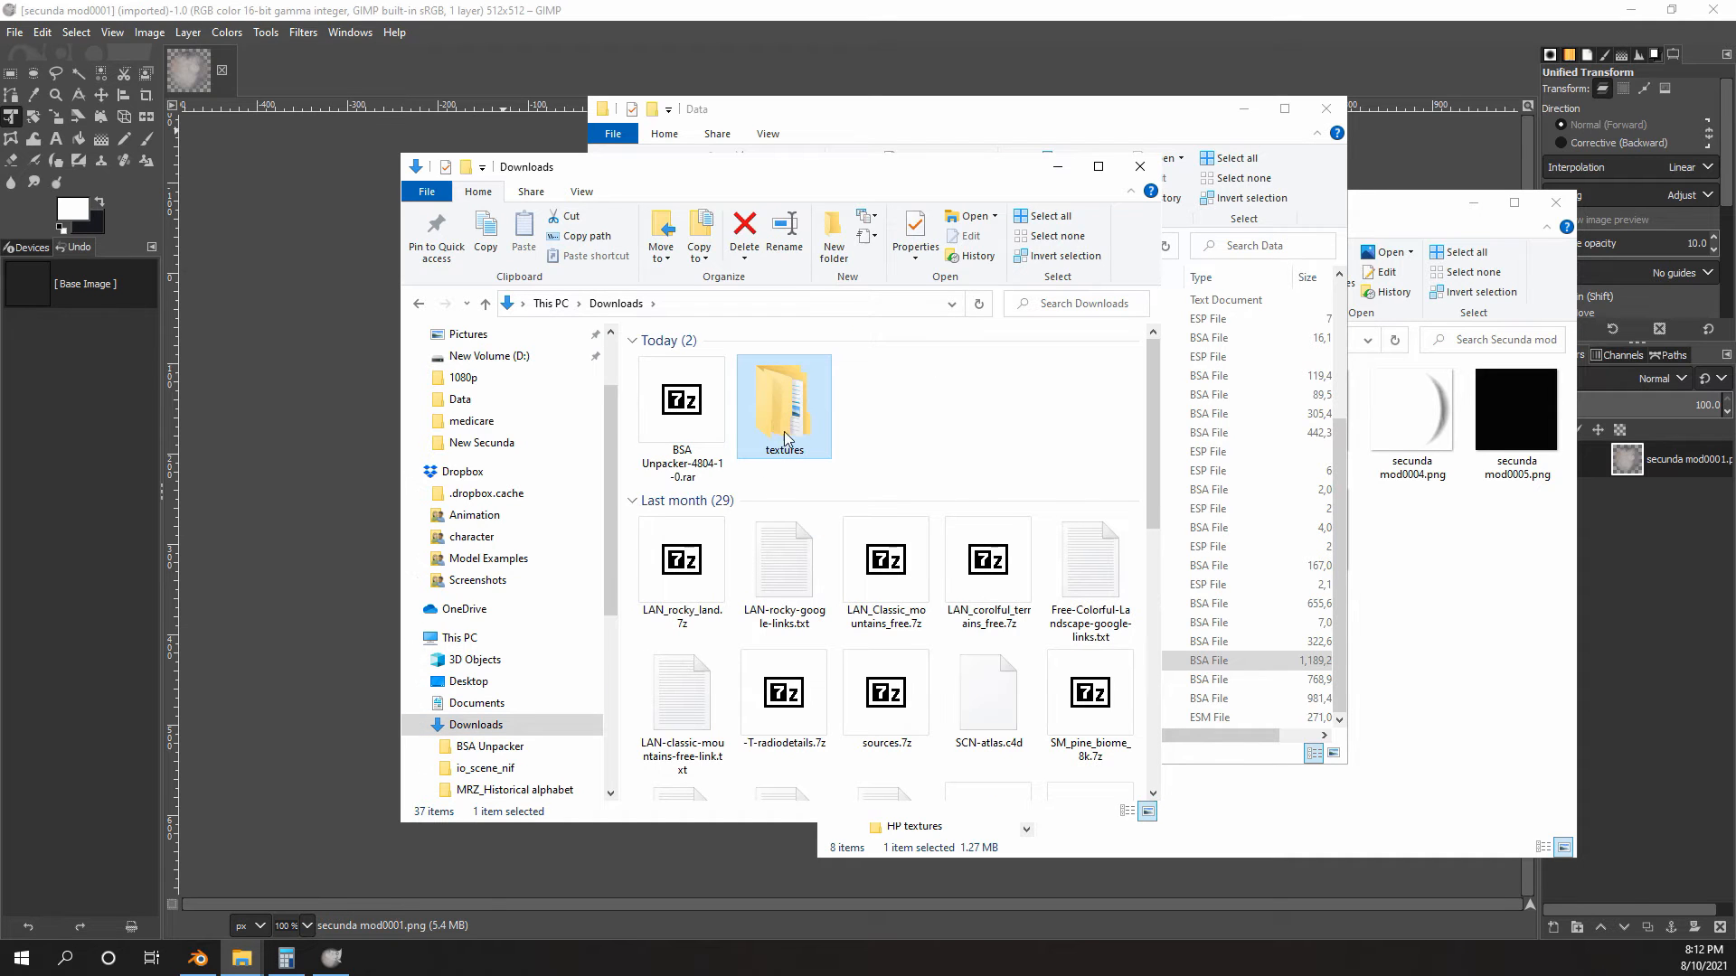
double_click(788, 407)
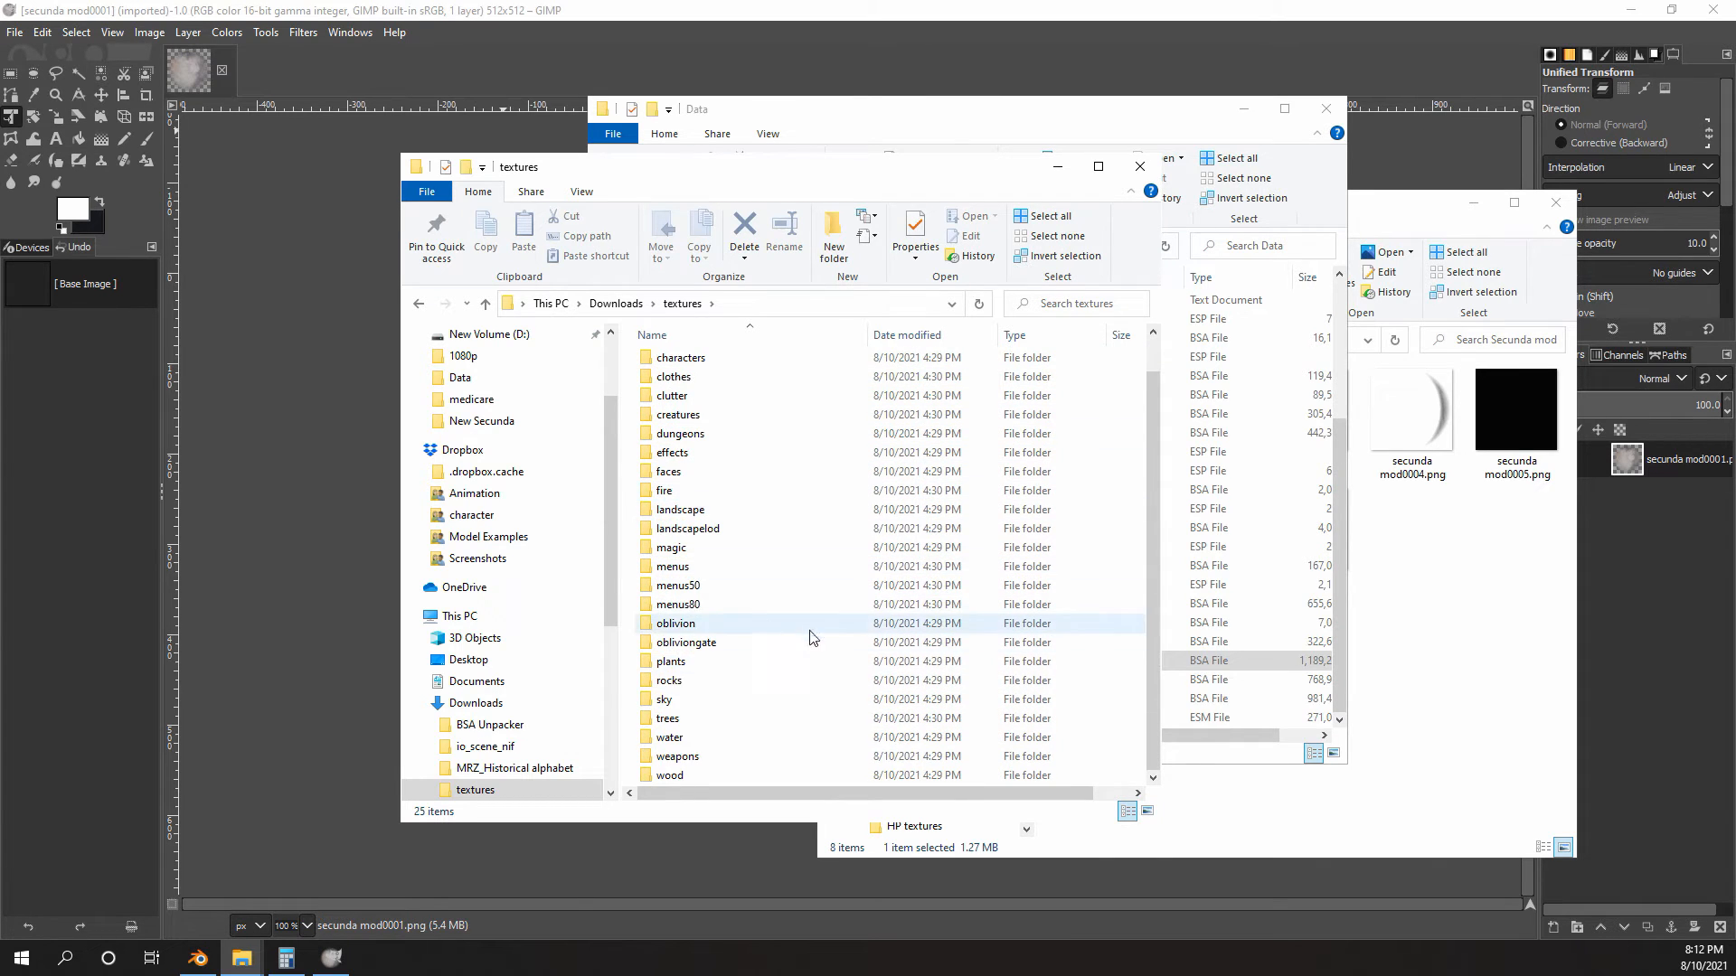
double_click(664, 701)
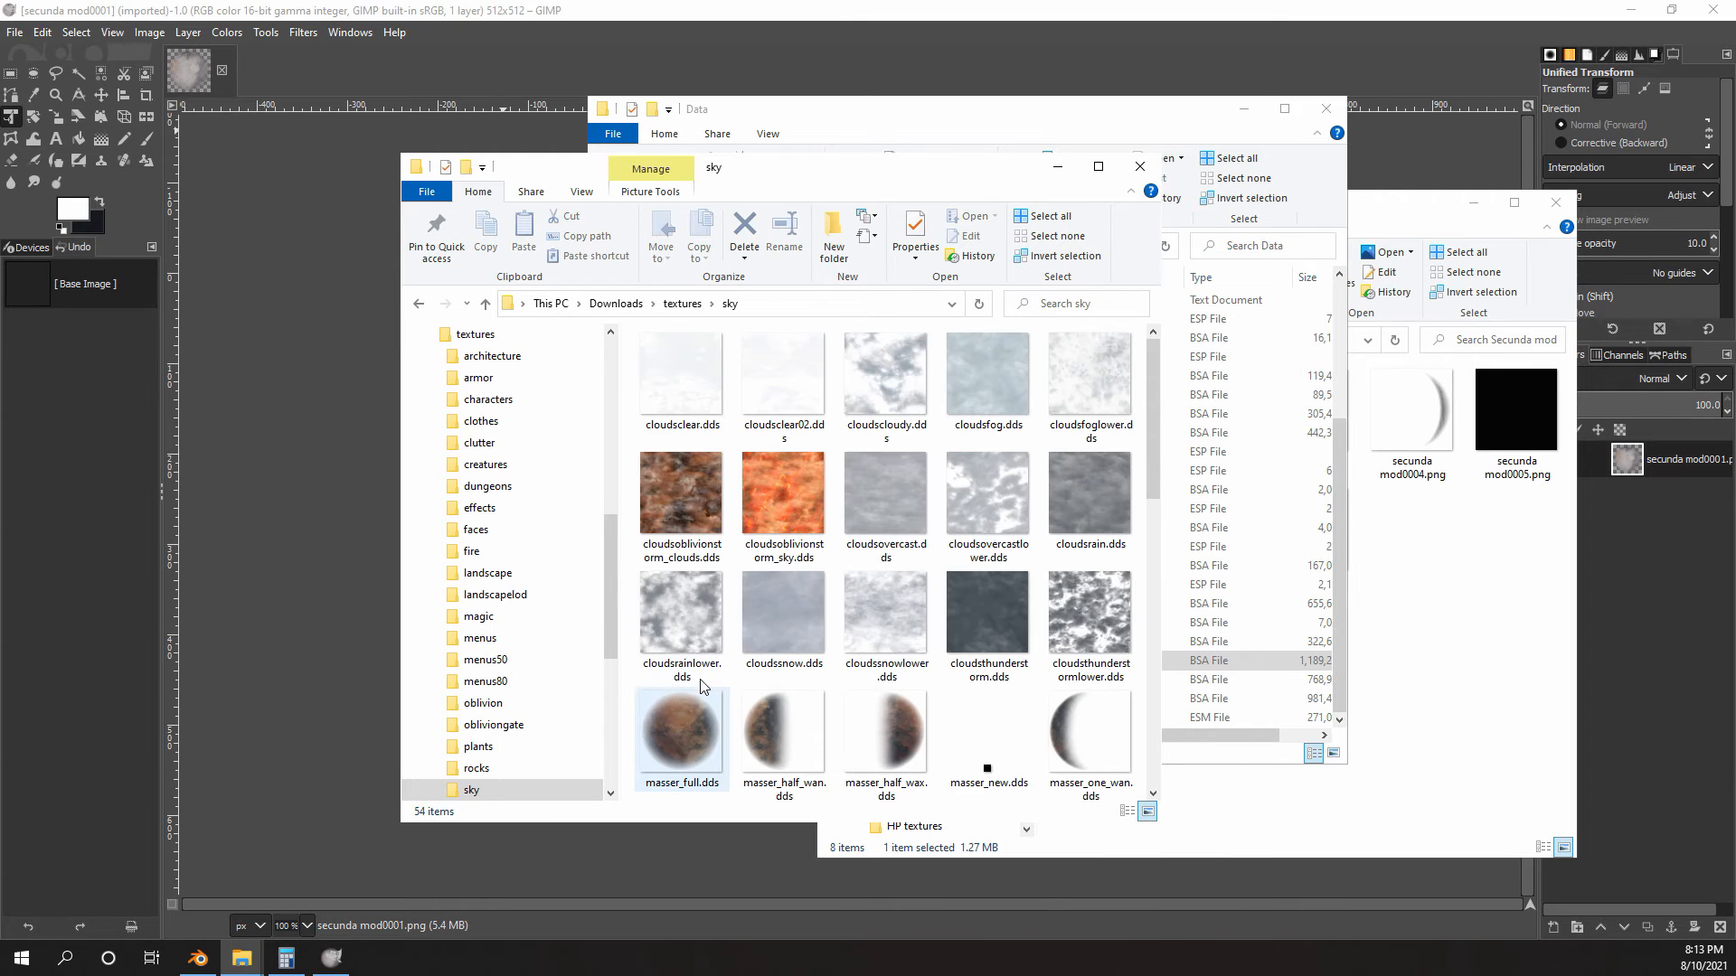
- Look over the original Masser and Secunda phase textures in the extracted sky folder
scroll(734, 553, down, 3)
scroll(734, 553, up, 5)
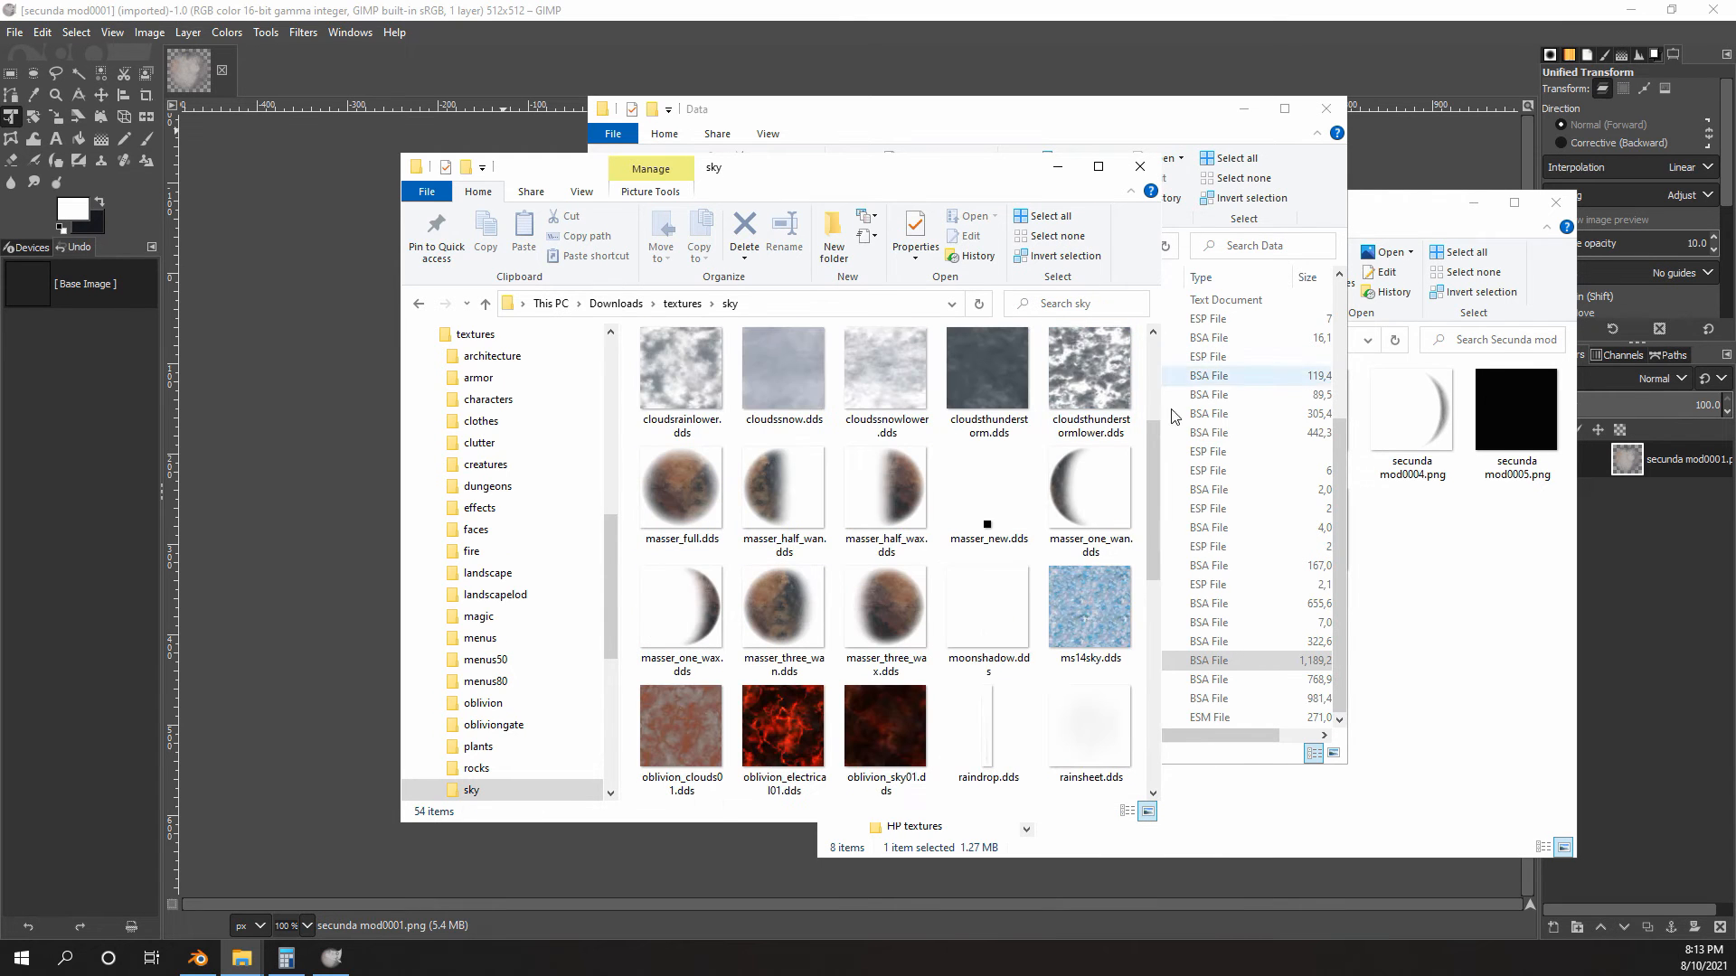
scroll(1156, 434, up, 1)
scroll(1162, 427, down, 1)
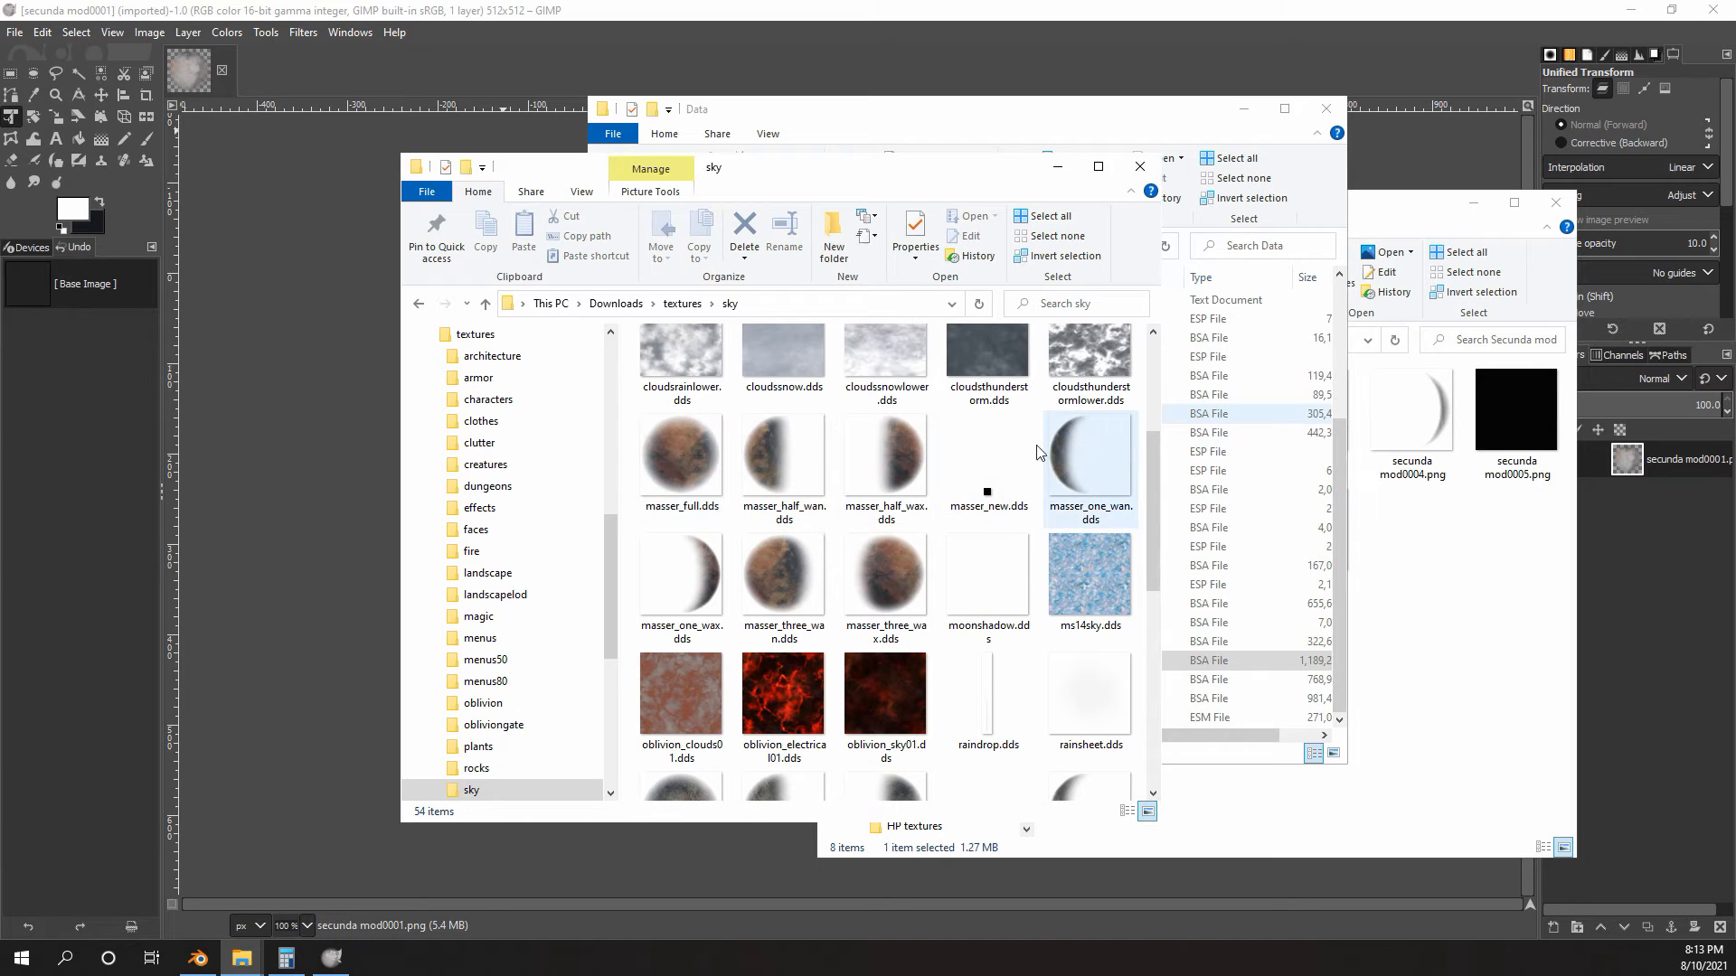
scroll(1153, 489, down, 3)
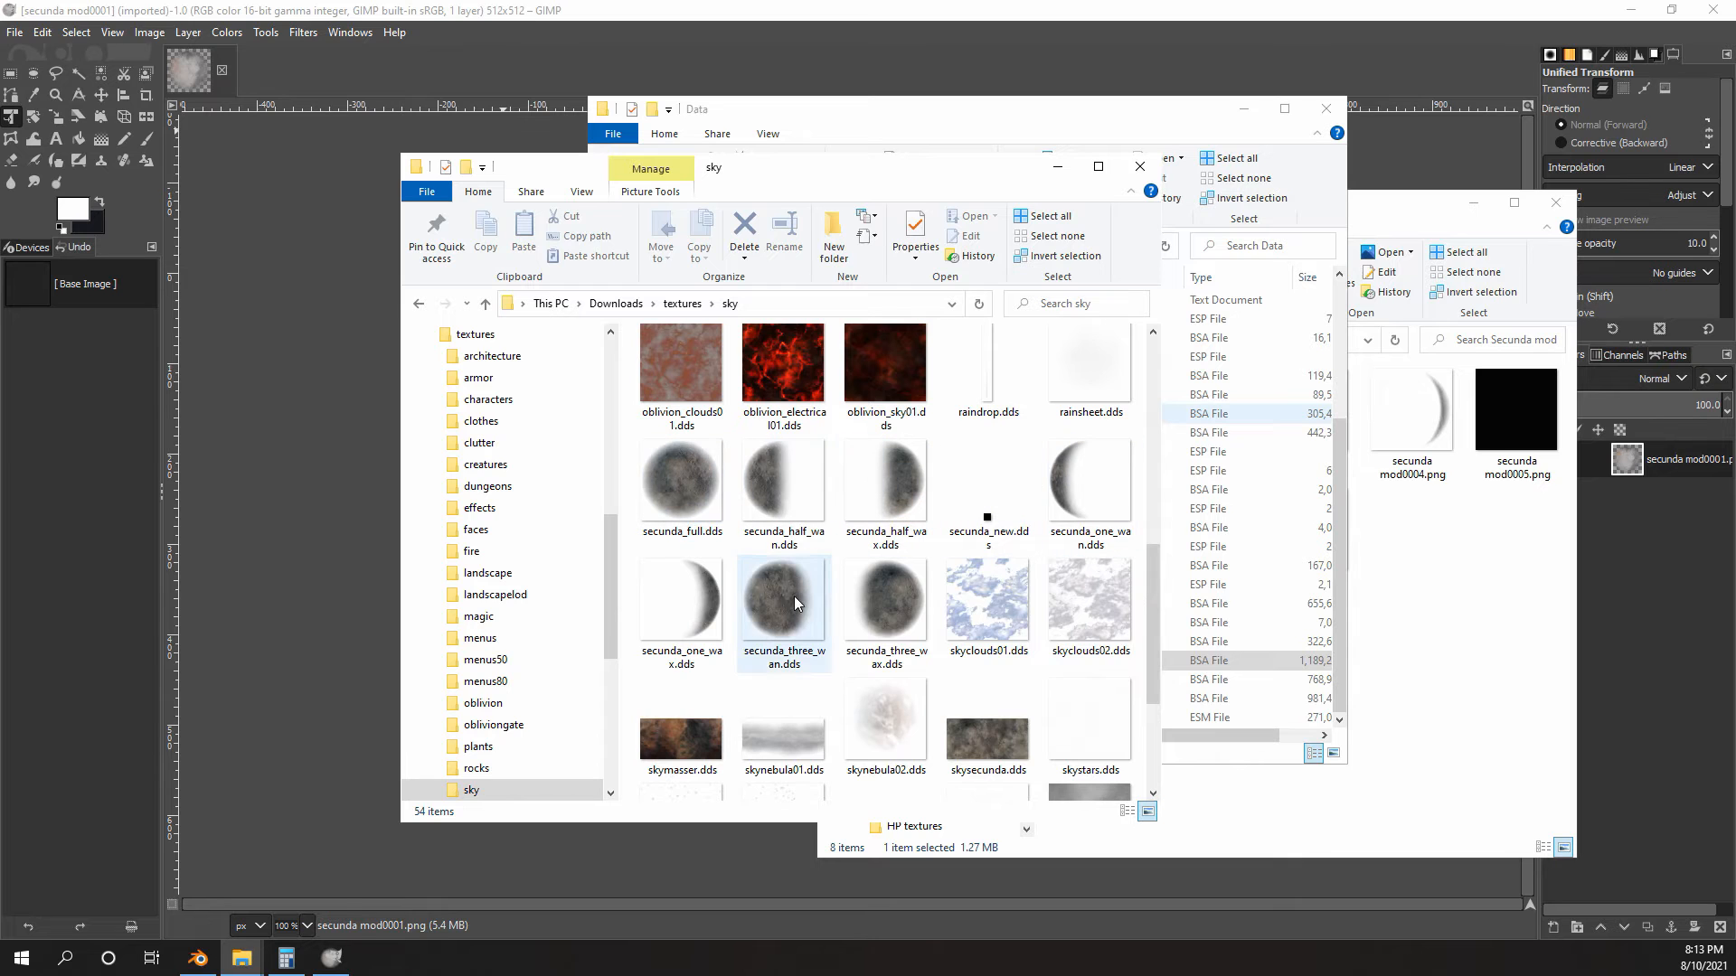
scroll(1163, 655, down, 2)
drag(1153, 650, 1153, 380)
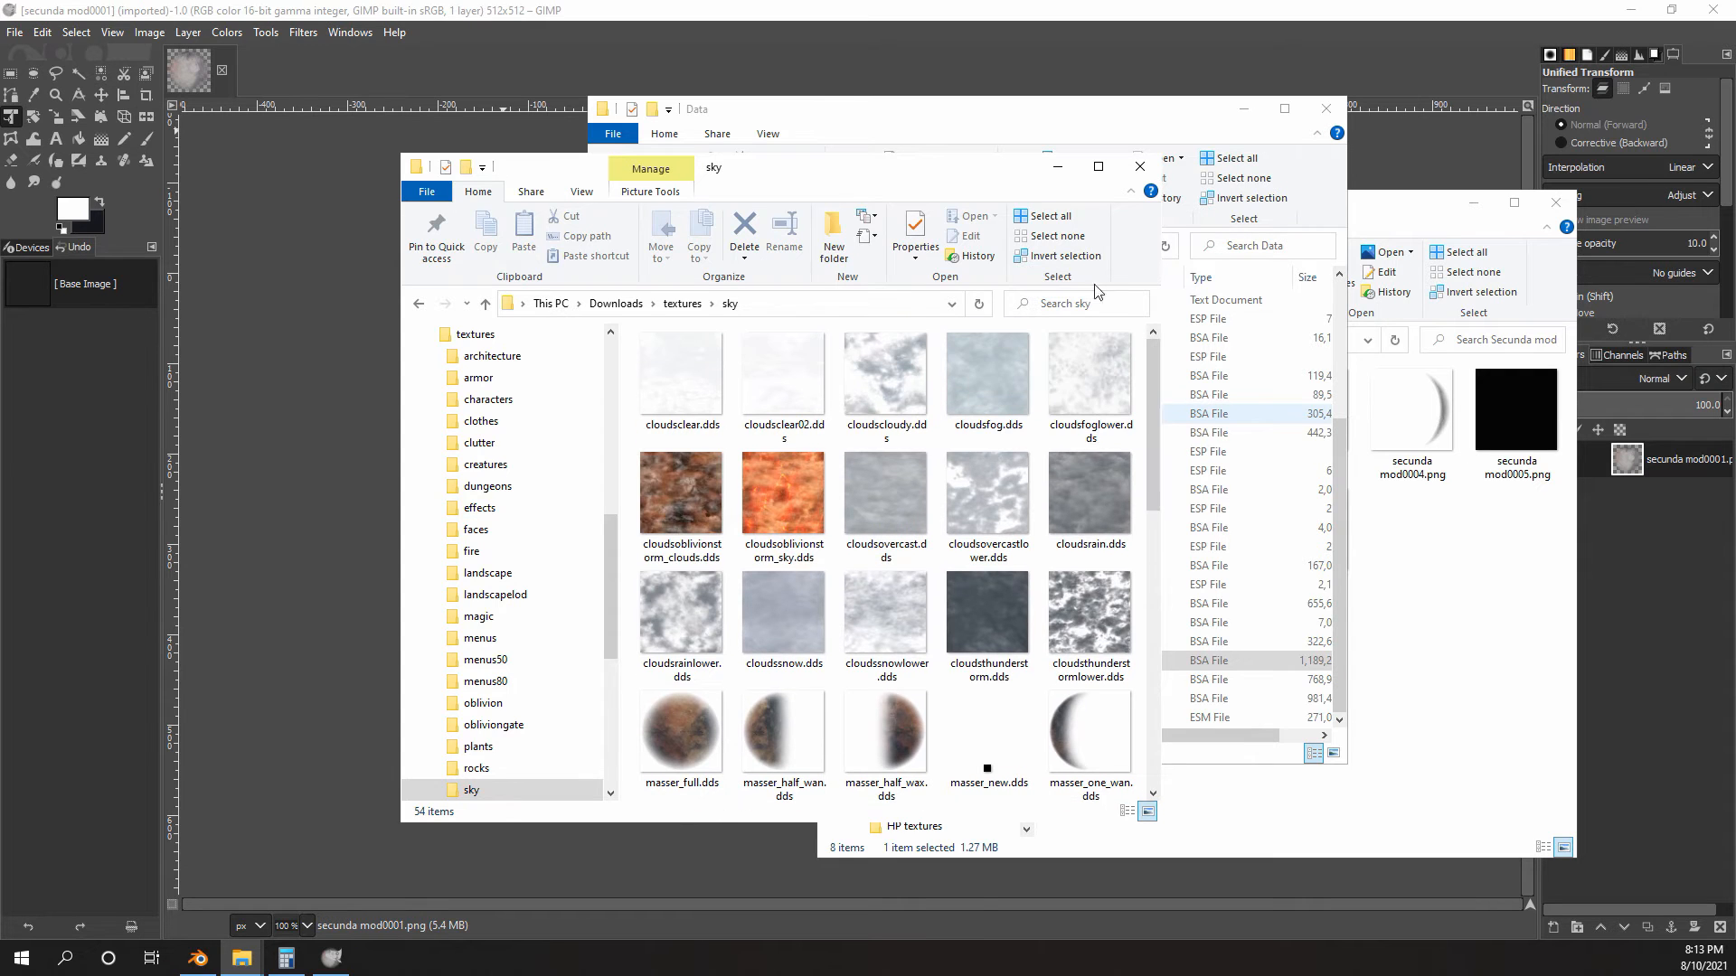
- Spread the extracted sky and Secunda mod windows apart and open the Textures folder inside Oblivion's Data folder
drag(995, 174, 884, 165)
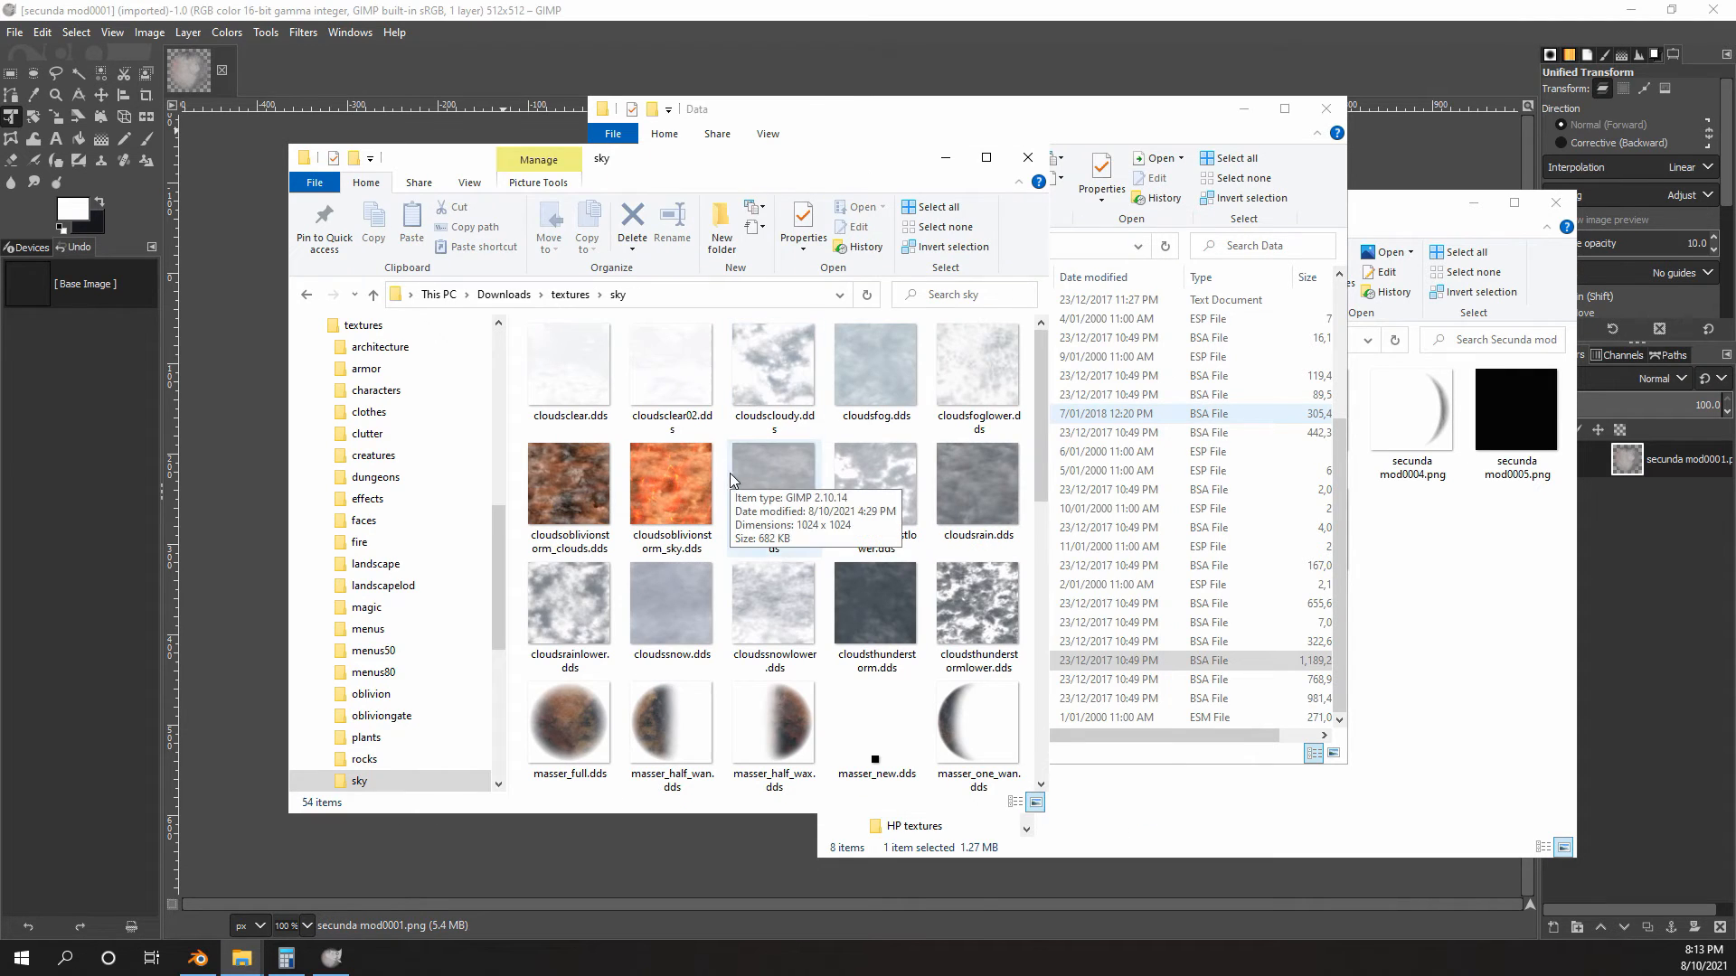
click(1432, 601)
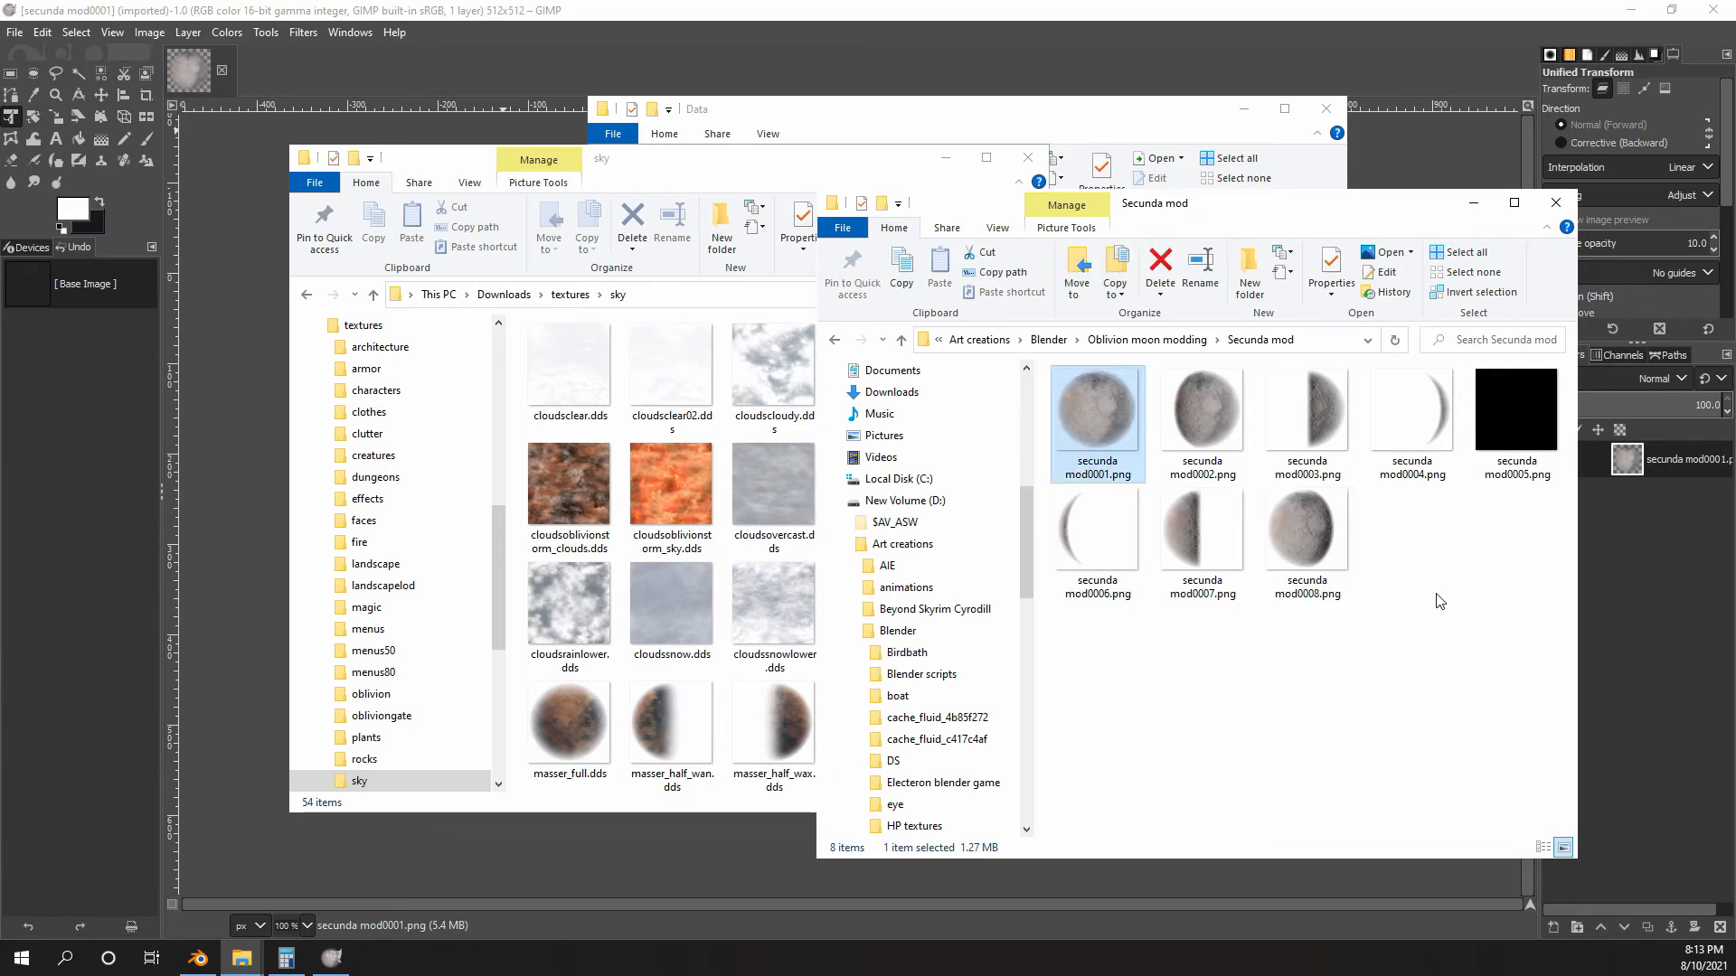
drag(1202, 214, 1350, 237)
click(1053, 125)
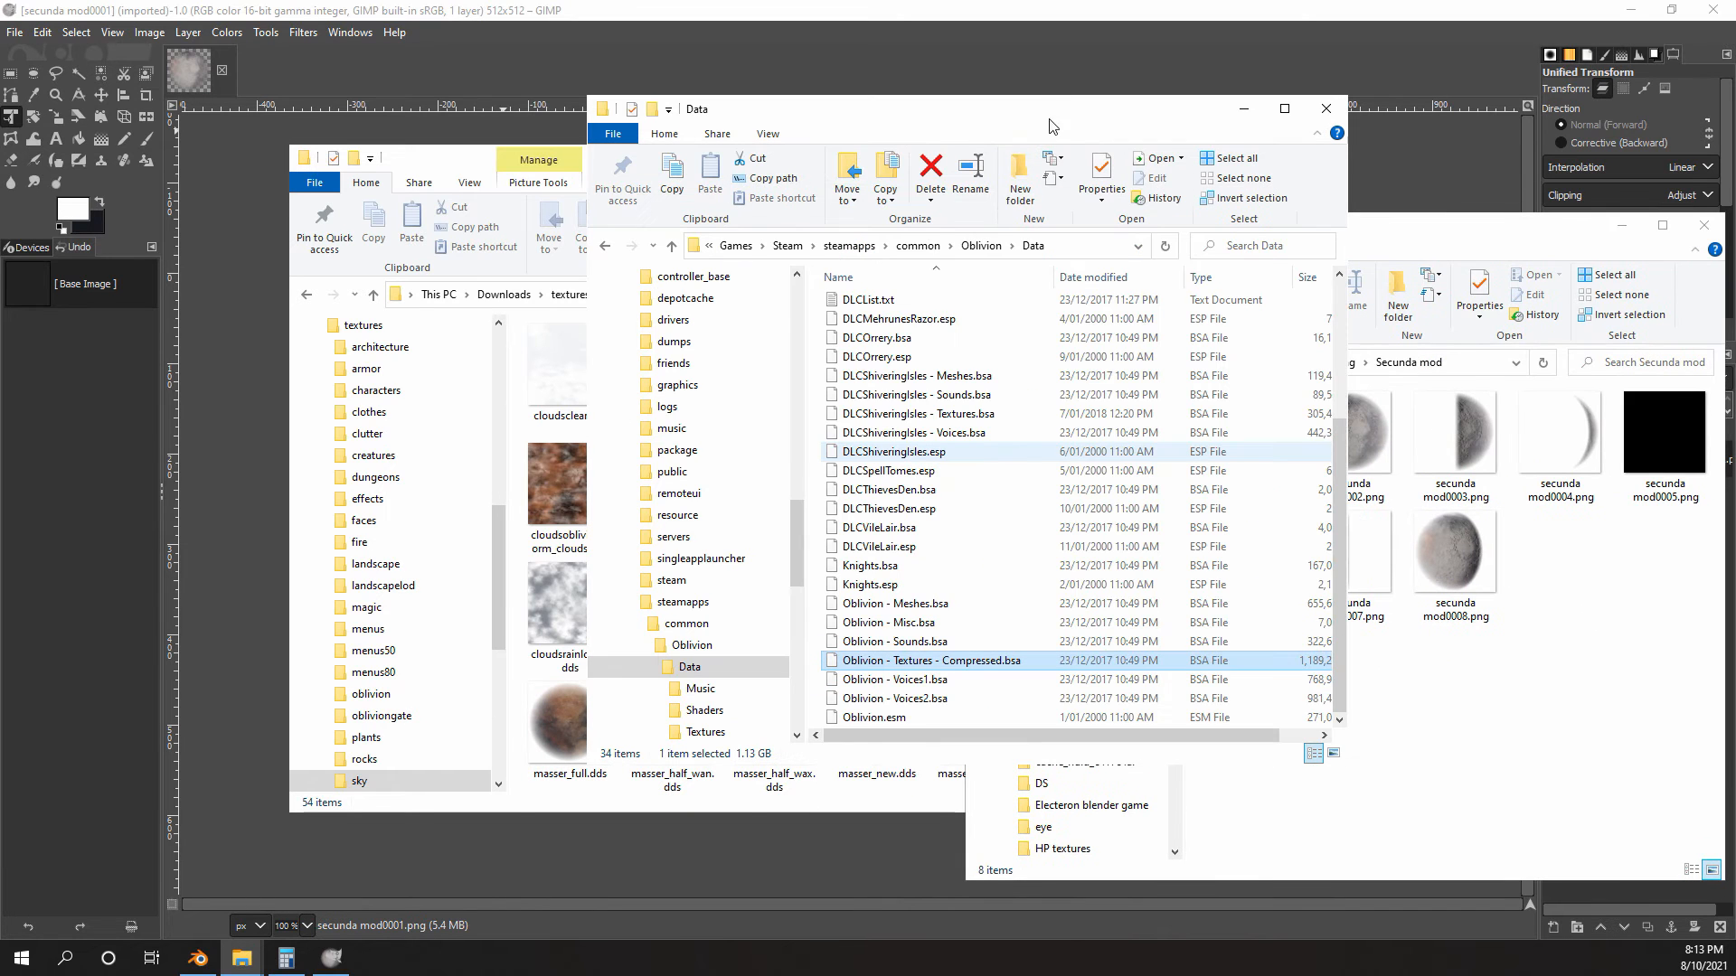
scroll(956, 360, up, 4)
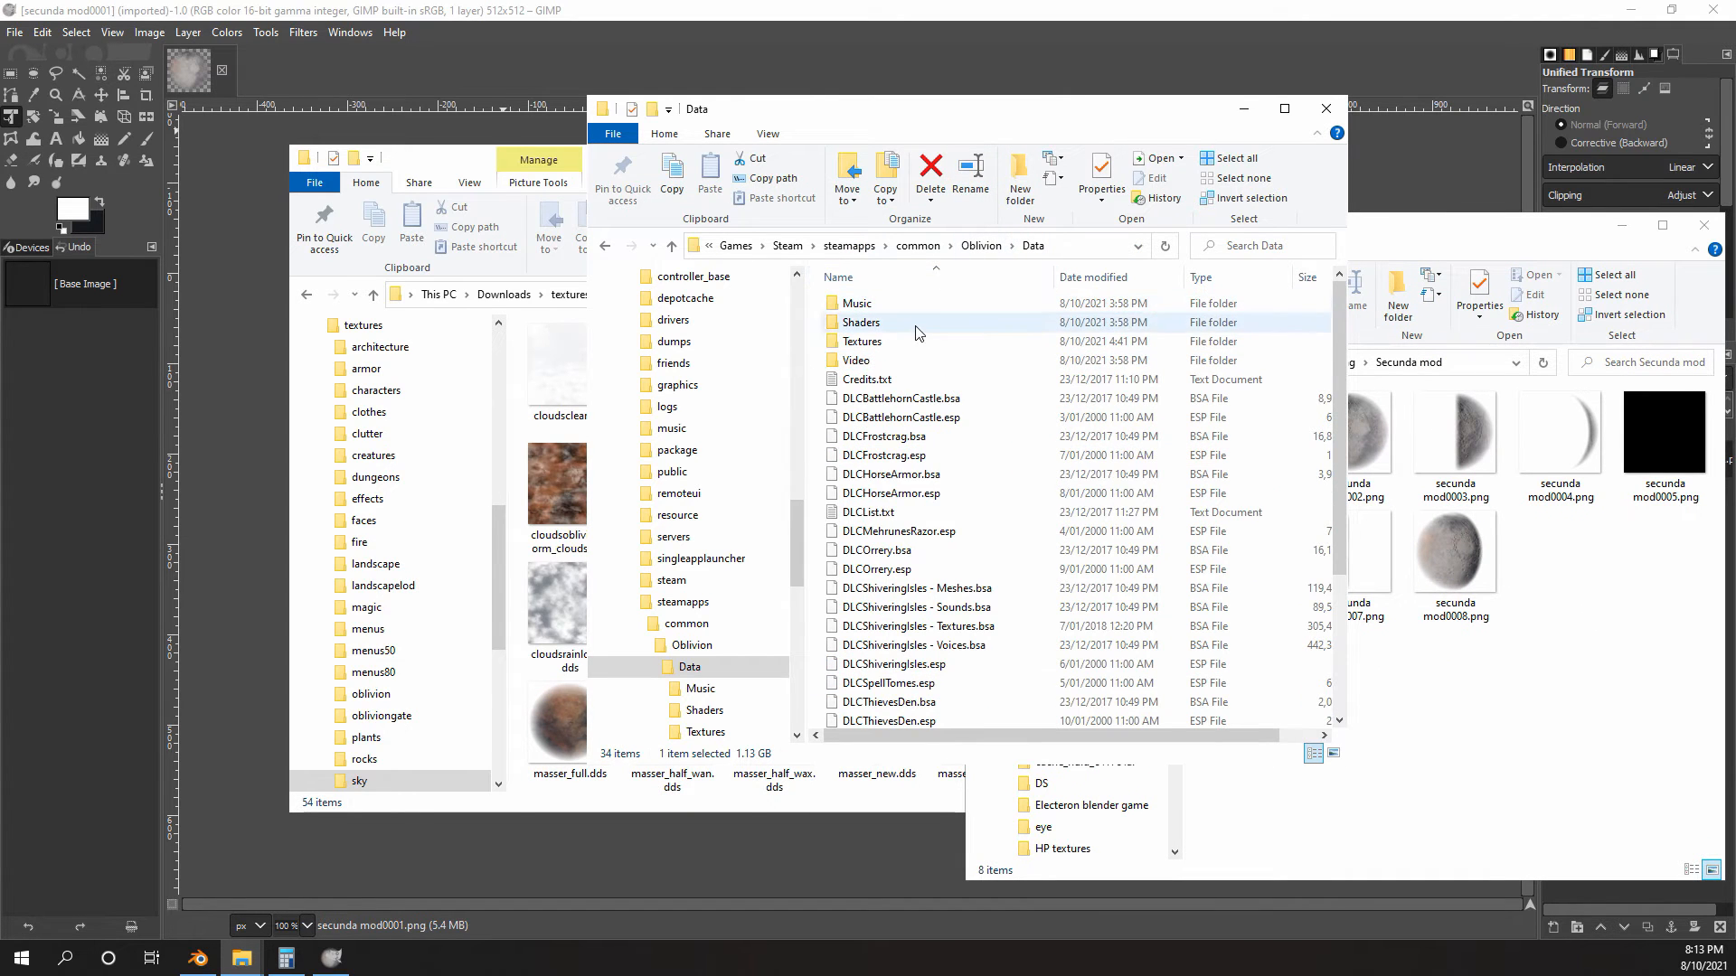
double_click(869, 344)
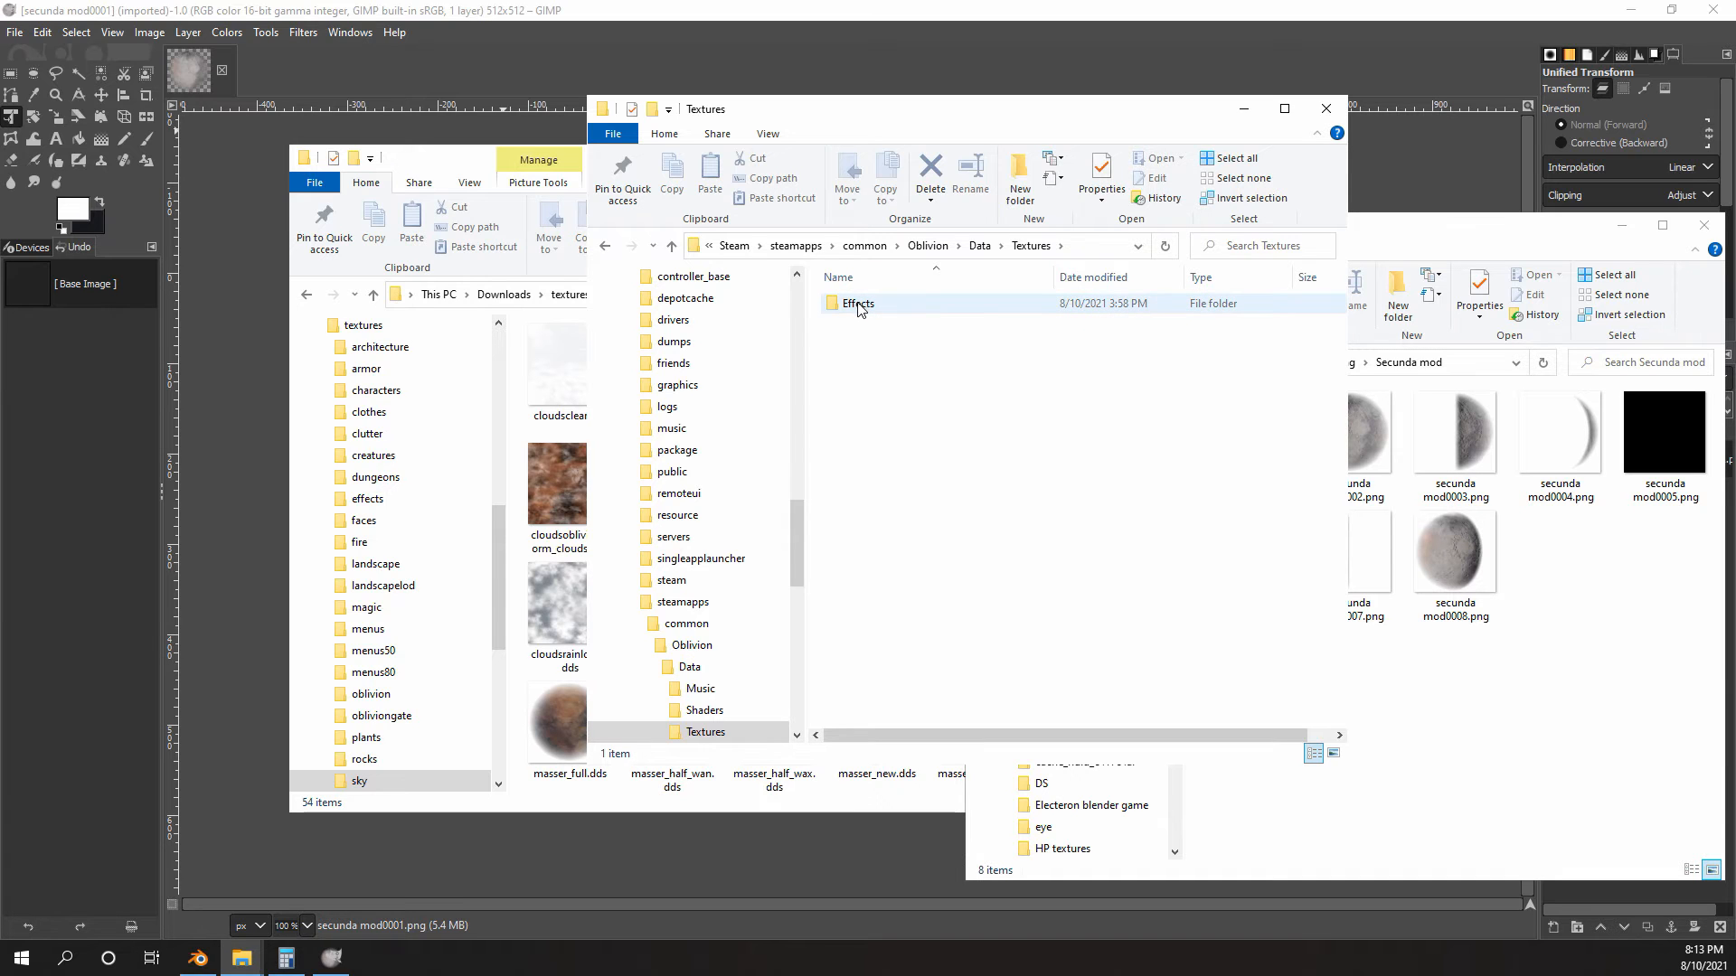
- Create a folder named sky inside Oblivion's Data\Textures folder, matching the extracted sky folder
click(482, 161)
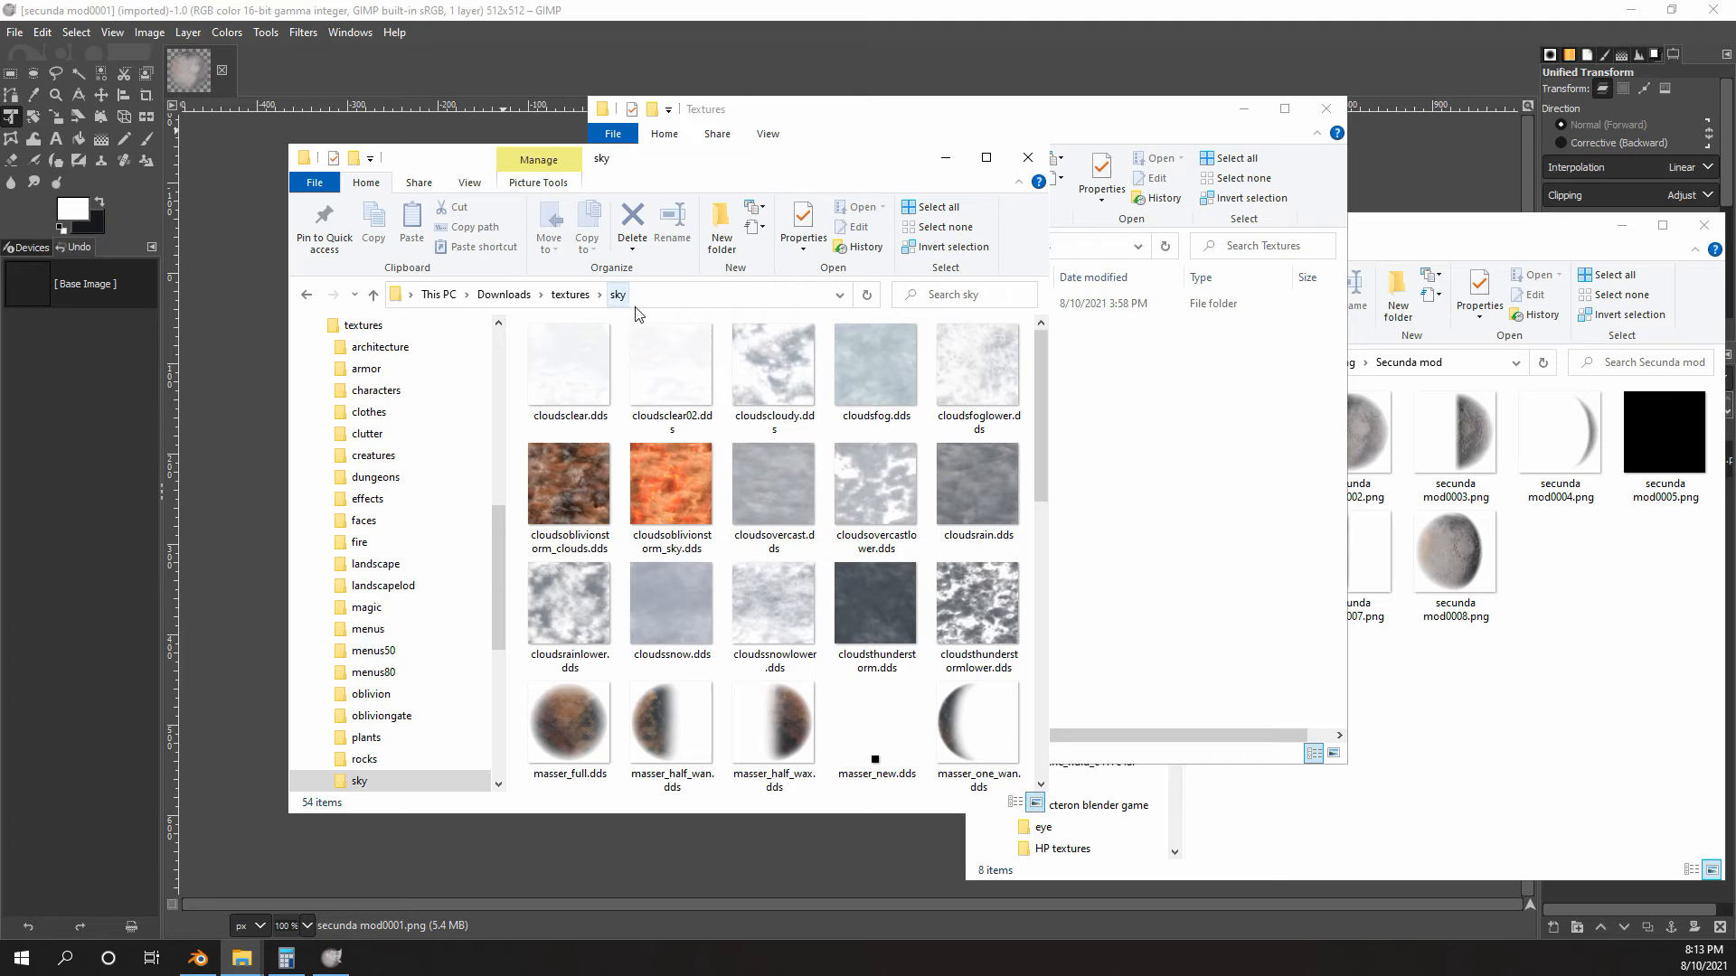
click(1206, 424)
right_click(936, 388)
mouse_move(998, 674)
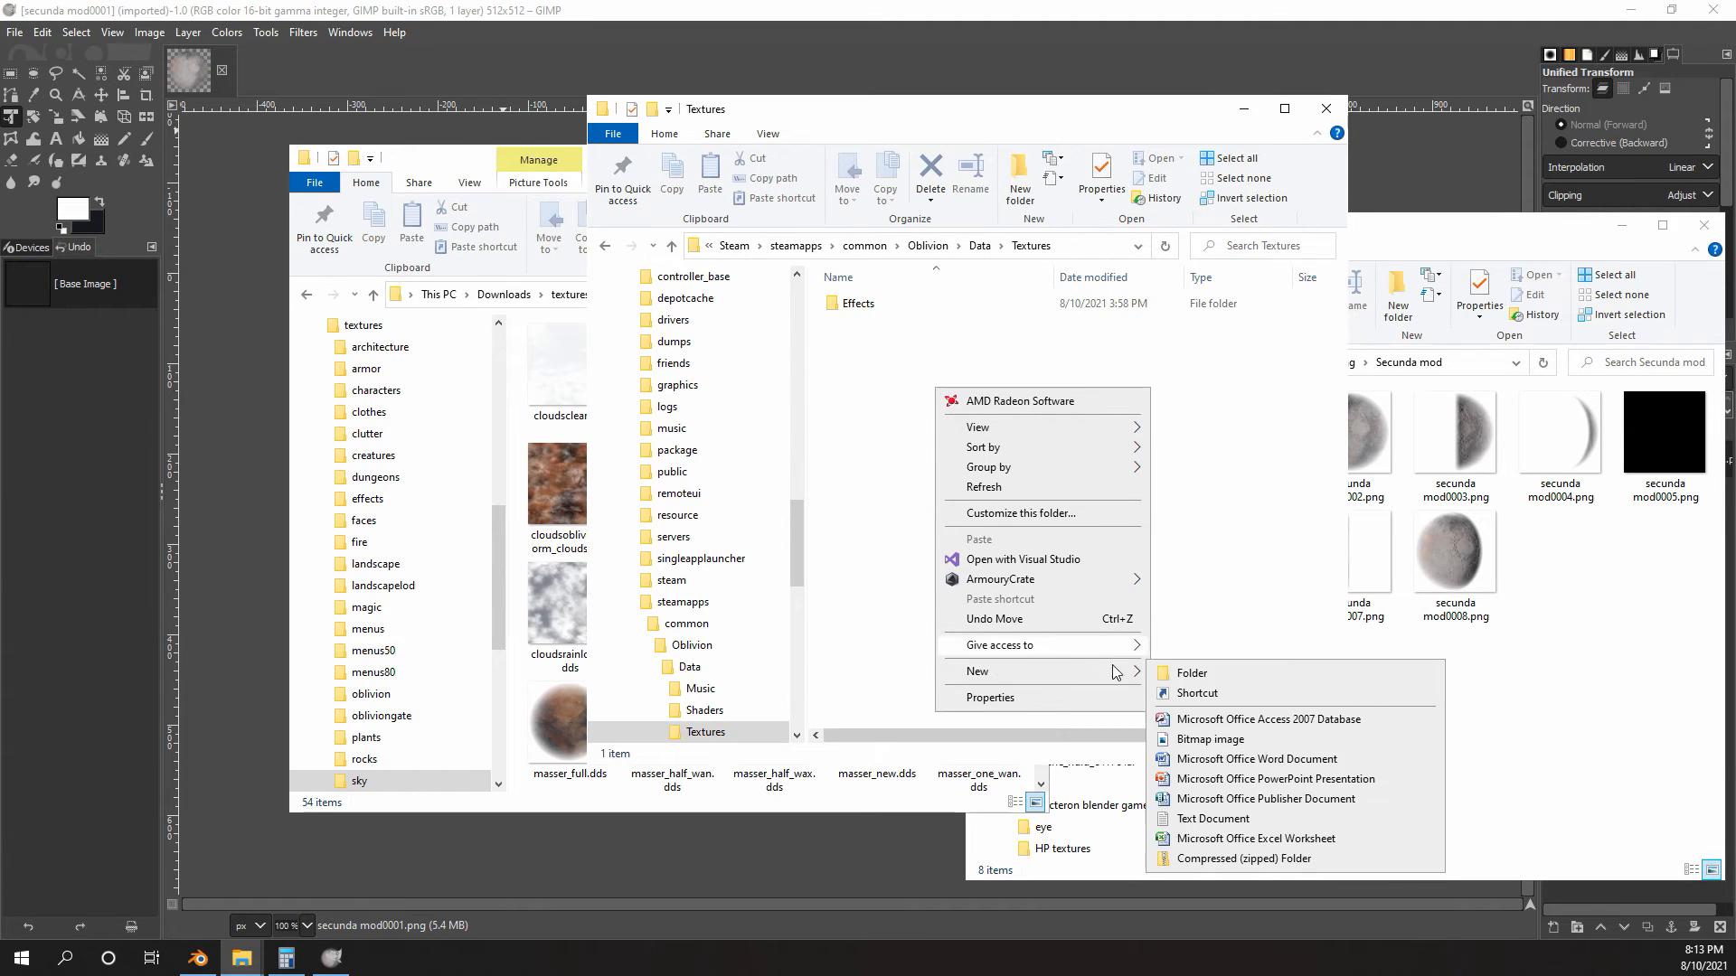
click(1175, 669)
text(sky)
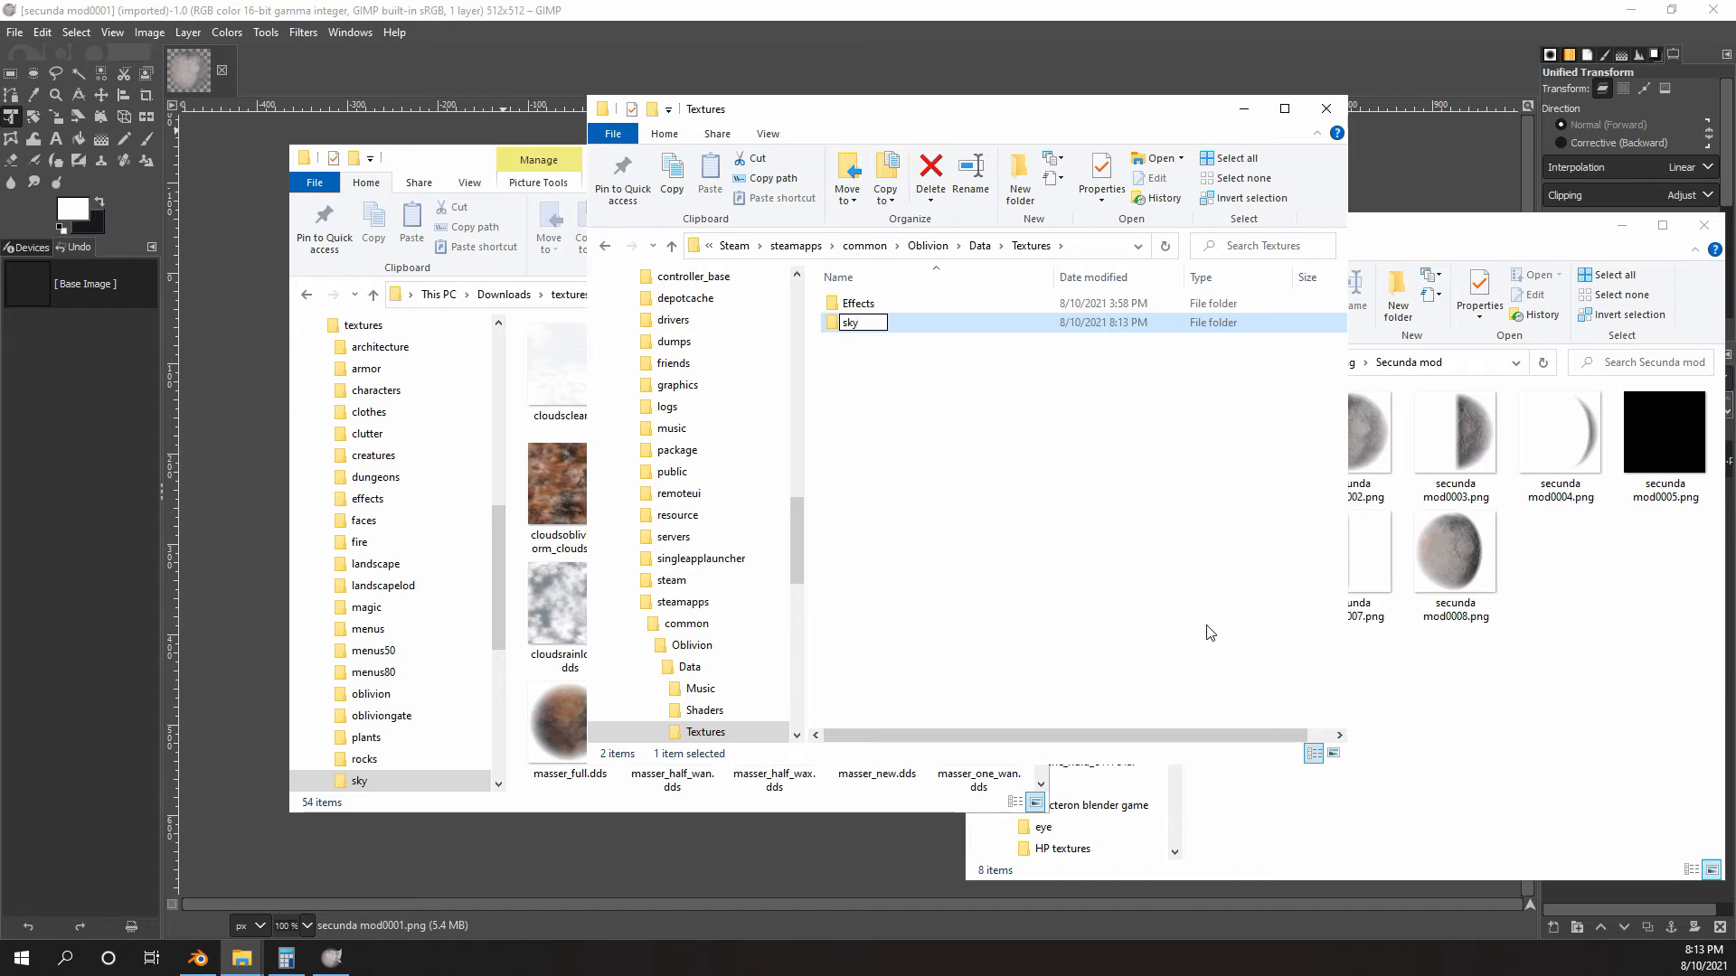
key(Return)
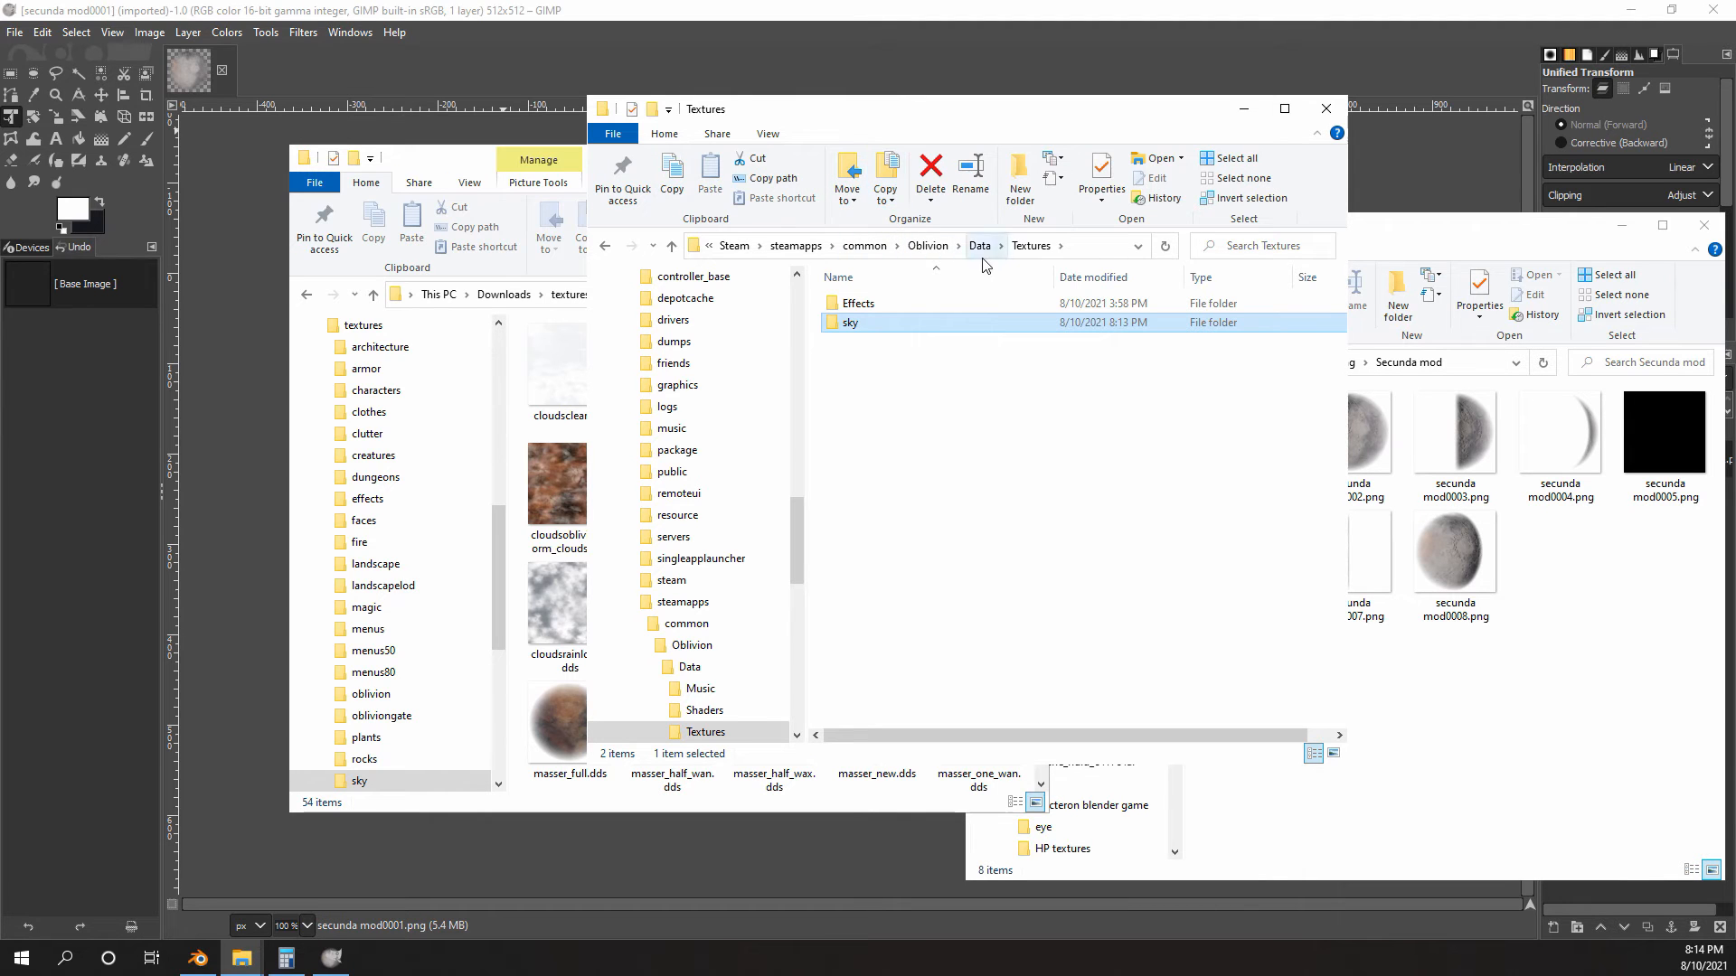
- Review the extracted sky textures, then open the new sky folder in Data\Textures and move its window aside
click(462, 161)
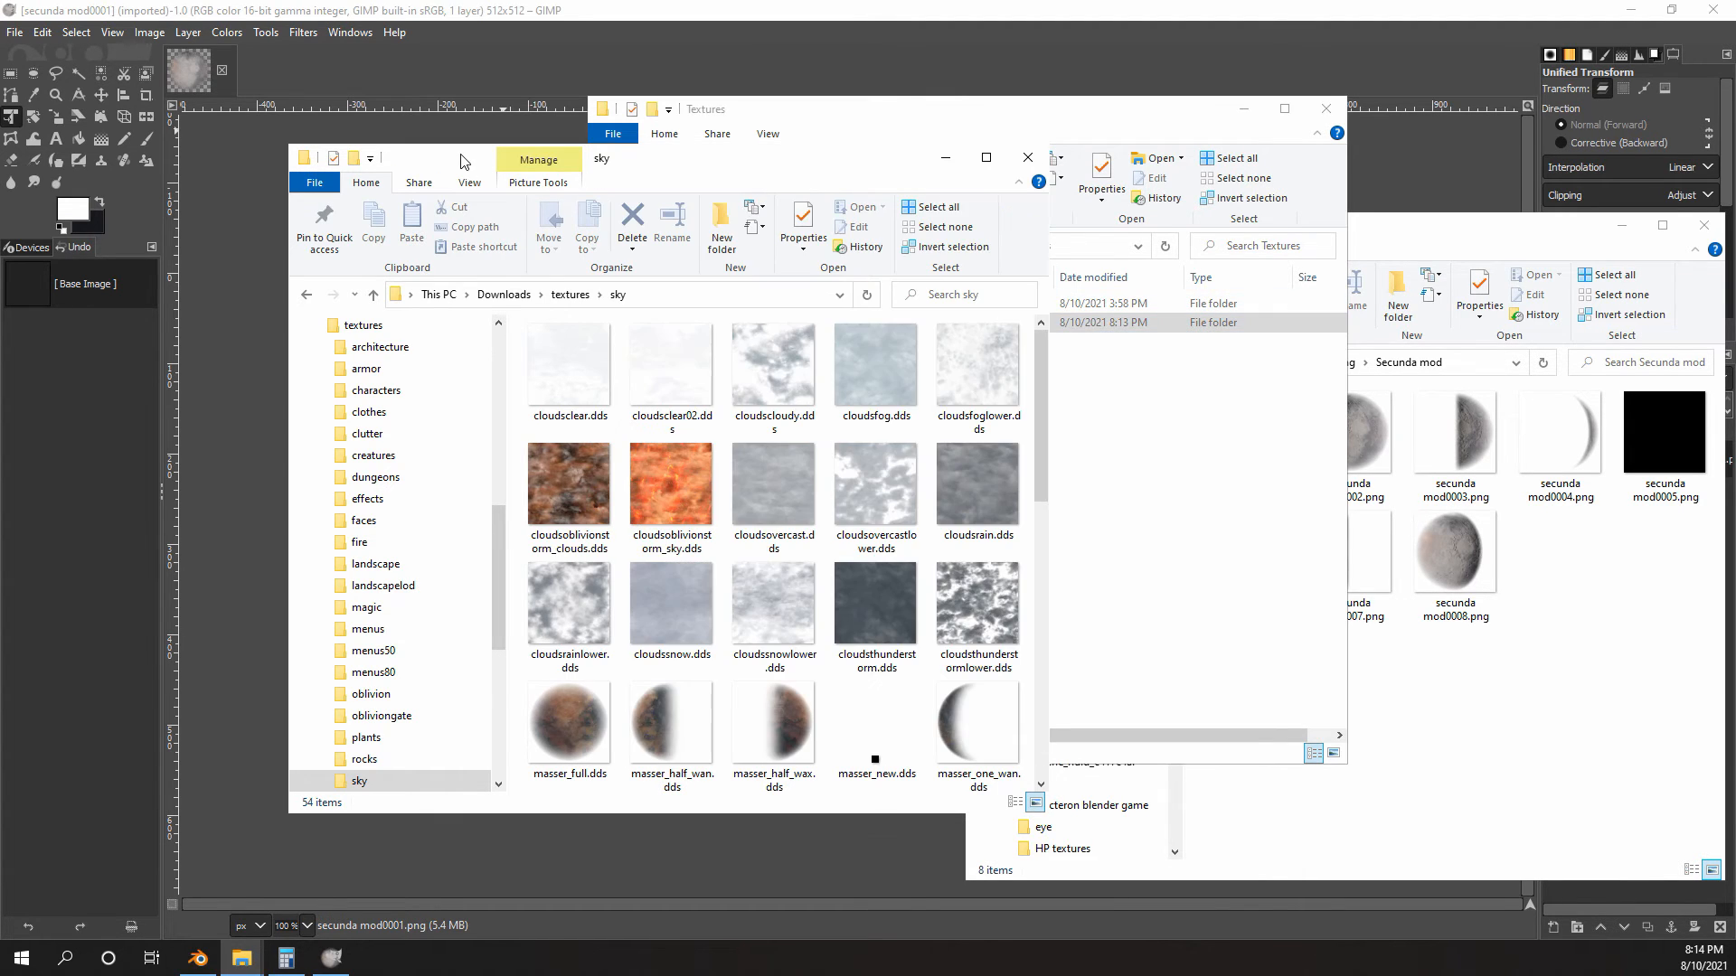
scroll(554, 417, down, 5)
scroll(554, 418, up, 5)
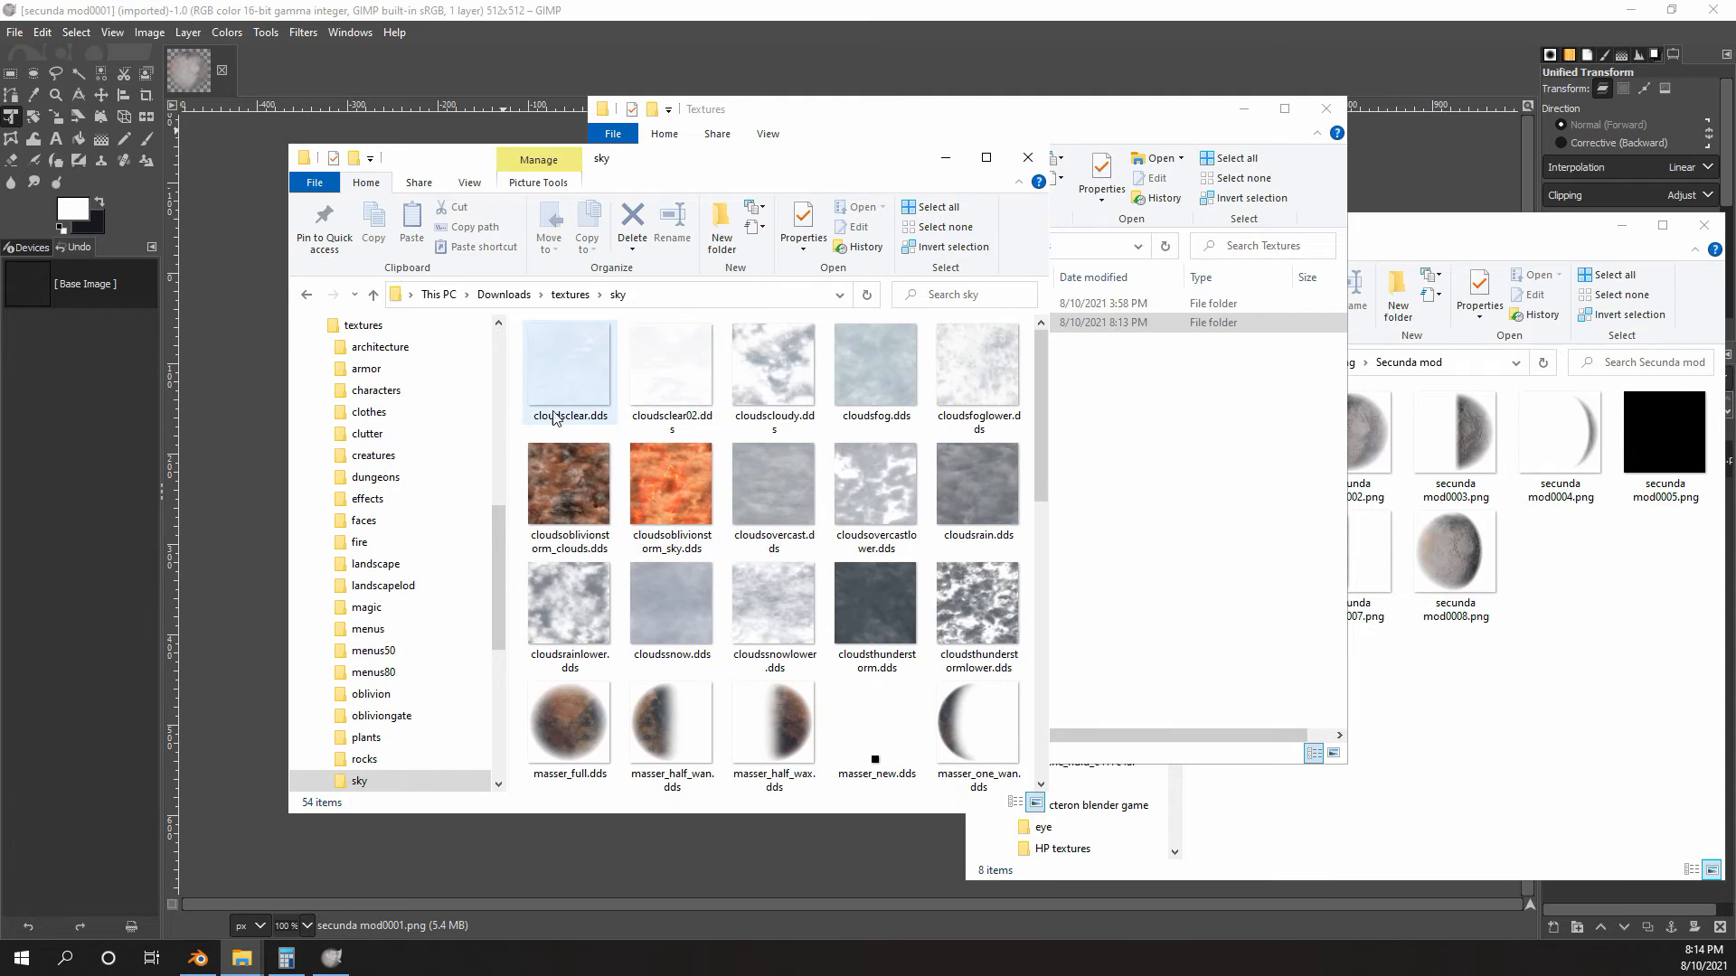
scroll(555, 417, down, 5)
scroll(554, 418, up, 5)
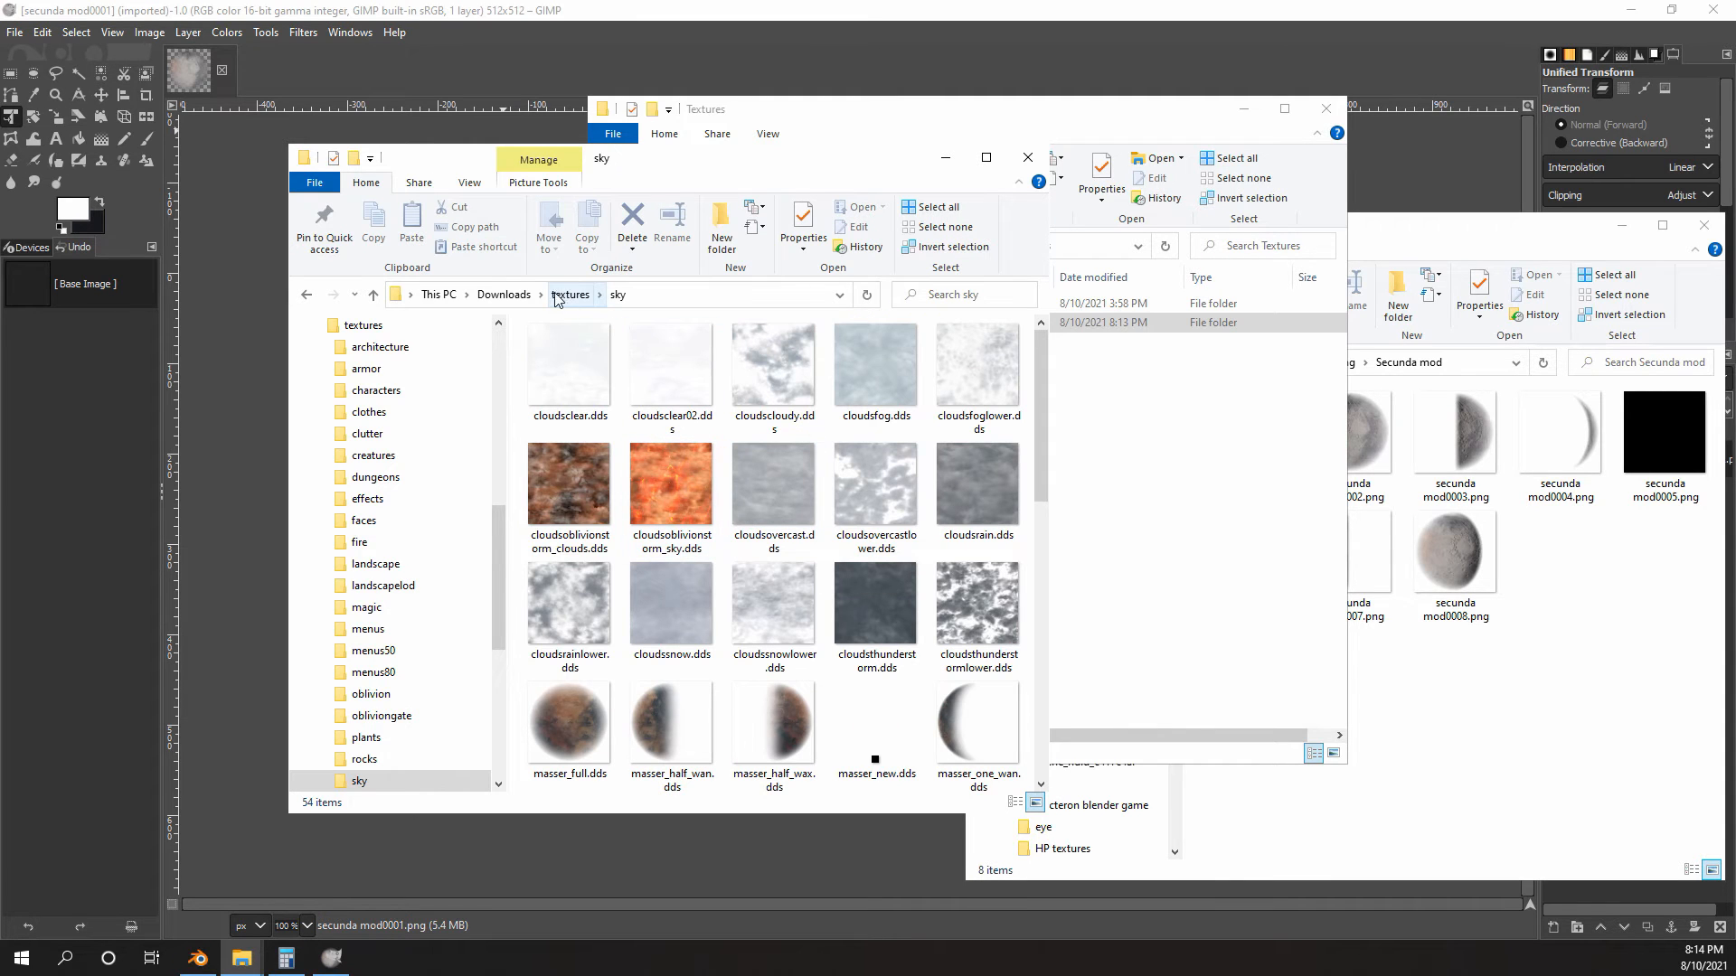
click(1074, 456)
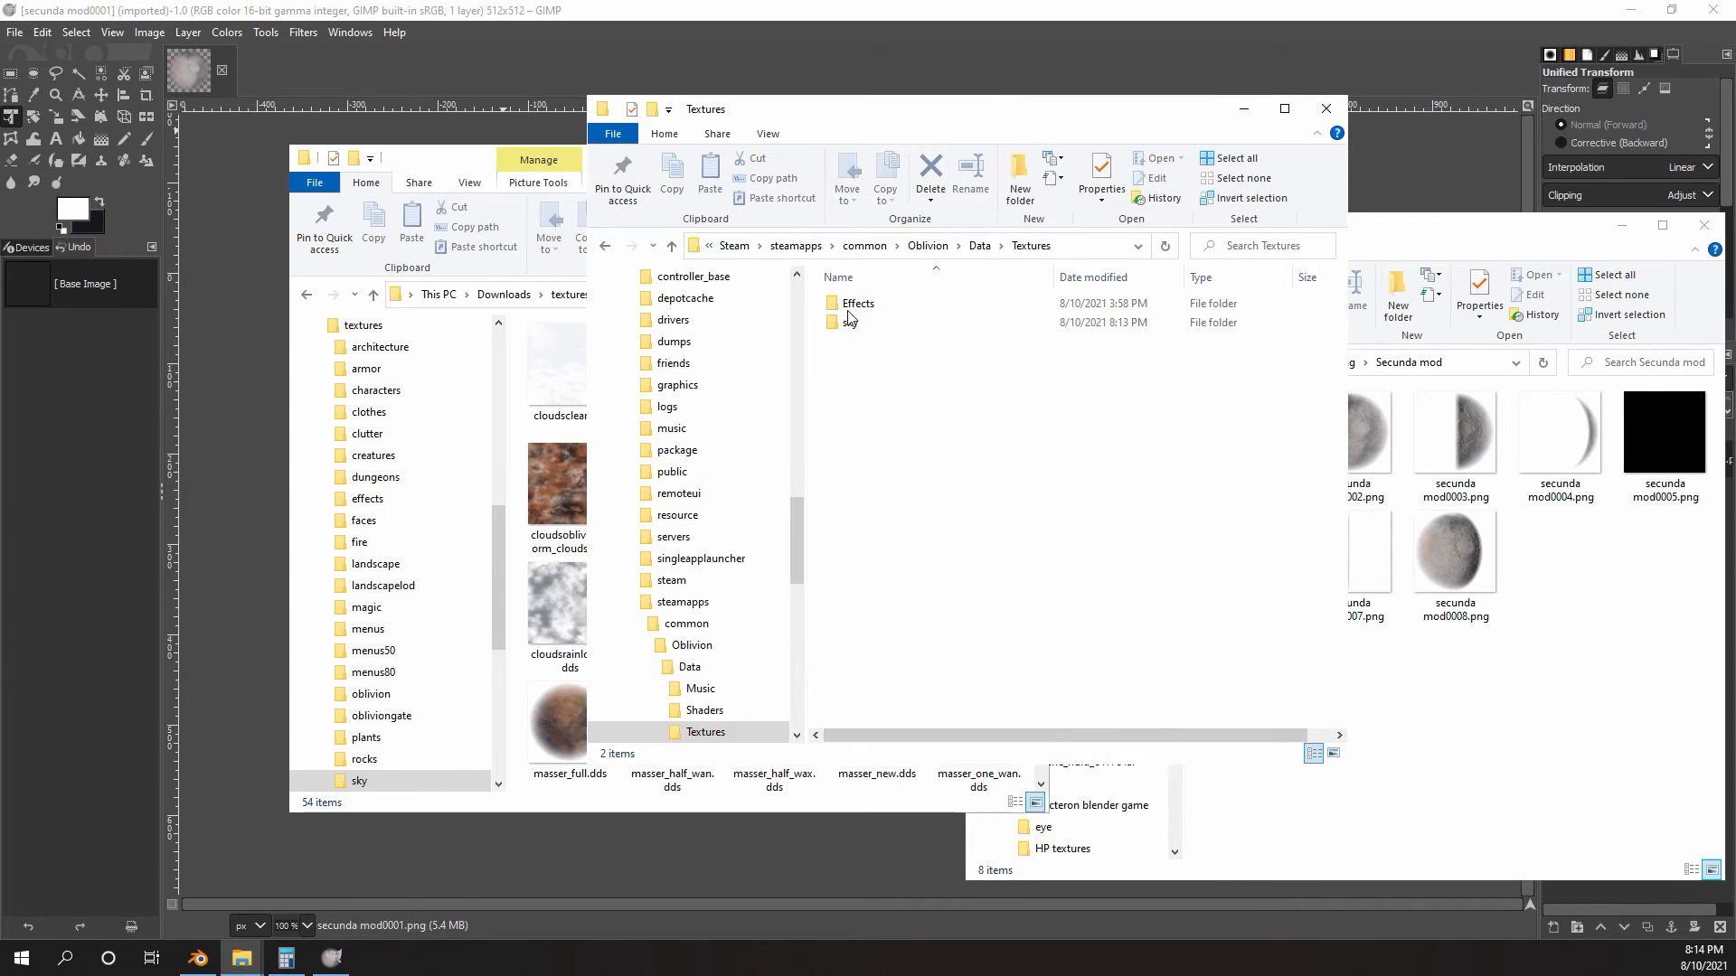
double_click(850, 324)
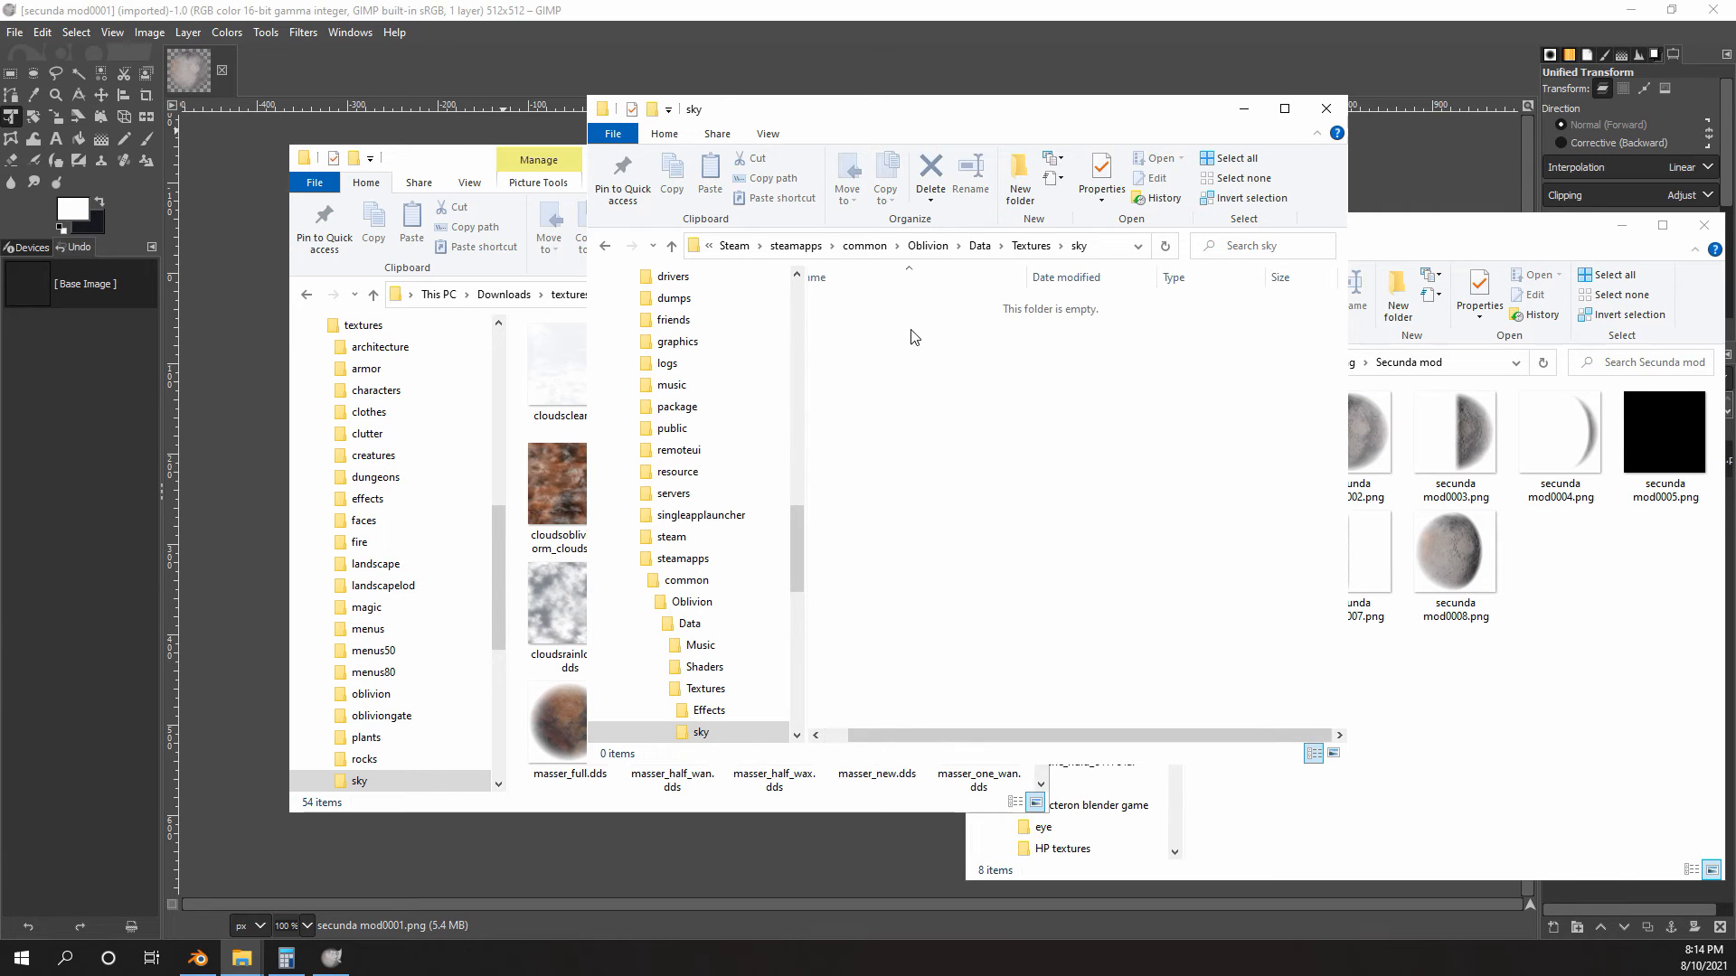
drag(861, 123, 1014, 141)
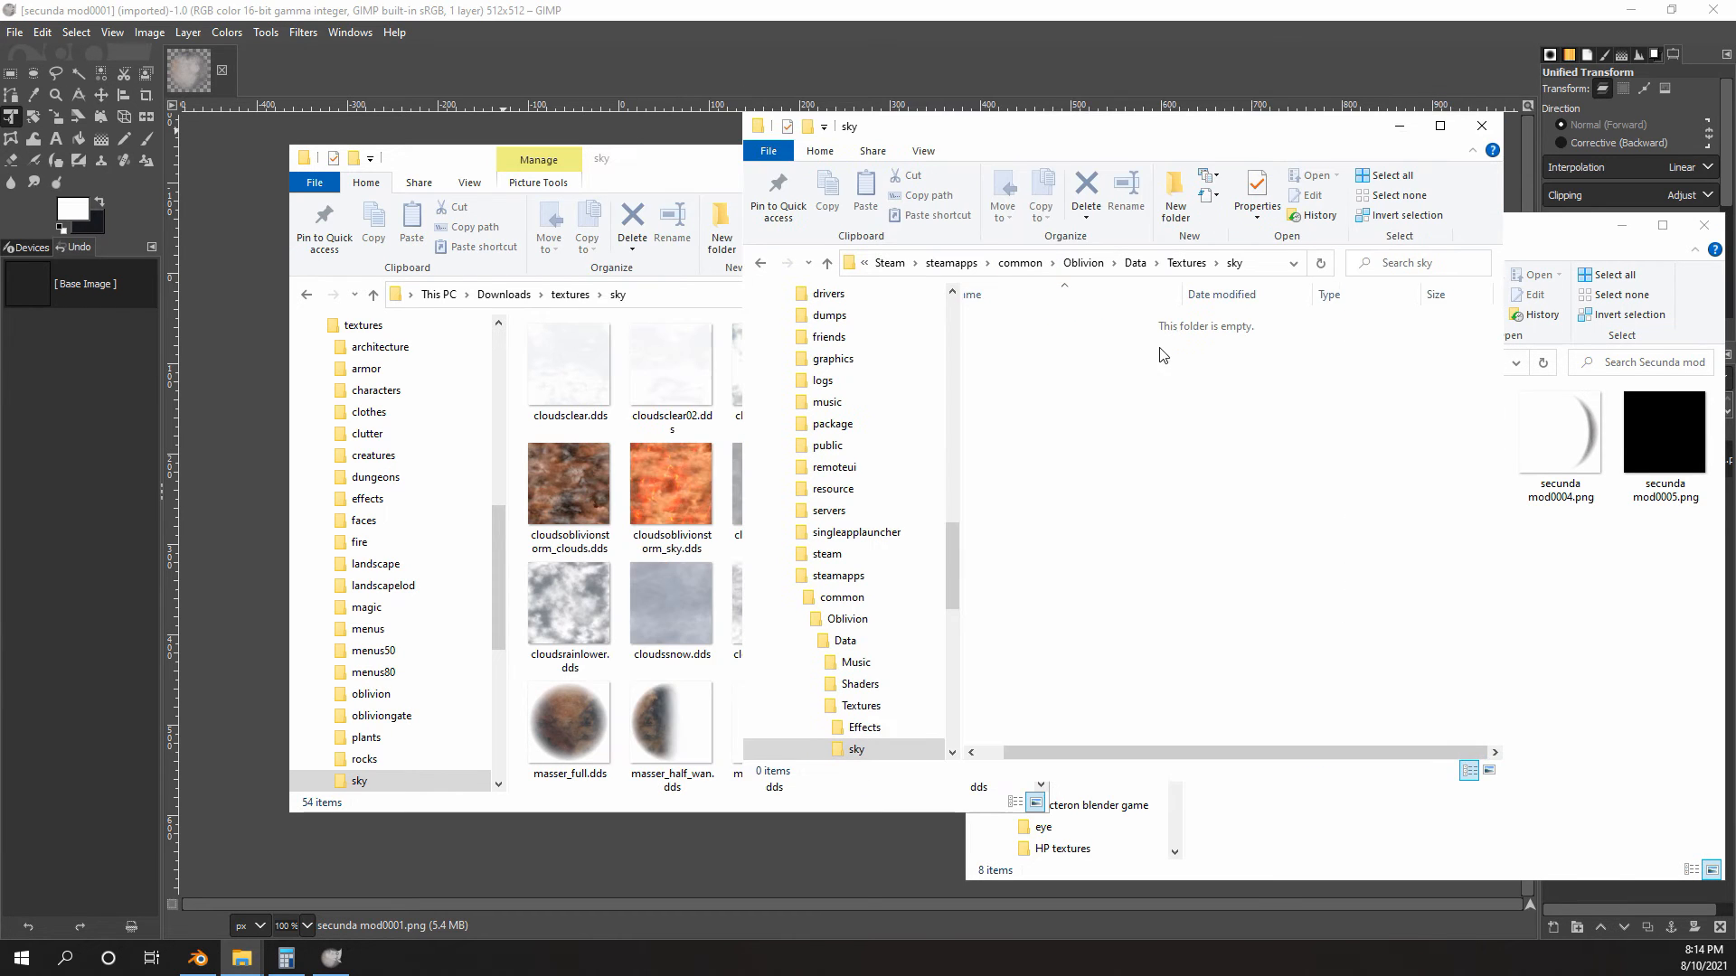
- Select masser_full.dds among the extracted sky textures to check its file name, and switch back to GIMP
click(630, 187)
scroll(670, 607, down, 3)
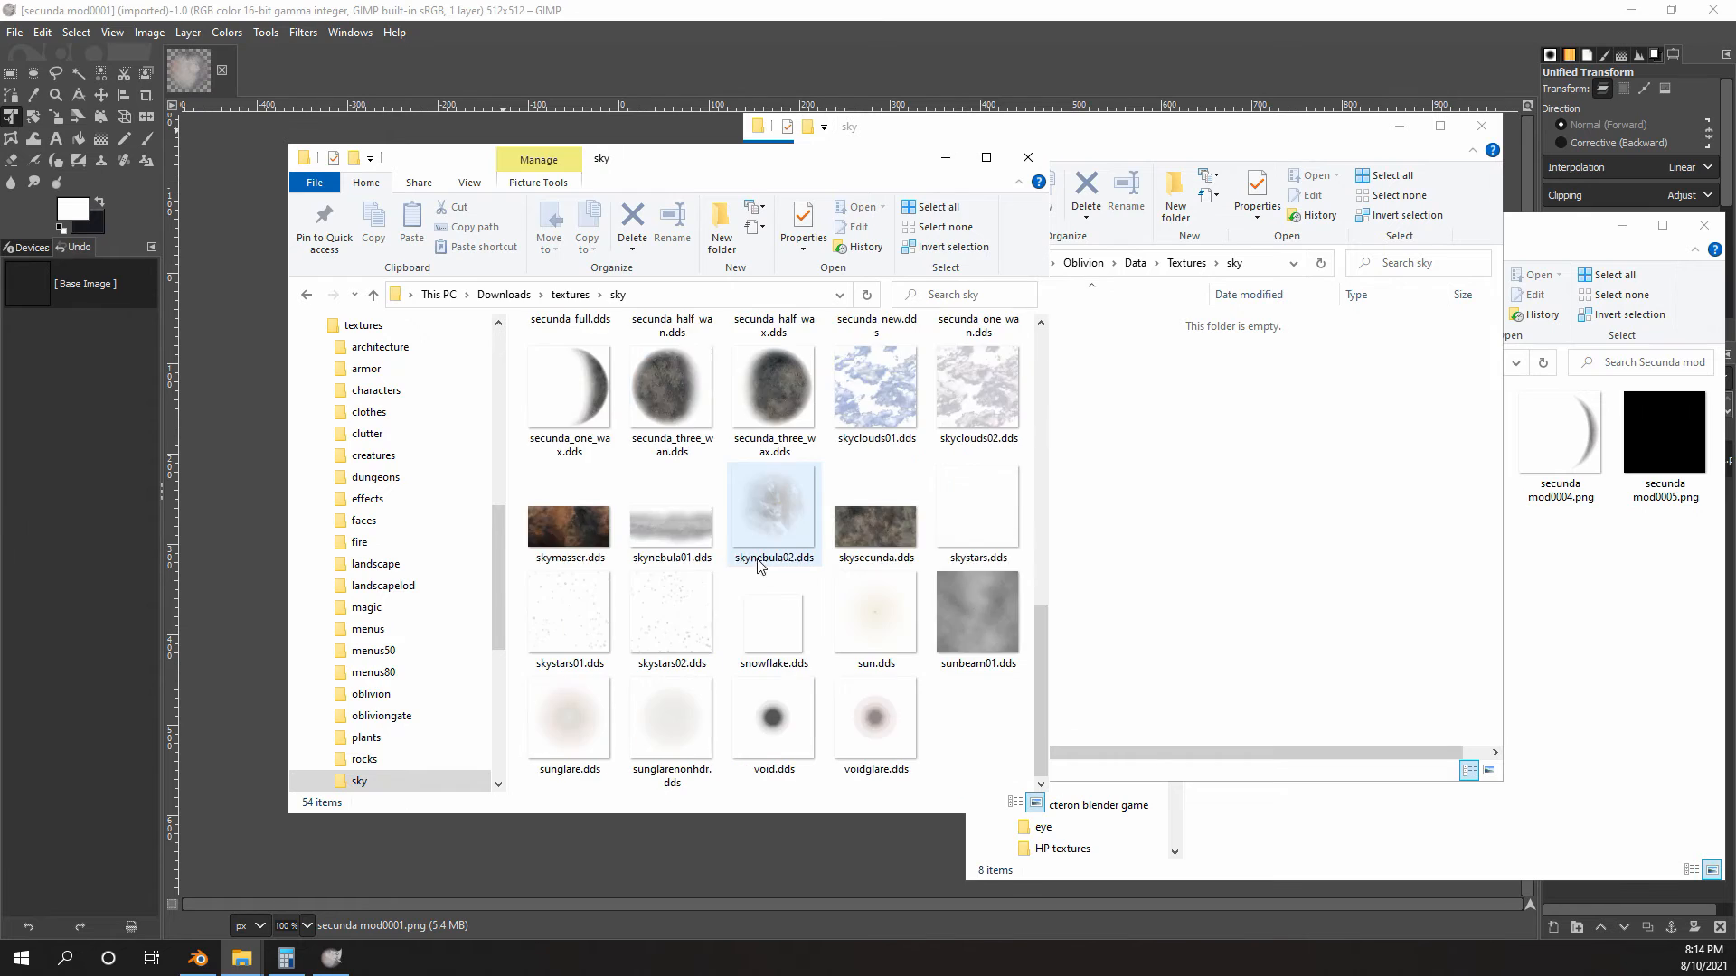
scroll(670, 607, up, 2)
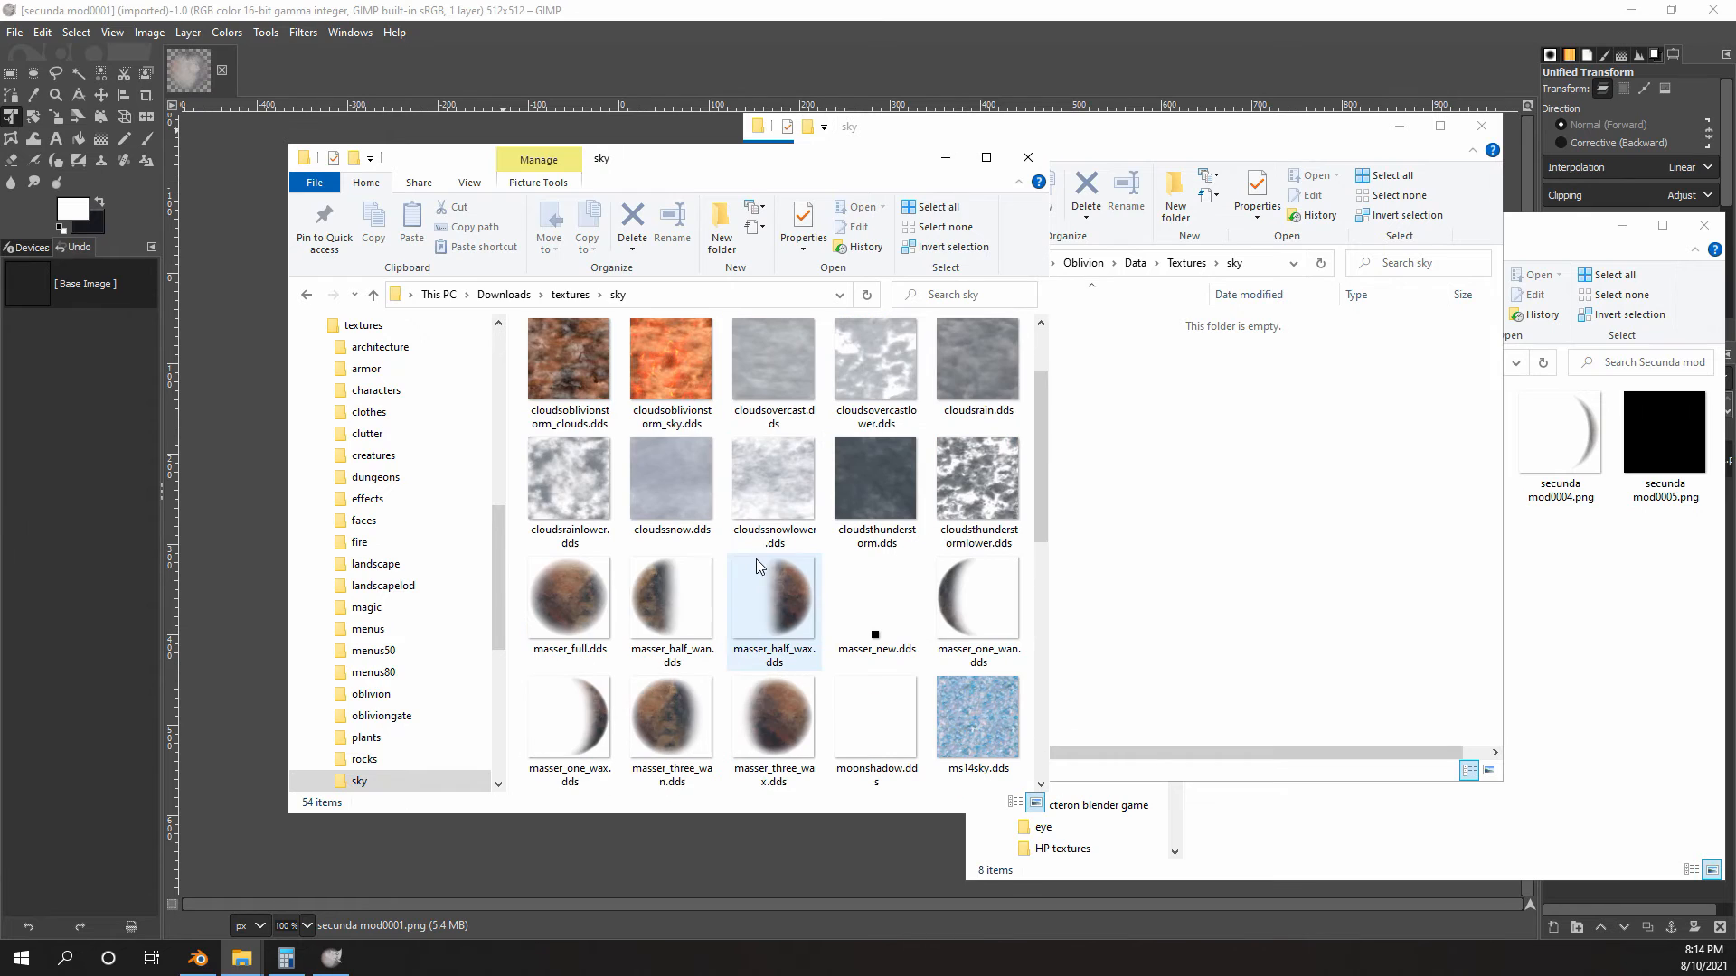
click(551, 651)
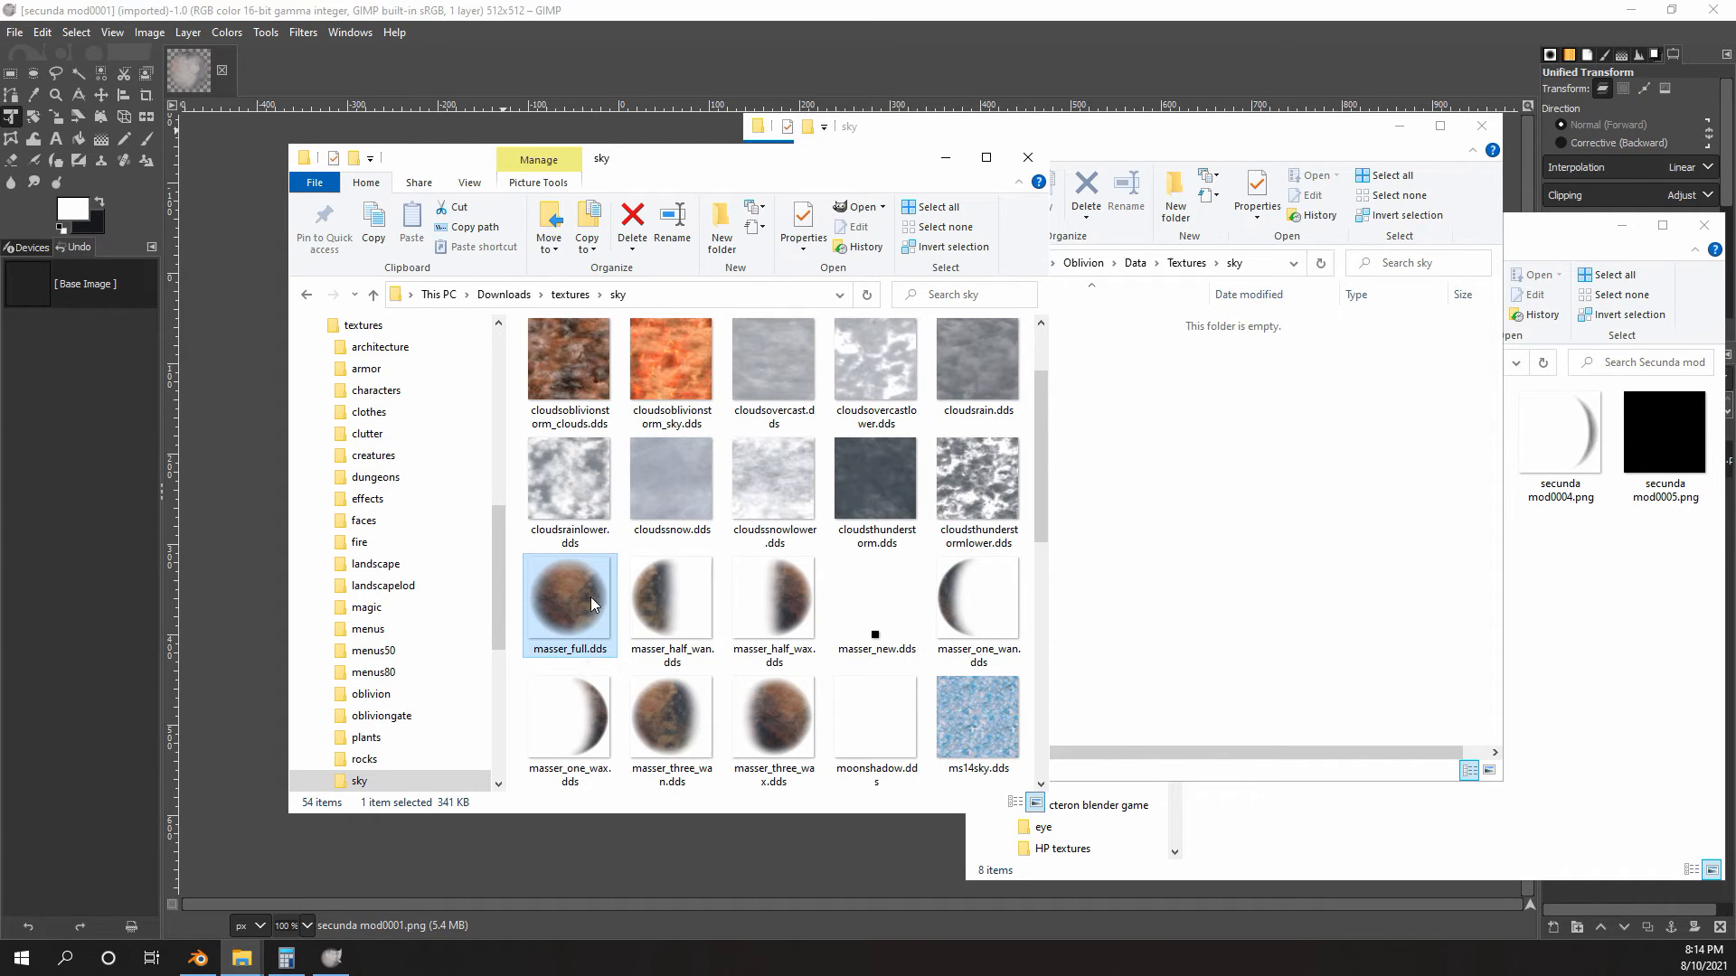
click(1029, 137)
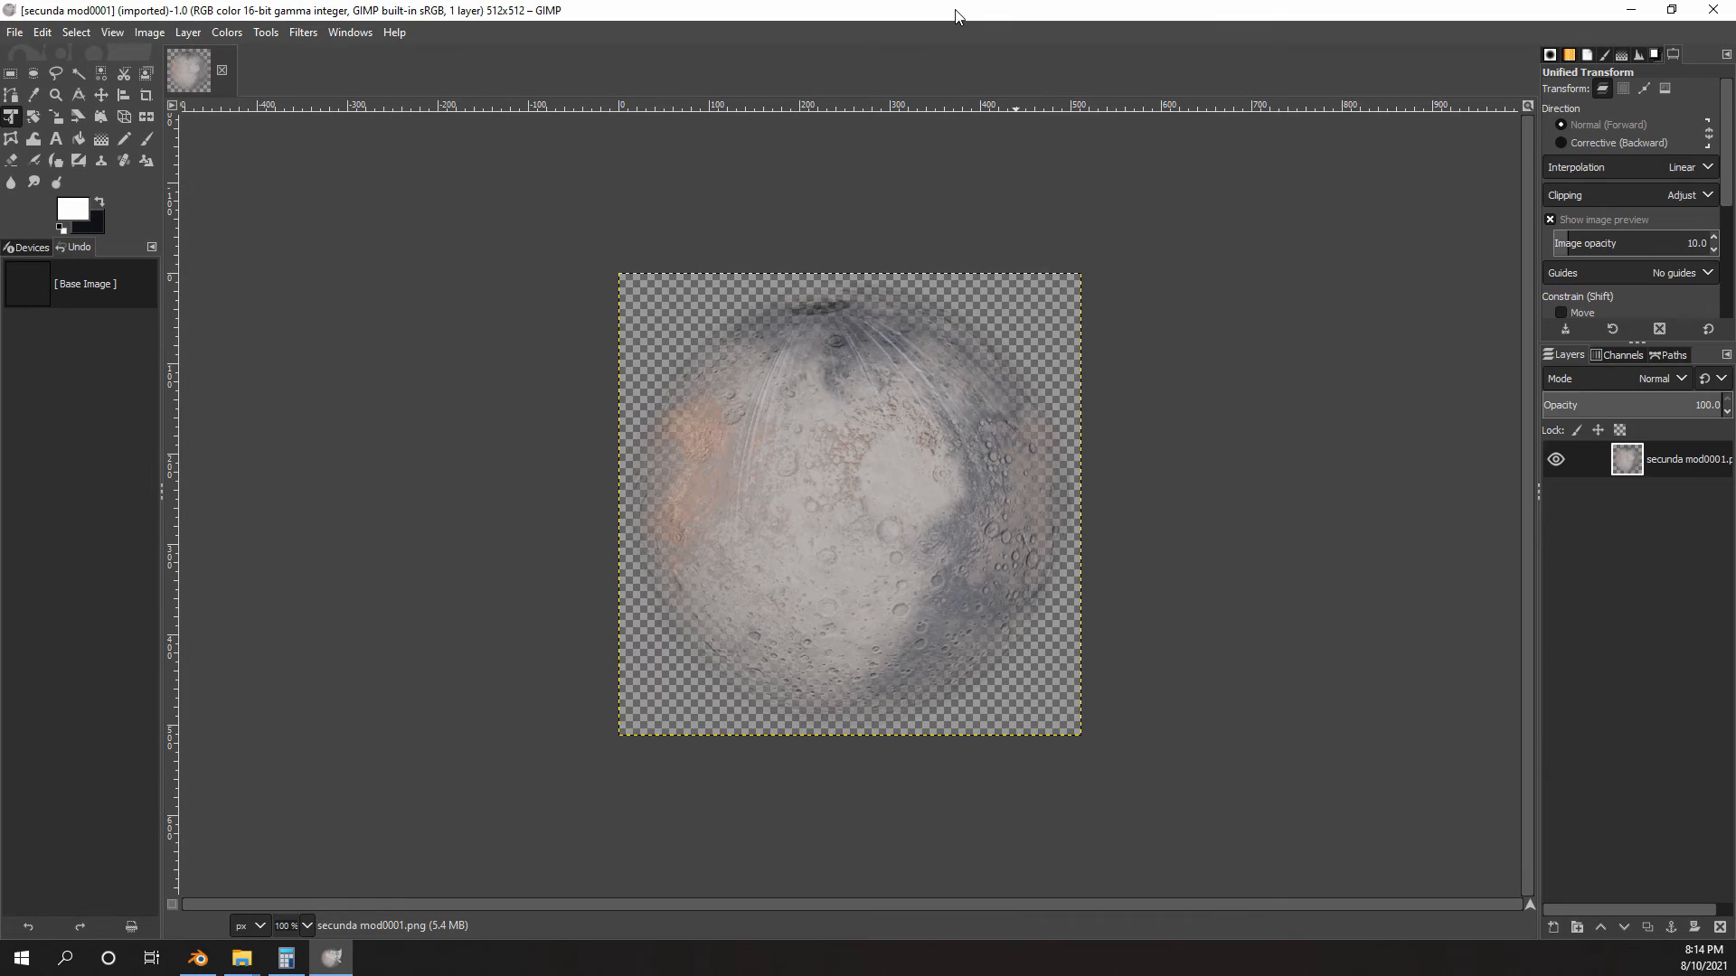
- Bring up the Secunda mod render folder and the extracted sky texture folder over GIMP
click(960, 16)
mouse_move(248, 964)
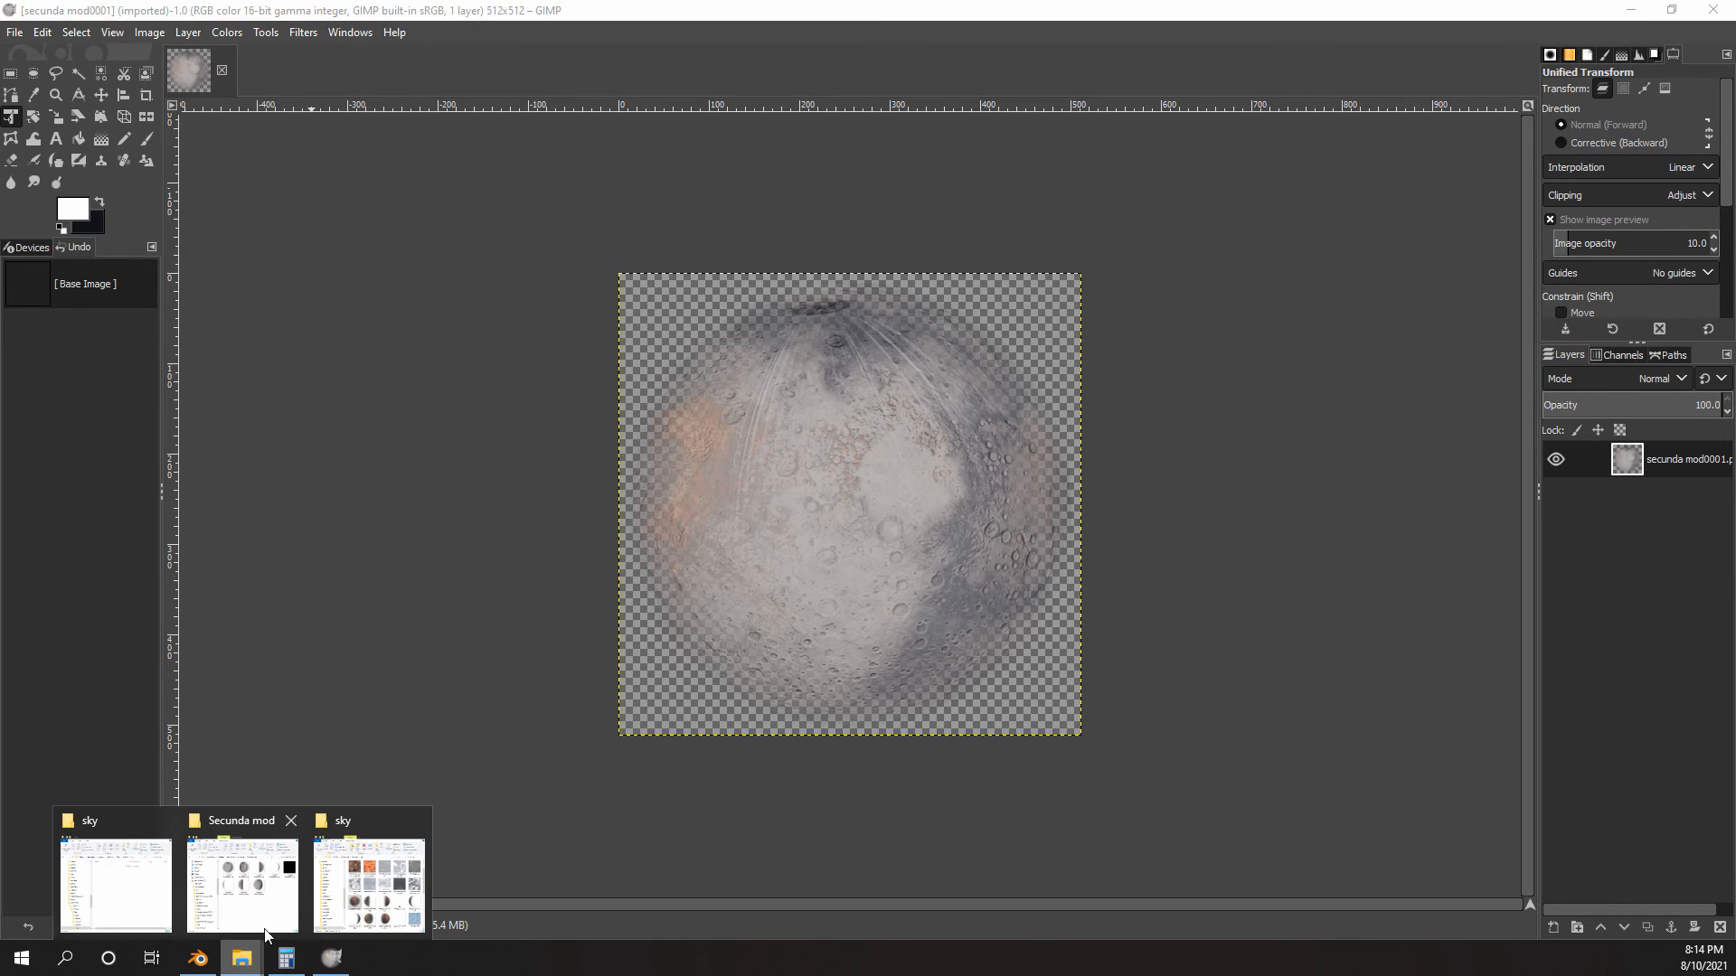
click(288, 895)
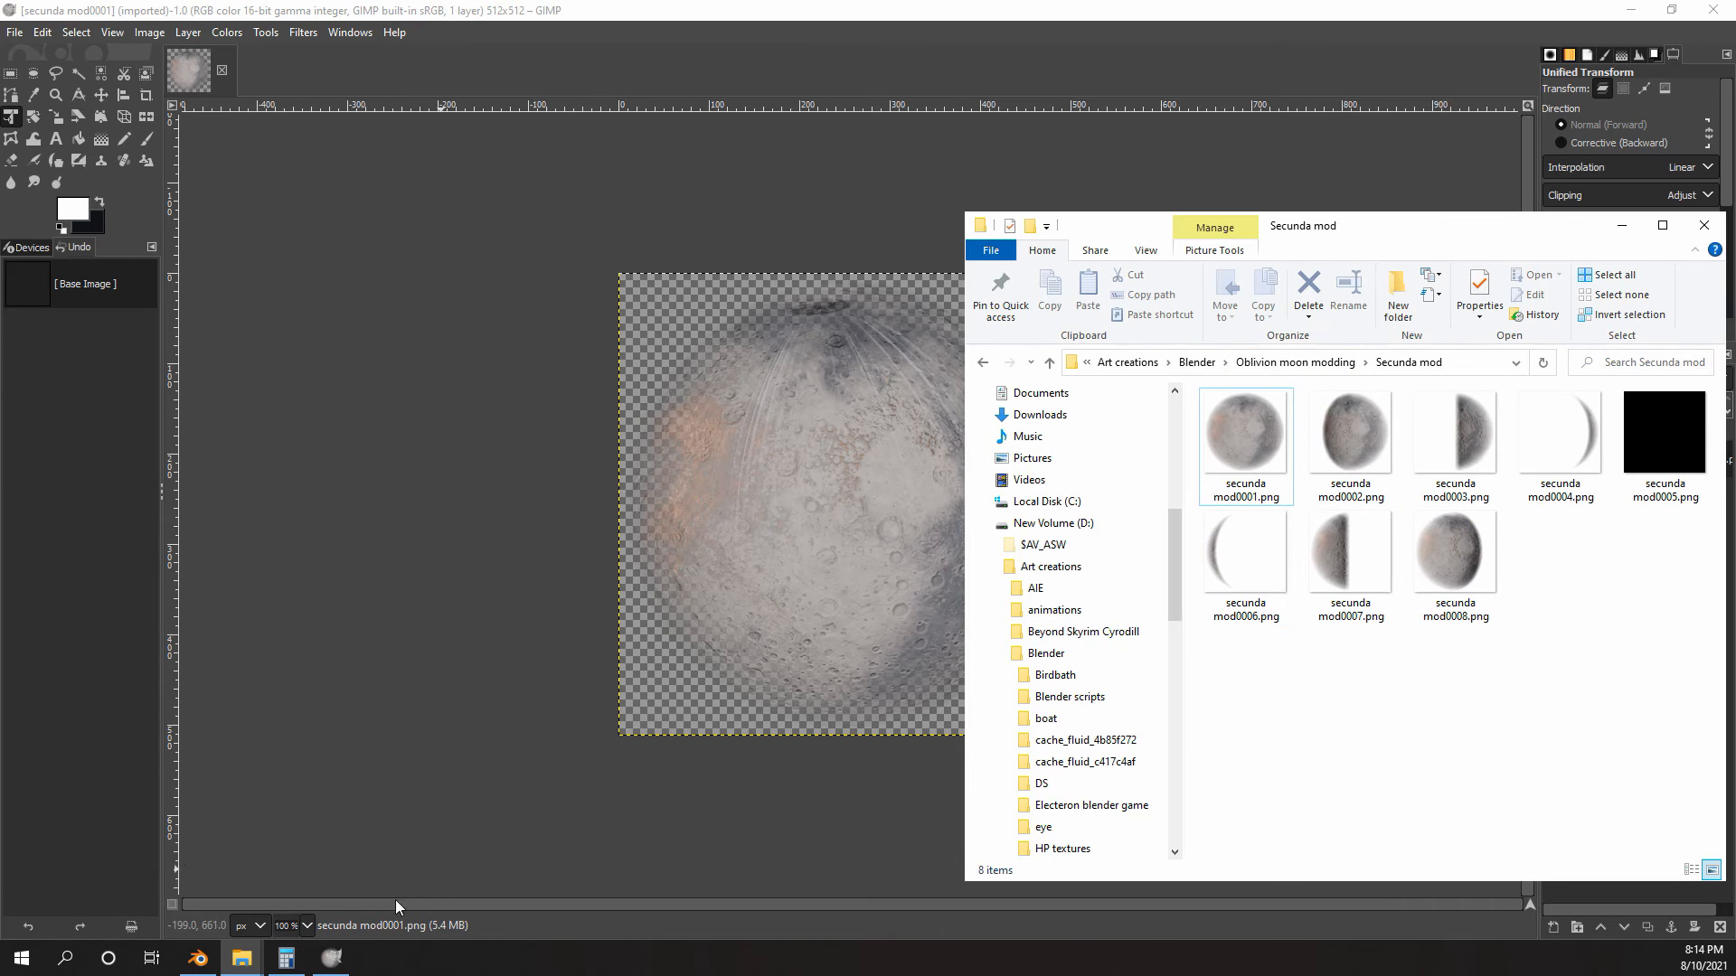
click(252, 962)
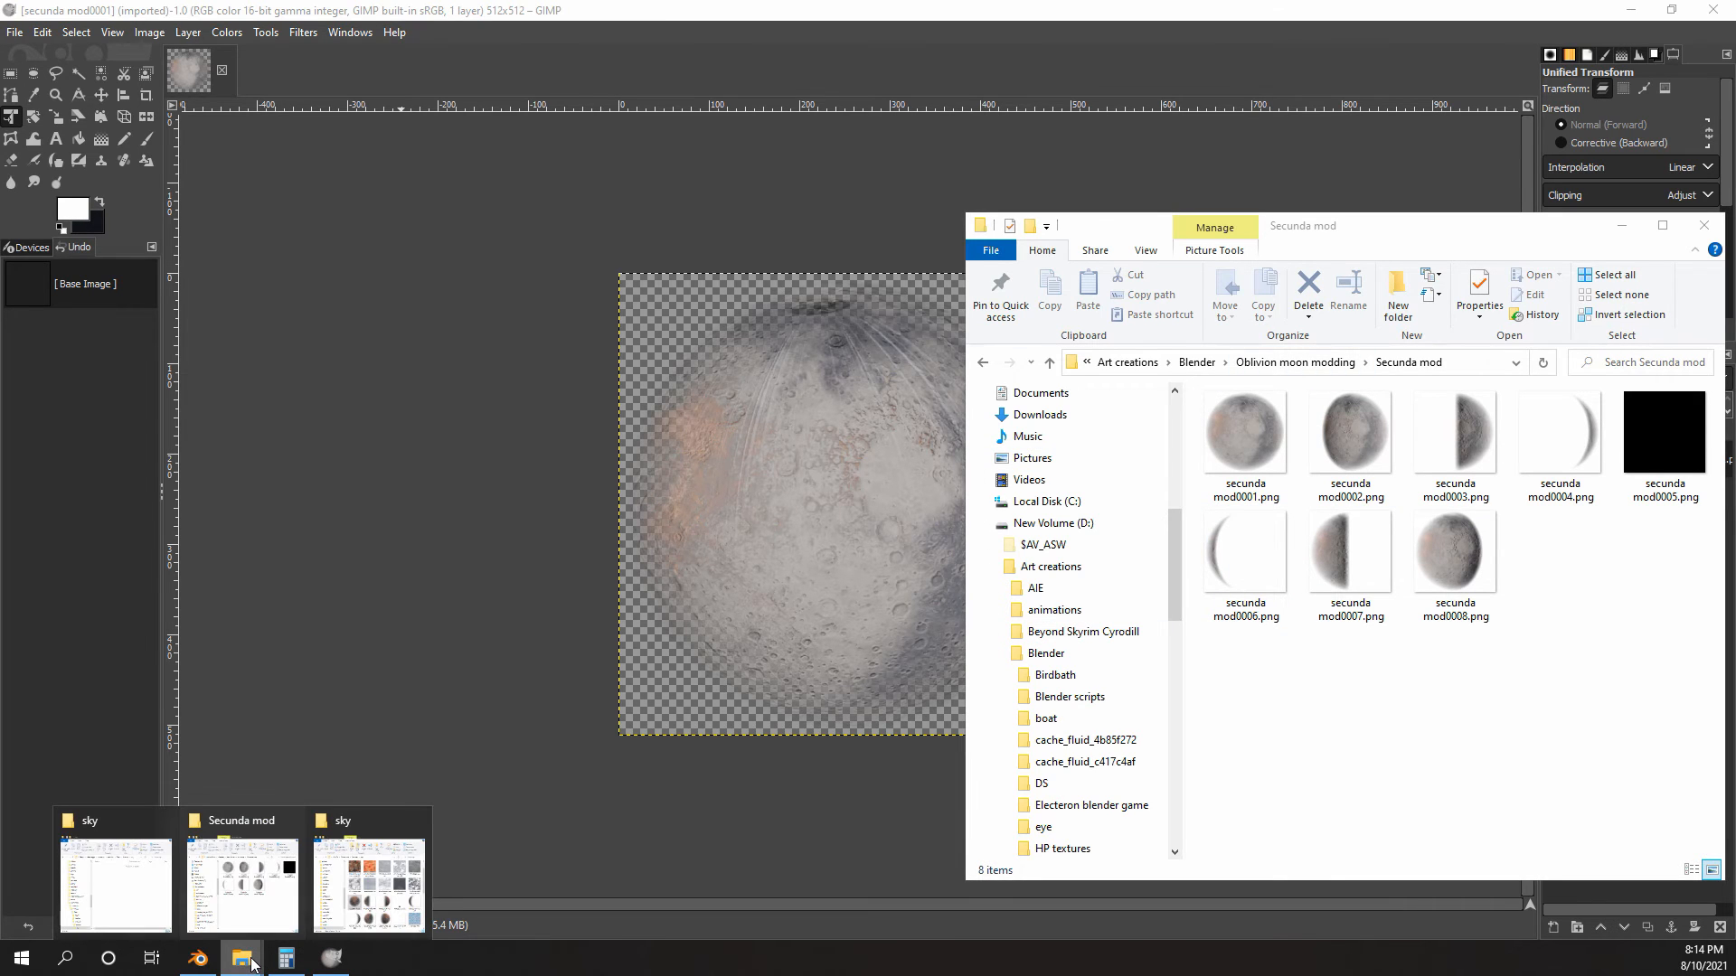
click(370, 904)
- Examine the file names of the extracted Secunda phase textures against the rendered phases, then return to GIMP
scroll(708, 555, up, 1)
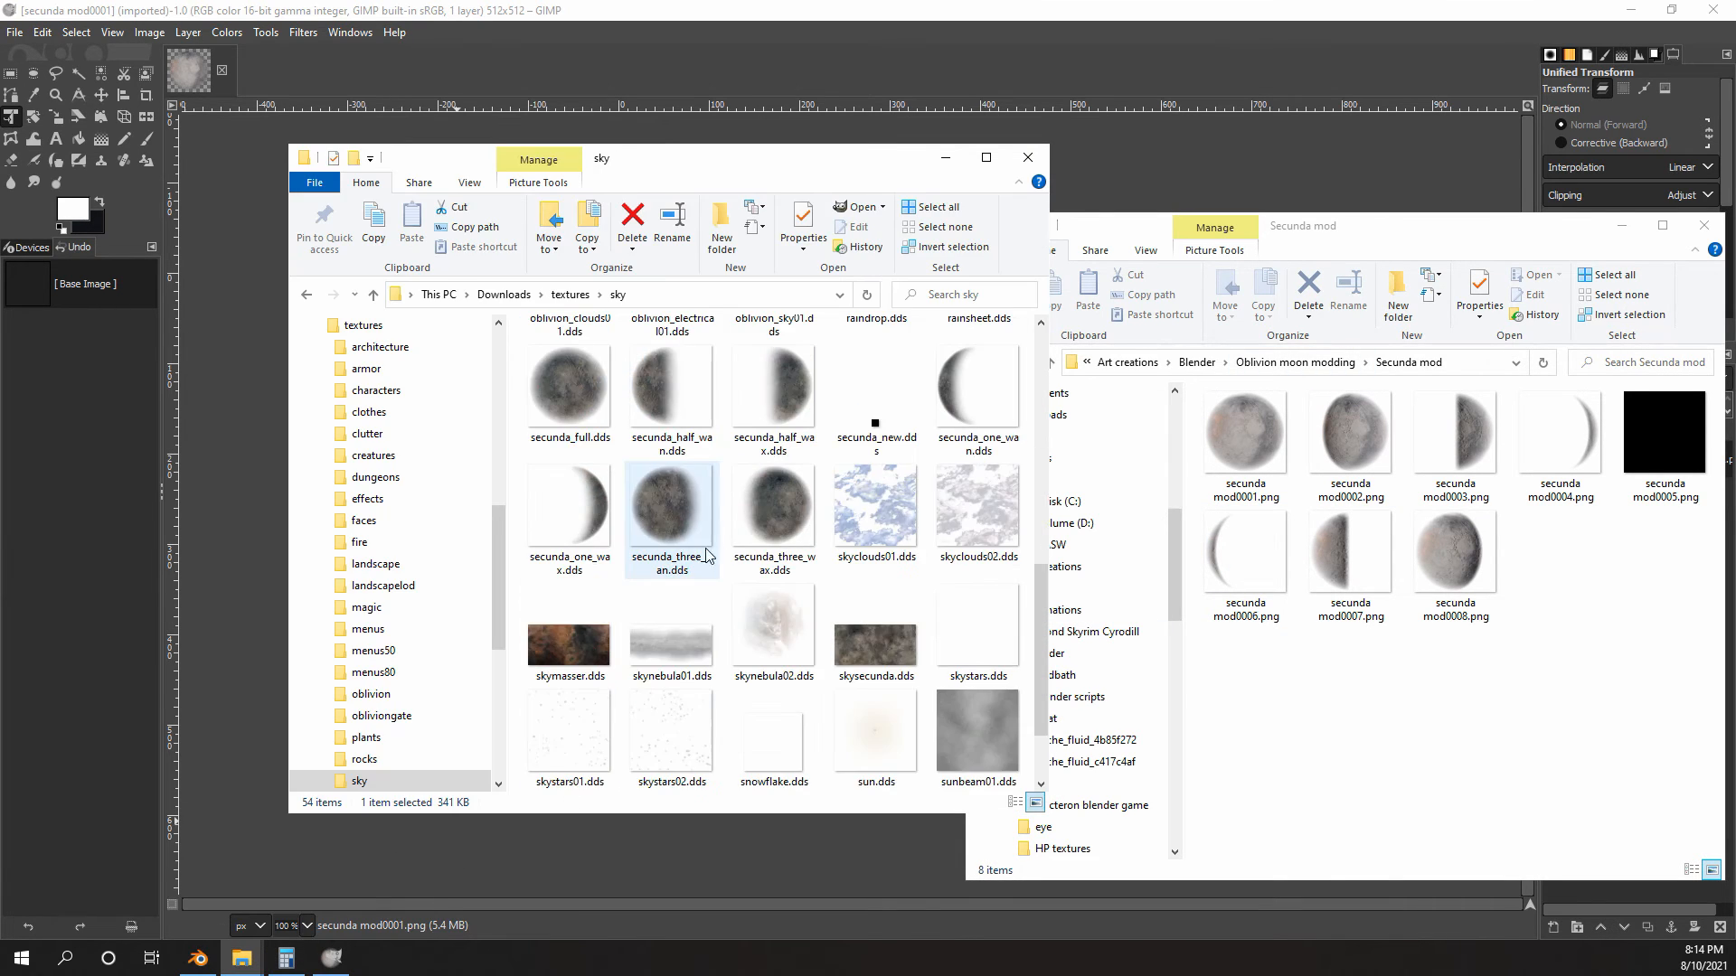
scroll(756, 523, up, 1)
click(579, 529)
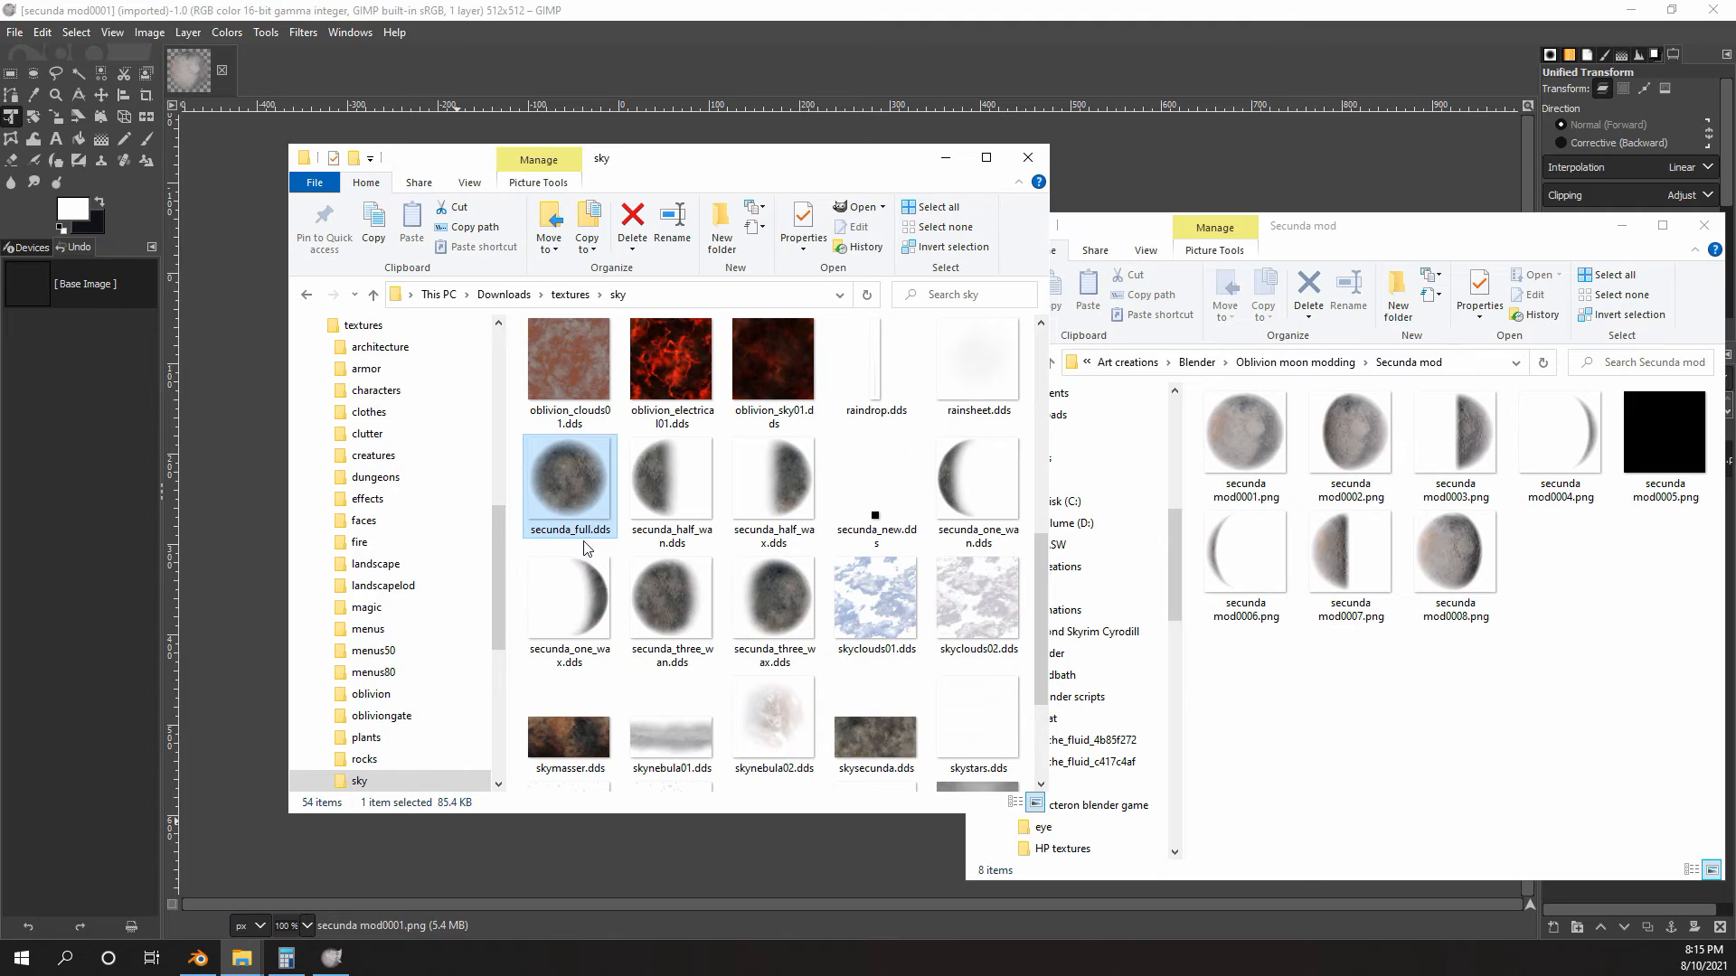
click(662, 490)
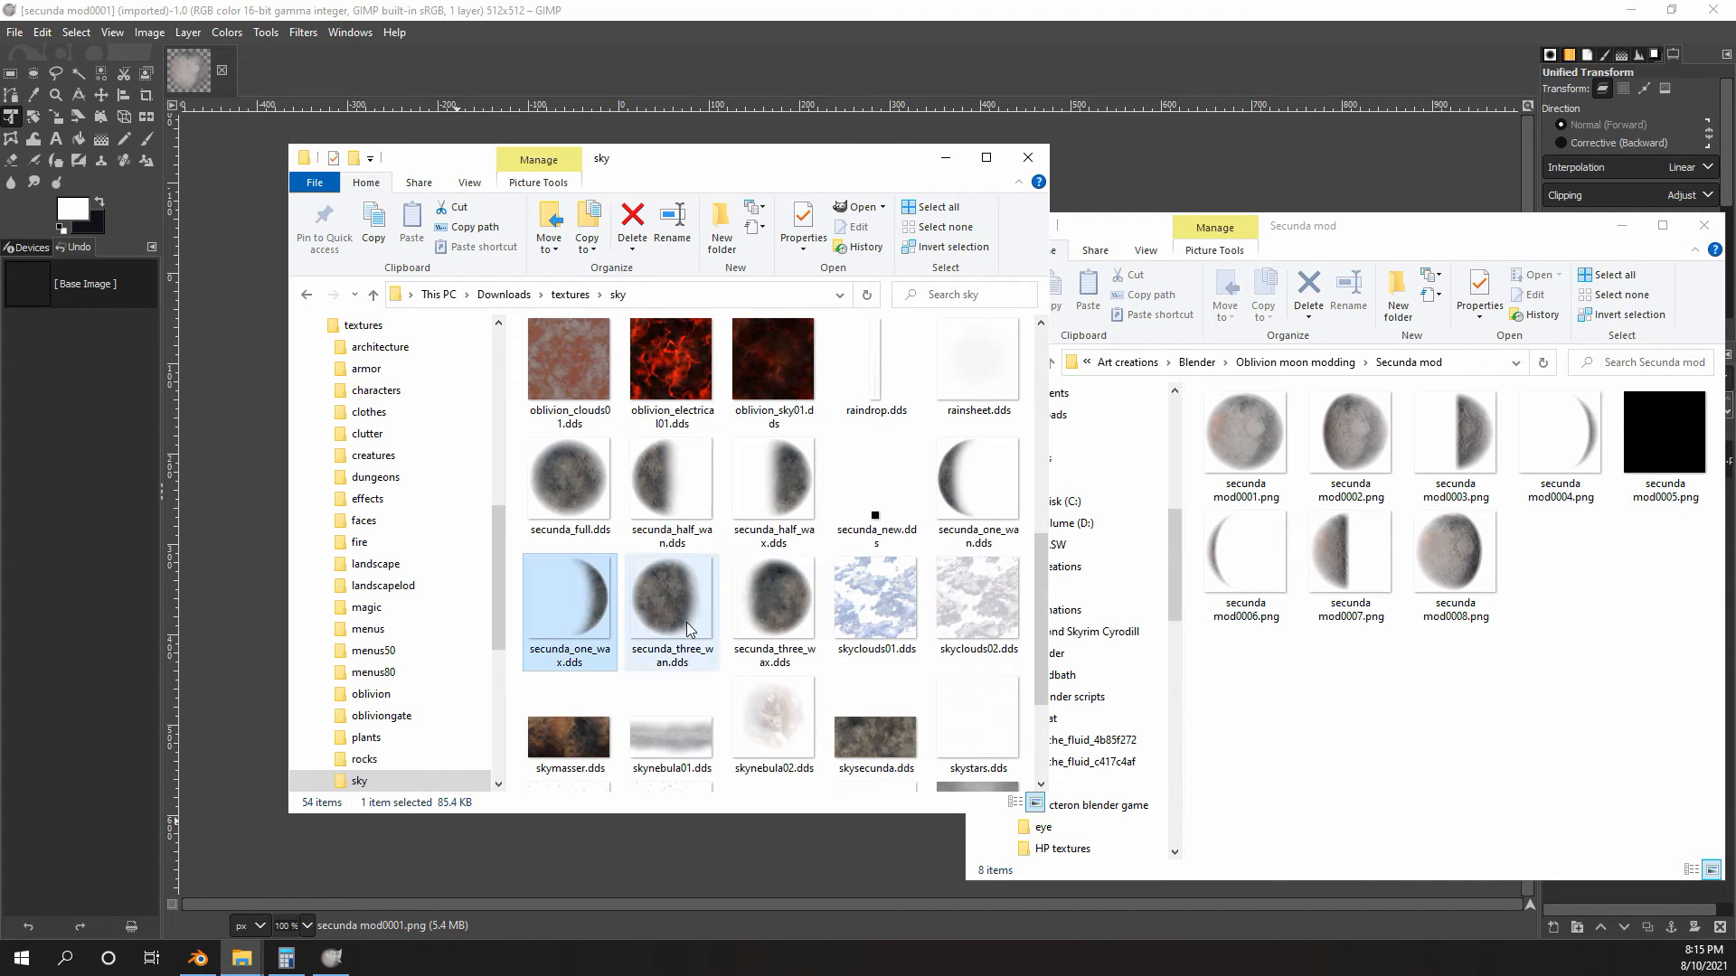
click(768, 605)
click(647, 621)
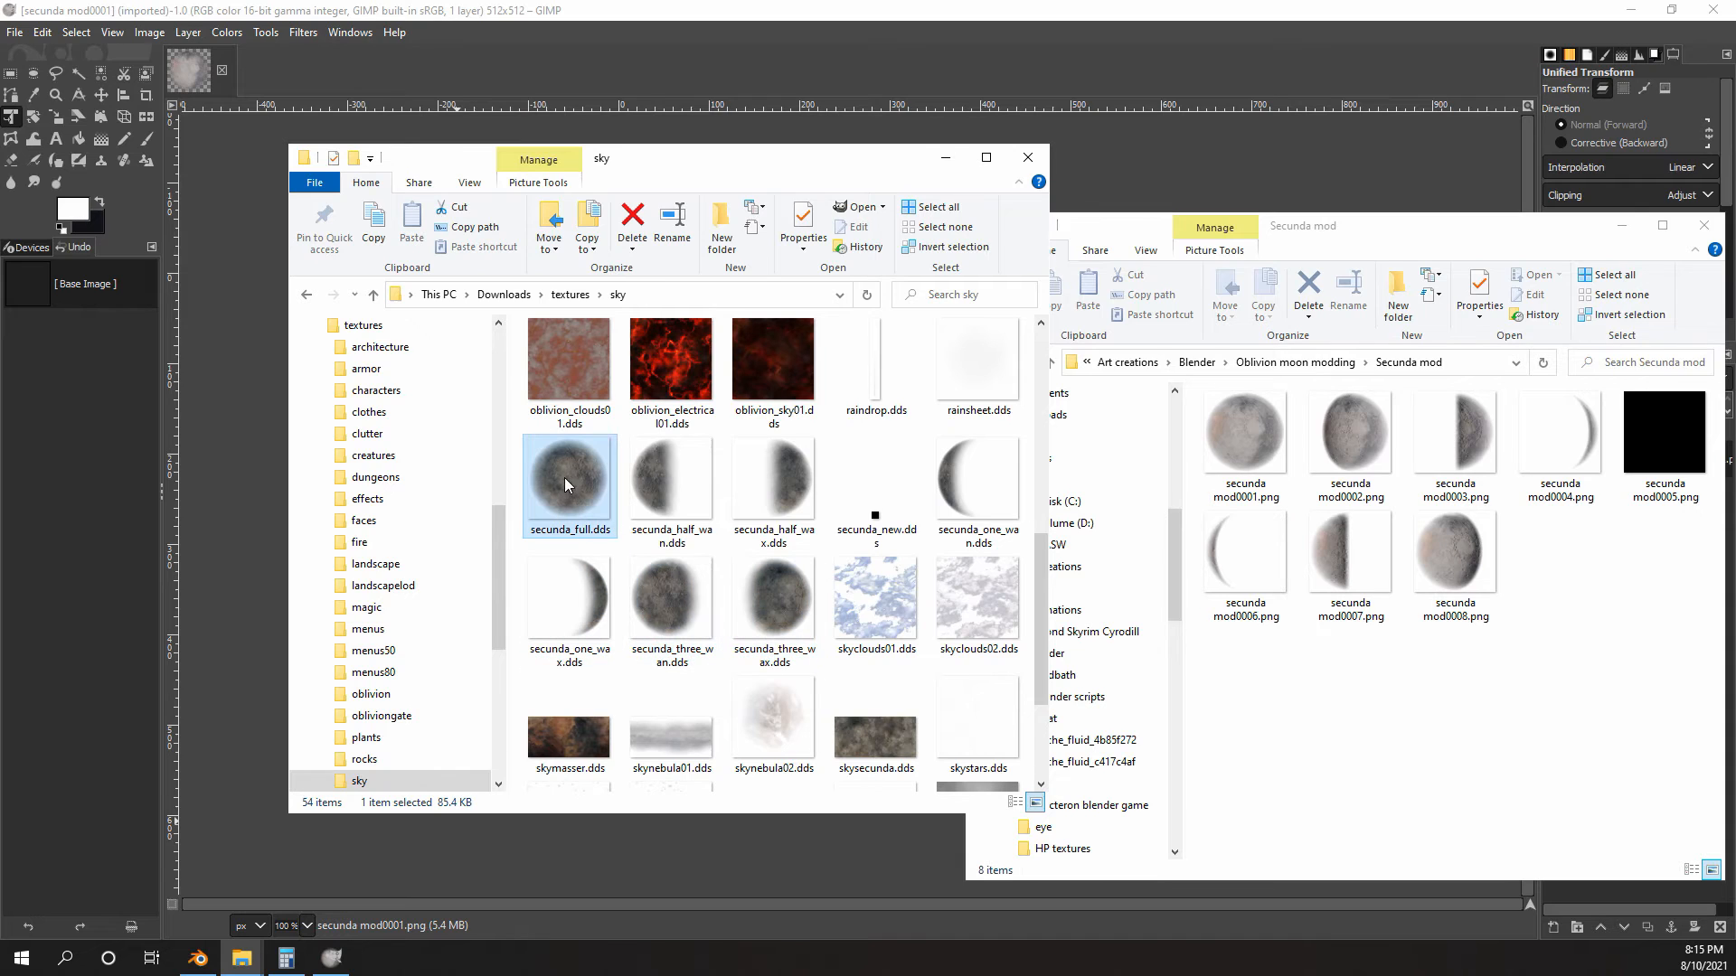
click(642, 479)
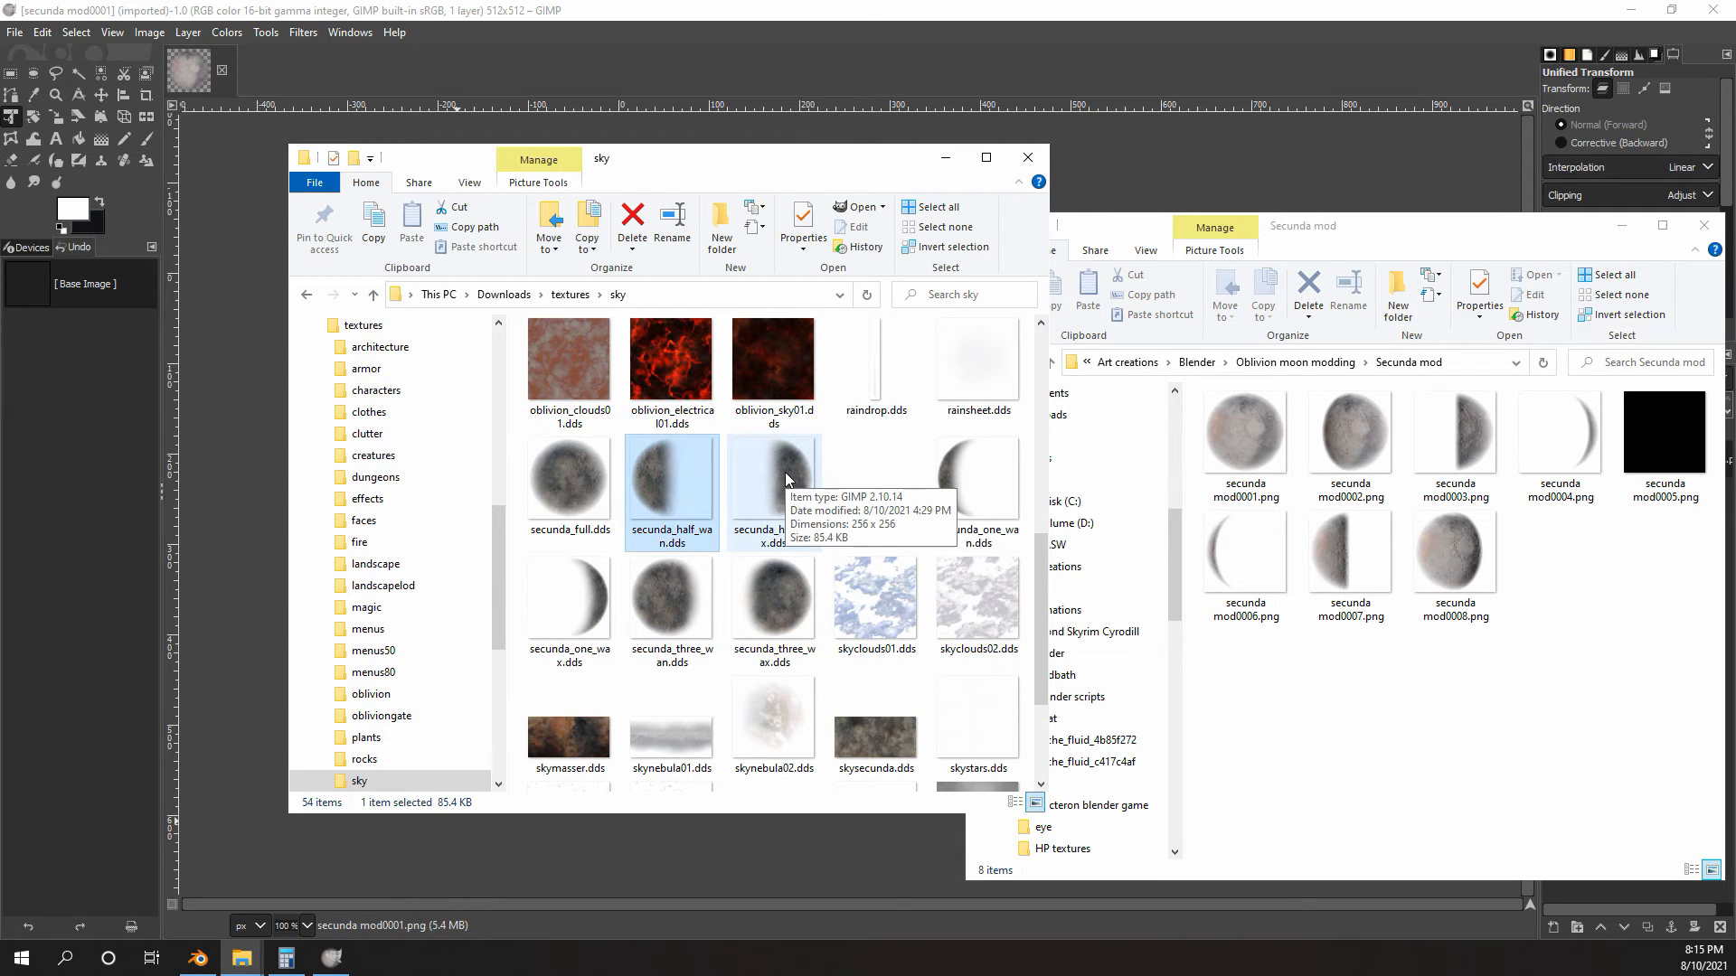
drag(1328, 231, 1224, 160)
click(839, 11)
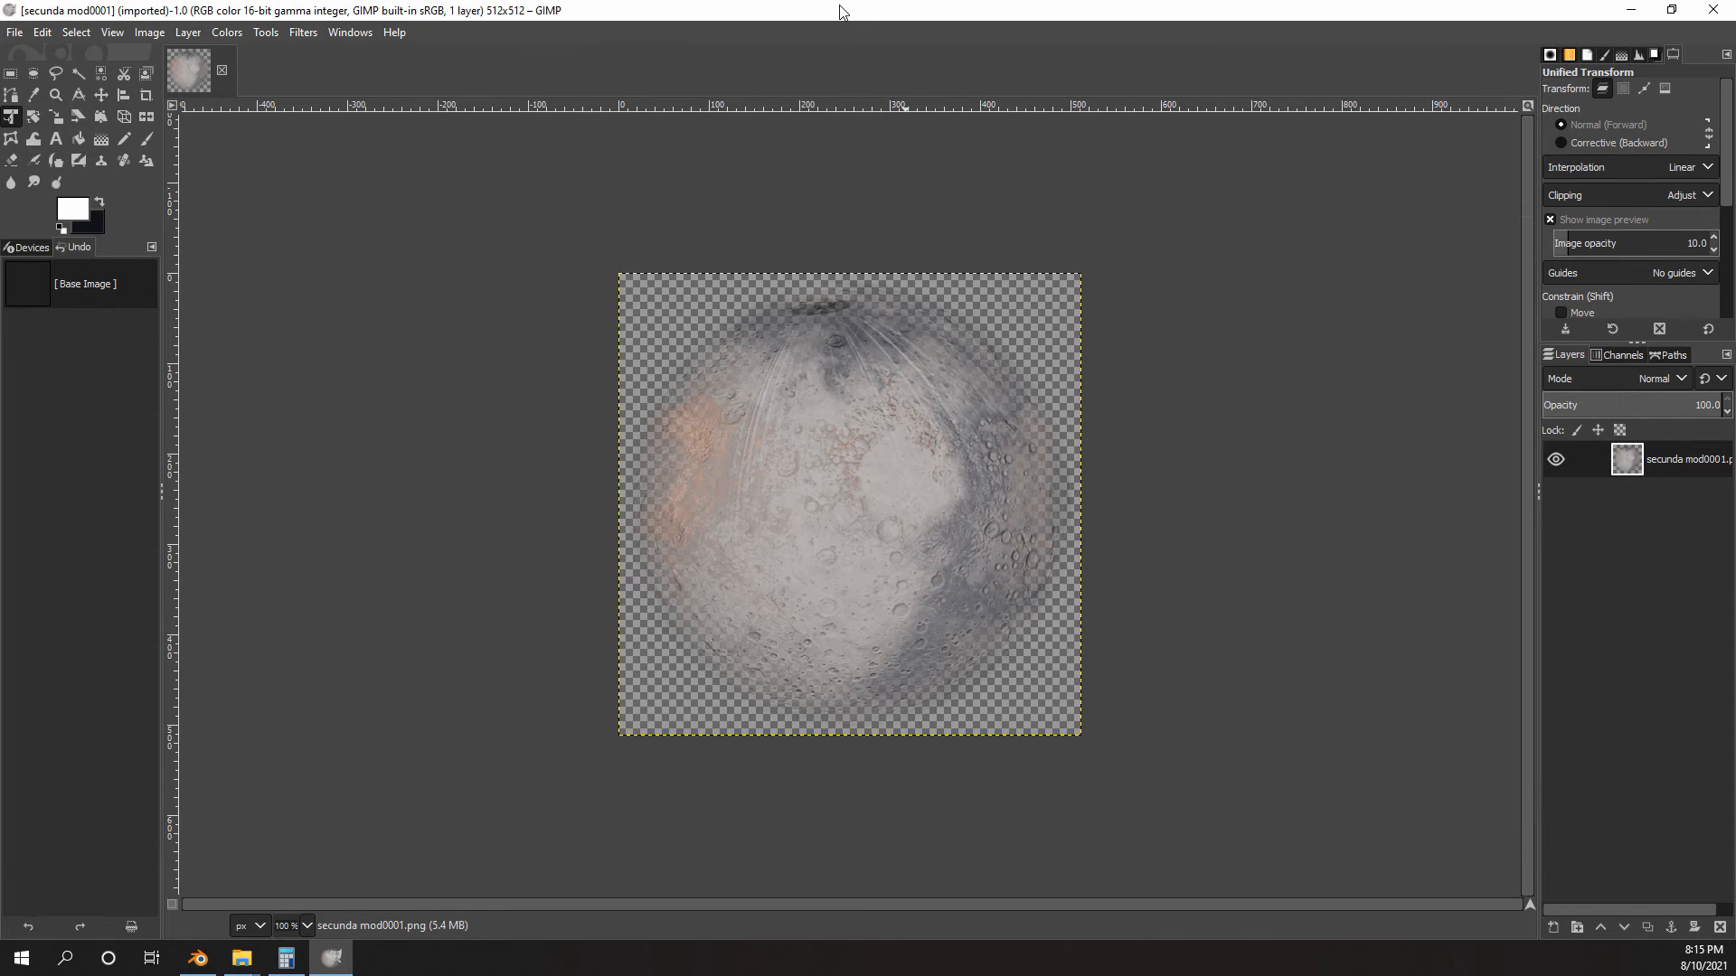
- Start exporting the full moon image and change the file extension in its export name to dds
click(15, 32)
click(70, 316)
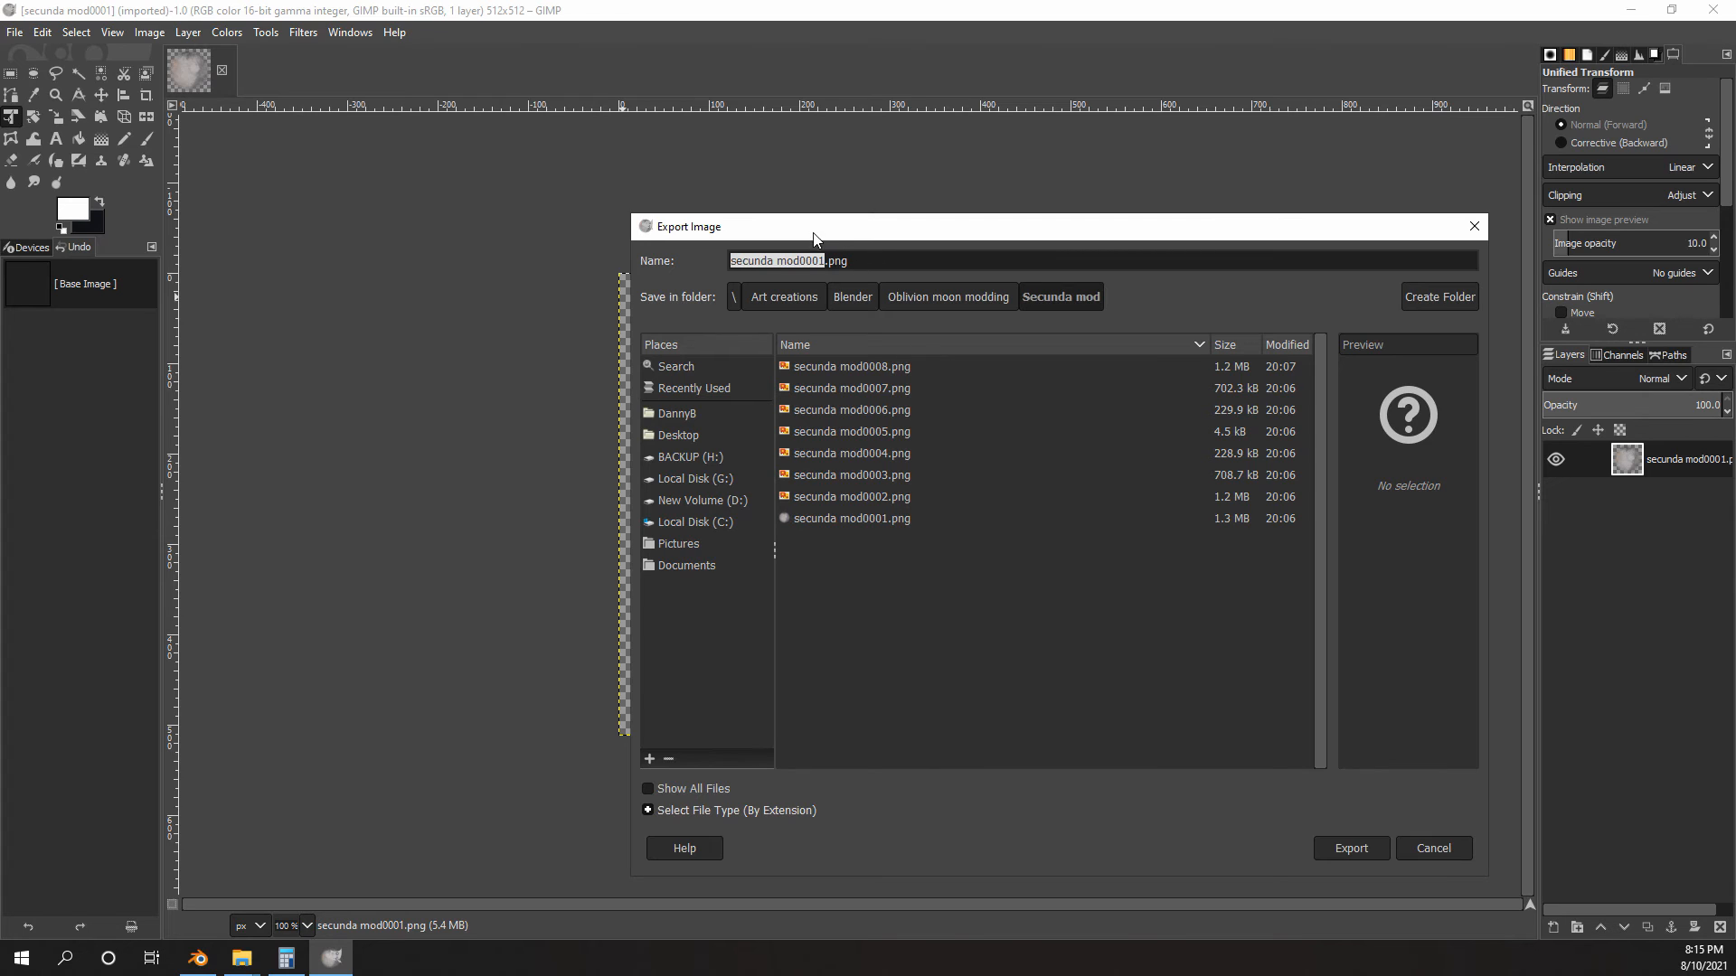
drag(813, 238, 733, 165)
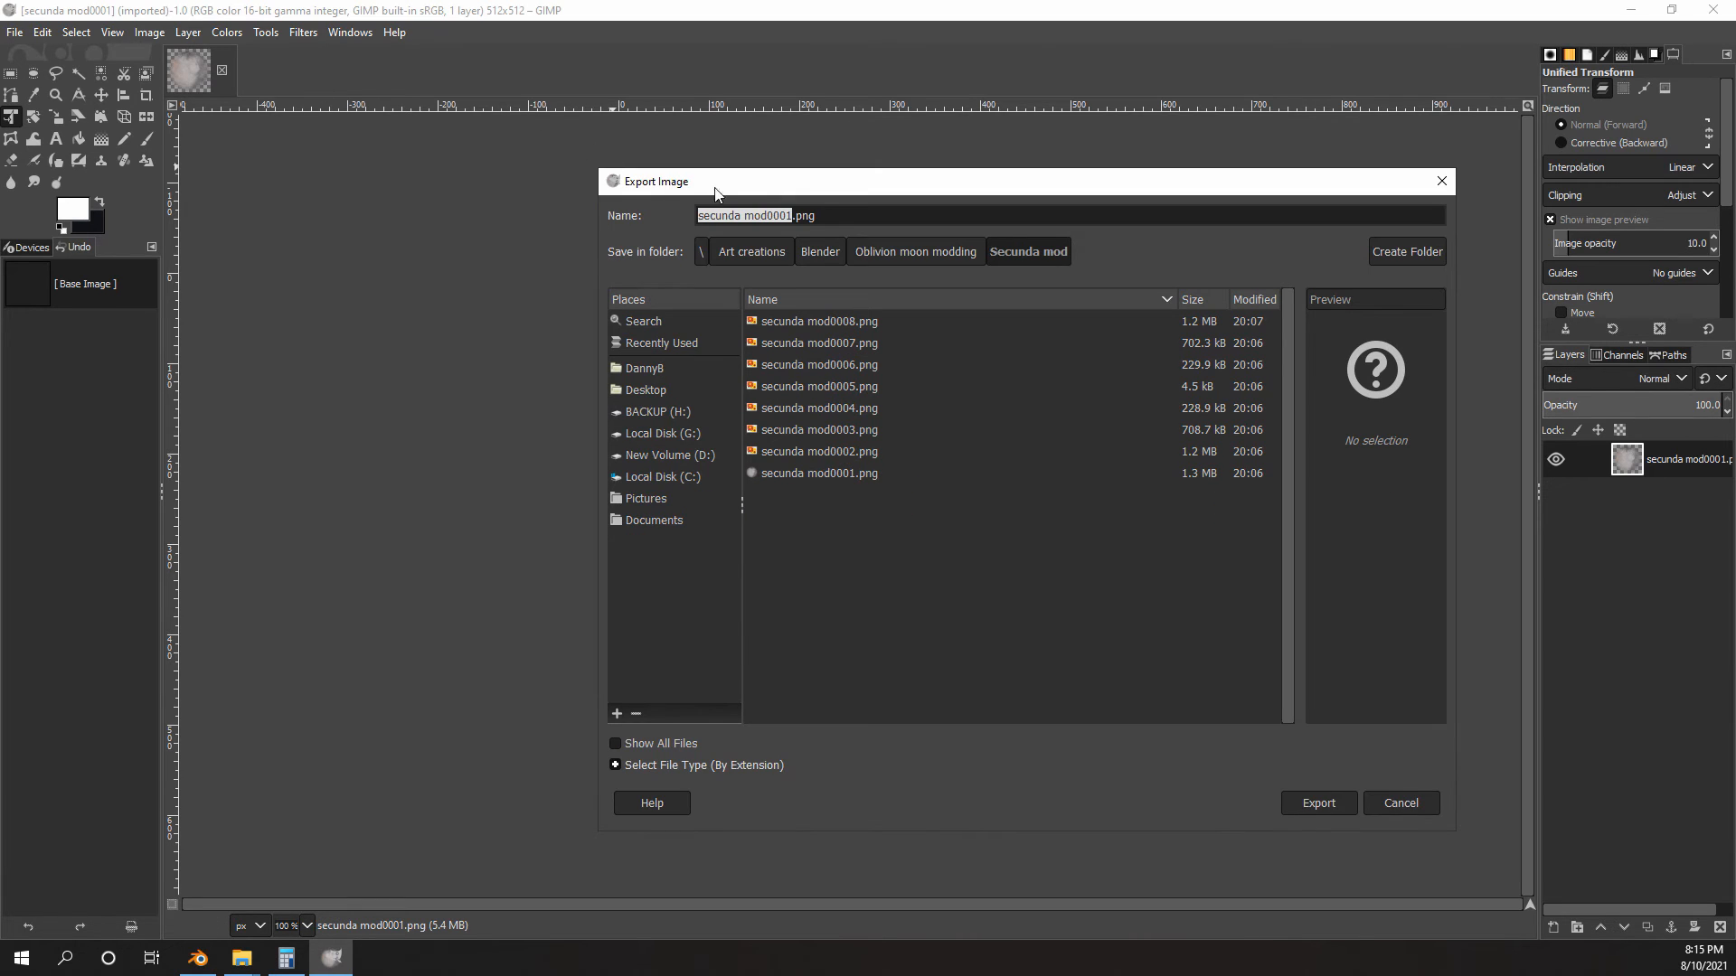
click(832, 218)
key(BackSpace)
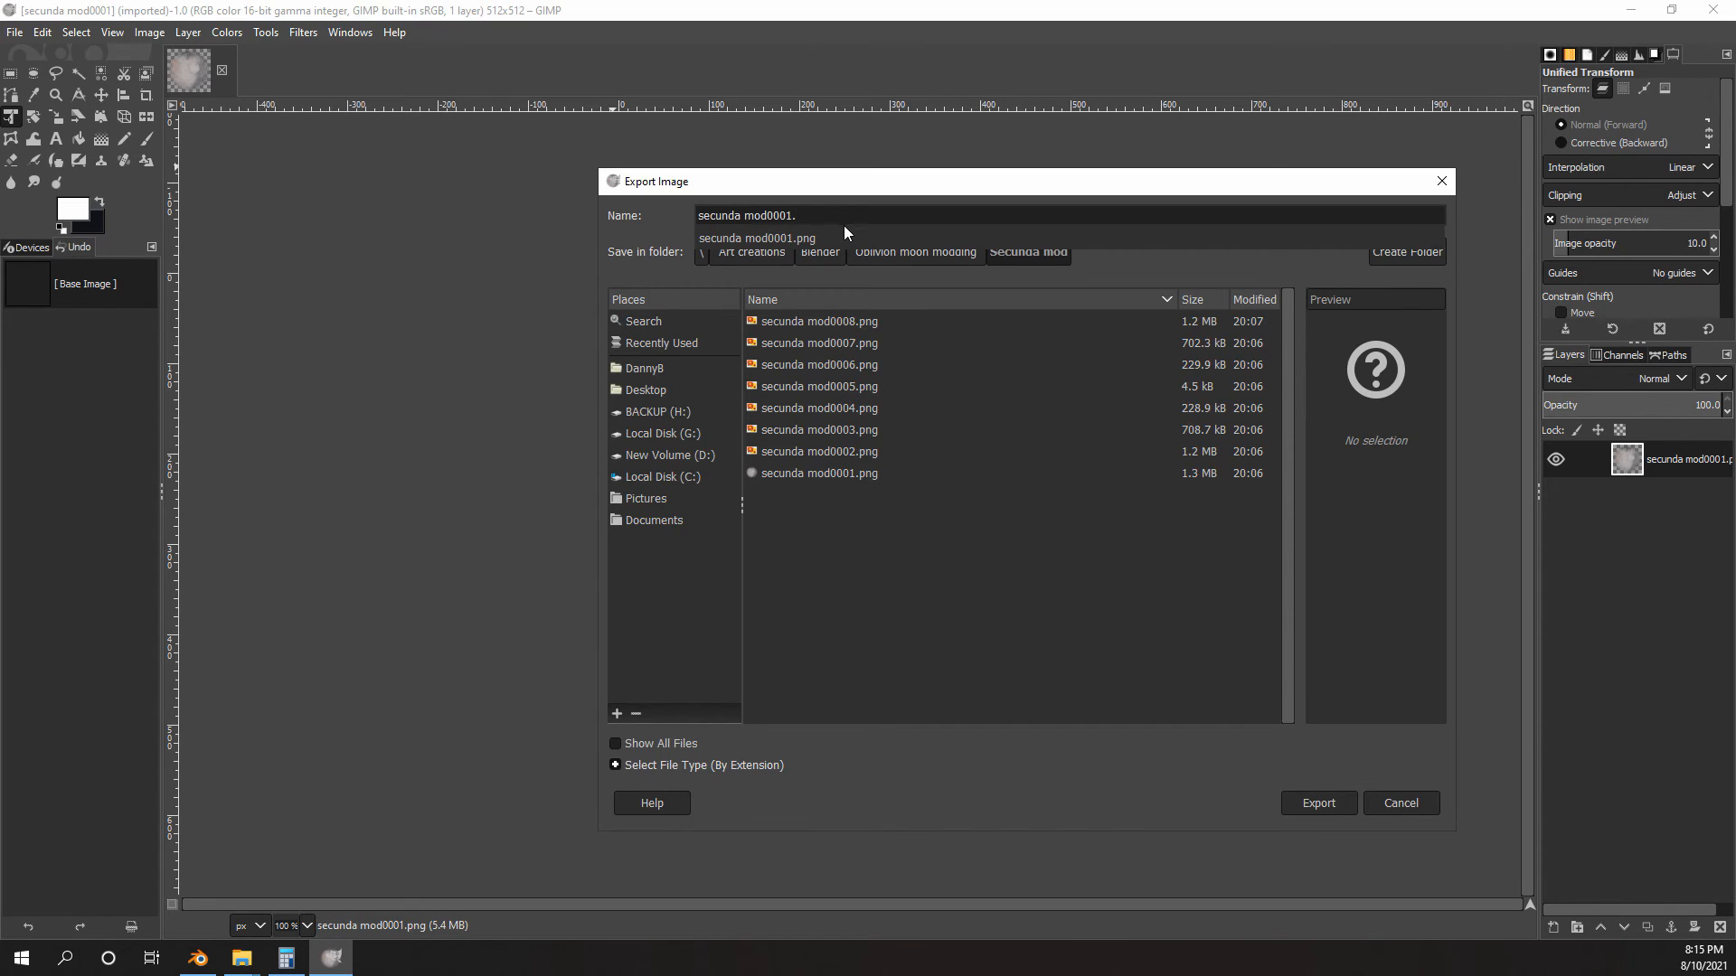
click(821, 175)
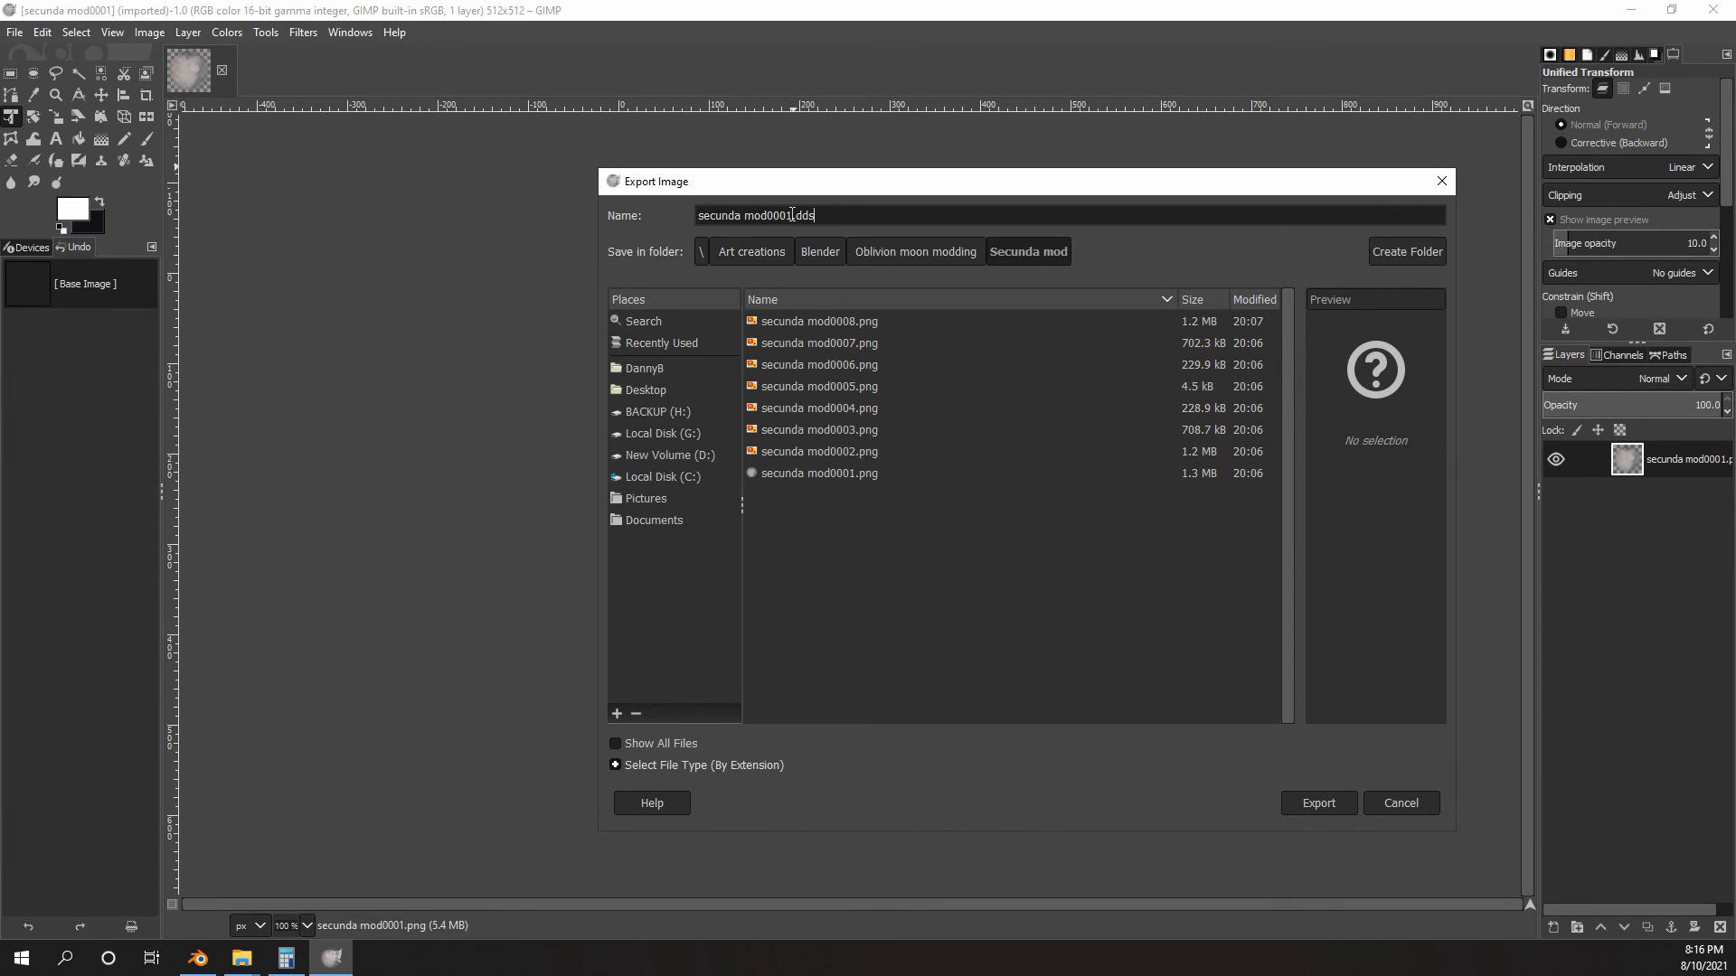
- Check the original full moon texture's name in the extracted sky folder and rename the export to secunda_full.dds
drag(787, 215, 664, 217)
click(242, 958)
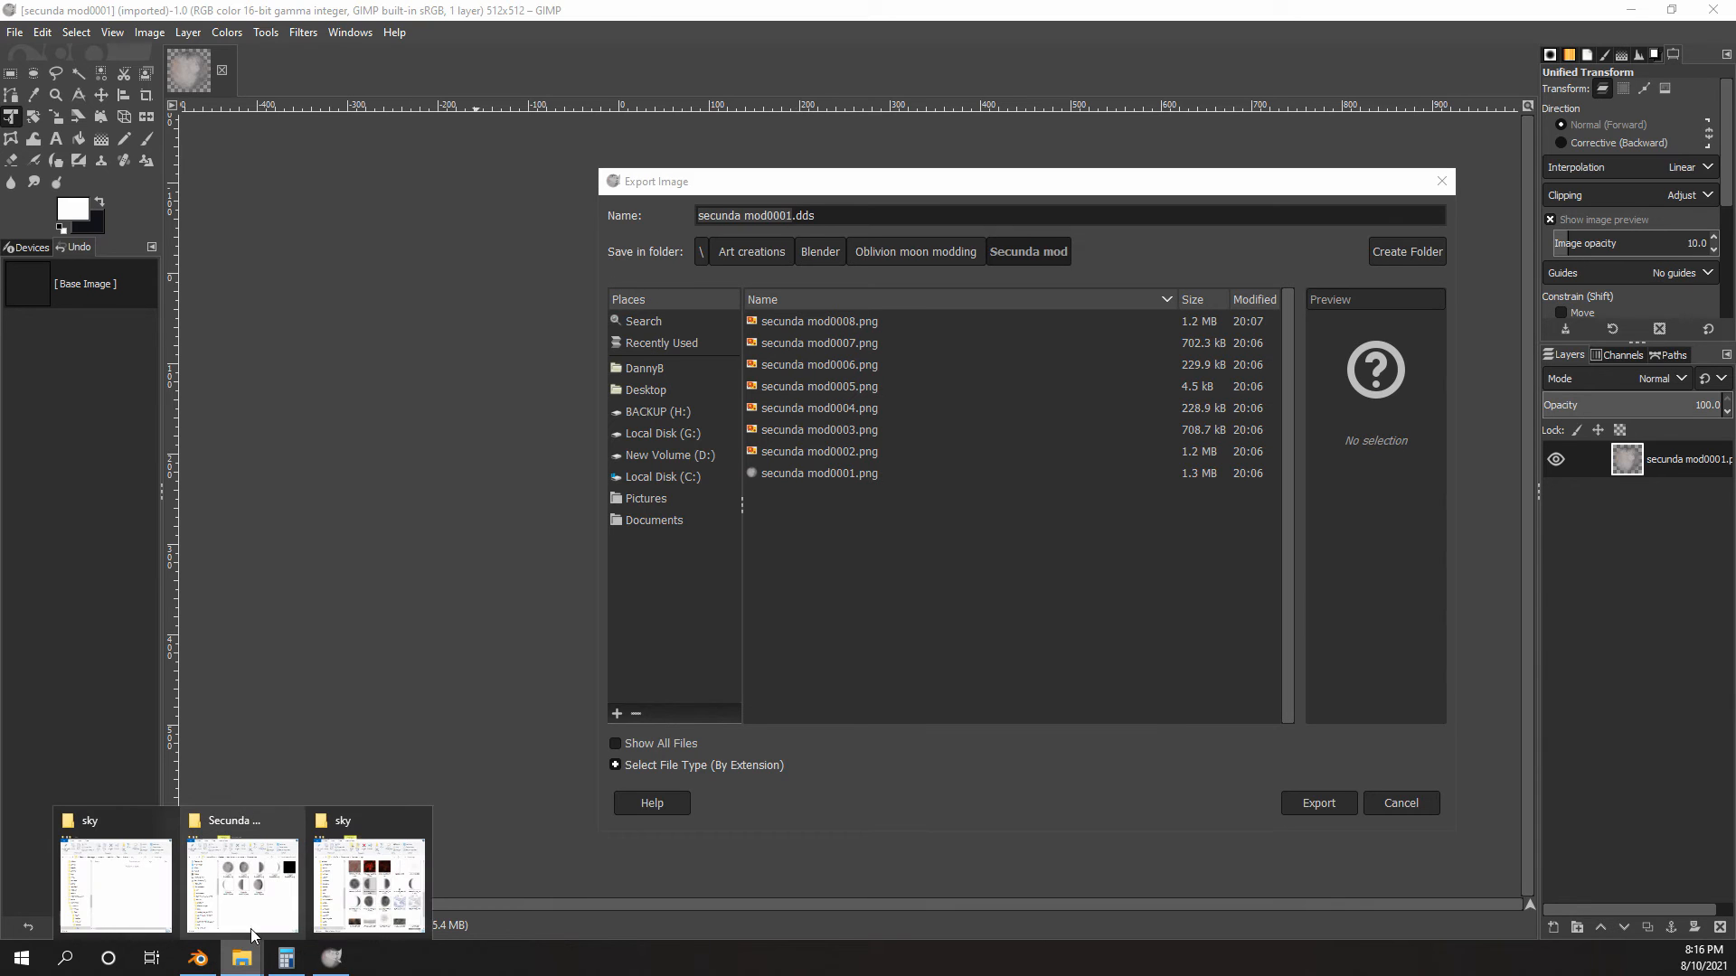
click(389, 886)
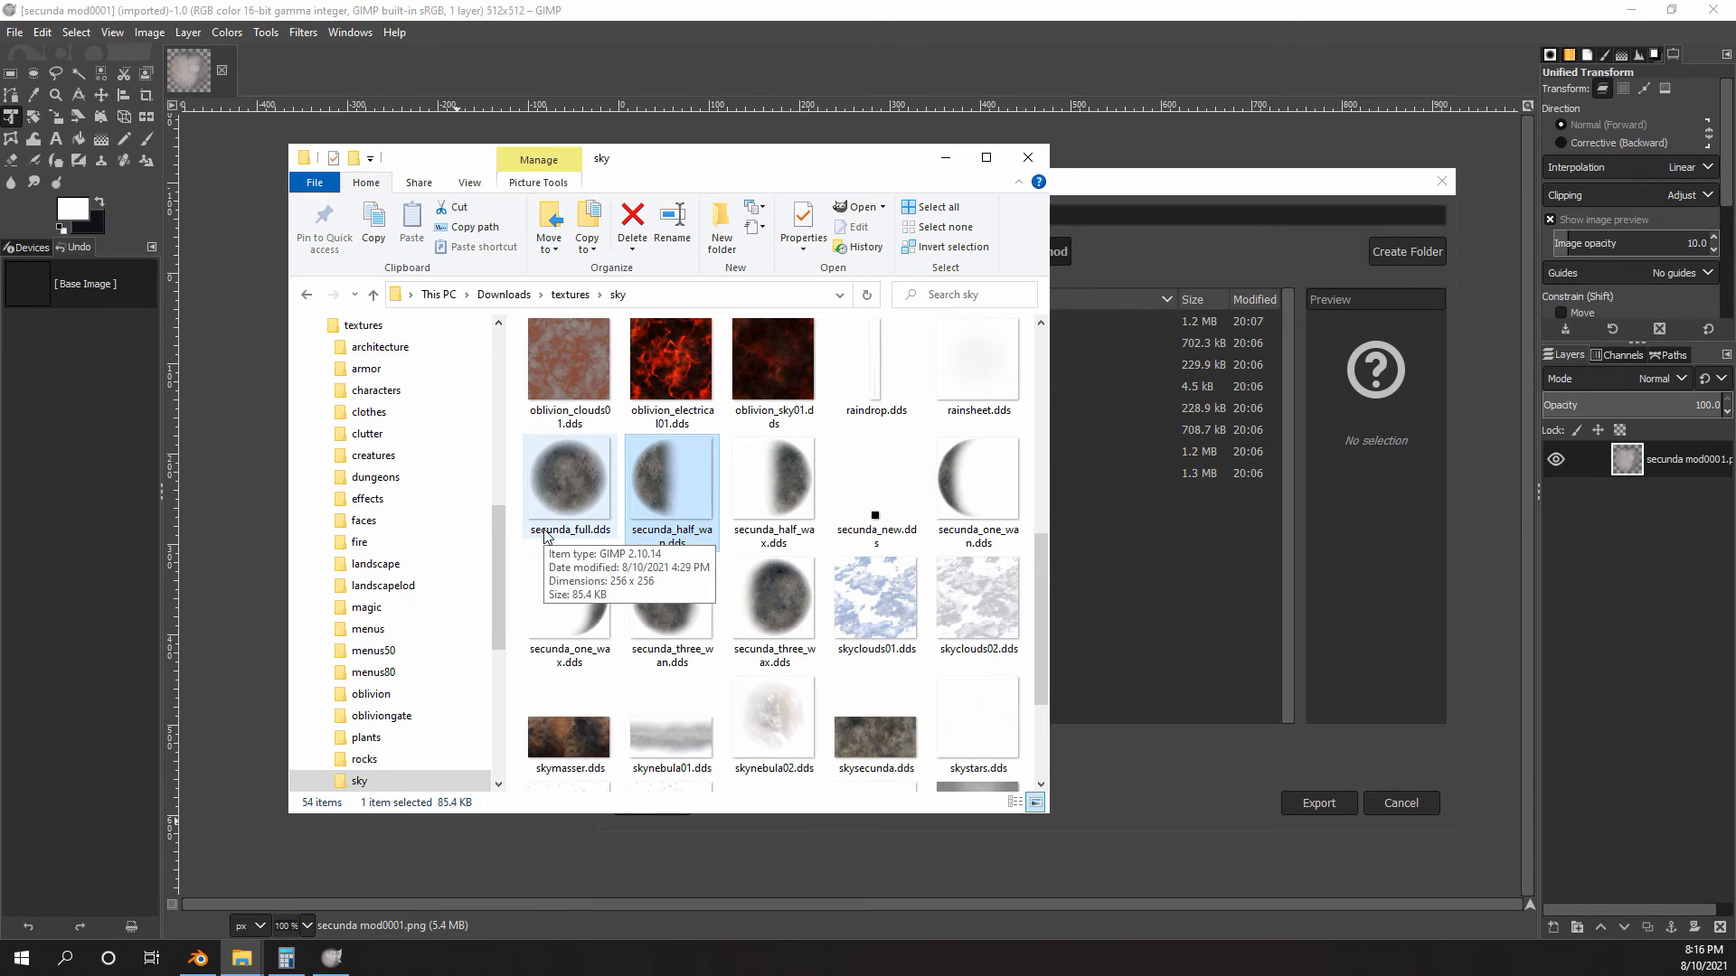
click(1152, 180)
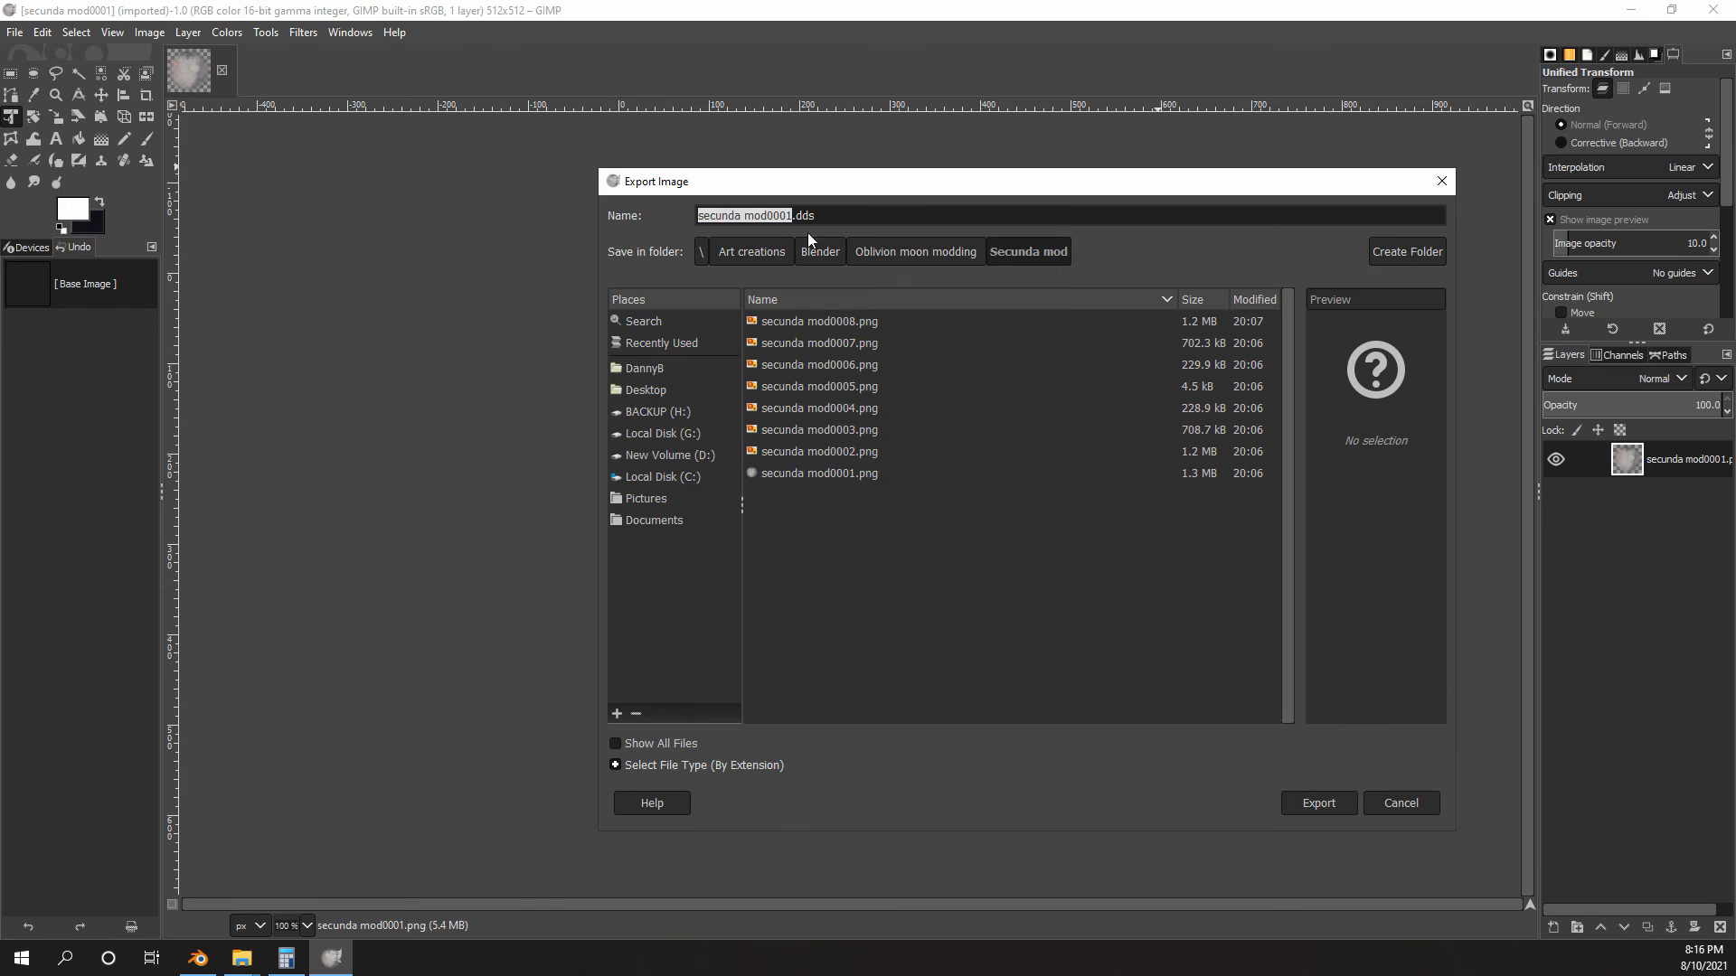
click(791, 215)
key(BackSpace)
key(BackSpace)
key(BackSpace)
key(BackSpace)
key(BackSpace)
key(BackSpace)
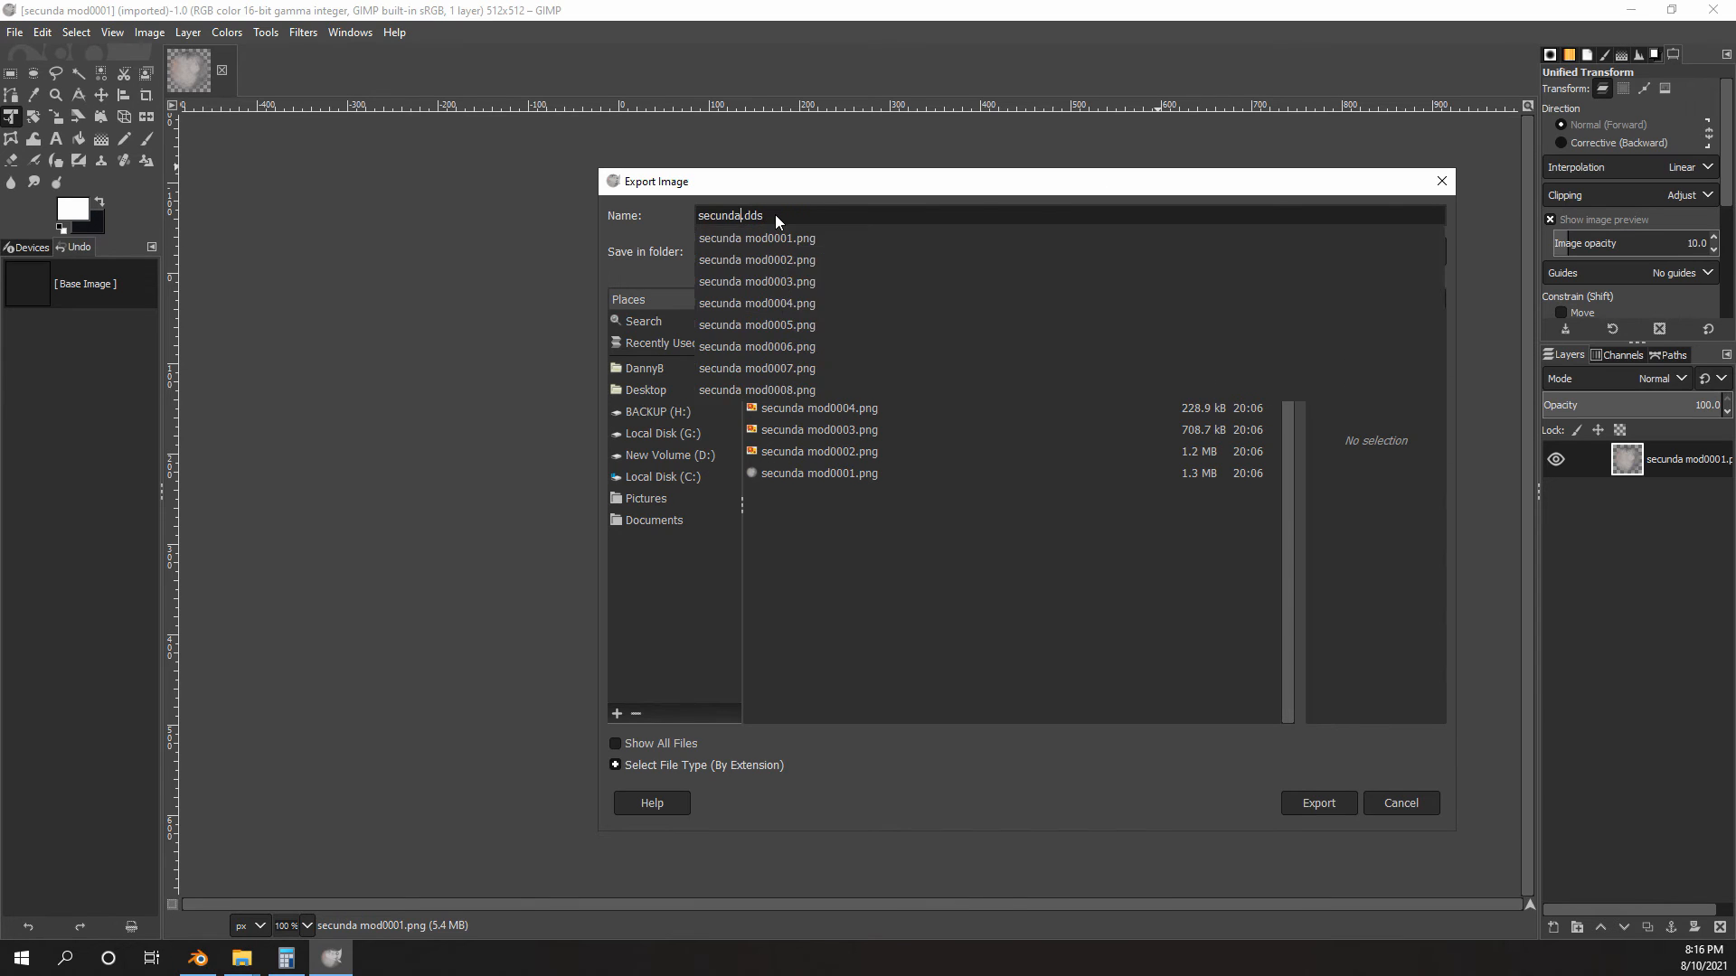
text(_full)
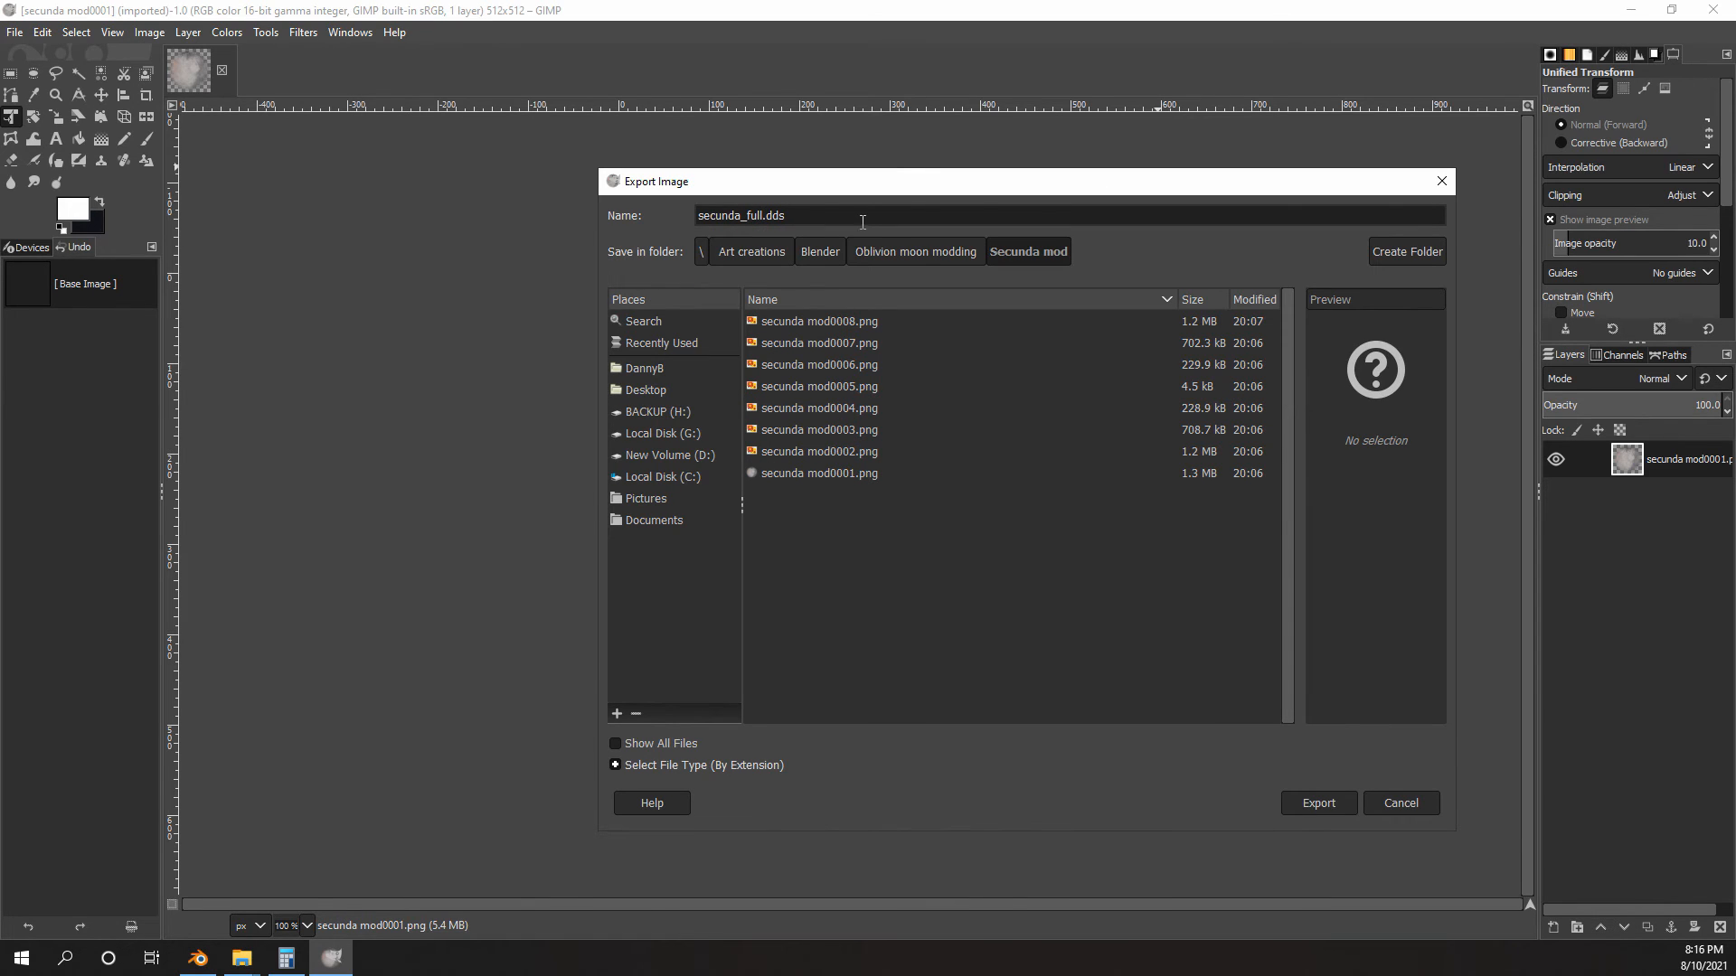
- Create a folder named secunda dds inside the Secunda mod folder as the export destination
drag(923, 185, 845, 165)
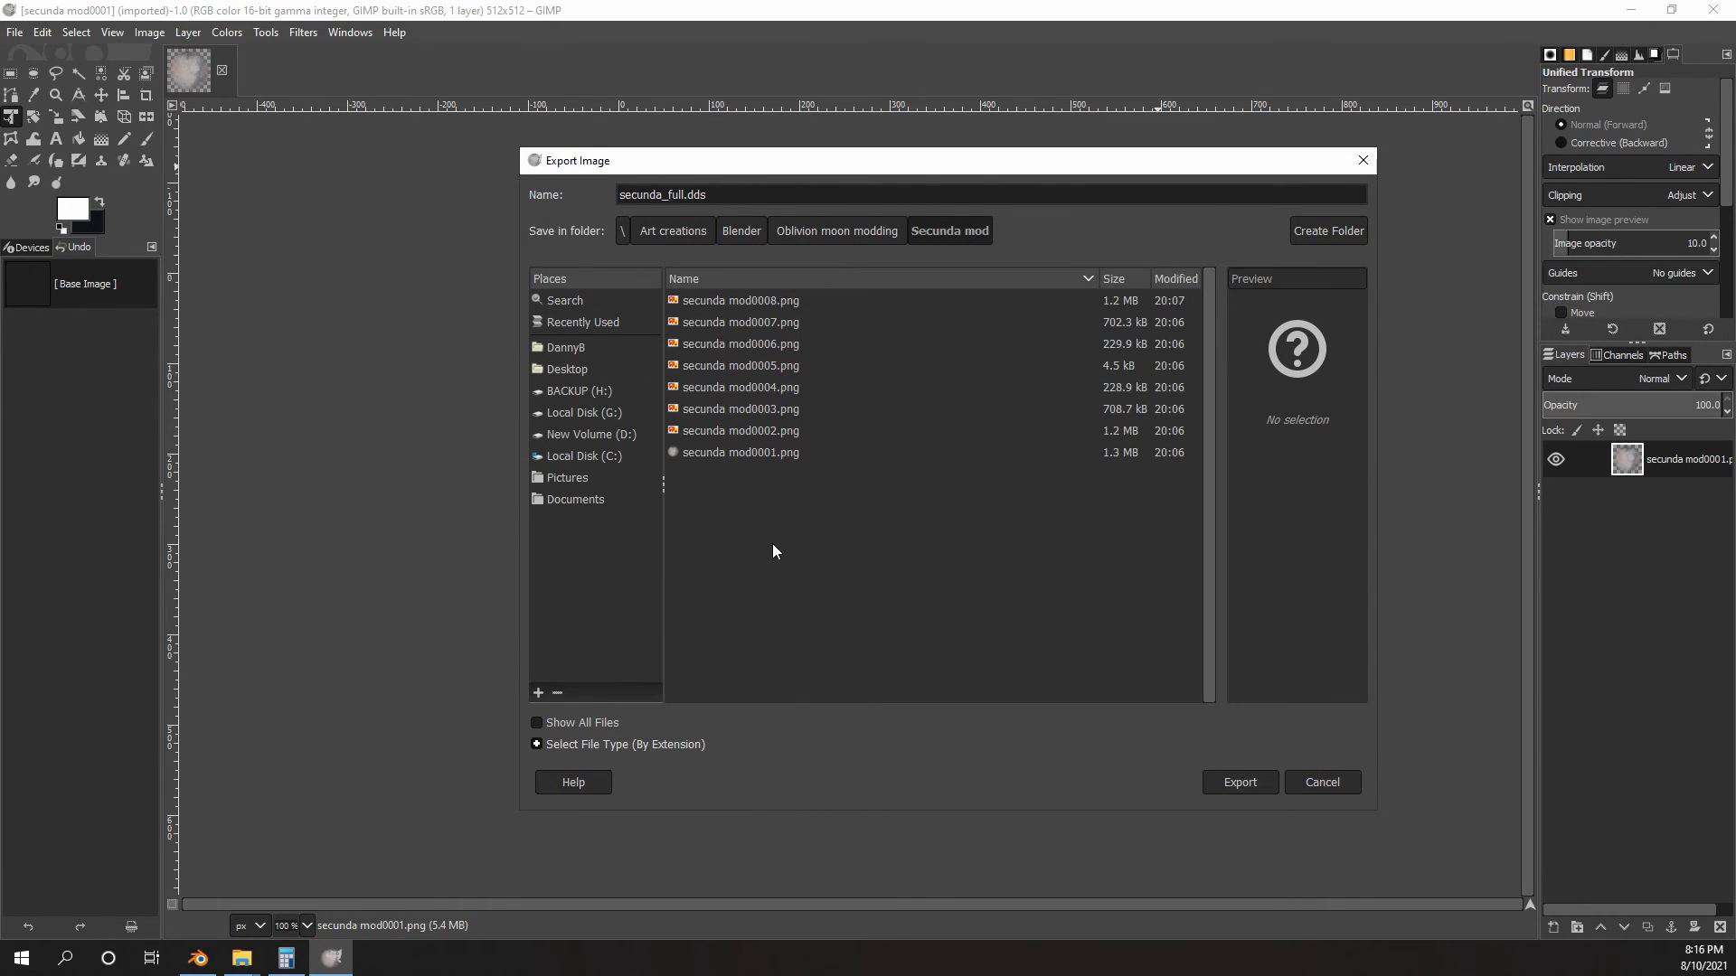
right_click(749, 496)
click(738, 637)
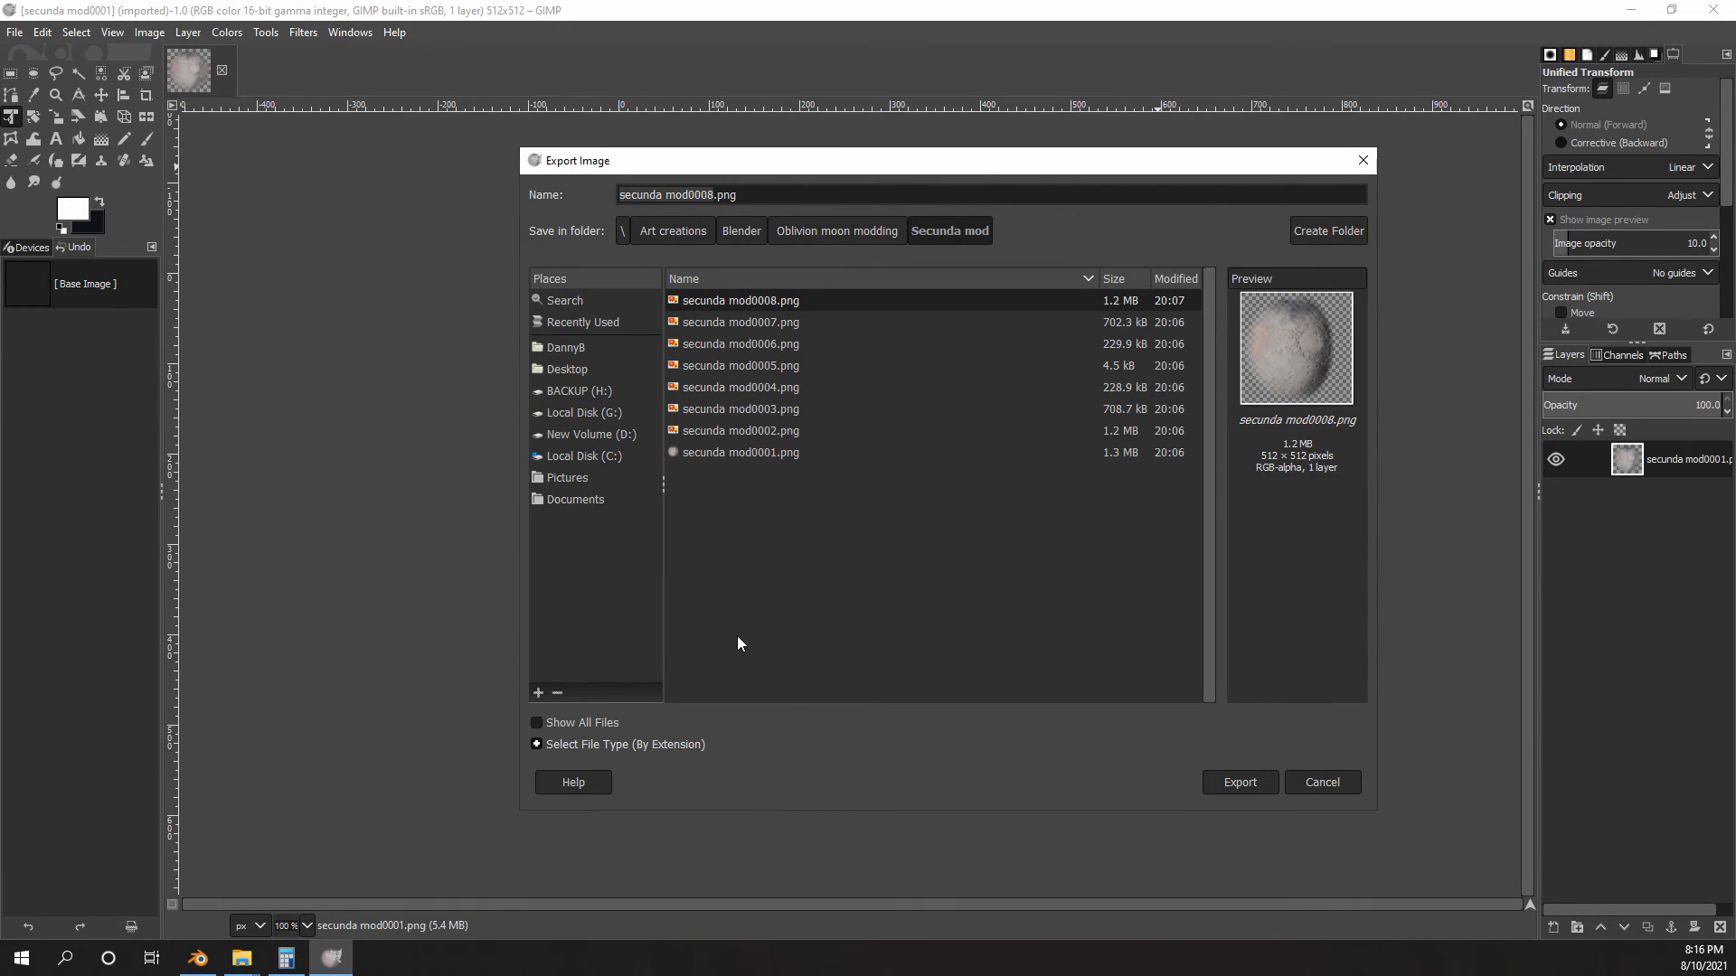
click(1334, 231)
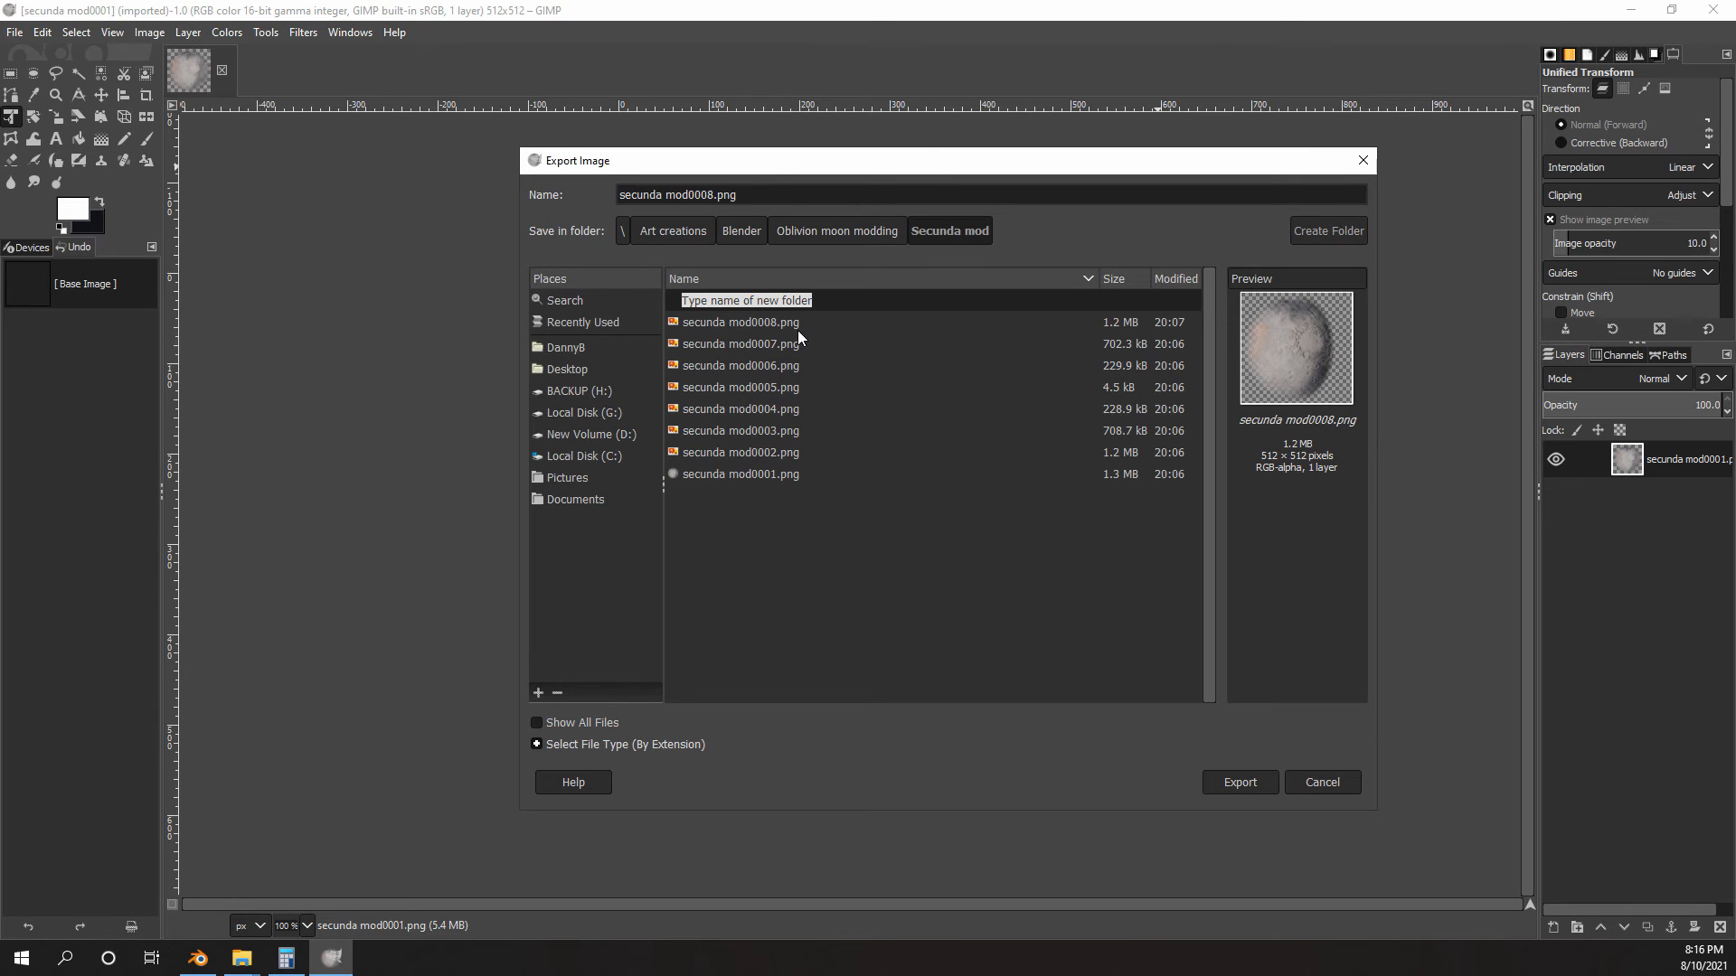
text(secunda dds)
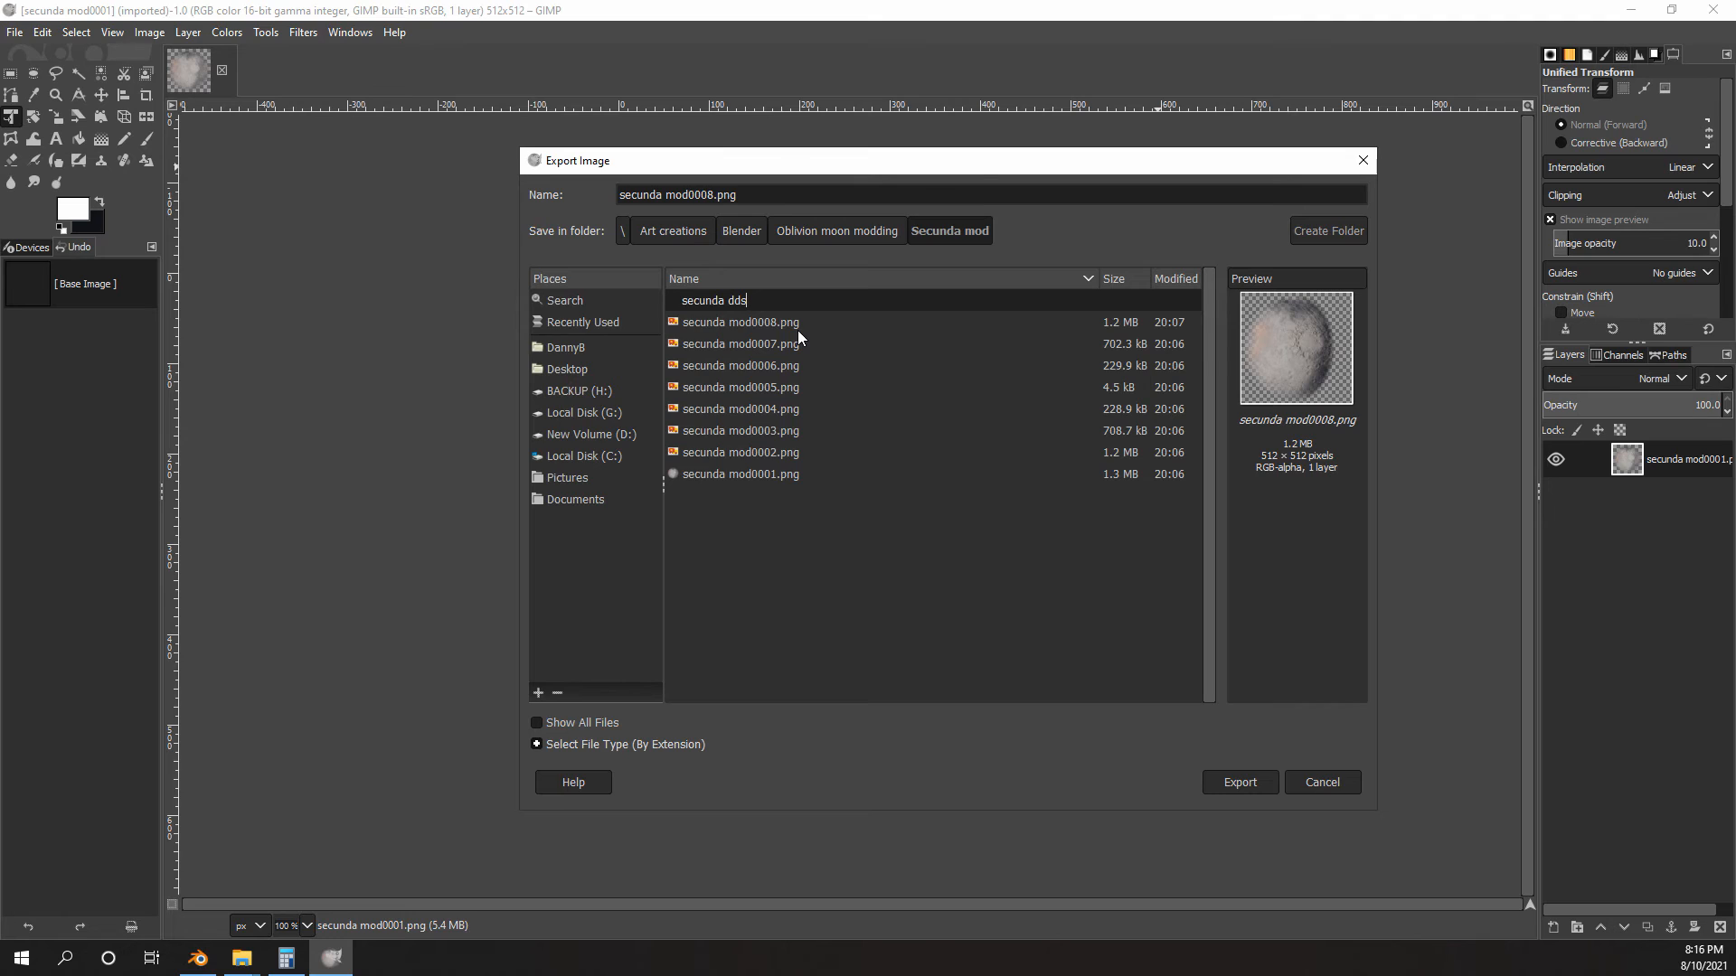
key(Return)
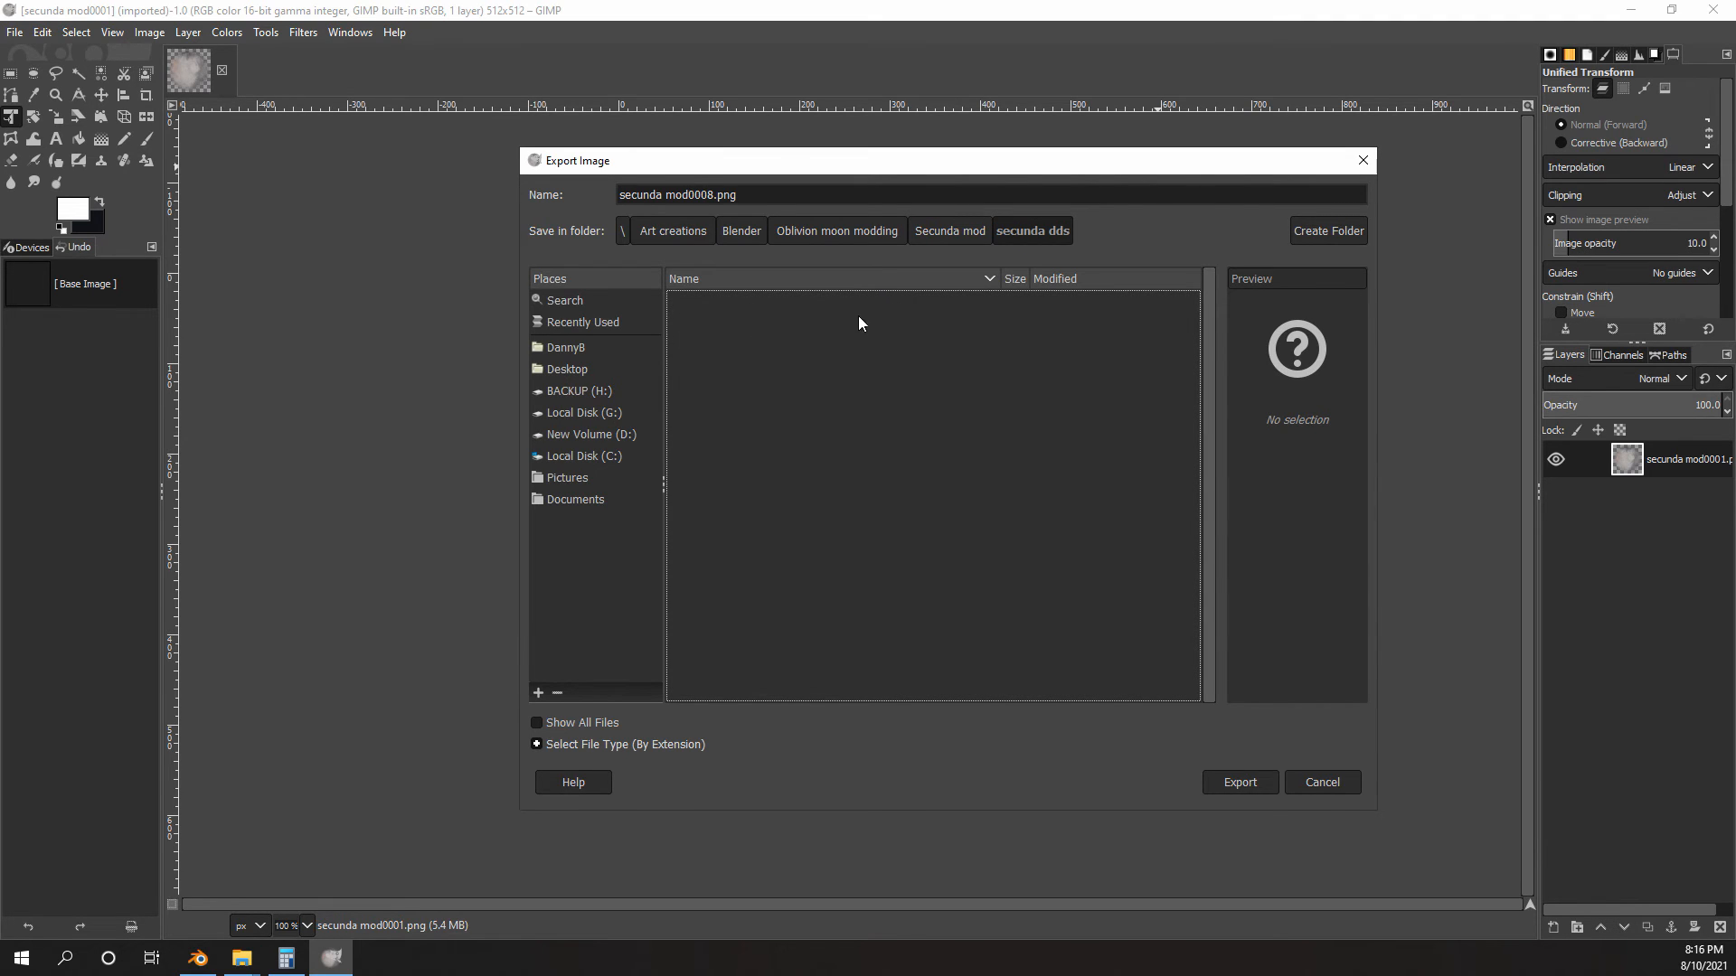
- Set the export name to secunda_full.dds in the secunda dds folder and proceed to the DDS options
click(713, 195)
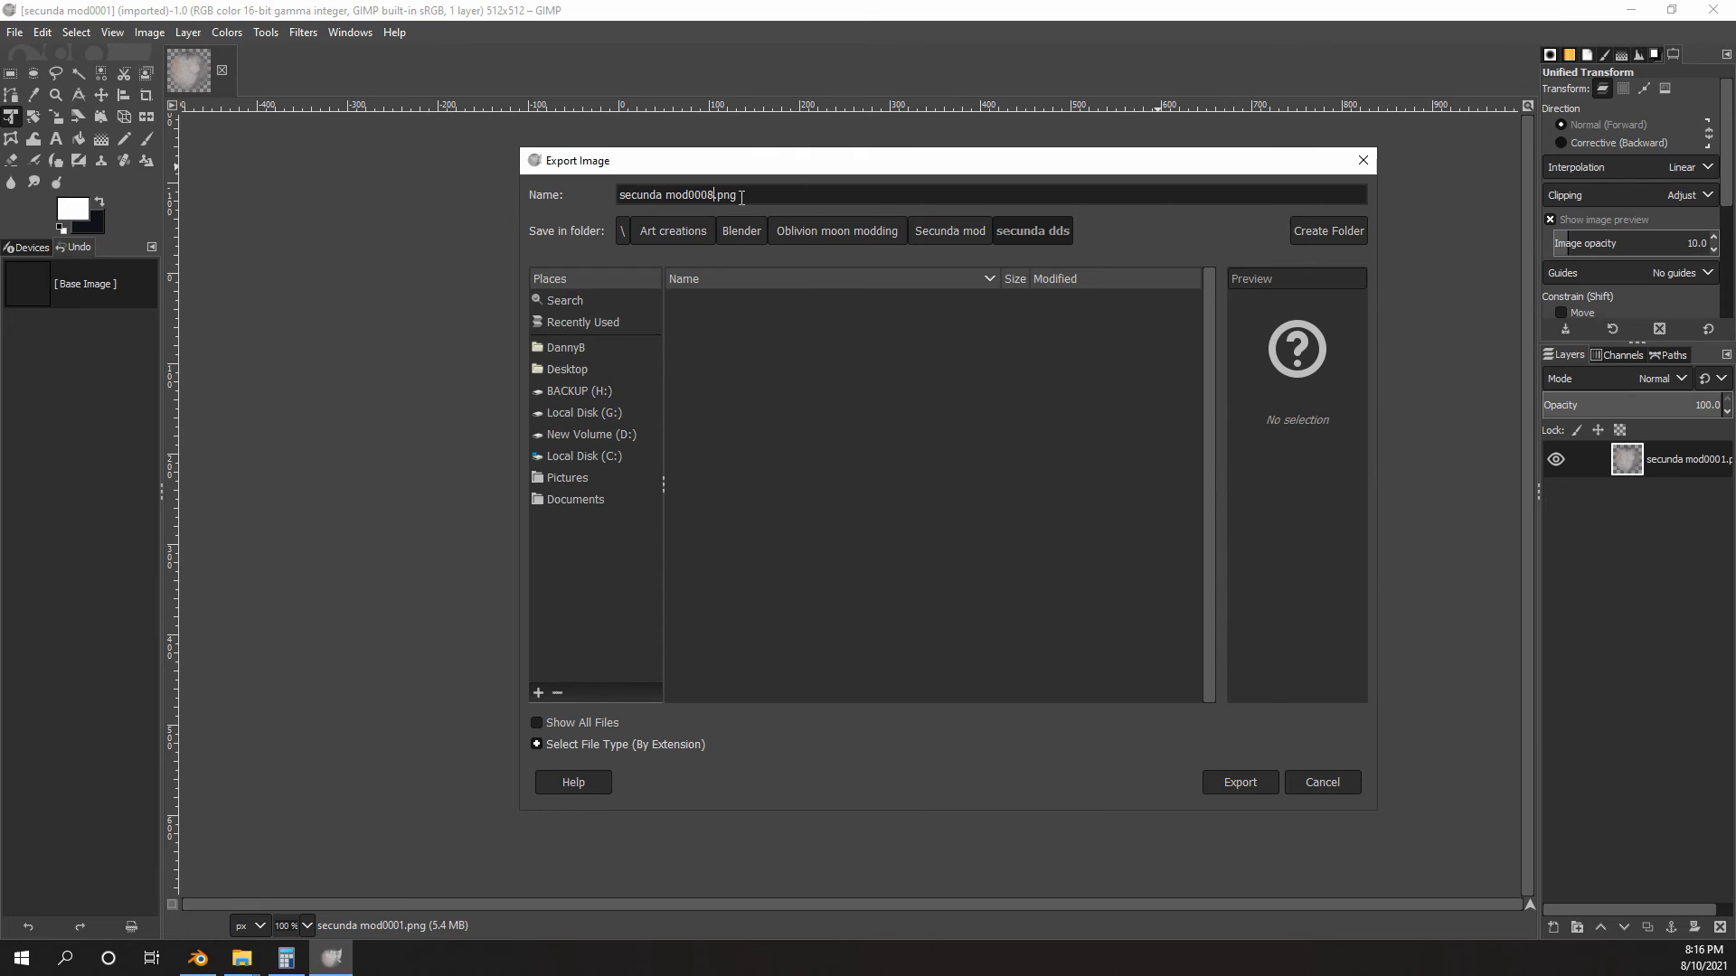
double_click(732, 195)
text(dds)
drag(713, 196, 663, 197)
text(full)
click(1243, 783)
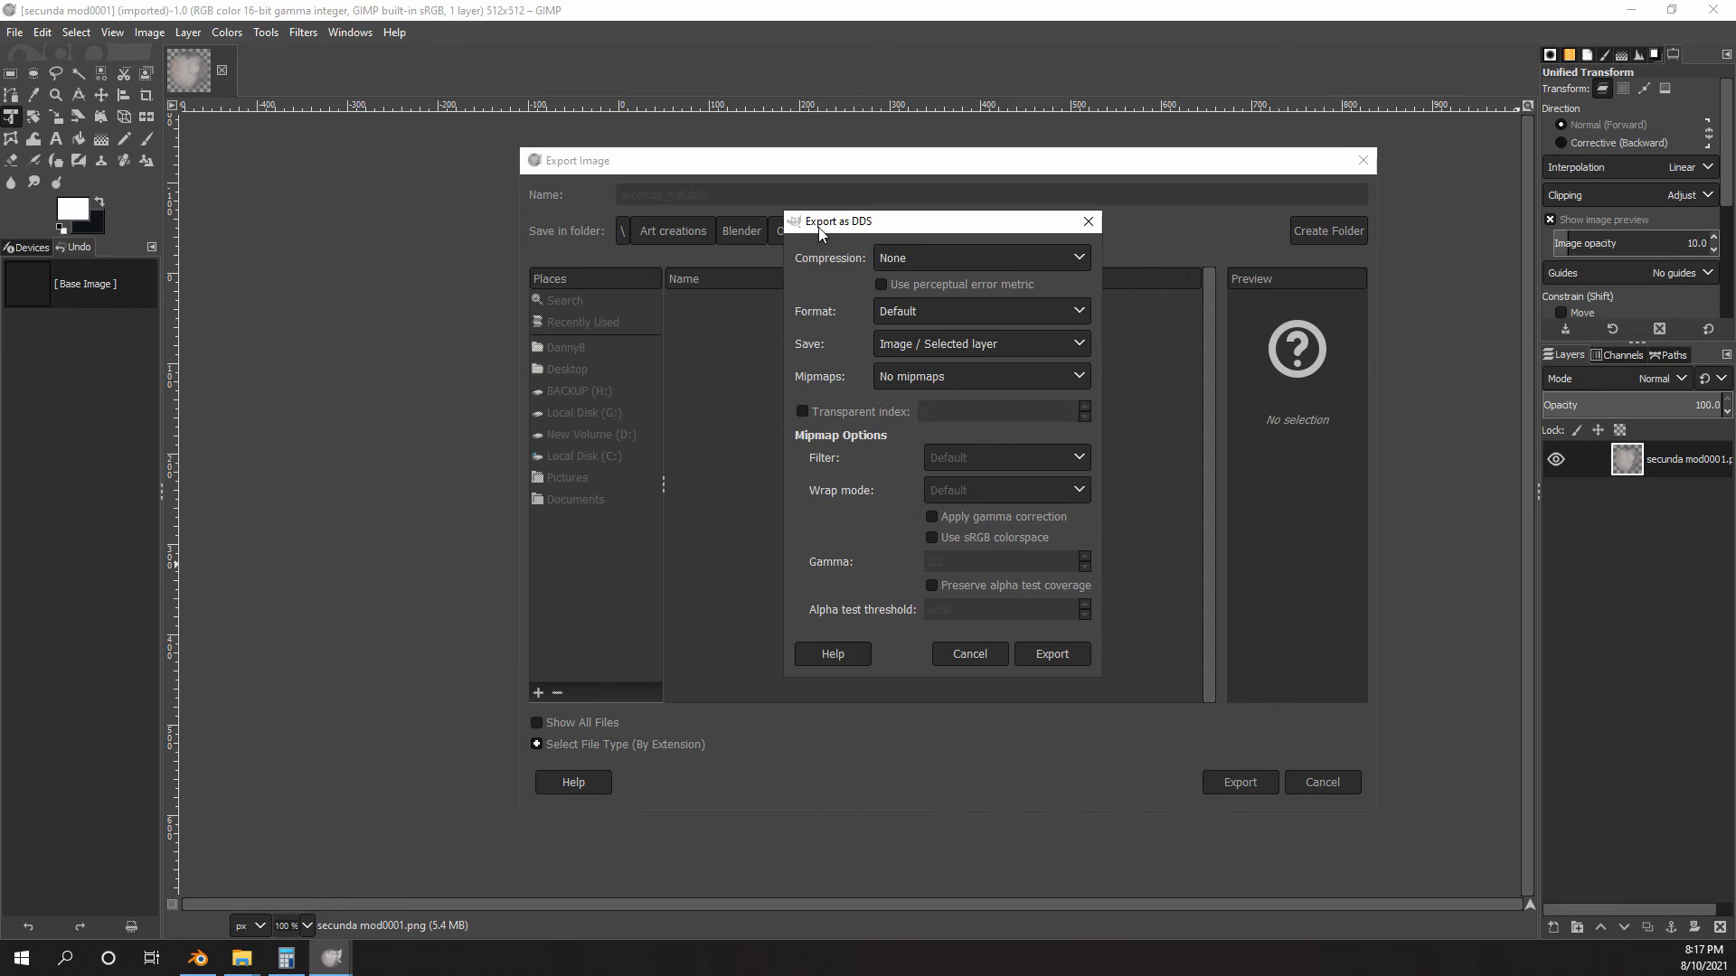
- Export the DDS texture with BC3 / DXT5 compression and generated mipmaps
drag(900, 222, 798, 224)
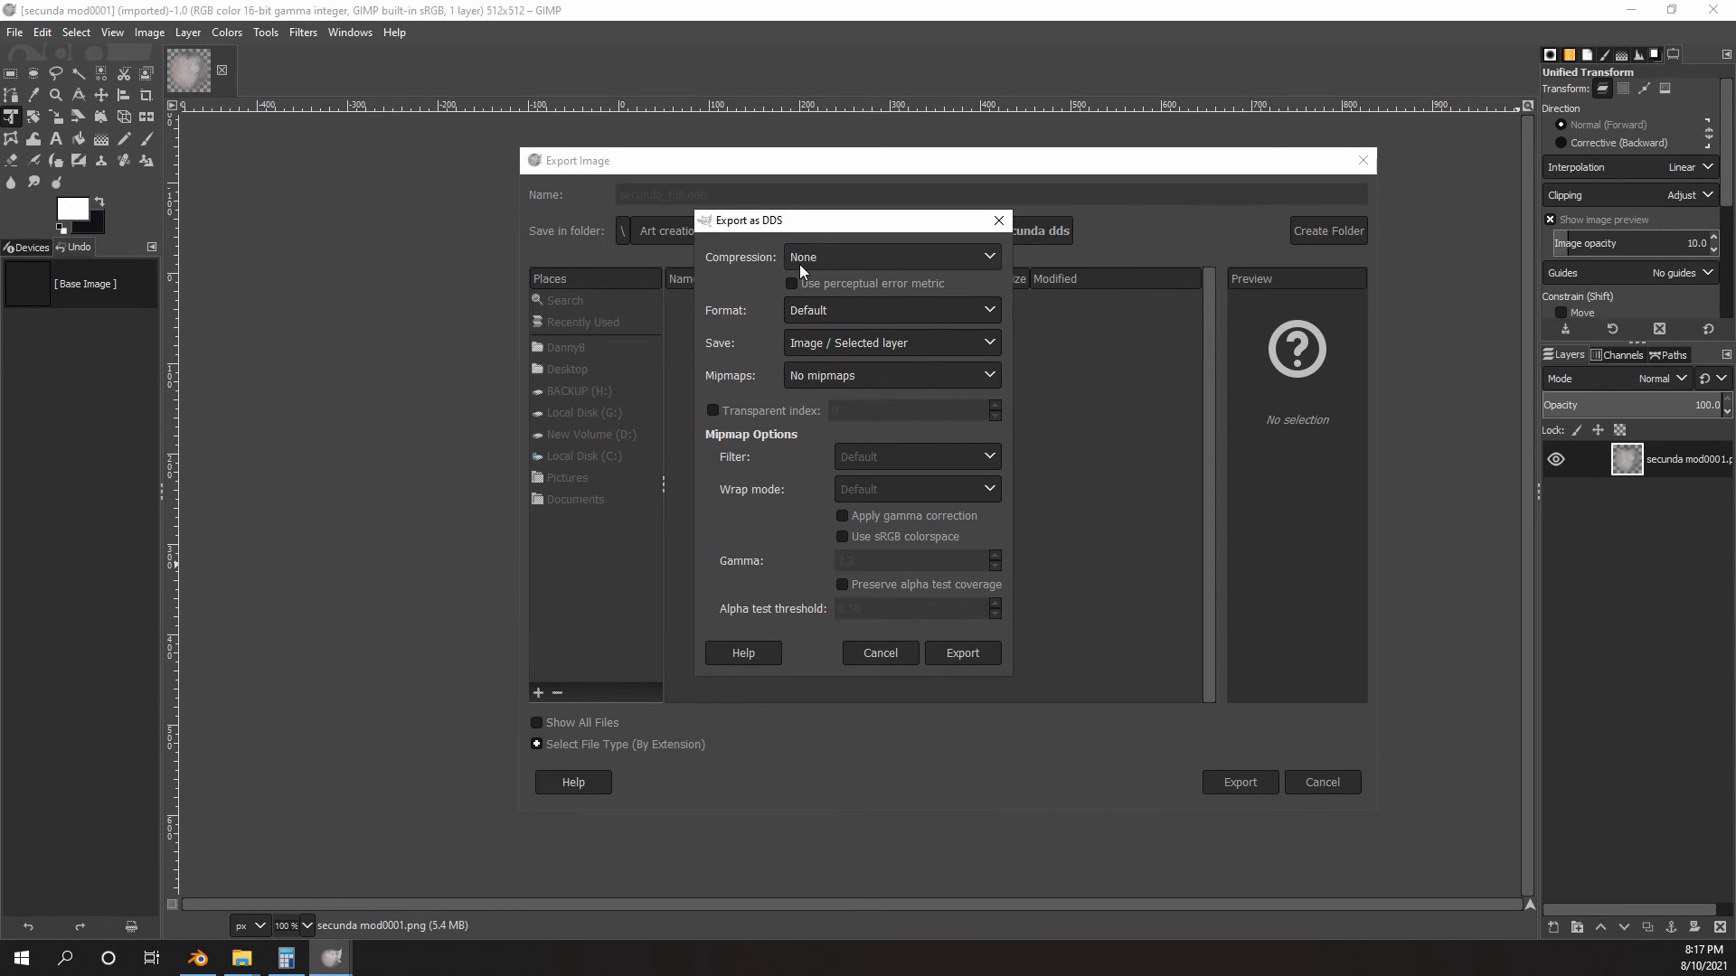
click(848, 256)
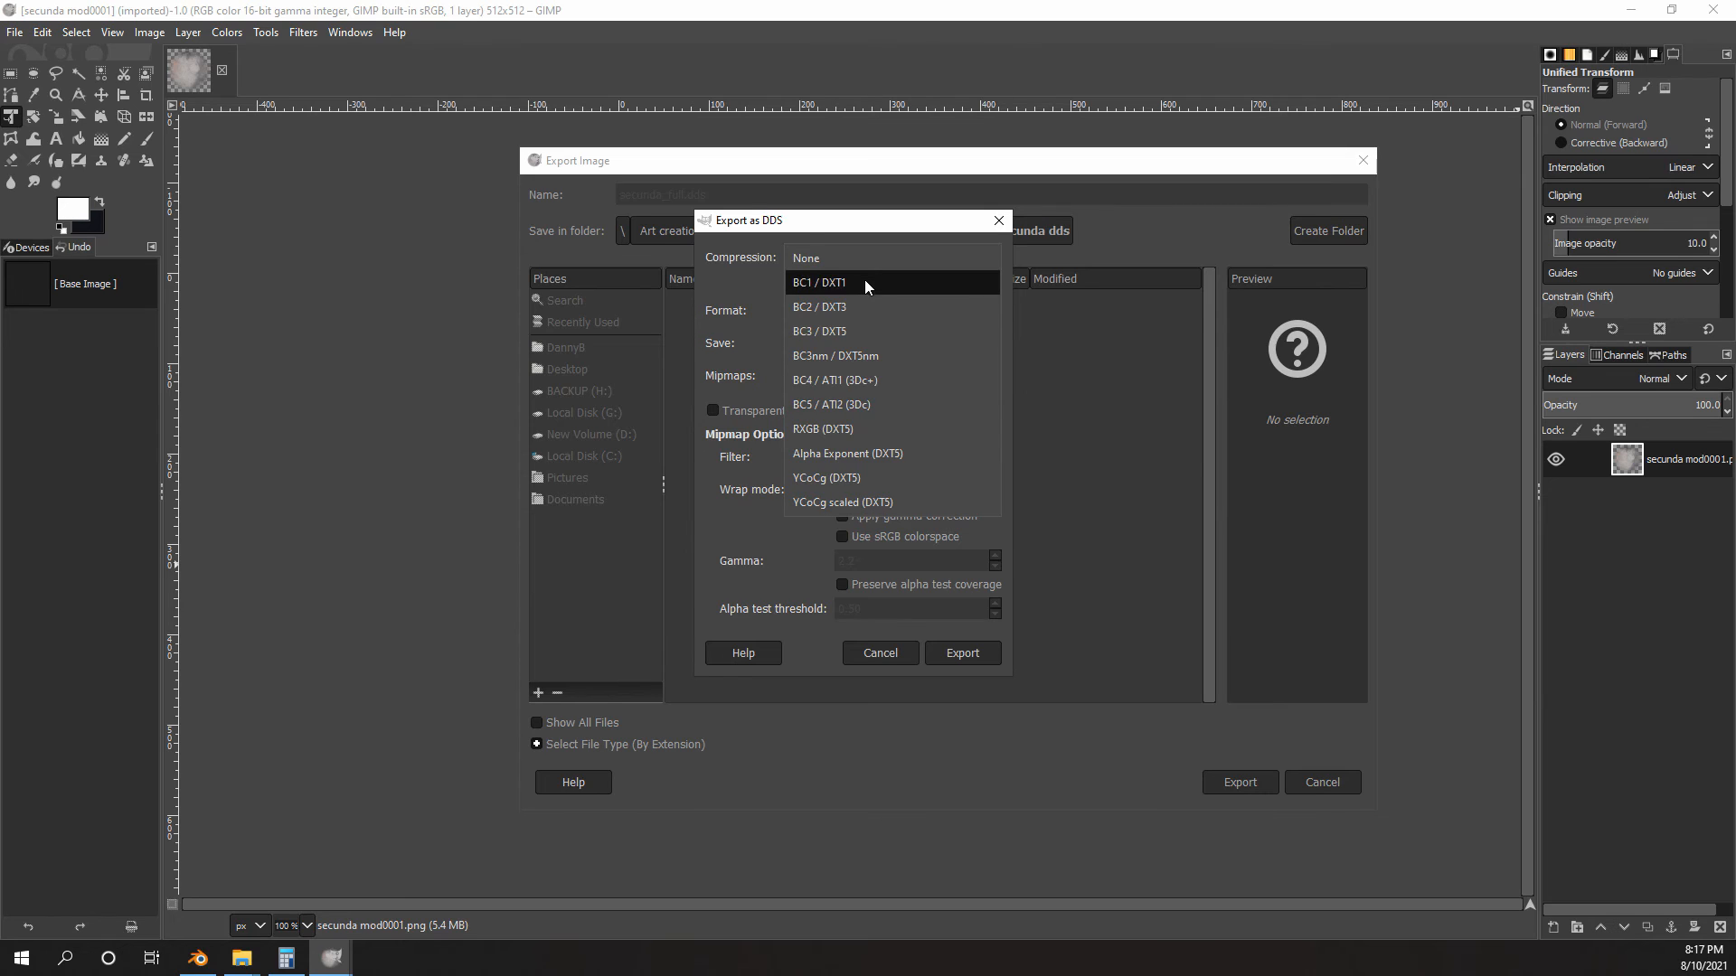
click(850, 333)
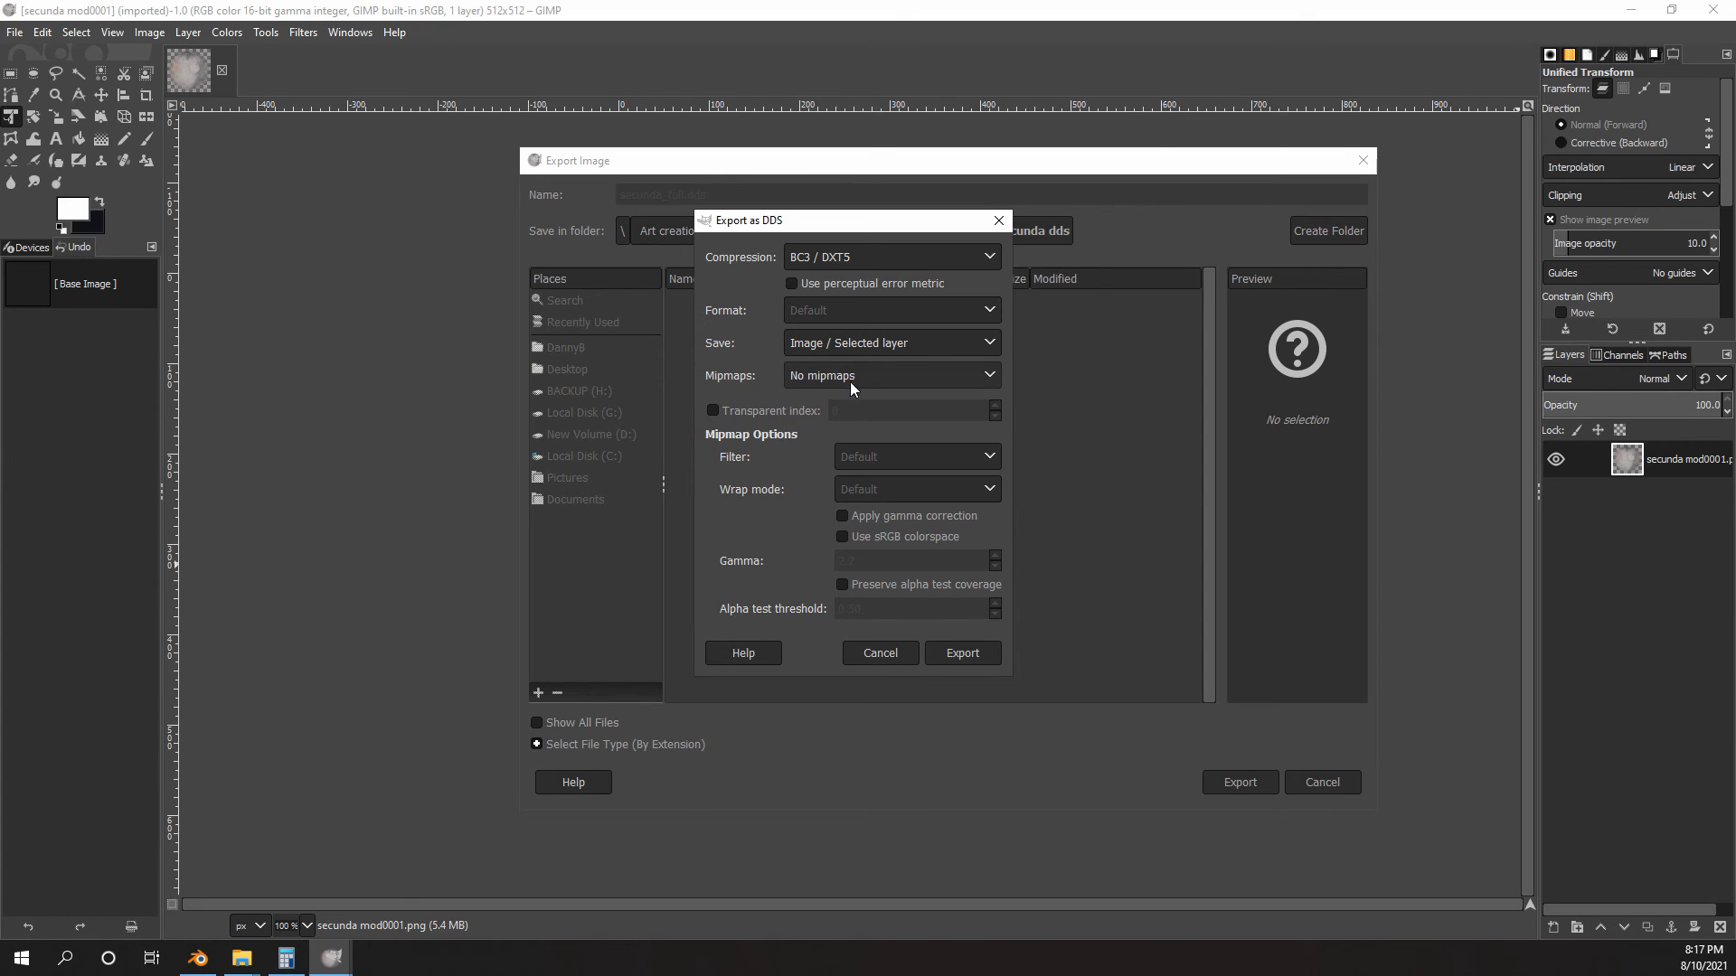
click(875, 374)
click(857, 398)
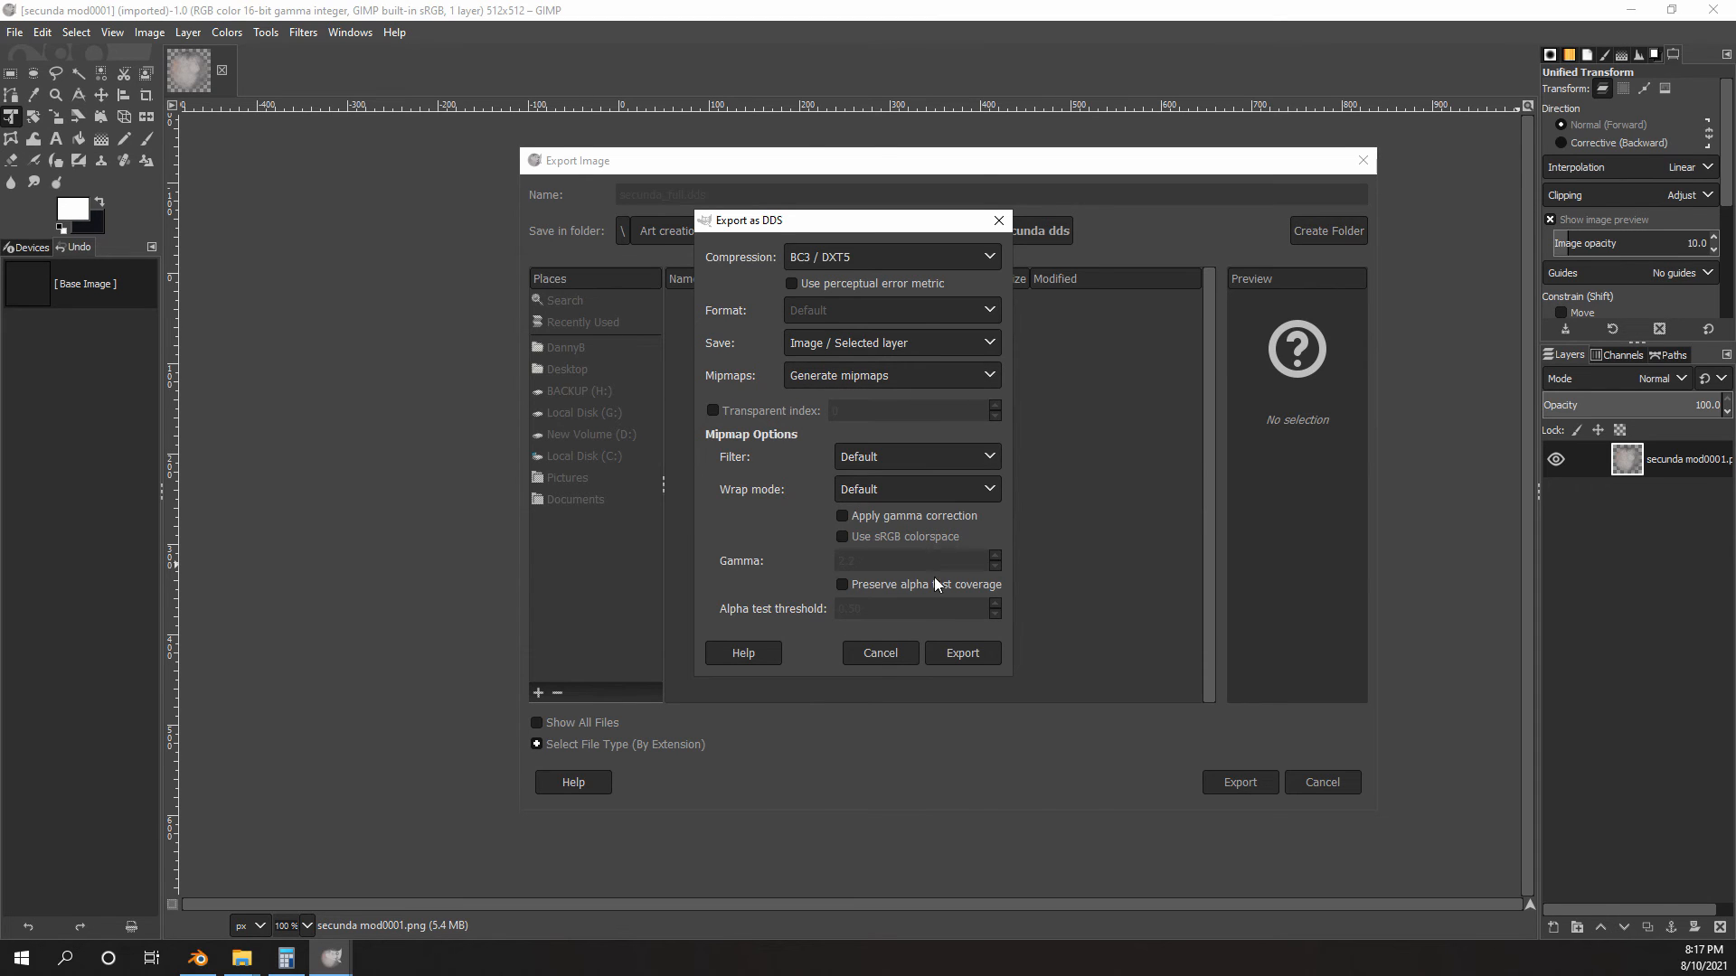
click(961, 652)
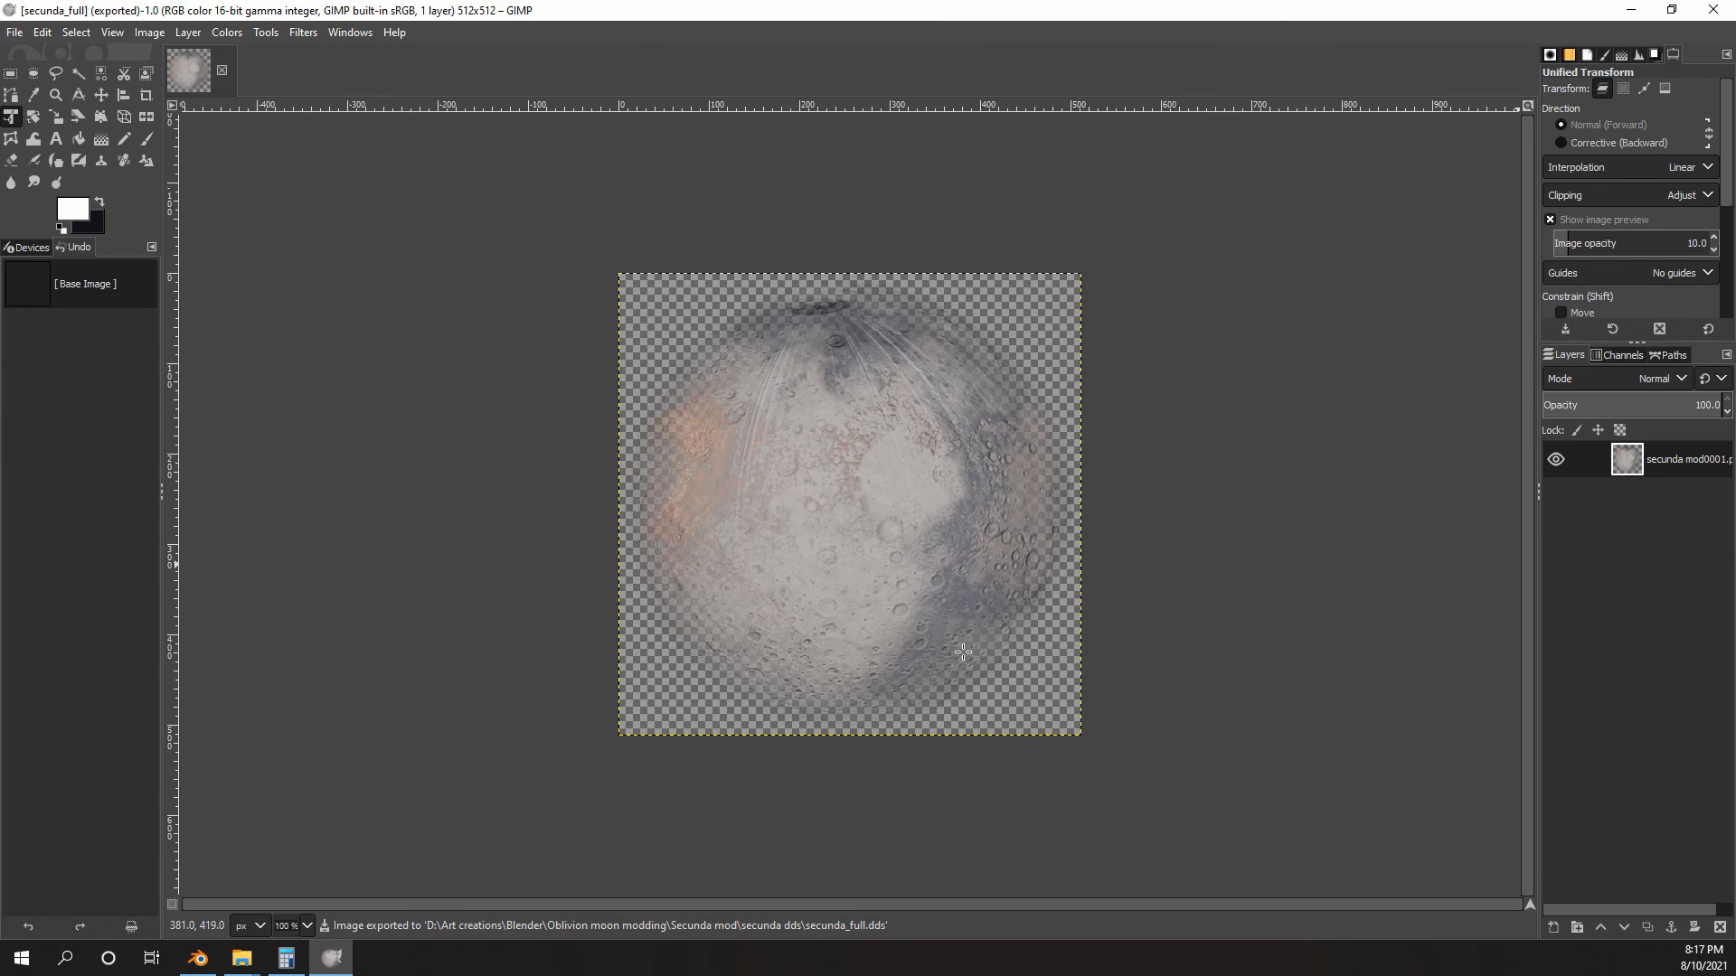
- Open the secunda dds folder in File Explorer to check the exported texture and move its window aside
click(241, 959)
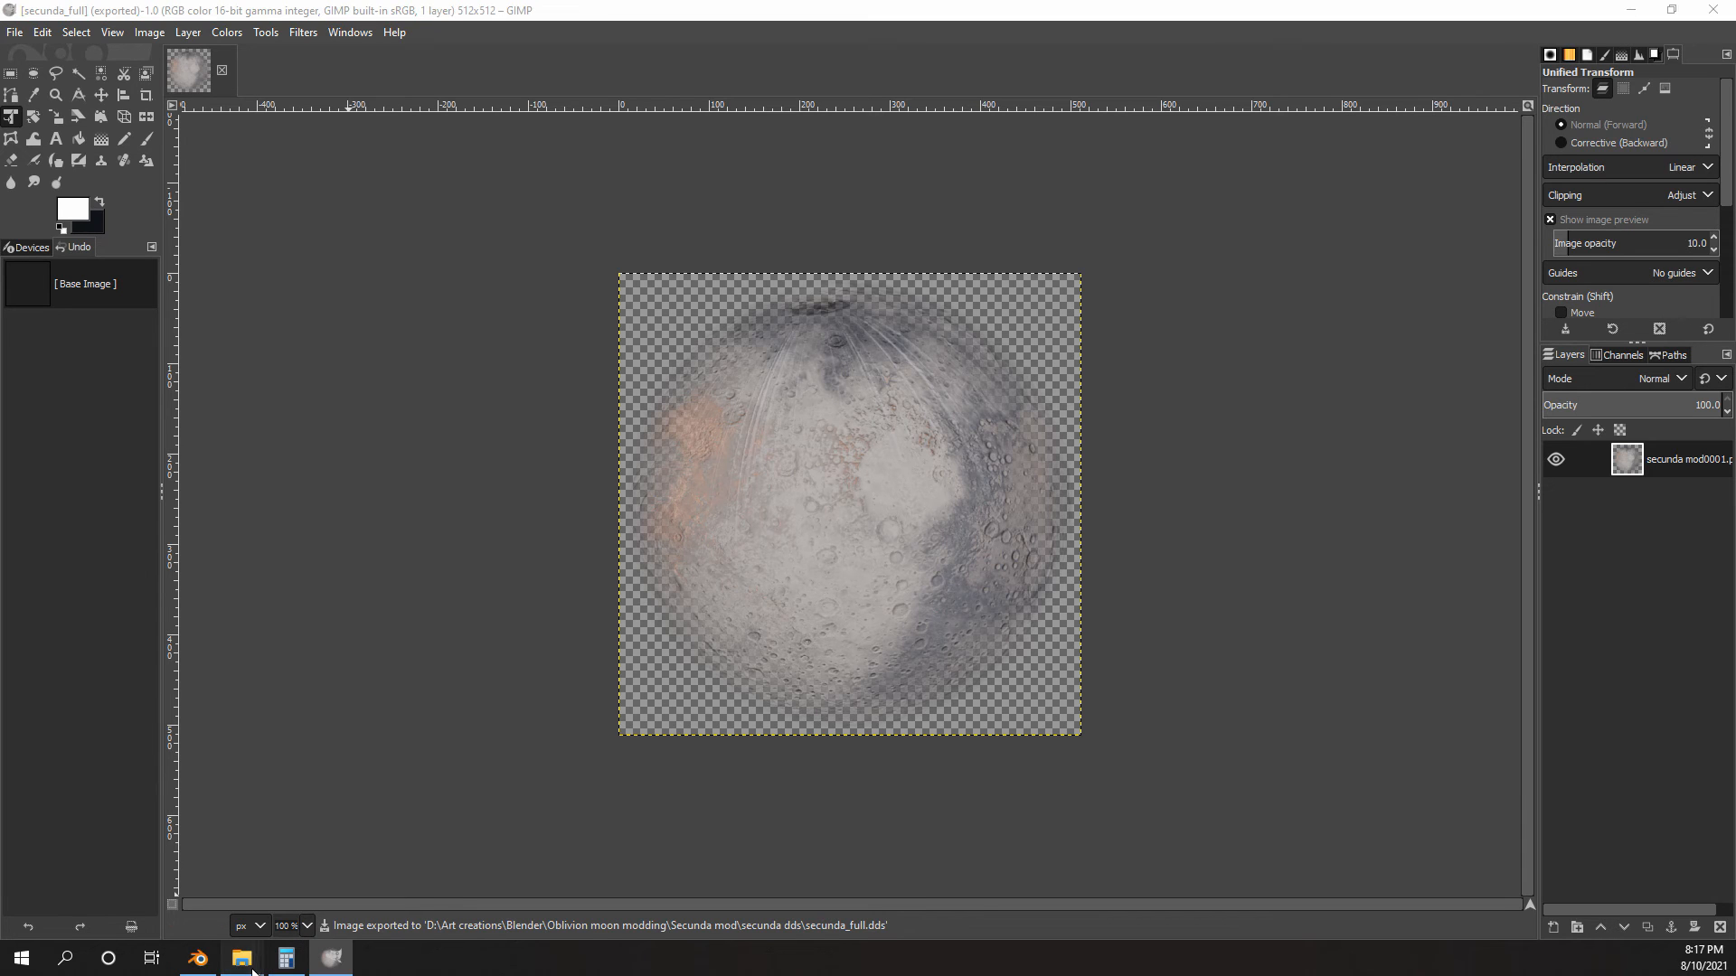
click(278, 904)
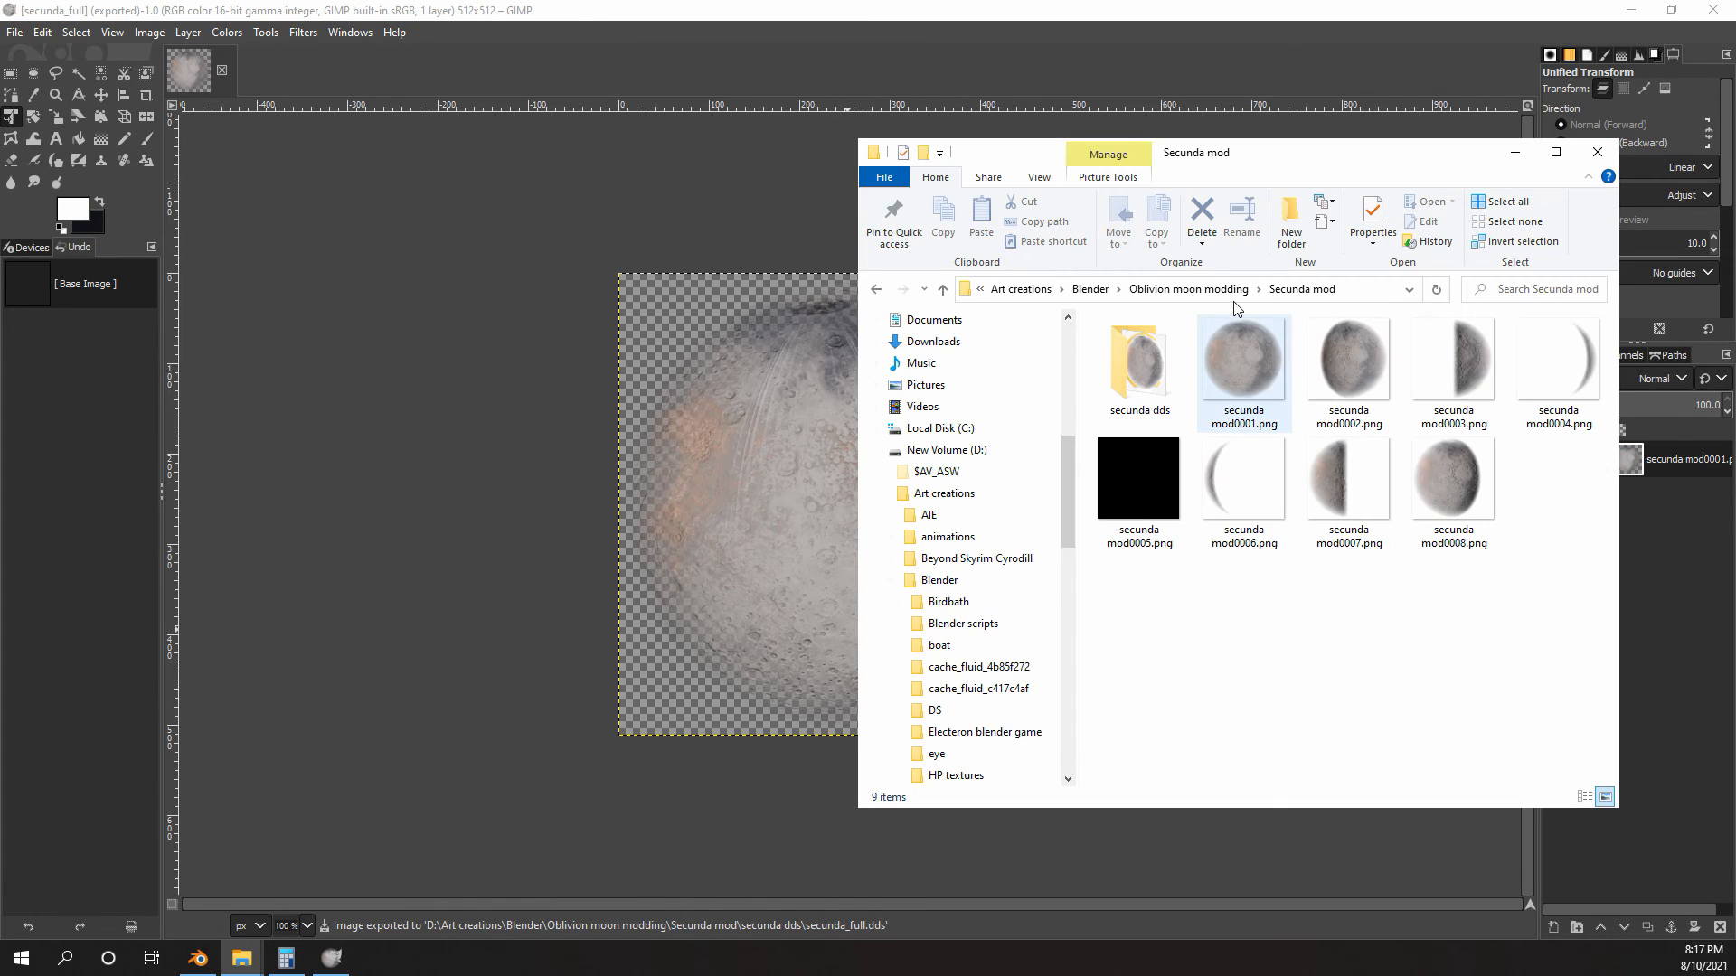
double_click(1124, 413)
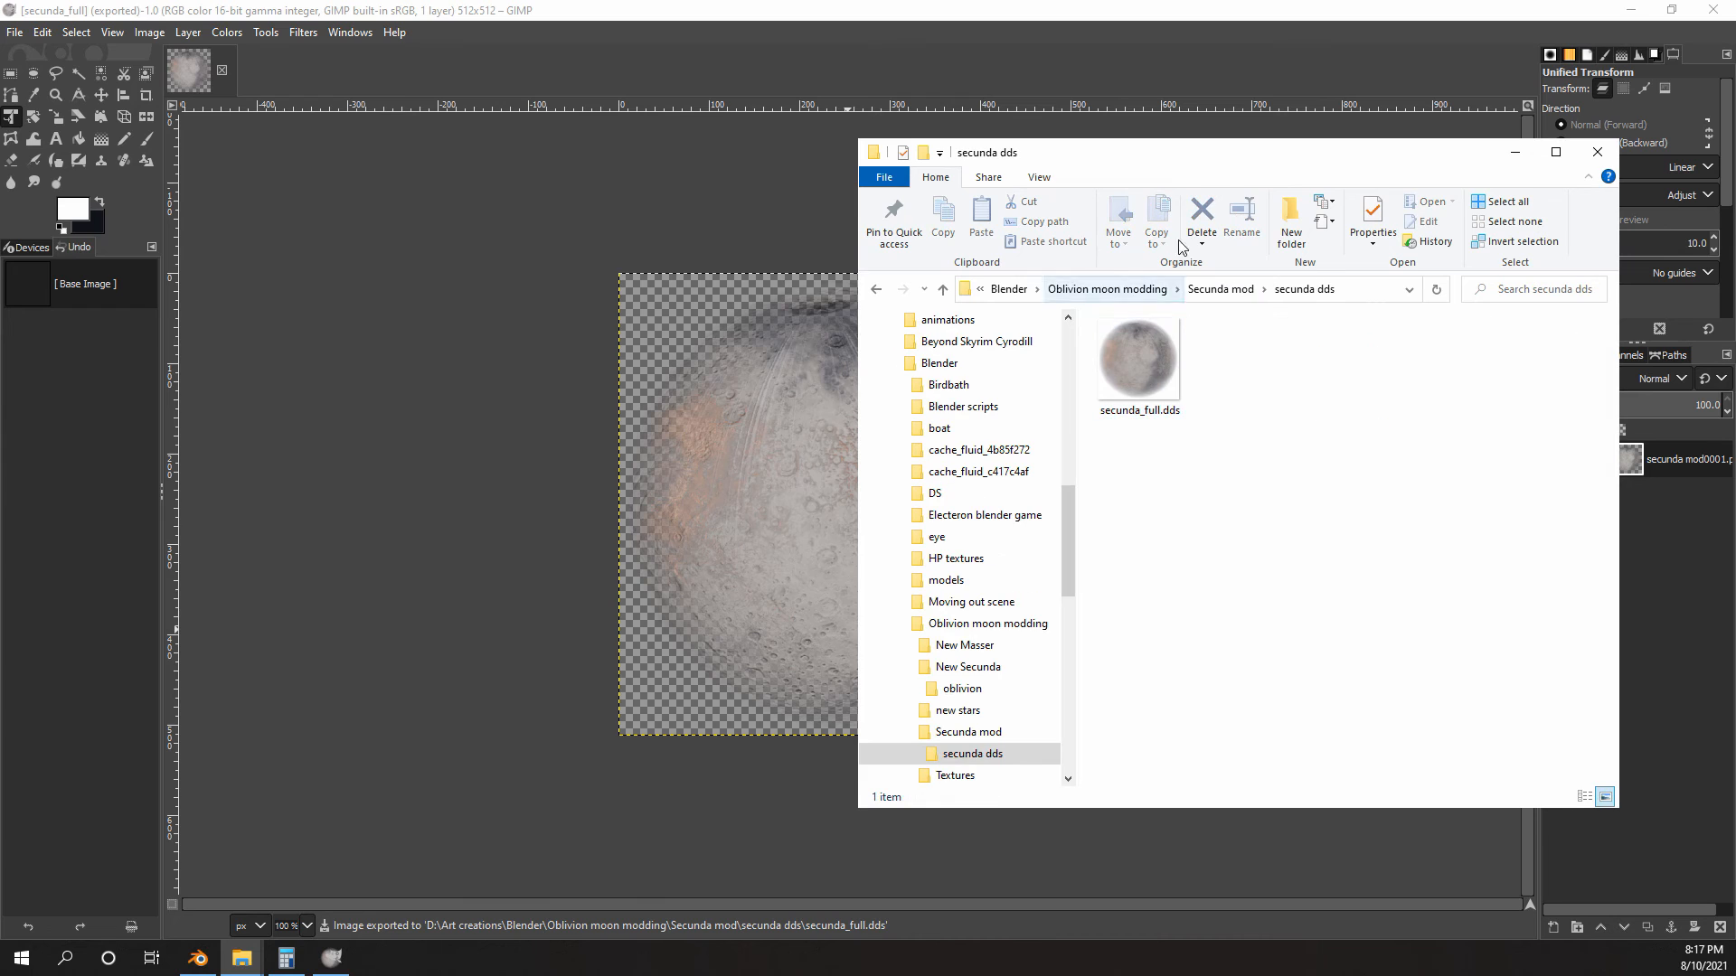
drag(1194, 153, 733, 161)
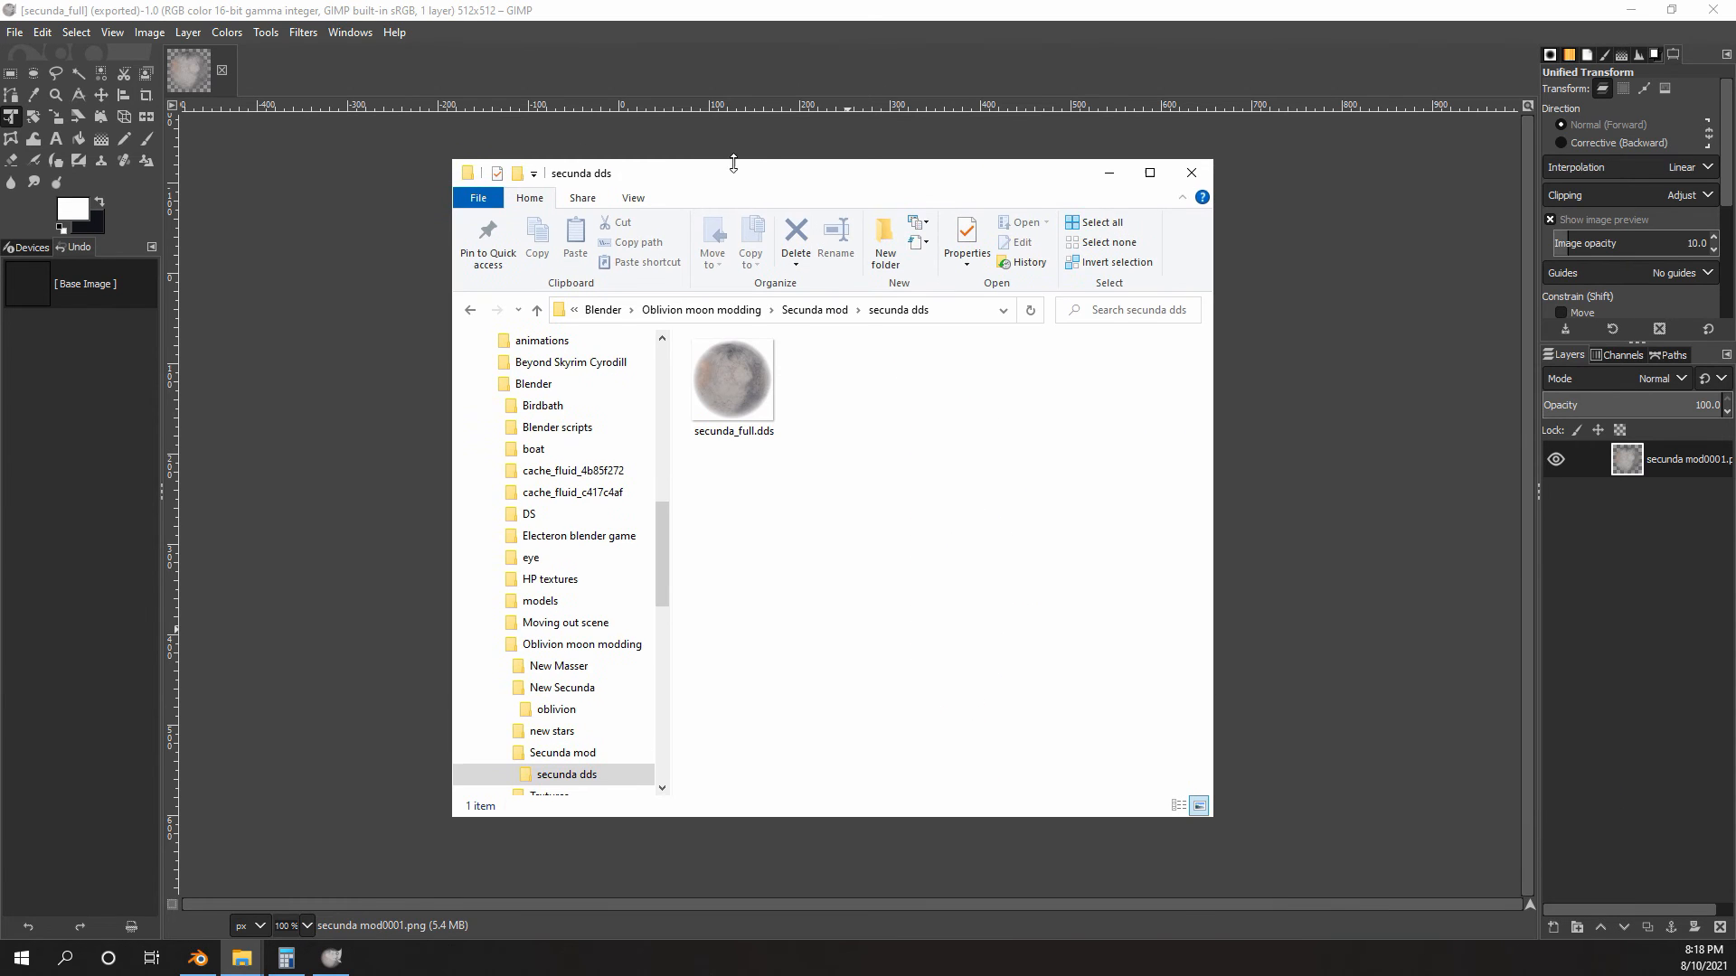
drag(833, 177, 526, 178)
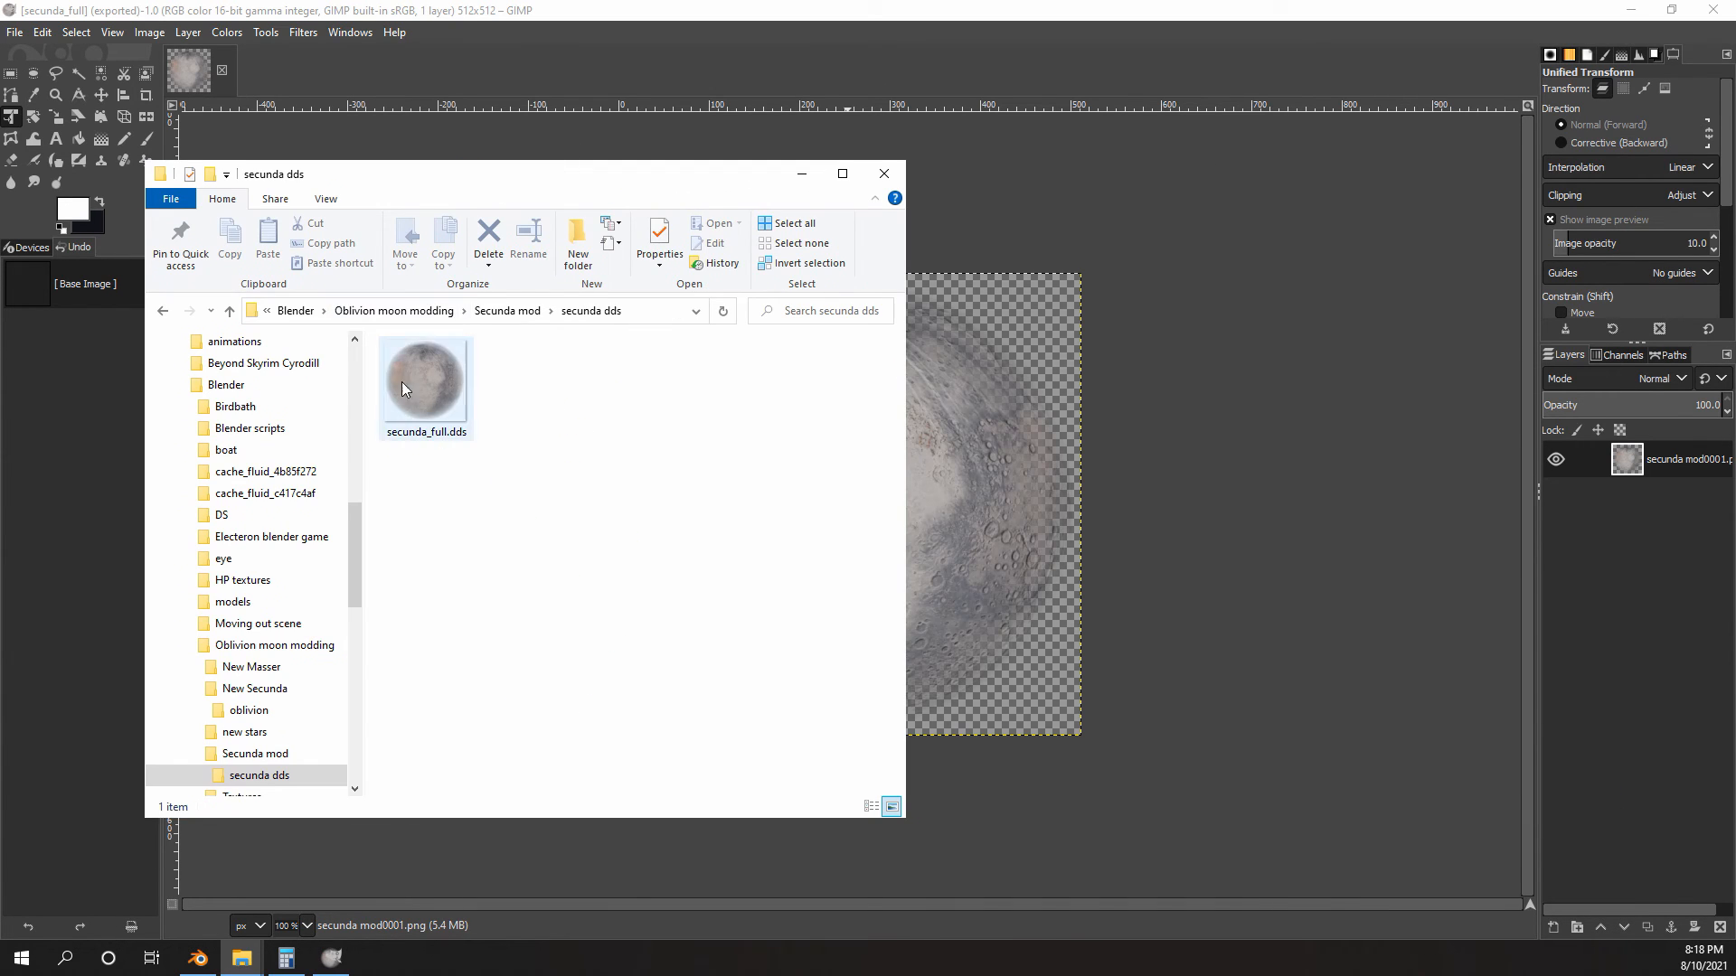
- Add secunda mod0002.png from the Secunda mod folder as a layer and hide the secunda mod0001 layer
click(507, 310)
drag(623, 378, 1550, 533)
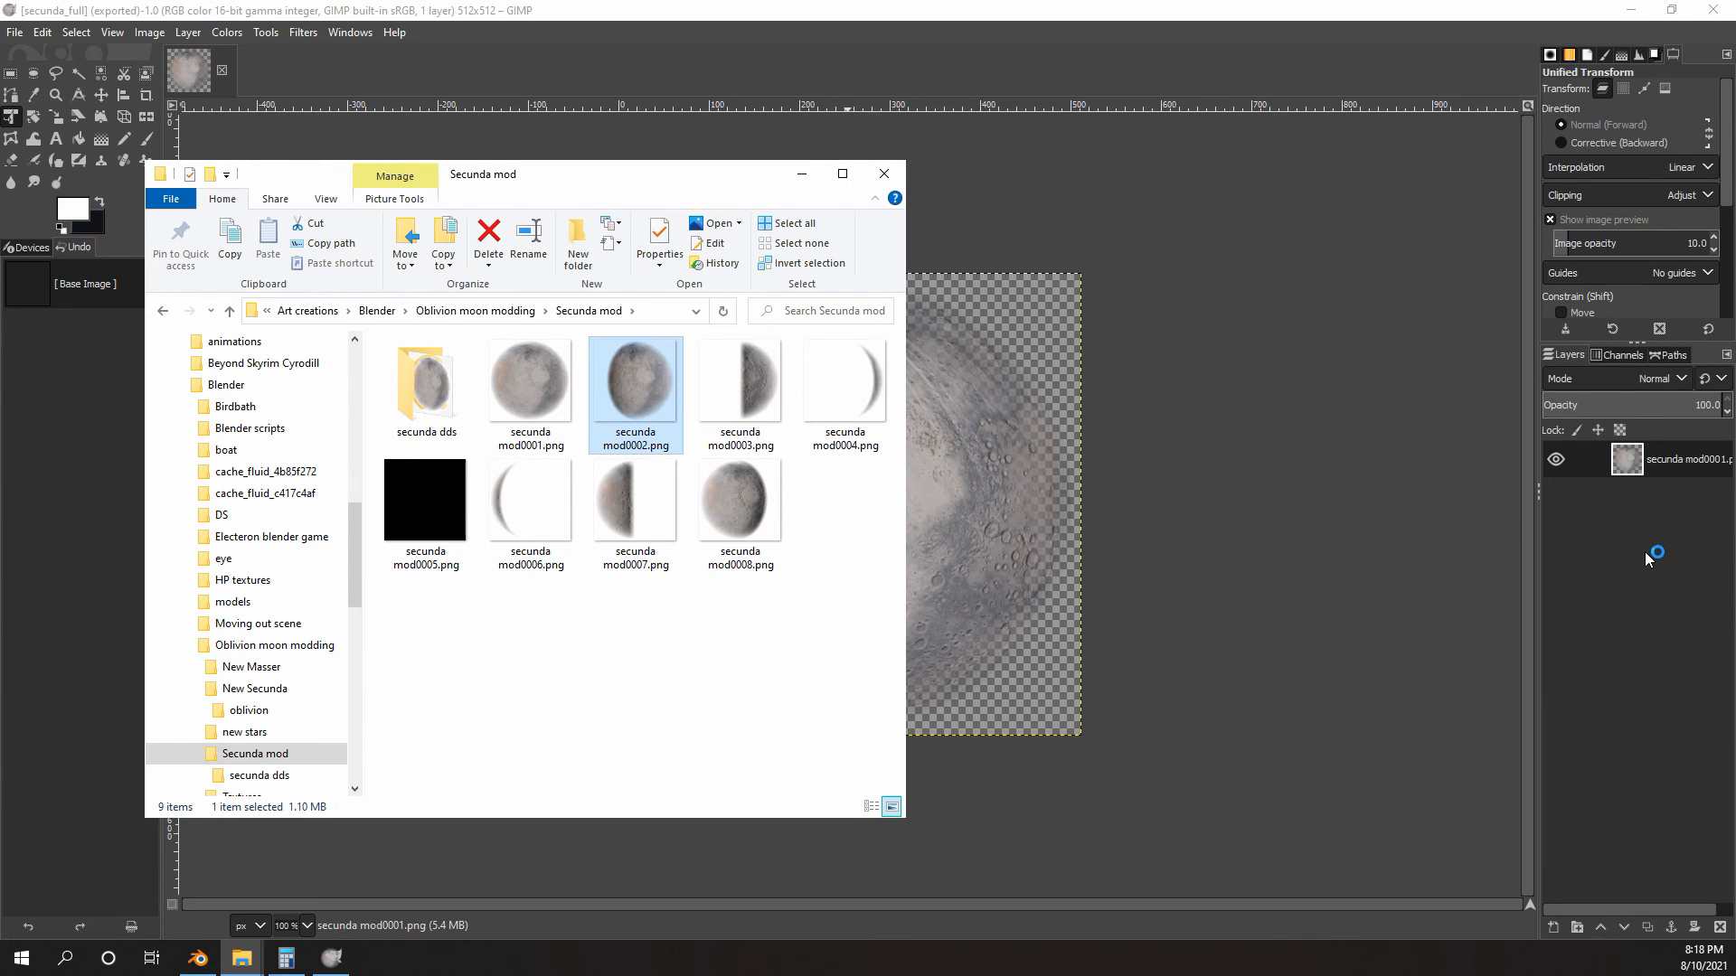
click(1647, 466)
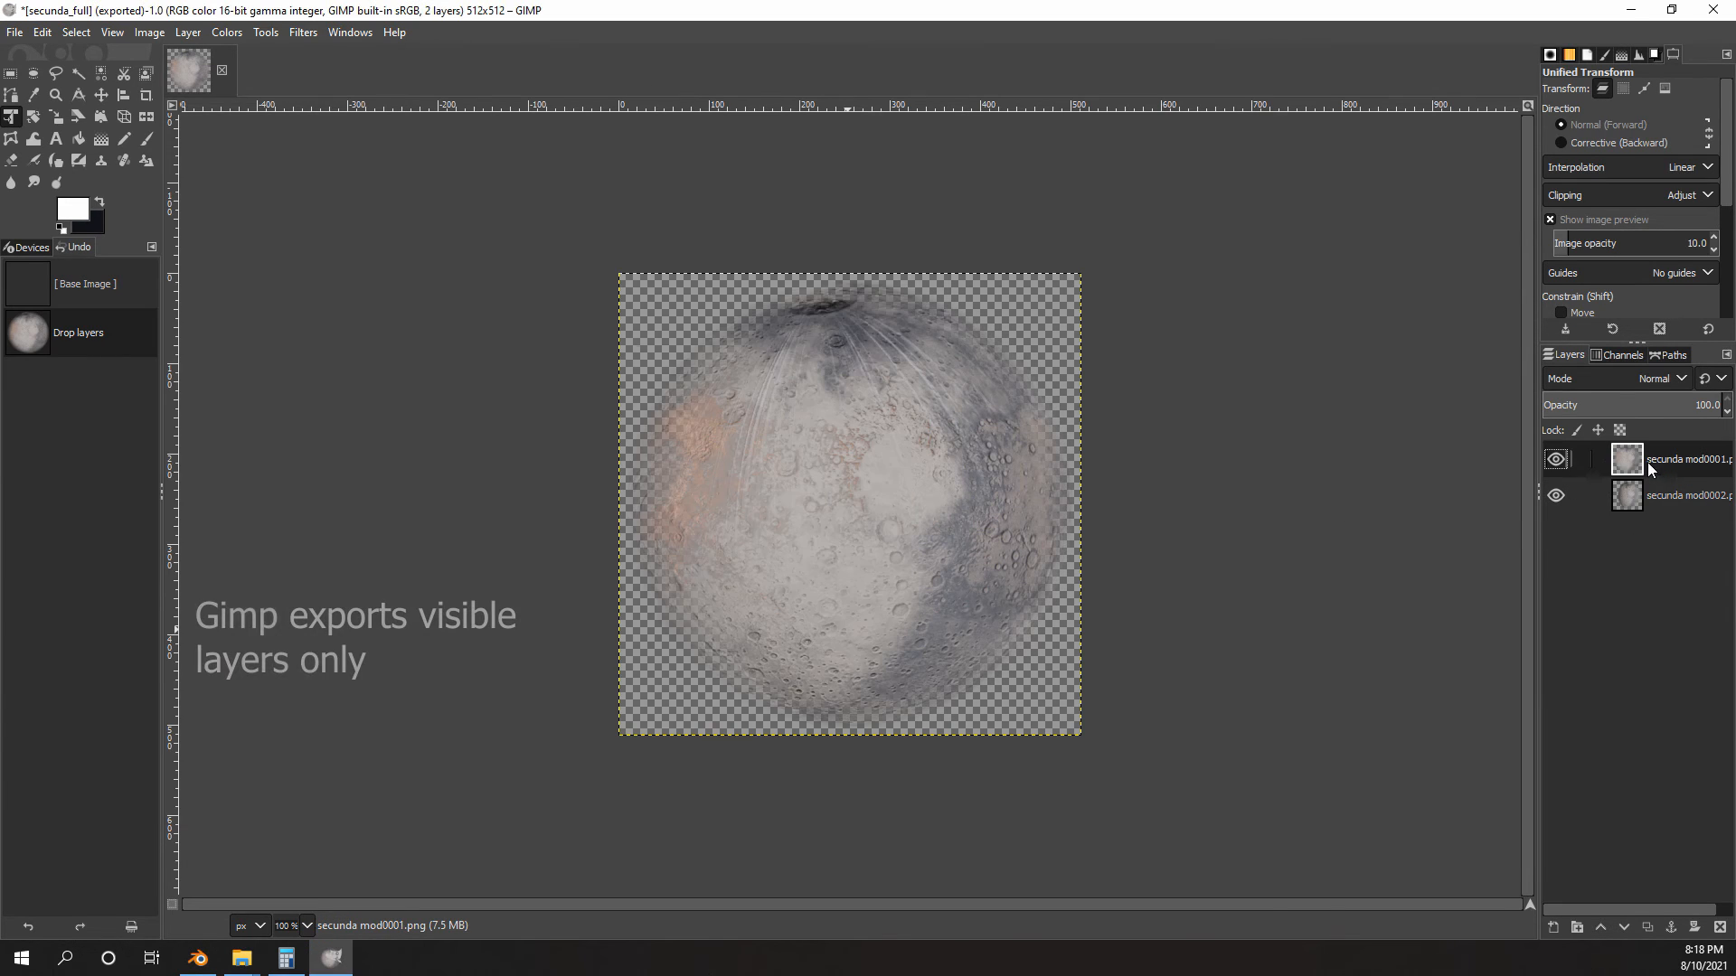
click(1555, 459)
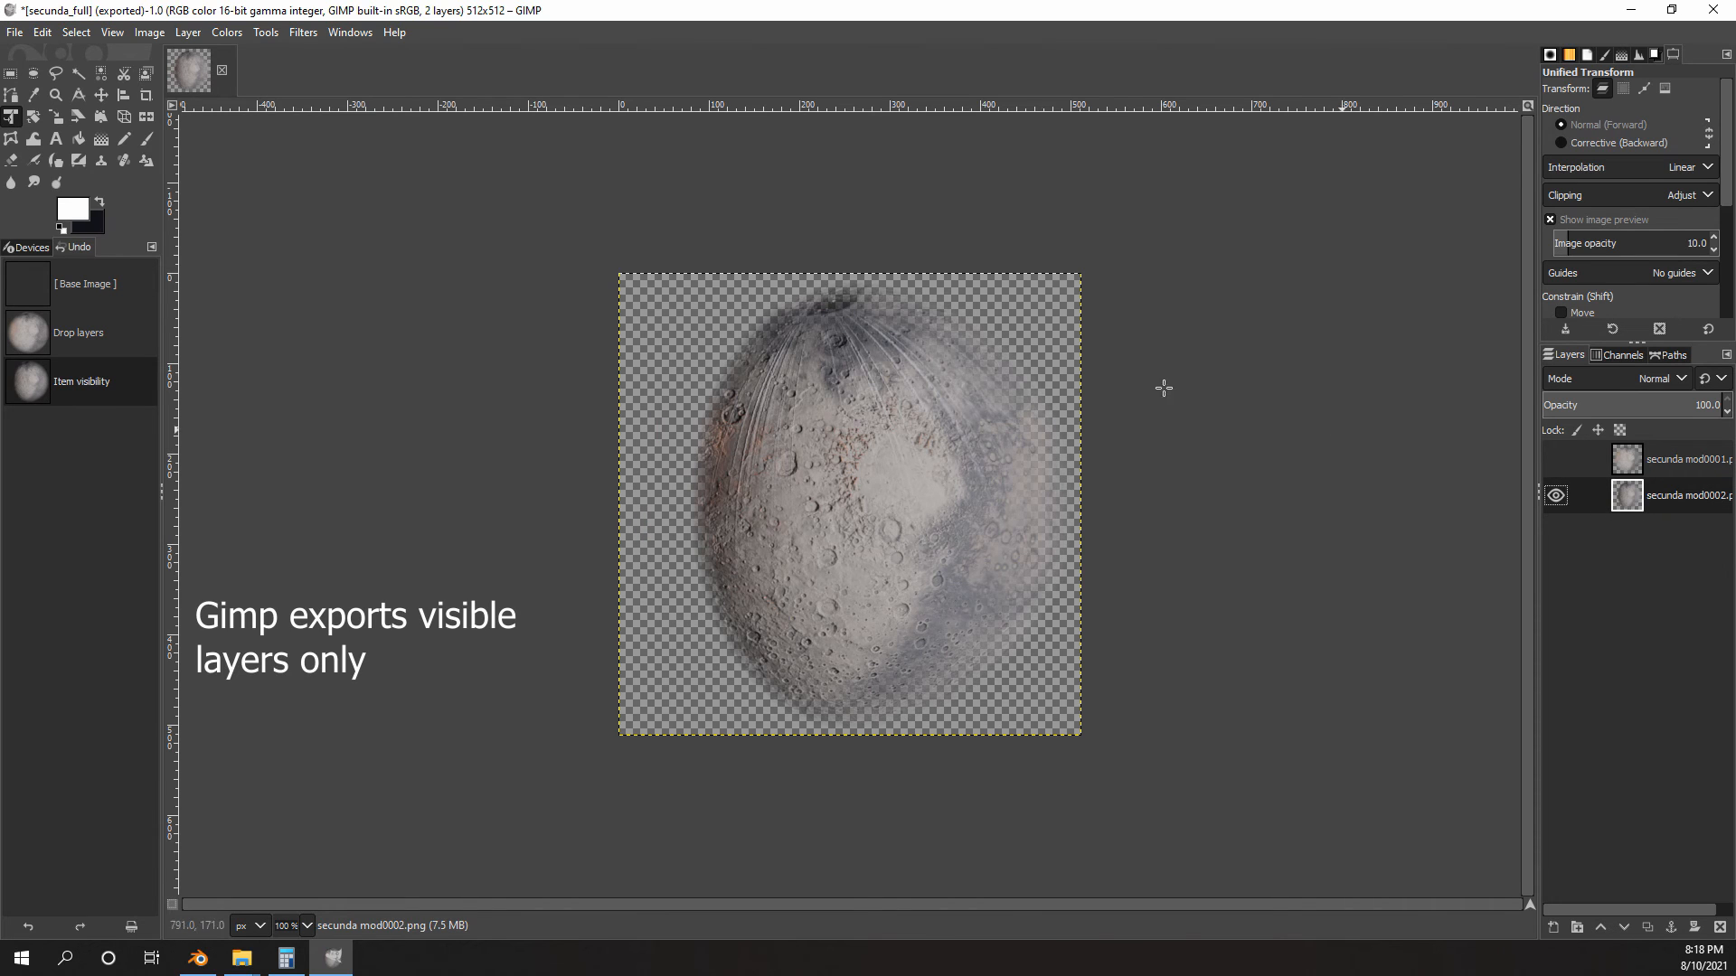
- Look up the original file name for the second moon phase in the Downloads textures\sky folder while exporting, and cancel the export
click(15, 32)
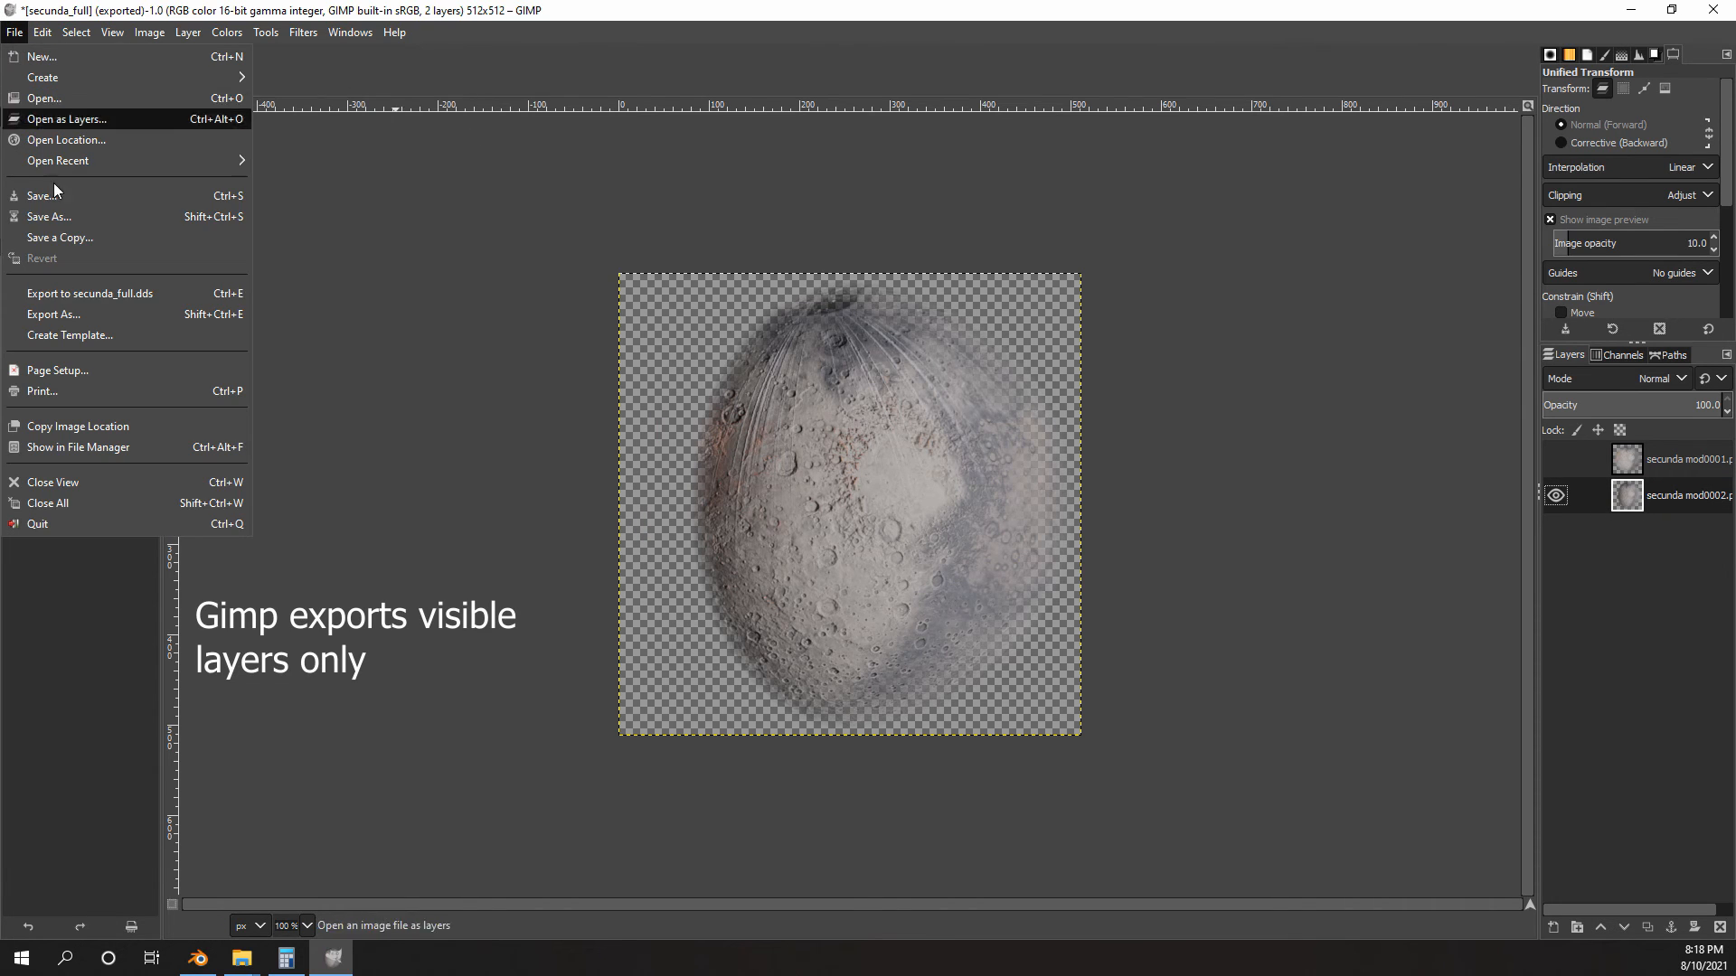
click(55, 315)
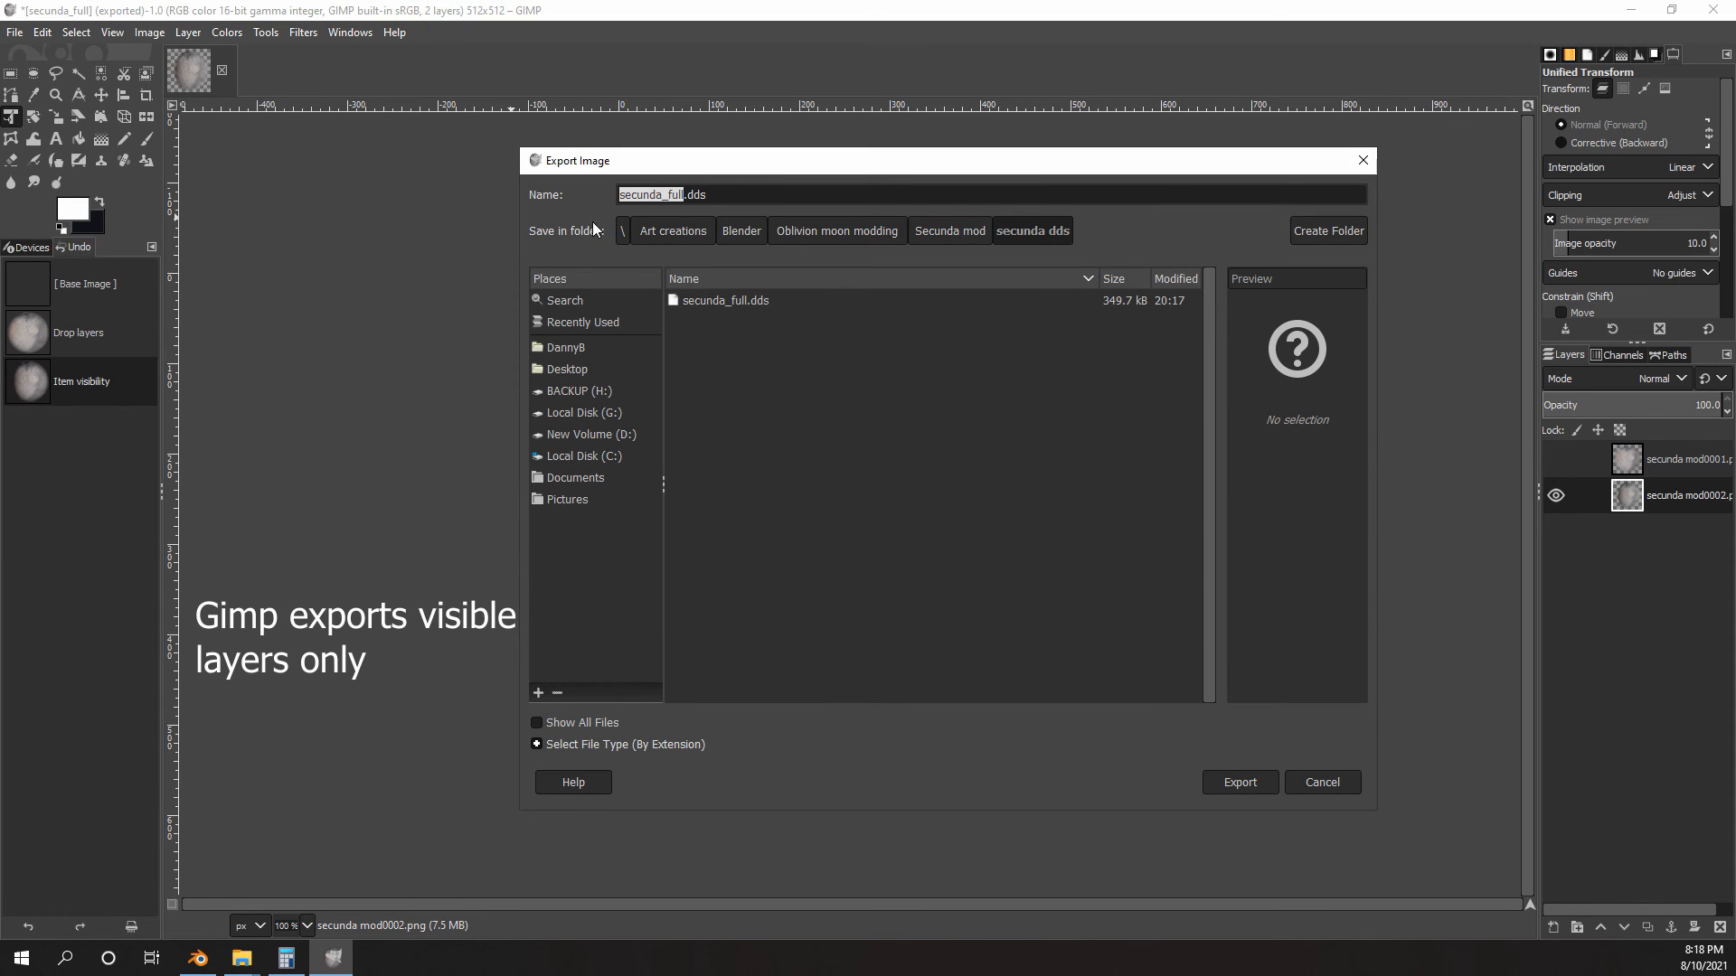
drag(754, 171, 1670, 150)
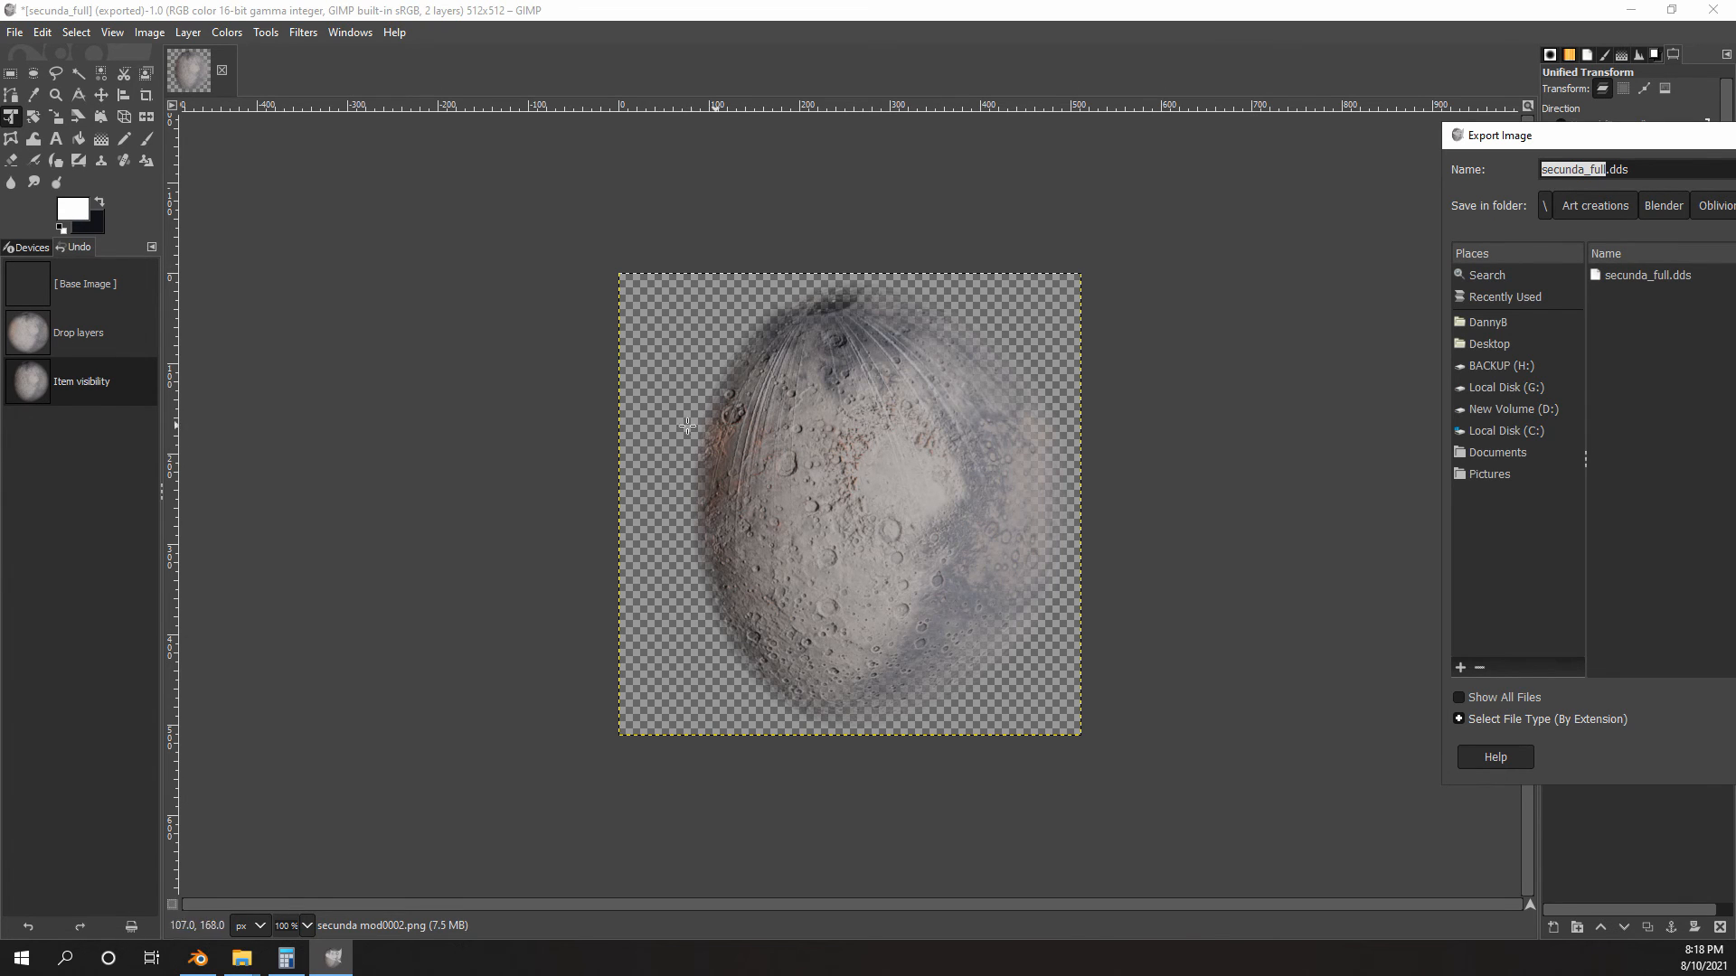
click(231, 958)
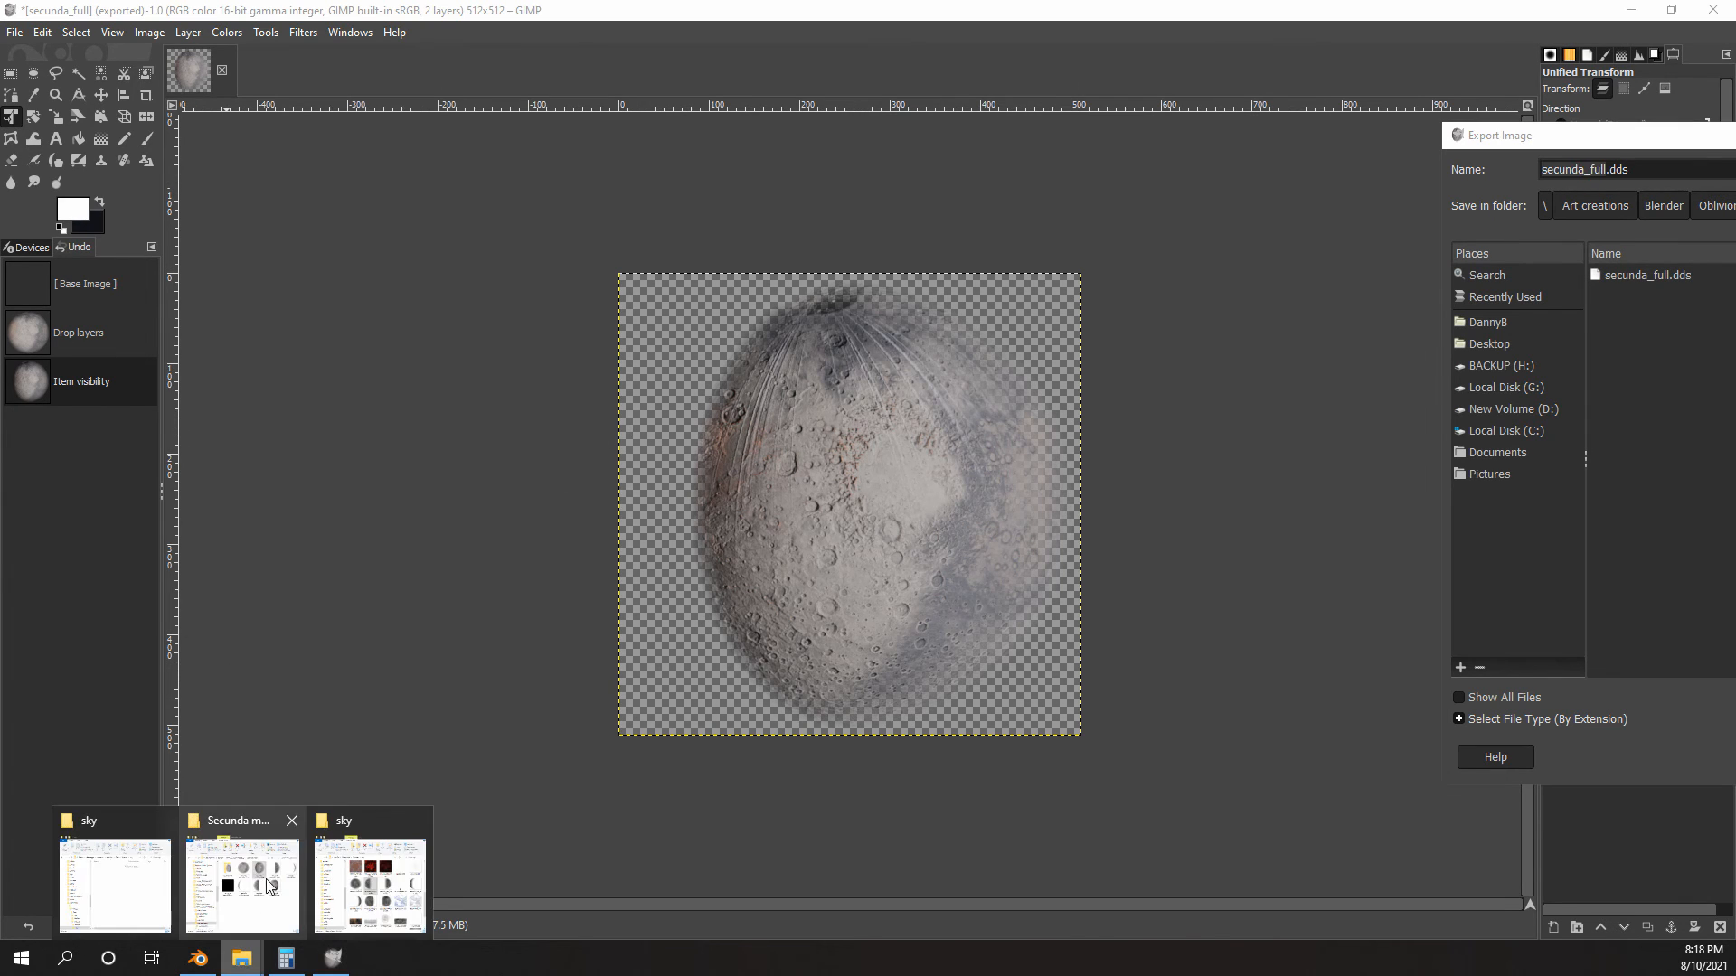
click(390, 885)
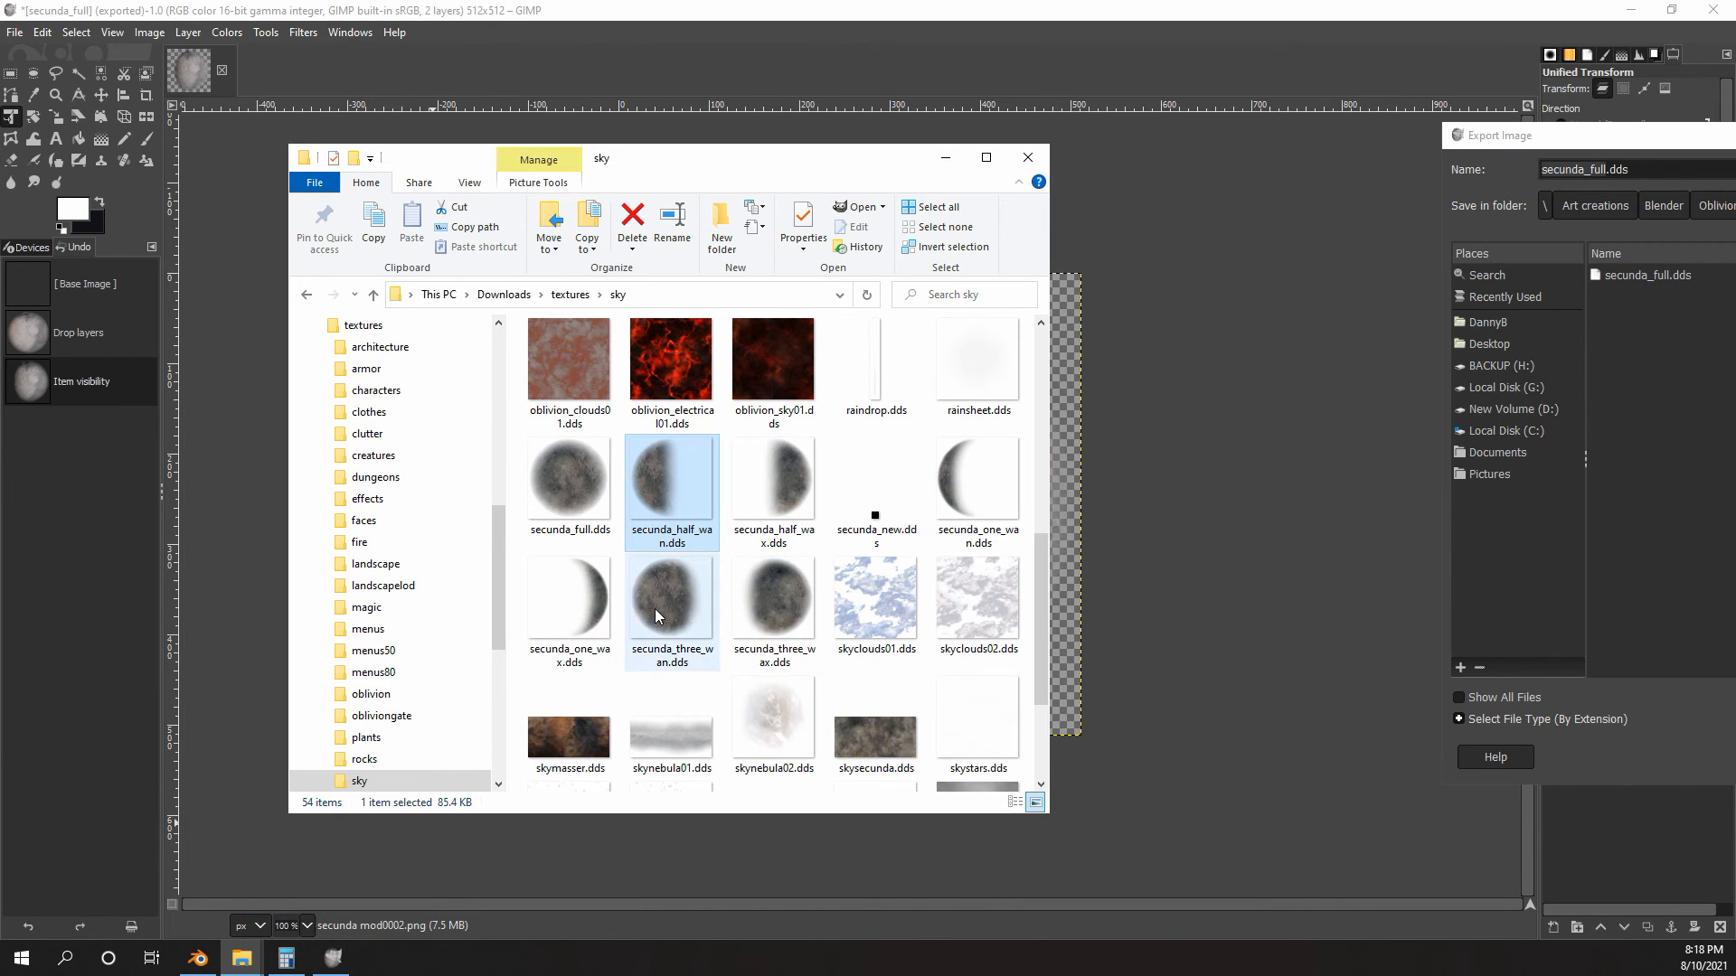
click(750, 630)
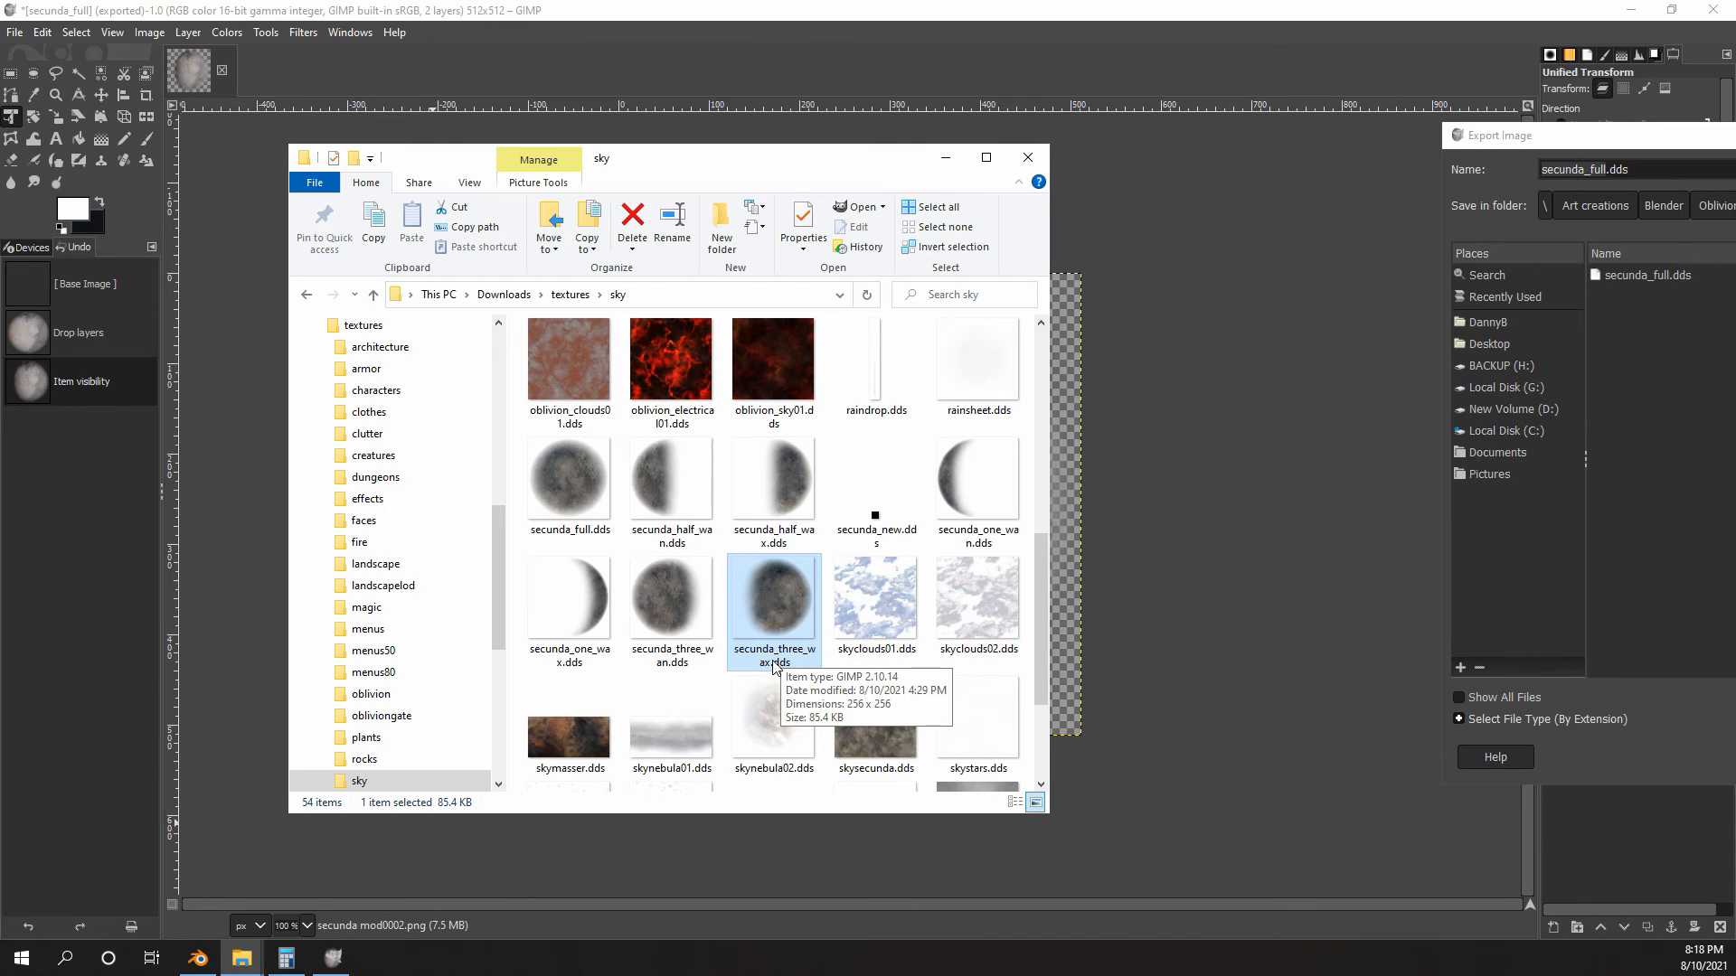
click(945, 158)
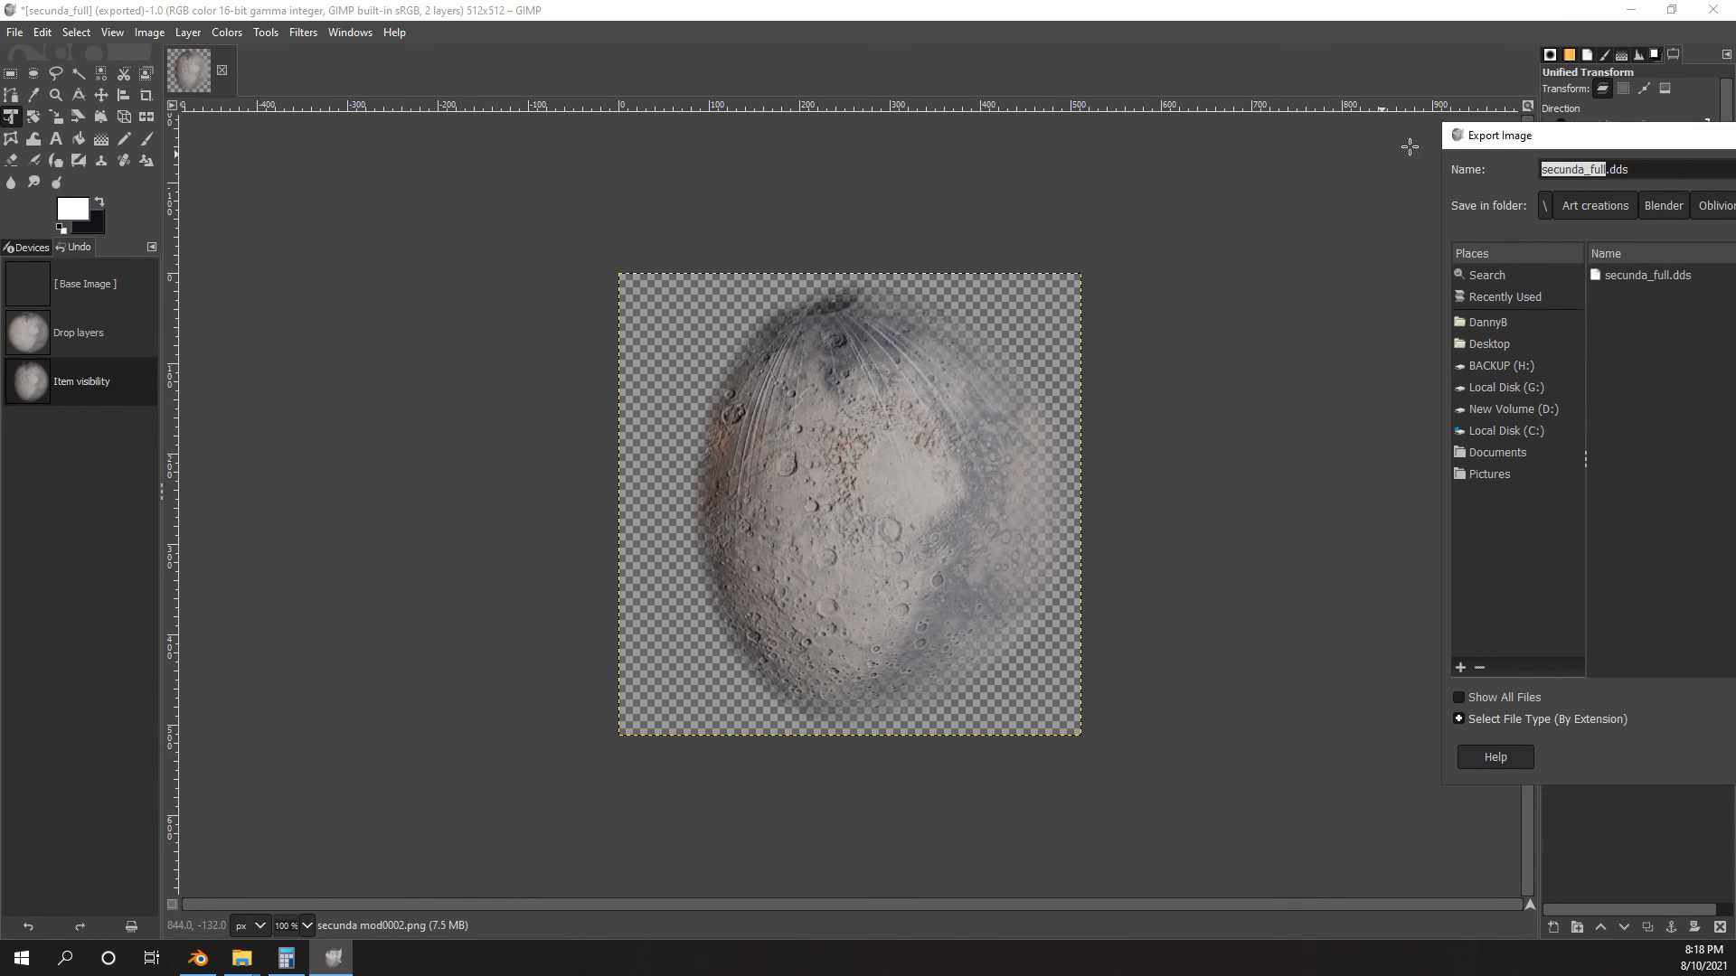
drag(1502, 135, 463, 126)
drag(766, 118, 705, 133)
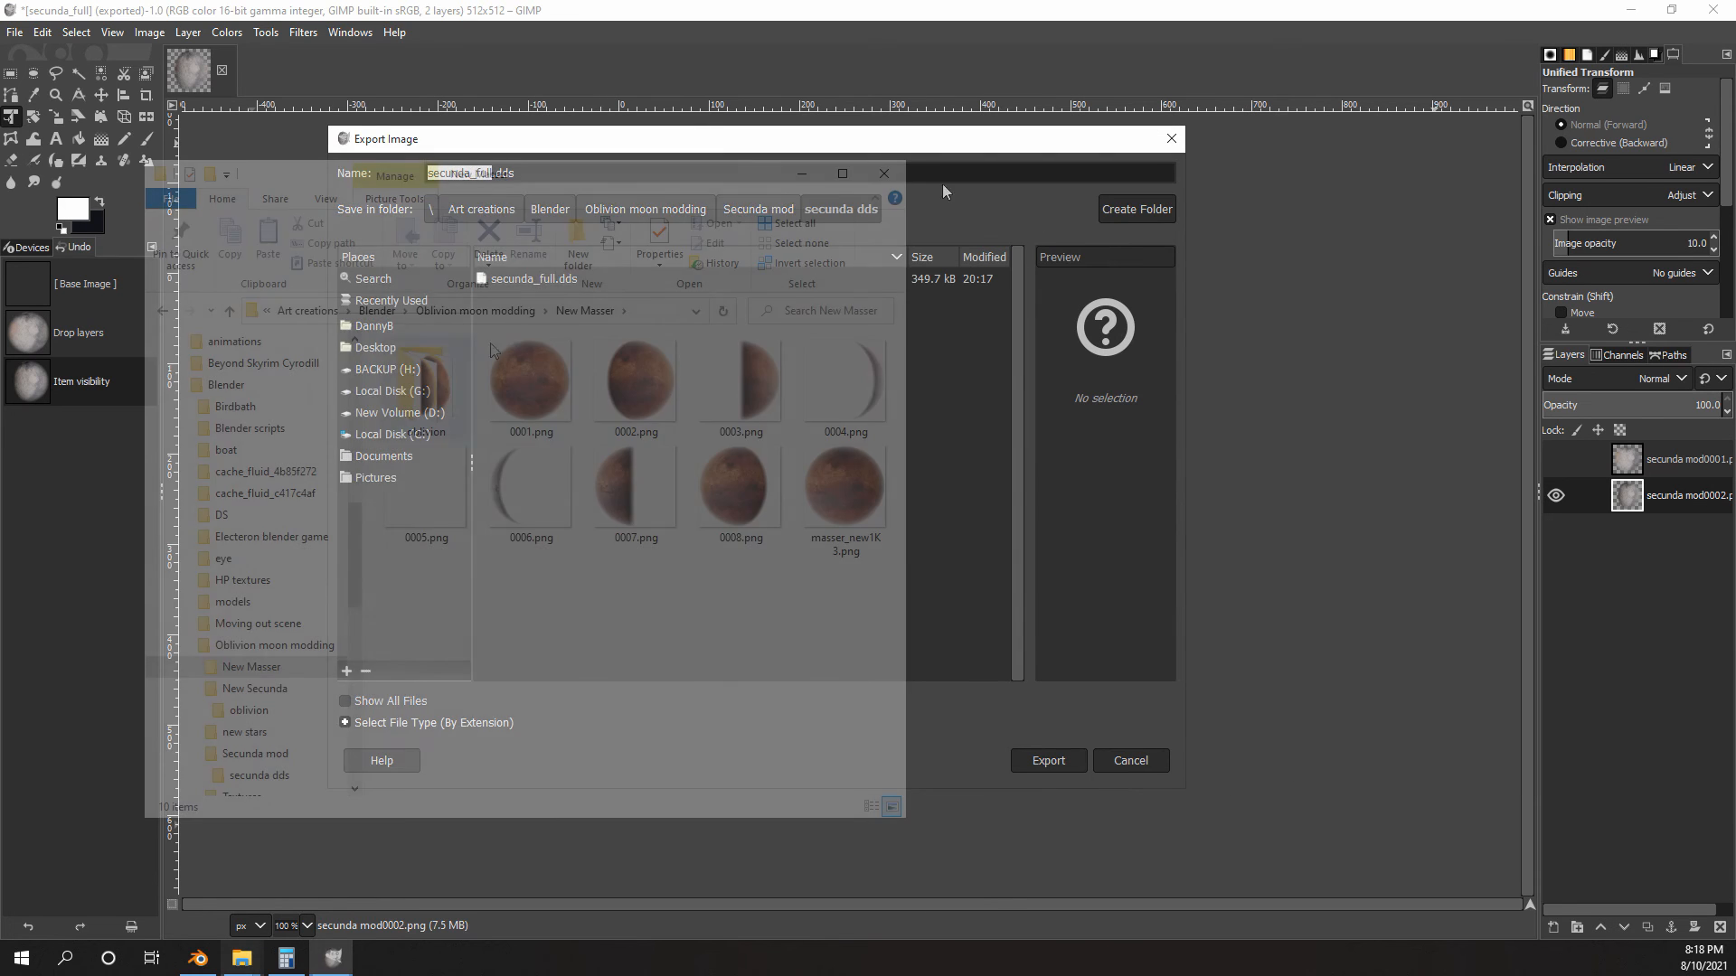
key(alt+Up)
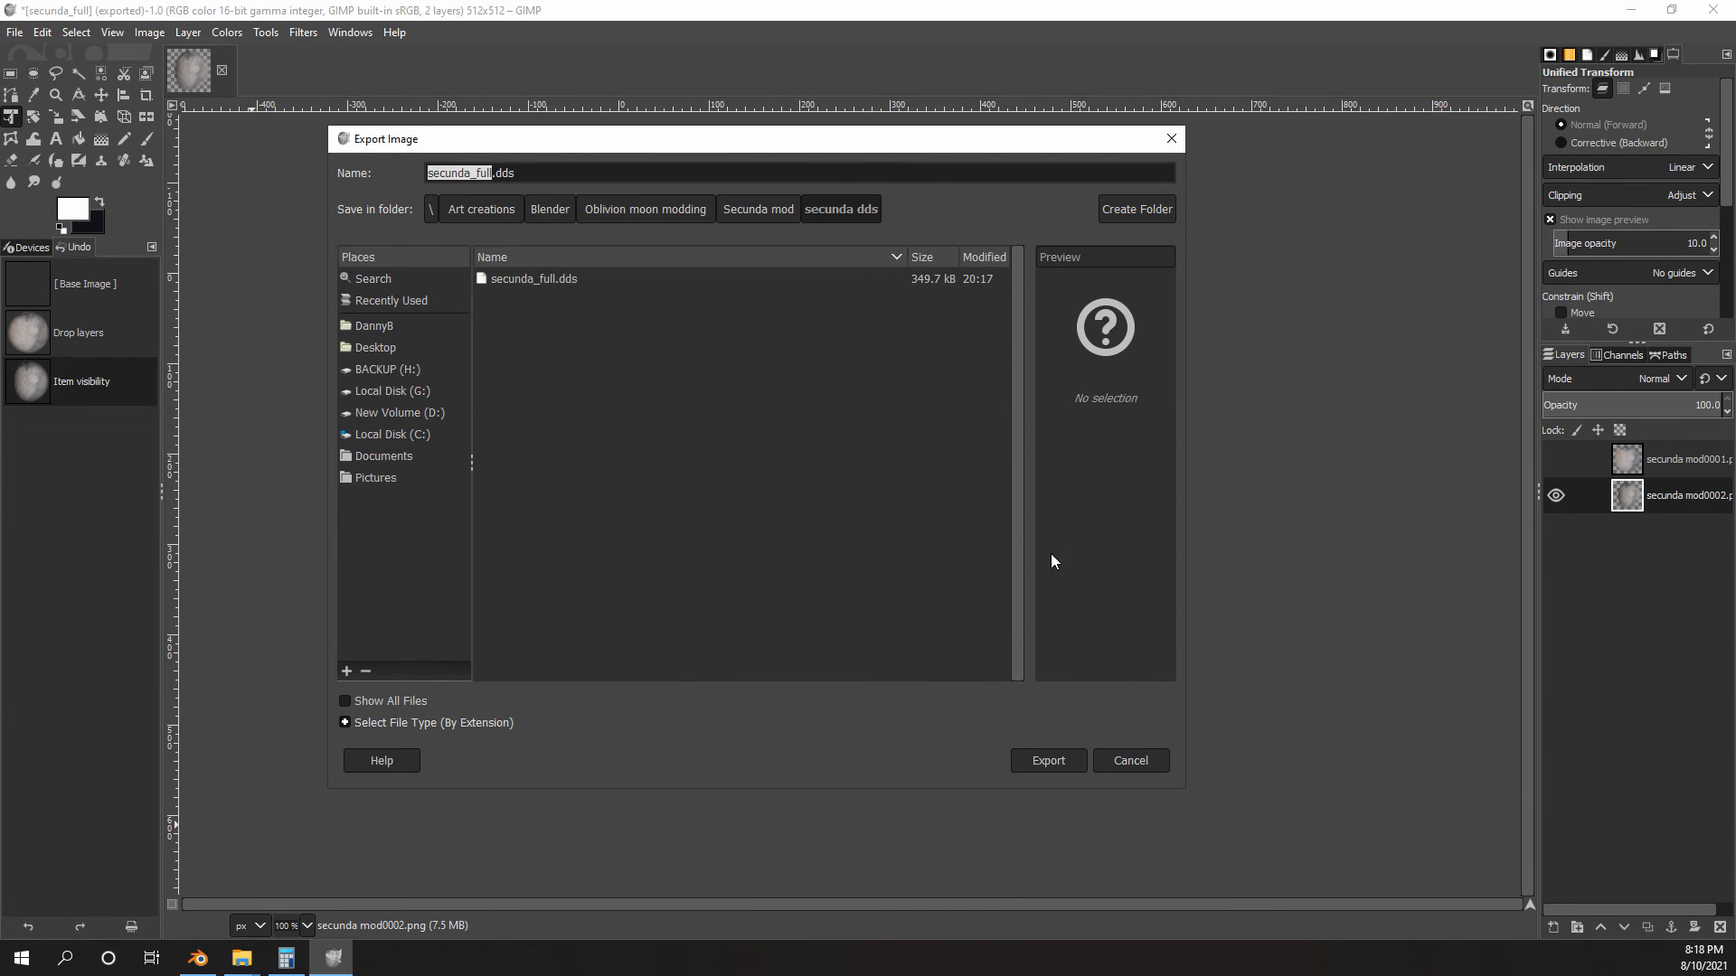
click(1148, 762)
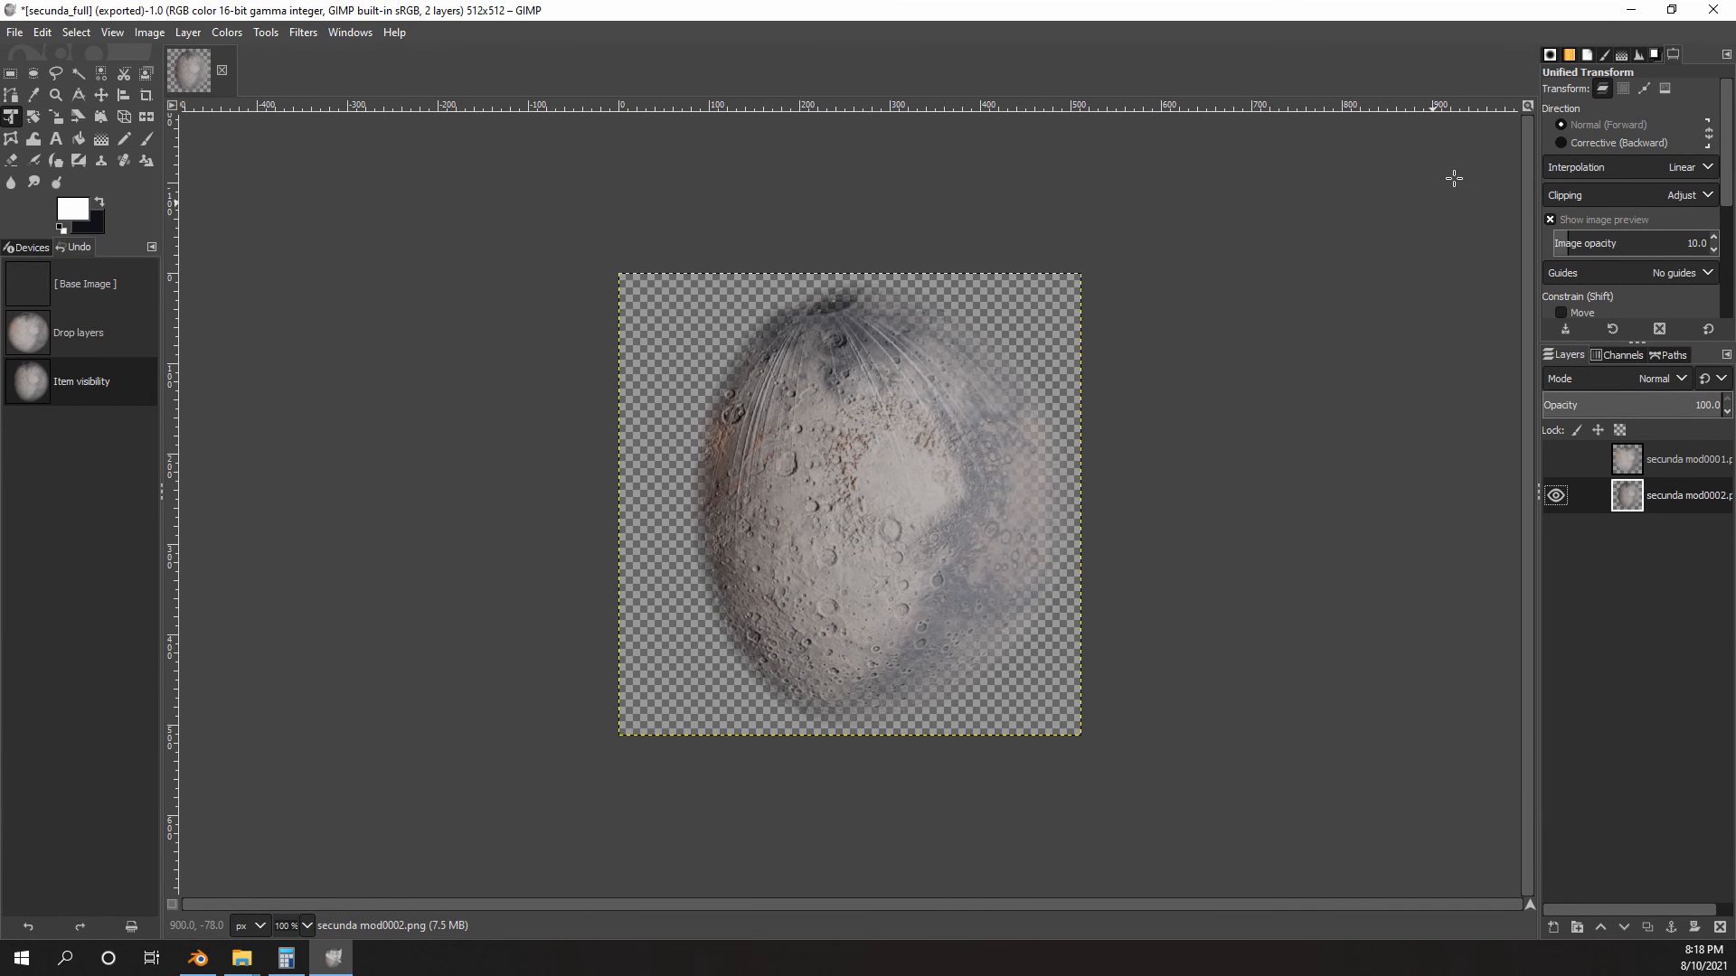
- Minimize GIMP and place the Oblivion moon modding folder window beside the game's empty Data\Textures\sky folder in File Explorer
click(1633, 8)
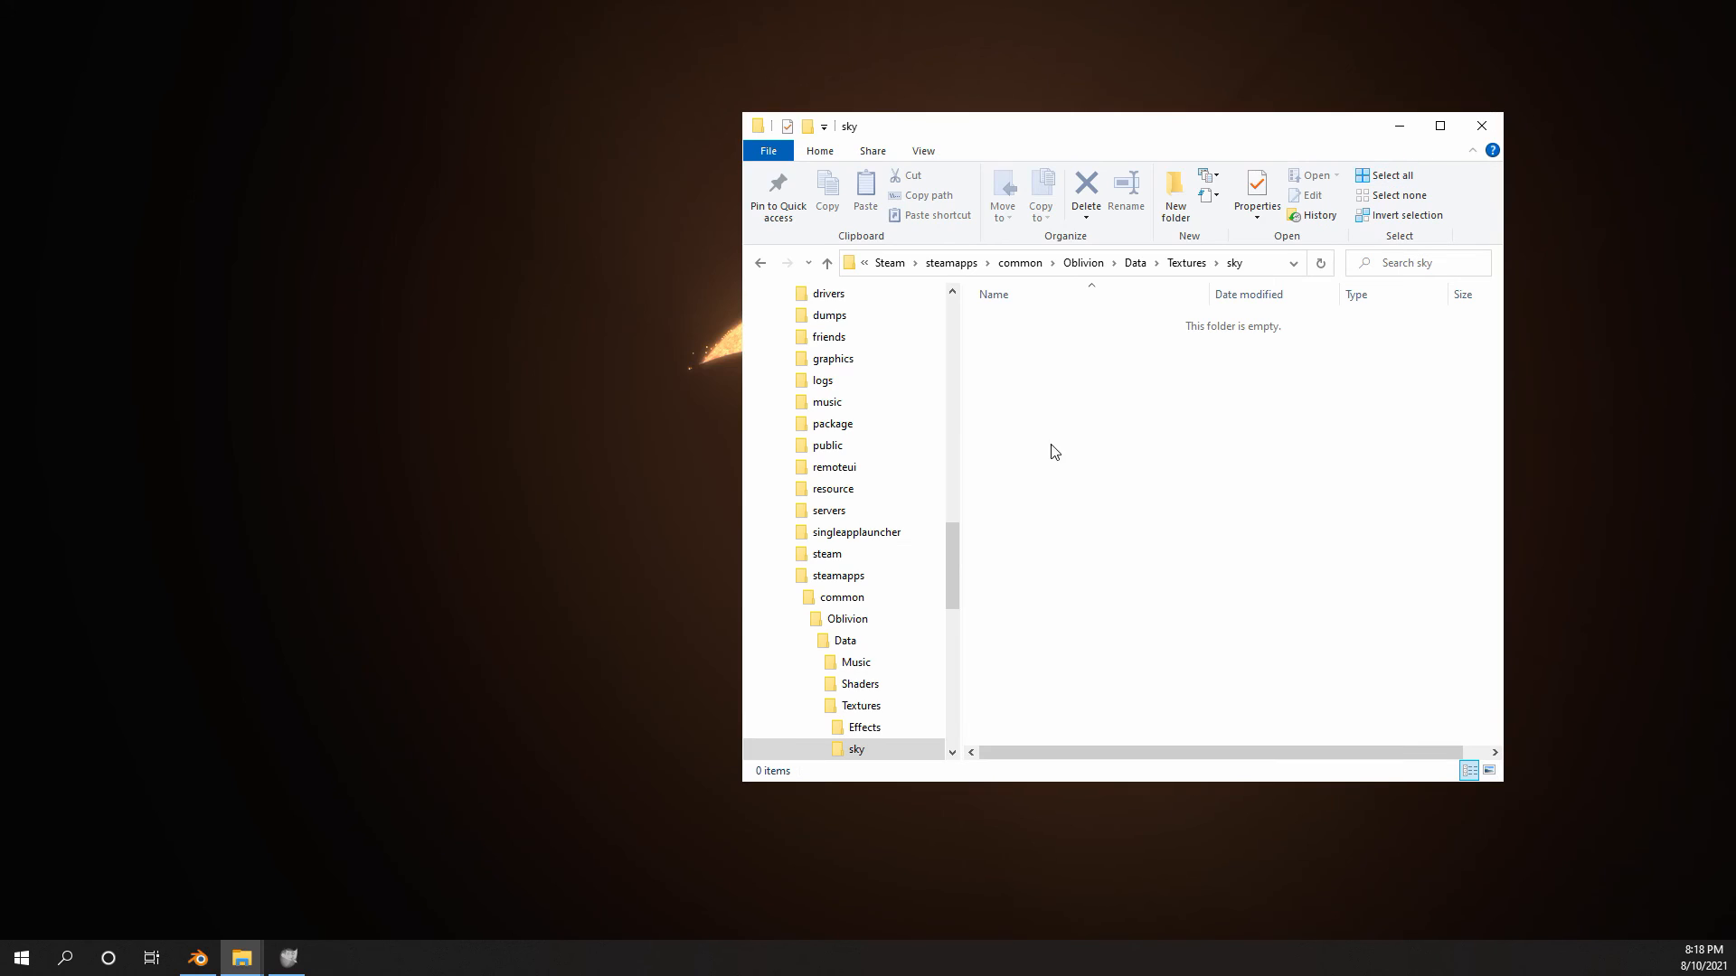
click(1182, 264)
double_click(1020, 341)
click(242, 956)
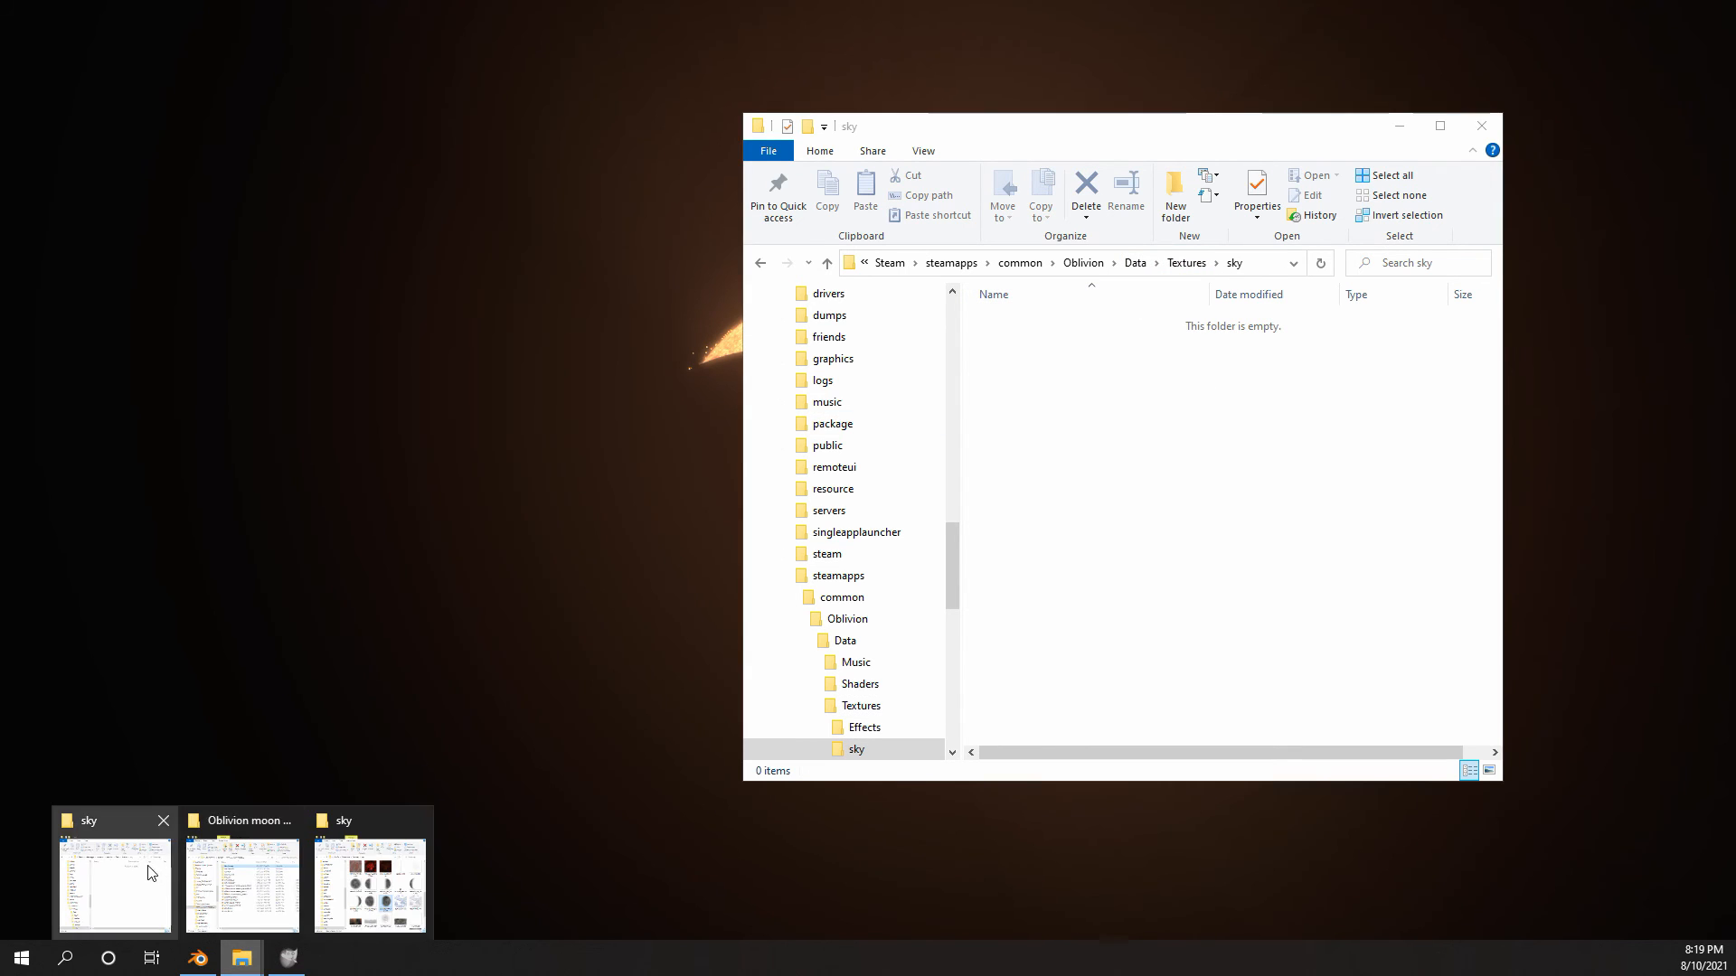
click(151, 873)
click(242, 956)
click(242, 884)
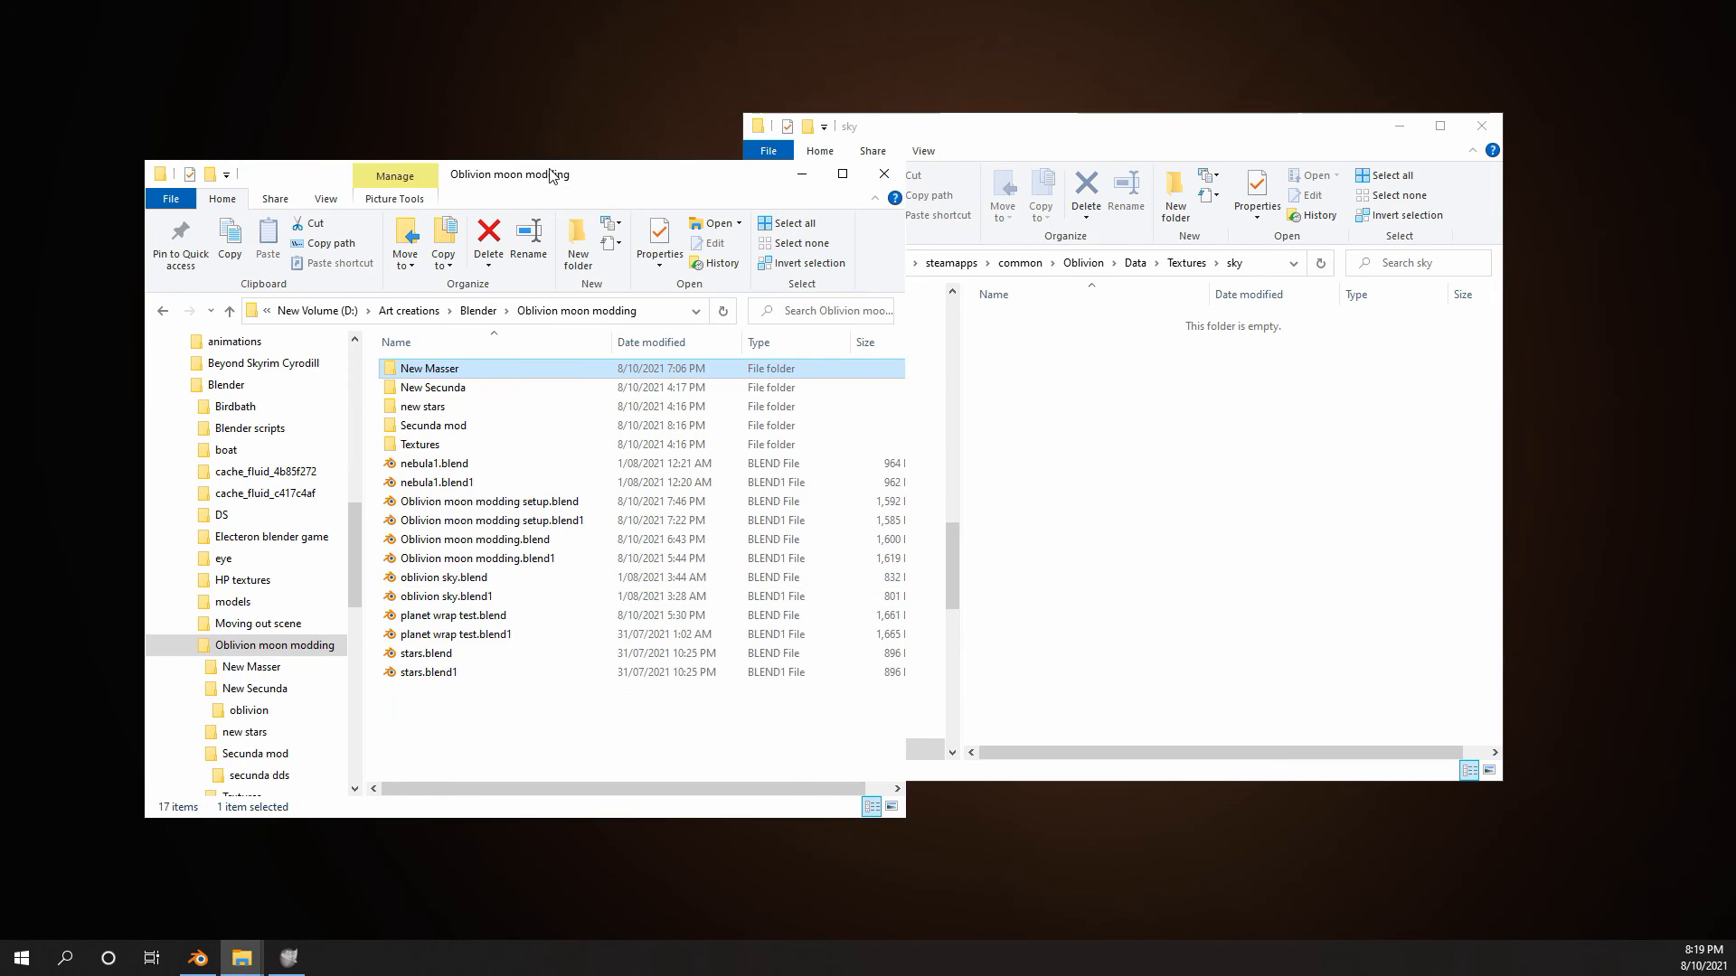
drag(550, 174, 333, 212)
- Copy all the Secunda DDS textures from New Secunda\oblivion into the game's Data\Textures\sky folder
click(215, 428)
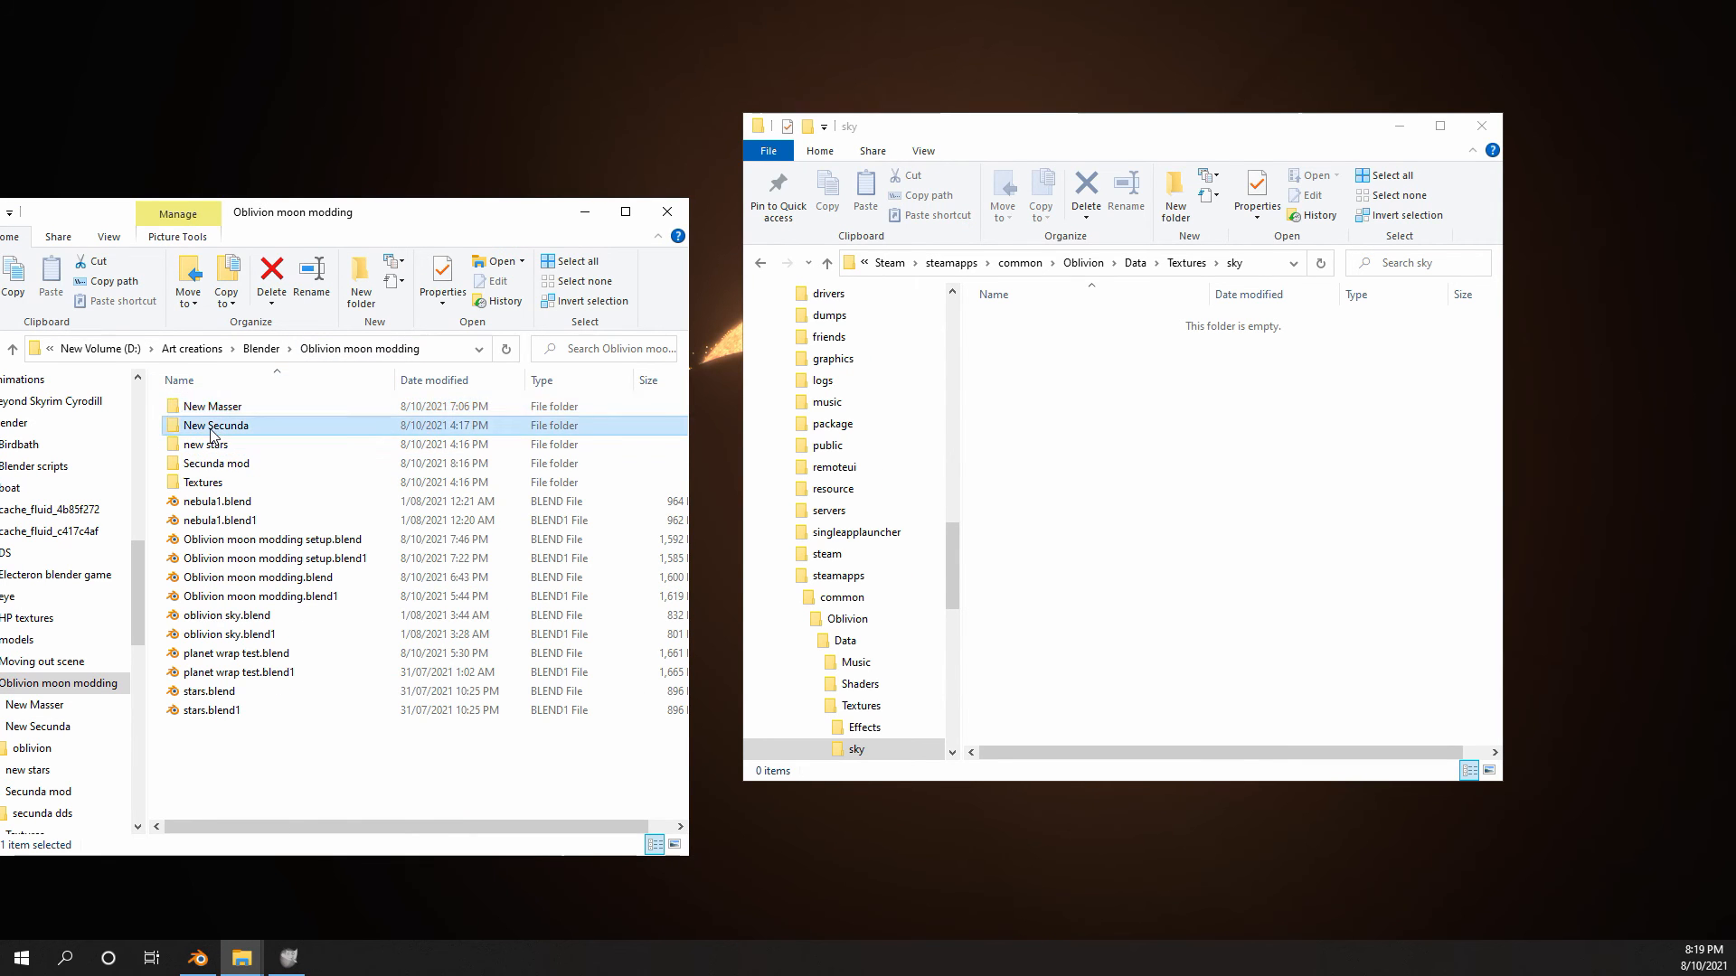
double_click(215, 428)
double_click(217, 423)
drag(195, 716, 653, 384)
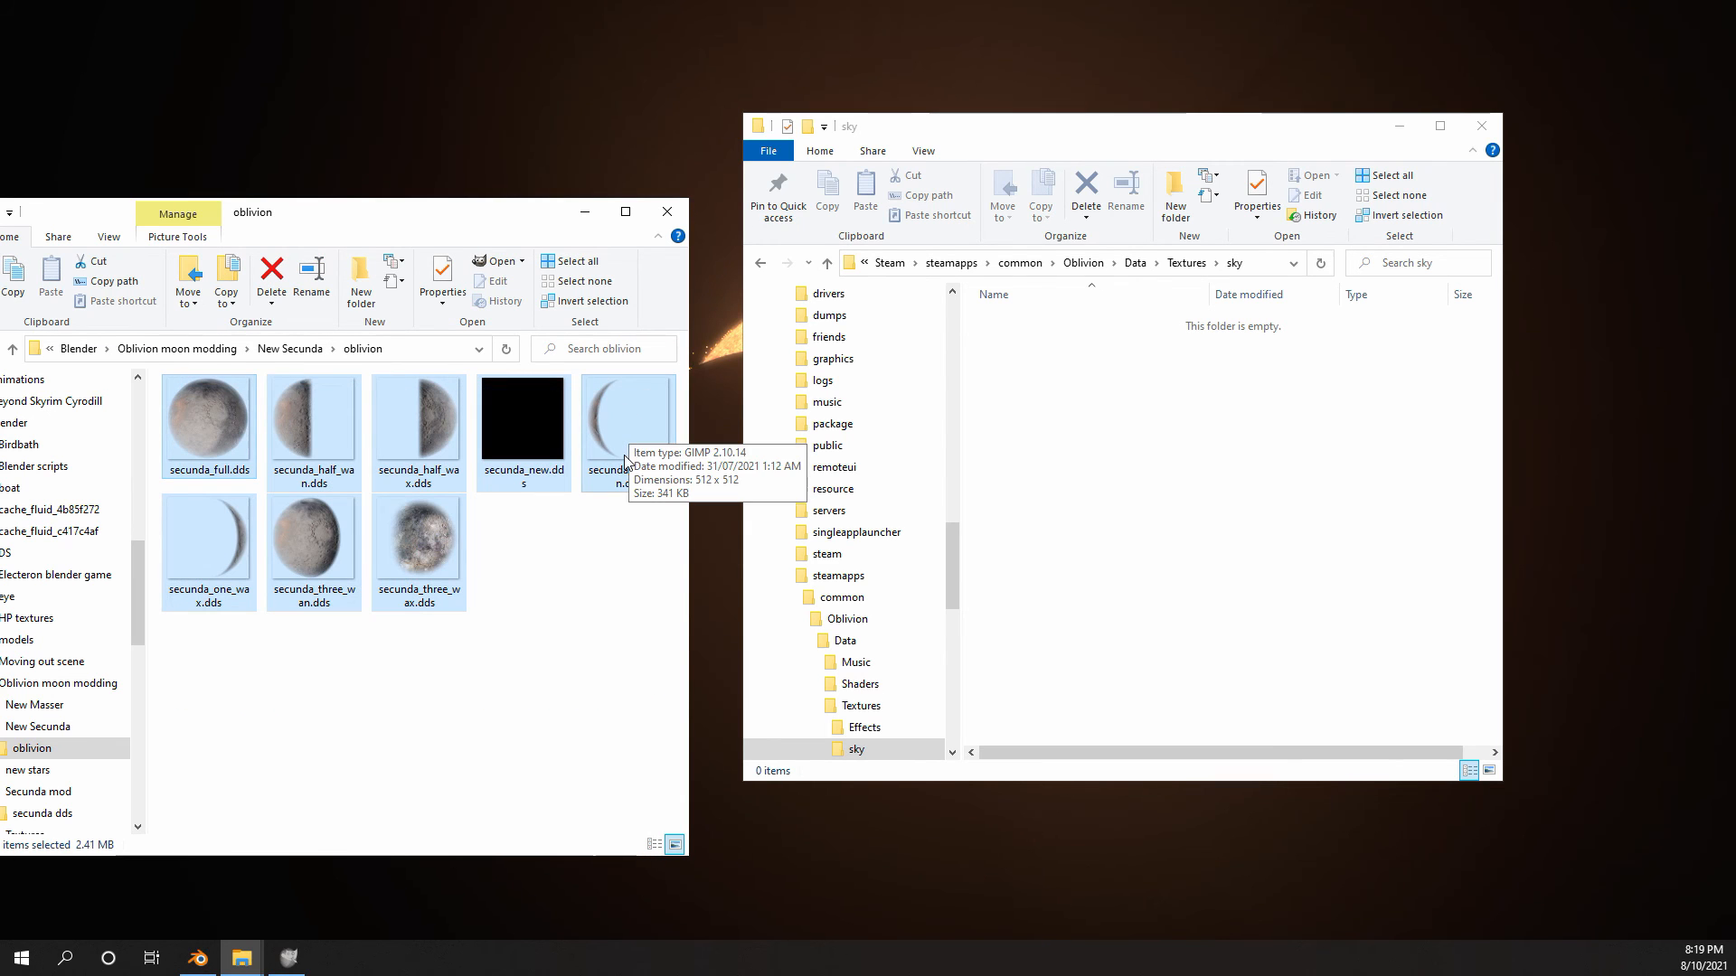
key(ctrl+c)
click(1124, 387)
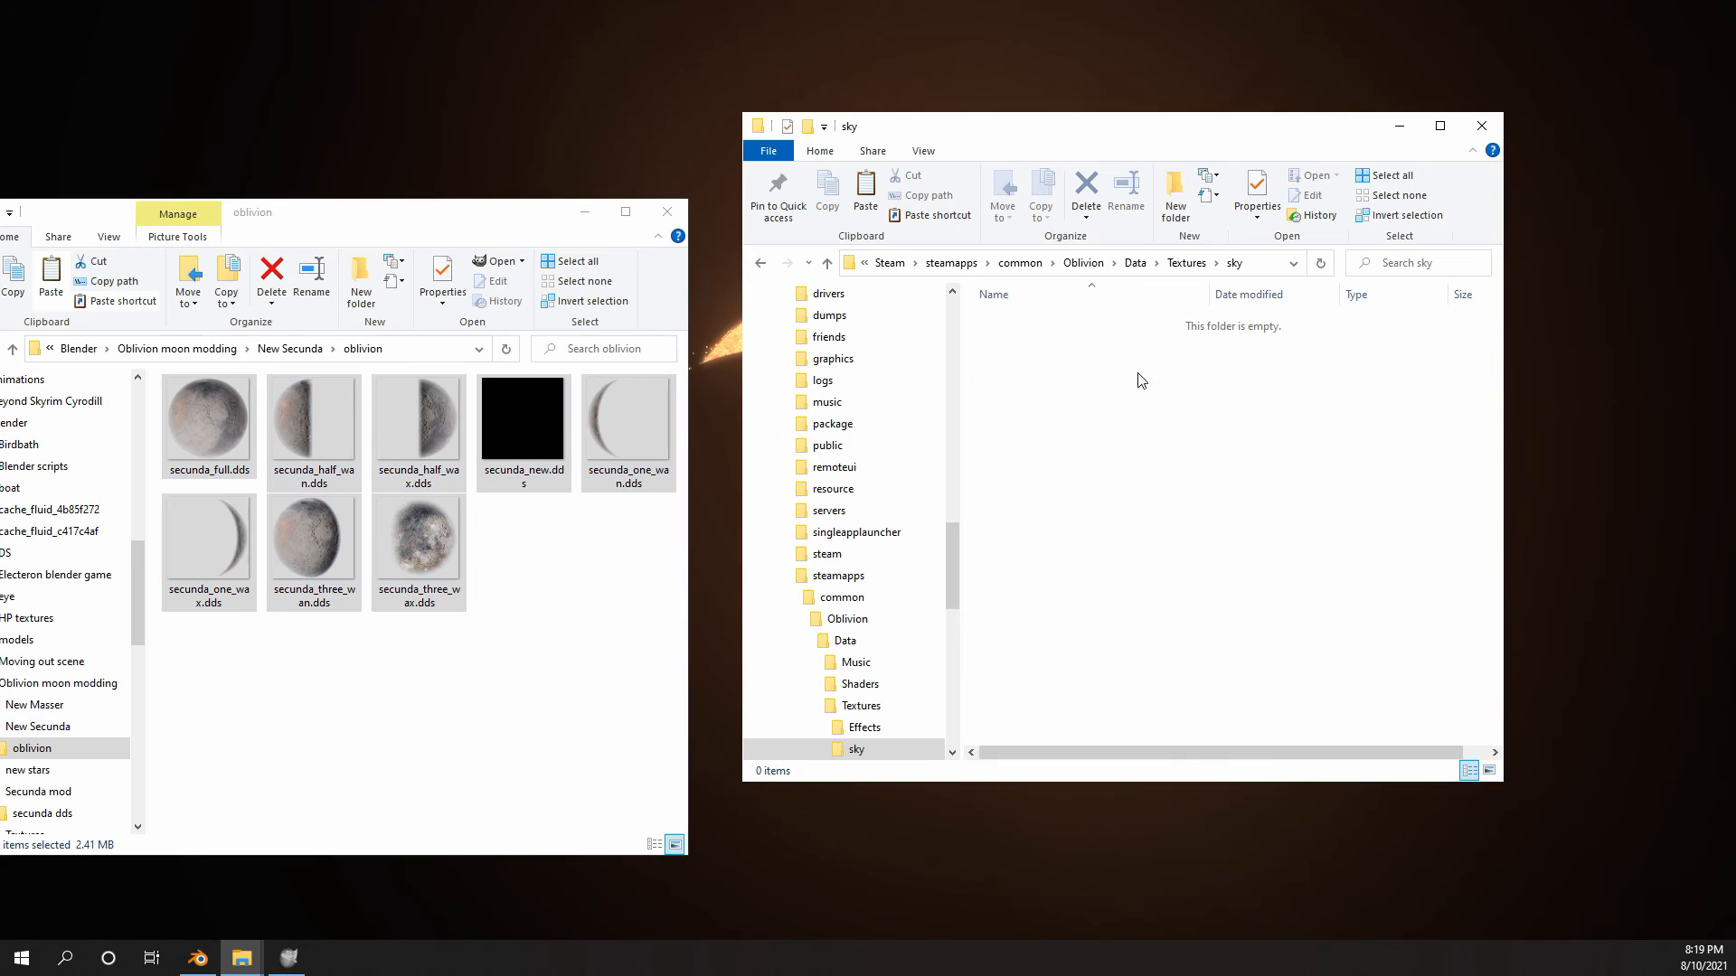
key(ctrl+v)
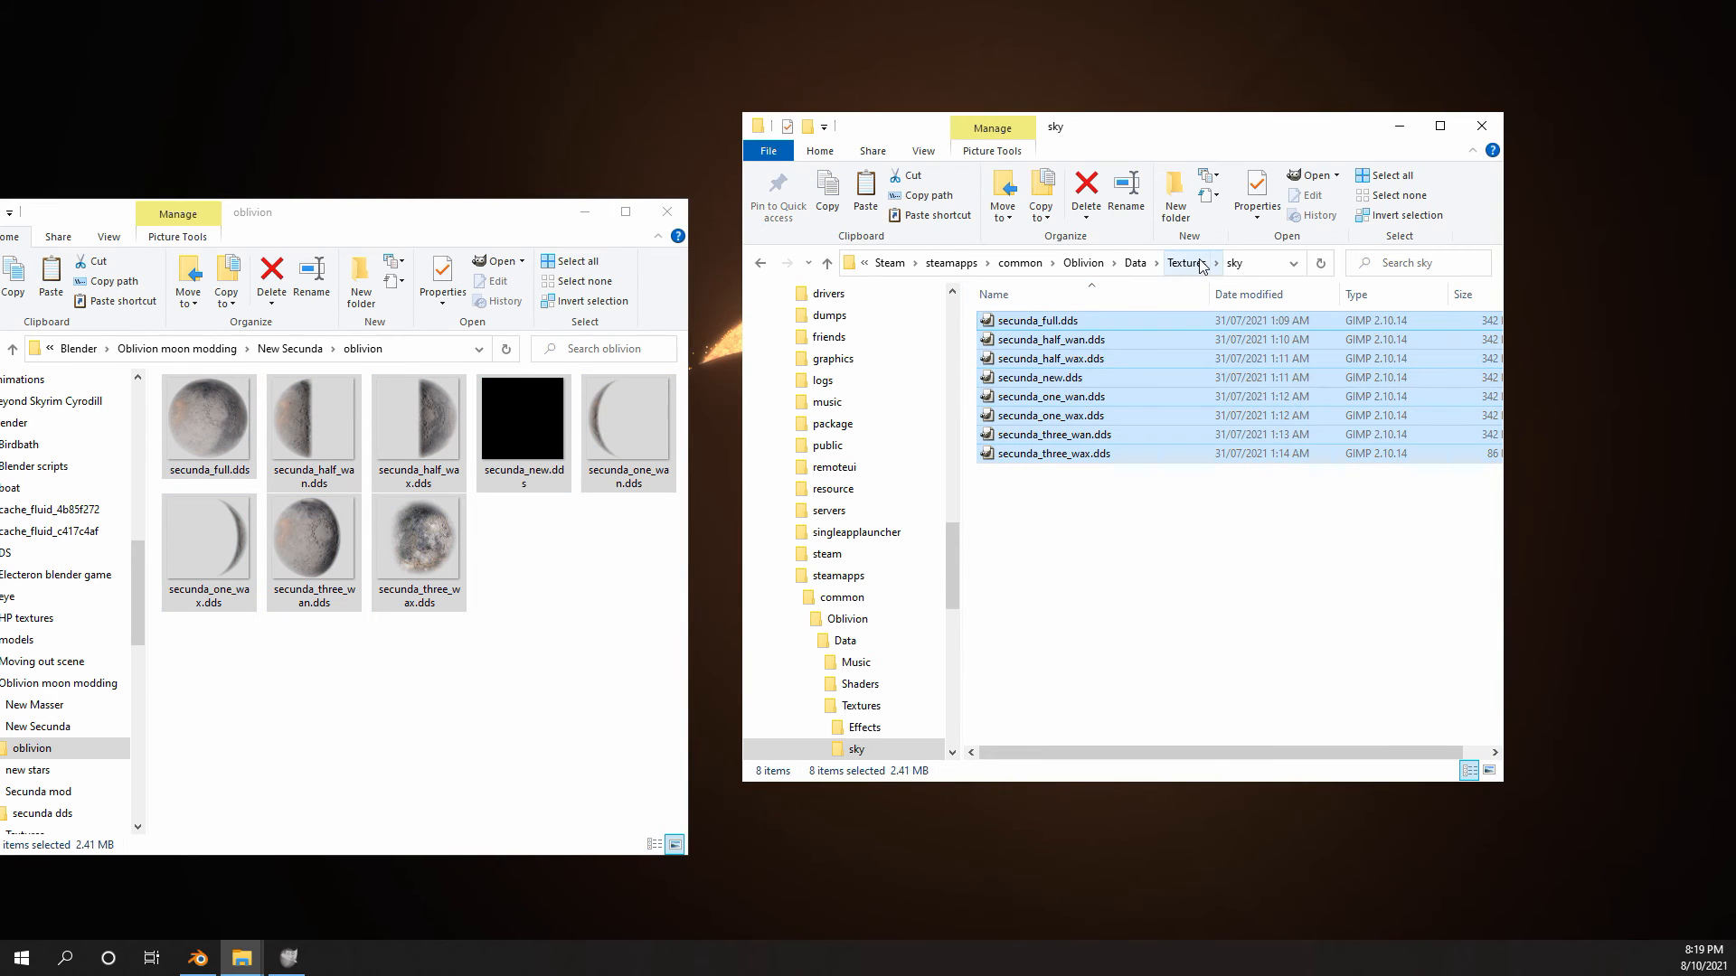
- Copy all the Masser DDS textures from New Masser\oblivion into the game's sky folder and close the source window
click(296, 350)
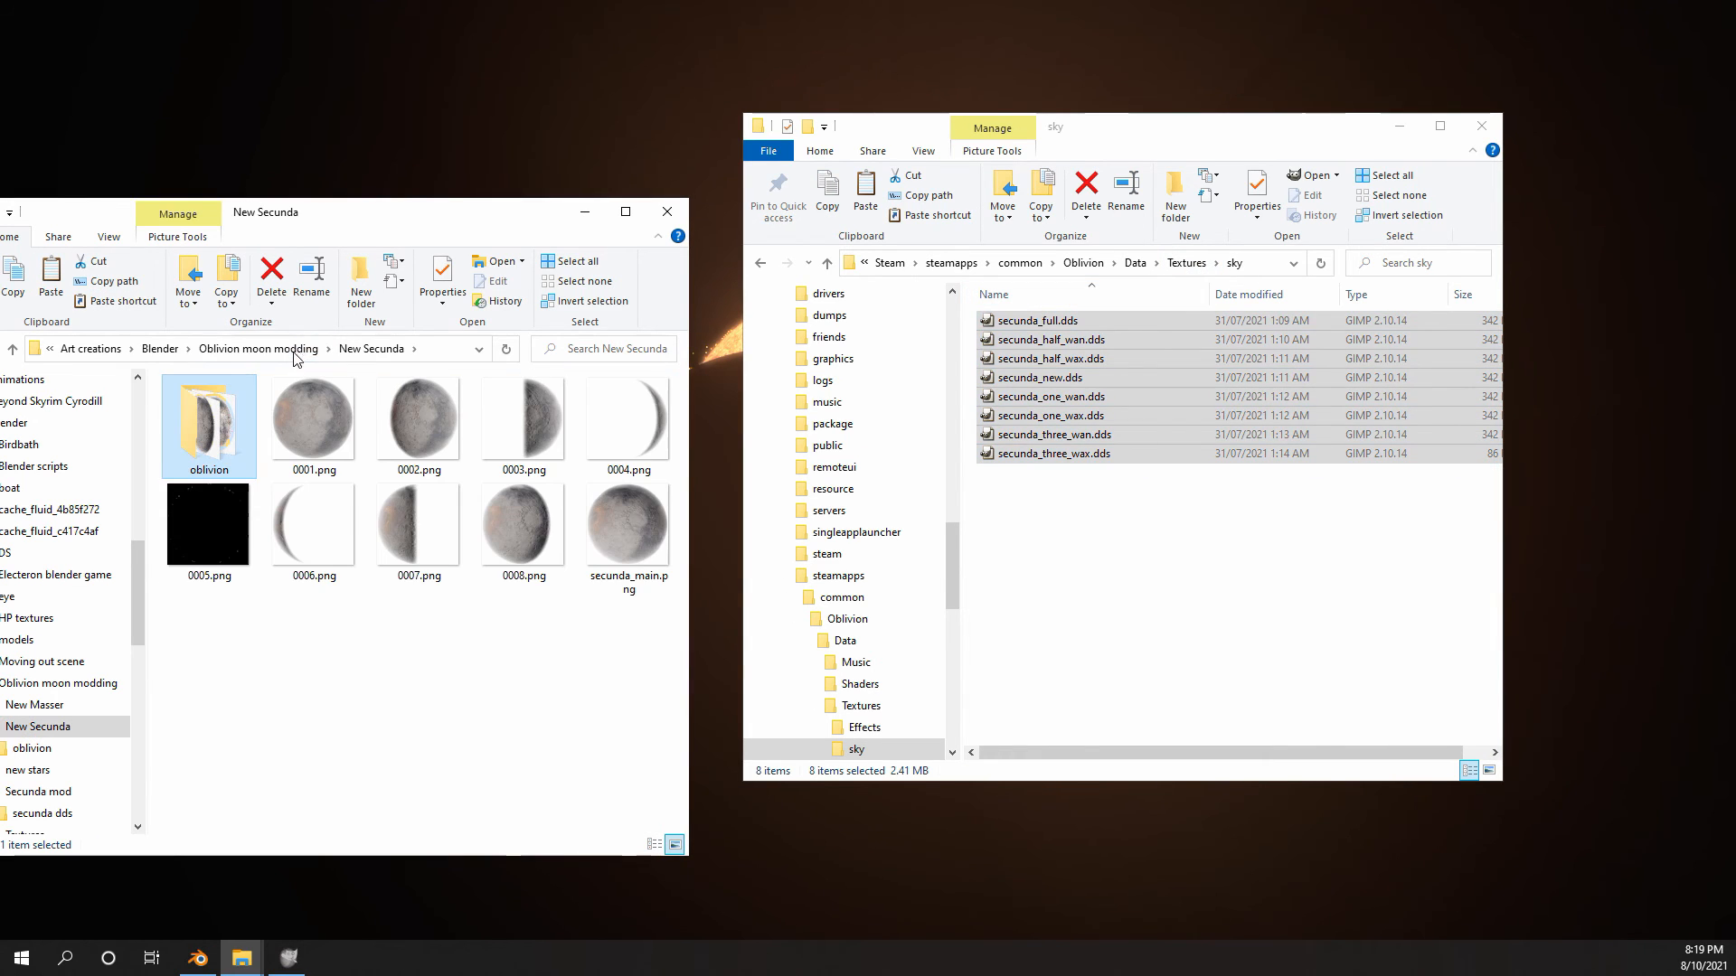
click(303, 351)
double_click(221, 401)
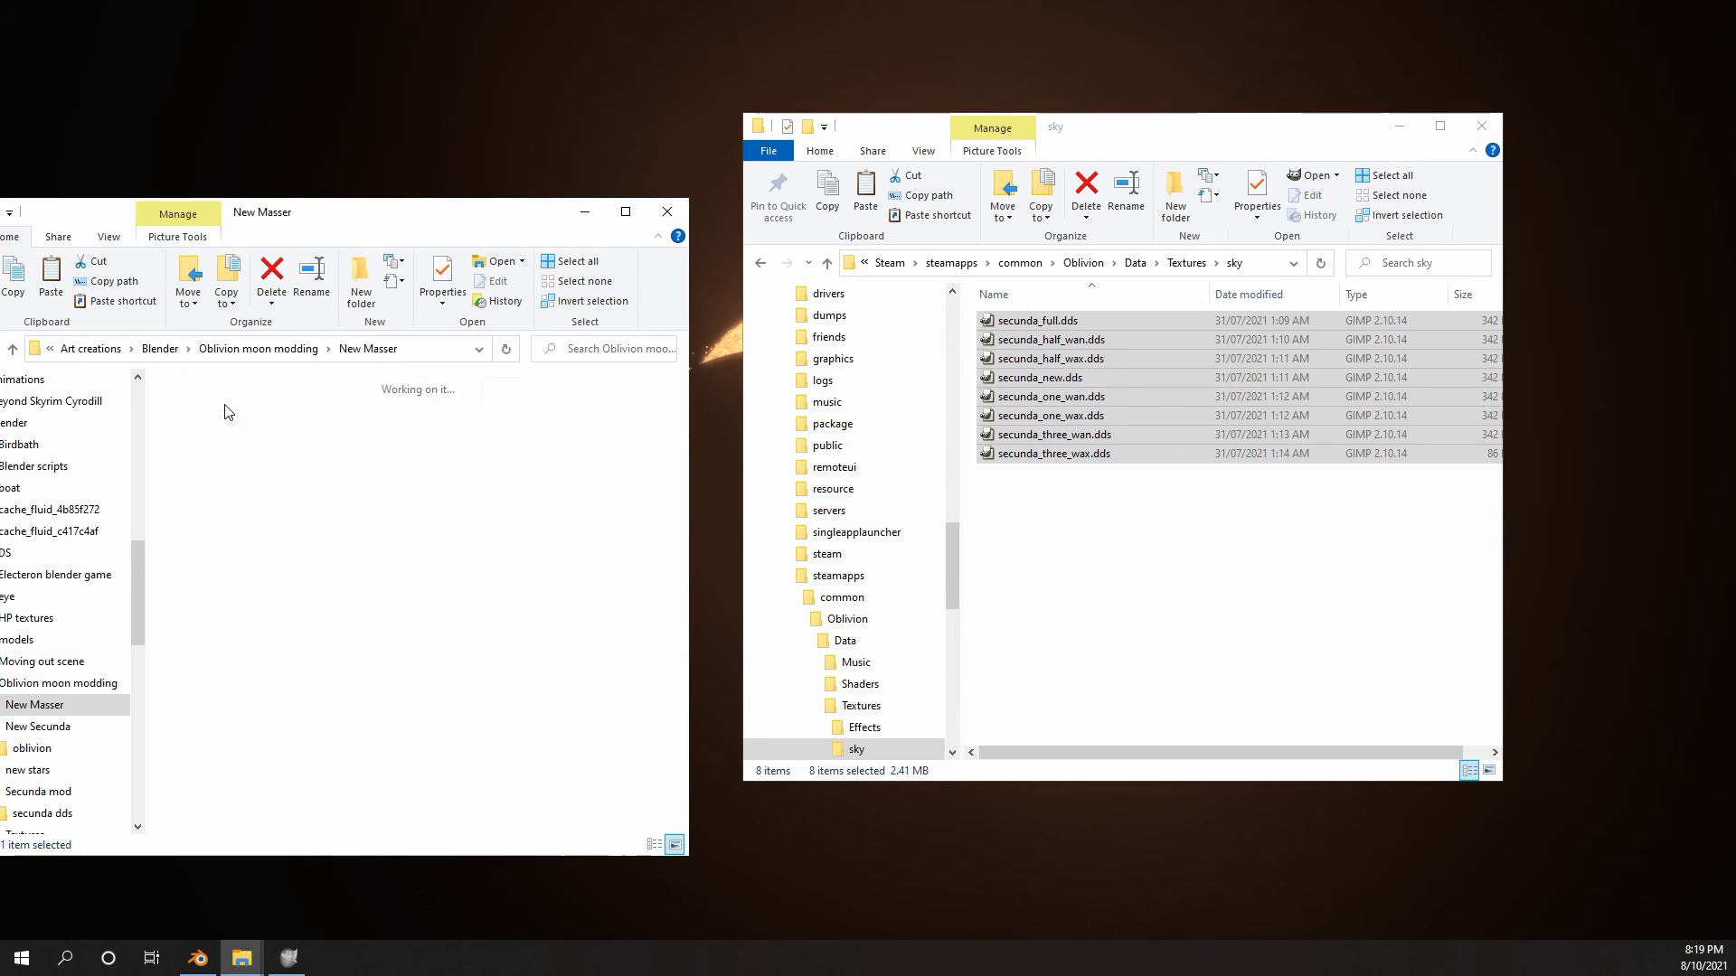
double_click(215, 412)
click(214, 435)
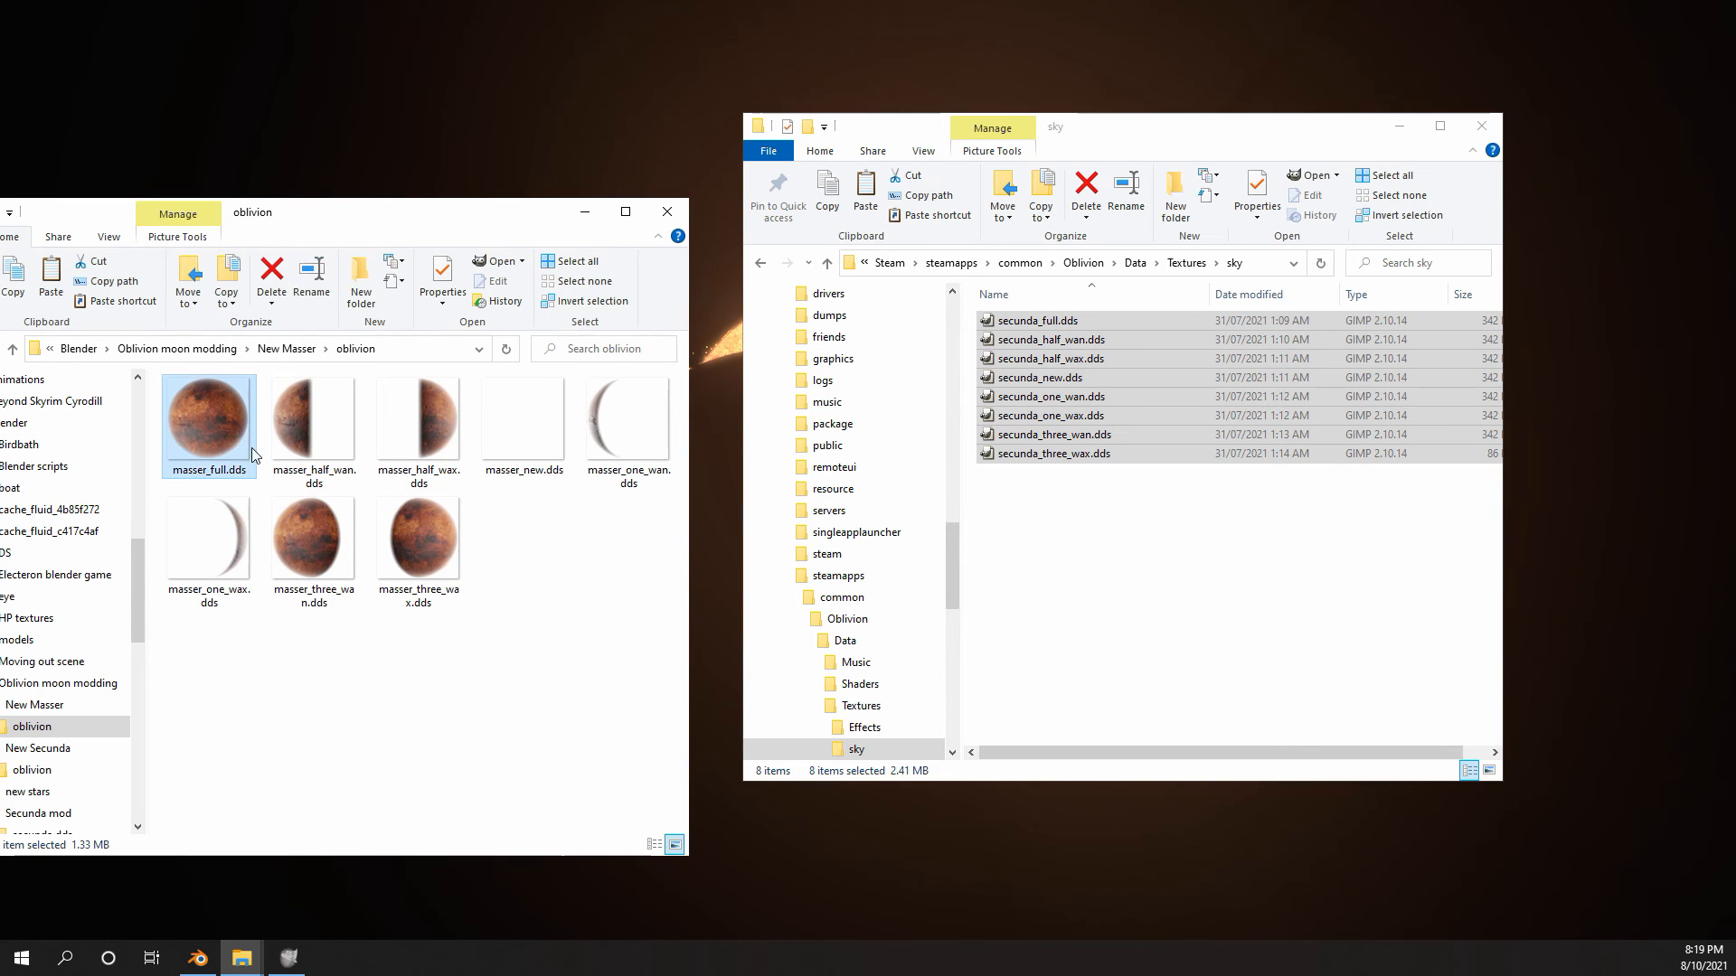
shift+click(442, 551)
click(1140, 552)
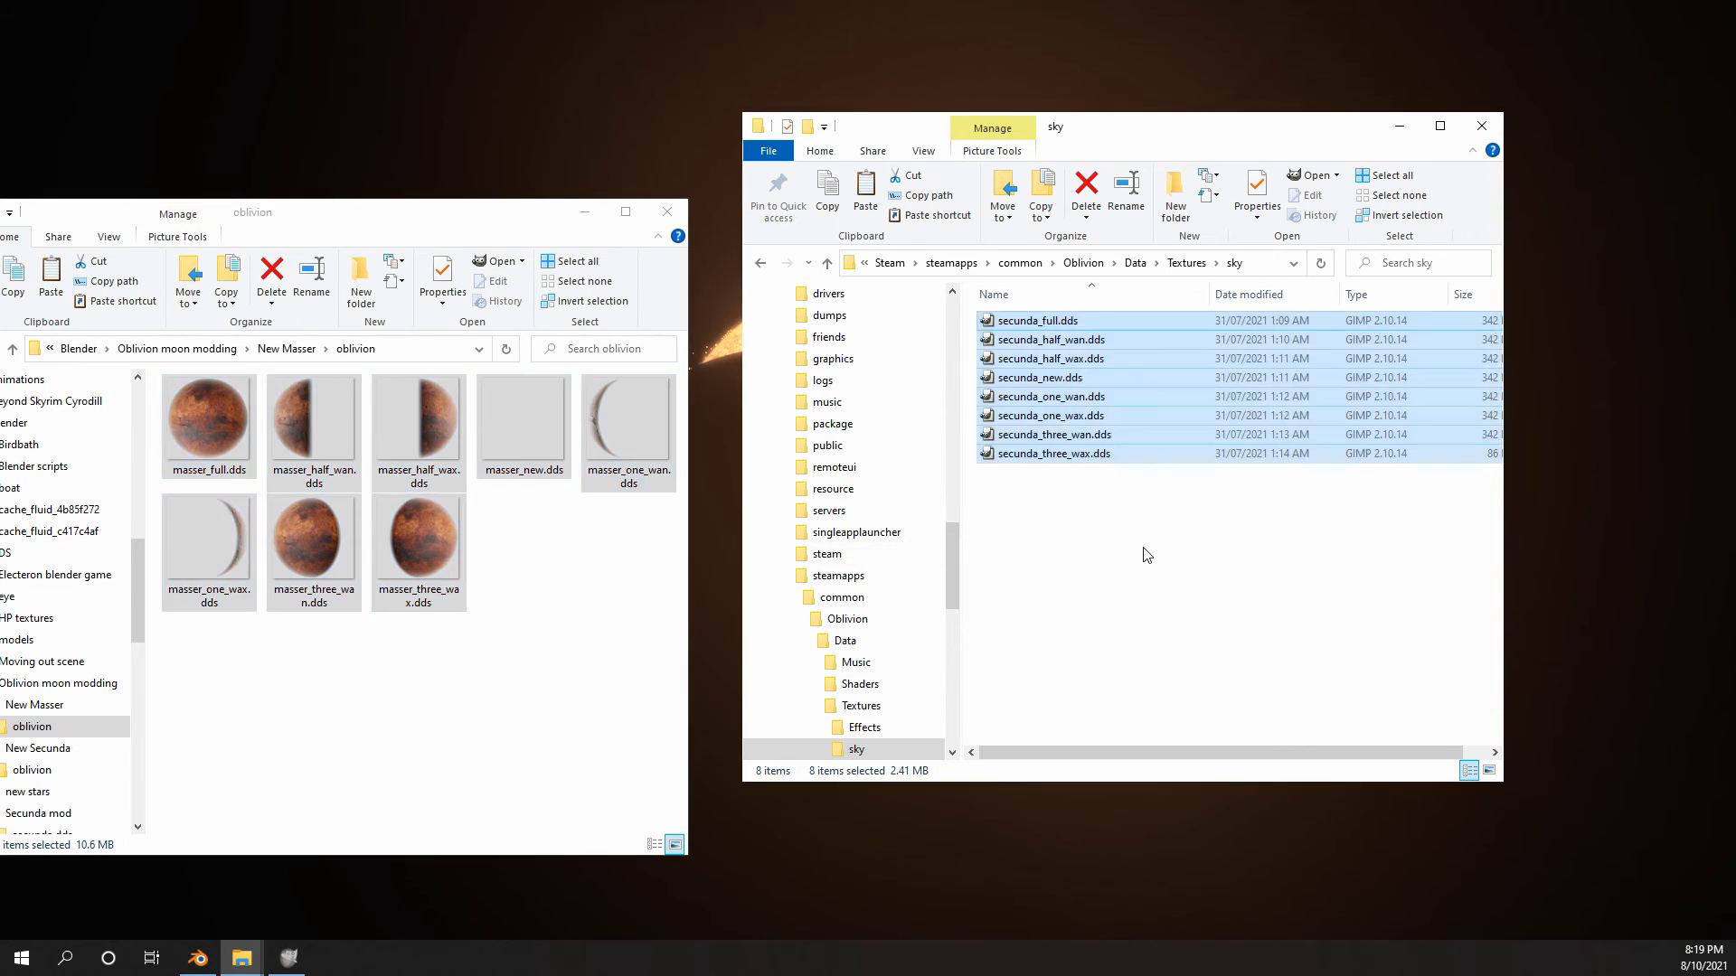
key(ctrl+v)
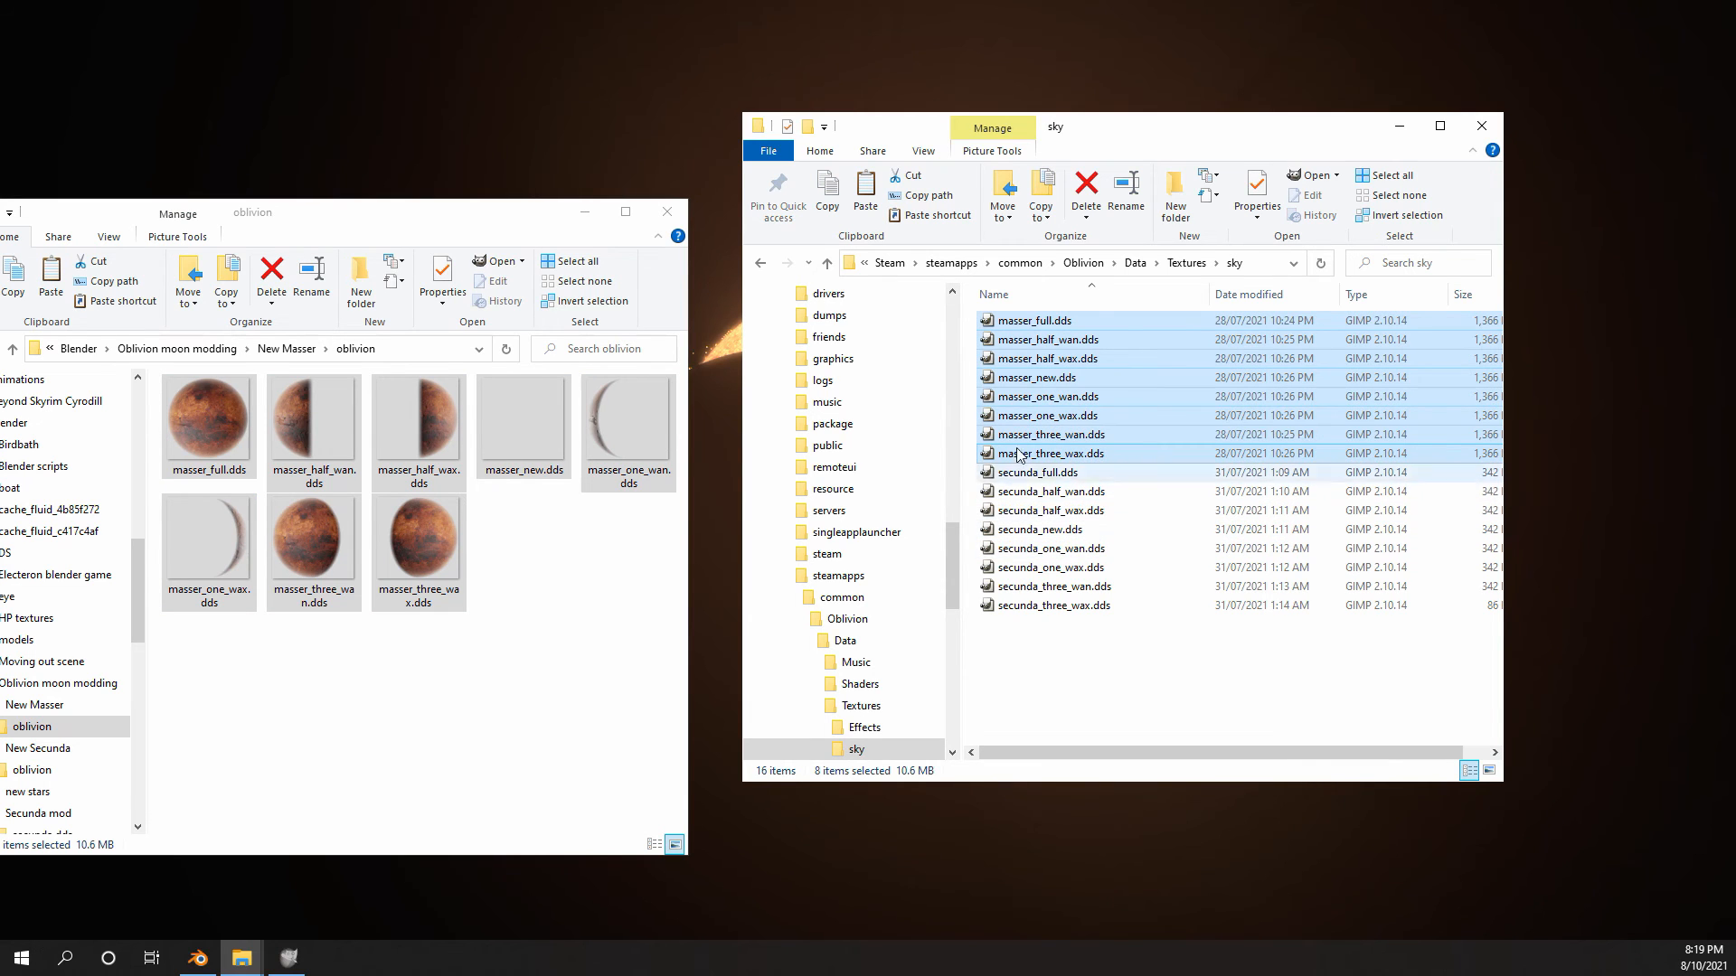
click(667, 211)
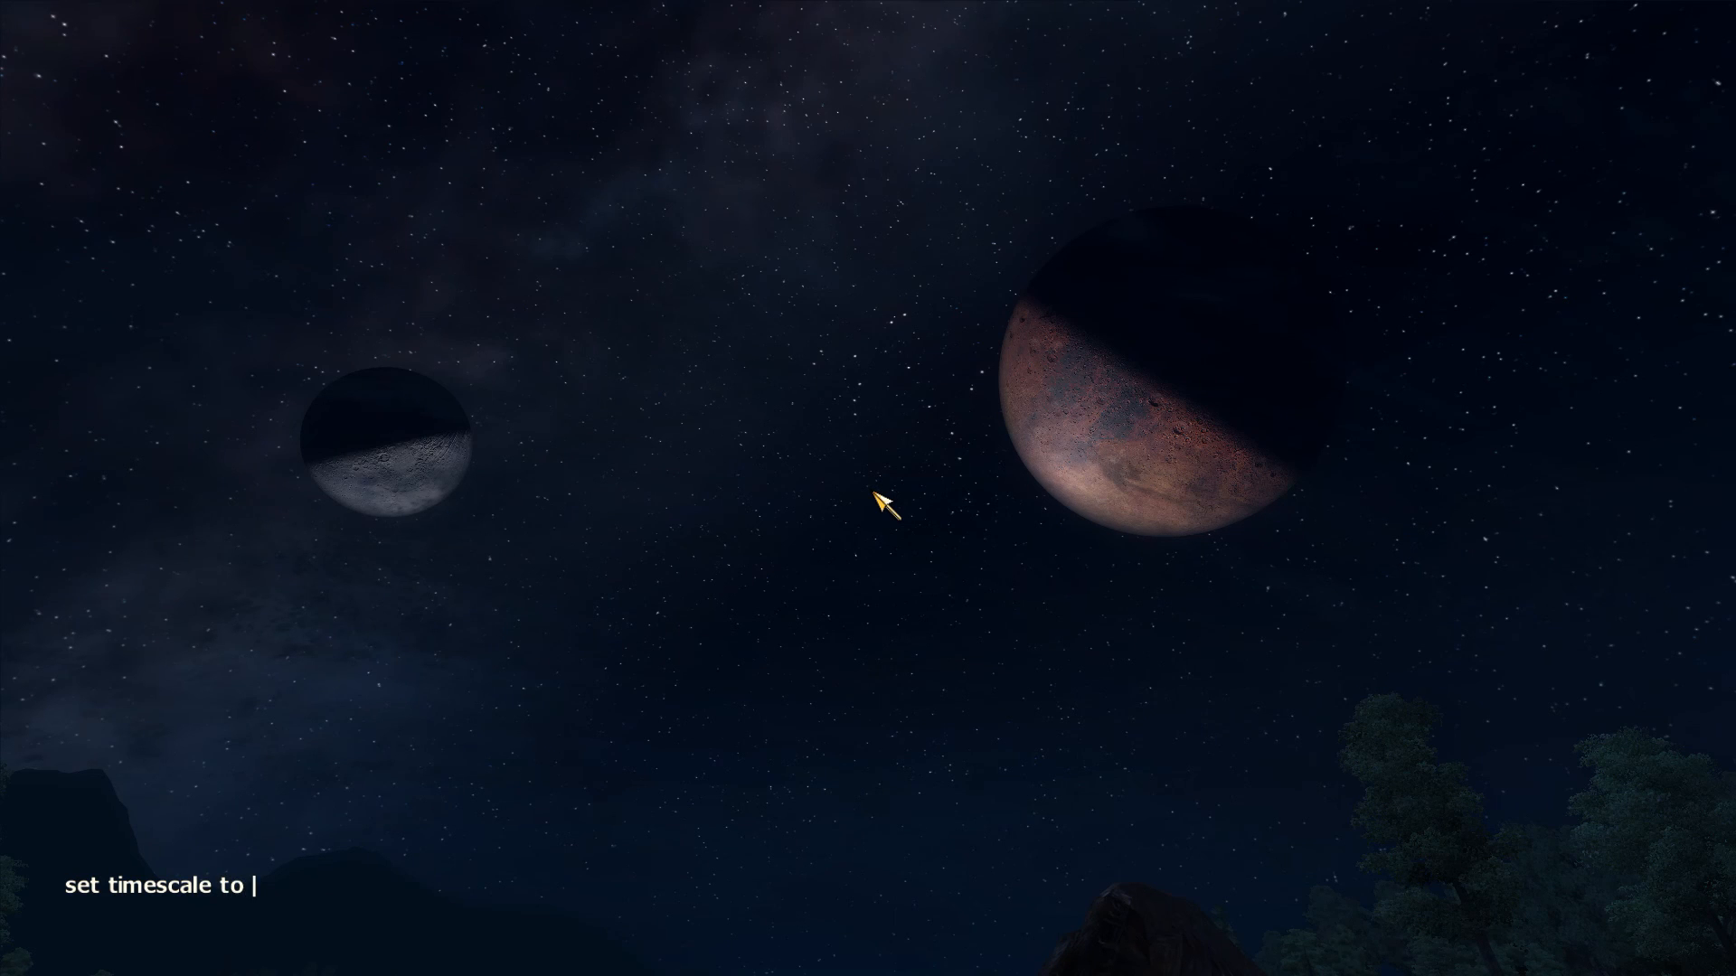
- In Oblivion, run the console command set timescale to 30000 and pause at night with Masser in view
key(Return)
key(grave)
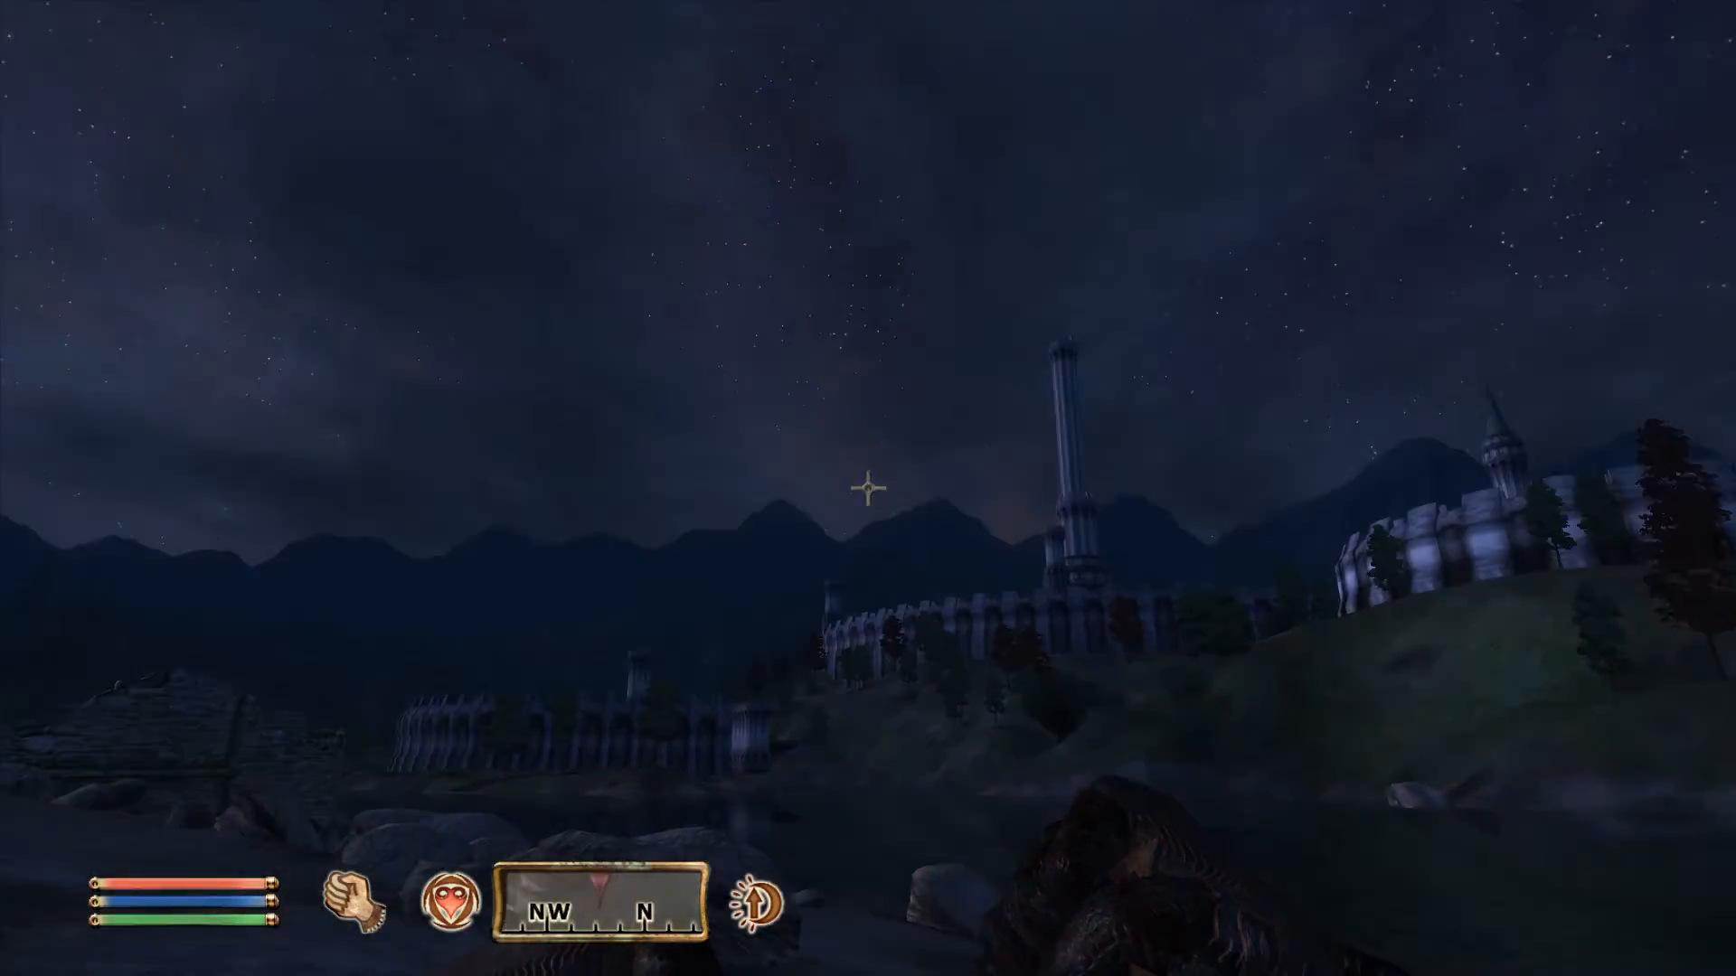
key(grave)
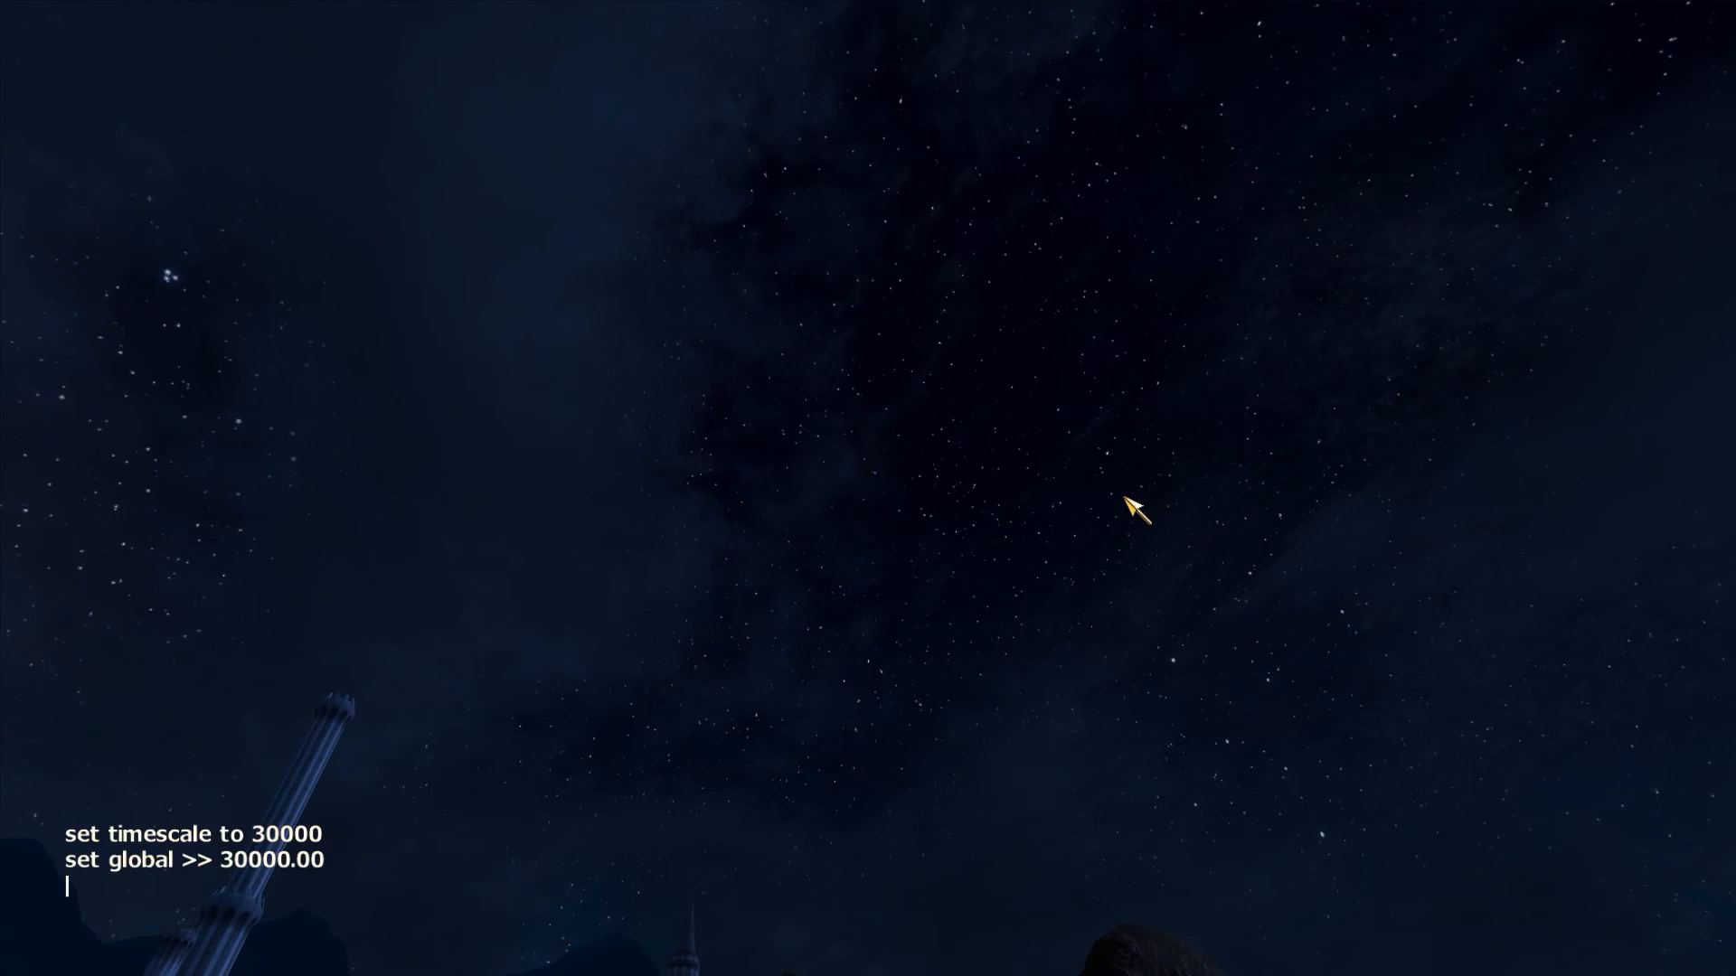
key(grave)
key(grave)
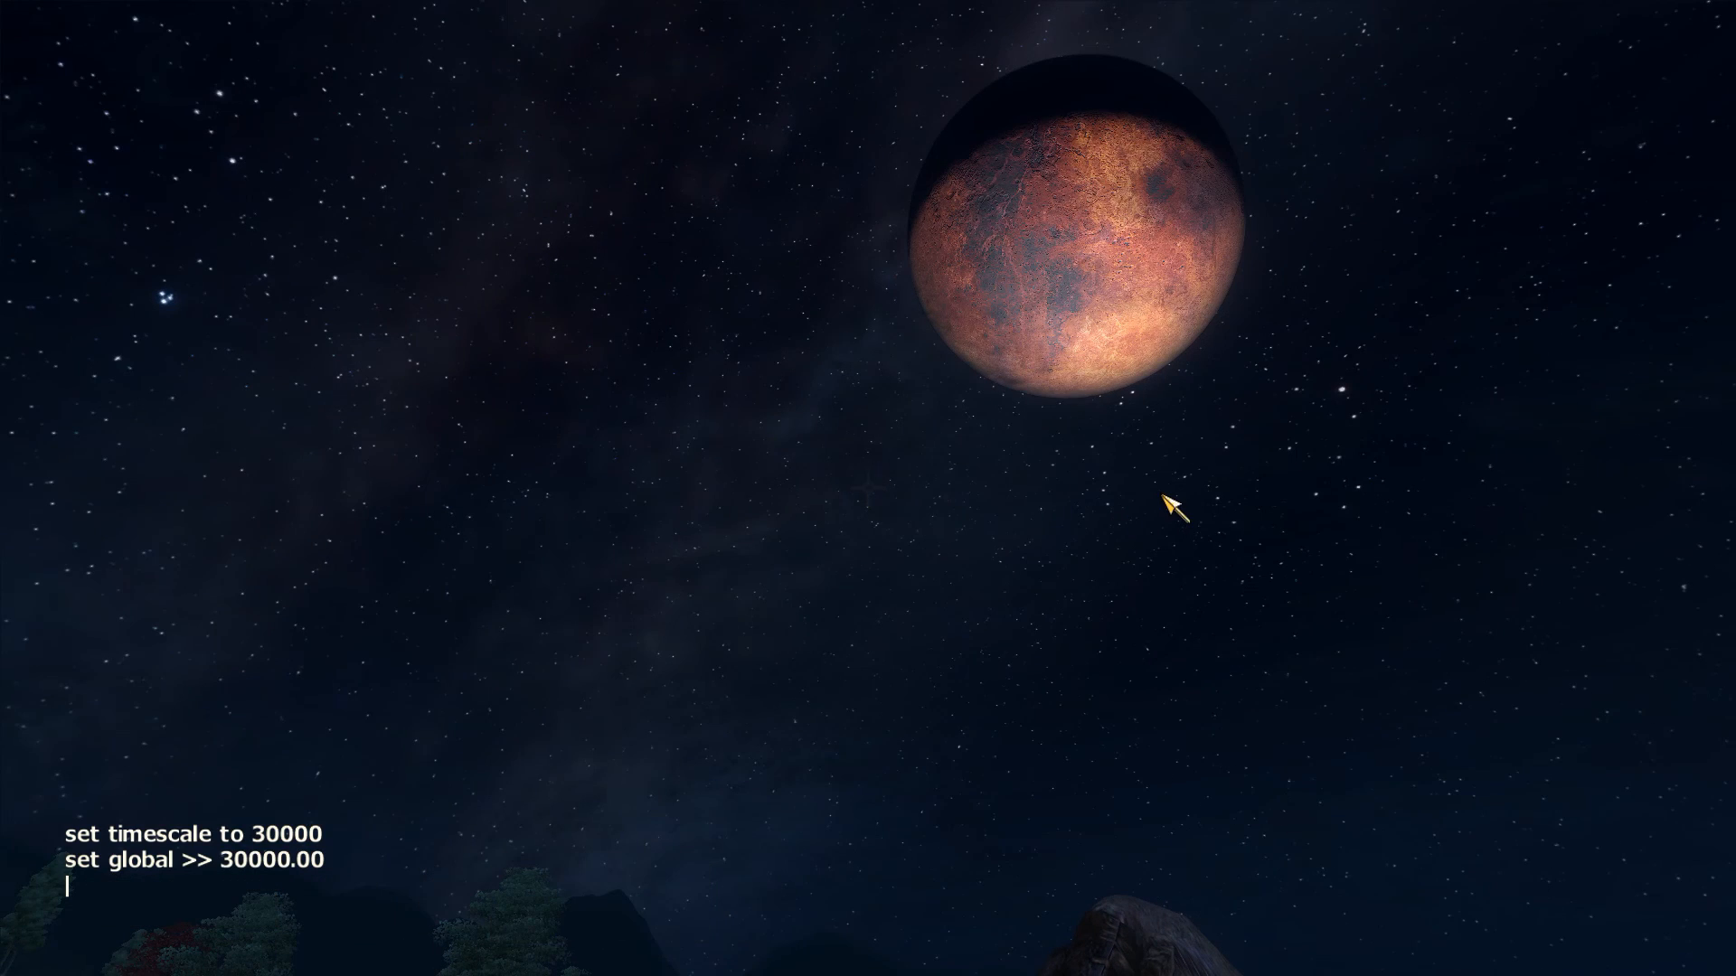
- Return time to a slow pace with the console command set timescale to 1 and resume the game
key(Up)
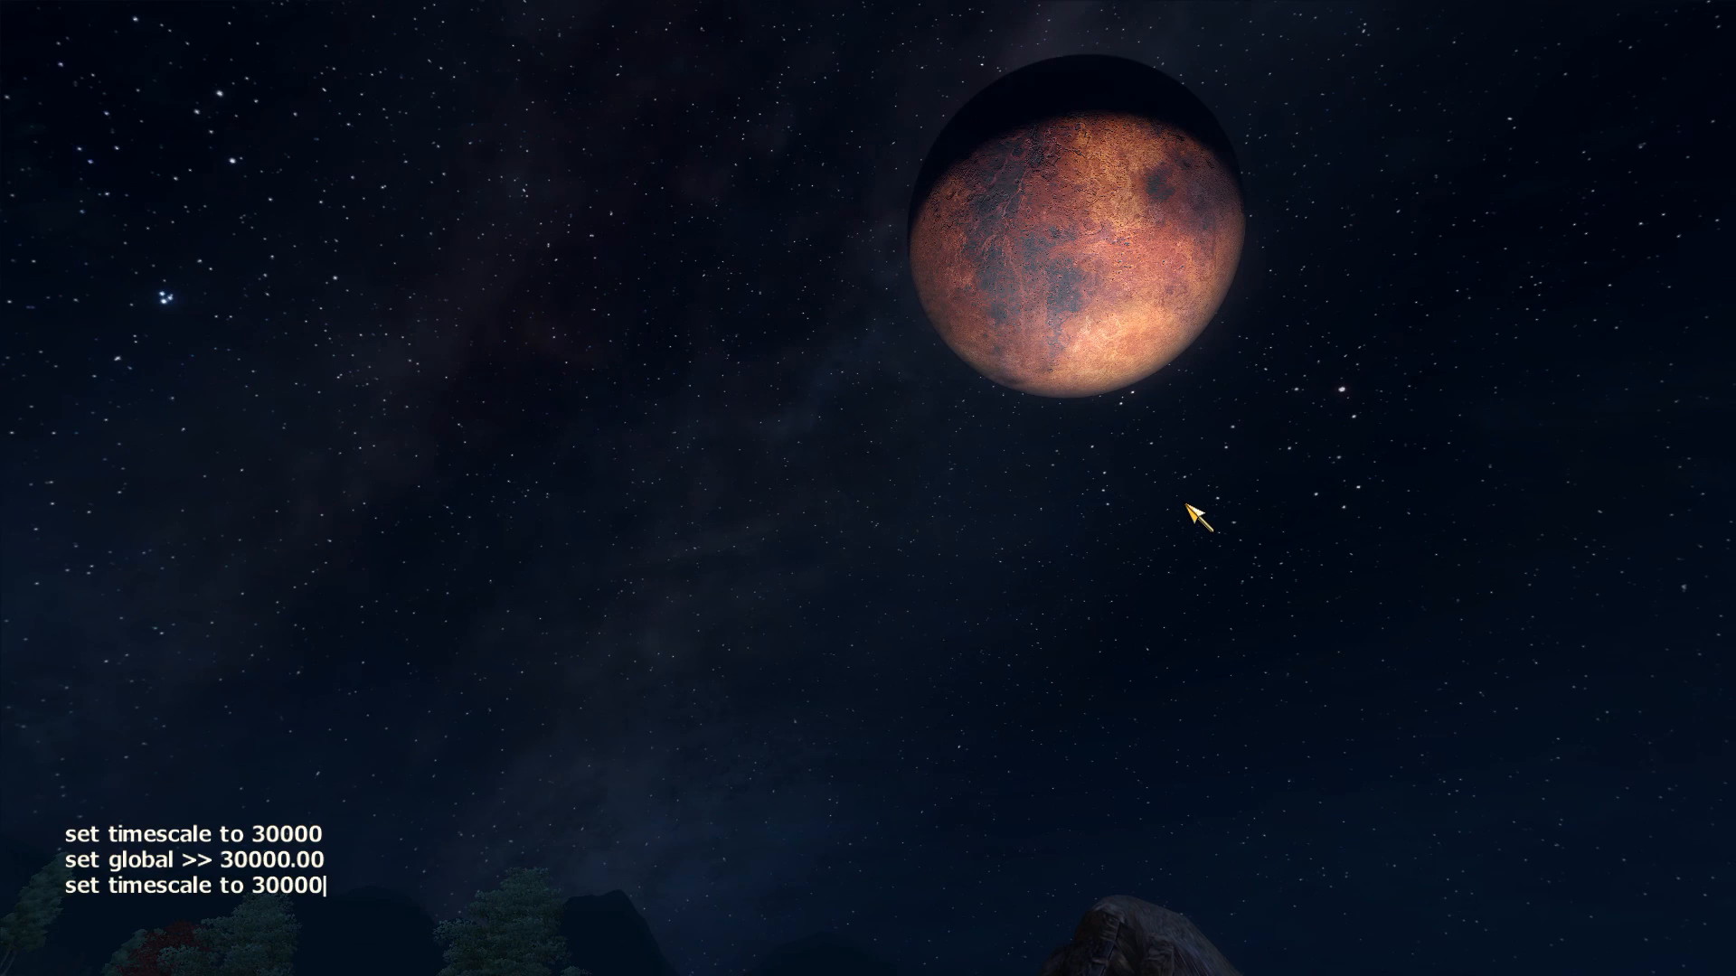
text(1)
key(Return)
key(grave)
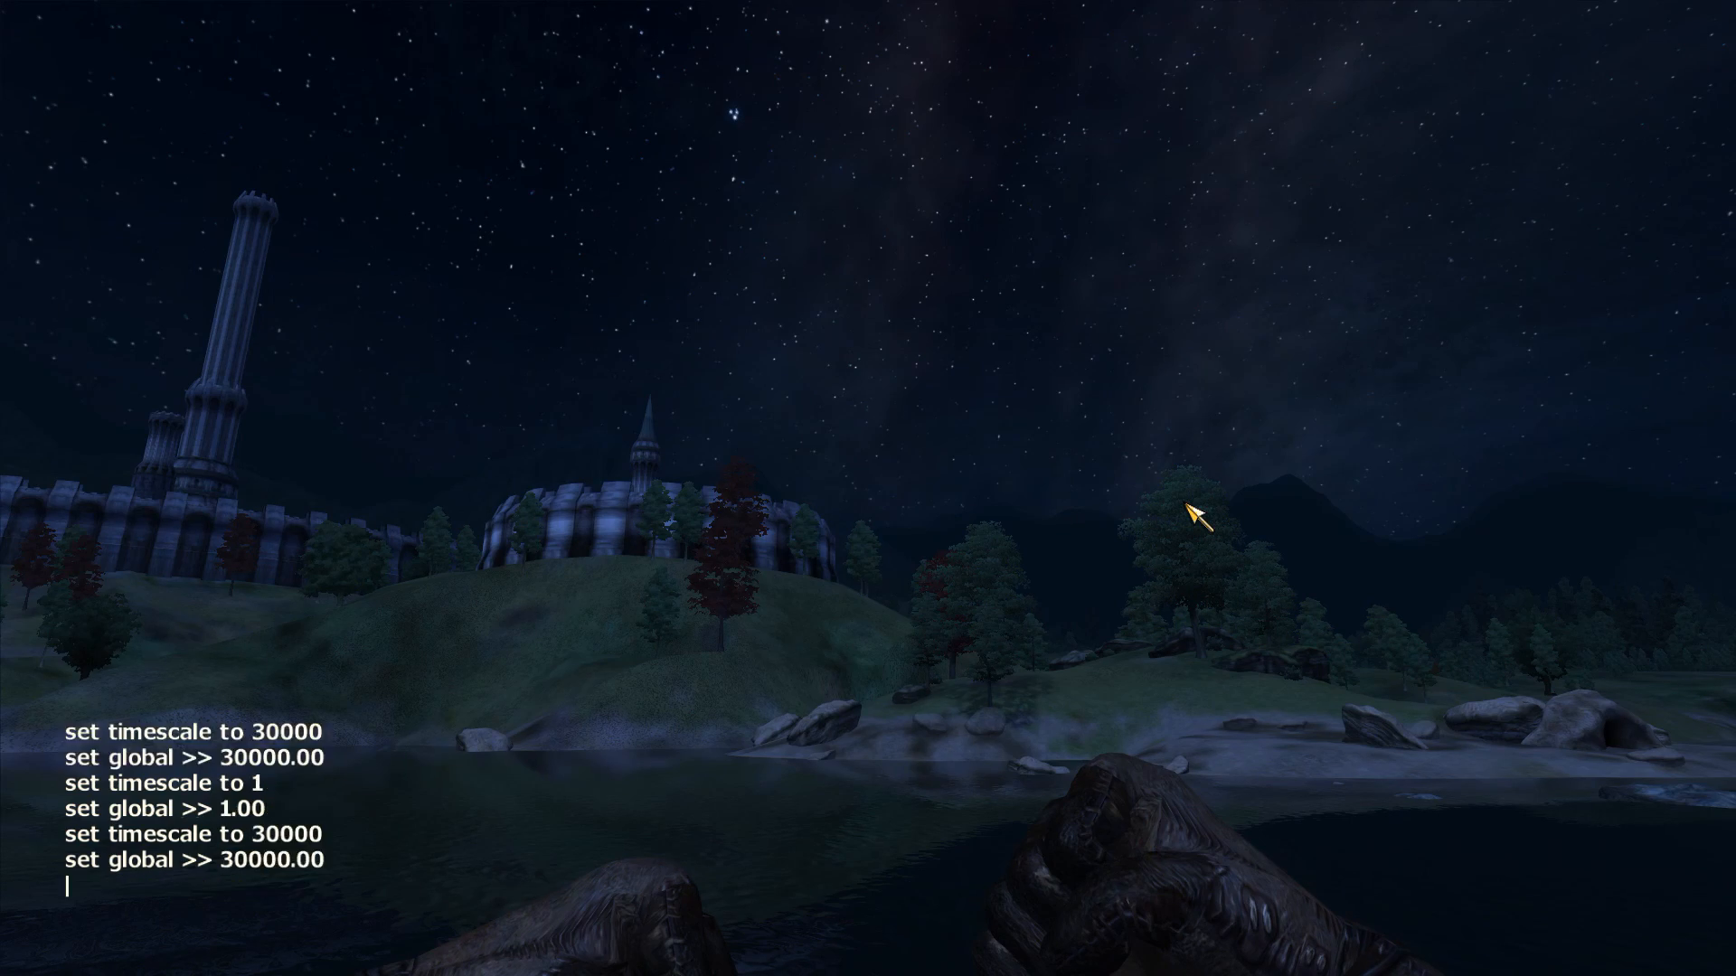
- Let time run at timescale 30000, pausing at intervals to examine the new Masser and Secunda phases in the night sky
key(grave)
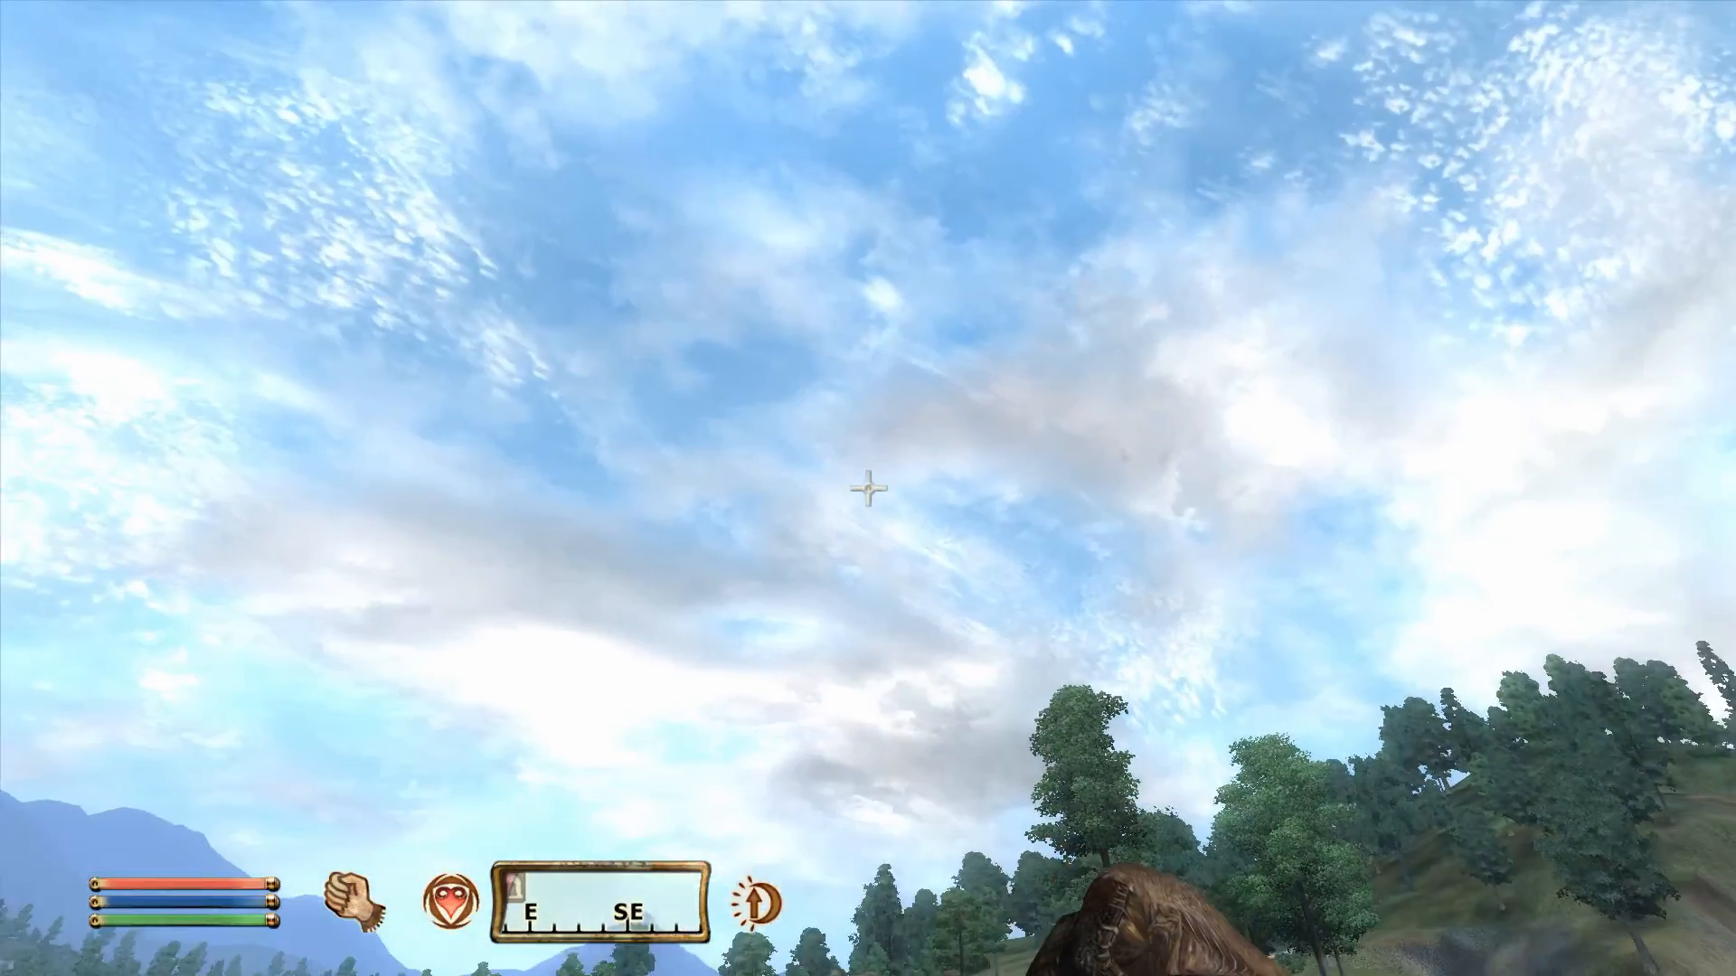
key(grave)
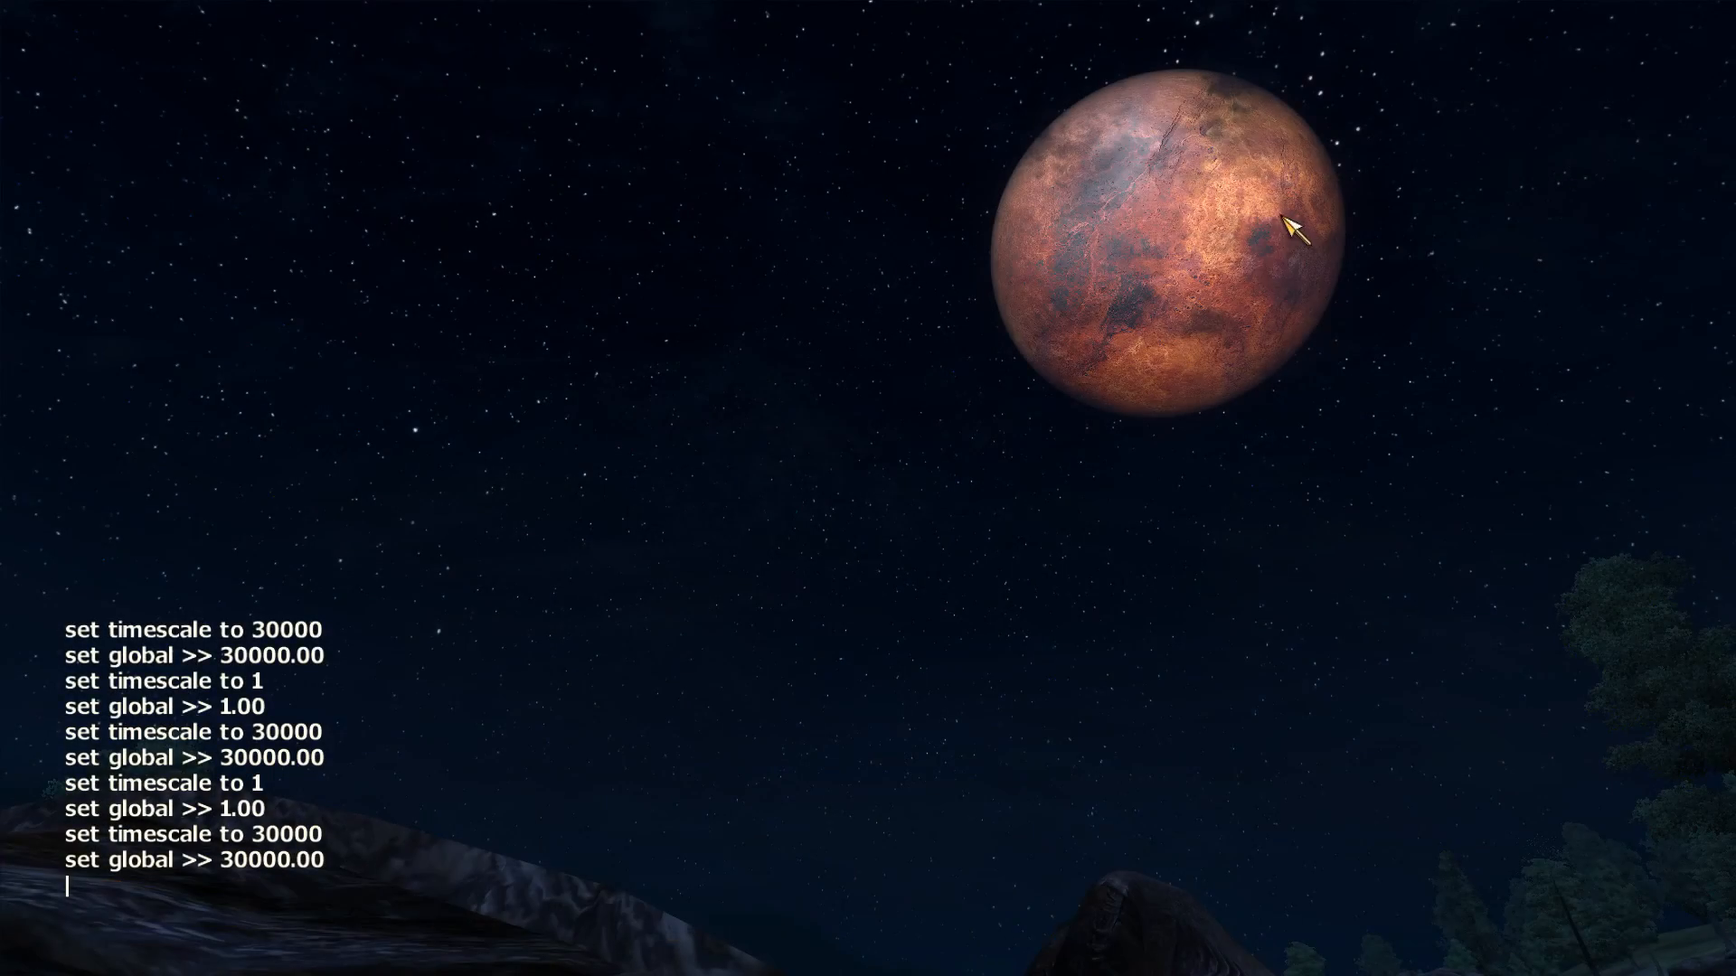
key(grave)
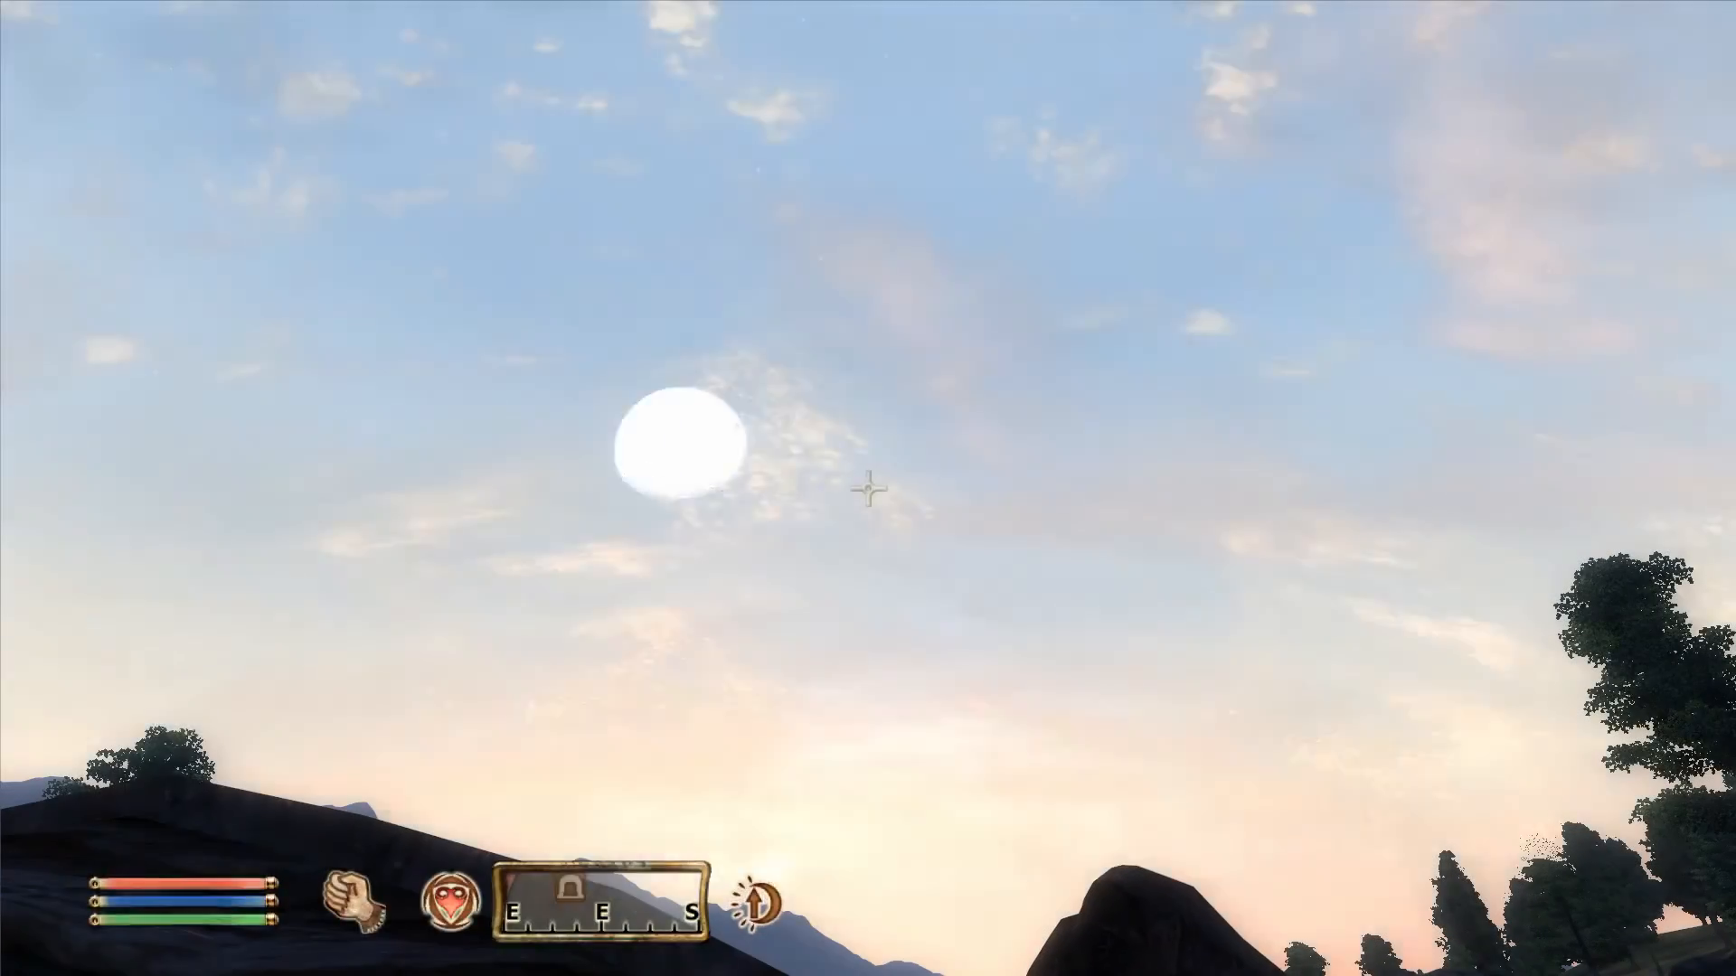
key(grave)
key(grave)
key(grave)
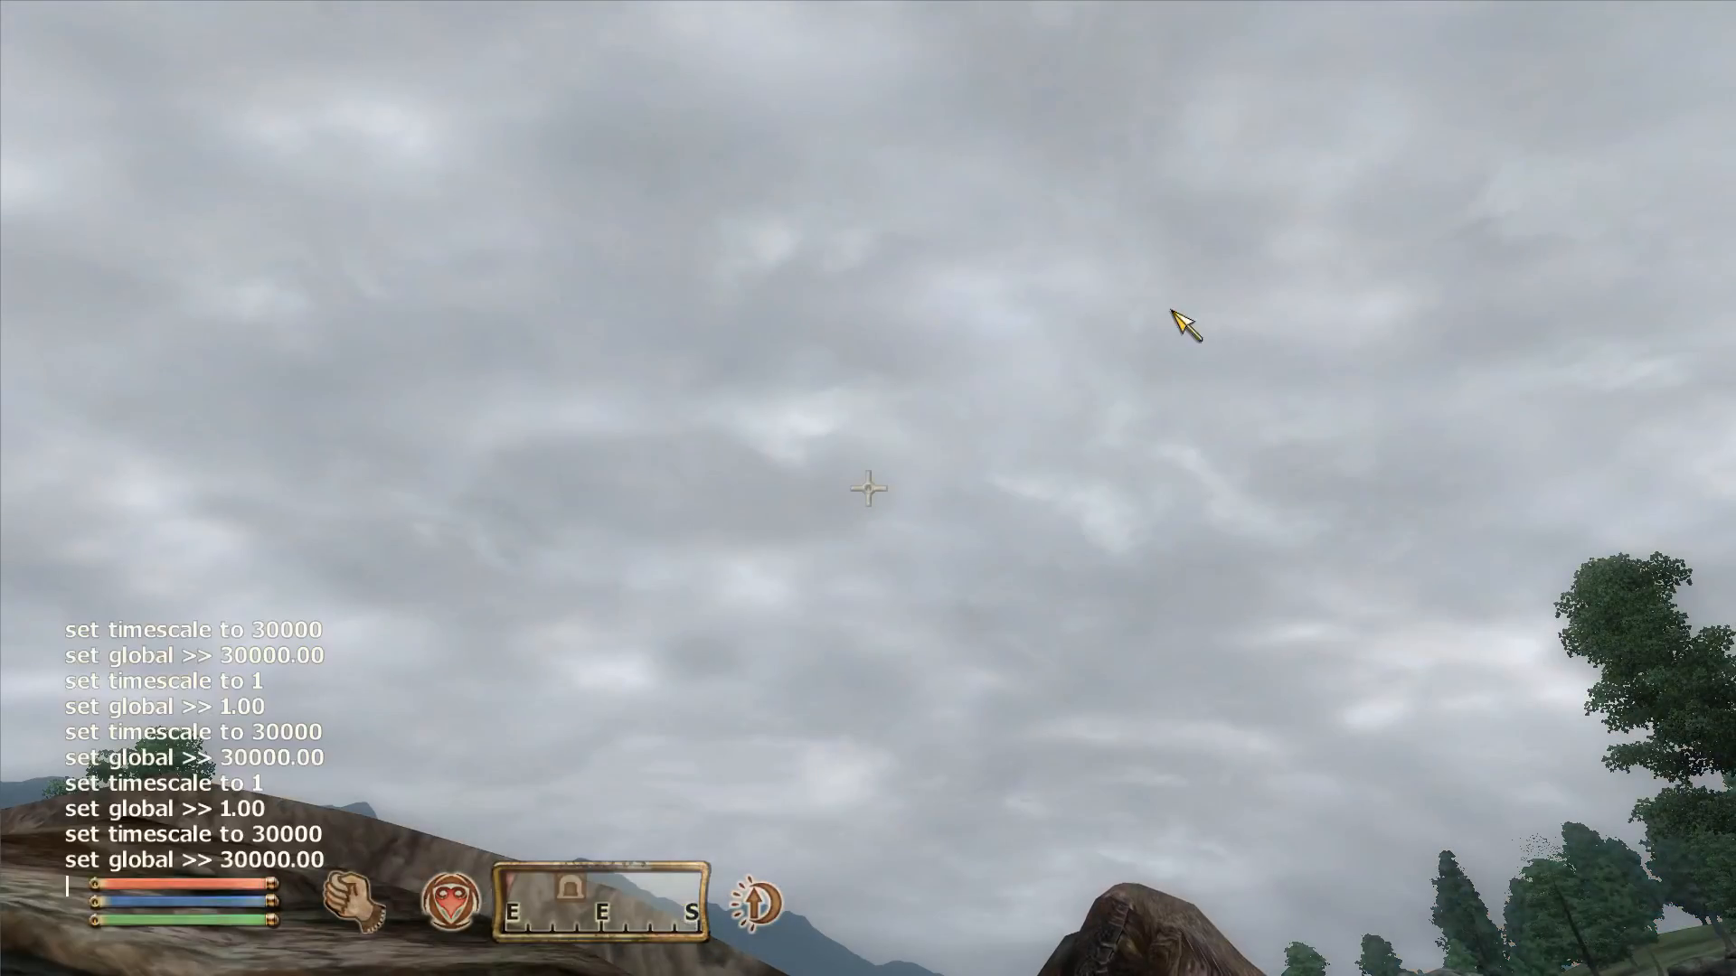
key(grave)
key(grave)
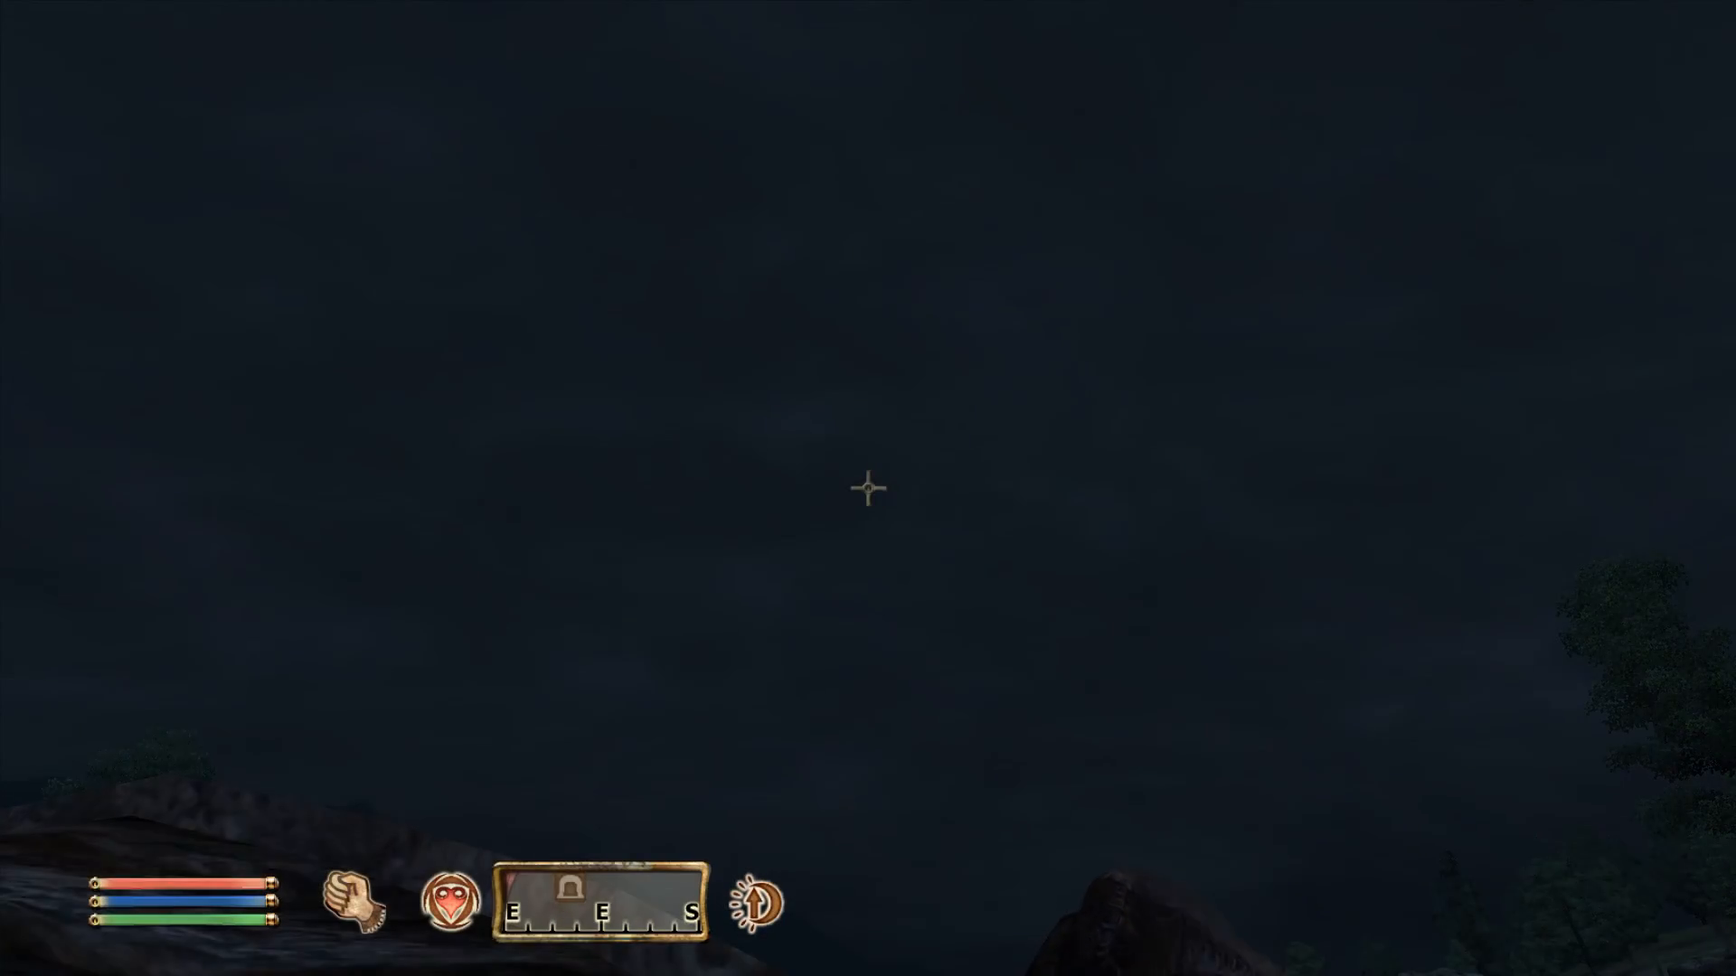
key(grave)
key(grave)
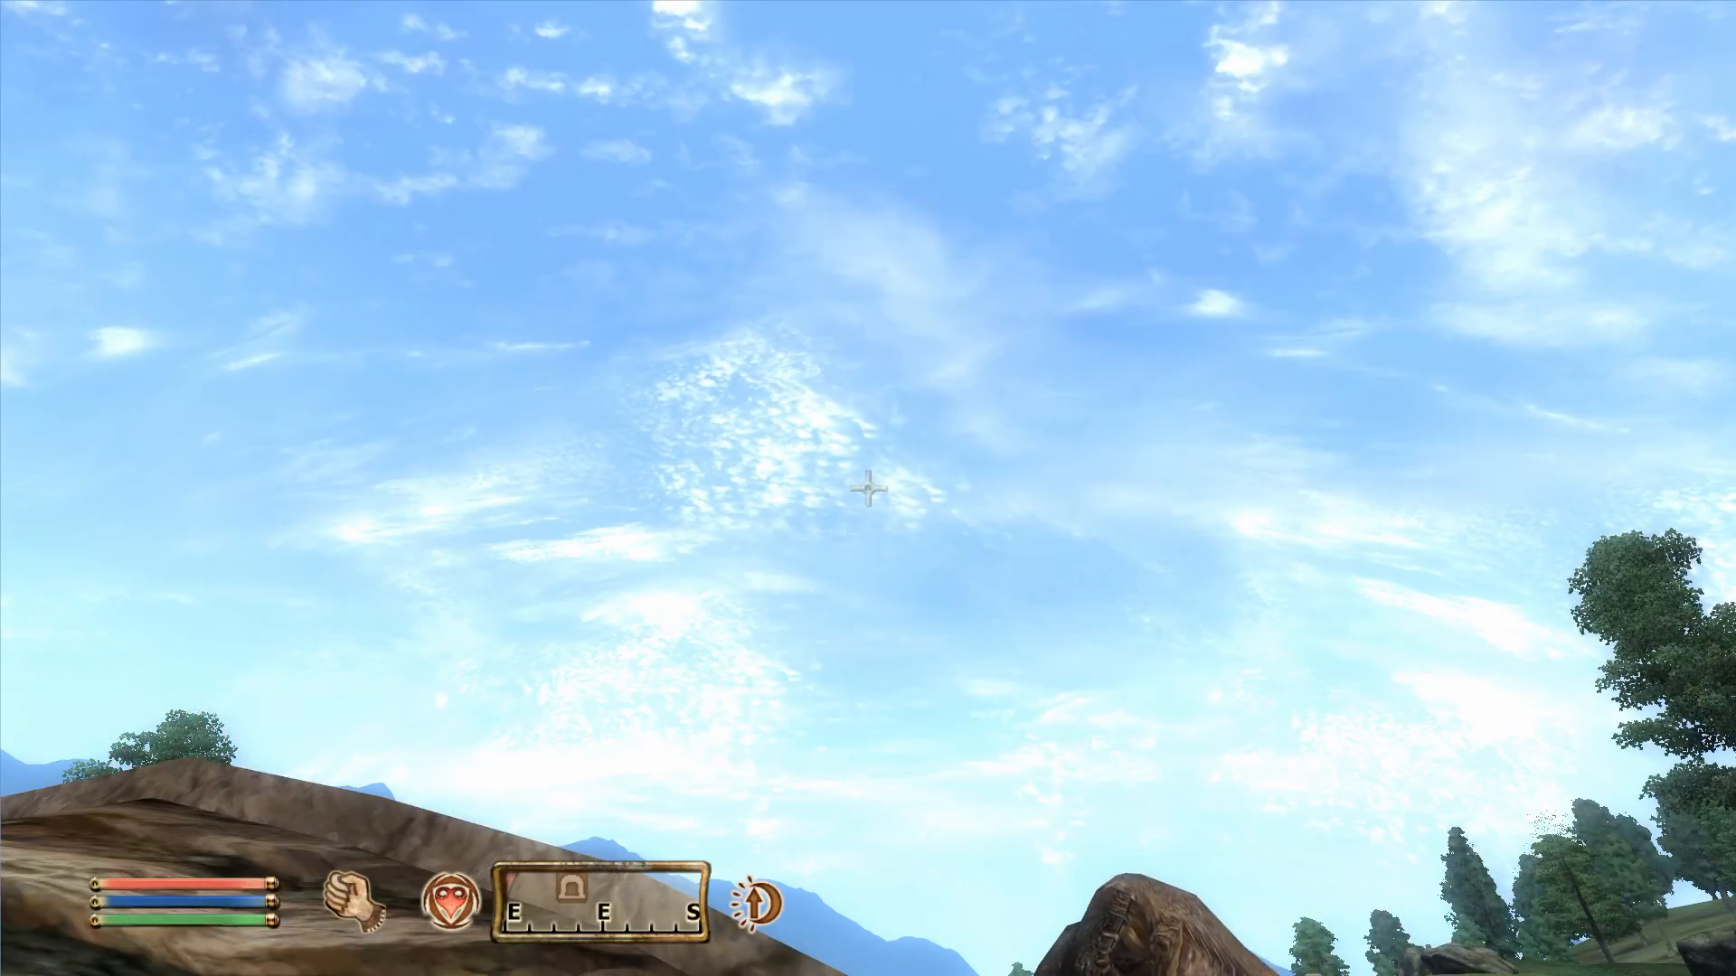
key(grave)
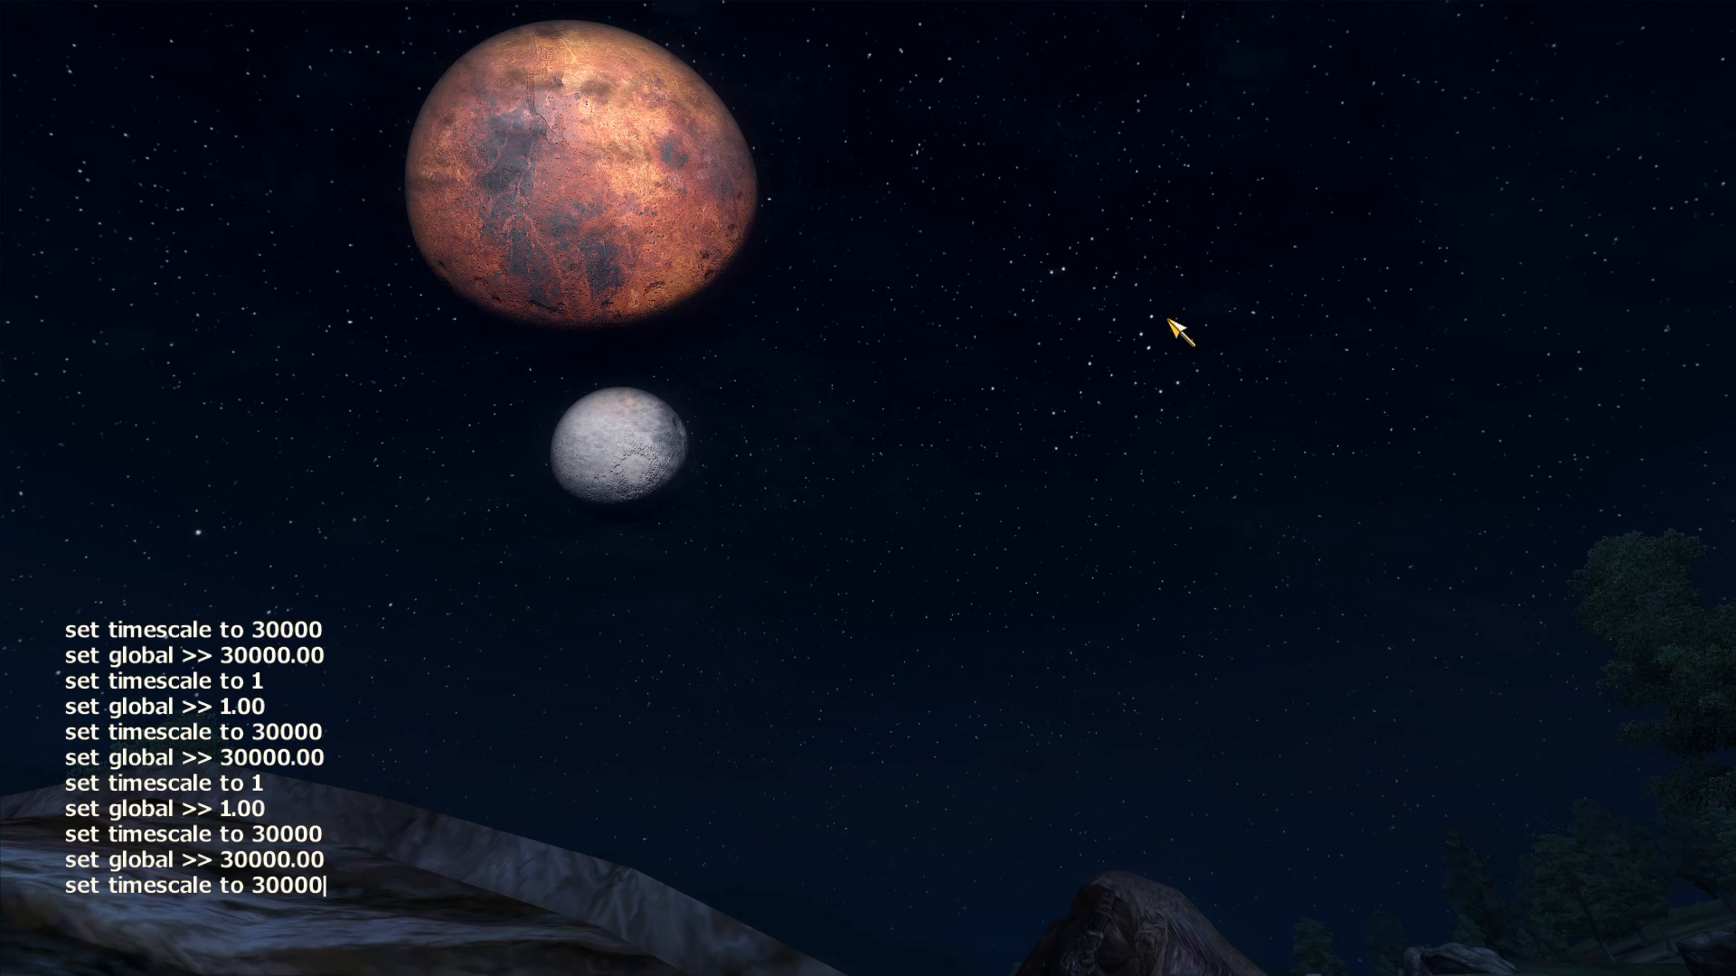
key(grave)
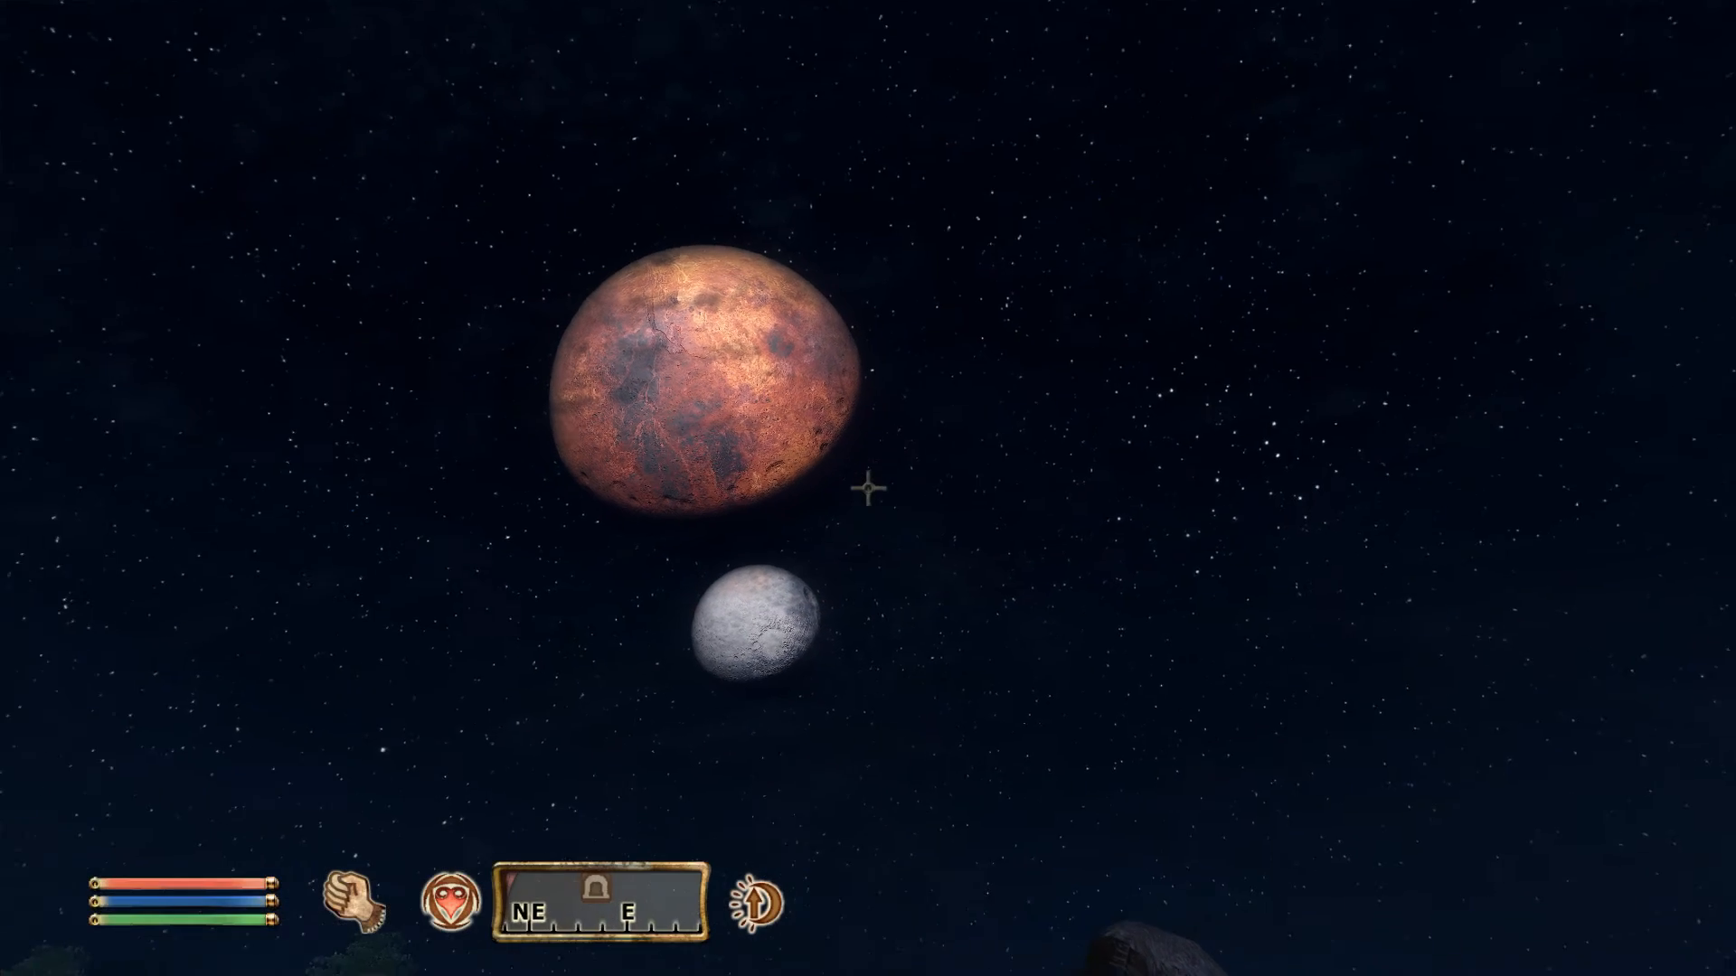